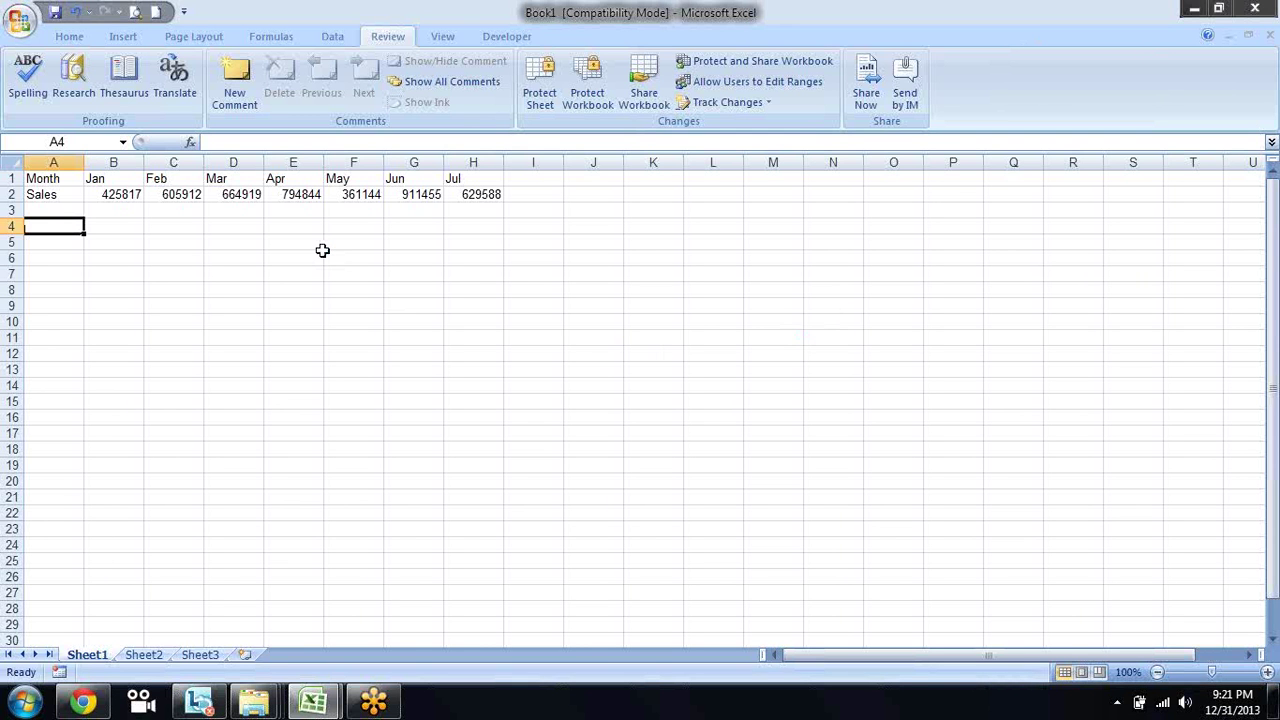
# Step: Fill B3:H3 with =RANDBETWEEN(10,90) using Ctrl+Enter
pyautogui.press('Up')
pyautogui.press('Up')
pyautogui.press('Up')
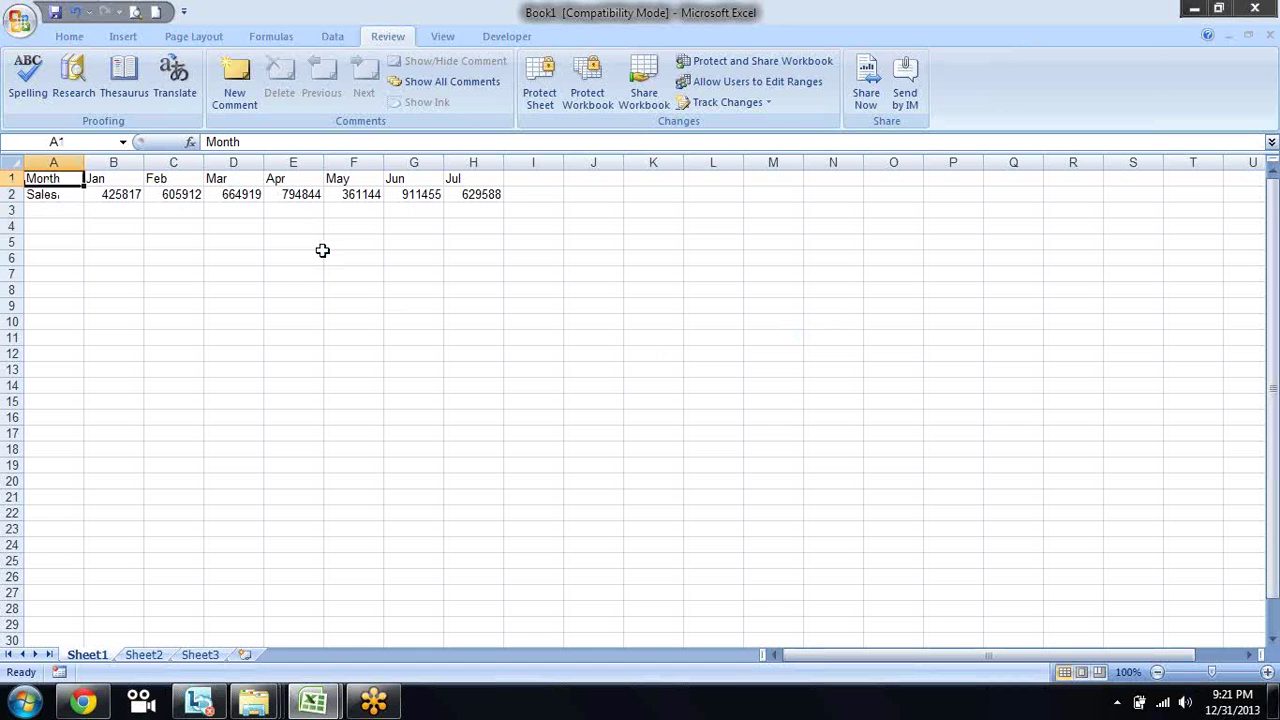
pyautogui.press('Right')
pyautogui.press('Right')
pyautogui.press('Right')
pyautogui.press('Left')
pyautogui.press('Left')
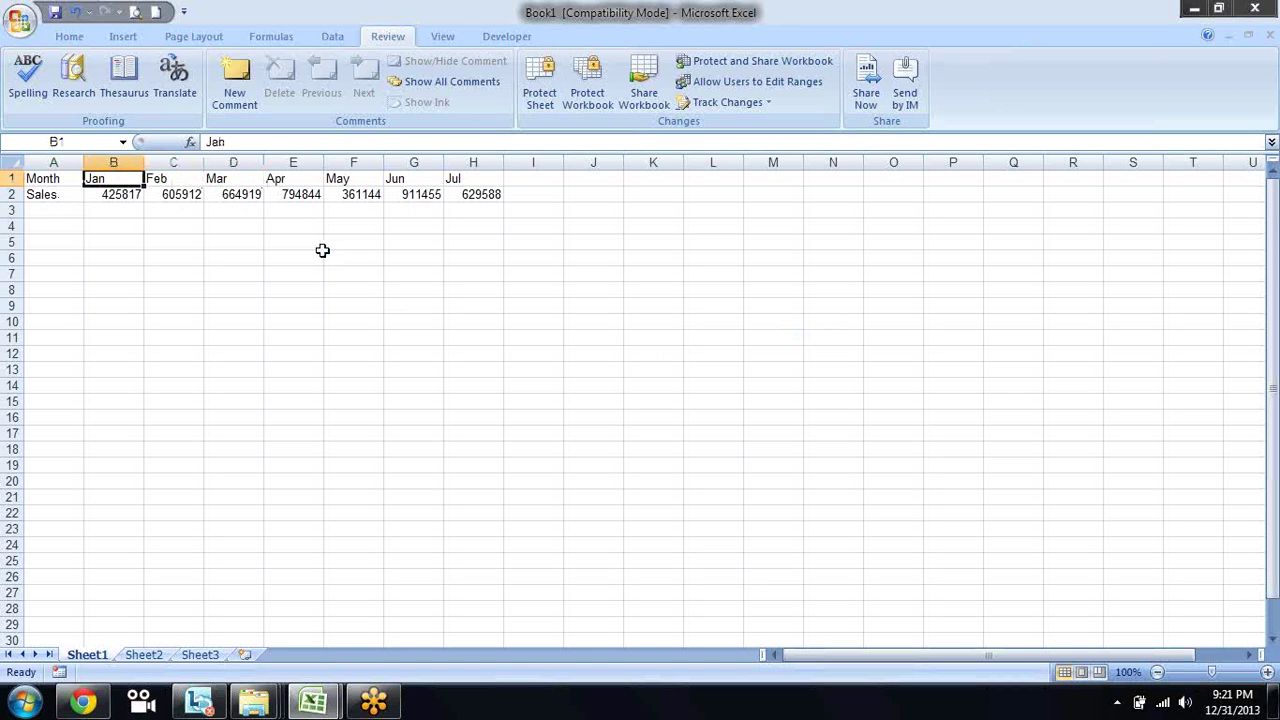
pyautogui.press('Down')
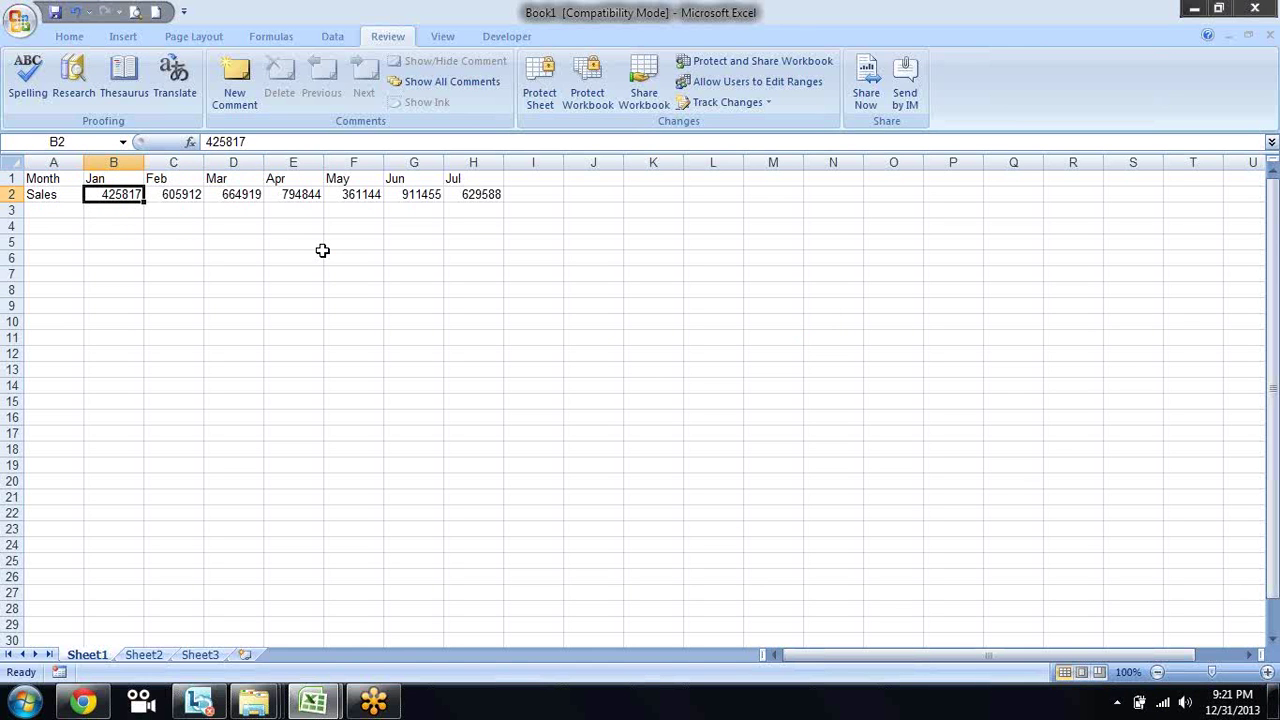
pyautogui.press('Down')
pyautogui.hotkey('shift', 'Right')
pyautogui.hotkey('shift', 'Right')
pyautogui.hotkey('shift', 'Right')
pyautogui.hotkey('shift', 'Right')
pyautogui.hotkey('shift', 'Right')
pyautogui.hotkey('shift', 'Right')
pyautogui.hotkey('shift', 'Right')
pyautogui.hotkey('shift', 'Left')
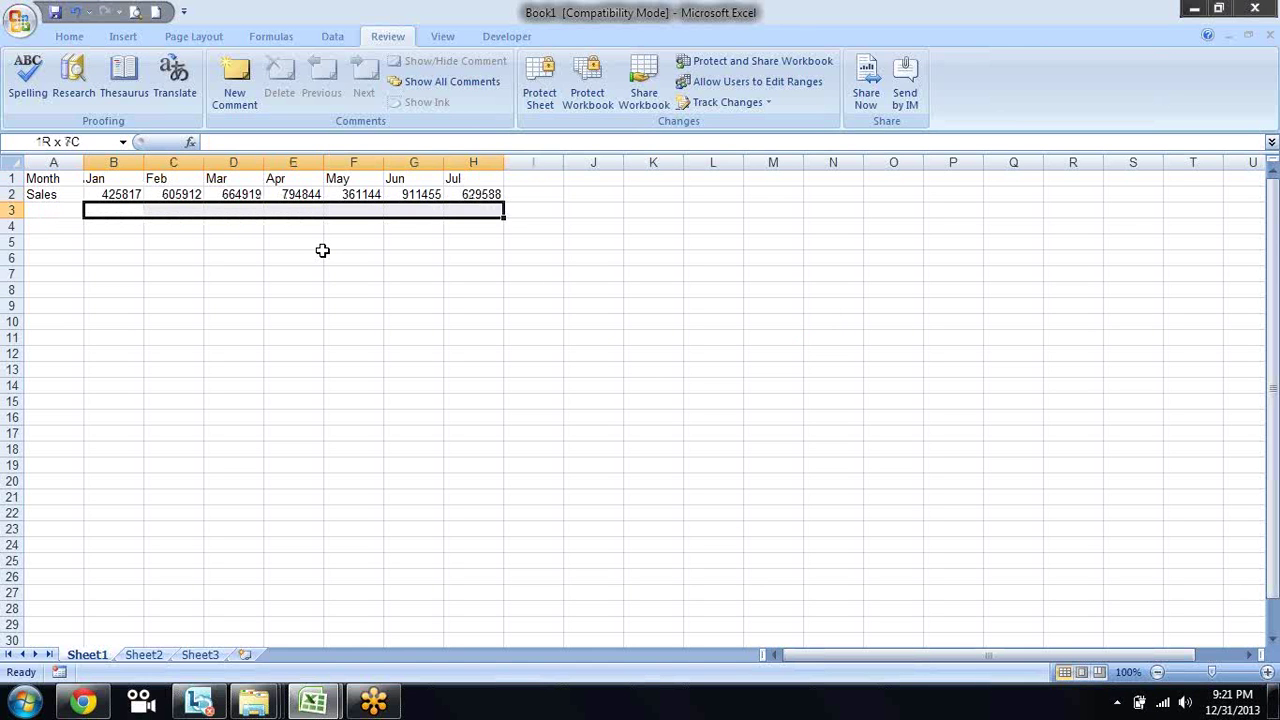
pyautogui.write('=rand')
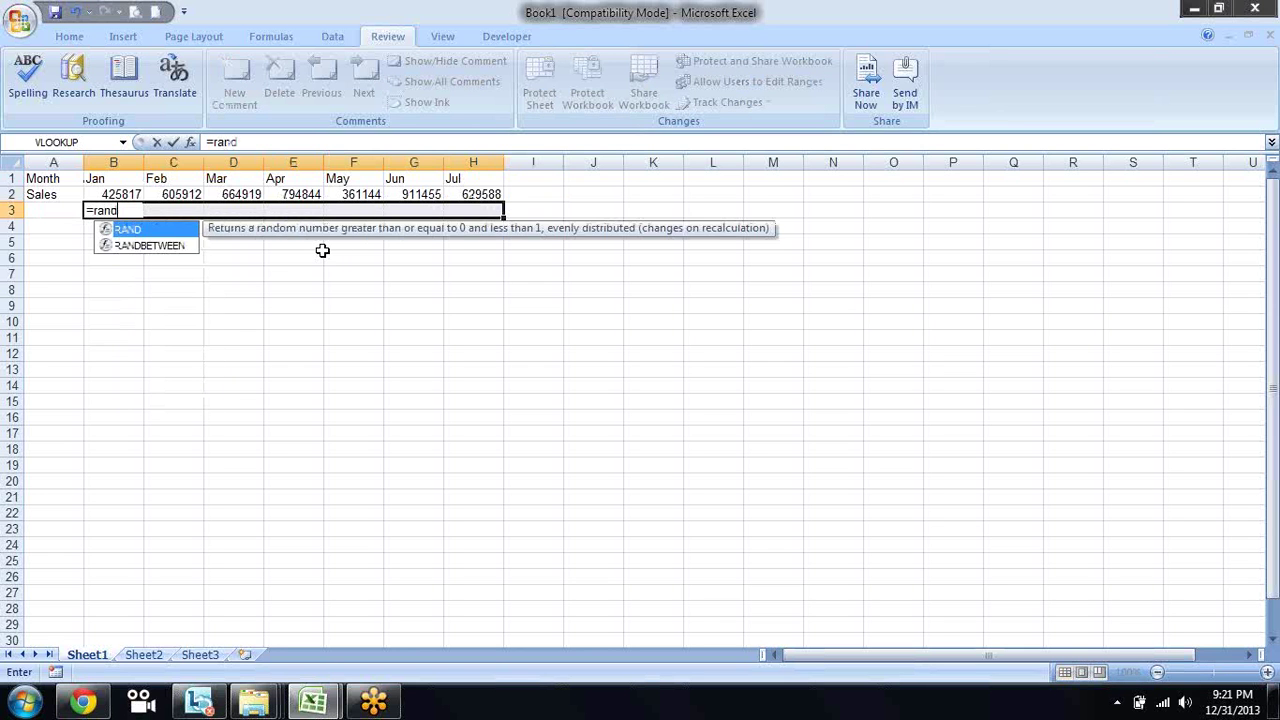
pyautogui.press('Down')
pyautogui.press('Tab')
pyautogui.write('10')
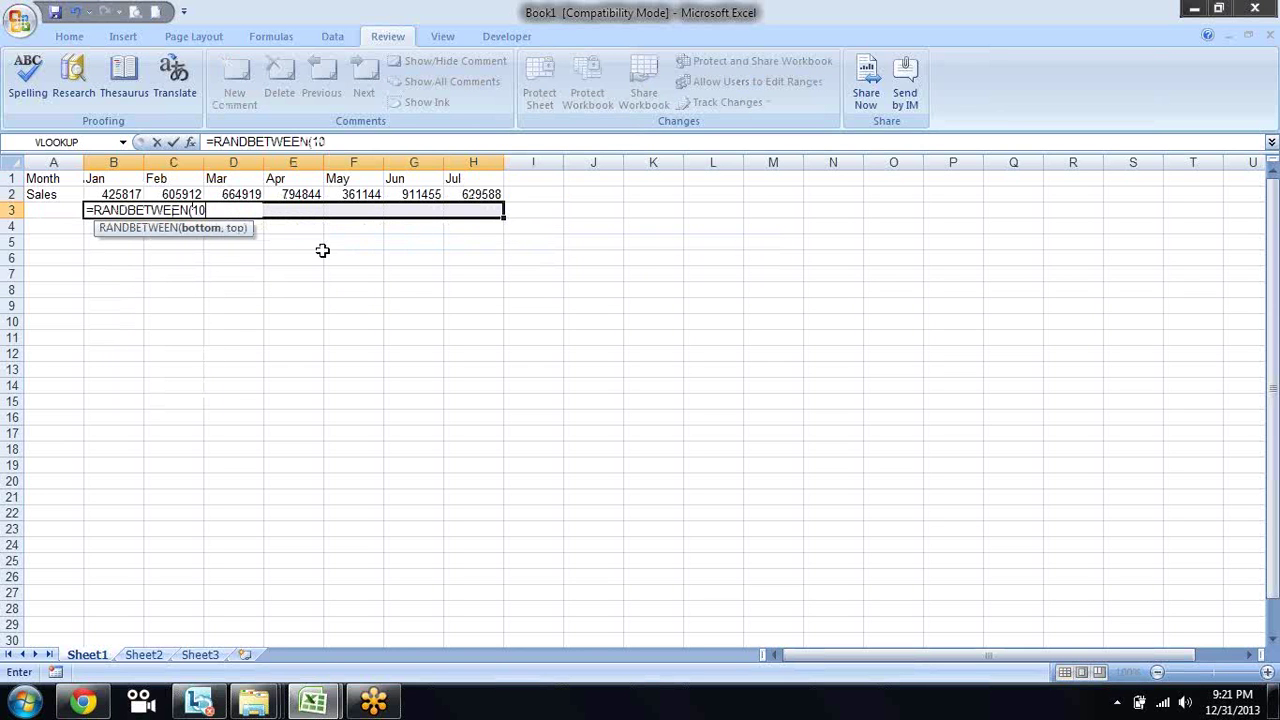
pyautogui.write(',90')
pyautogui.hotkey('ctrl', 'Return')
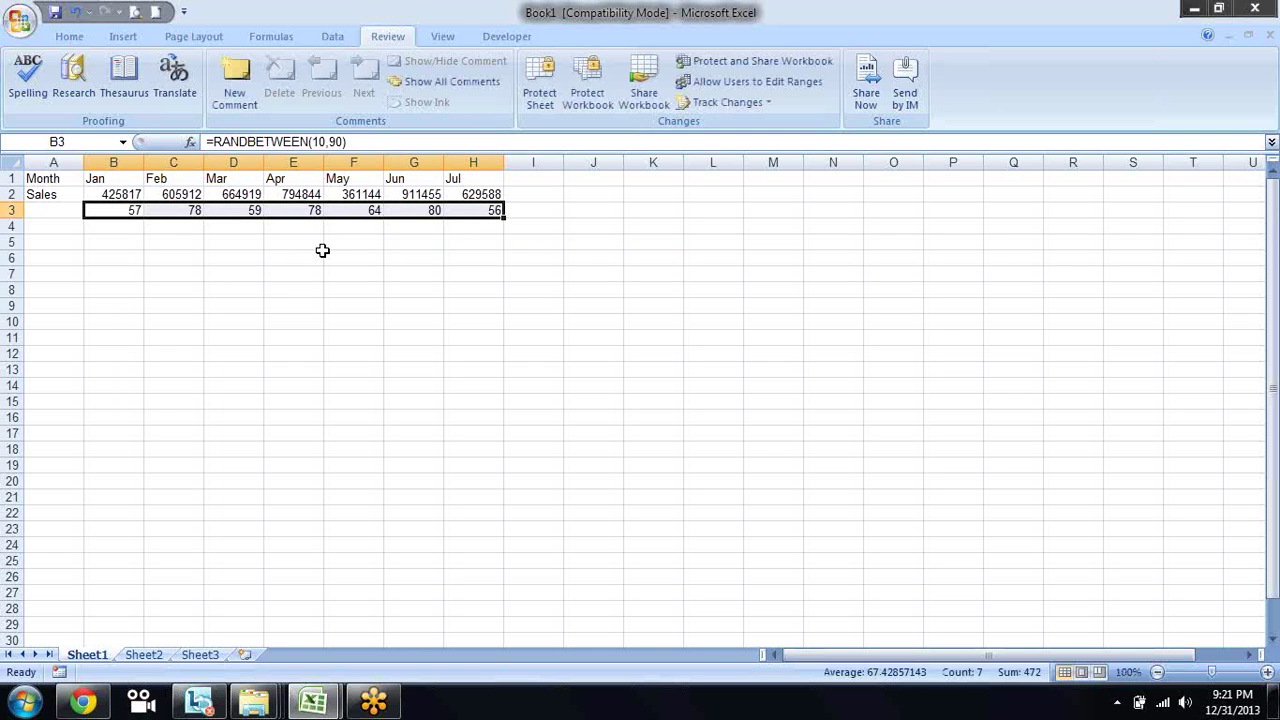
# Step: Move the original Sales figures from B2:H2 to O11
pyautogui.press('Down')
pyautogui.press('Up')
pyautogui.press('Up')
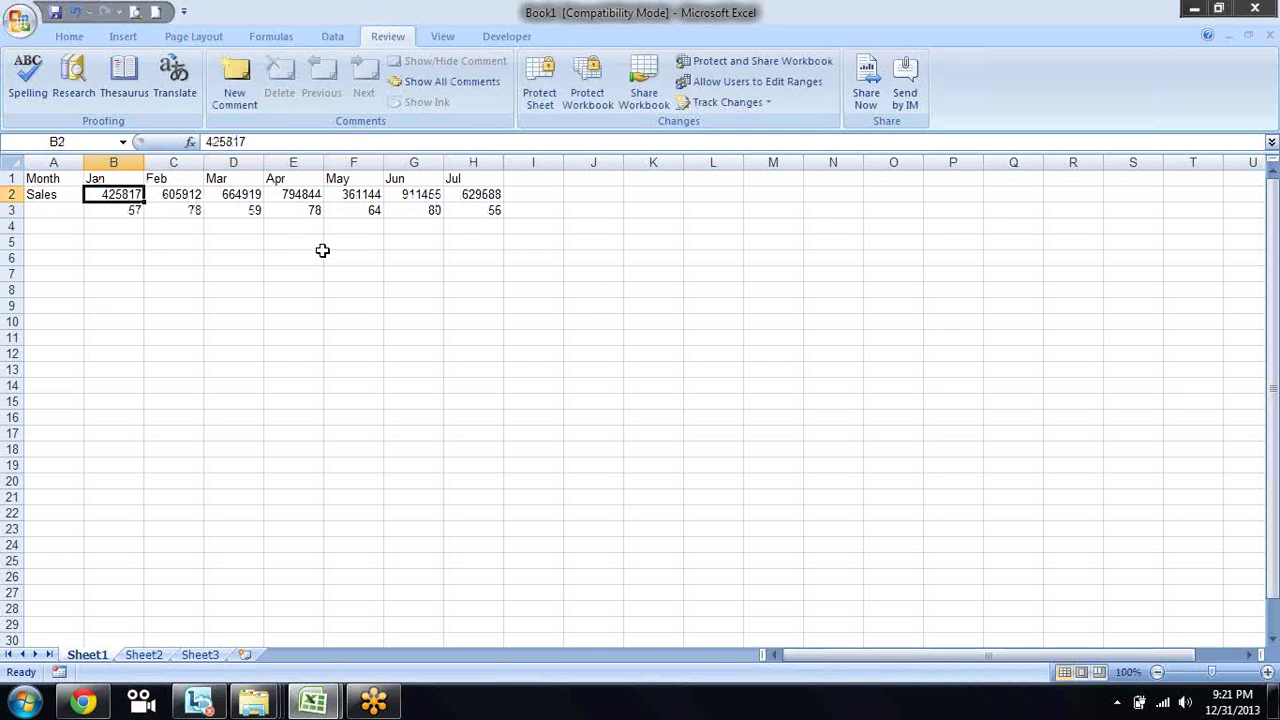
pyautogui.hotkey('ctrl', 'shift', 'Right')
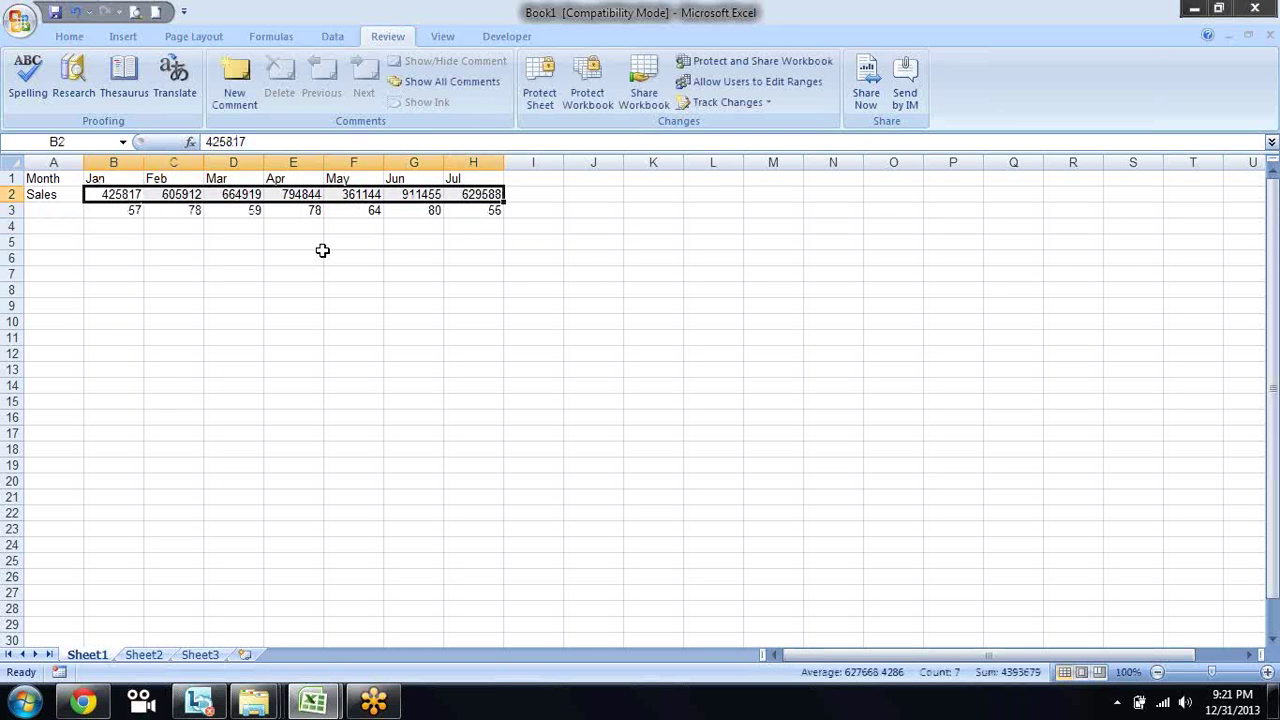
pyautogui.hotkey('ctrl', 'c')
pyautogui.press('Right')
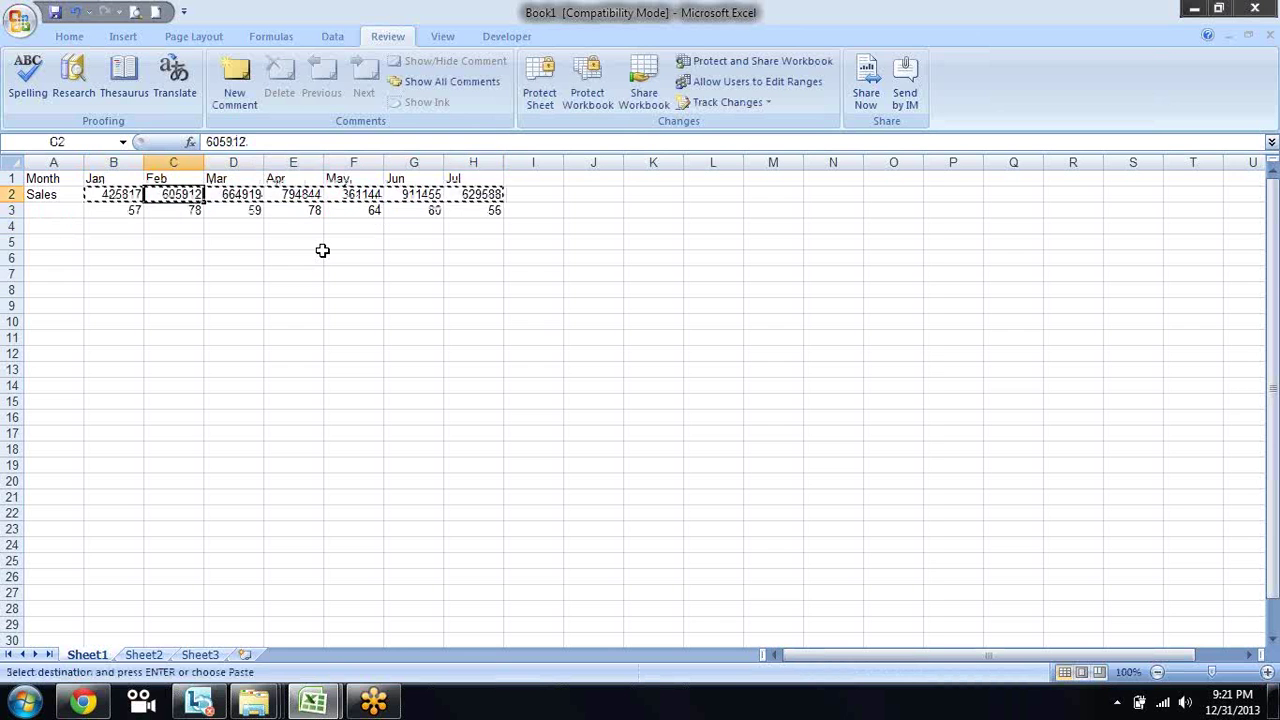
pyautogui.press('Right')
pyautogui.press('Right')
pyautogui.press('Right')
pyautogui.press('Right')
pyautogui.press('Left')
pyautogui.press('Left')
pyautogui.press('Left')
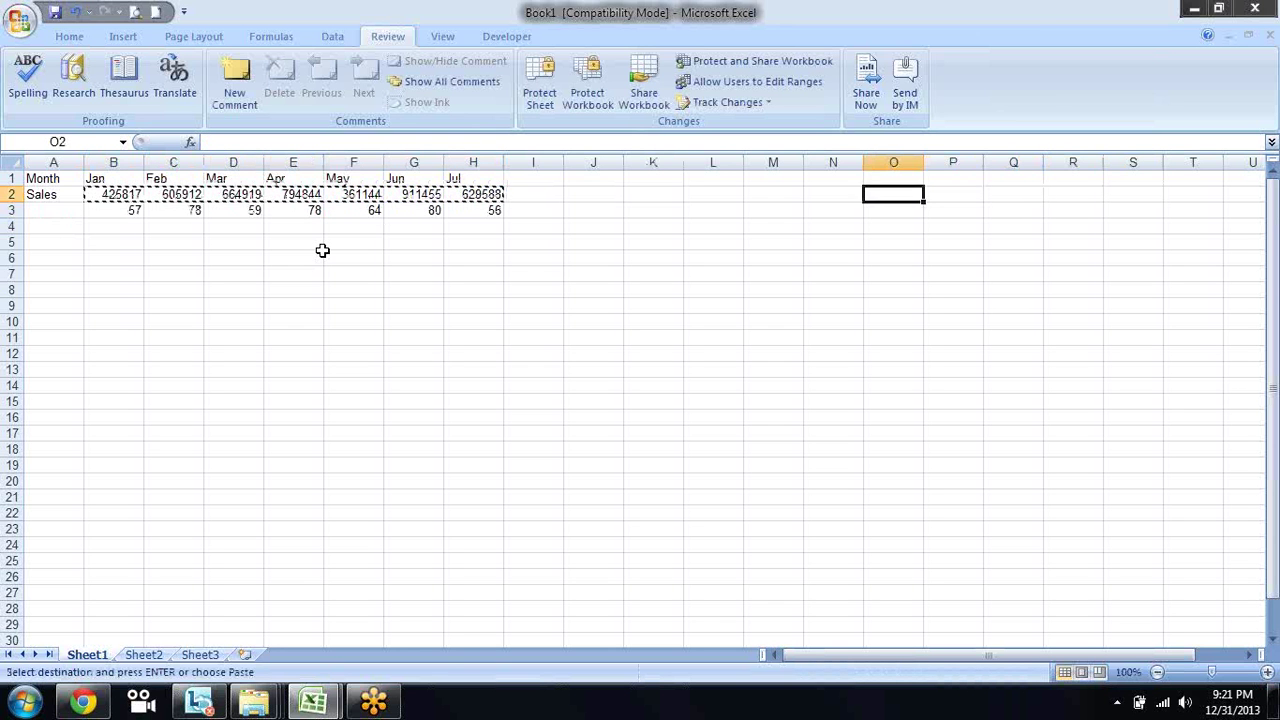
pyautogui.press('Down')
pyautogui.press('Down')
pyautogui.press('Down')
pyautogui.press('Down')
pyautogui.press('Down')
pyautogui.hotkey('ctrl', 'v')
# Step: Cut the random numbers from B3:H3 and paste them into B2:H2
pyautogui.press('Left')
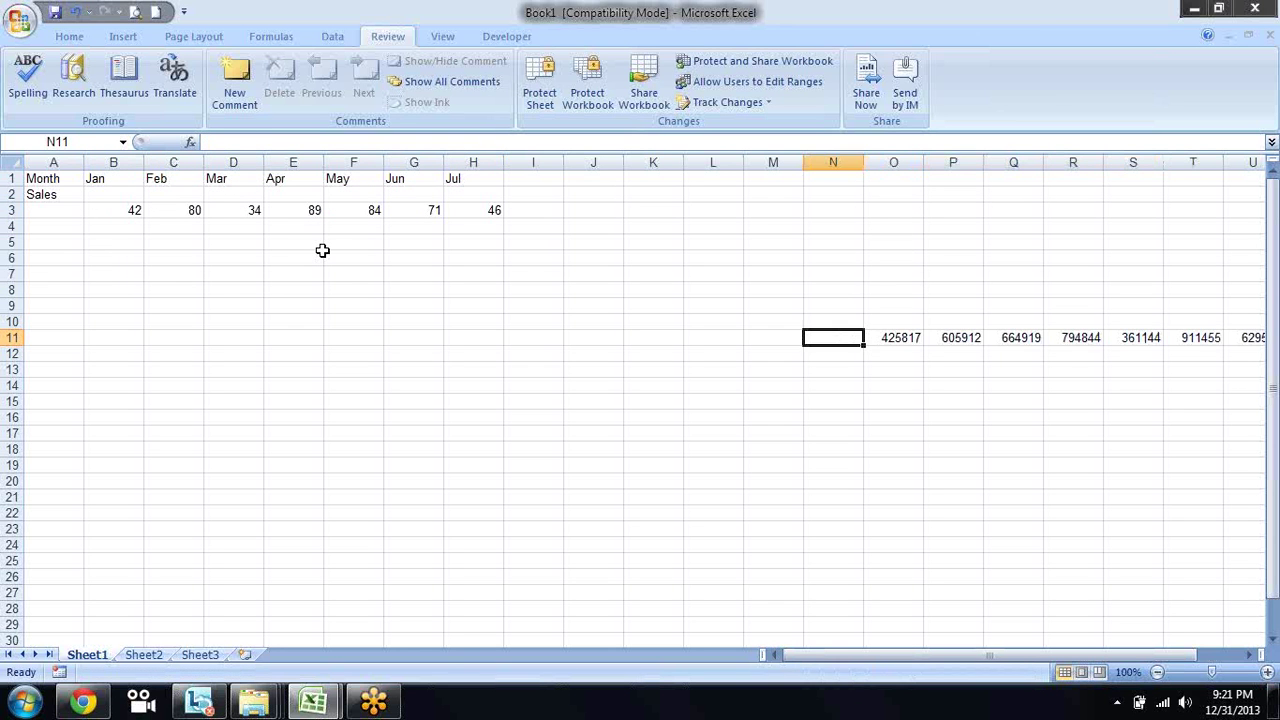
pyautogui.press('Left')
pyautogui.press('Left')
pyautogui.press('Left')
pyautogui.press('Up')
pyautogui.press('Up')
pyautogui.press('Up')
pyautogui.press('Up')
pyautogui.press('Right')
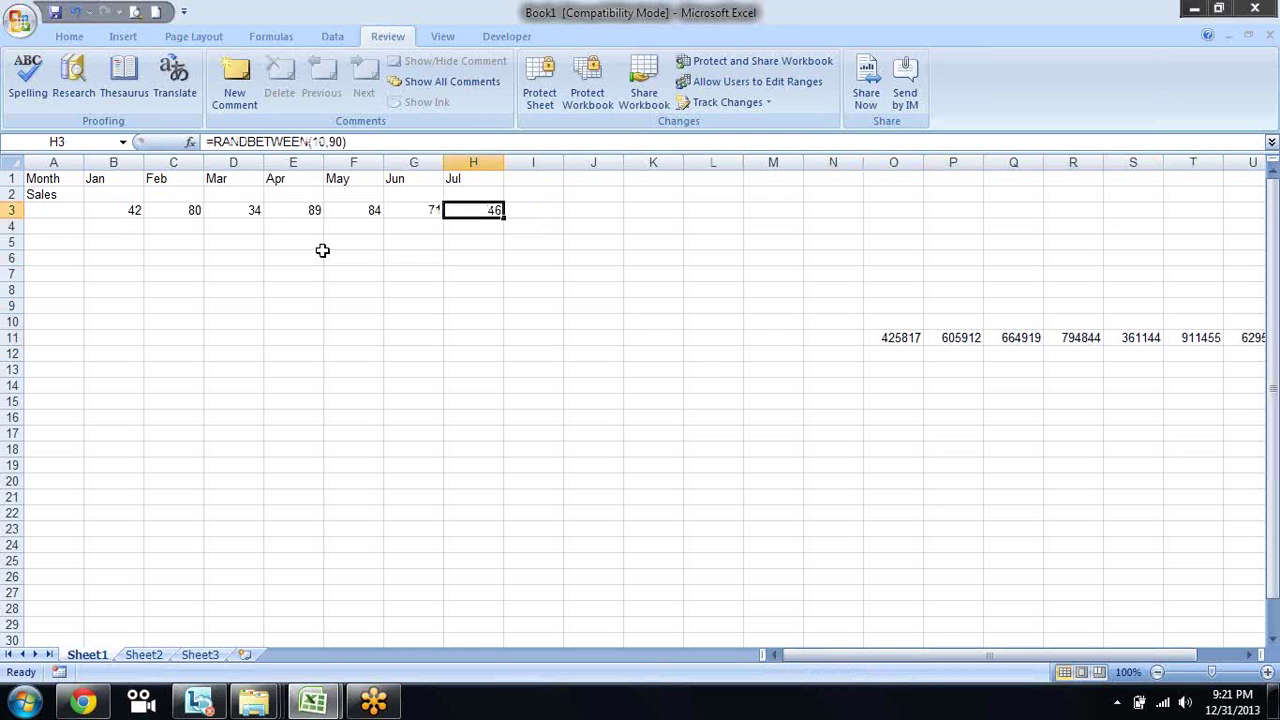
pyautogui.hotkey('ctrl', 'shift', 'Left')
pyautogui.hotkey('ctrl', 'x')
pyautogui.press('Up')
pyautogui.press('Left')
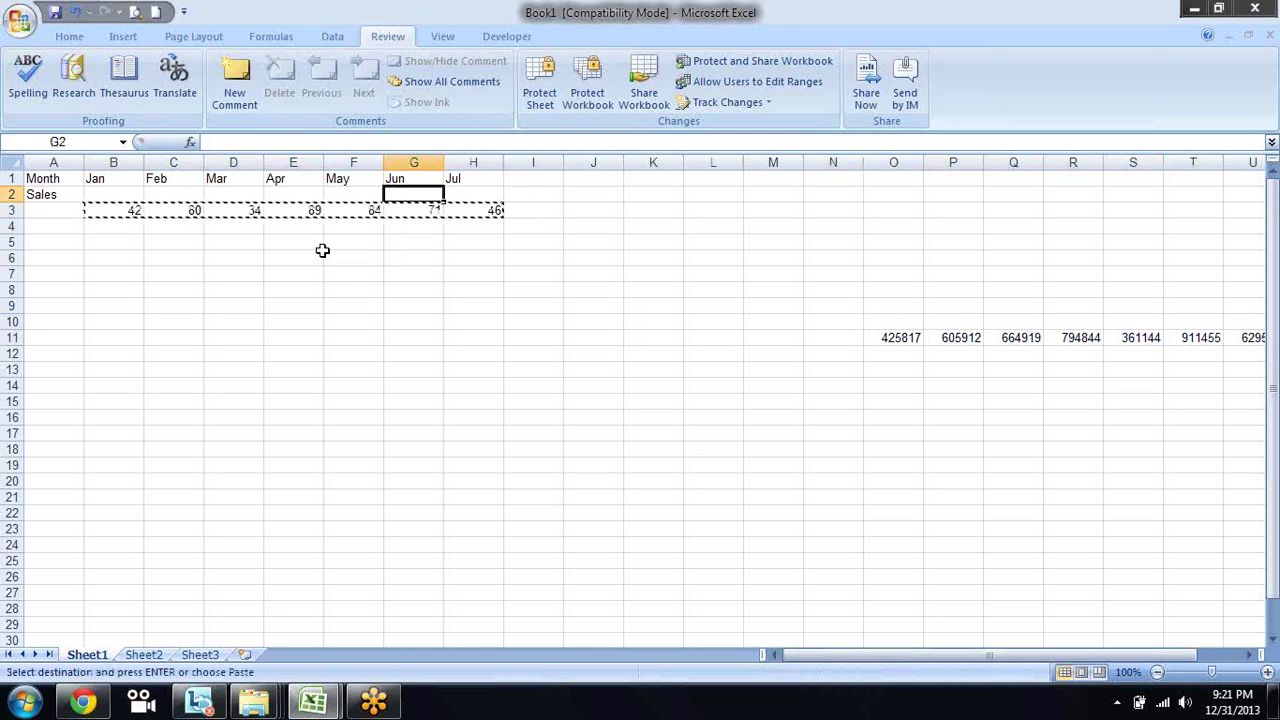
pyautogui.press('Left')
pyautogui.press('Left')
pyautogui.press('Left')
pyautogui.press('Left')
pyautogui.press('Left')
pyautogui.press('Return')
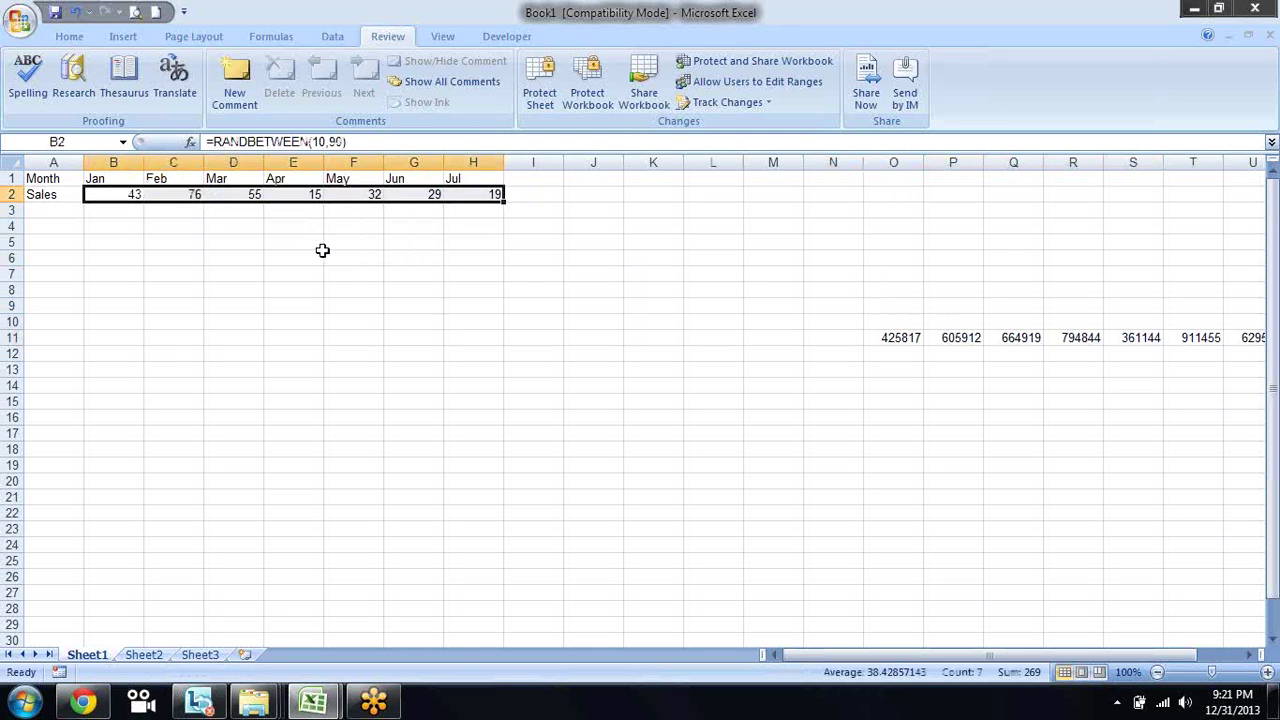
pyautogui.press('Down')
pyautogui.press('Down')
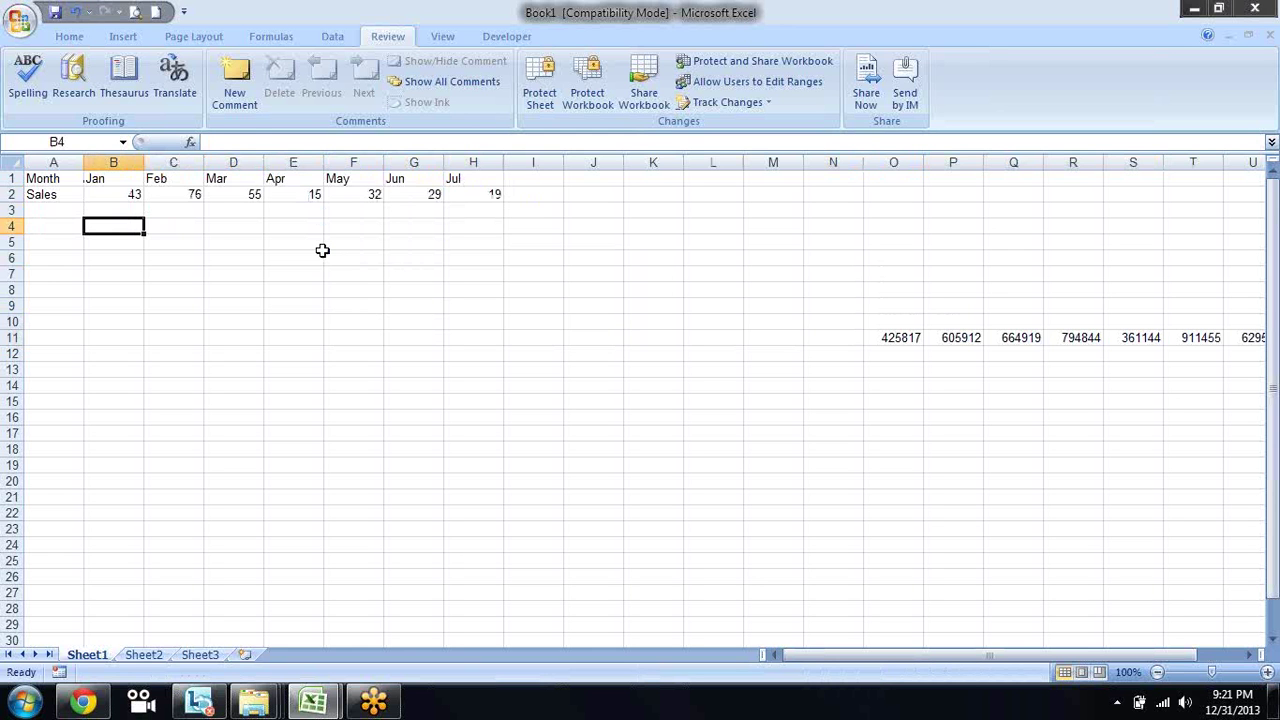
# Step: Centre-align the random Sales numbers in B2:H2 from the Home tab
pyautogui.press('Up')
pyautogui.press('Up')
pyautogui.hotkey('shift', 'Right')
pyautogui.hotkey('shift', 'Right')
pyautogui.hotkey('shift', 'Right')
pyautogui.hotkey('shift', 'Right')
pyautogui.hotkey('shift', 'Right')
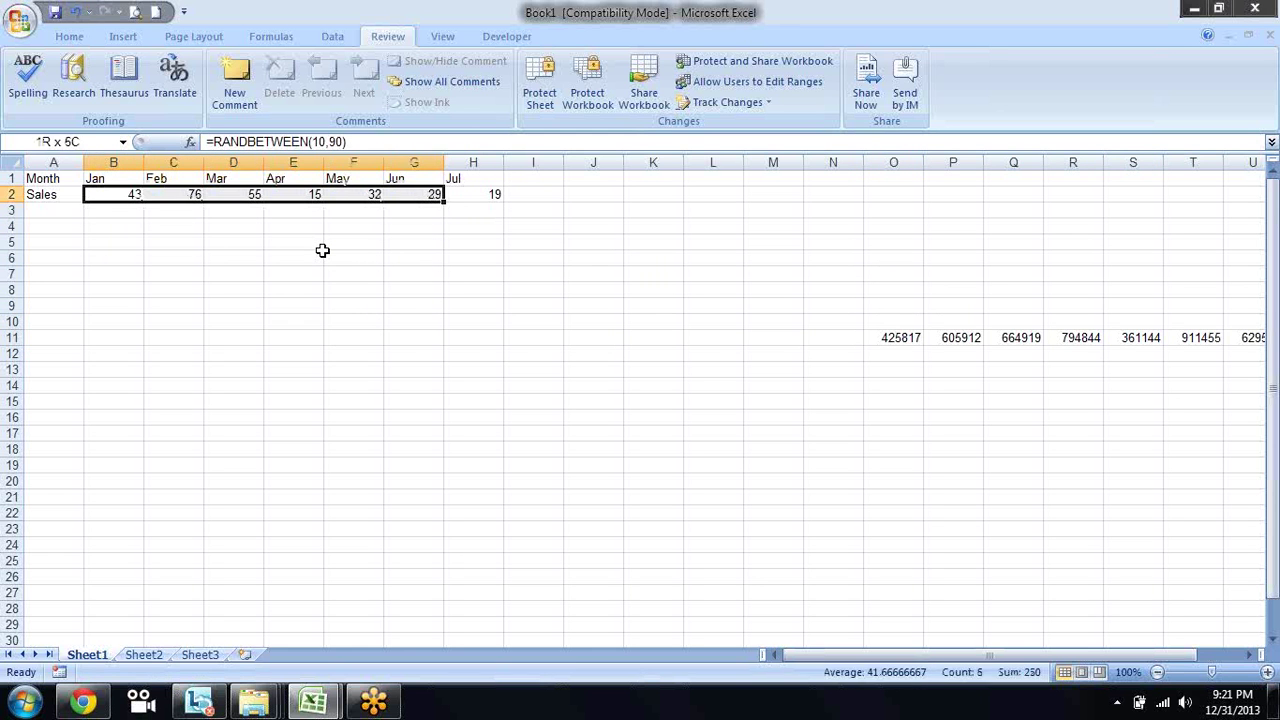
pyautogui.hotkey('shift', 'Right')
pyautogui.click(86, 40)
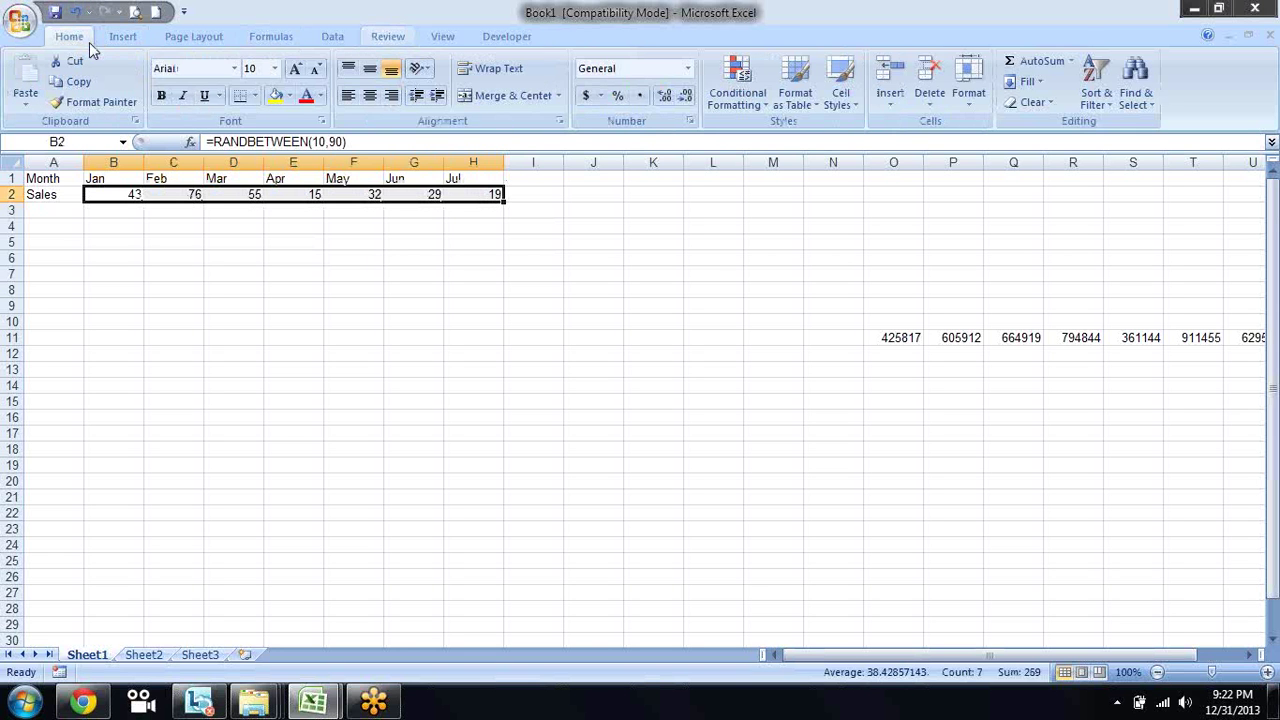
pyautogui.click(370, 96)
pyautogui.click(277, 233)
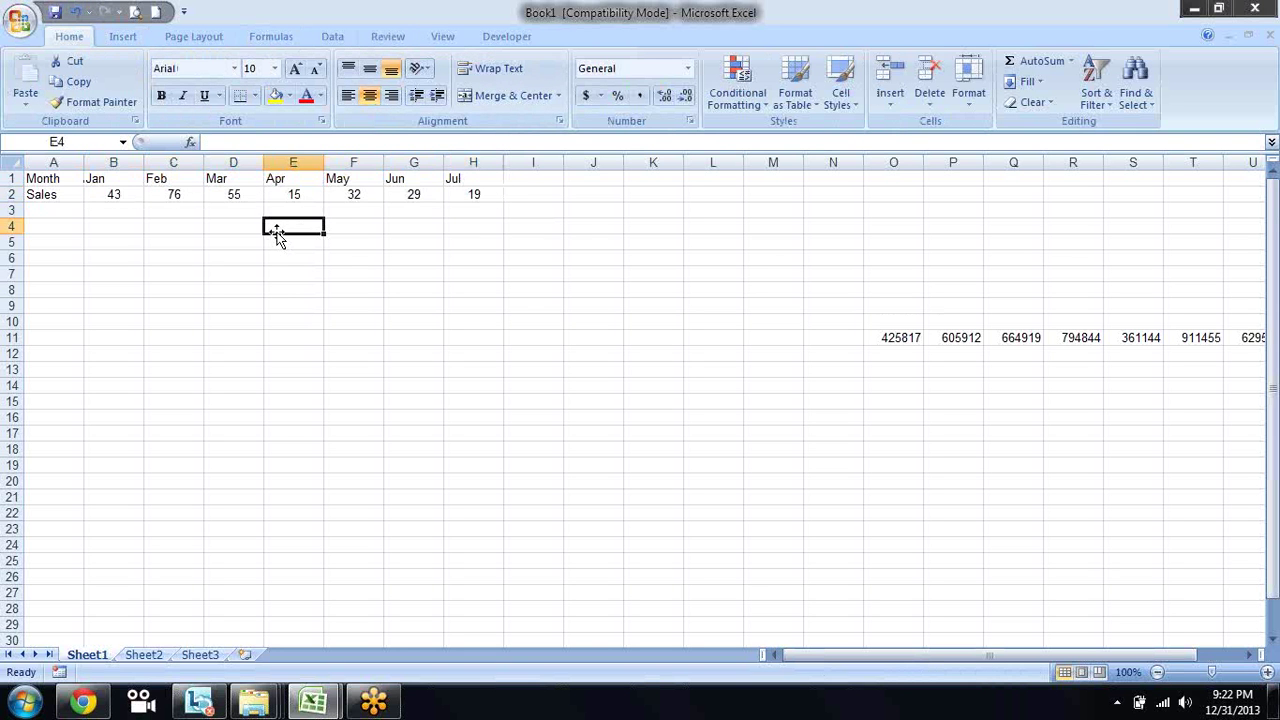
# Step: Step through the centred Jan–Jul values in row 2 to check them
pyautogui.press('Up')
pyautogui.press('Up')
pyautogui.press('Left')
pyautogui.press('Left')
pyautogui.press('Left')
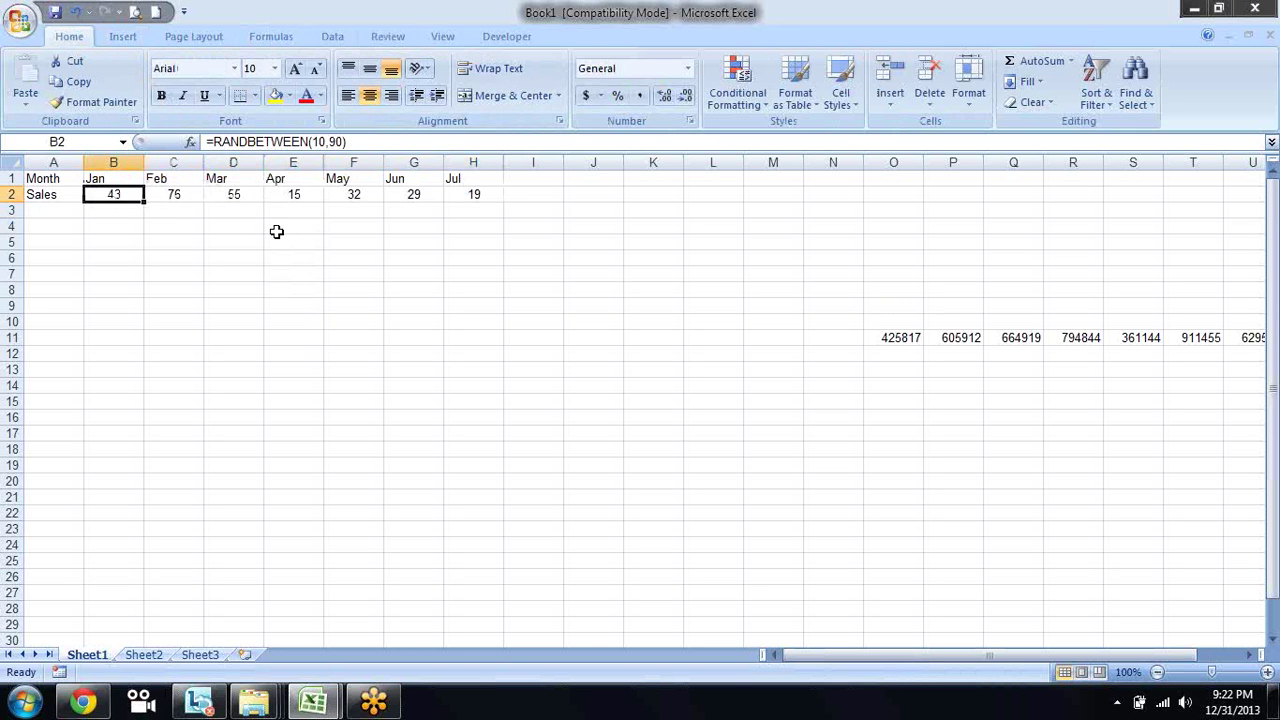
pyautogui.press('Right')
pyautogui.press('Right')
pyautogui.press('Right')
pyautogui.press('Right')
pyautogui.press('Right')
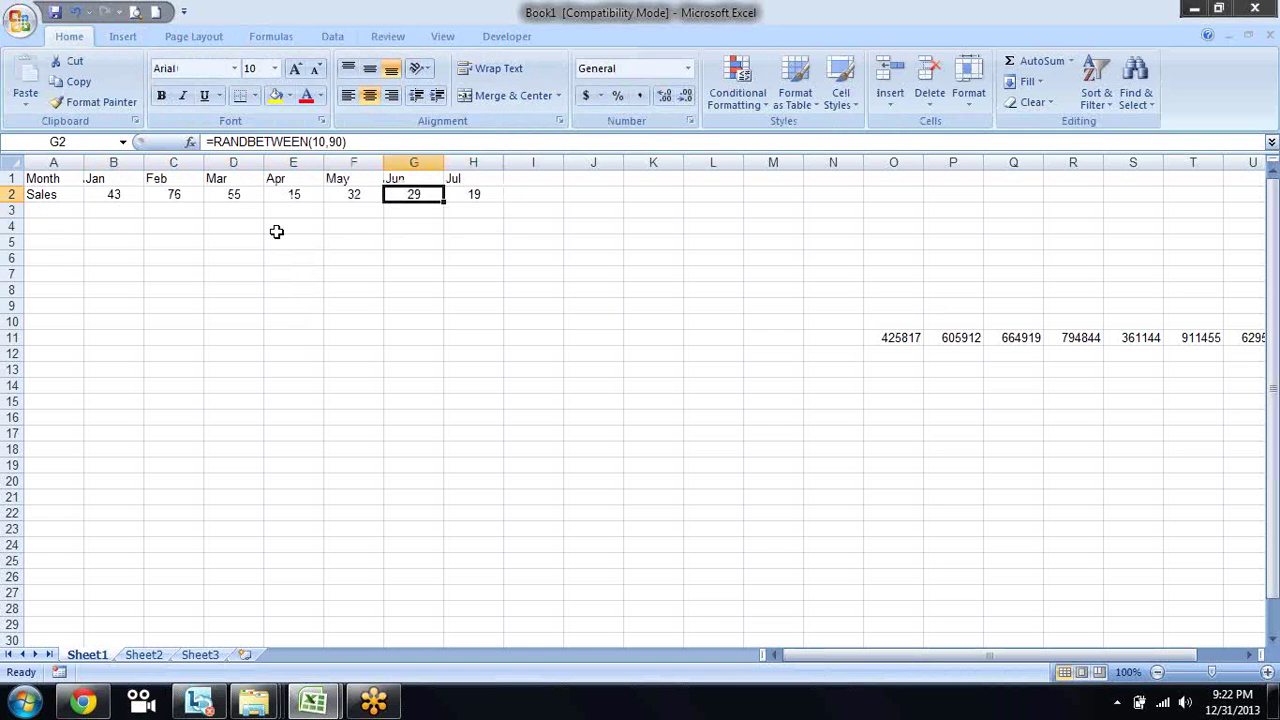
pyautogui.press('Left')
pyautogui.press('Right')
pyautogui.press('Right')
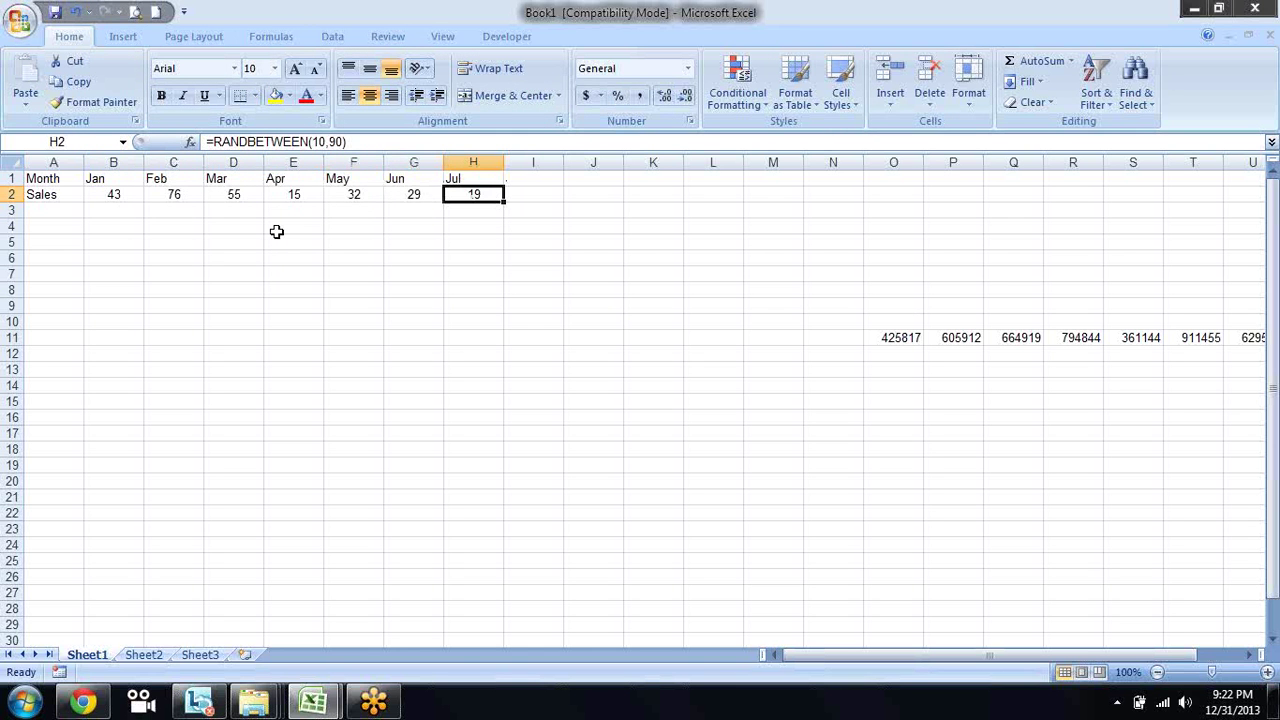
pyautogui.press('Left')
pyautogui.press('Left')
pyautogui.press('Left')
pyautogui.press('Left')
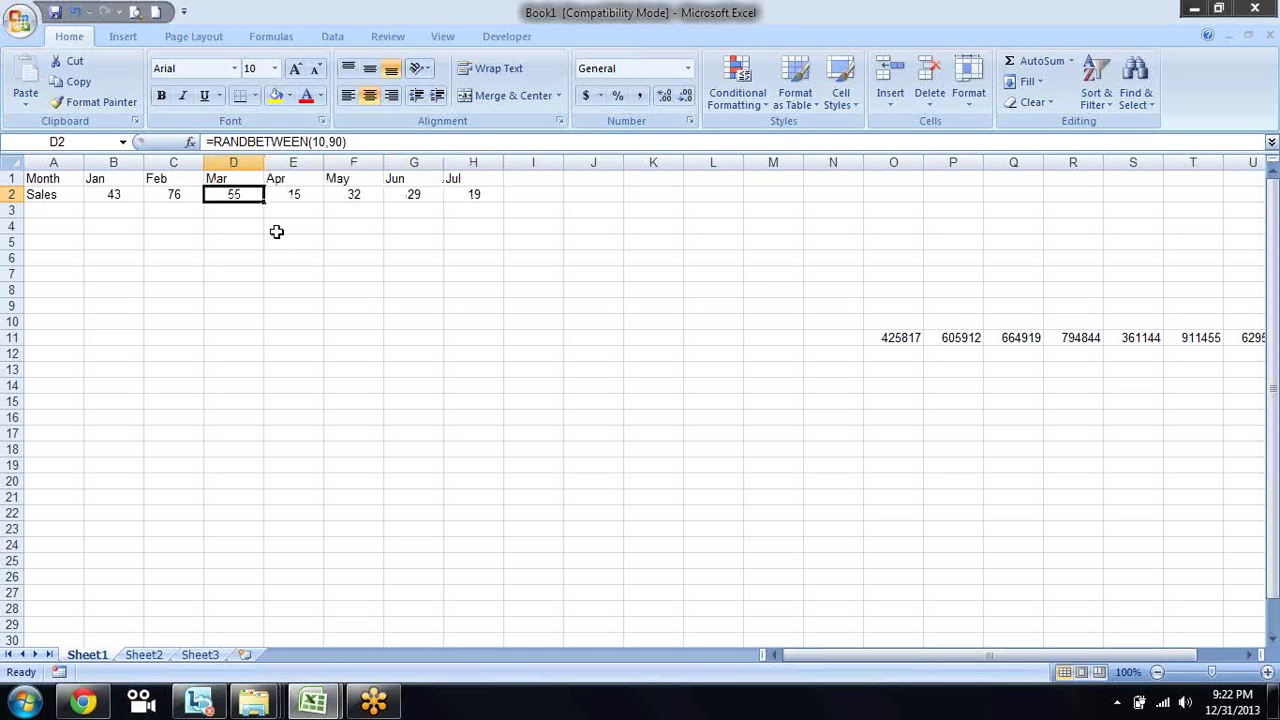
pyautogui.press('Left')
# Step: Navigate to the parked original Sales figures at O11
pyautogui.press('Right')
pyautogui.press('Right')
pyautogui.press('Right')
pyautogui.press('Right')
pyautogui.press('Right')
pyautogui.press('Down')
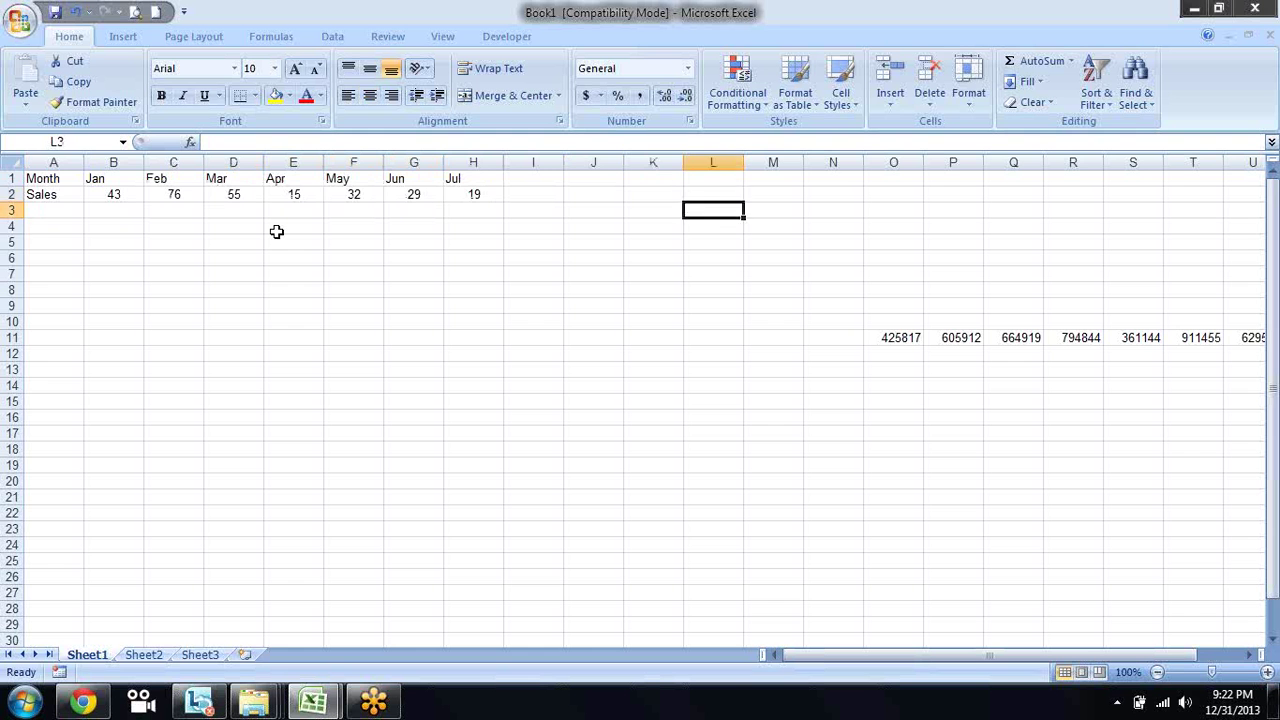
pyautogui.press('Down')
pyautogui.press('Down')
pyautogui.press('Down')
pyautogui.press('Down')
pyautogui.press('Down')
pyautogui.press('Right')
pyautogui.press('Right')
pyautogui.press('Right')
pyautogui.press('Down')
pyautogui.press('Down')
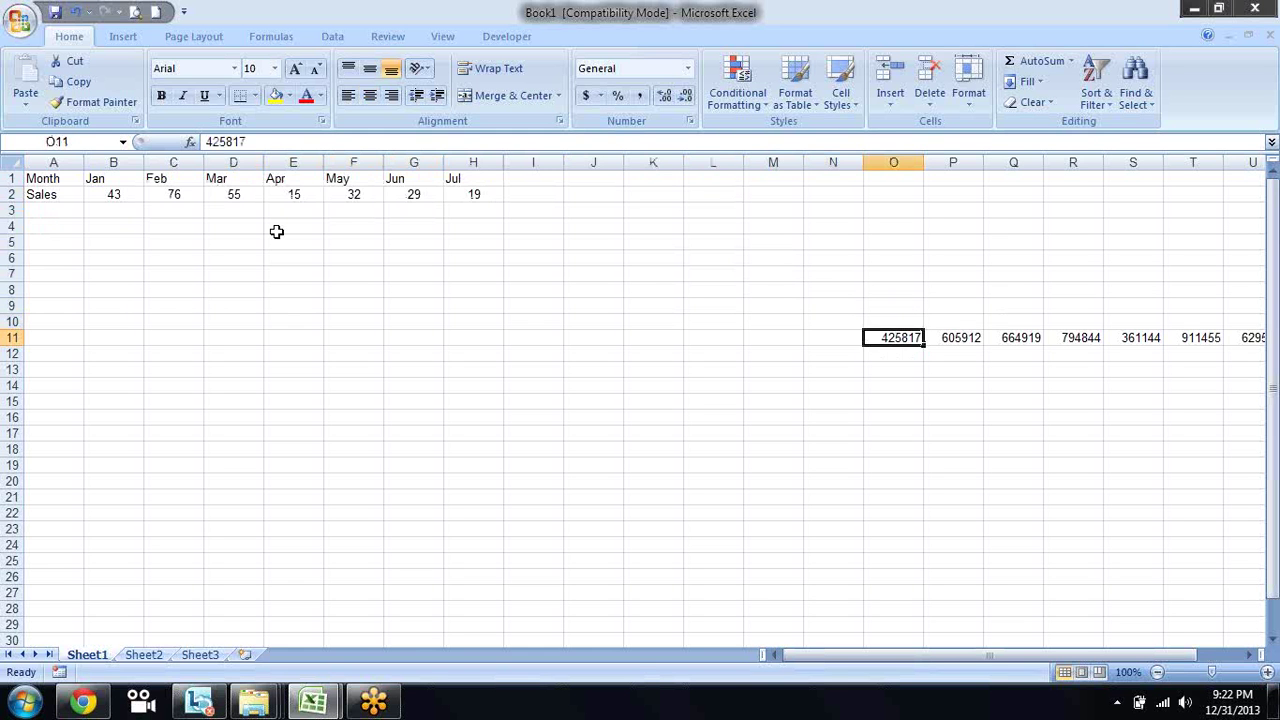
# Step: Move the parked figures O11:U11 back into B2:H2, replacing the random numbers
pyautogui.hotkey('ctrl', 'shift', 'Right')
pyautogui.hotkey('ctrl', 'c')
pyautogui.press('Left')
pyautogui.press('Home')
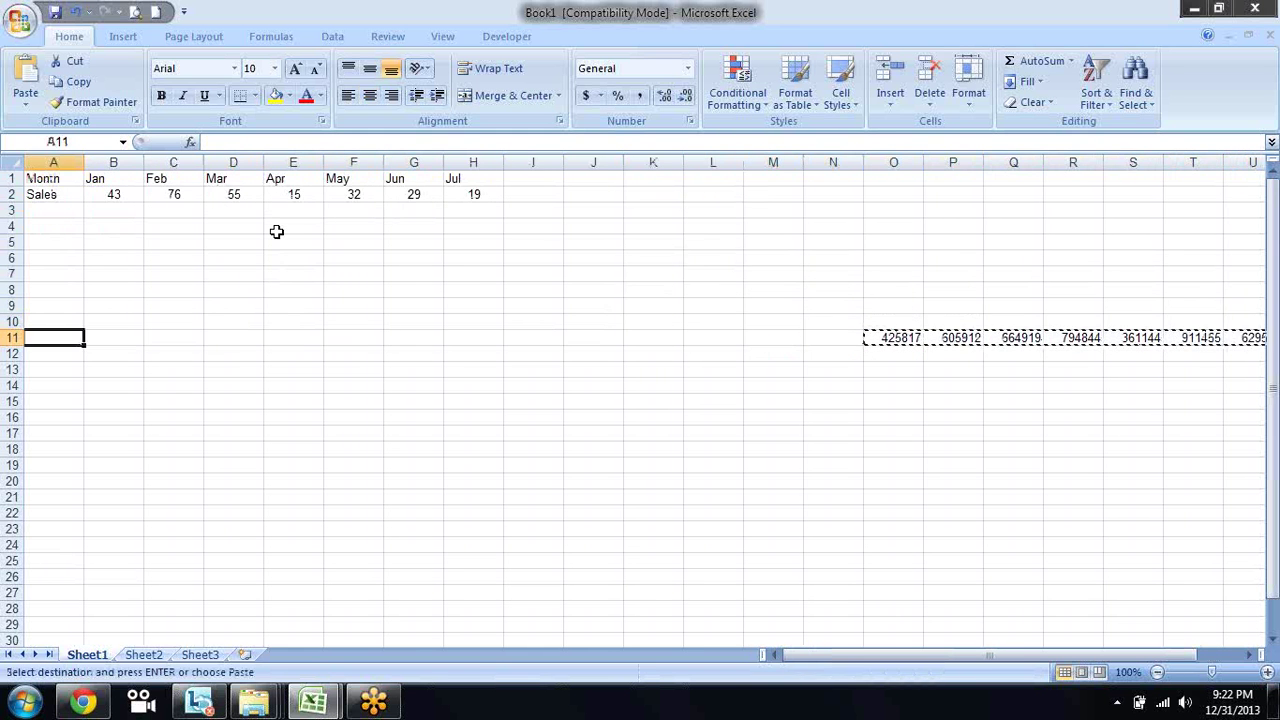
pyautogui.press('Up')
pyautogui.hotkey('ctrl', 'Up')
pyautogui.press('Right')
pyautogui.press('Return')
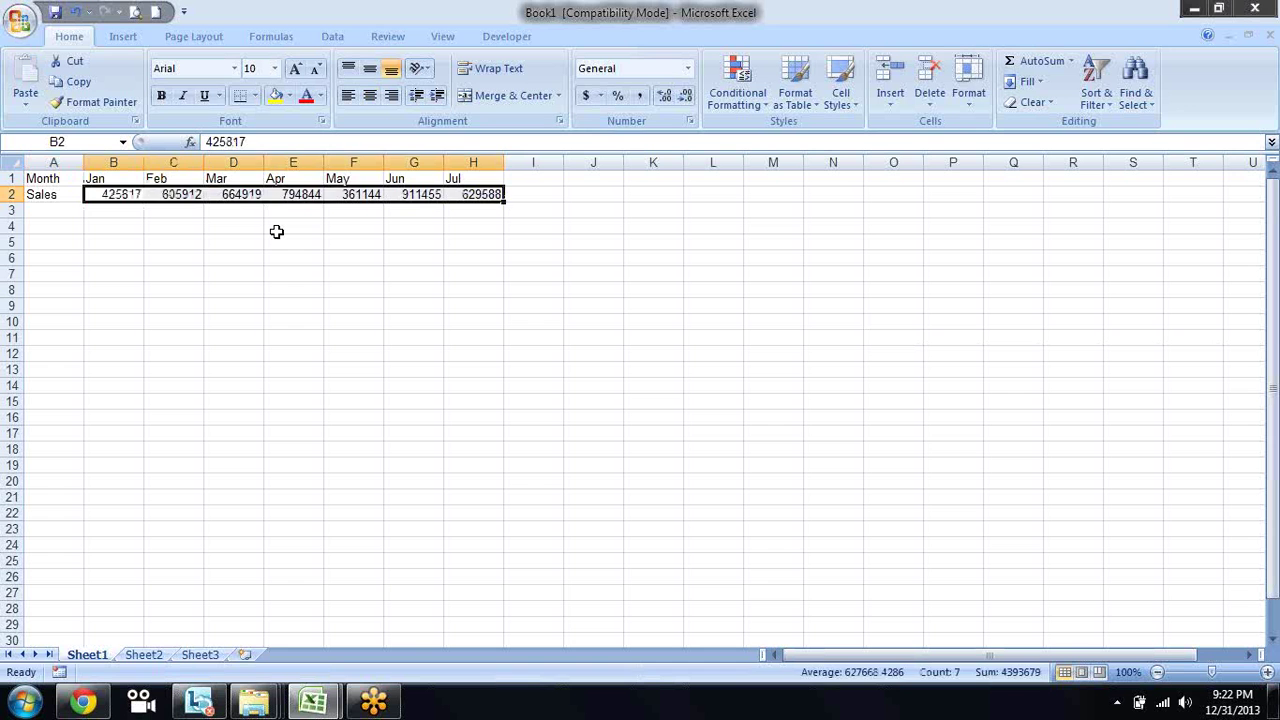
pyautogui.press('Down')
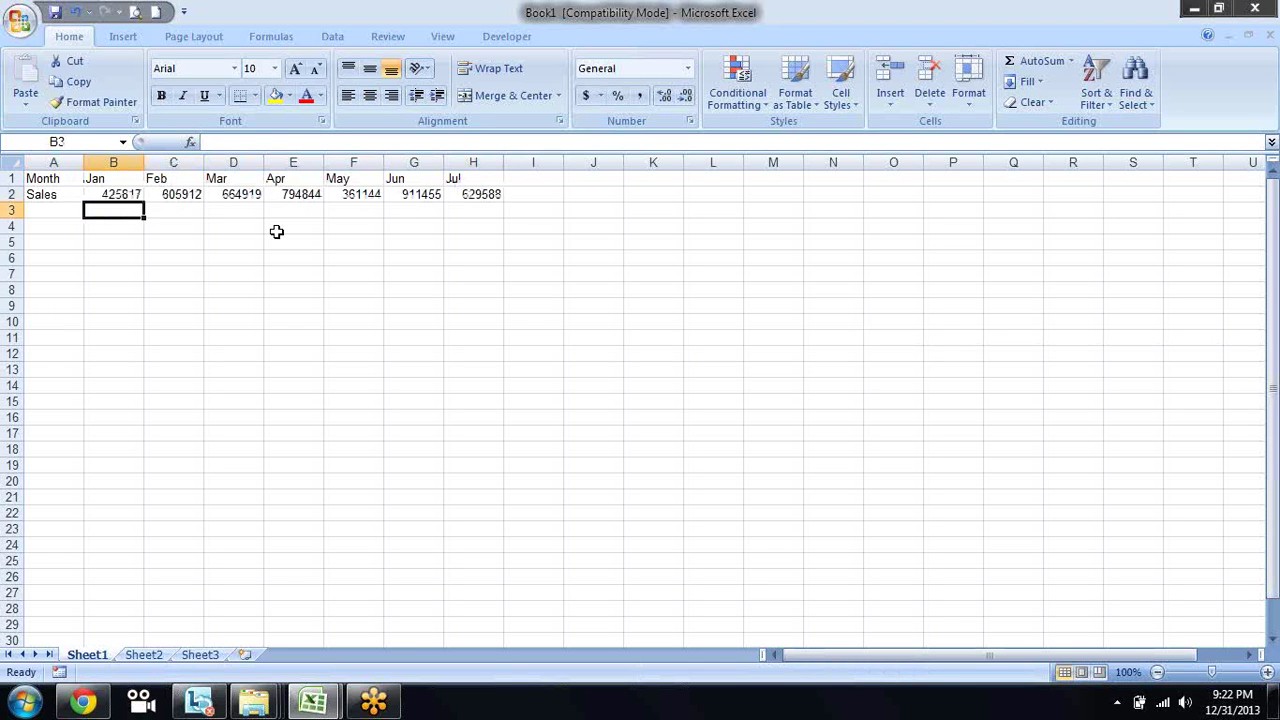
# Step: Check the restored Sales figures, 425817 to 629588, in row 2
pyautogui.press('Up')
pyautogui.press('Right')
pyautogui.press('Right')
pyautogui.press('Right')
pyautogui.press('Left')
pyautogui.press('Left')
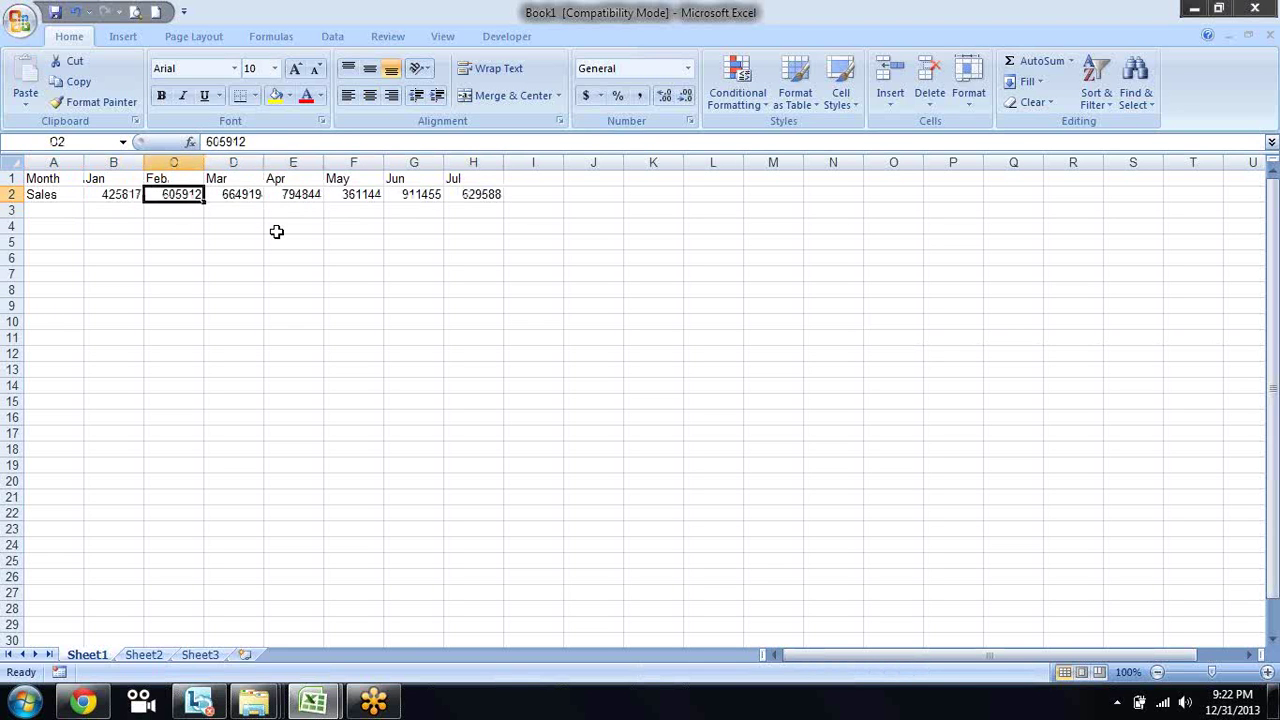
pyautogui.press('Right')
pyautogui.press('Right')
pyautogui.press('Right')
pyautogui.press('Right')
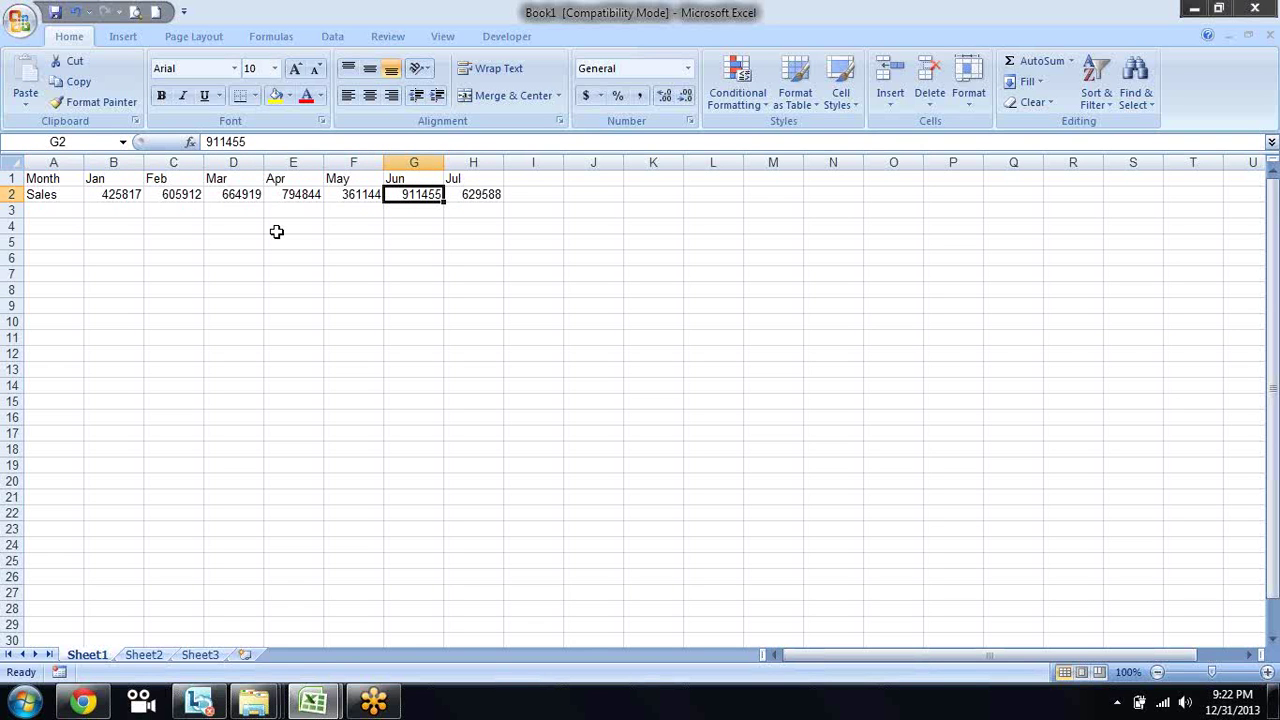
pyautogui.press('Left')
pyautogui.press('Left')
pyautogui.press('Left')
pyautogui.press('Left')
pyautogui.press('Left')
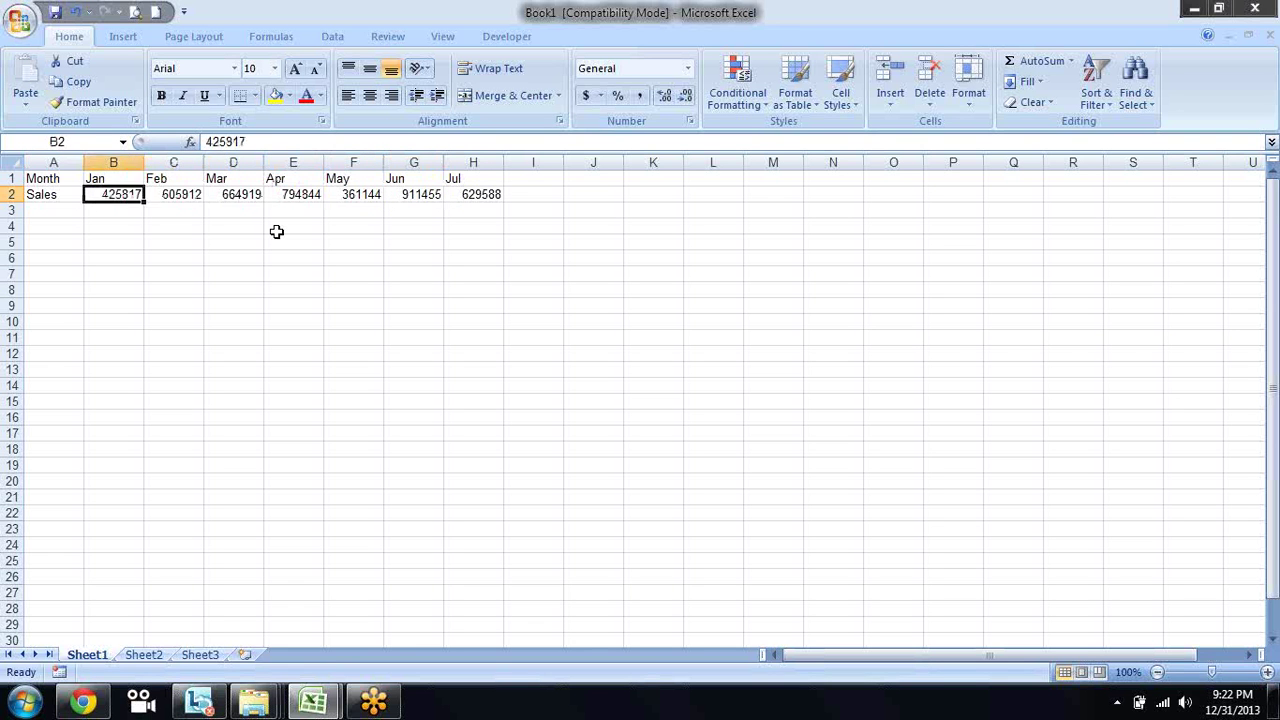
pyautogui.press('Left')
pyautogui.press('Up')
pyautogui.hotkey('ctrl', 'shift', 'Right')
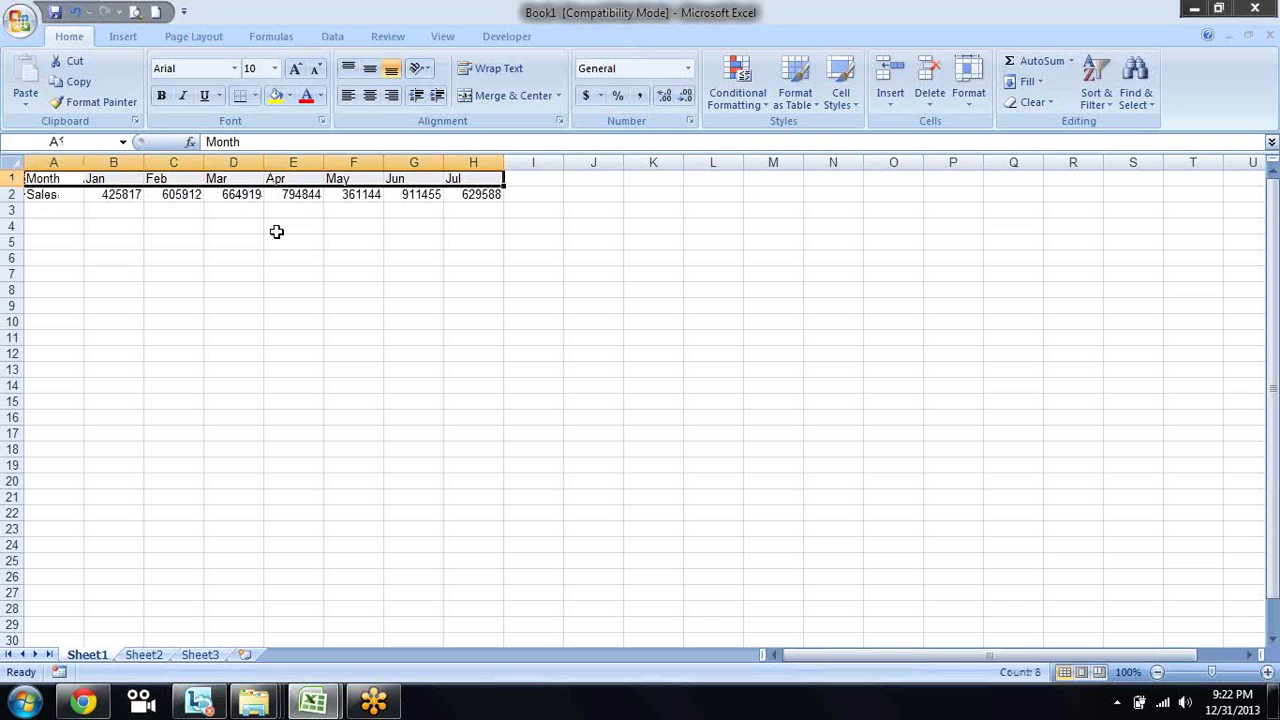
pyautogui.press('Down')
pyautogui.press('Up')
pyautogui.press('Down')
pyautogui.hotkey('ctrl', 'Right')
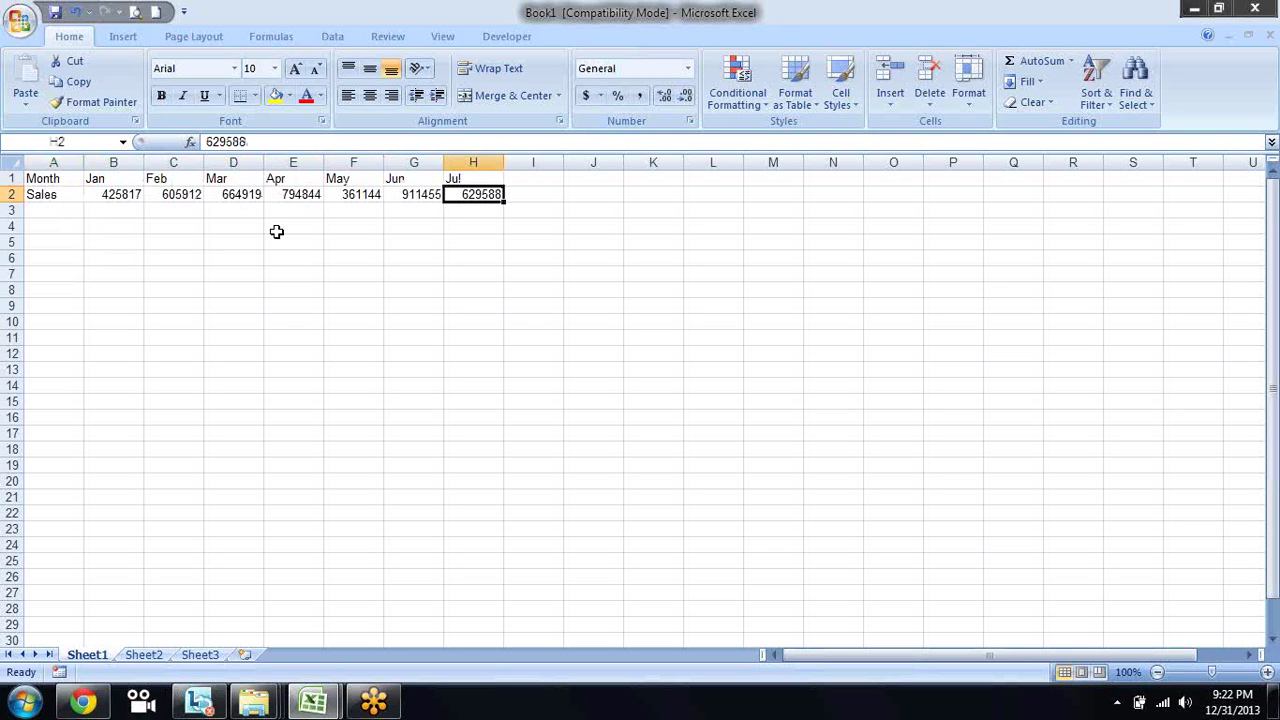
pyautogui.hotkey('ctrl', 'Left')
pyautogui.press('Right')
pyautogui.press('Right')
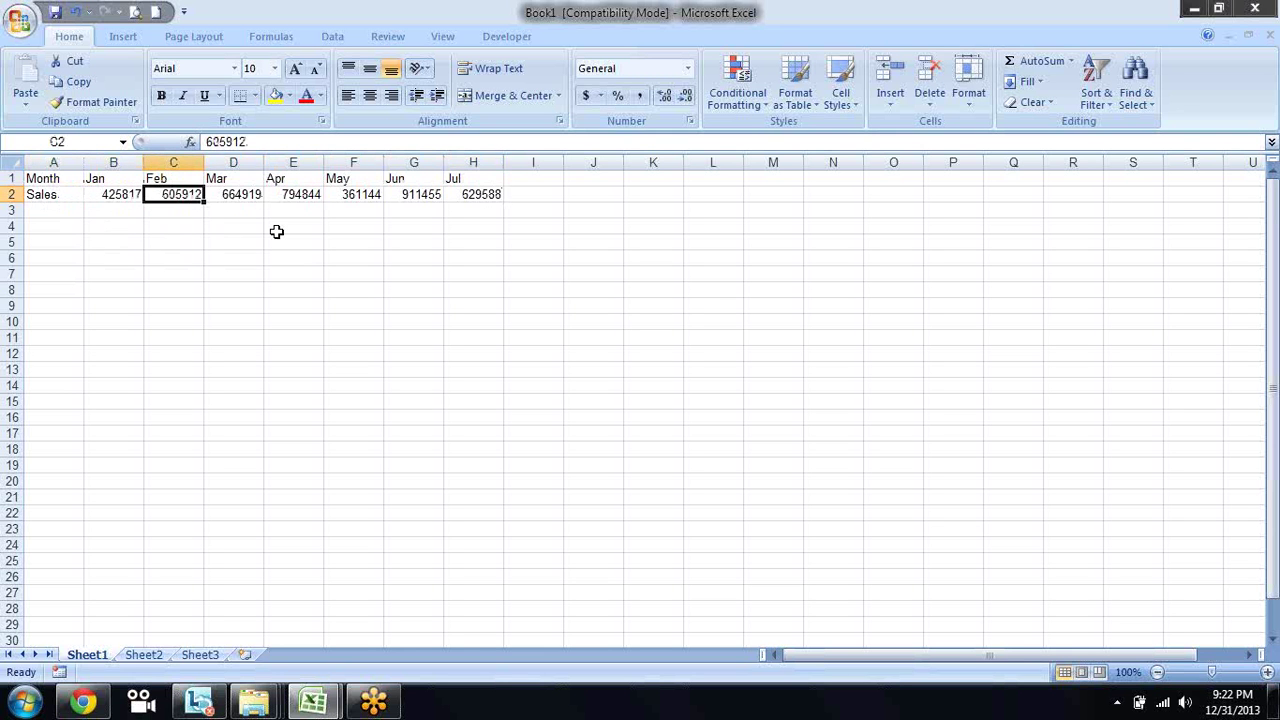
pyautogui.press('Right')
pyautogui.hotkey('ctrl', 'Right')
pyautogui.hotkey('ctrl', 'shift', 'Left')
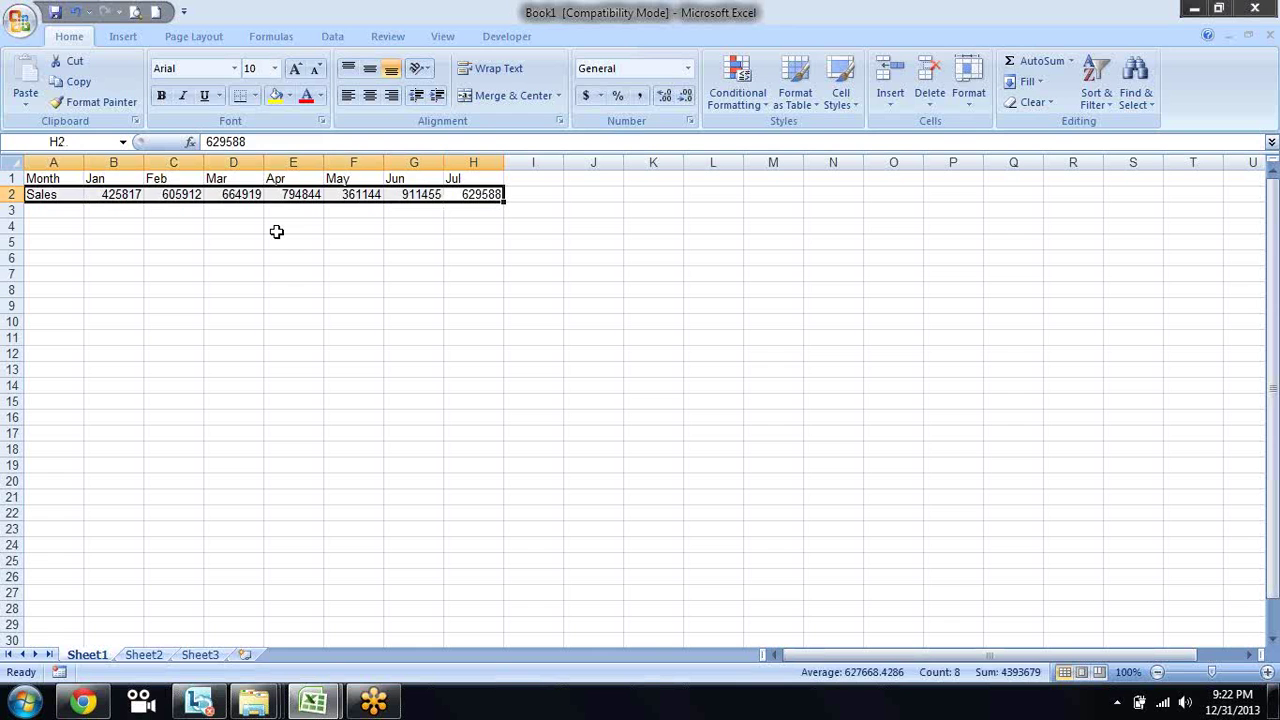
pyautogui.press('Down')
pyautogui.press('Down')
pyautogui.press('Down')
pyautogui.press('Down')
pyautogui.press('Down')
pyautogui.press('Down')
pyautogui.press('Down')
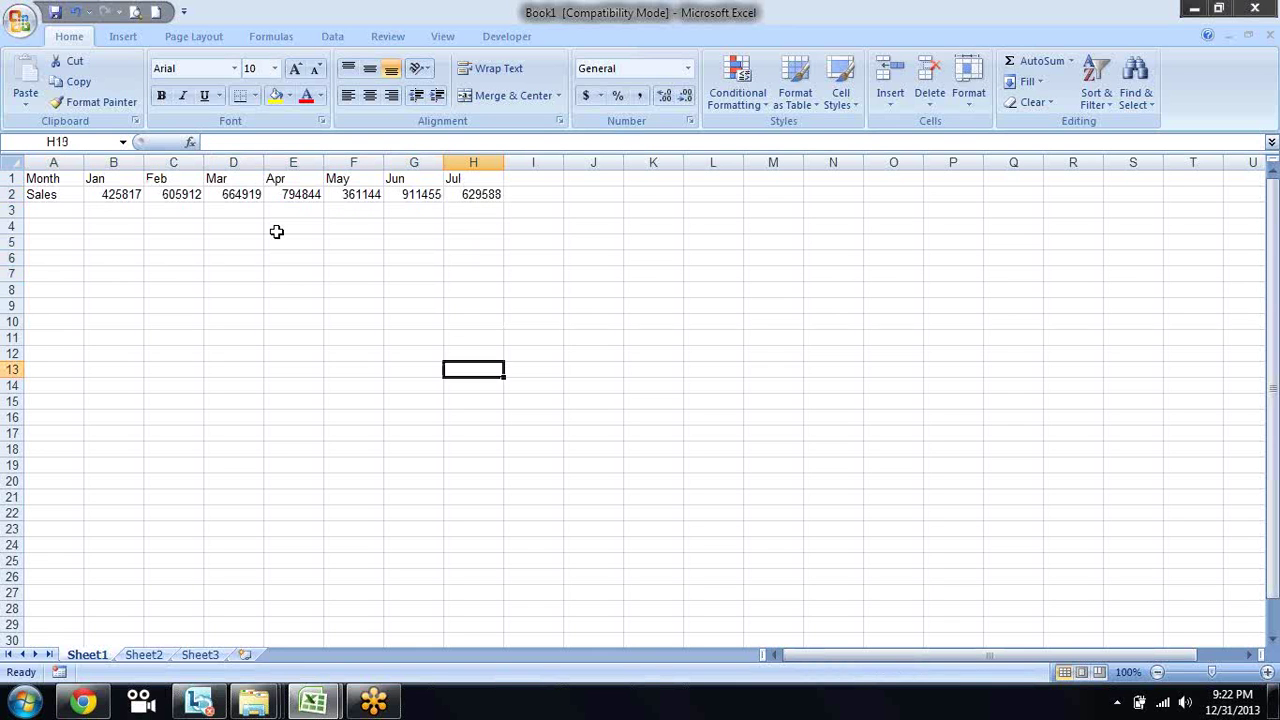
pyautogui.press('Up')
pyautogui.press('Up')
pyautogui.press('Up')
pyautogui.press('Up')
pyautogui.press('Down')
pyautogui.press('Up')
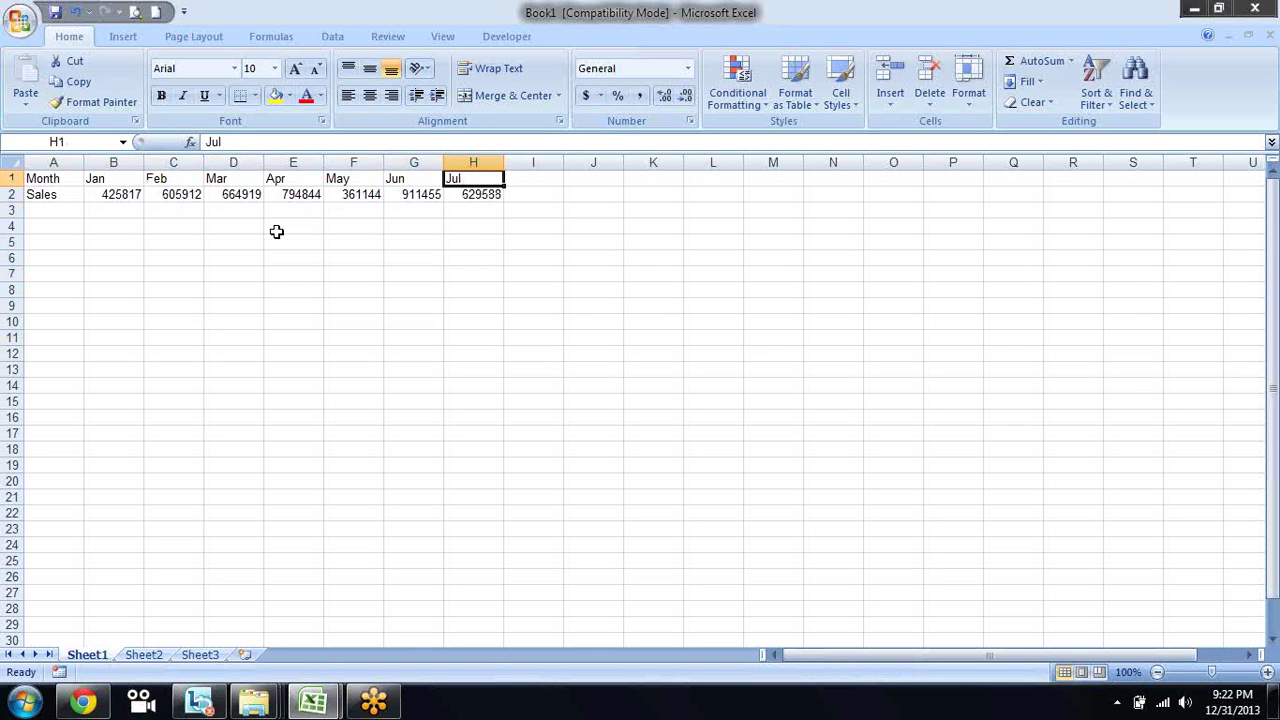
pyautogui.hotkey('shift', 'Down')
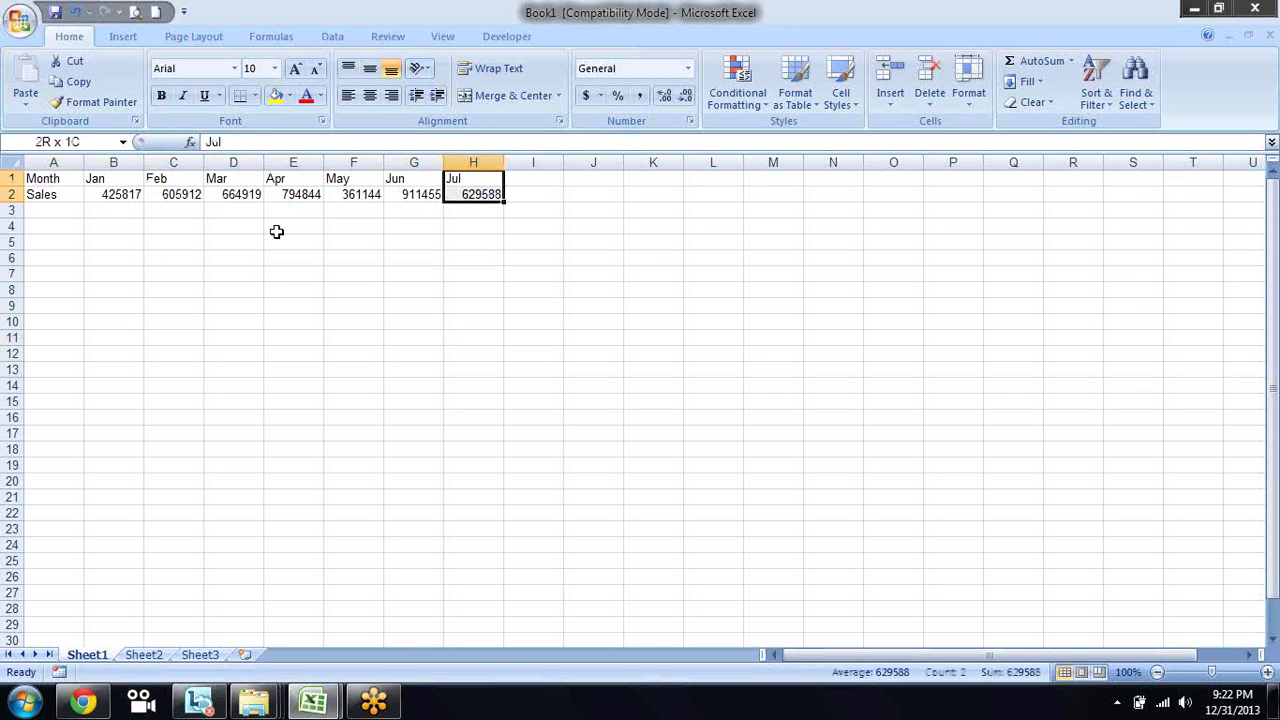
pyautogui.hotkey('shift', 'Left')
pyautogui.hotkey('ctrl', 'shift', 'Left')
pyautogui.press('Down')
pyautogui.press('Down')
pyautogui.press('Down')
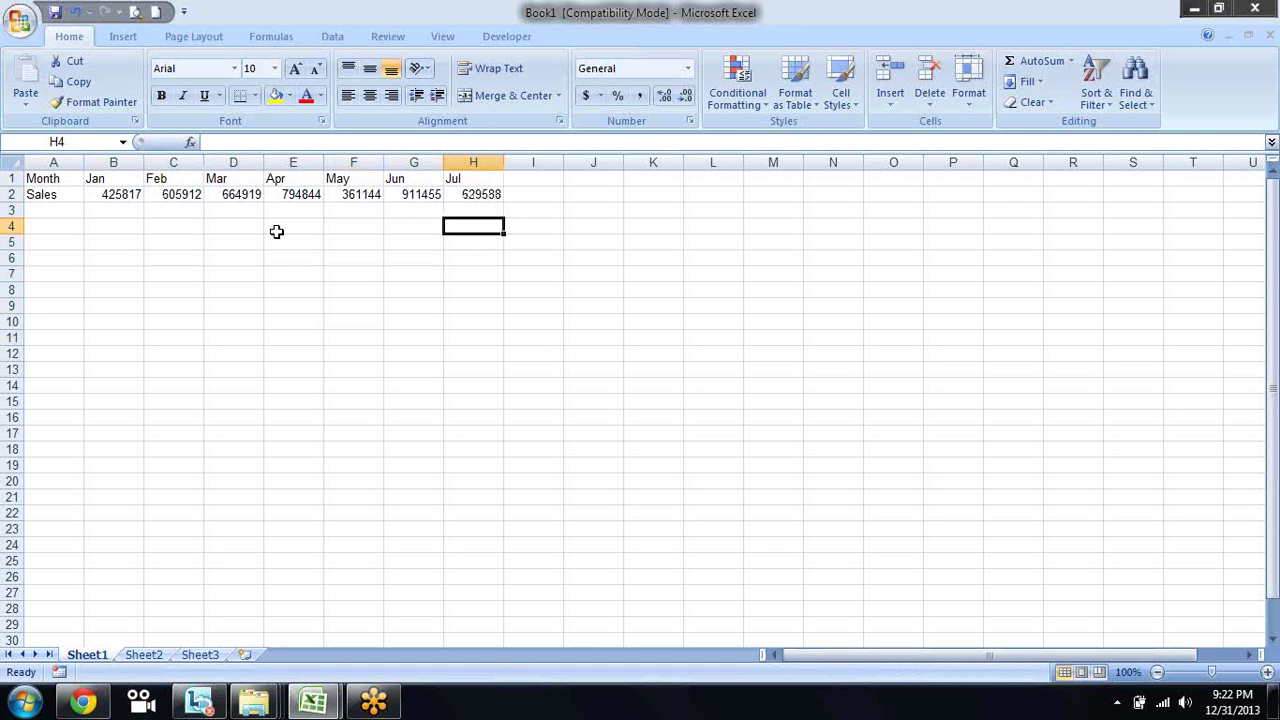
pyautogui.press('Down')
pyautogui.press('Down')
pyautogui.press('Down')
pyautogui.press('Down')
pyautogui.press('Down')
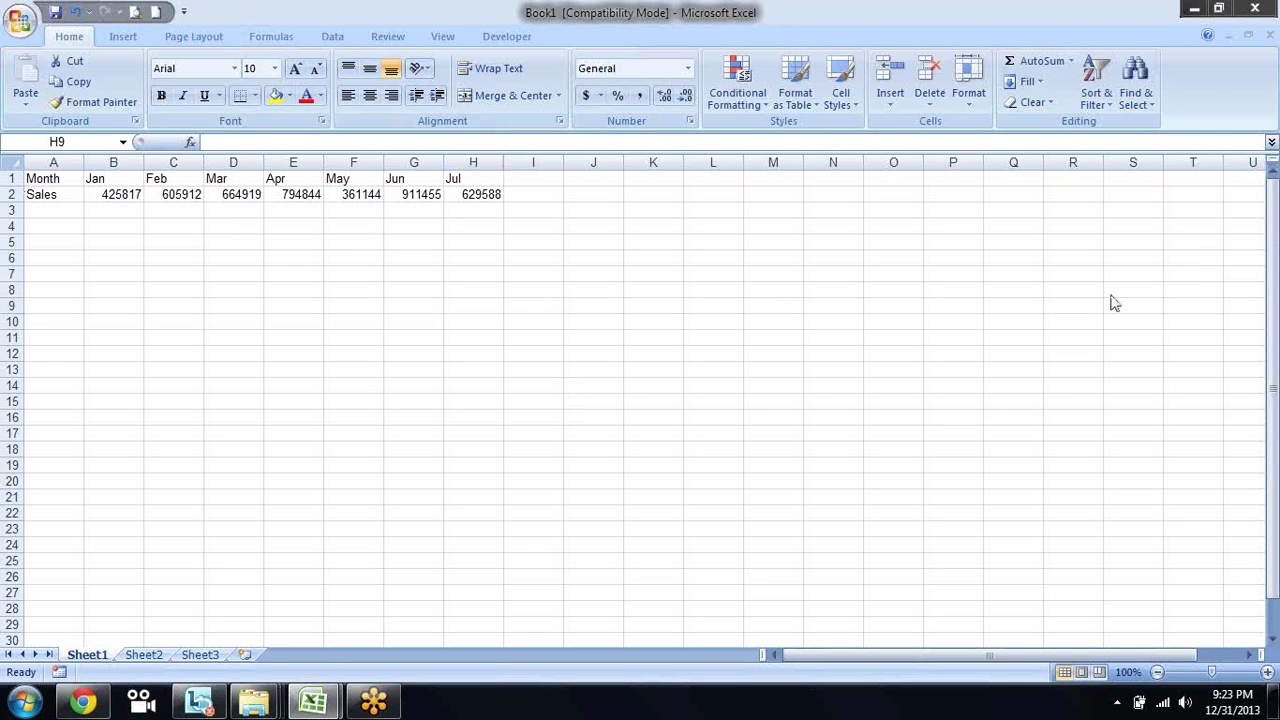
pyautogui.moveTo(270, 270)
pyautogui.mouseDown()
pyautogui.moveTo(305, 432)
pyautogui.moveTo(278, 200)
pyautogui.mouseUp()
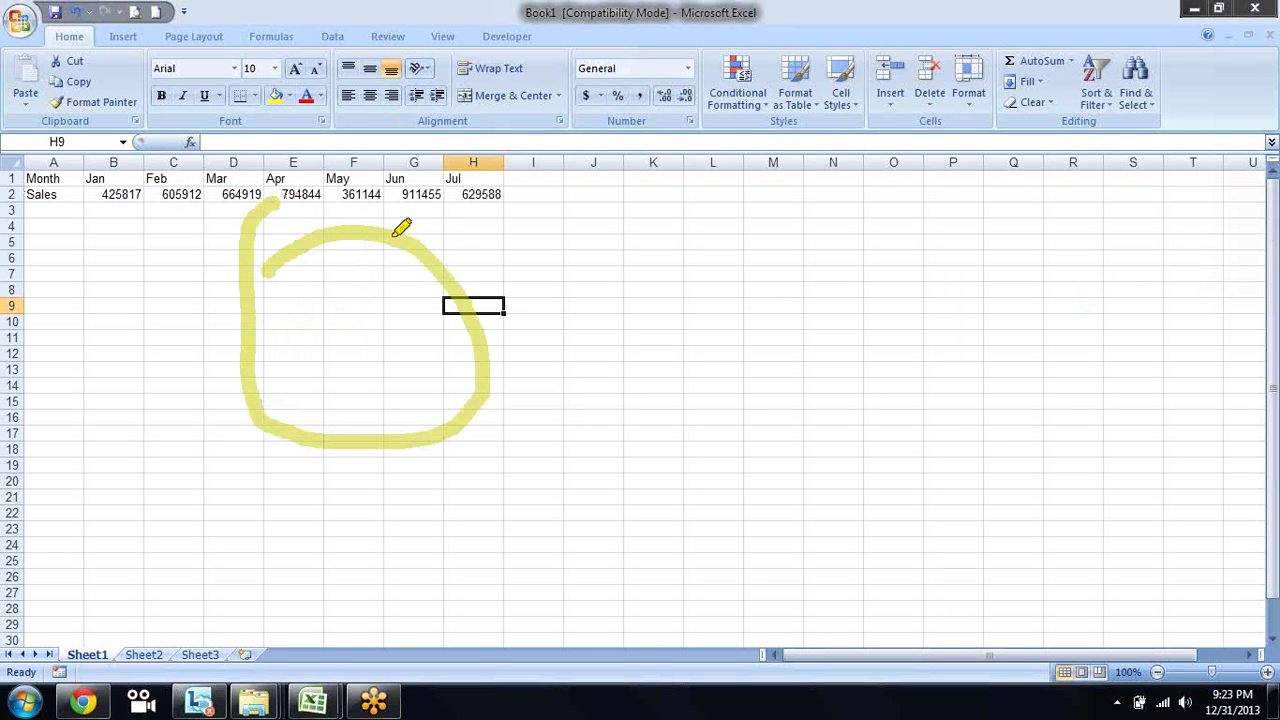
pyautogui.moveTo(397, 238)
pyautogui.mouseDown()
pyautogui.moveTo(340, 336)
pyautogui.moveTo(258, 378)
pyautogui.mouseUp()
pyautogui.moveTo(338, 339); pyautogui.dragTo(467, 405)
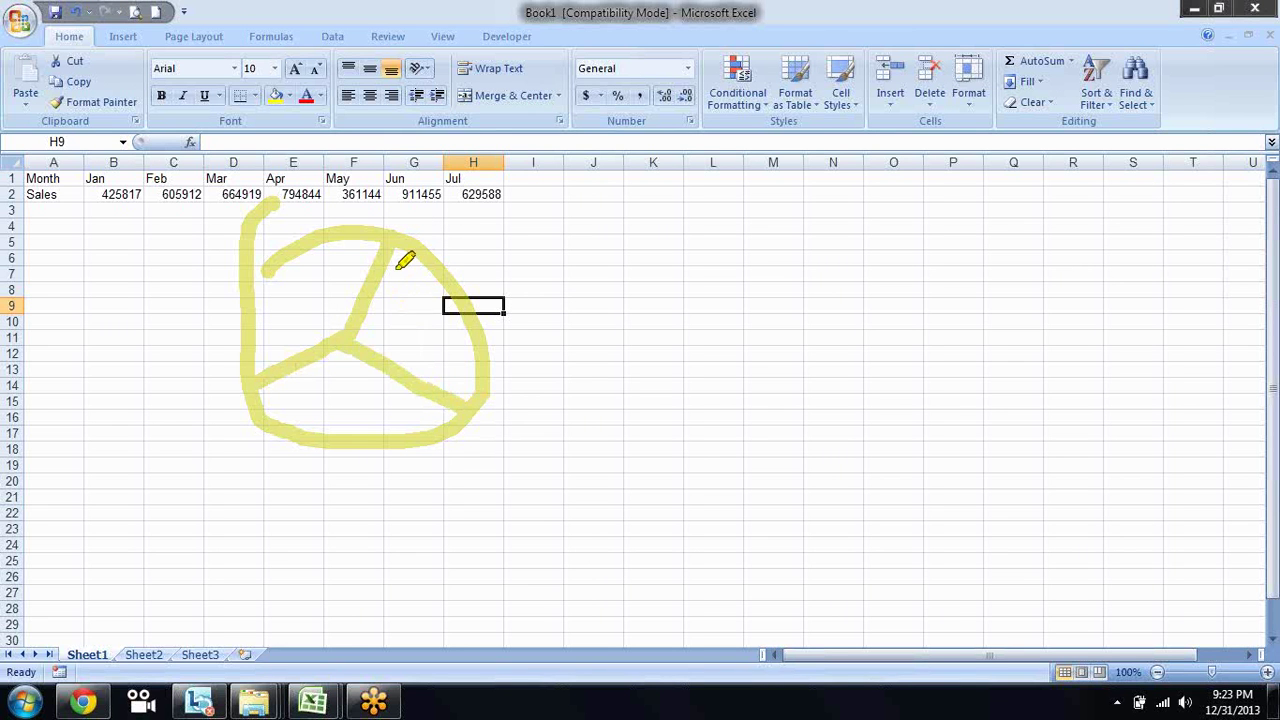
pyautogui.moveTo(390, 287)
pyautogui.mouseDown()
pyautogui.moveTo(453, 332)
pyautogui.moveTo(402, 350)
pyautogui.mouseUp()
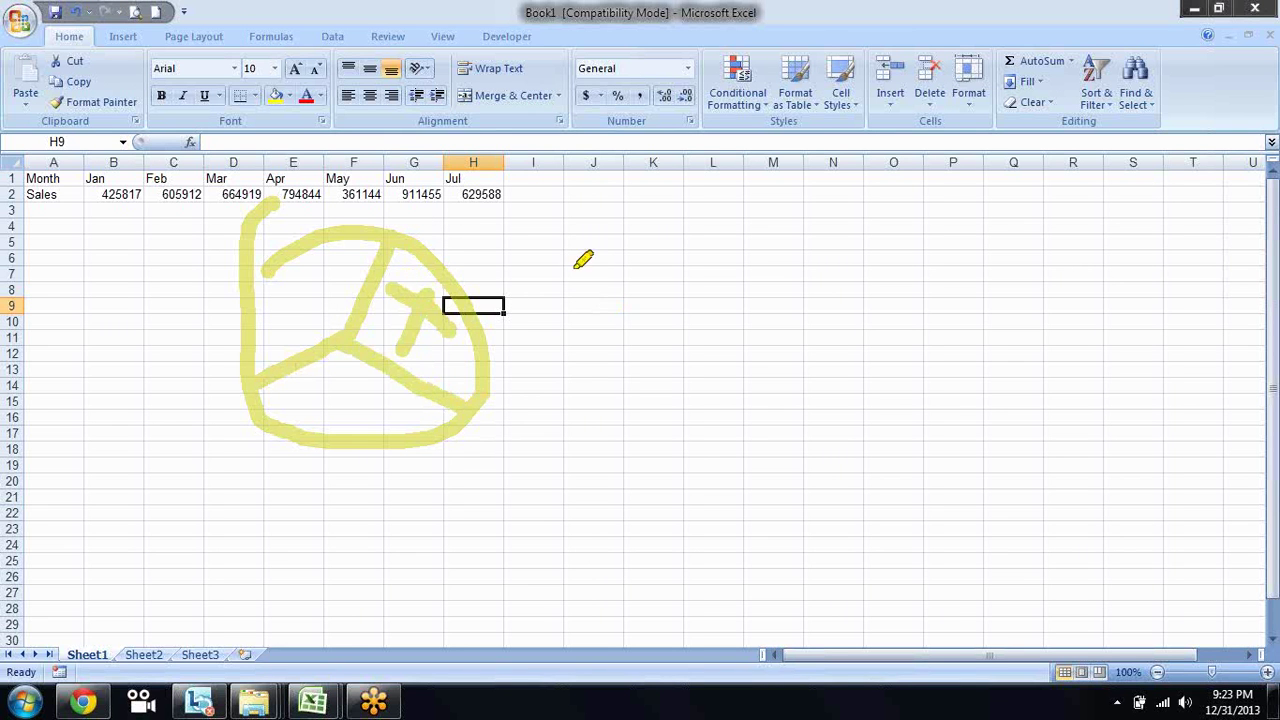
pyautogui.moveTo(578, 250); pyautogui.dragTo(565, 352)
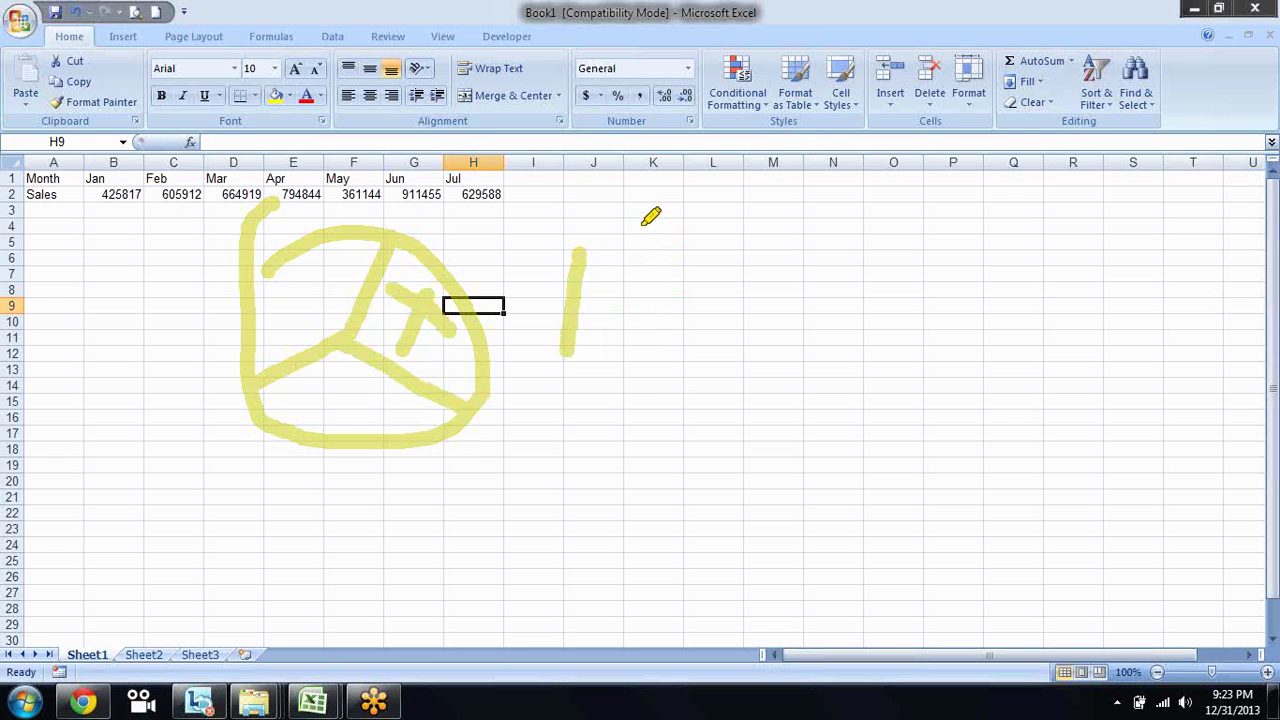
pyautogui.moveTo(639, 220); pyautogui.dragTo(650, 385)
pyautogui.moveTo(716, 205); pyautogui.dragTo(718, 376)
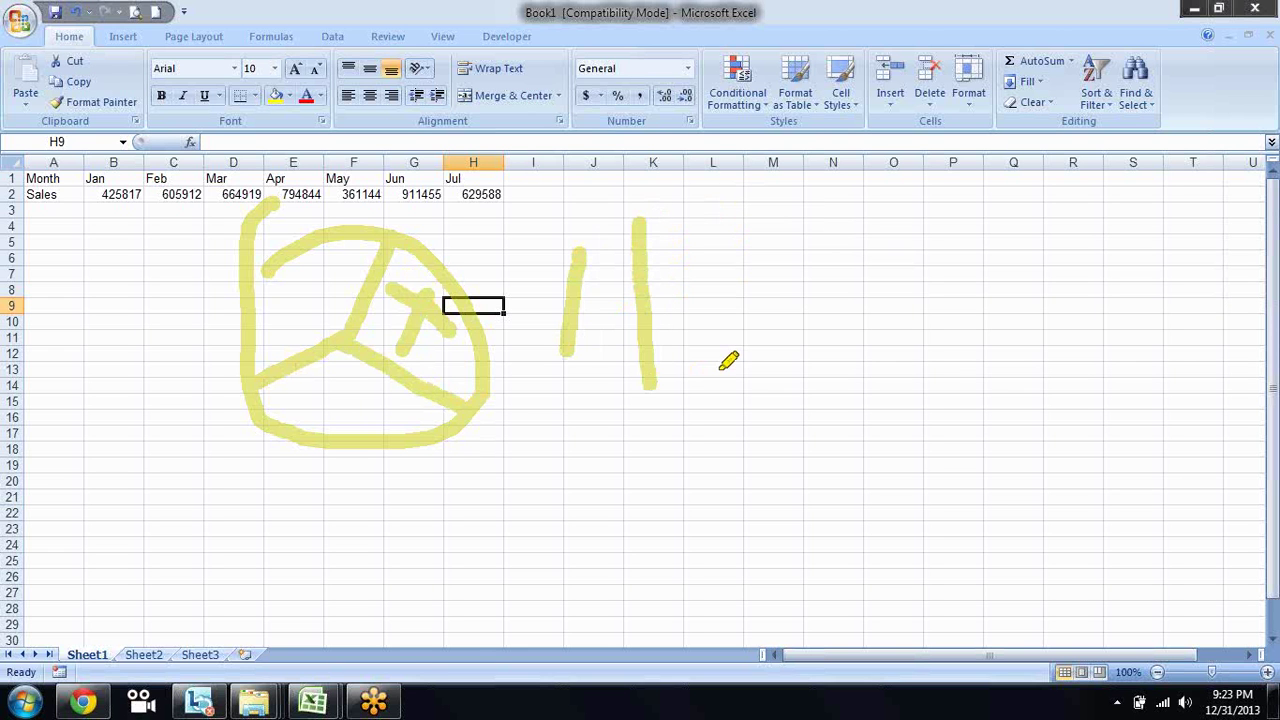
pyautogui.moveTo(714, 207); pyautogui.dragTo(709, 182)
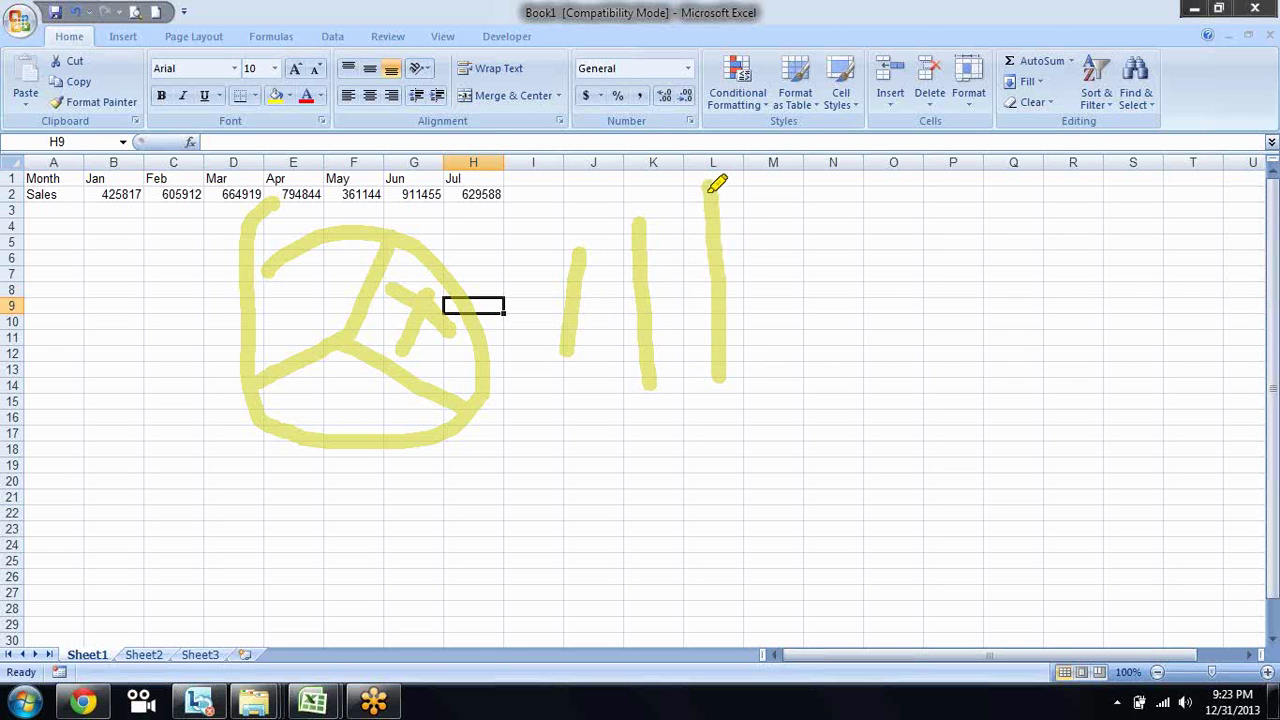
pyautogui.moveTo(543, 376); pyautogui.dragTo(836, 350)
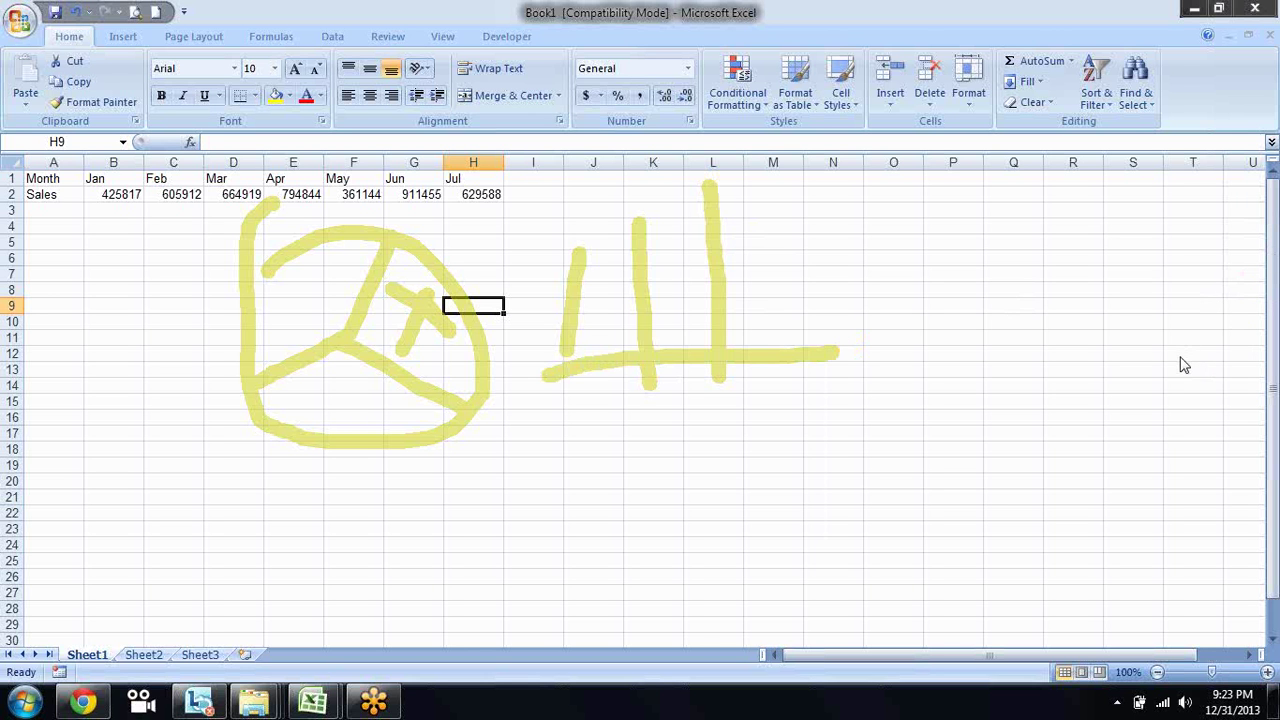
pyautogui.press('e')
pyautogui.press('Escape')
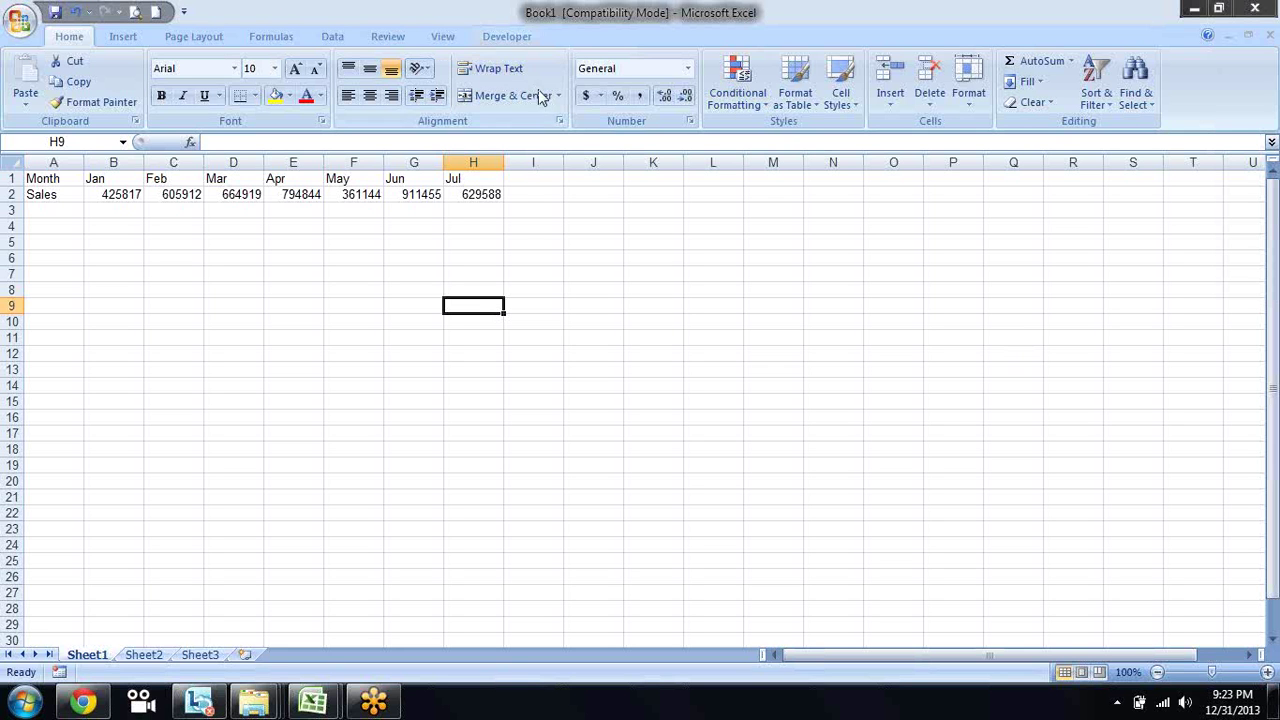
# Step: Select A1:H2 and insert a 2-D Clustered Column chart of the Sales figures
pyautogui.click(525, 240)
pyautogui.press('Left')
pyautogui.press('Home')
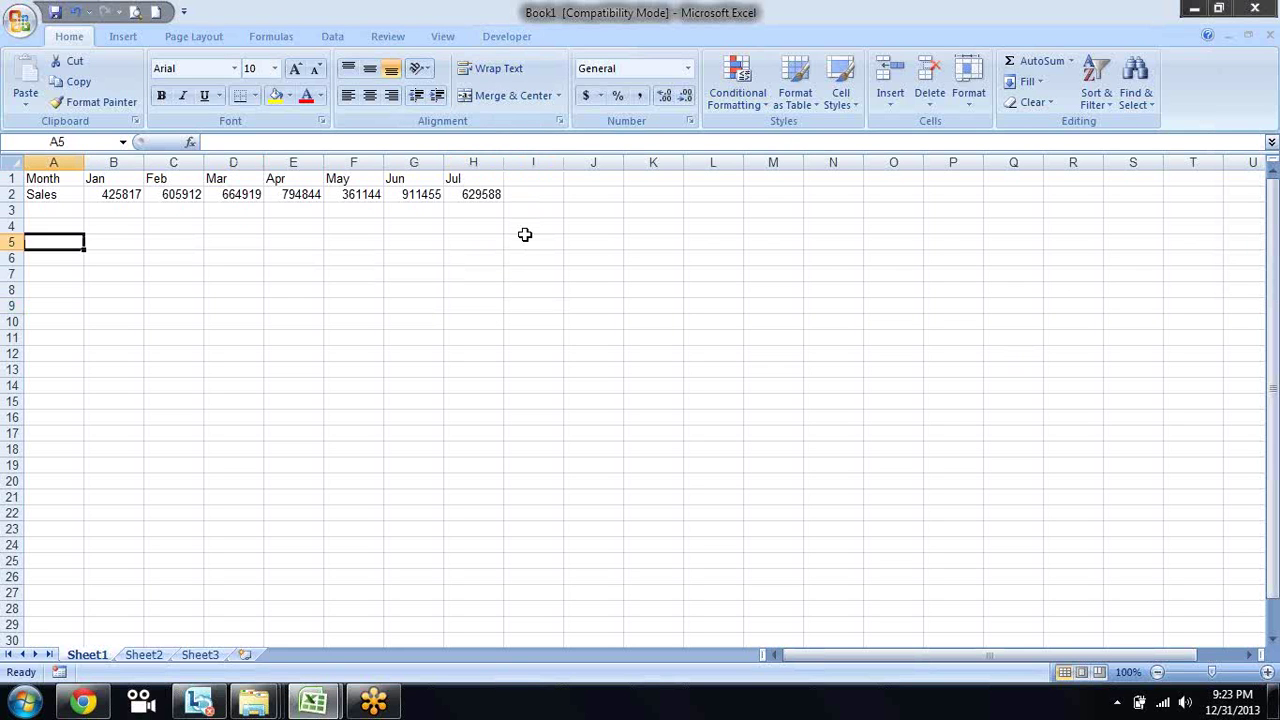
pyautogui.press('Up')
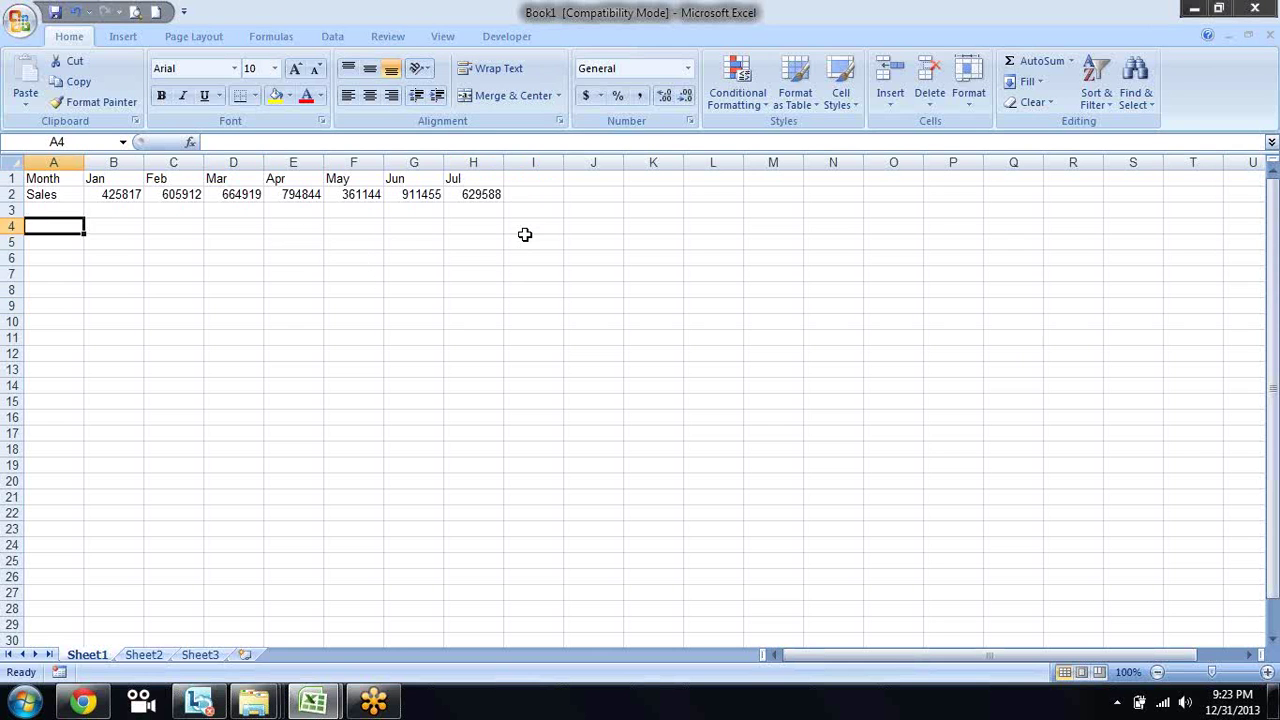
pyautogui.press('Up')
pyautogui.press('Up')
pyautogui.press('Up')
pyautogui.hotkey('ctrl', 'shift', 'Right')
pyautogui.hotkey('ctrl', 'shift', 'Down')
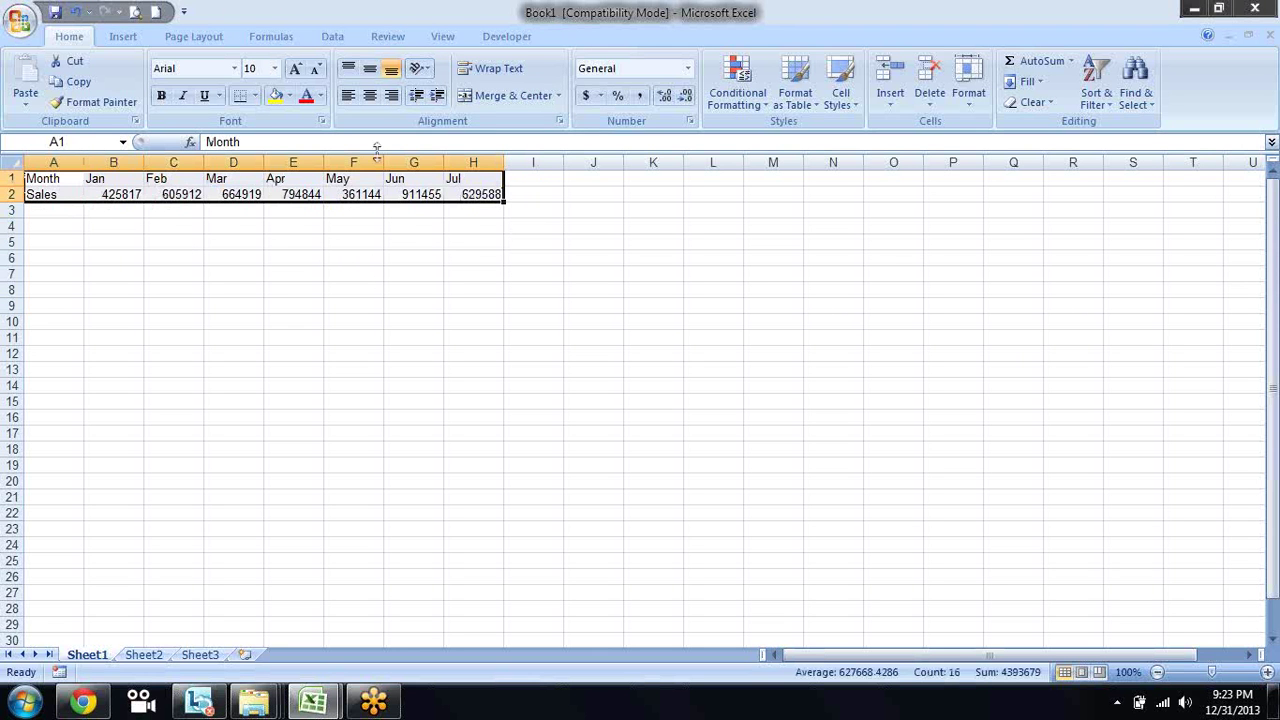
pyautogui.click(120, 38)
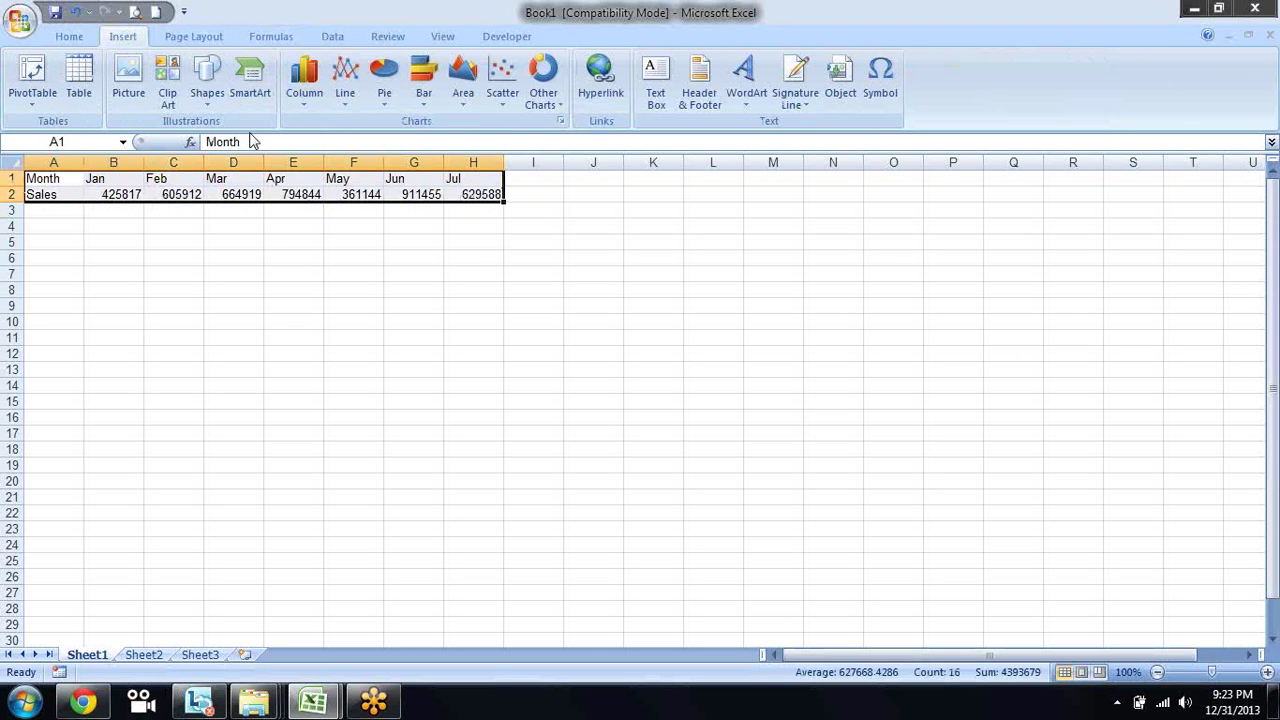
pyautogui.click(305, 90)
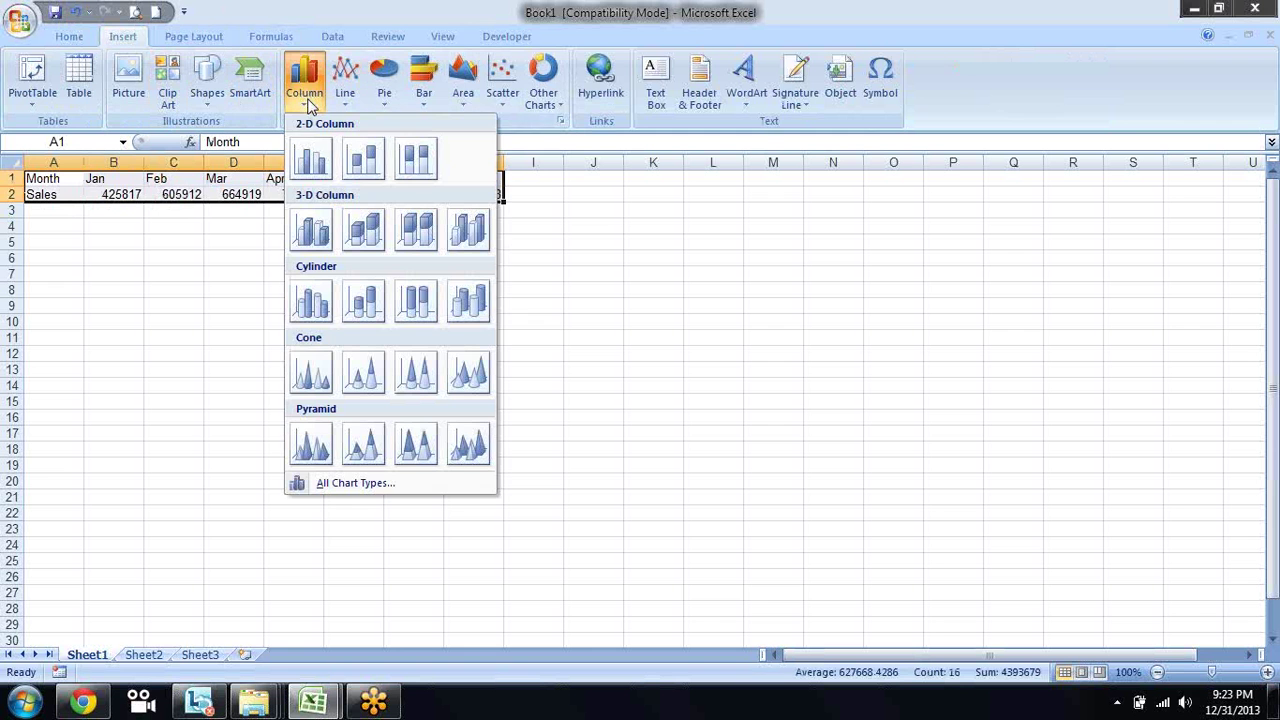
pyautogui.click(310, 160)
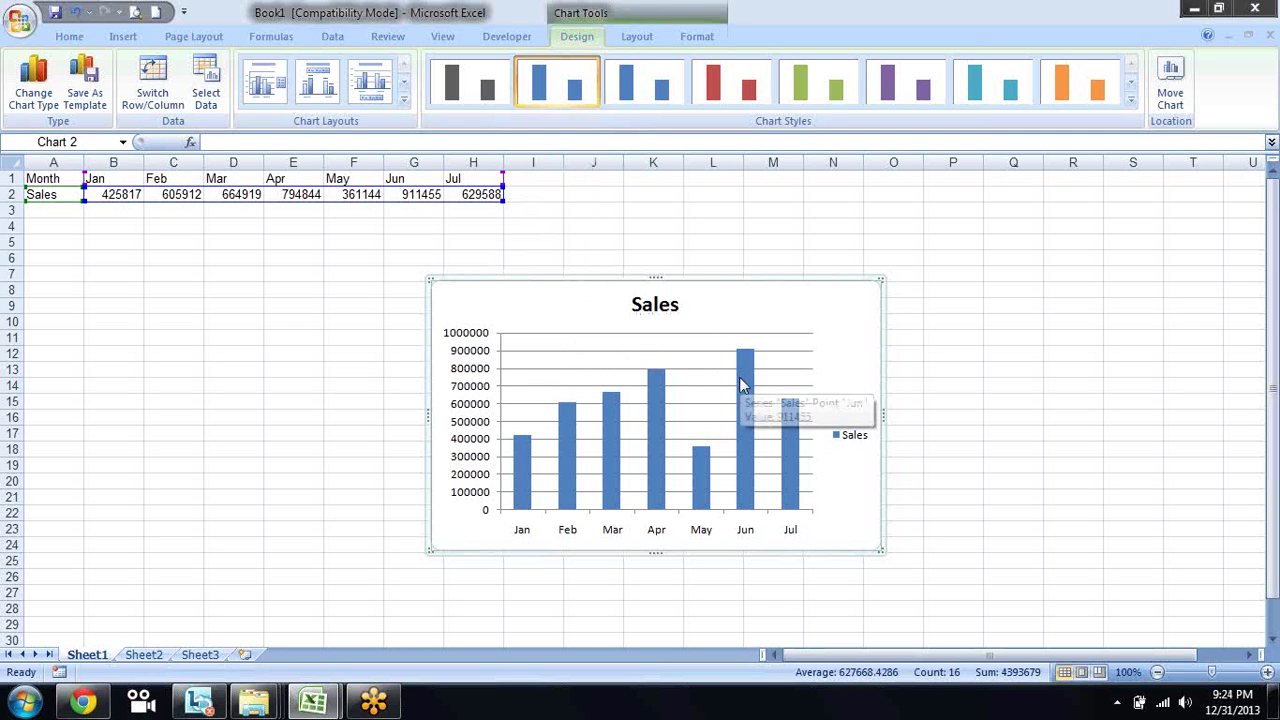
pyautogui.click(926, 366)
pyautogui.click(879, 367)
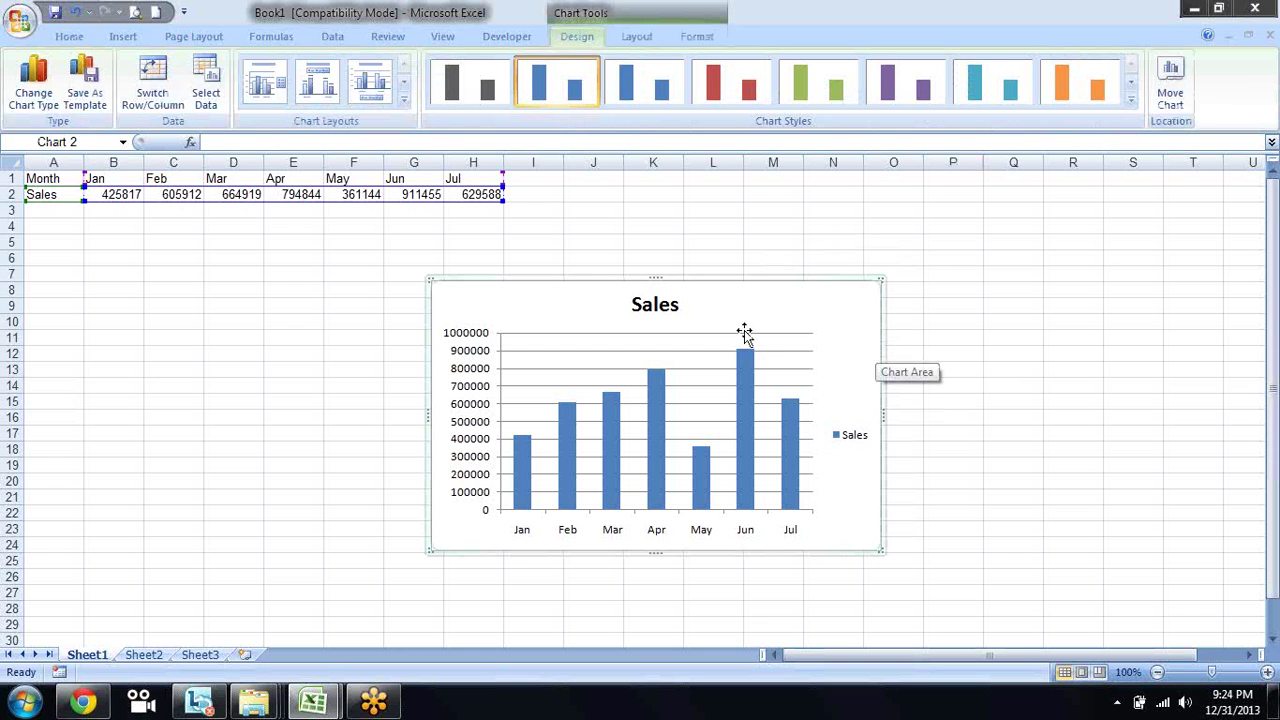
pyautogui.click(807, 345)
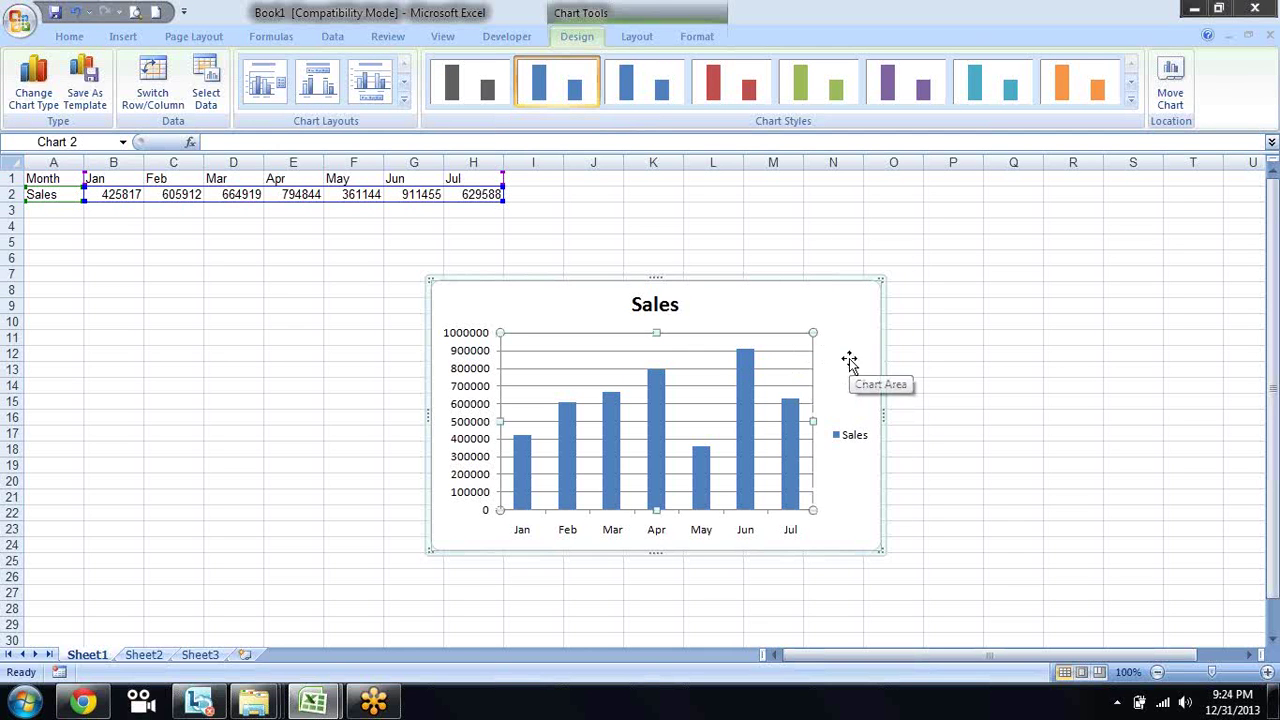
pyautogui.click(665, 310)
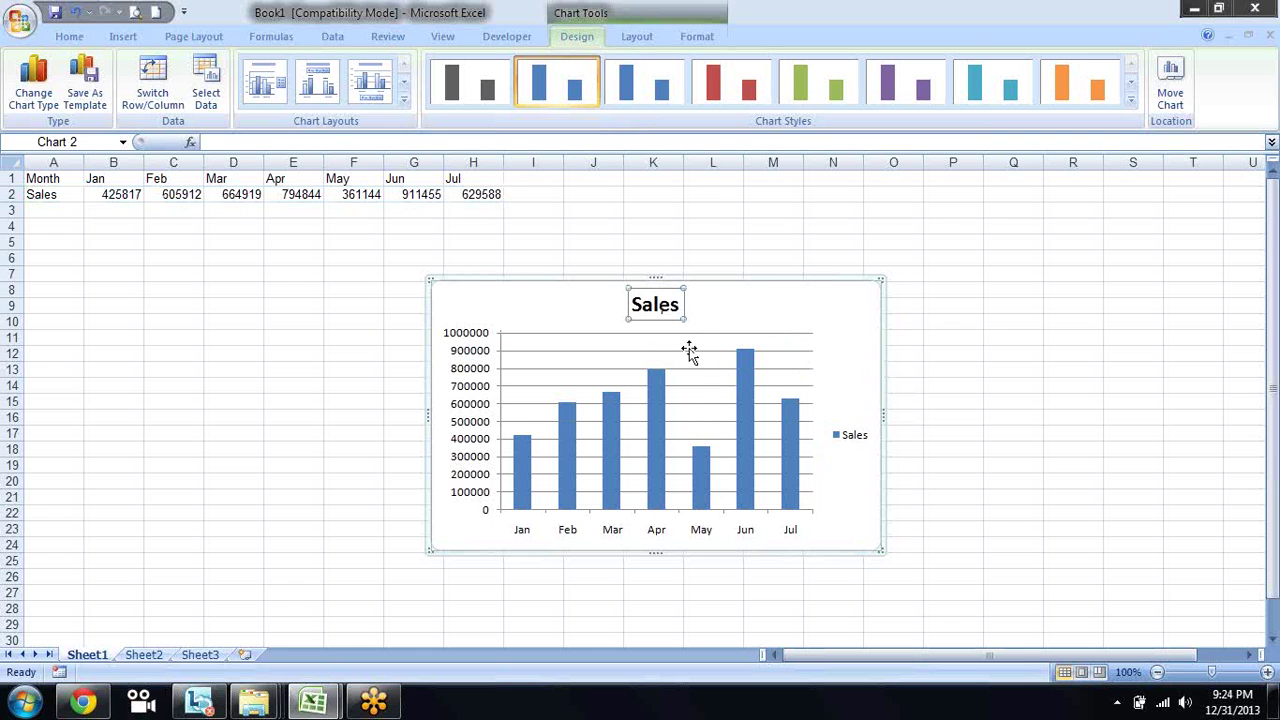
pyautogui.click(659, 537)
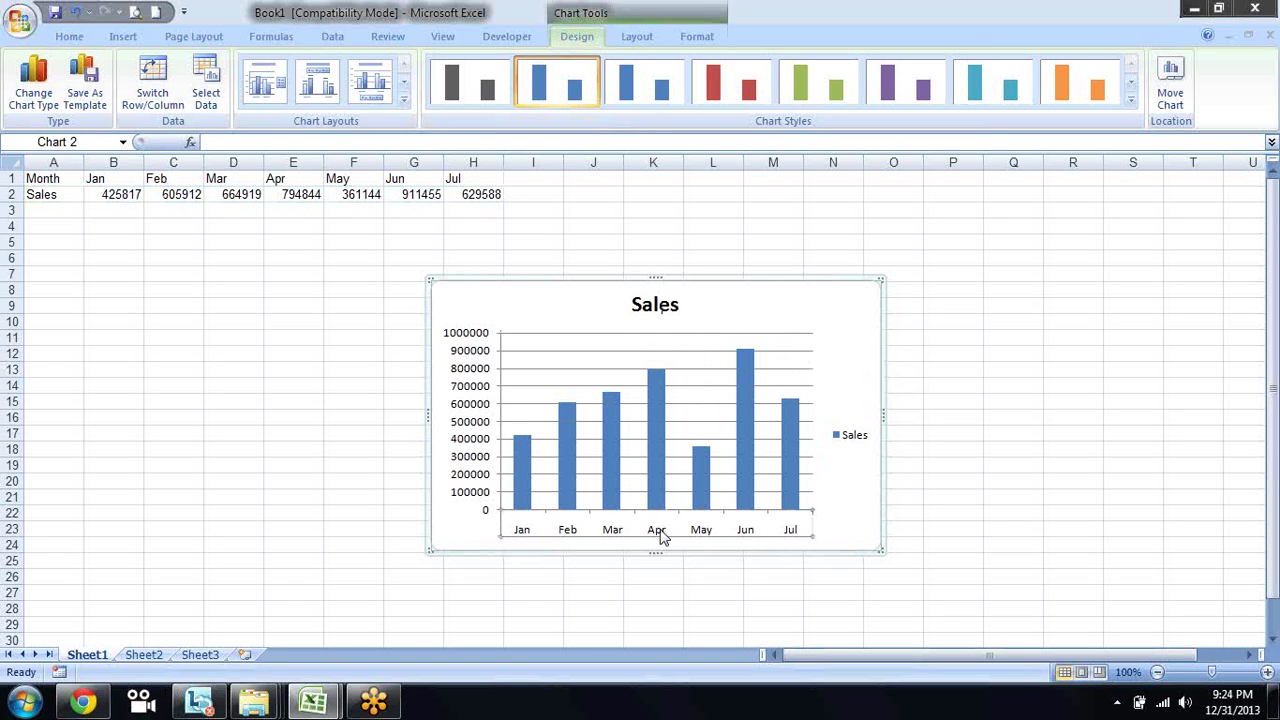
pyautogui.click(467, 436)
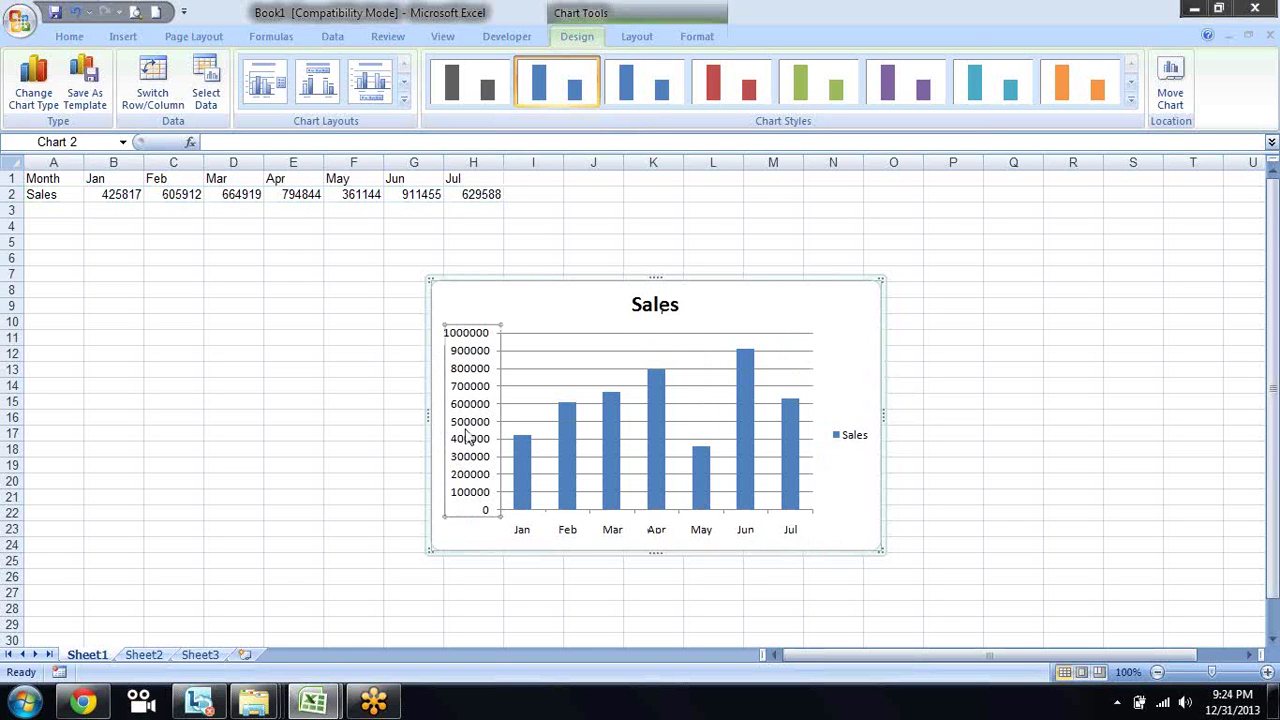
pyautogui.click(567, 538)
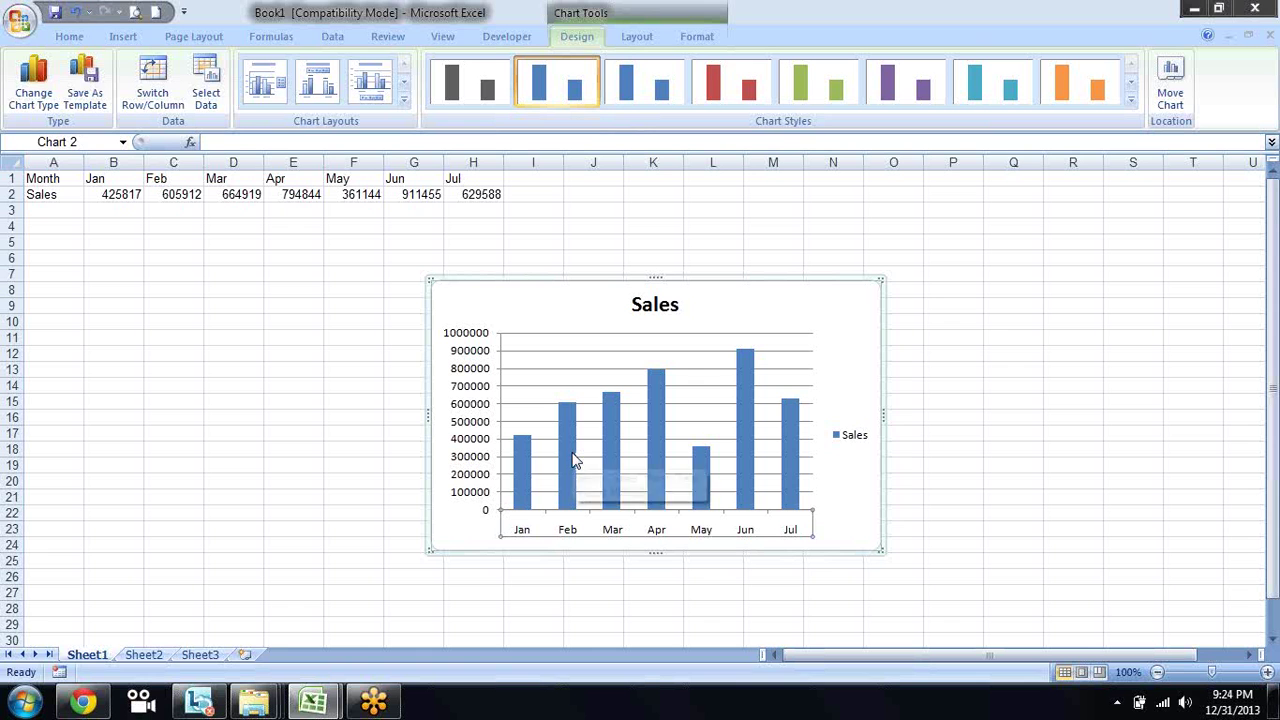
pyautogui.click(855, 442)
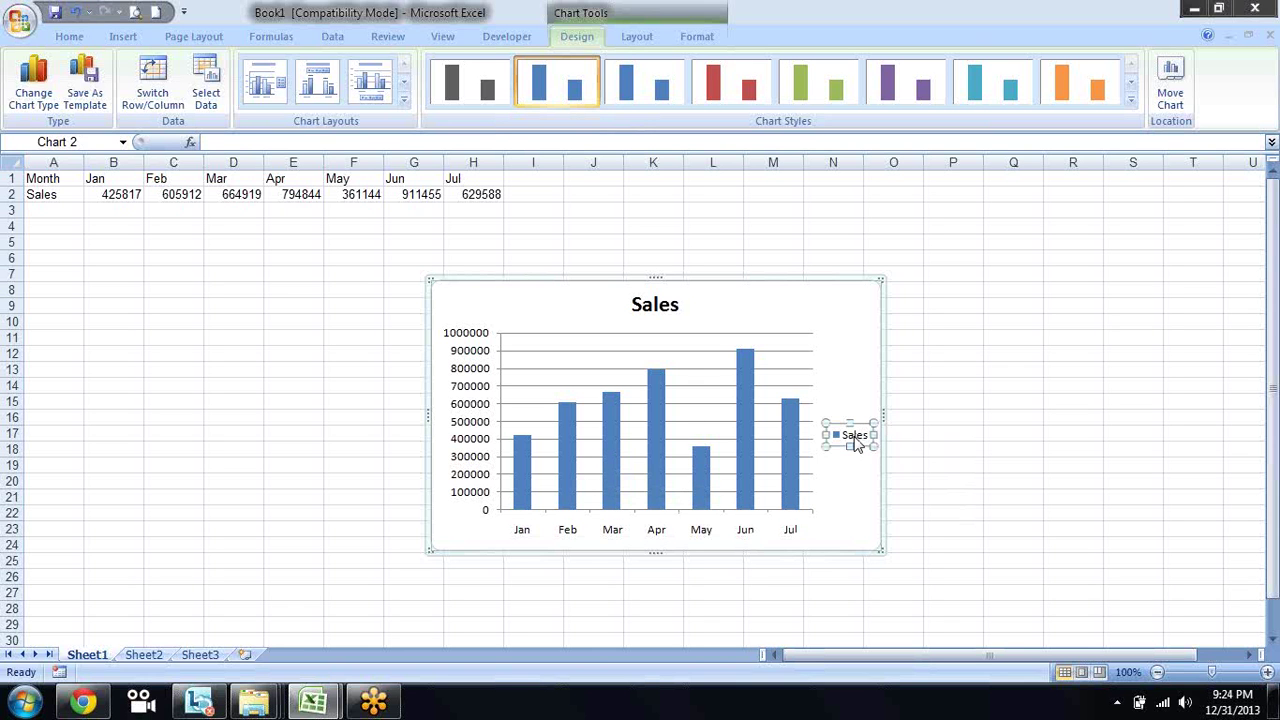
pyautogui.click(750, 433)
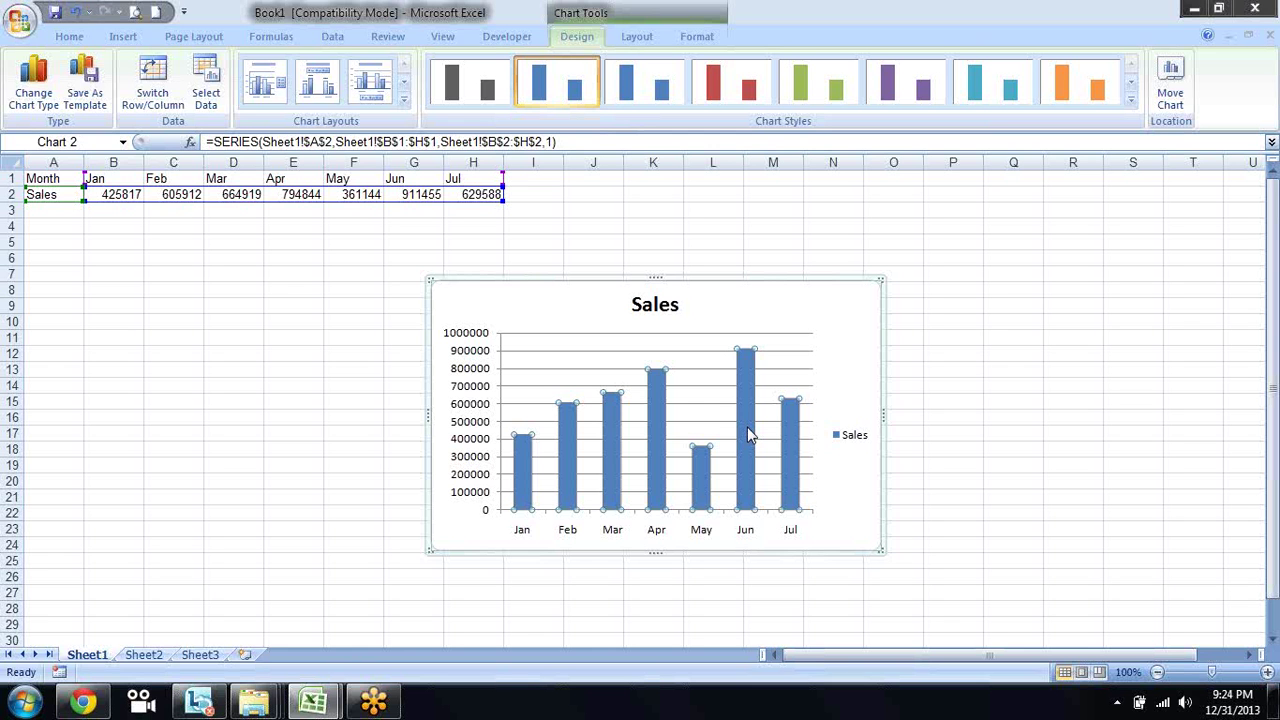
pyautogui.click(568, 311)
# Step: Drag the Sales chart left to sit below the monthly data near column B
pyautogui.rightClick(572, 317)
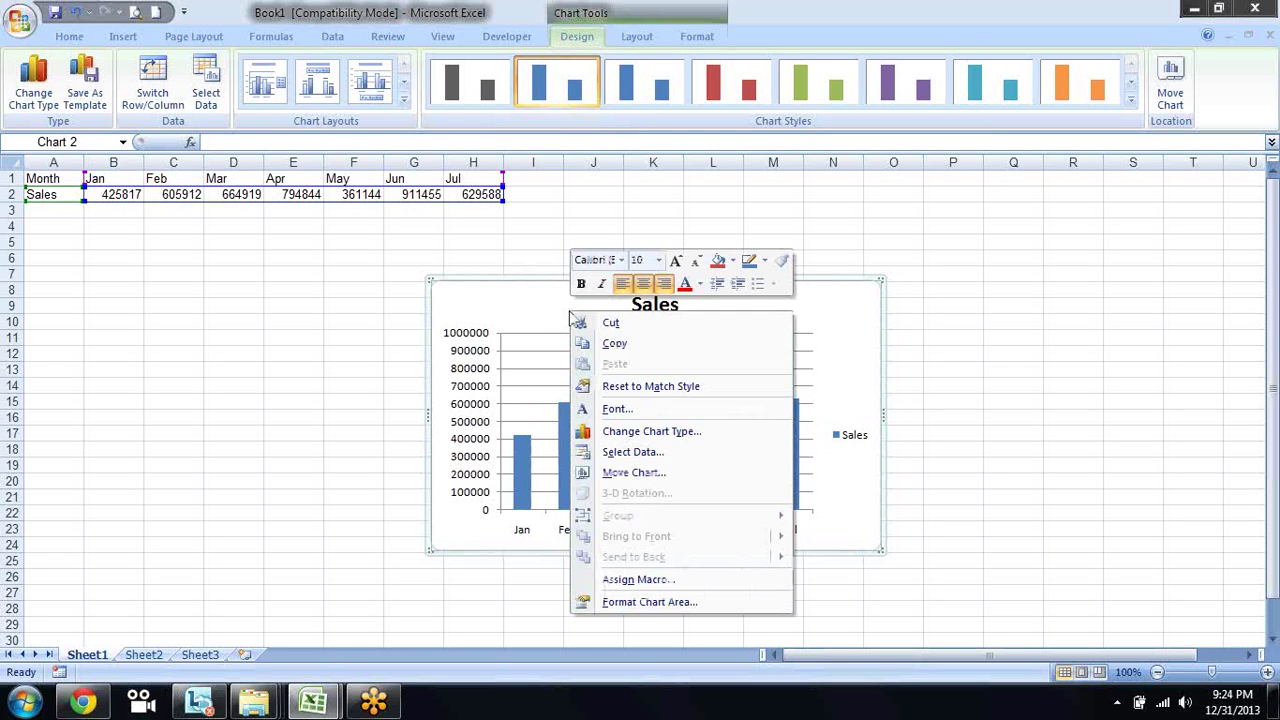
pyautogui.click(650, 602)
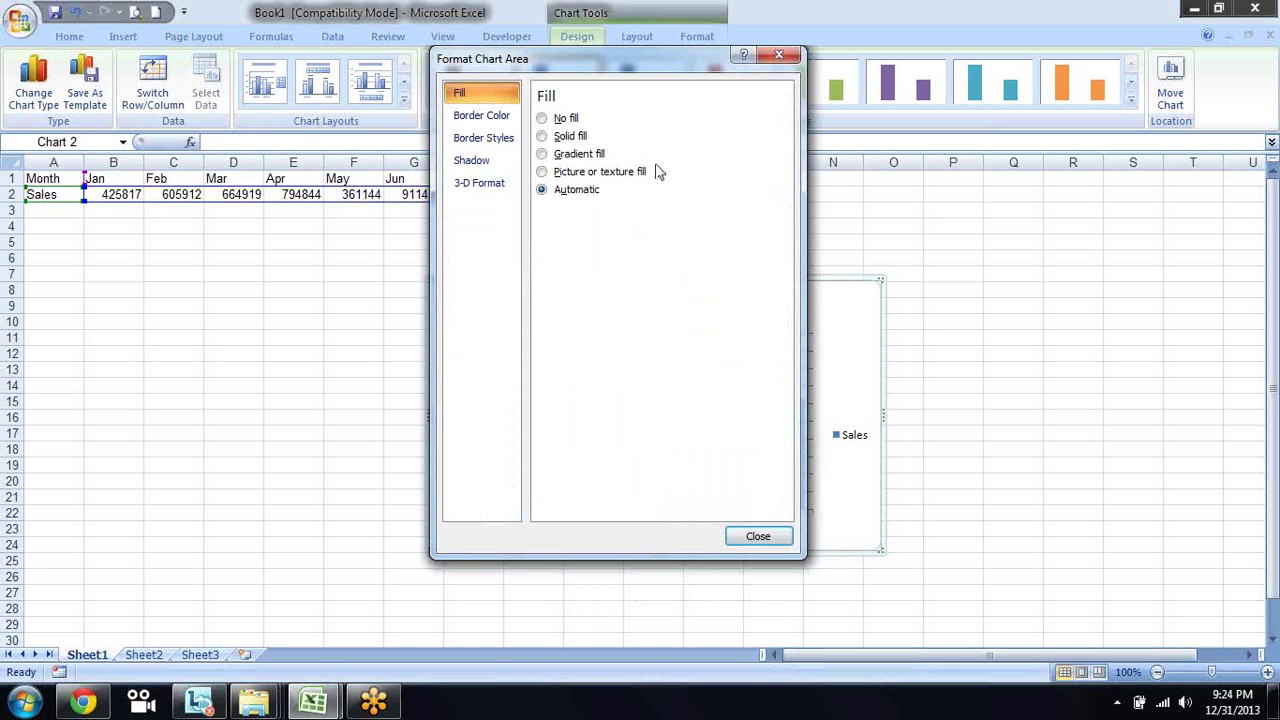
pyautogui.moveTo(595, 60); pyautogui.dragTo(839, 175)
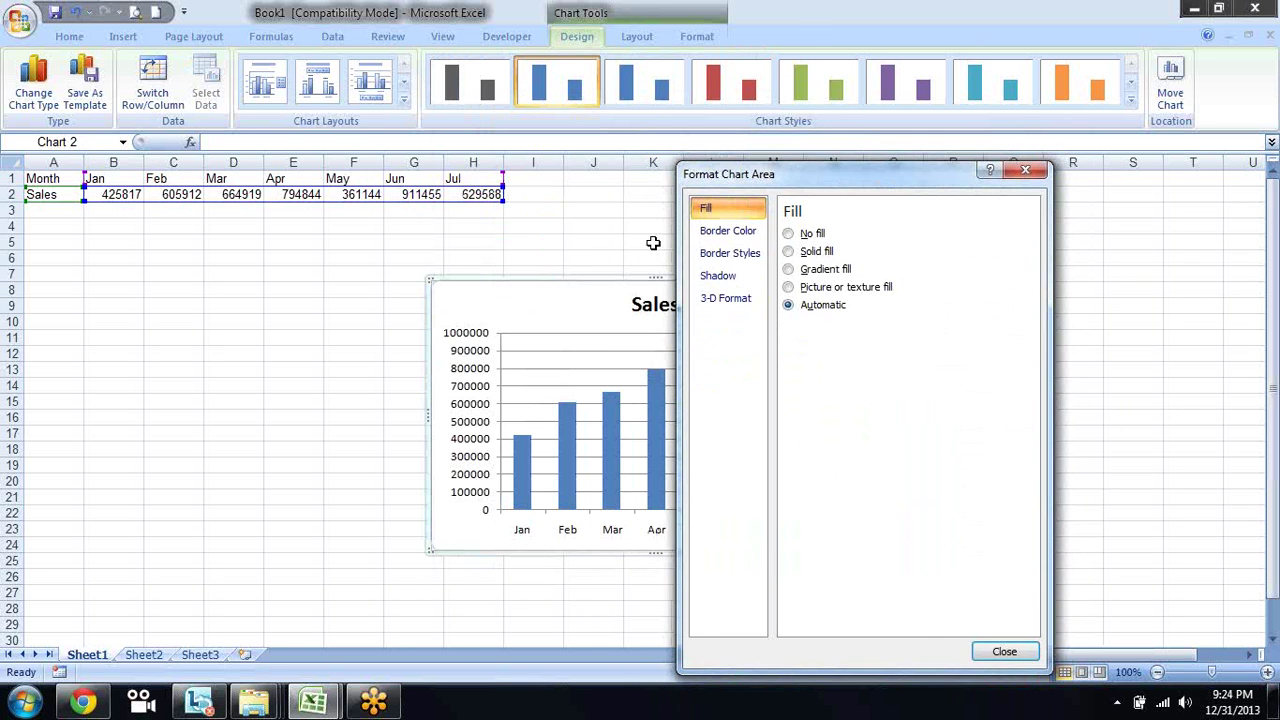
pyautogui.moveTo(636, 276)
pyautogui.mouseDown()
pyautogui.moveTo(340, 259)
pyautogui.moveTo(571, 286)
pyautogui.mouseUp()
pyautogui.moveTo(730, 174); pyautogui.dragTo(747, 161)
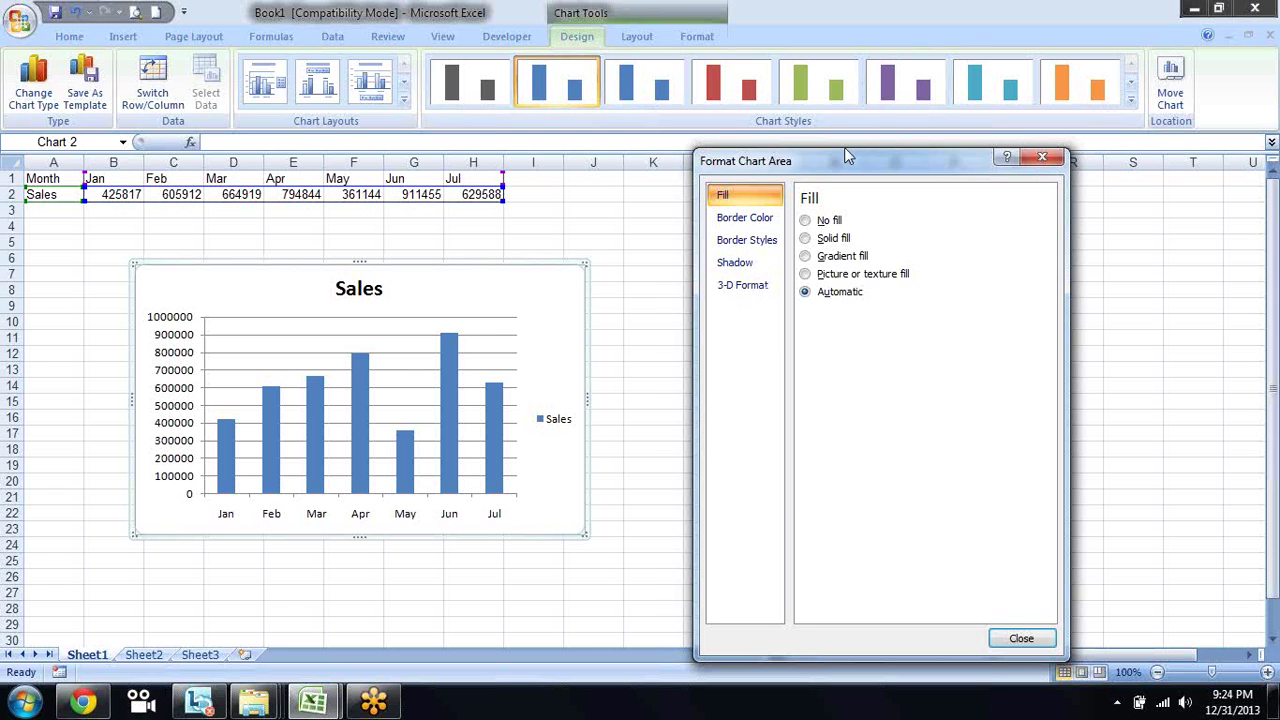
pyautogui.click(1042, 157)
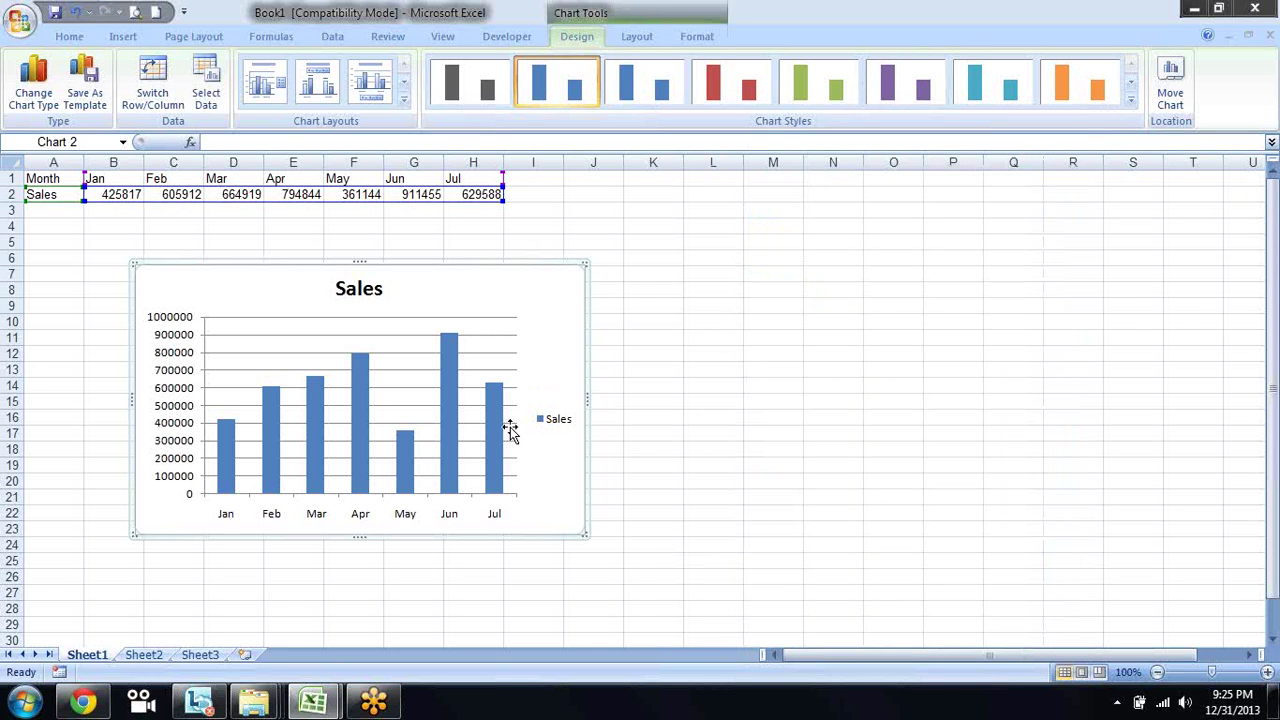
# Step: Open and close the legend formatting, keeping the legend to the right of the plot
pyautogui.click(562, 428)
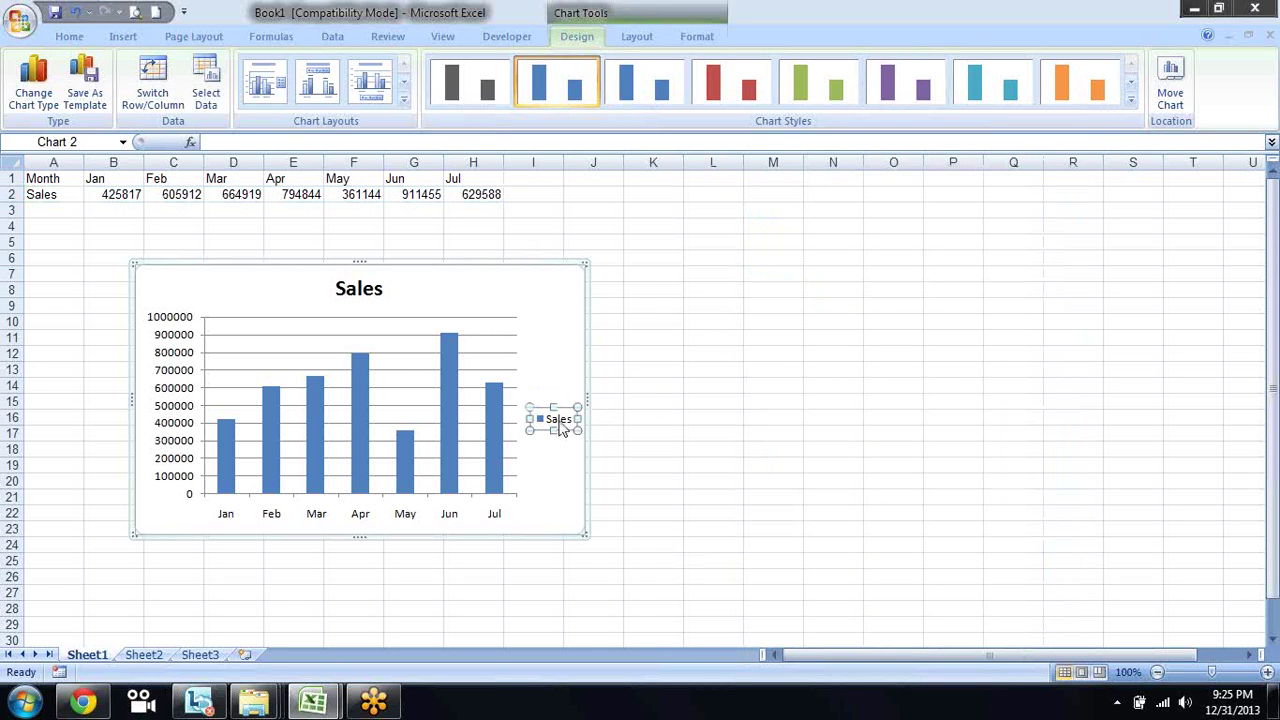
pyautogui.rightClick(562, 428)
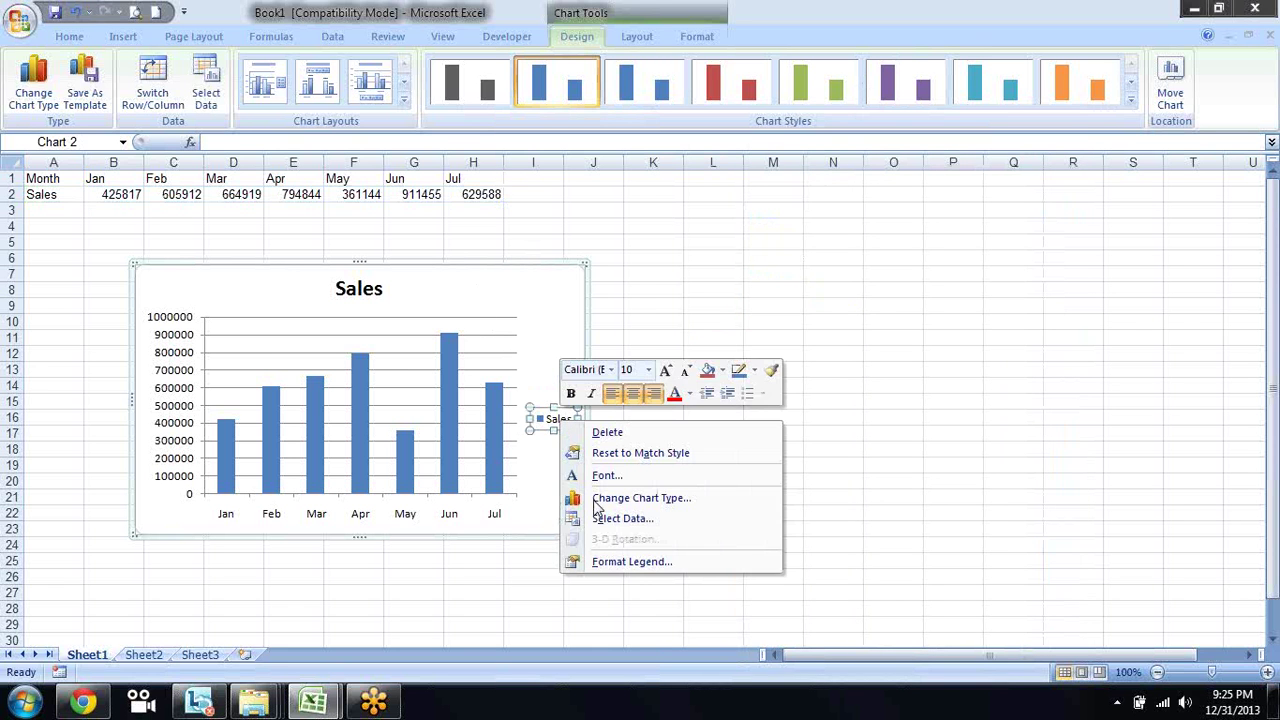
pyautogui.click(632, 562)
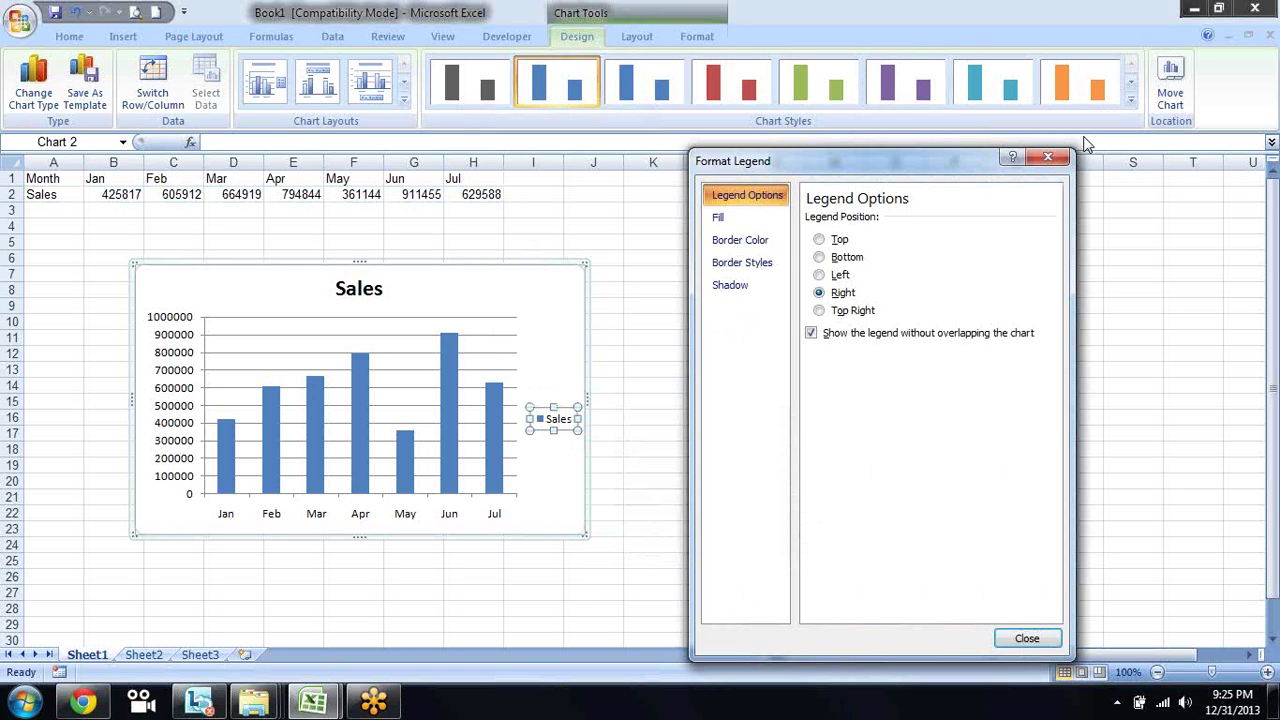
pyautogui.click(1057, 157)
pyautogui.press('Escape')
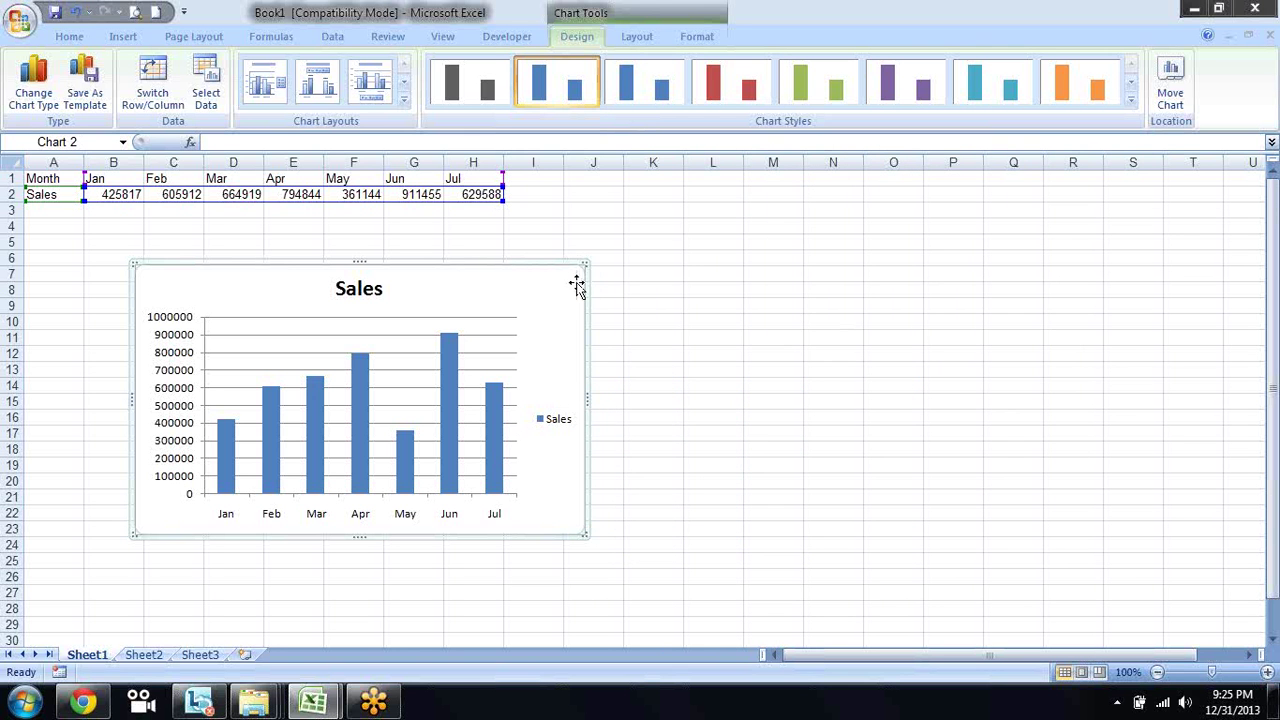
# Step: Open Format Chart Area, cycle through plot area, legend and series, then return to Chart Area fill
pyautogui.rightClick(576, 284)
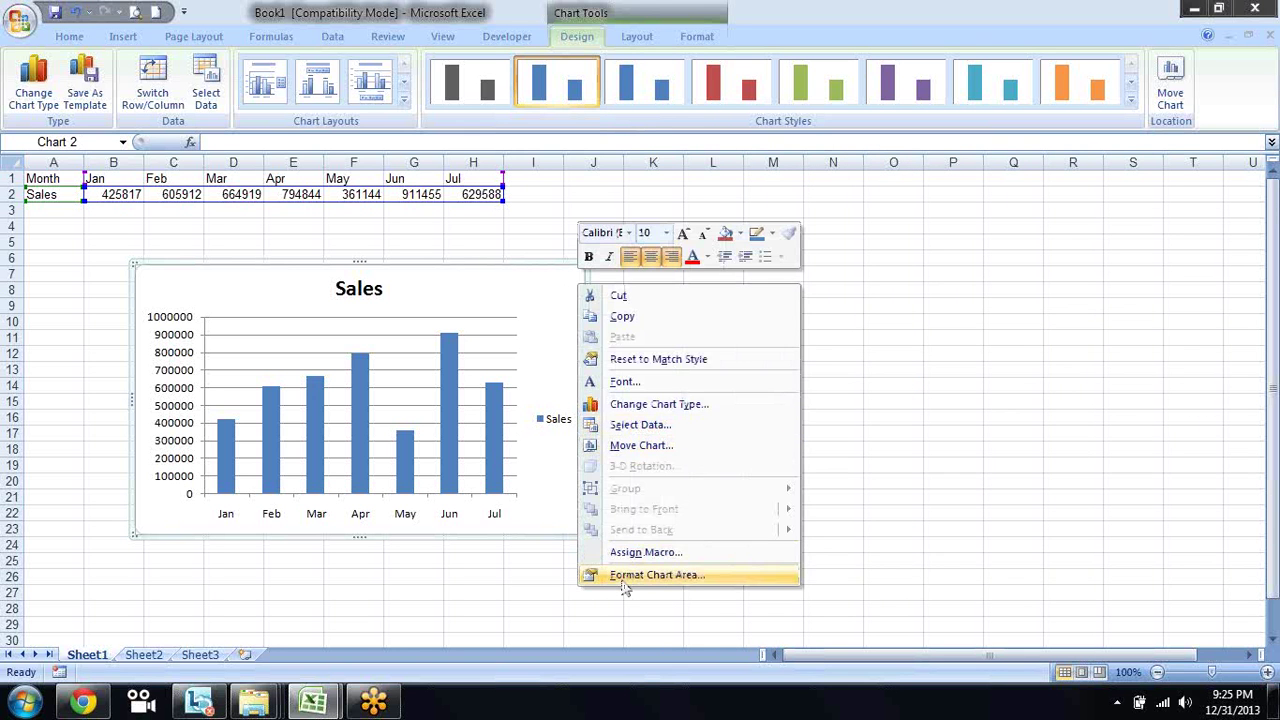
pyautogui.click(640, 575)
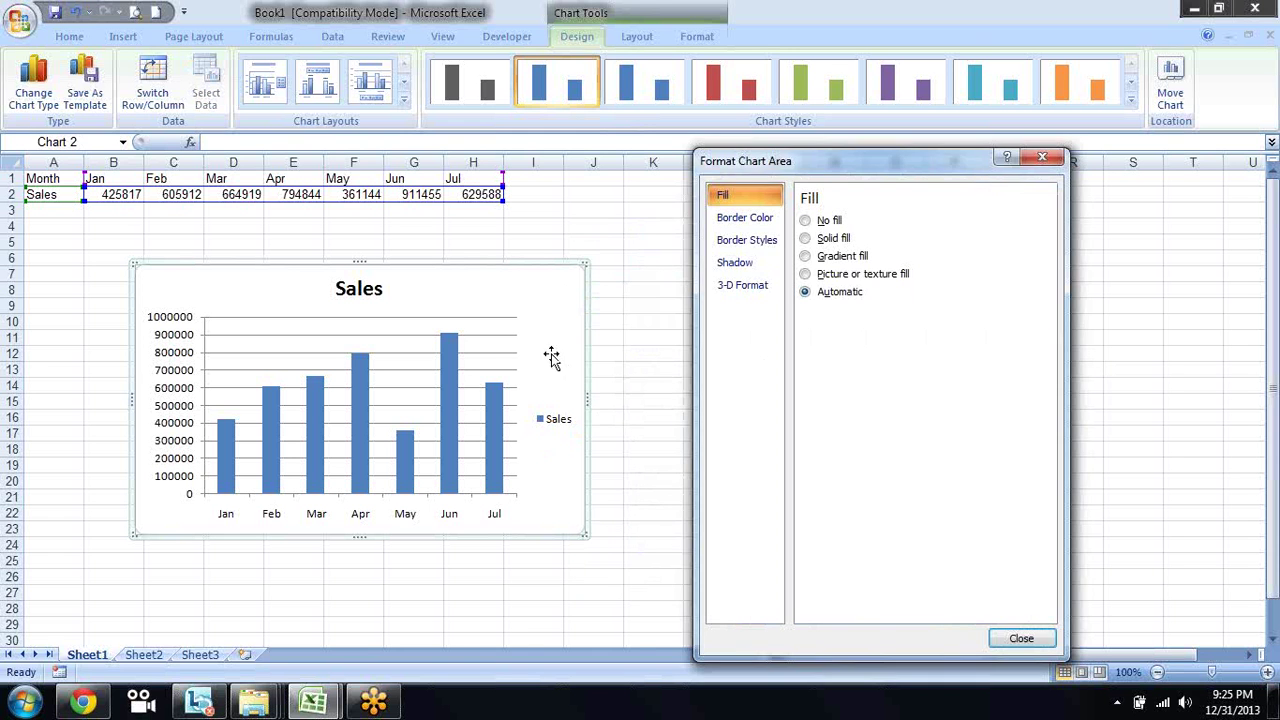
pyautogui.click(487, 352)
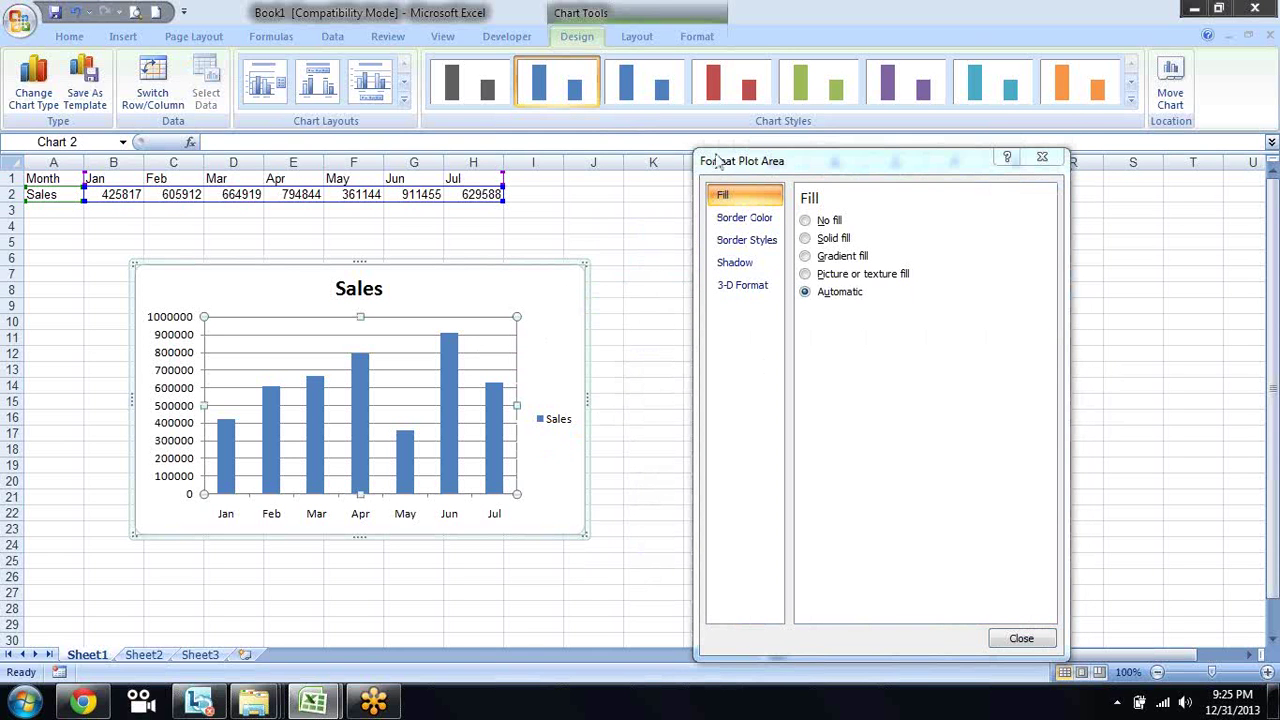
pyautogui.click(555, 425)
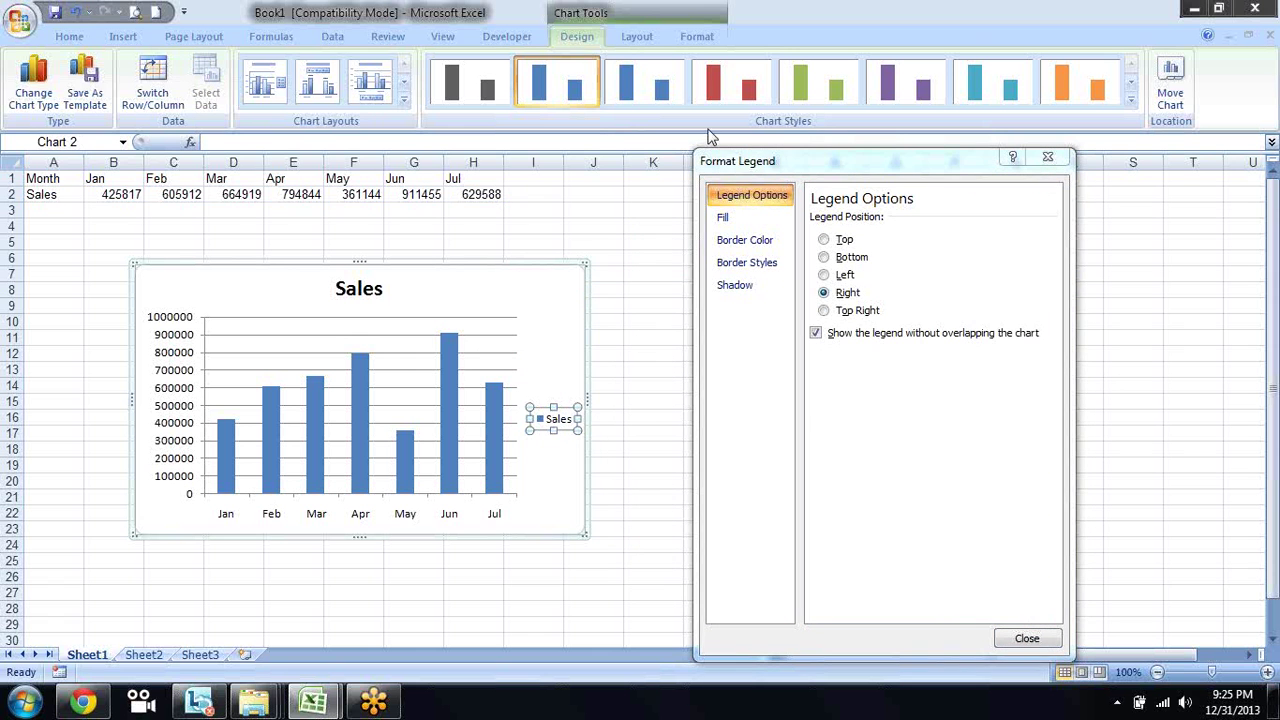
pyautogui.click(455, 388)
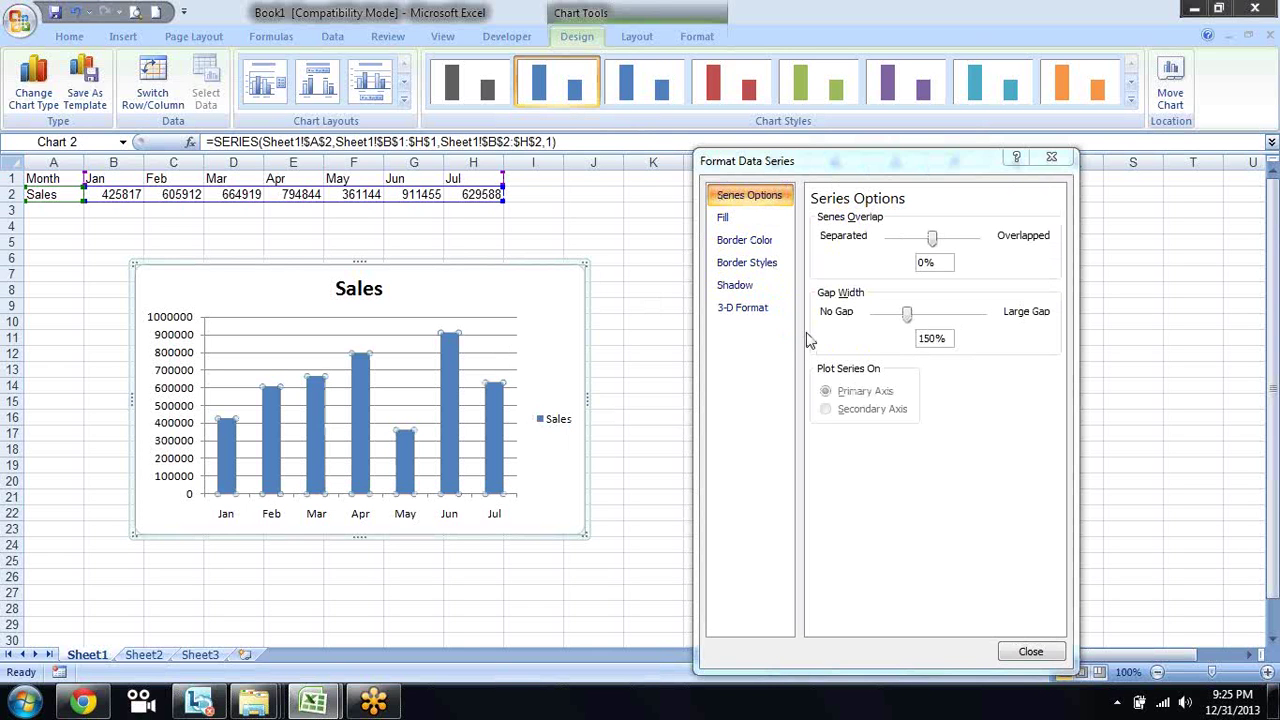
pyautogui.click(566, 304)
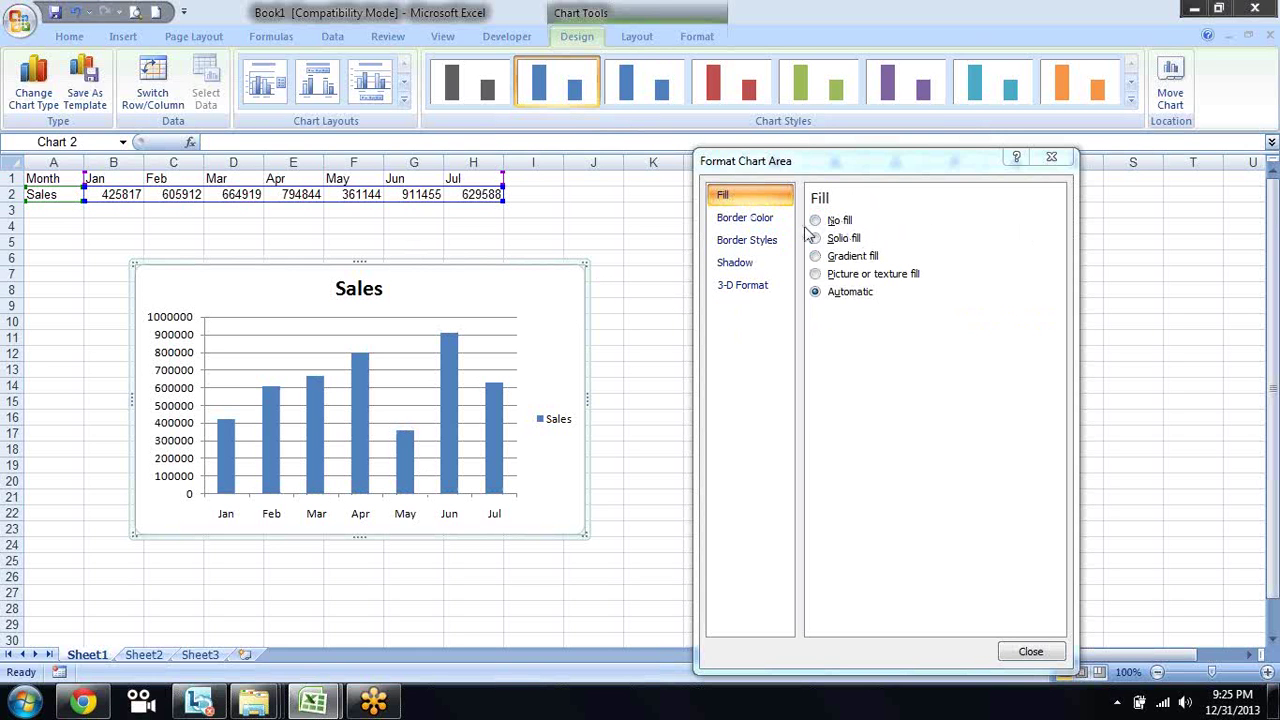
# Step: Give the chart background a tan preset gradient fill and set its type to Path
pyautogui.click(815, 221)
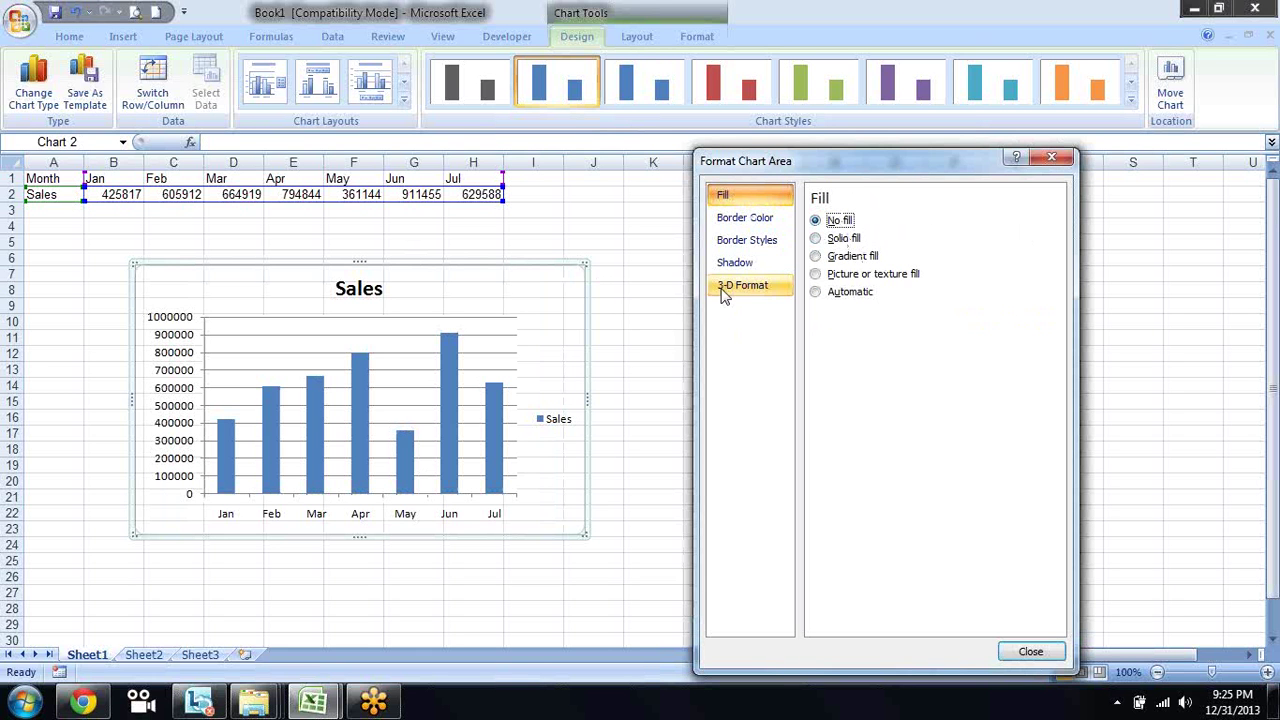
pyautogui.click(840, 238)
pyautogui.click(845, 257)
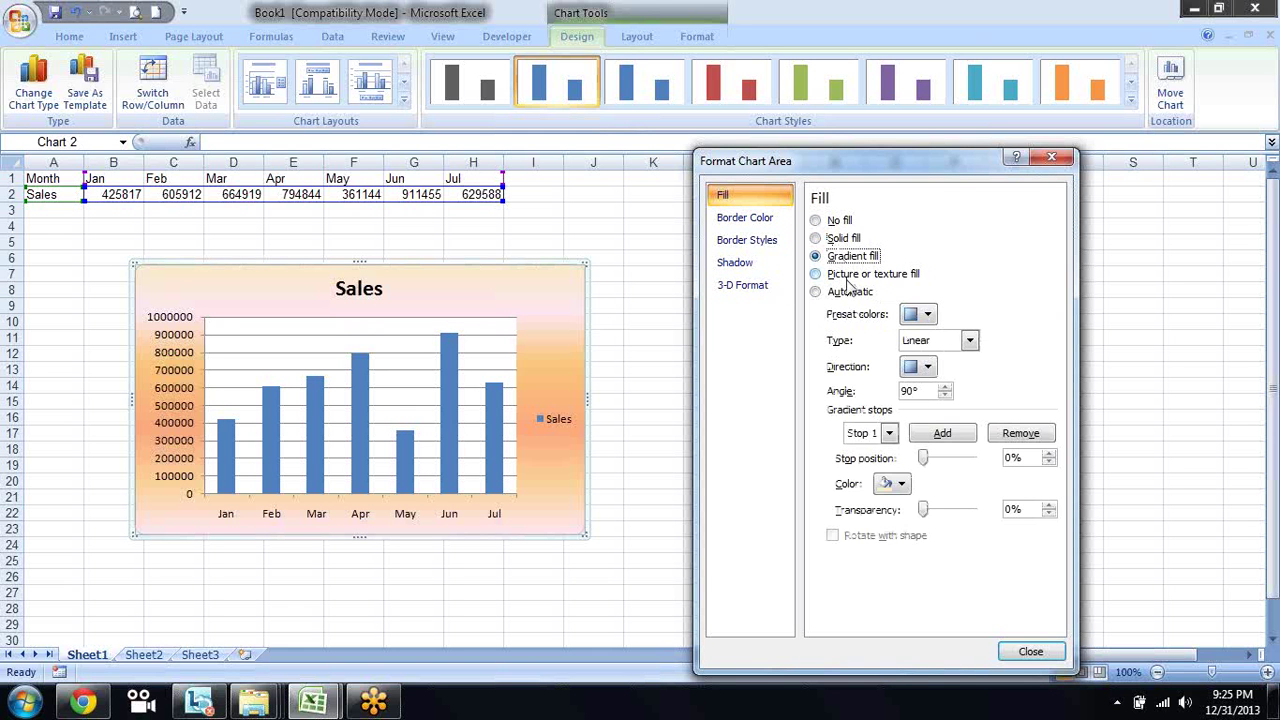
pyautogui.click(926, 315)
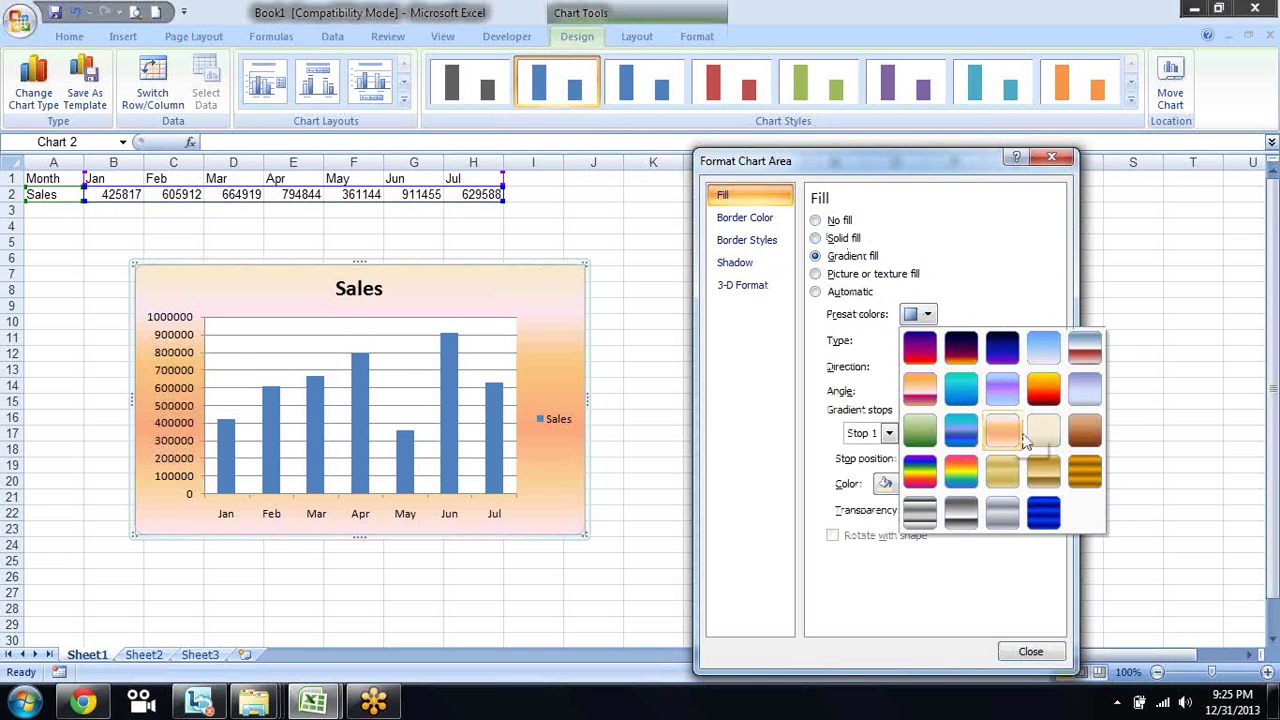
pyautogui.click(1041, 432)
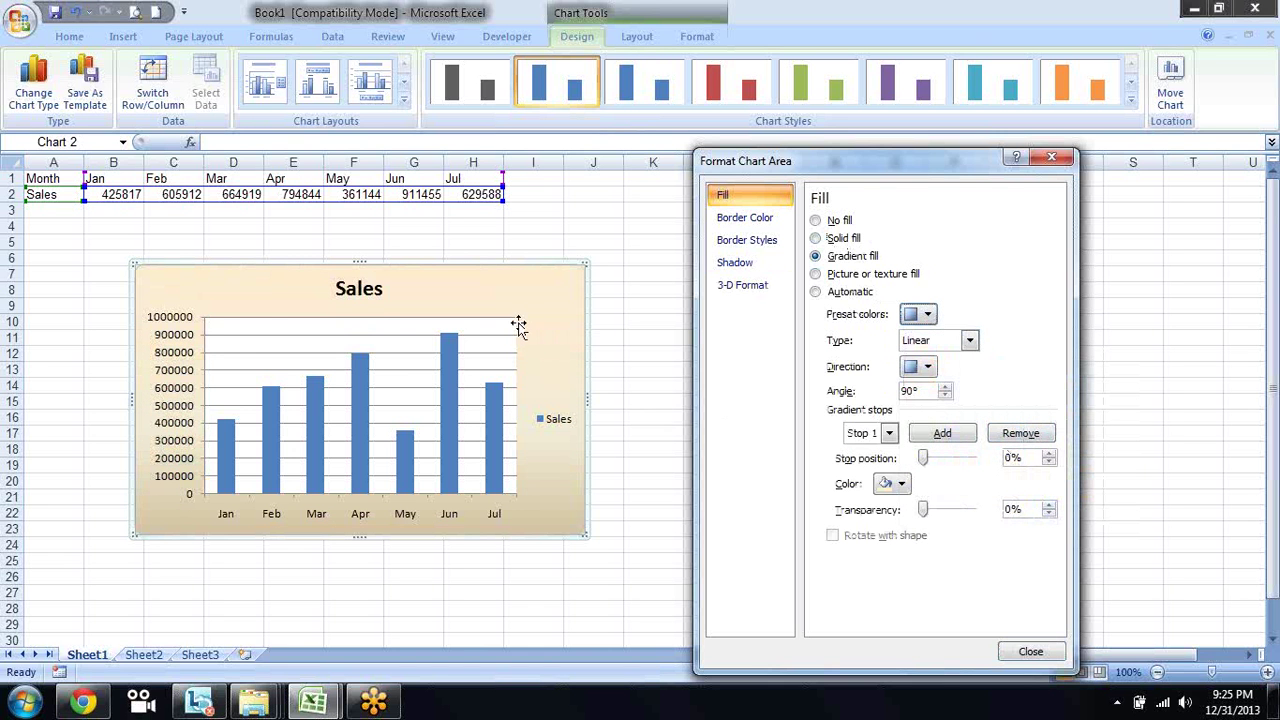
pyautogui.click(969, 341)
pyautogui.click(957, 377)
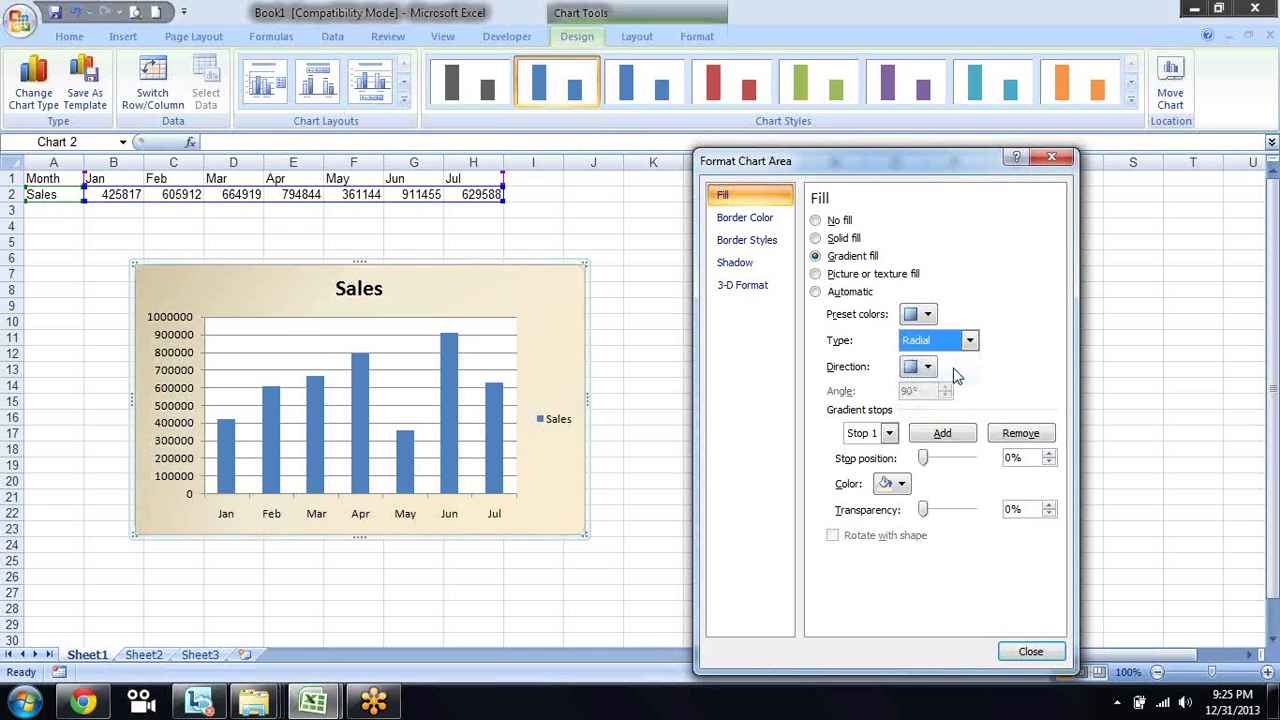
pyautogui.click(970, 344)
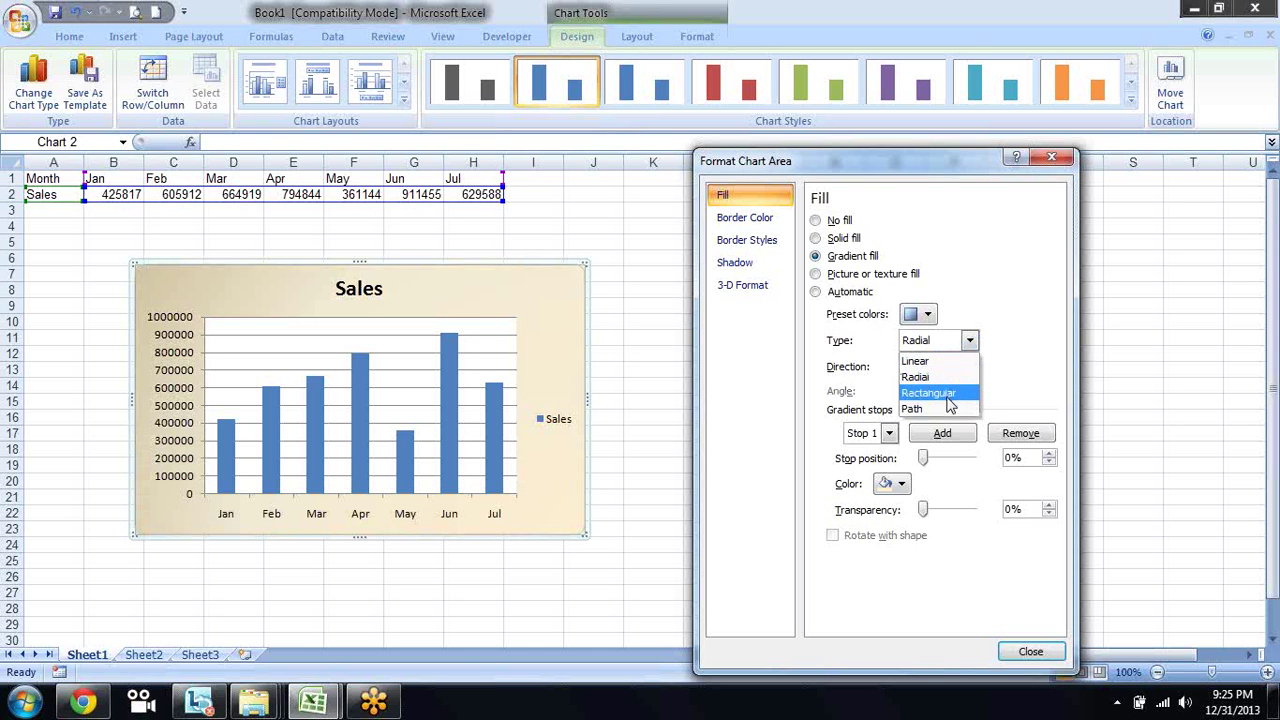
pyautogui.click(930, 393)
pyautogui.click(968, 343)
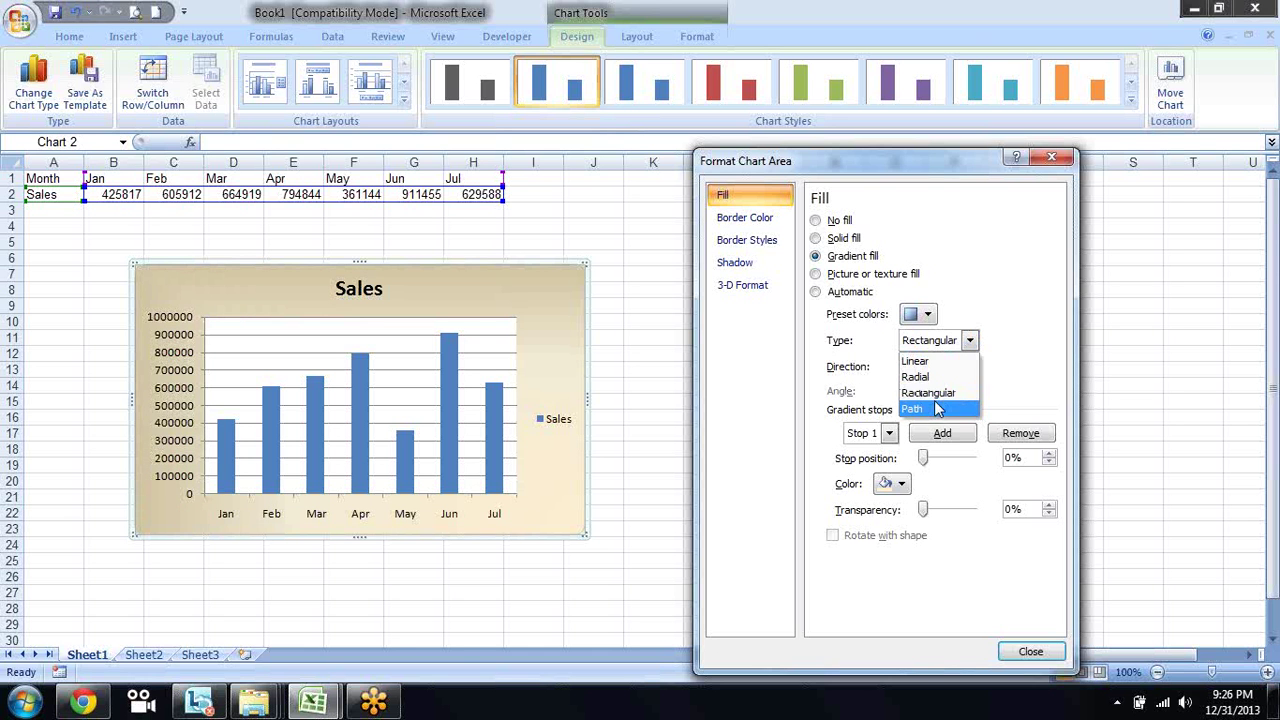
pyautogui.click(934, 408)
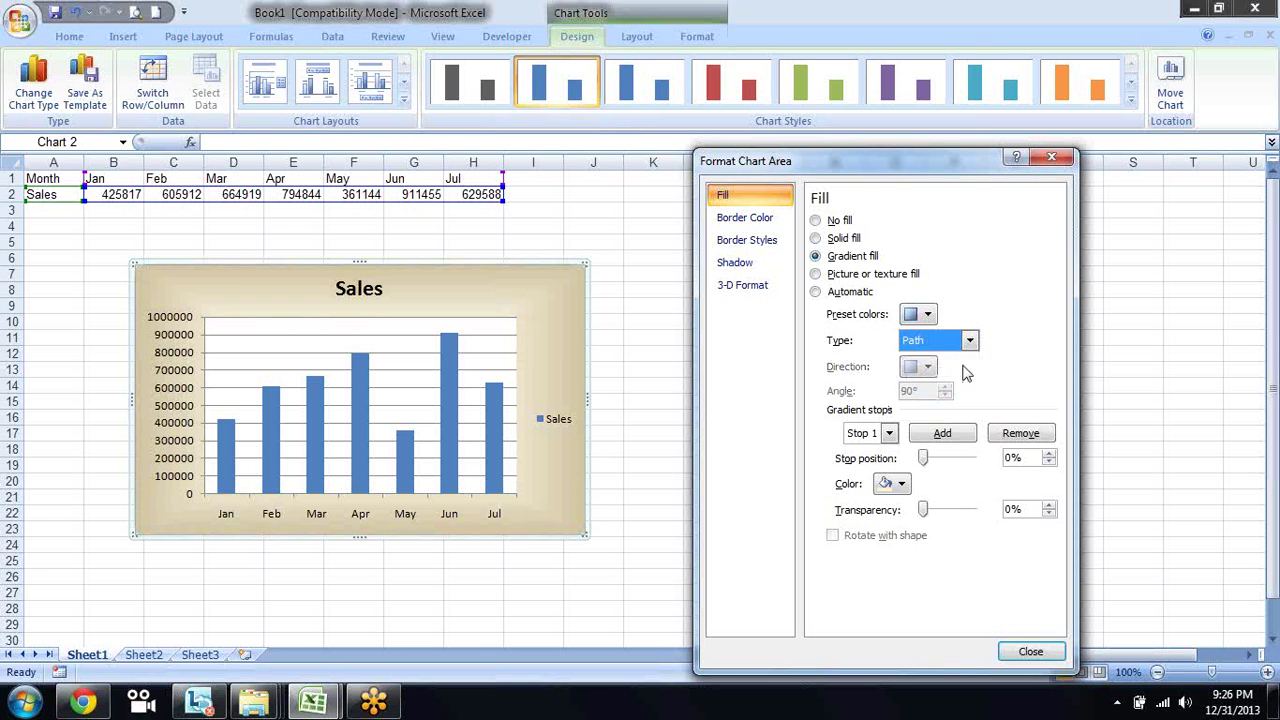
# Step: Colour the gradient orange and add a new gradient stop after Stop 1
pyautogui.click(889, 434)
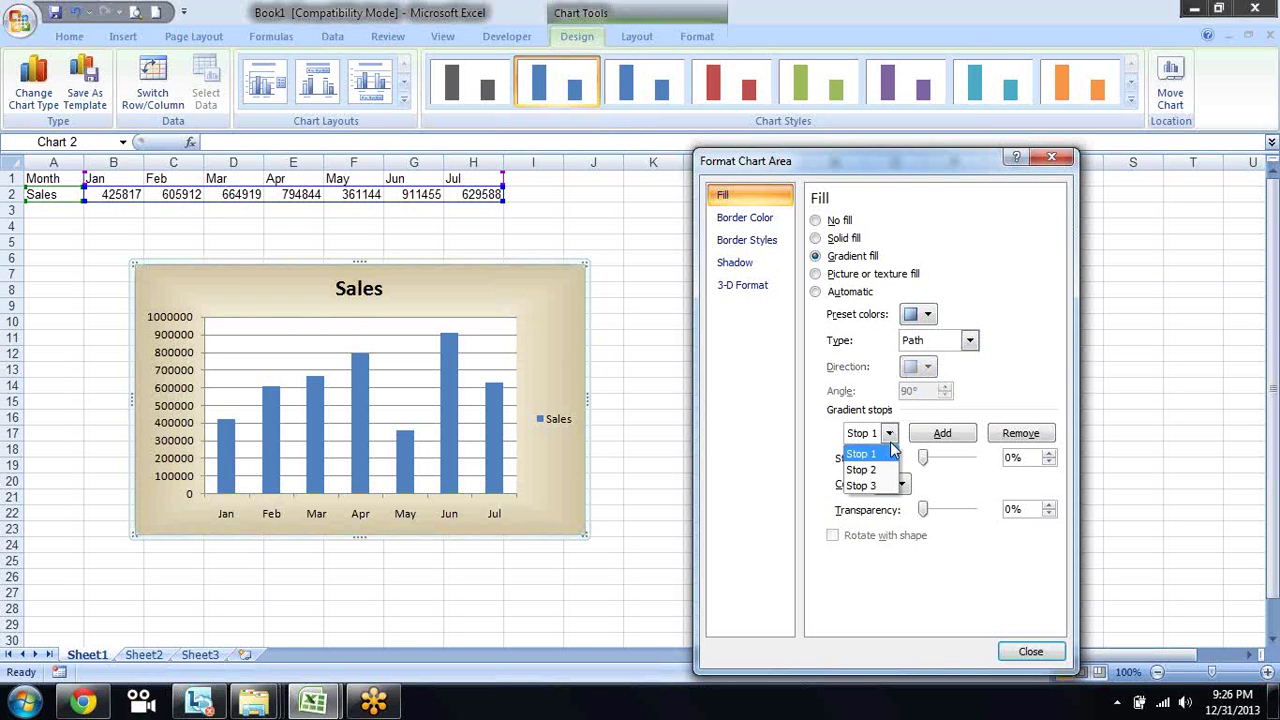
pyautogui.click(875, 469)
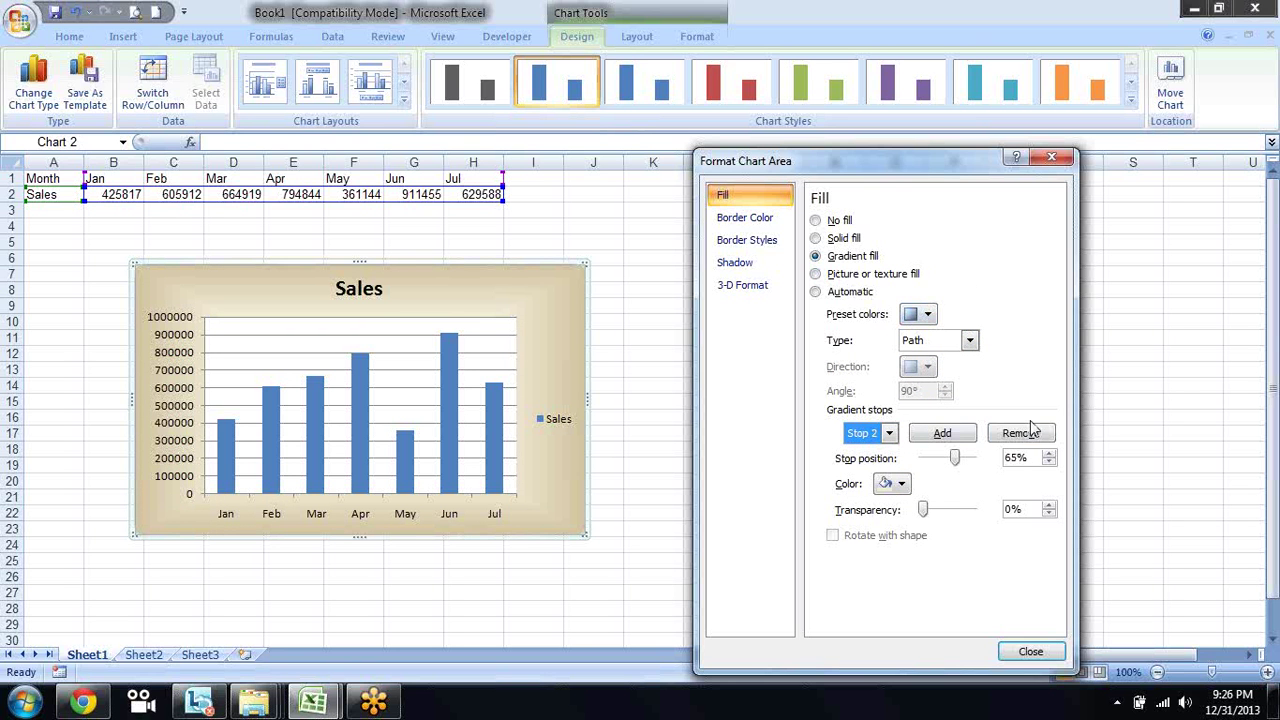
pyautogui.click(902, 485)
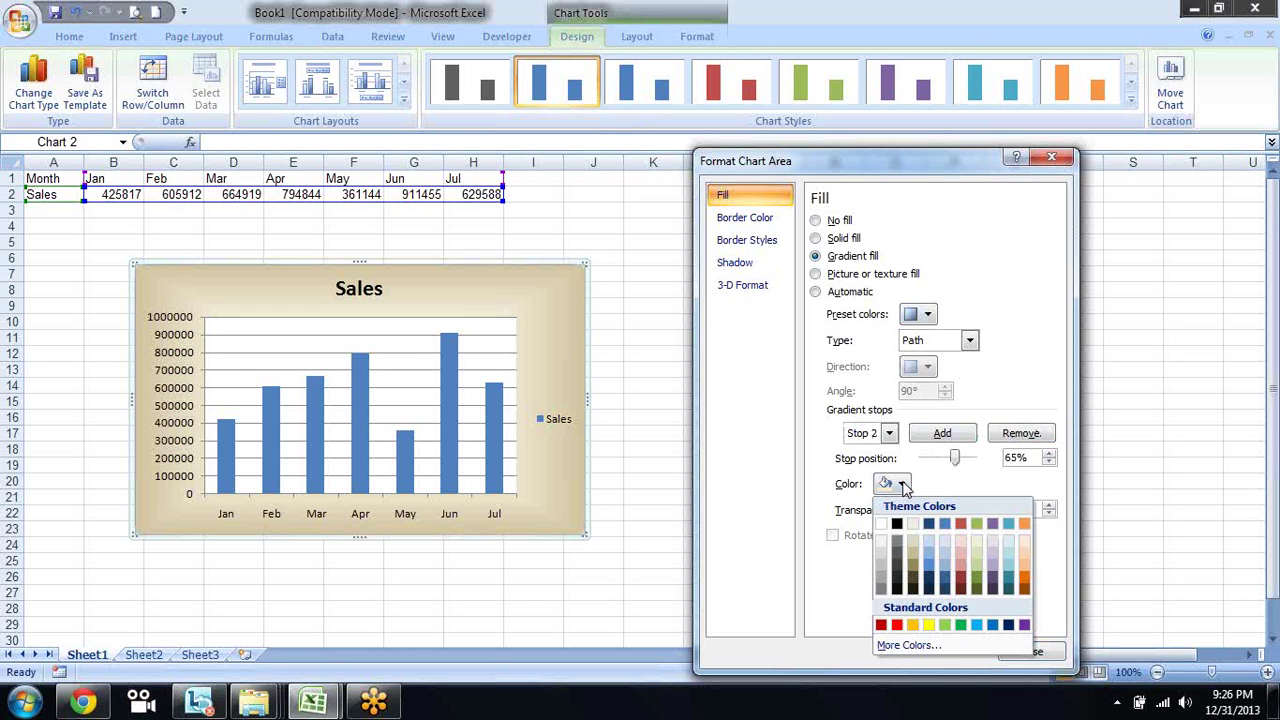
pyautogui.click(1023, 578)
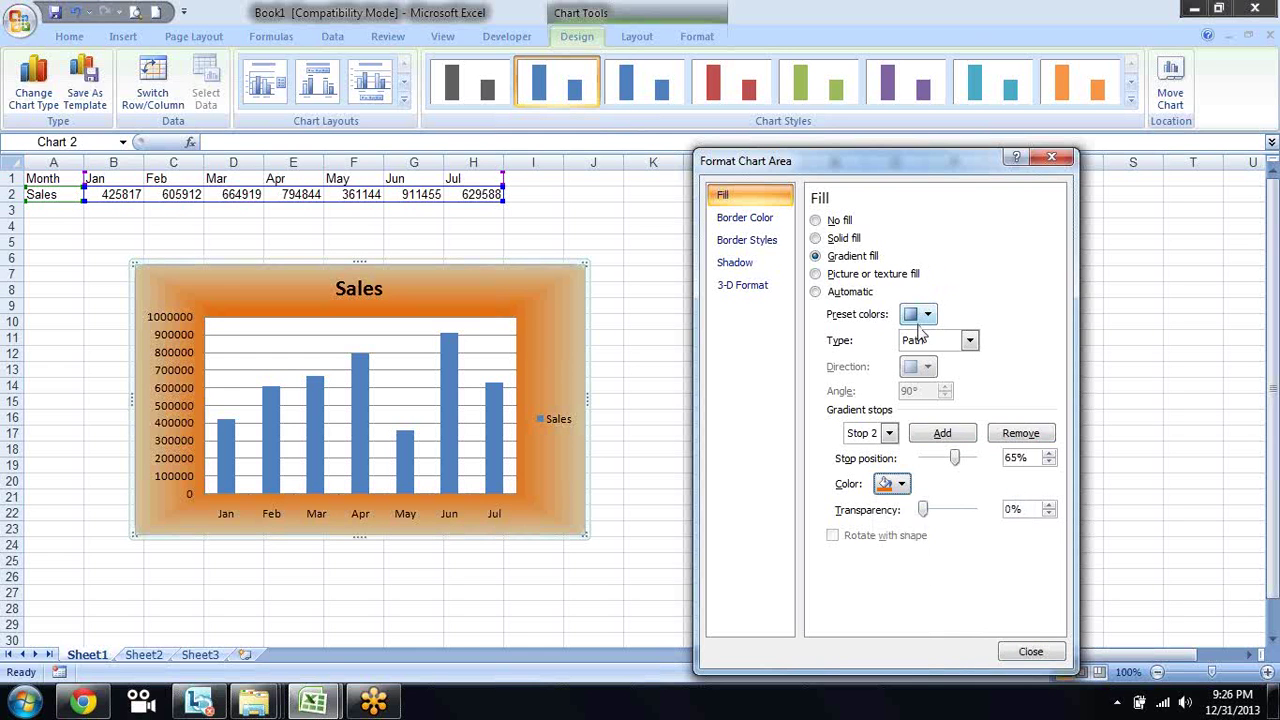
pyautogui.click(928, 314)
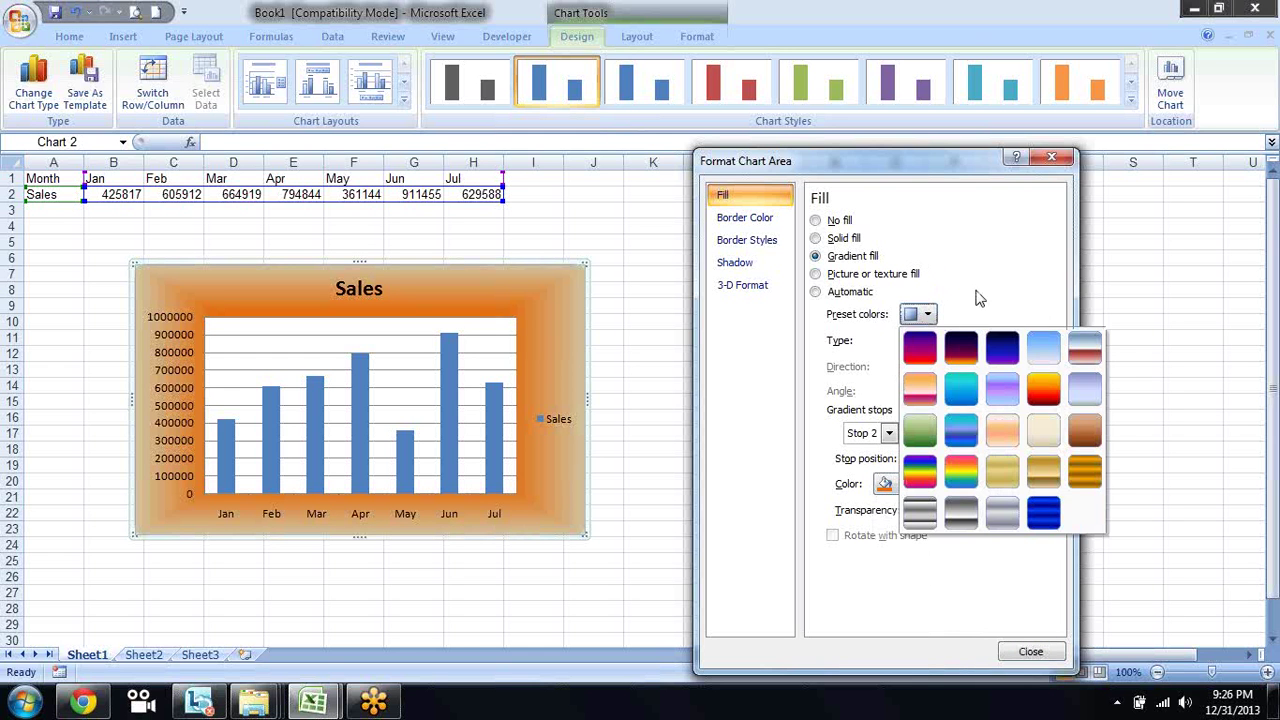
pyautogui.click(973, 298)
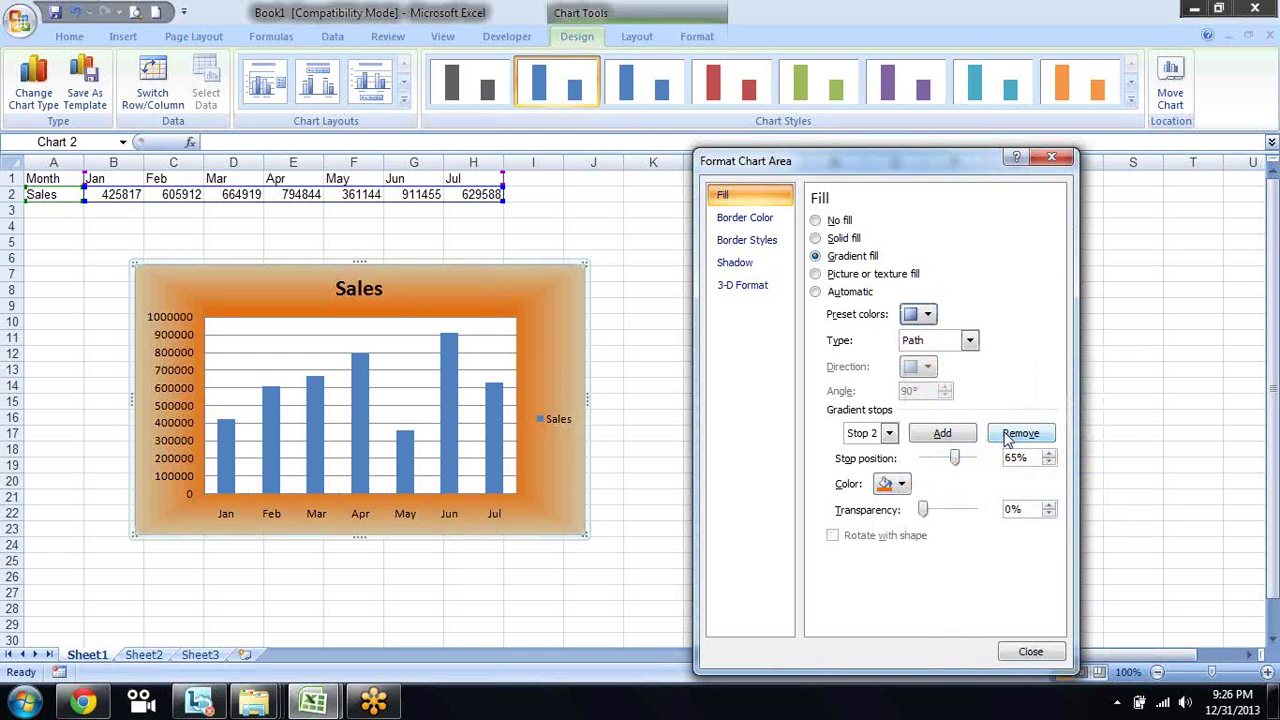
pyautogui.click(889, 435)
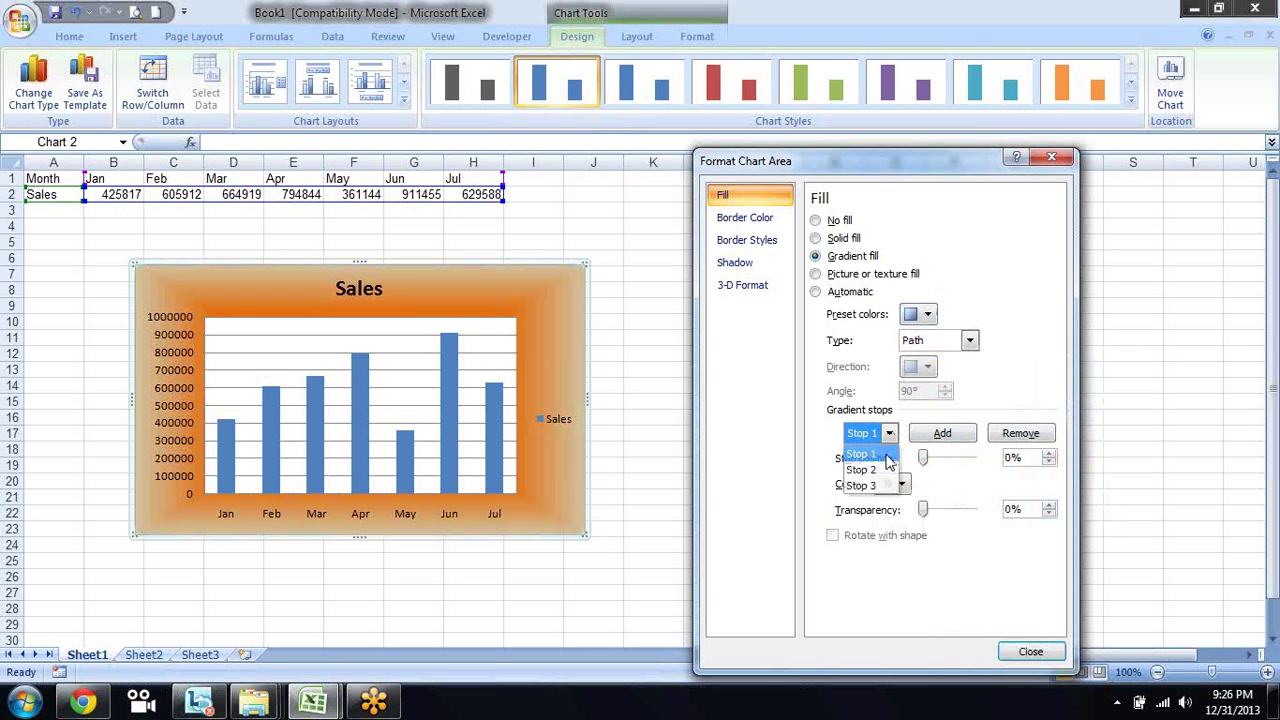
pyautogui.click(880, 454)
pyautogui.click(945, 436)
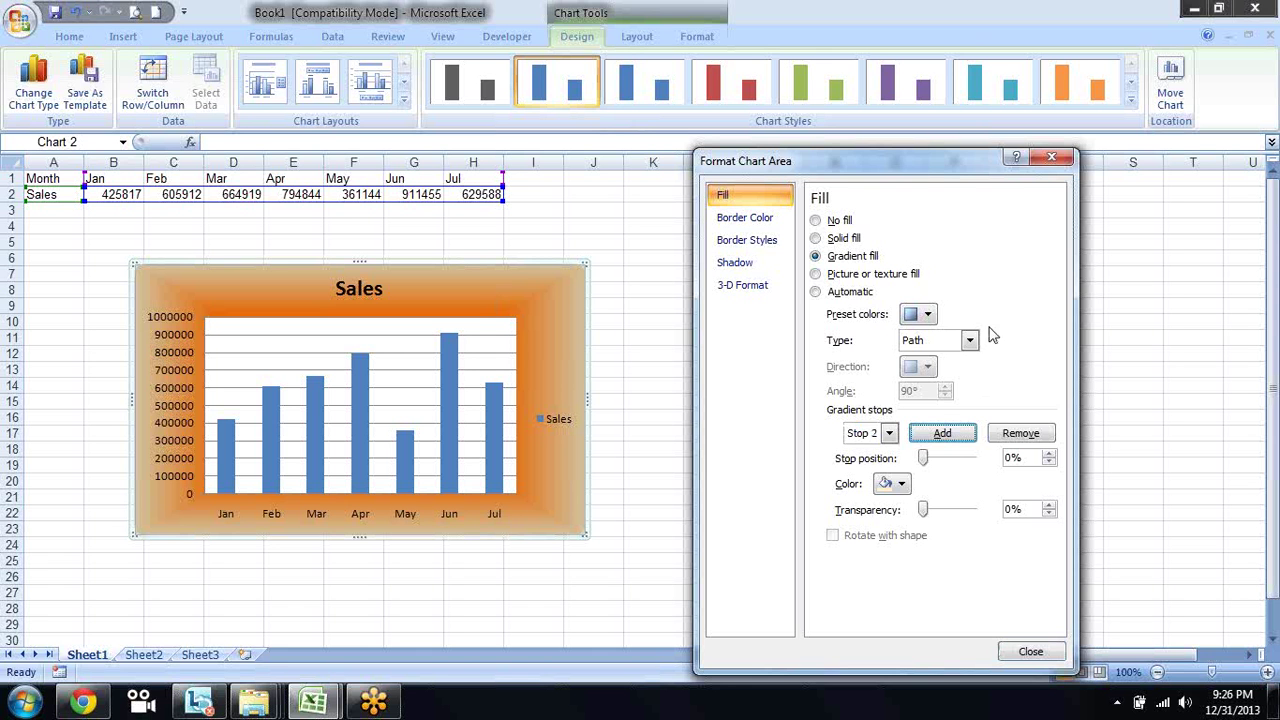
# Step: Apply the tiled fossil texture as the chart background, dismissing the Clip Art picker
pyautogui.click(846, 275)
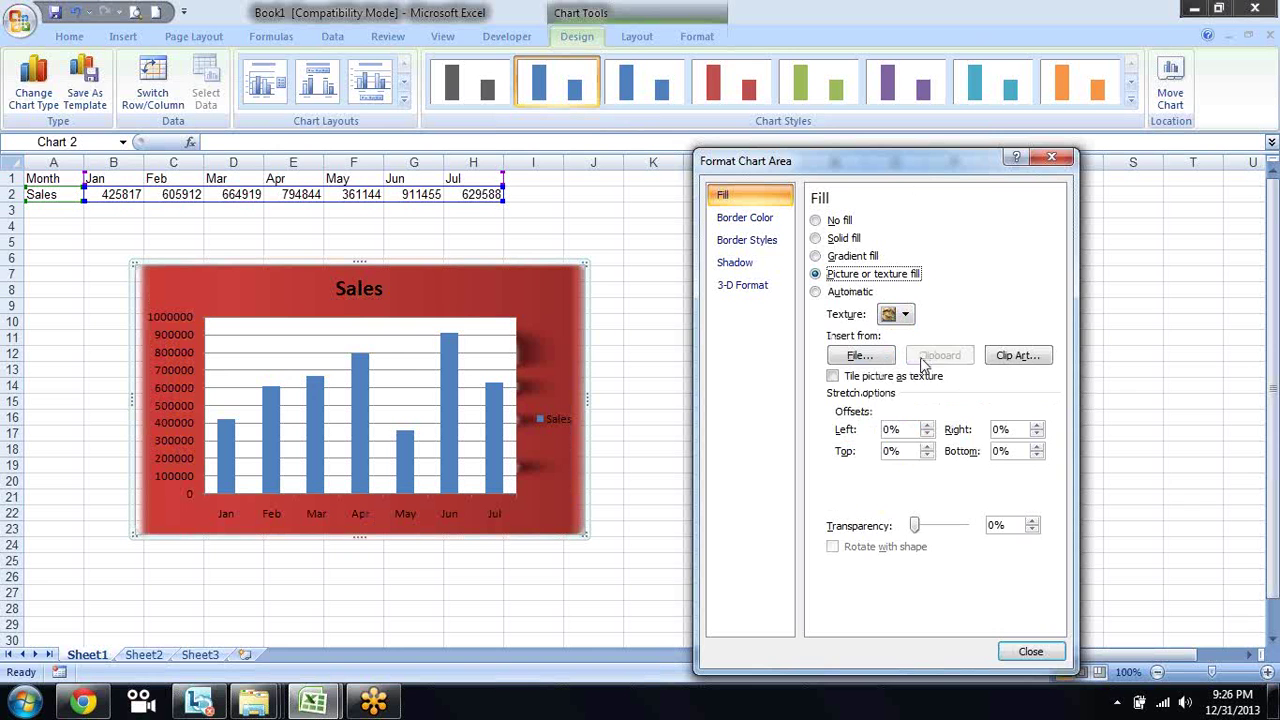
pyautogui.click(905, 315)
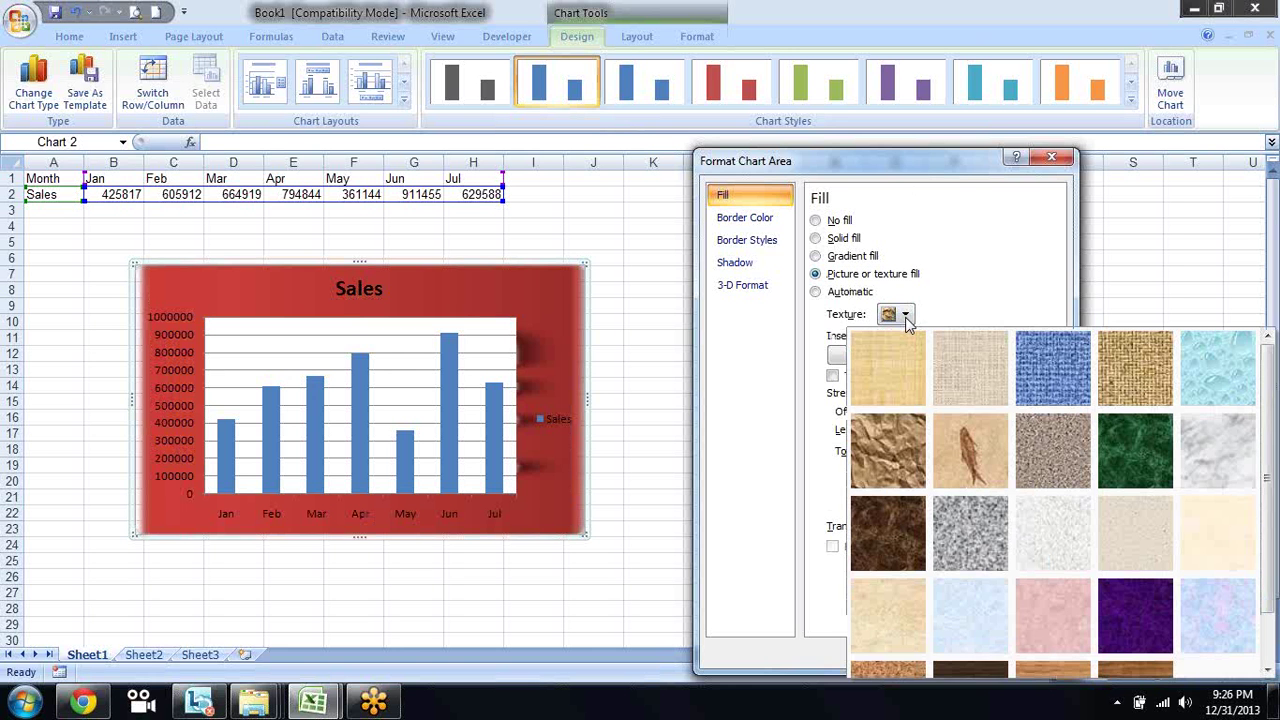
pyautogui.click(957, 427)
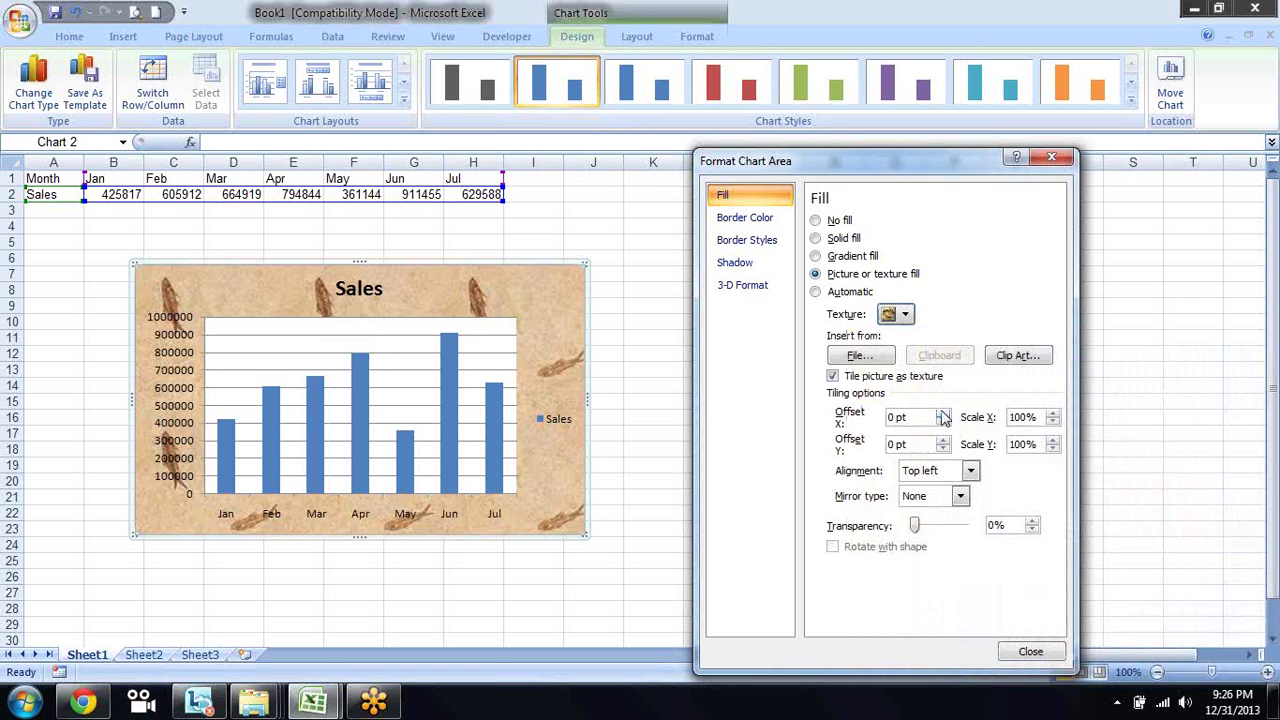
pyautogui.click(1016, 357)
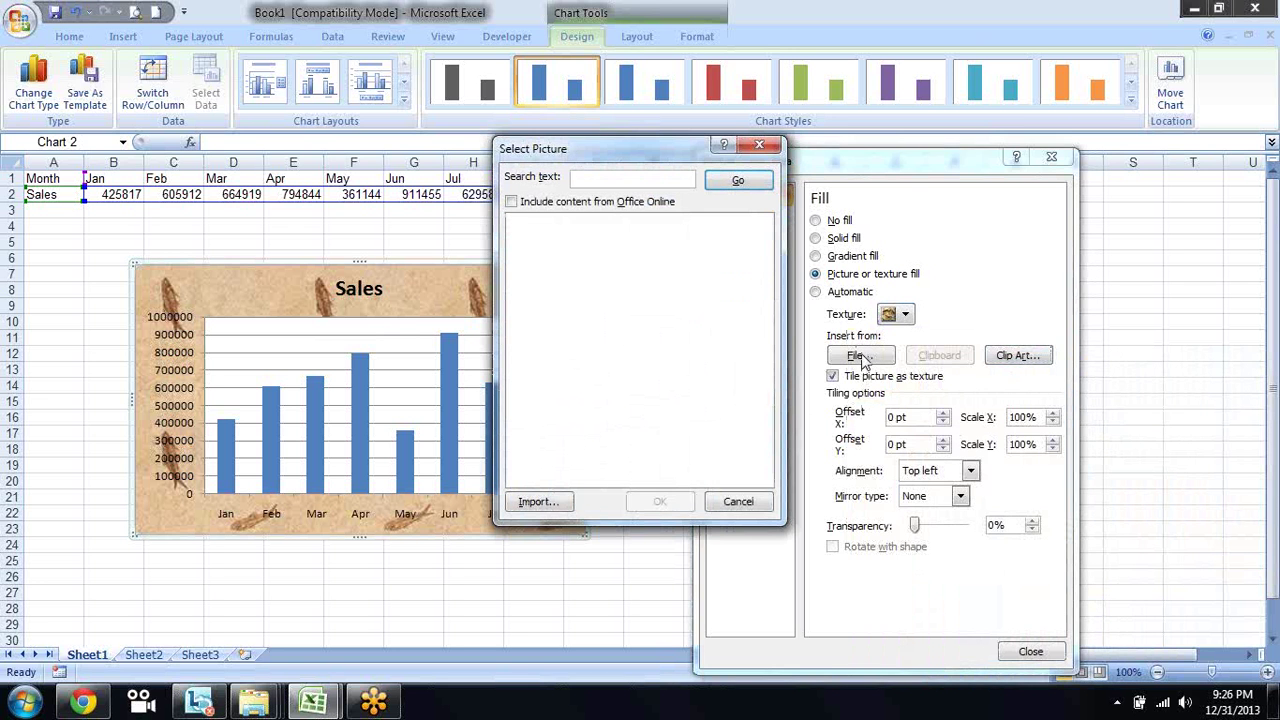
pyautogui.press('Escape')
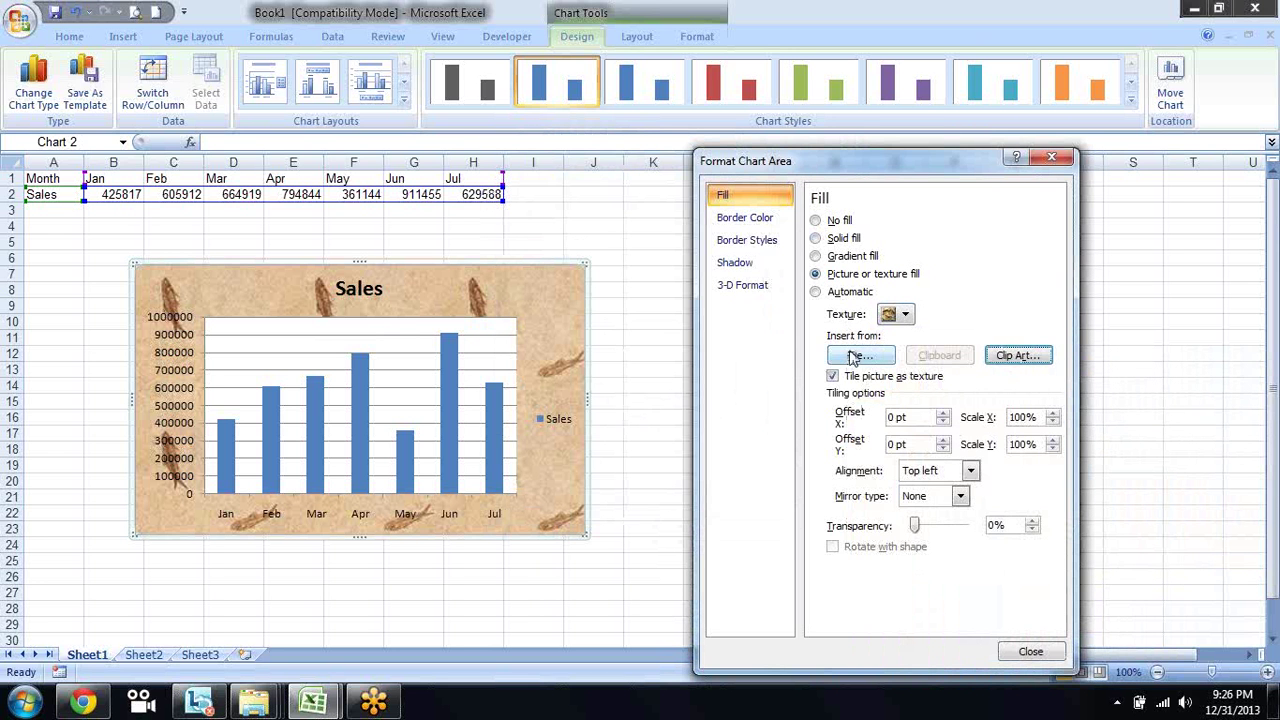
# Step: Insert the koala photo from file as the chart background fill
pyautogui.click(856, 357)
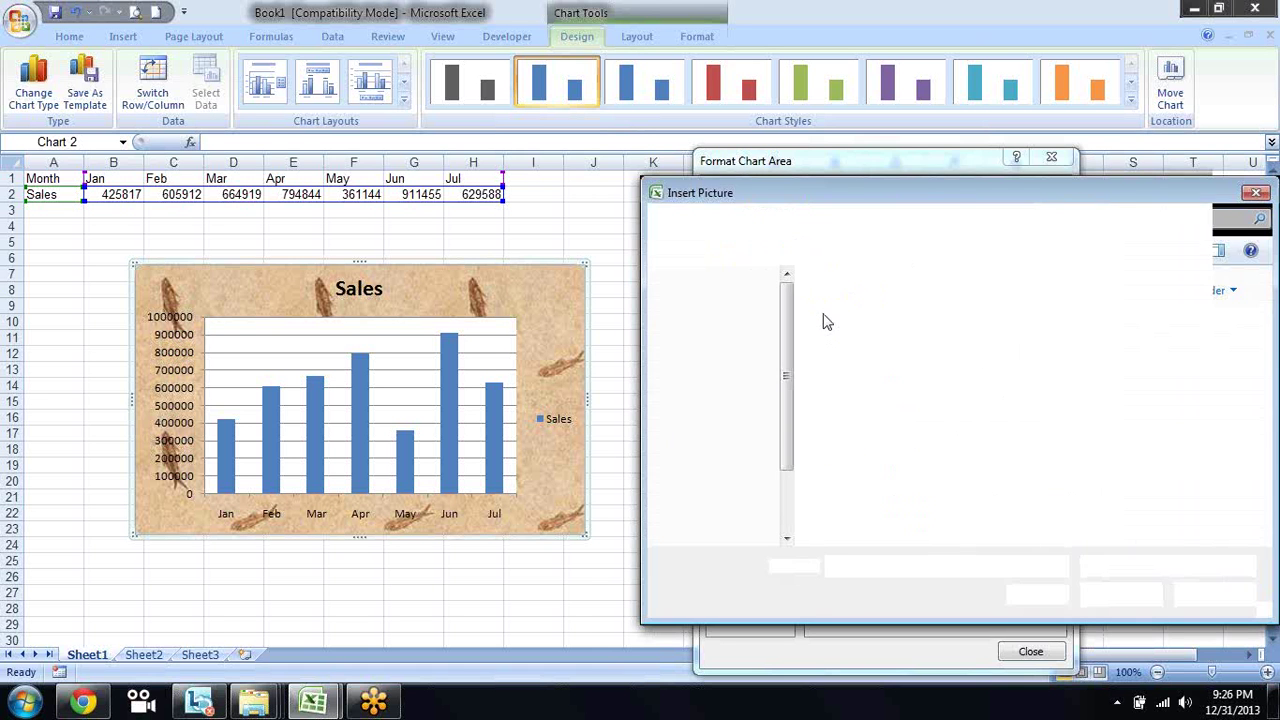
pyautogui.press('Escape')
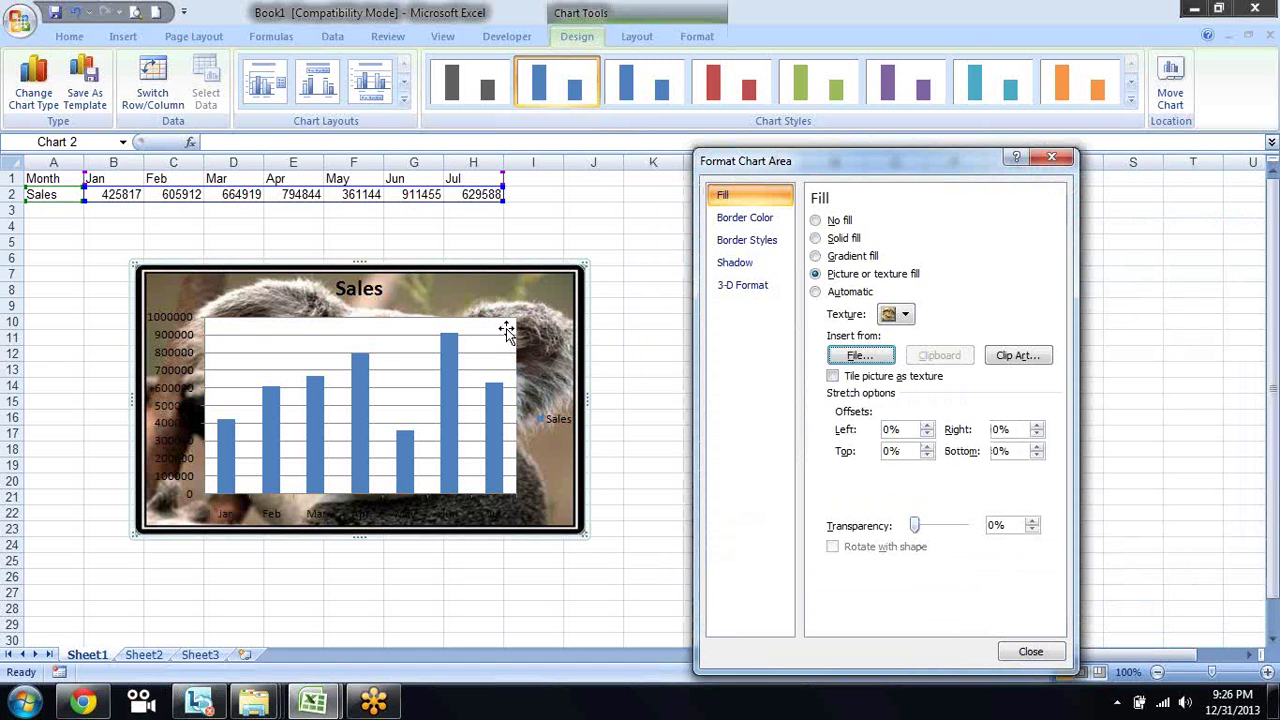
# Step: Set the plot area to No fill after trying gradient and picture fills
pyautogui.click(502, 331)
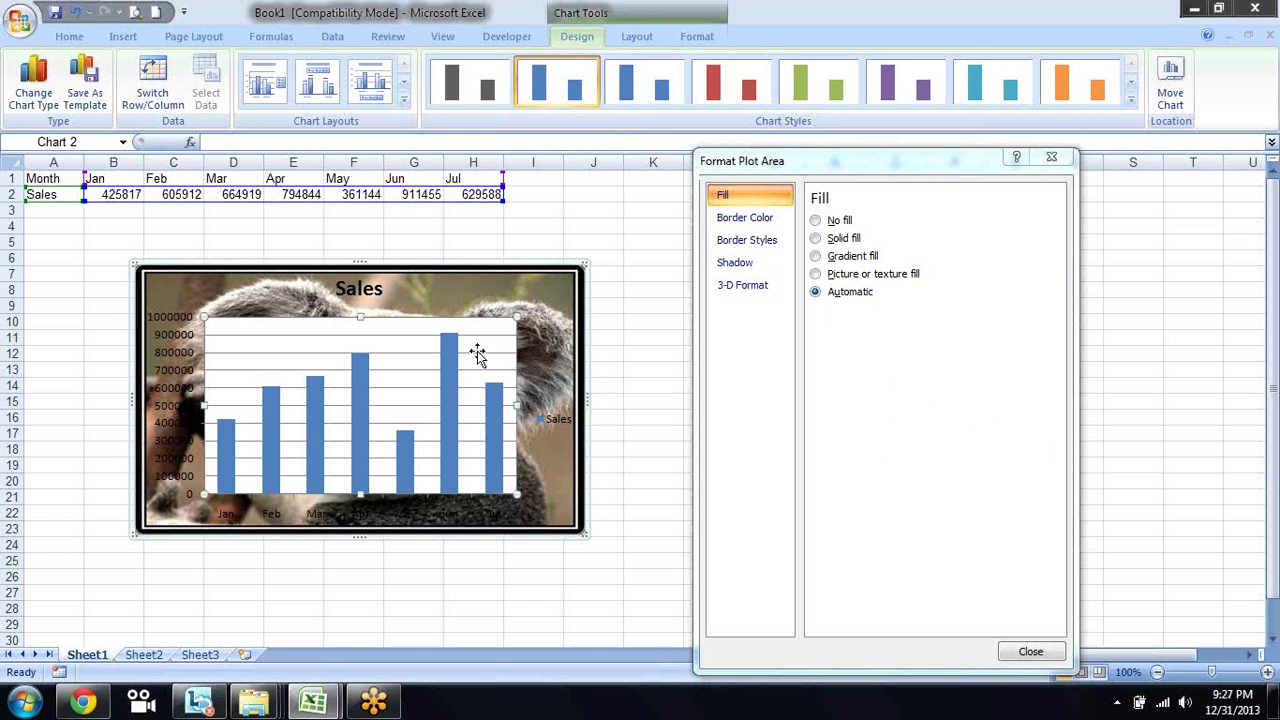
pyautogui.click(815, 221)
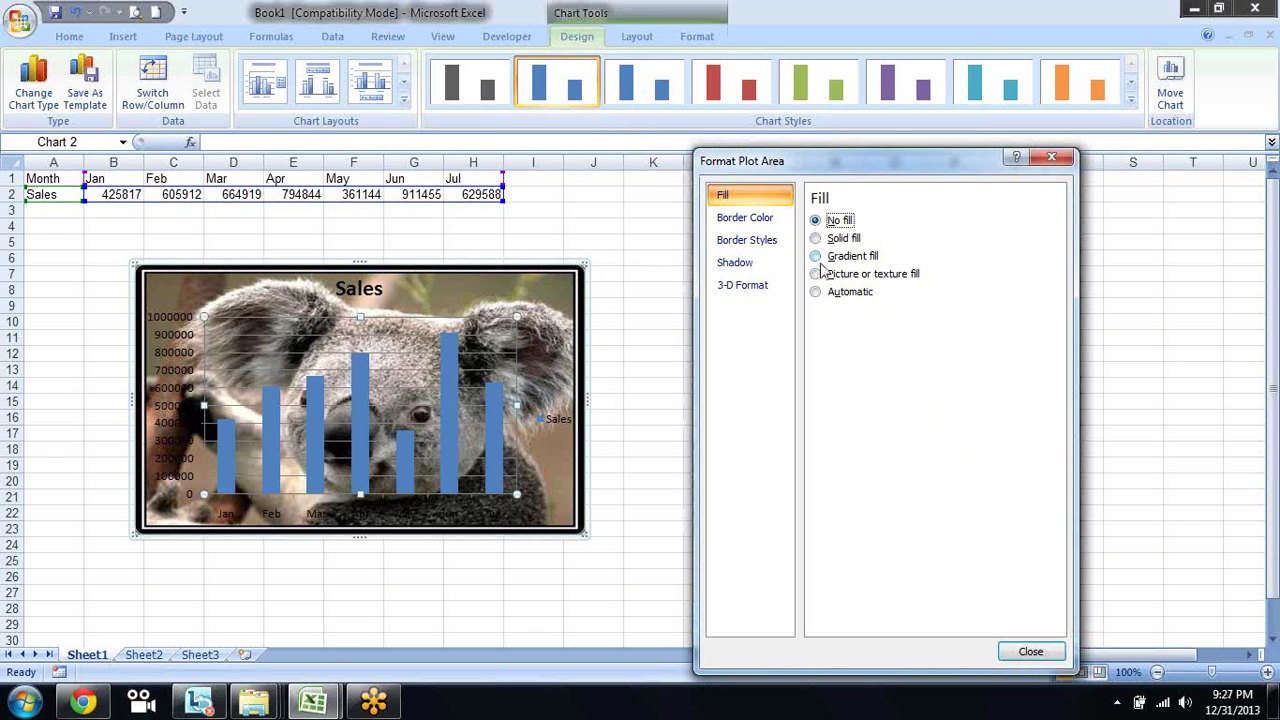
pyautogui.click(815, 256)
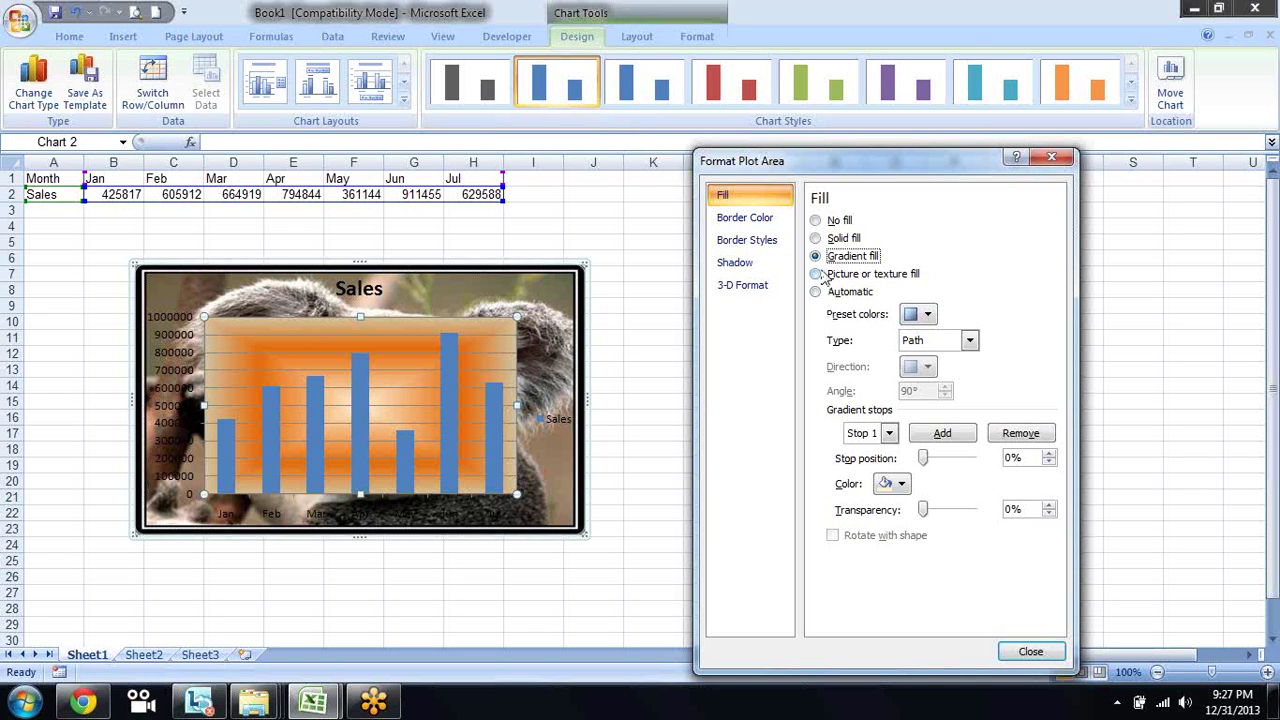
pyautogui.click(816, 274)
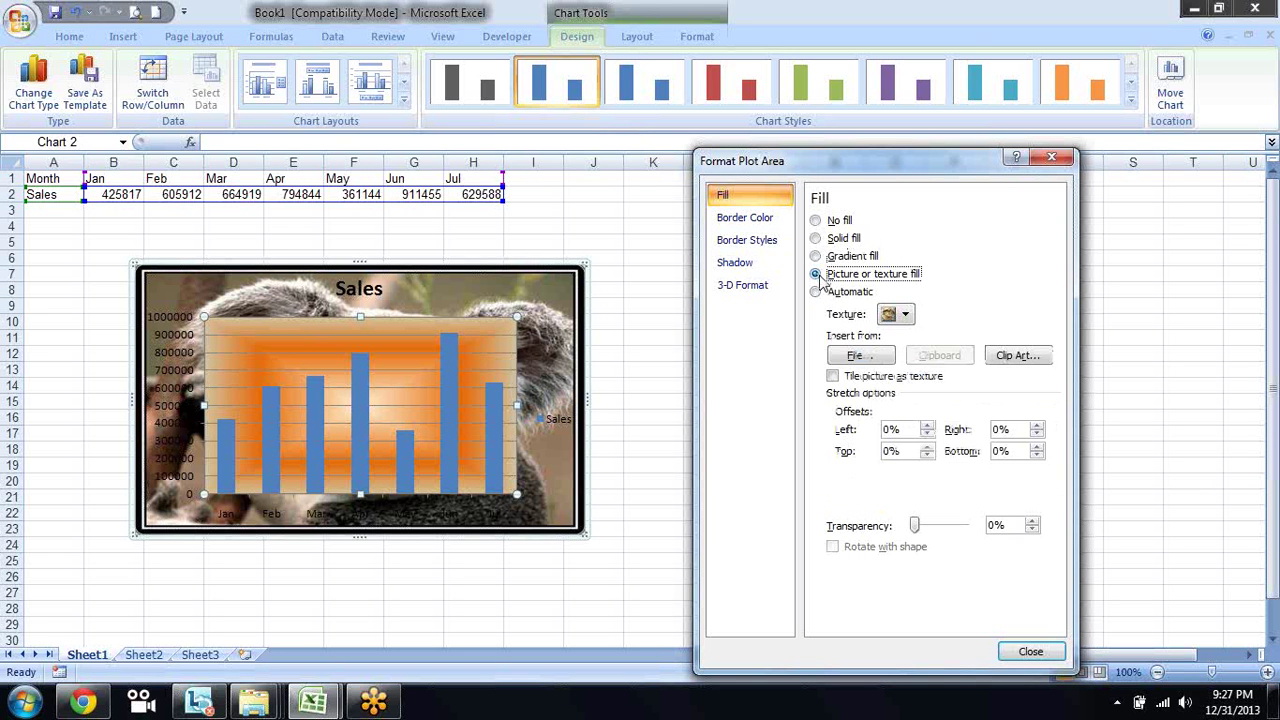
pyautogui.click(815, 220)
pyautogui.click(1051, 157)
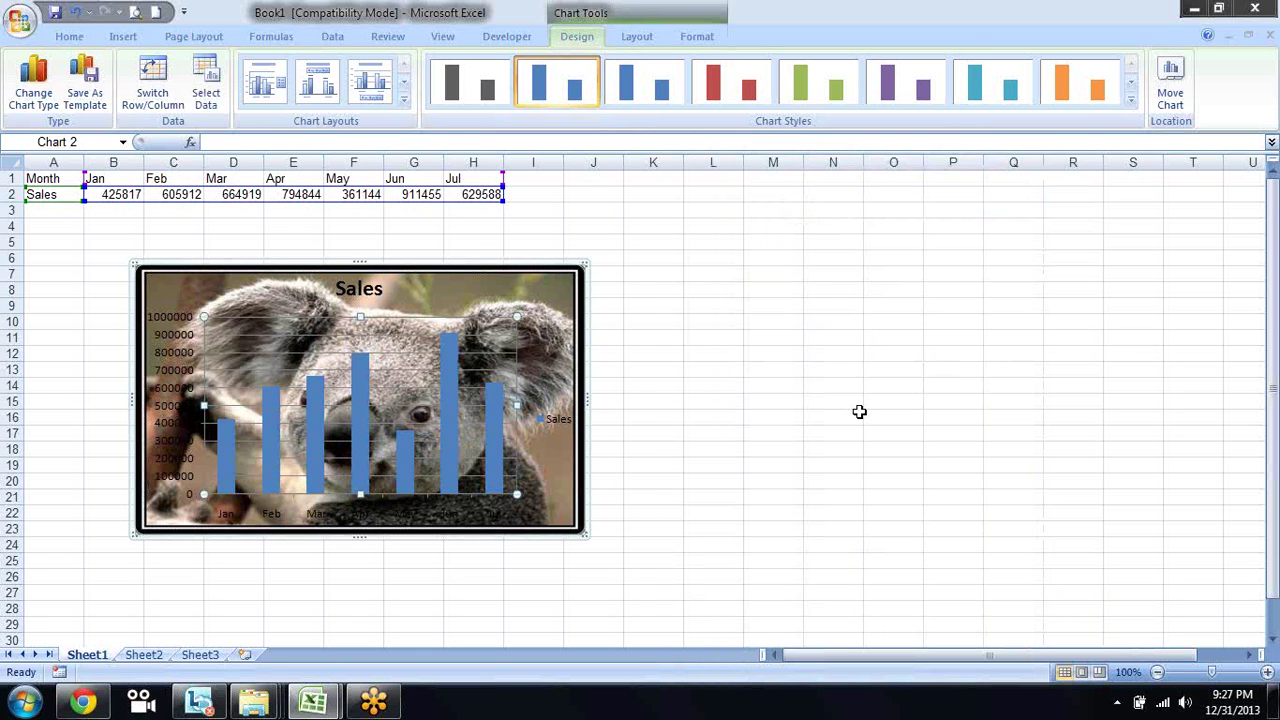
# Step: Set the Sales chart area fill to No fill, clearing the koala picture background
pyautogui.click(393, 360)
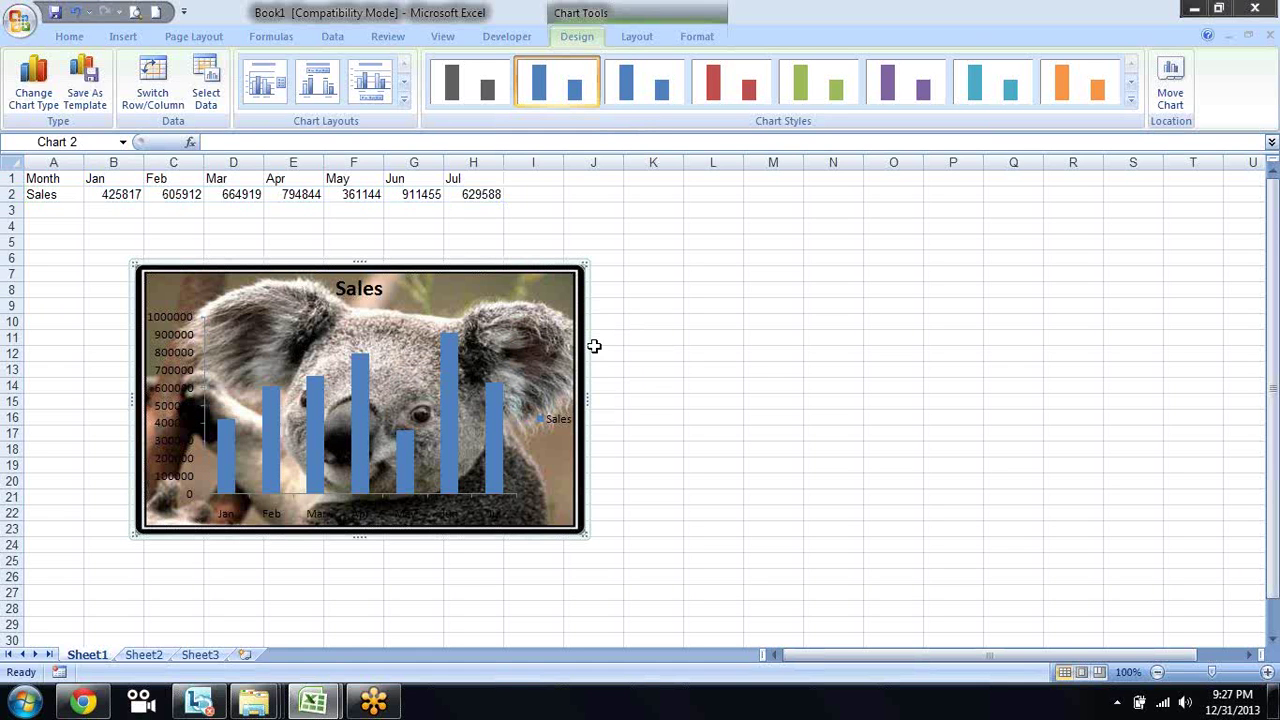
pyautogui.click(518, 336)
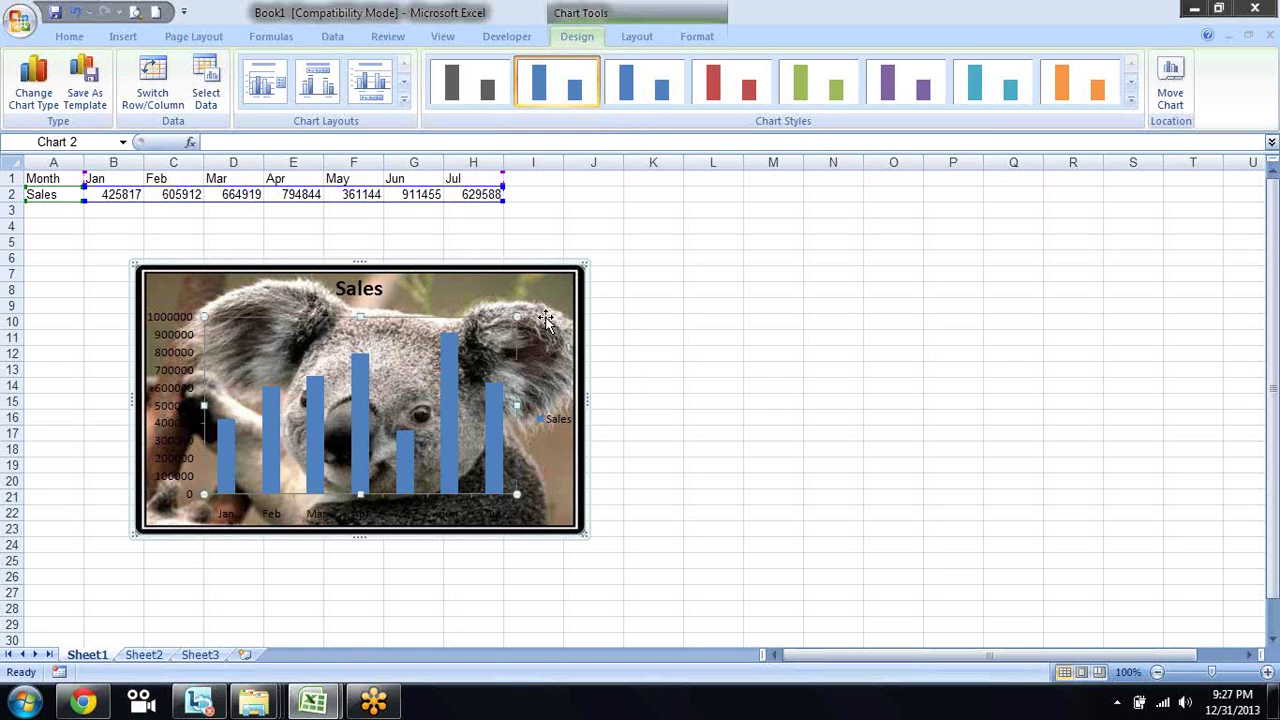
pyautogui.click(546, 318)
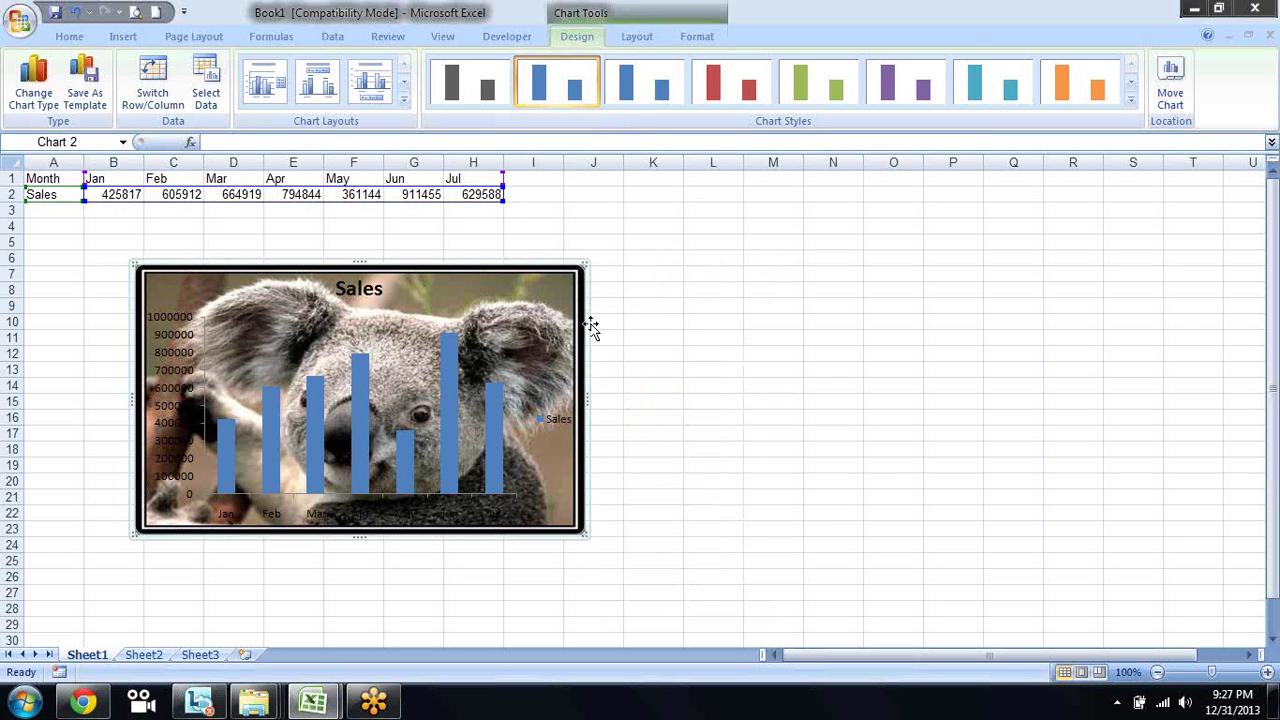
pyautogui.rightClick(581, 323)
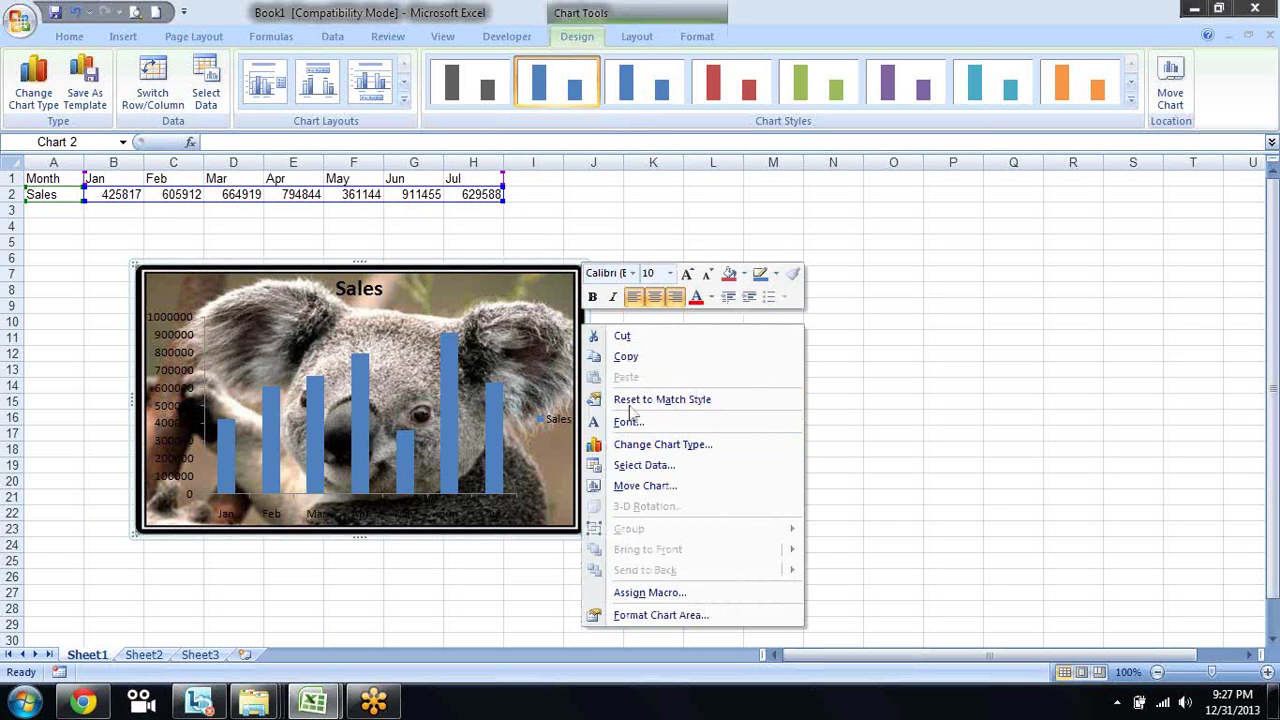
pyautogui.click(656, 615)
pyautogui.click(830, 227)
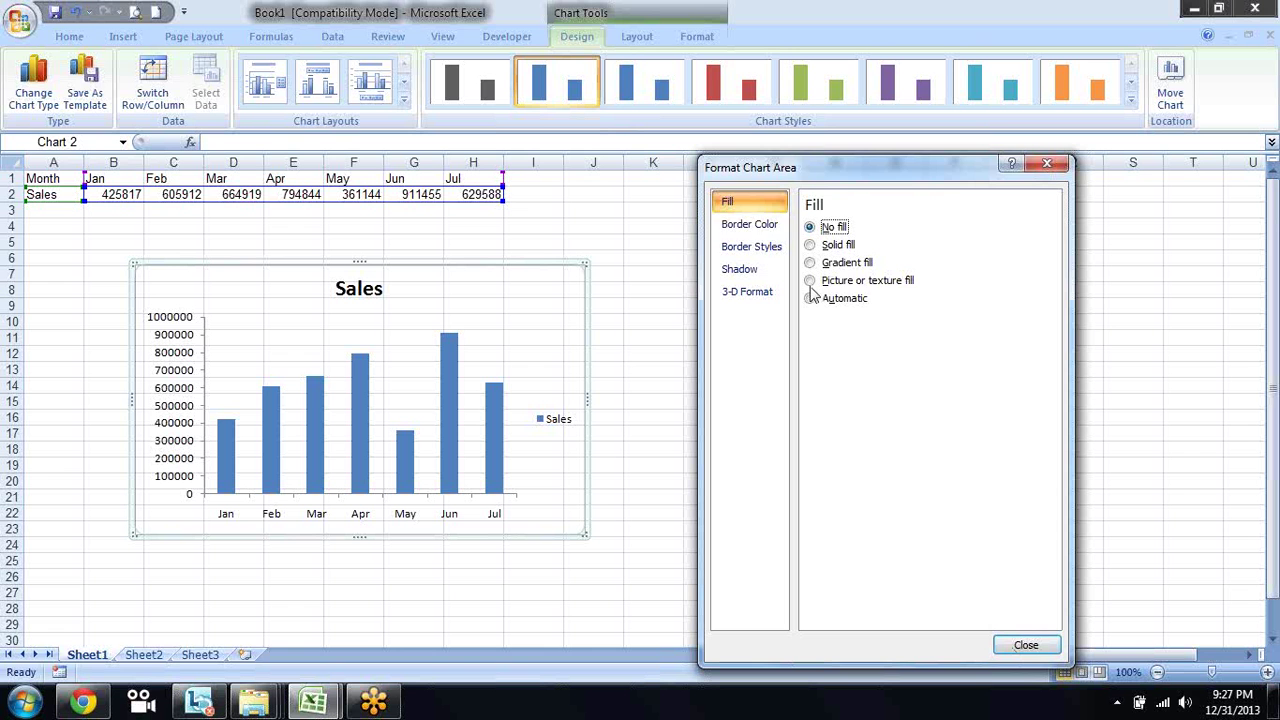
pyautogui.click(765, 226)
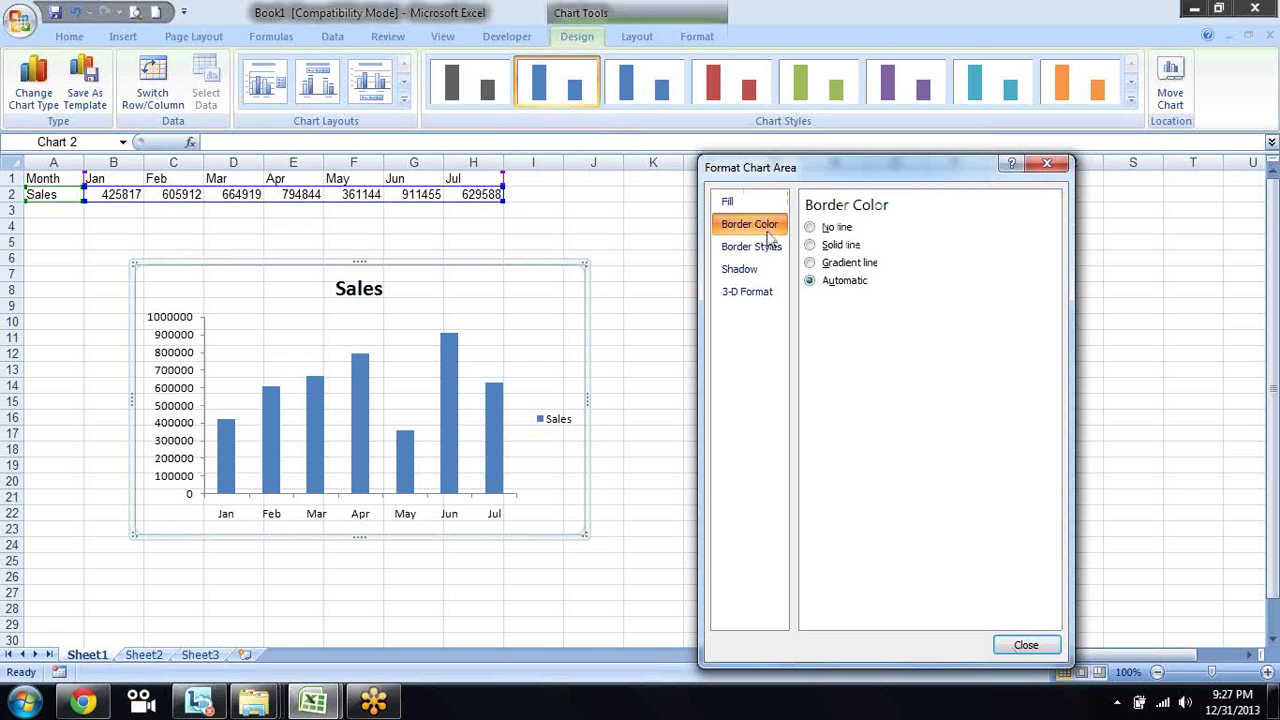
pyautogui.click(667, 313)
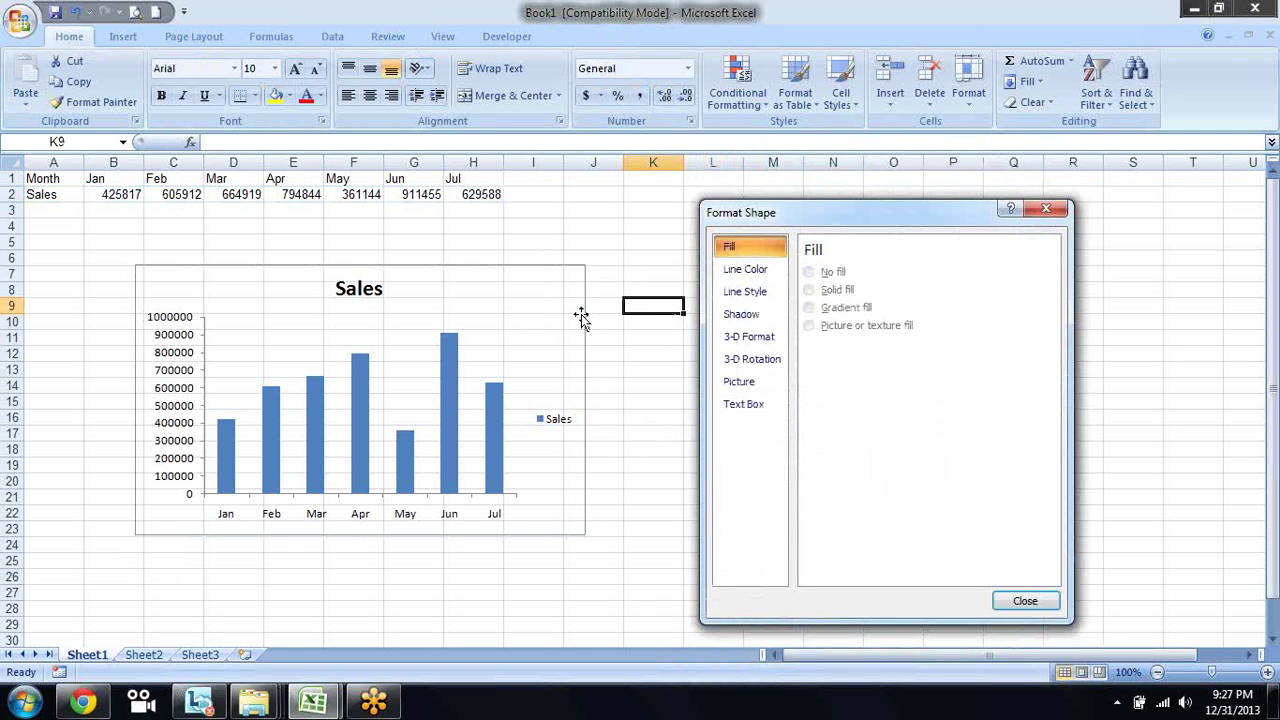
# Step: Set the chart area Border Color to No line and close Format Chart Area
pyautogui.click(582, 314)
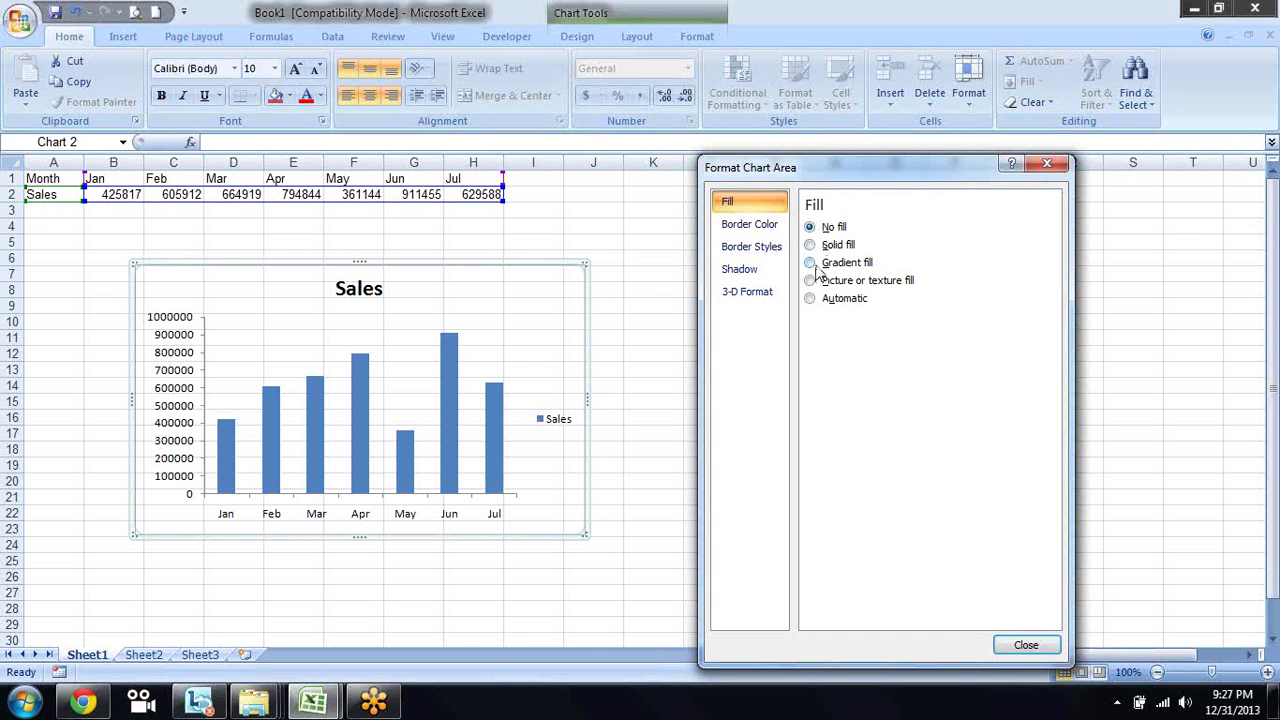
pyautogui.click(752, 246)
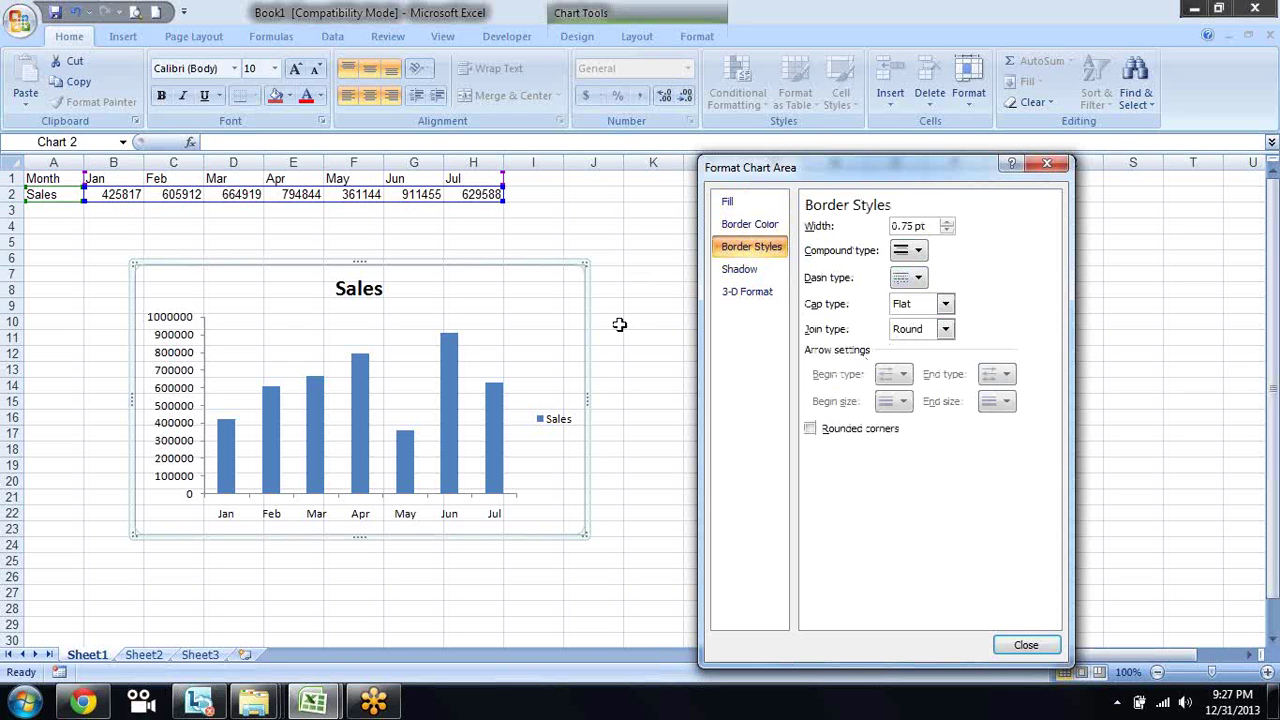
pyautogui.click(573, 338)
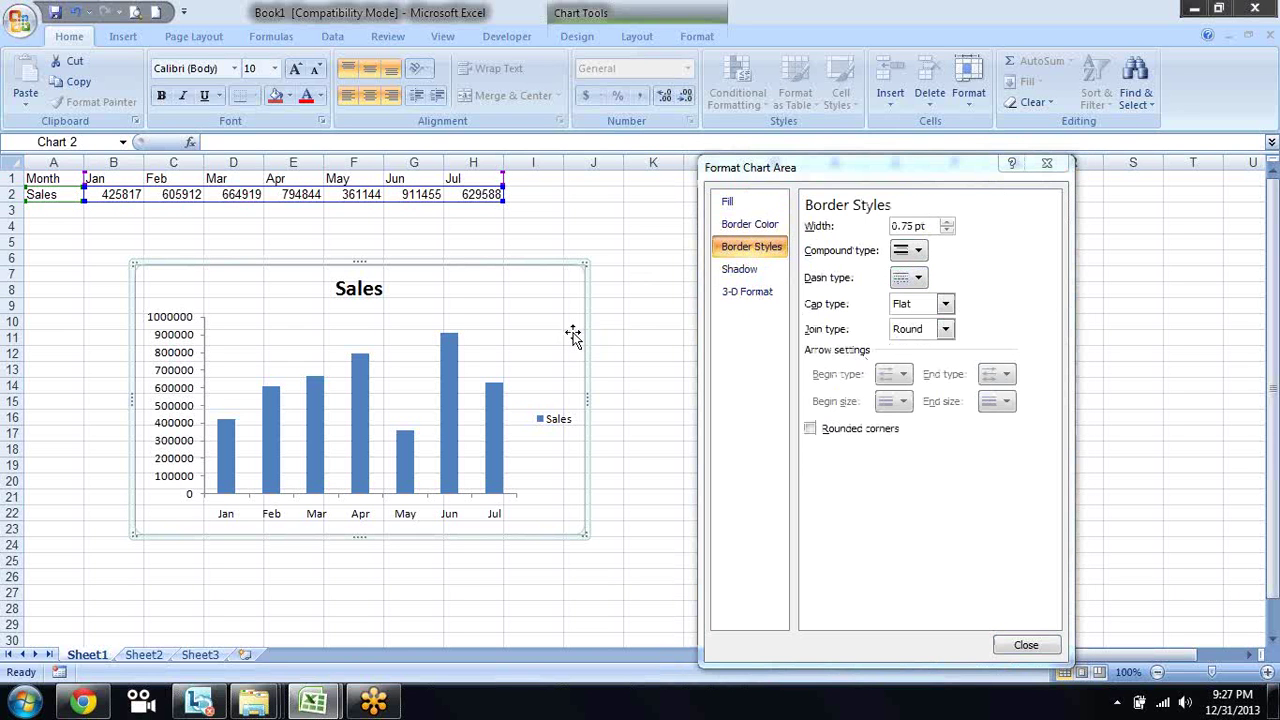
pyautogui.click(772, 224)
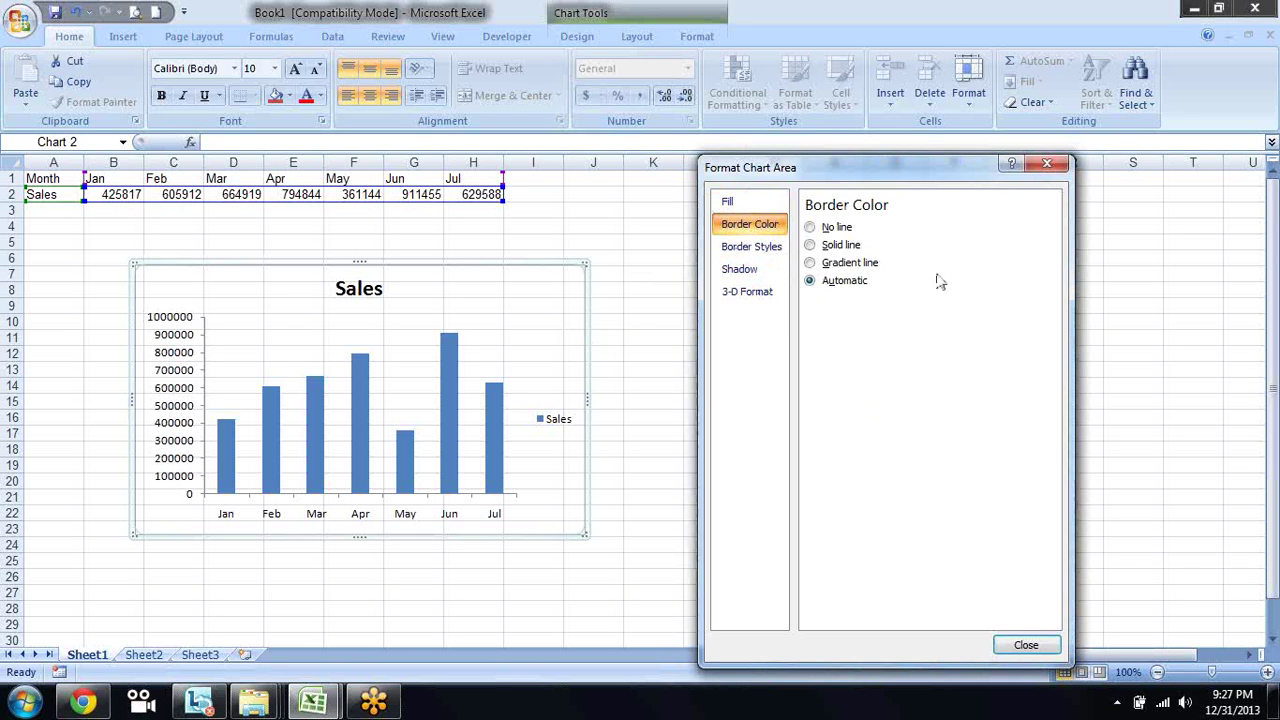
pyautogui.click(830, 227)
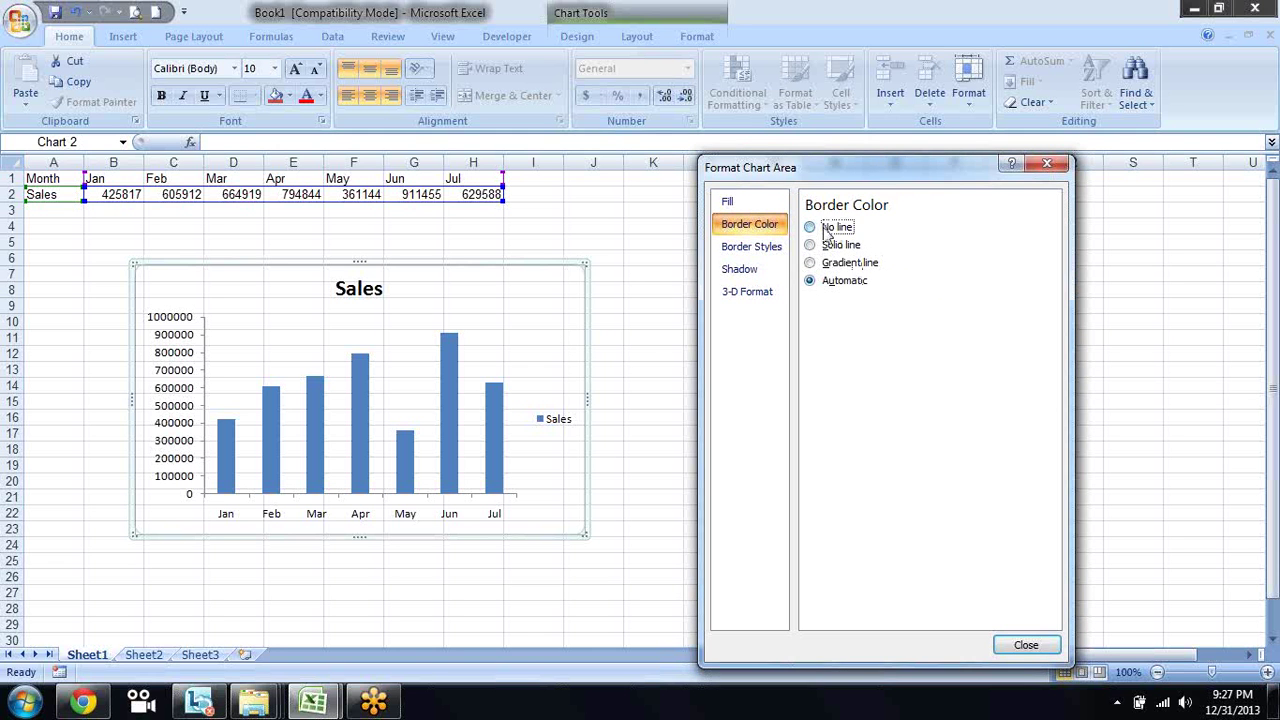
pyautogui.click(1026, 645)
pyautogui.click(772, 513)
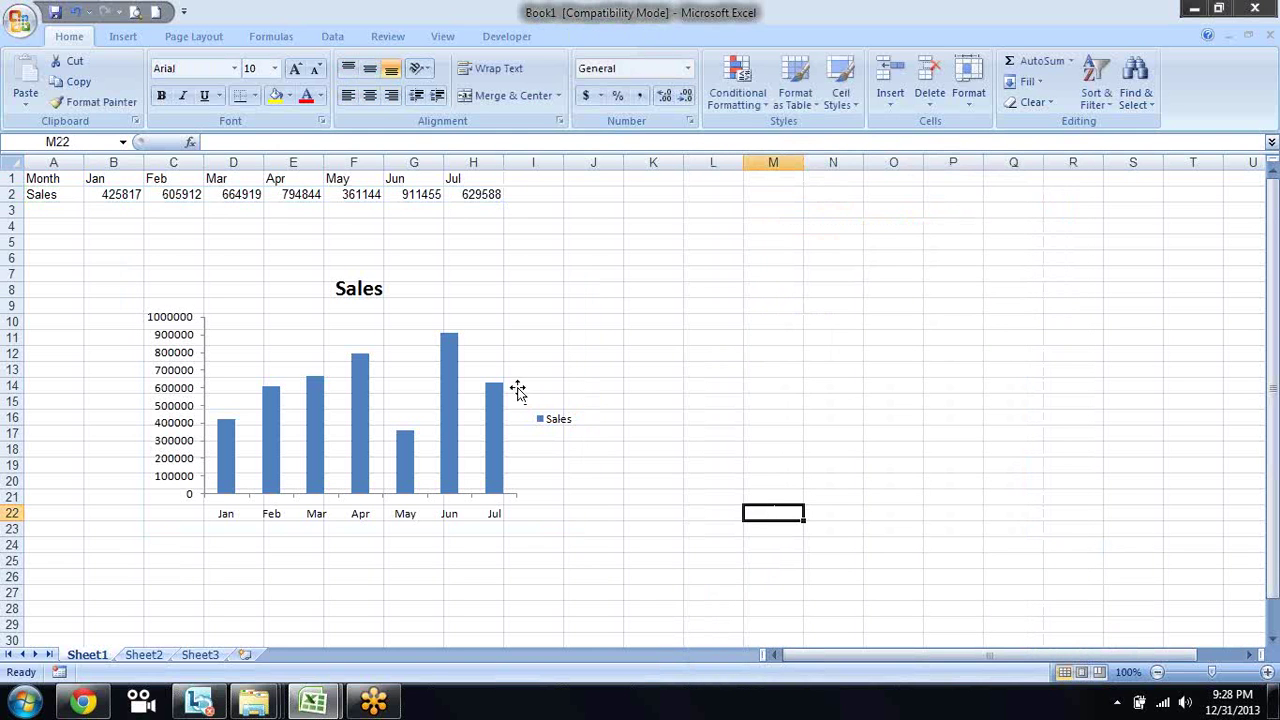
pyautogui.click(486, 393)
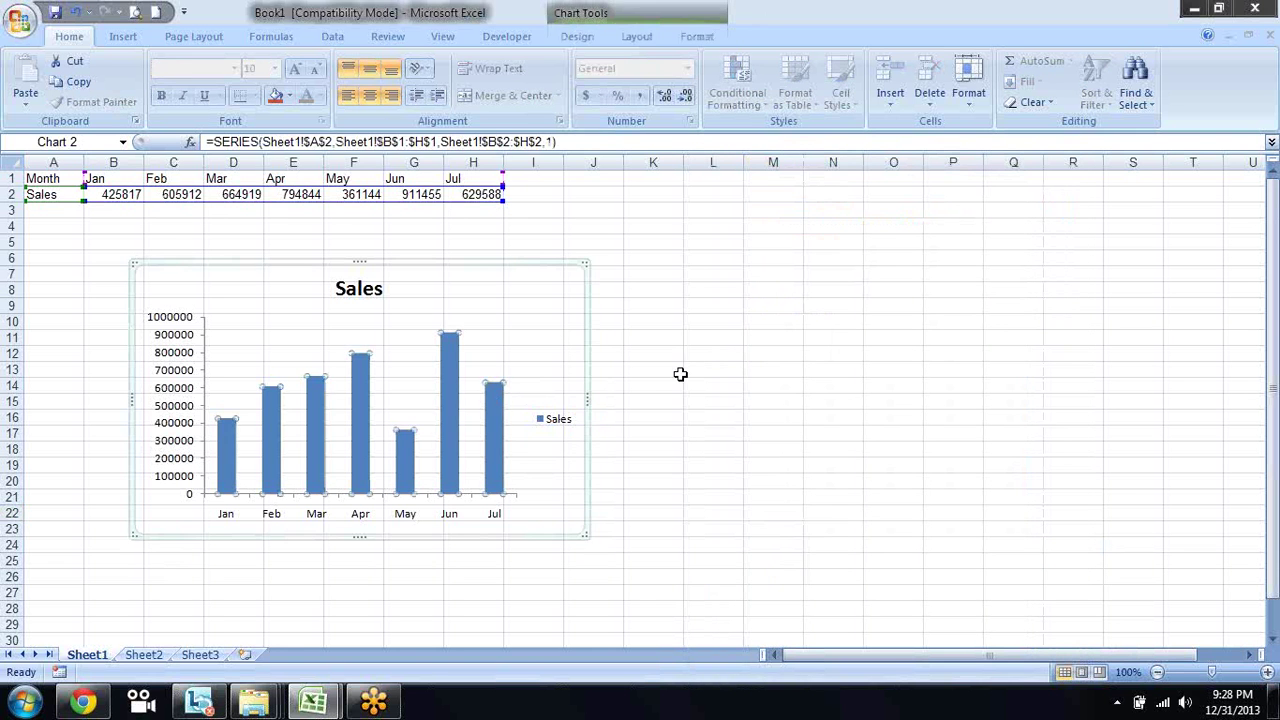
pyautogui.click(570, 304)
pyautogui.rightClick(570, 304)
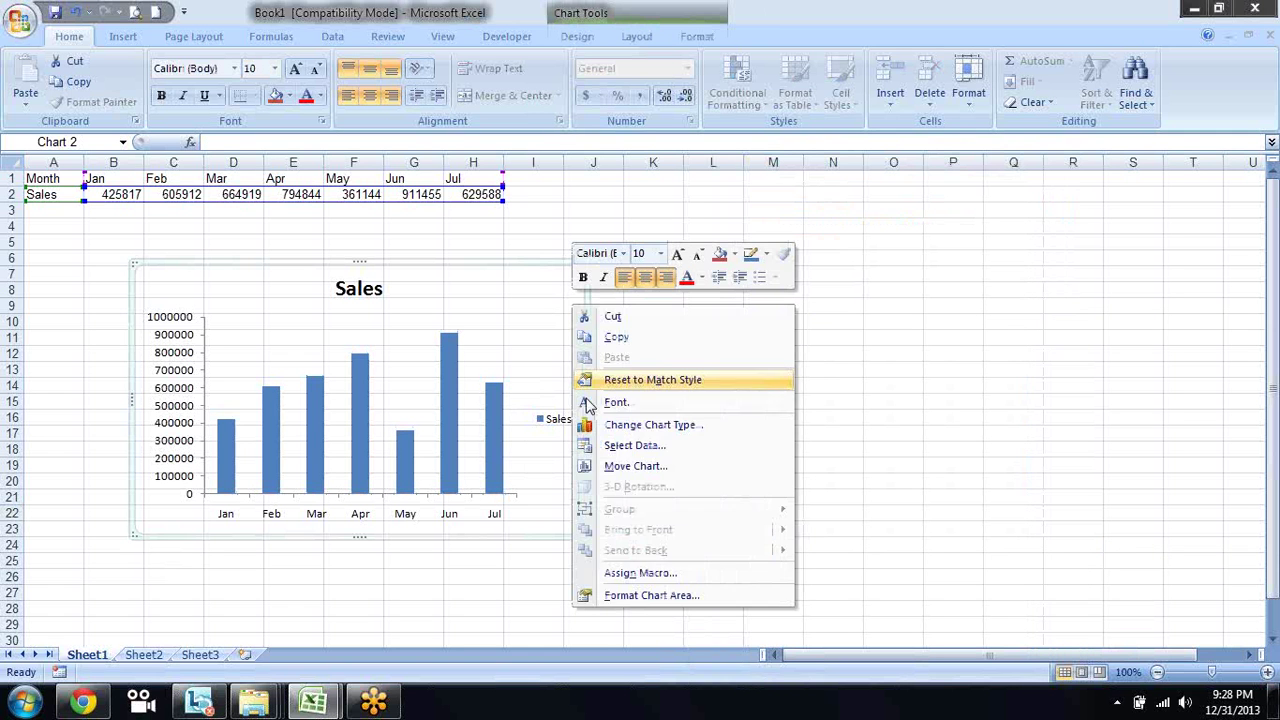
pyautogui.click(646, 597)
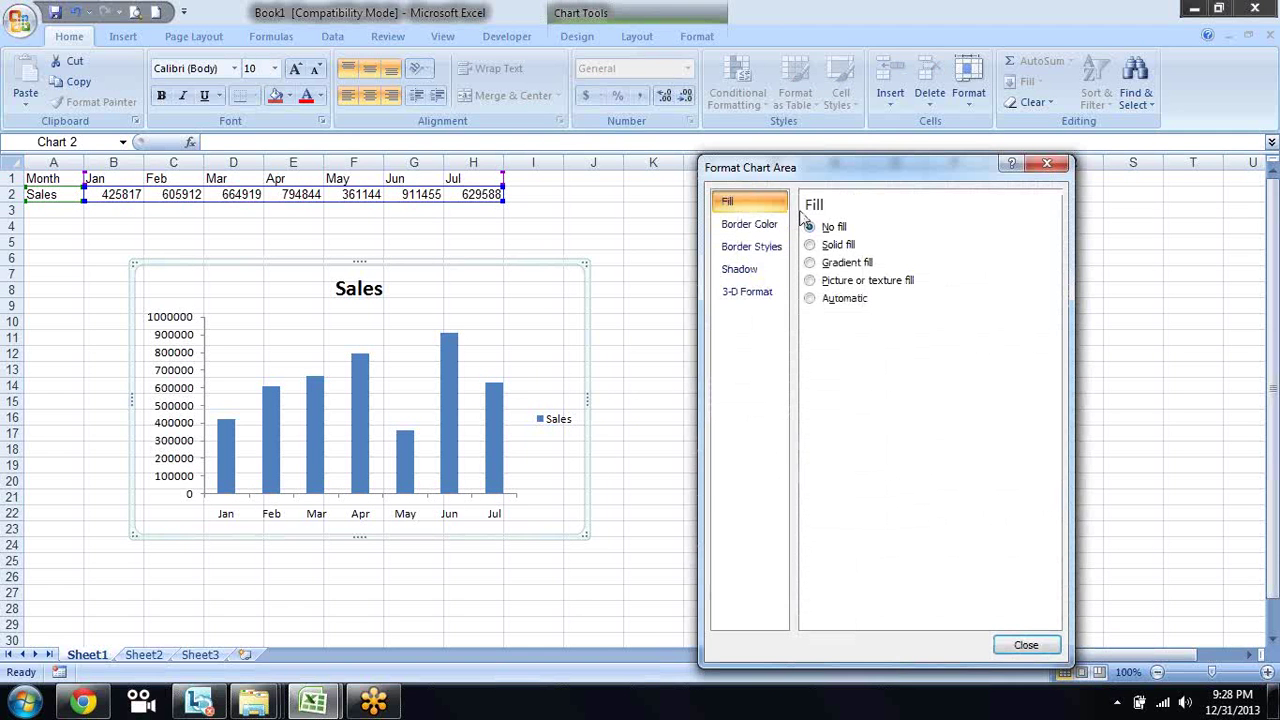
pyautogui.click(765, 247)
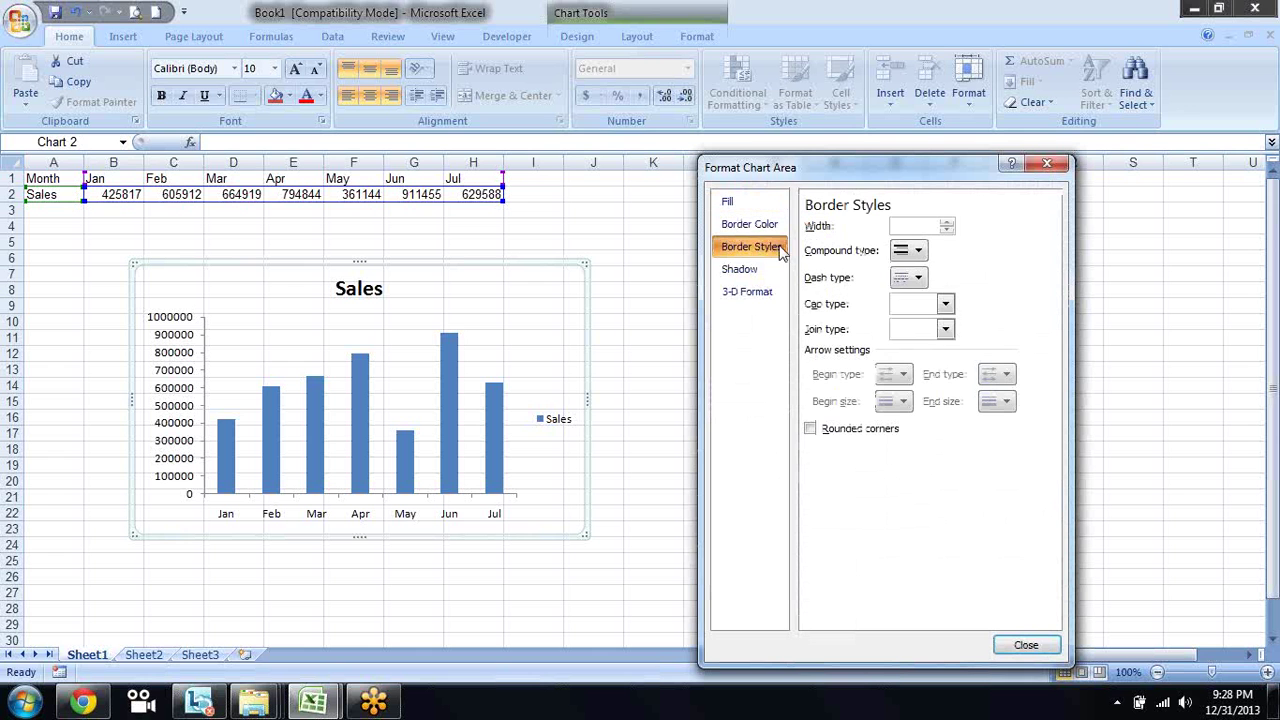
pyautogui.click(911, 252)
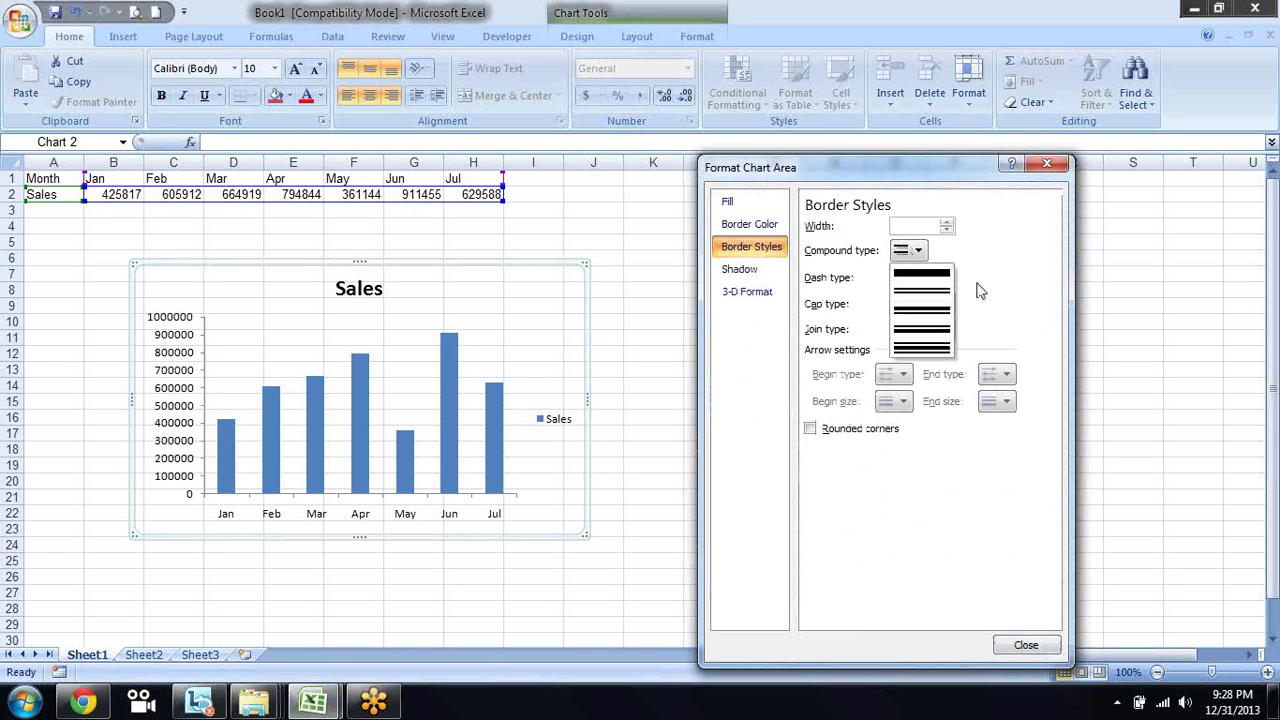
pyautogui.click(982, 292)
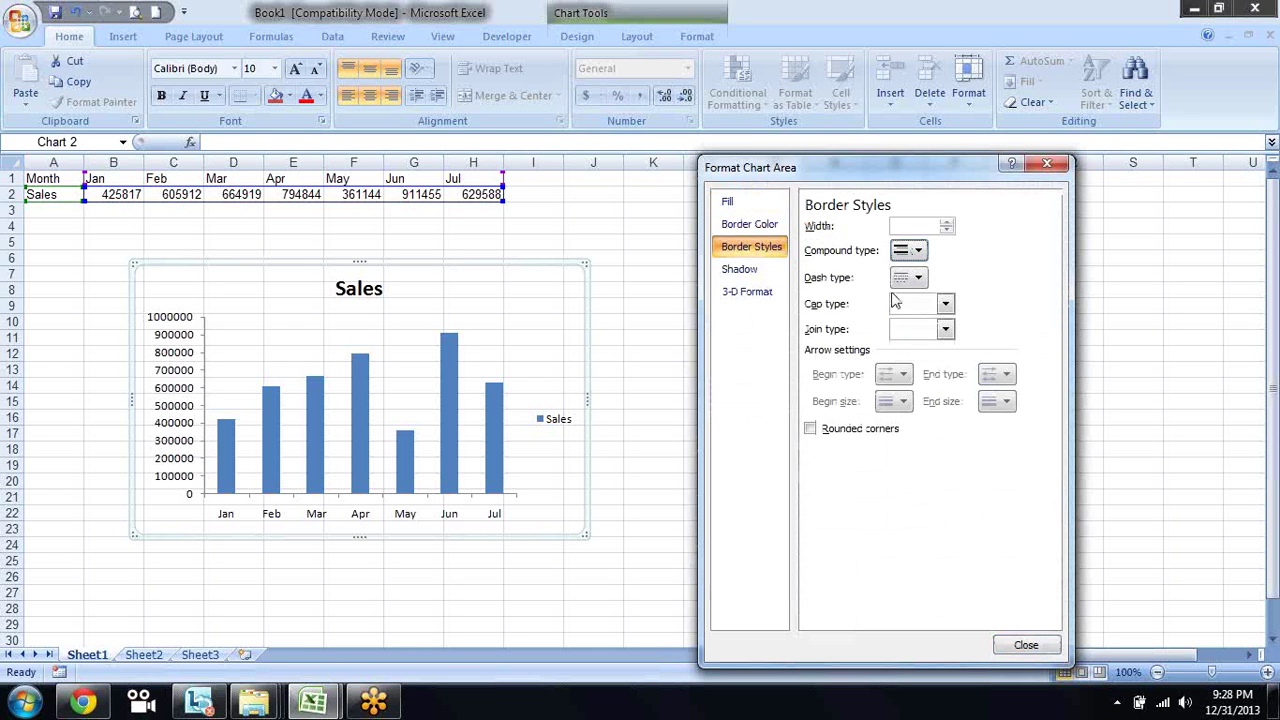
pyautogui.click(770, 270)
pyautogui.click(881, 230)
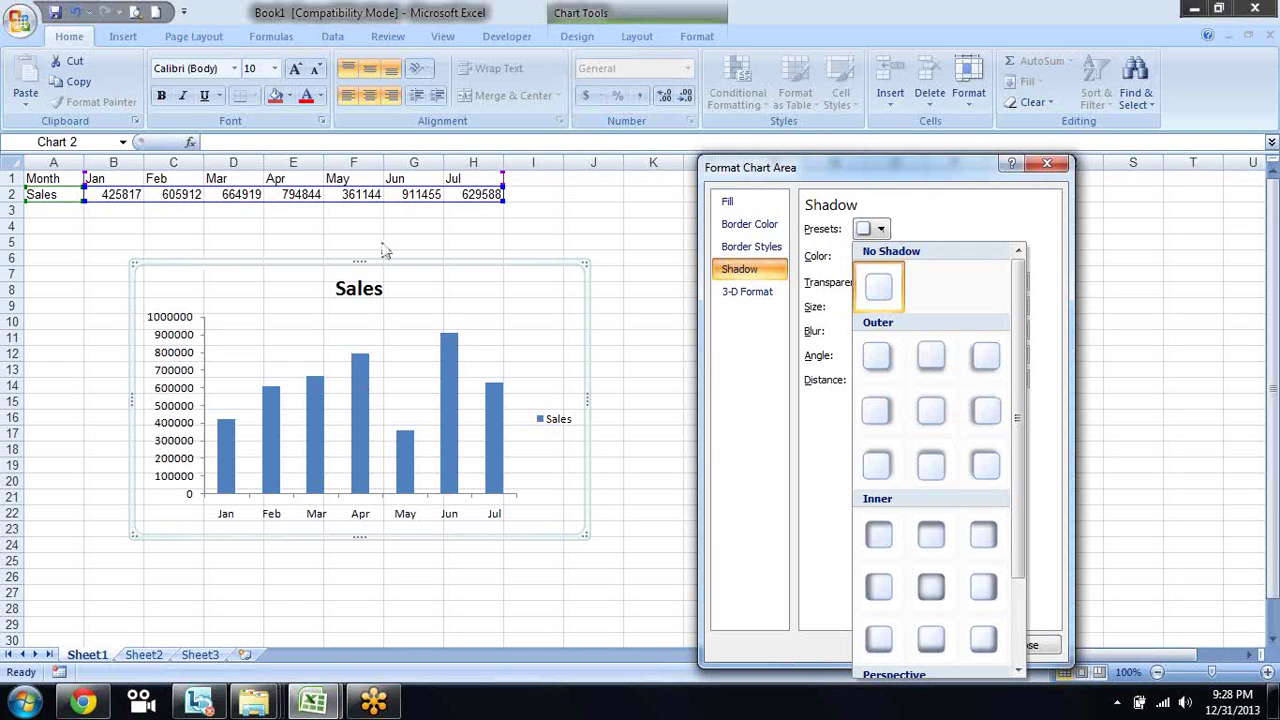
pyautogui.click(867, 531)
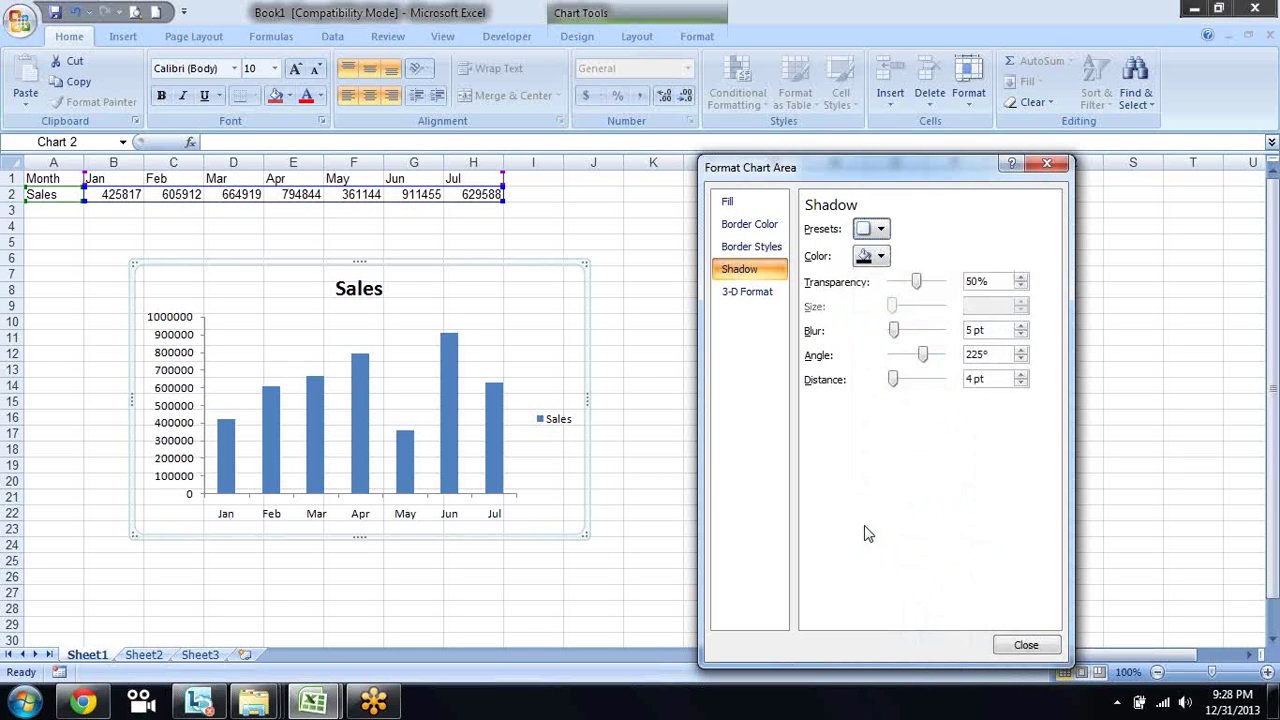
pyautogui.click(742, 203)
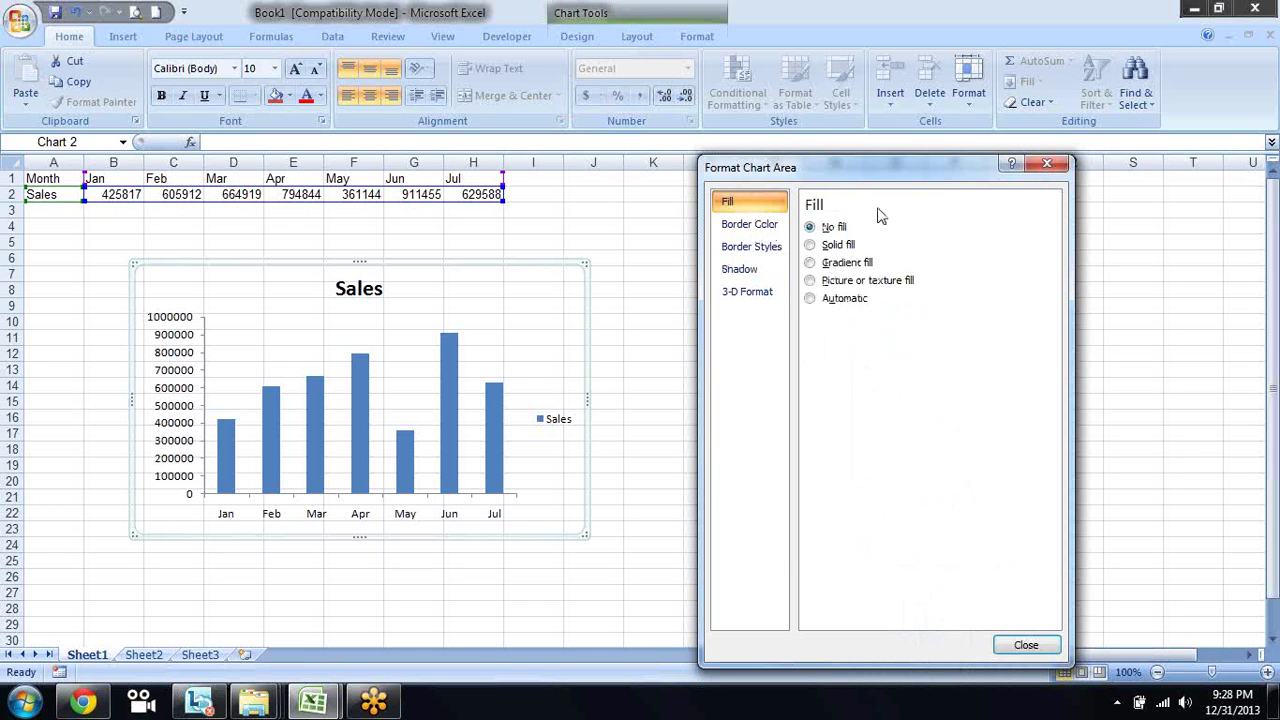
pyautogui.click(835, 246)
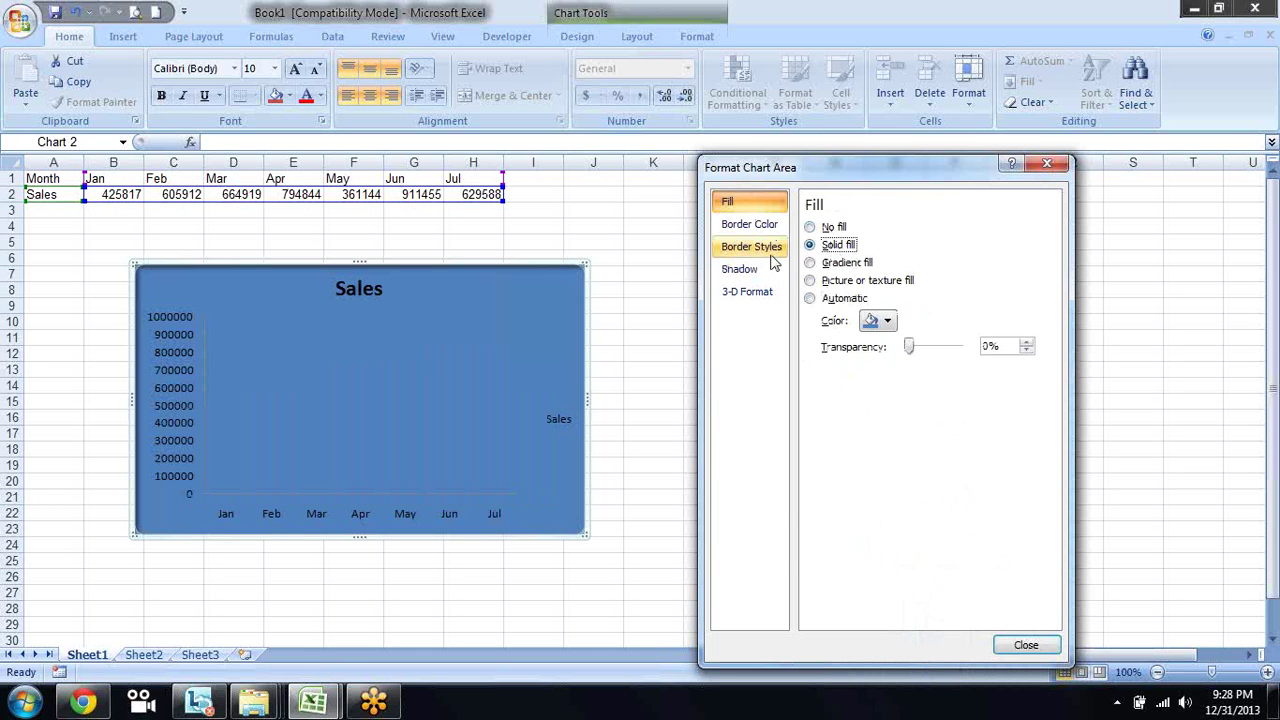
pyautogui.click(740, 269)
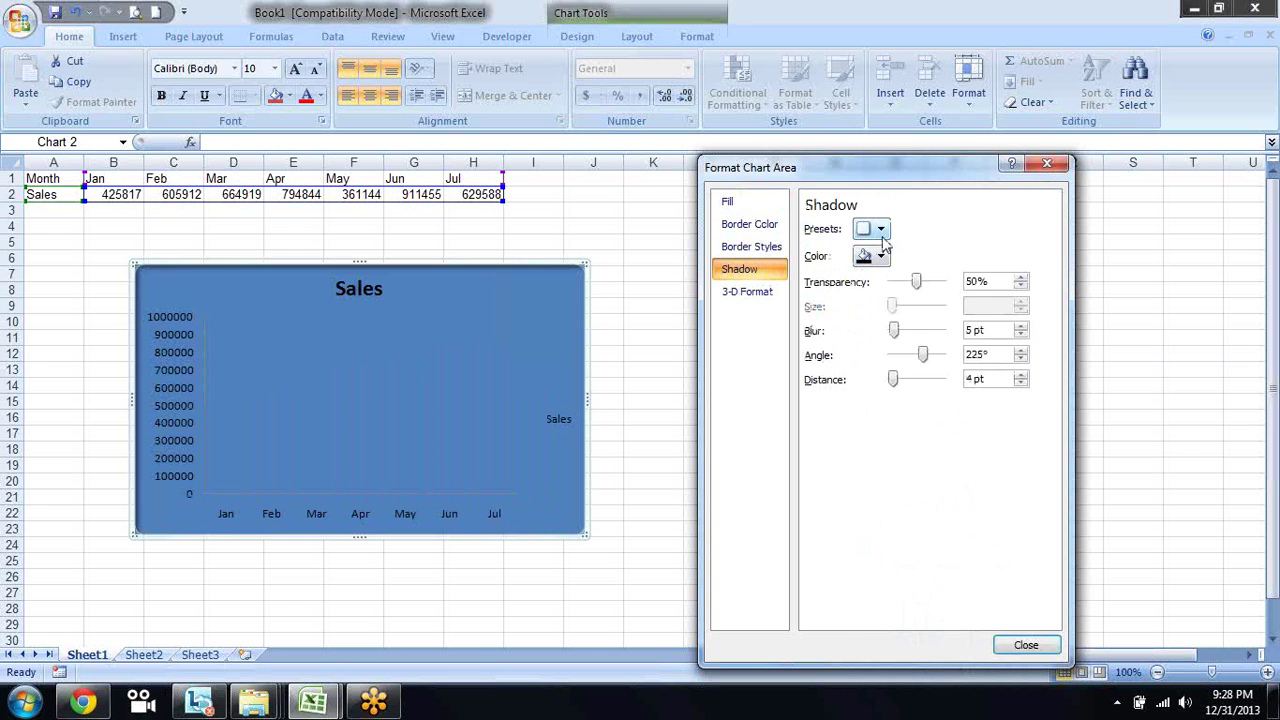
pyautogui.click(881, 236)
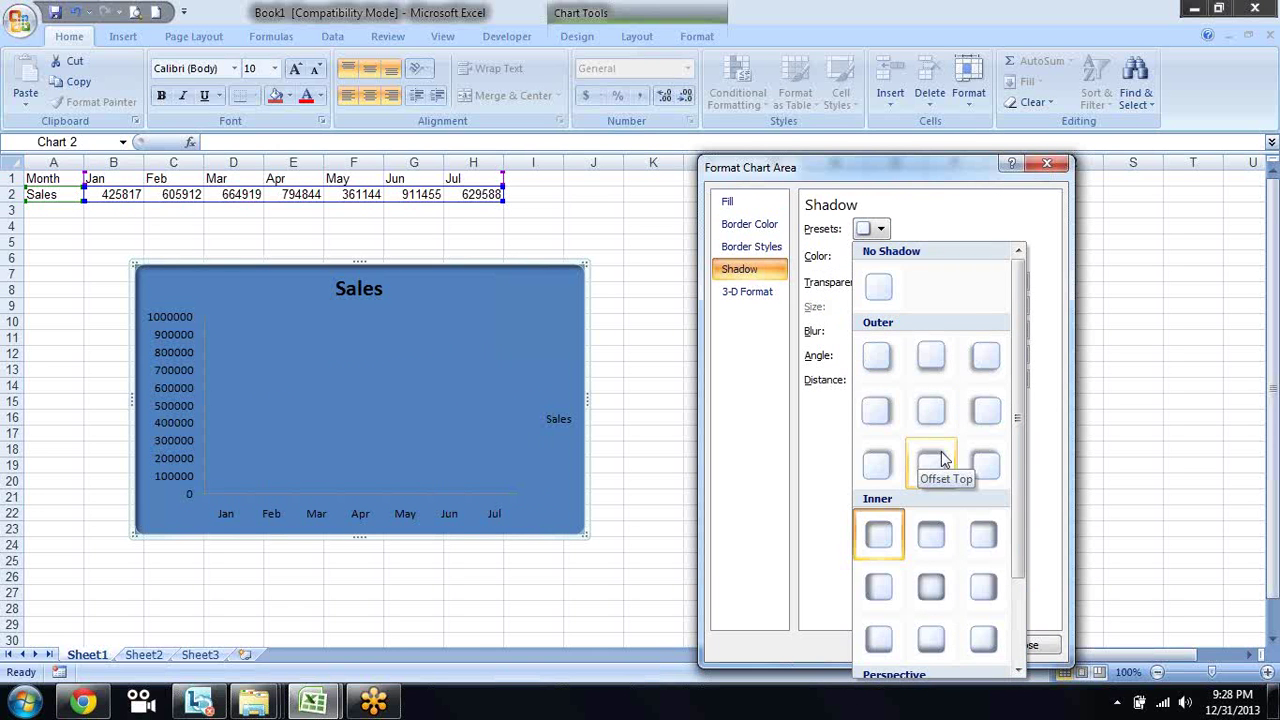
pyautogui.click(980, 465)
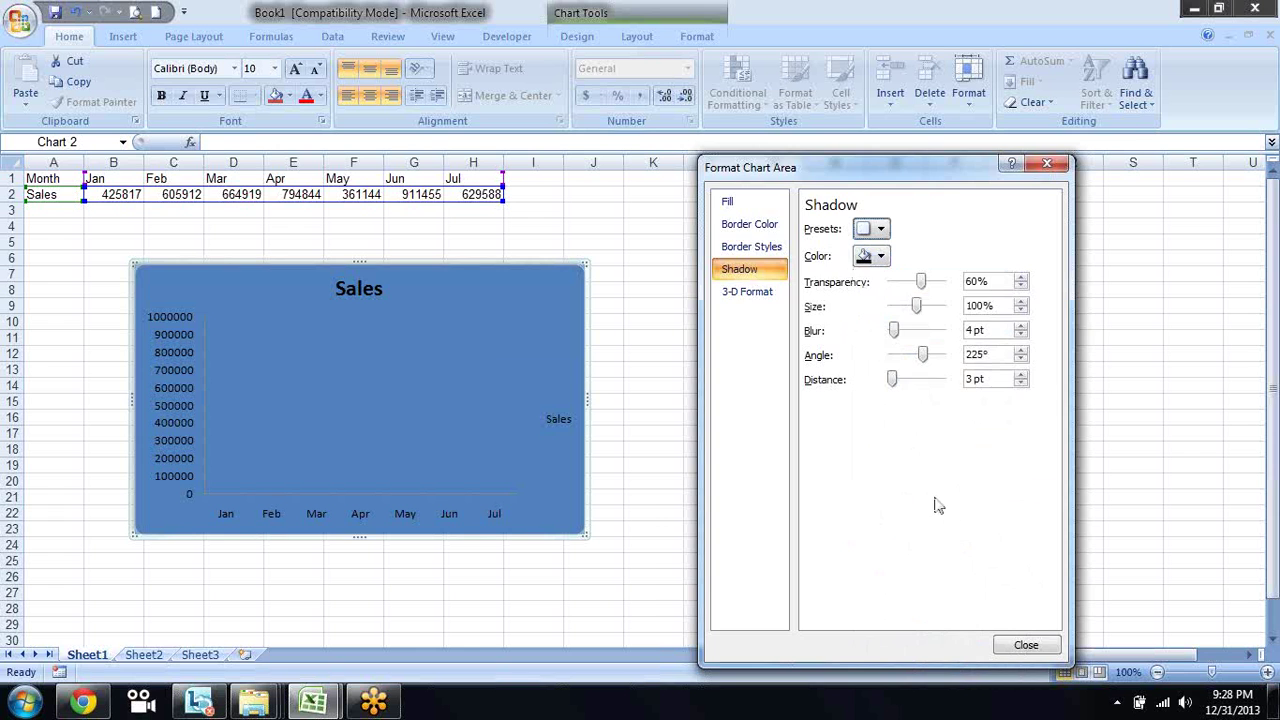
pyautogui.press('Escape')
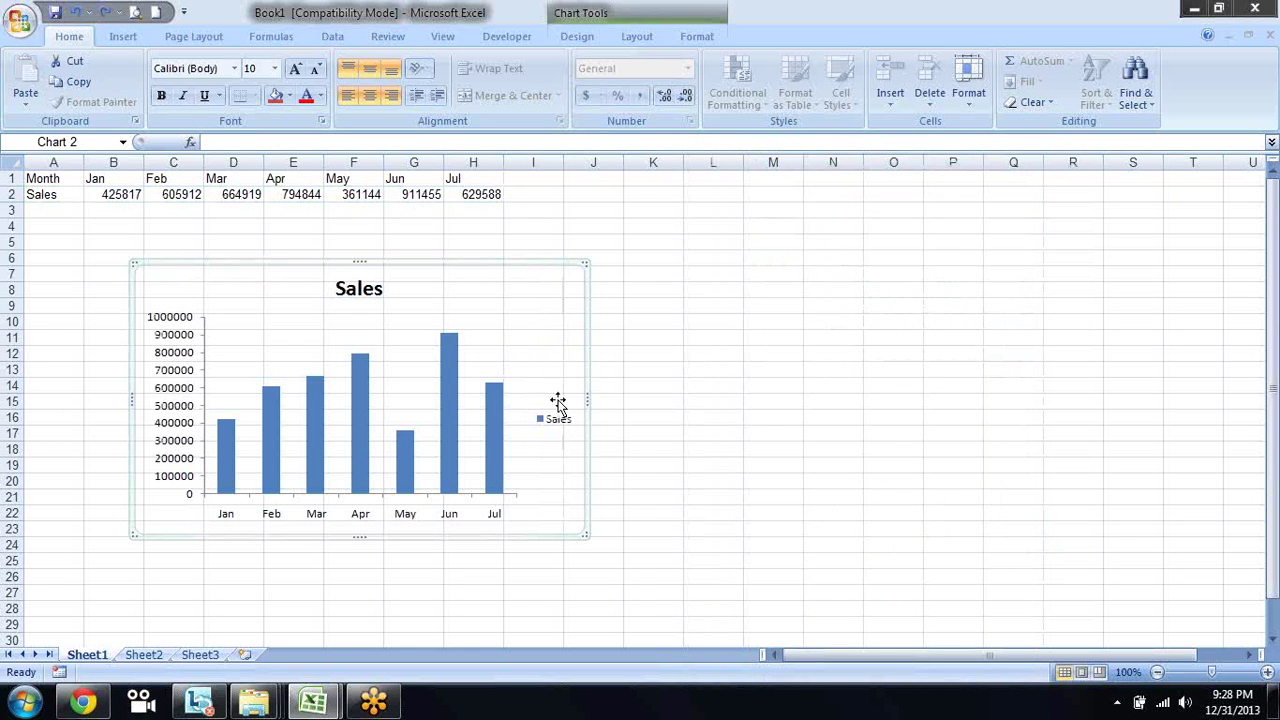
# Step: Set the Sales legend position to Top Right in Format Legend
pyautogui.click(555, 428)
pyautogui.rightClick(551, 422)
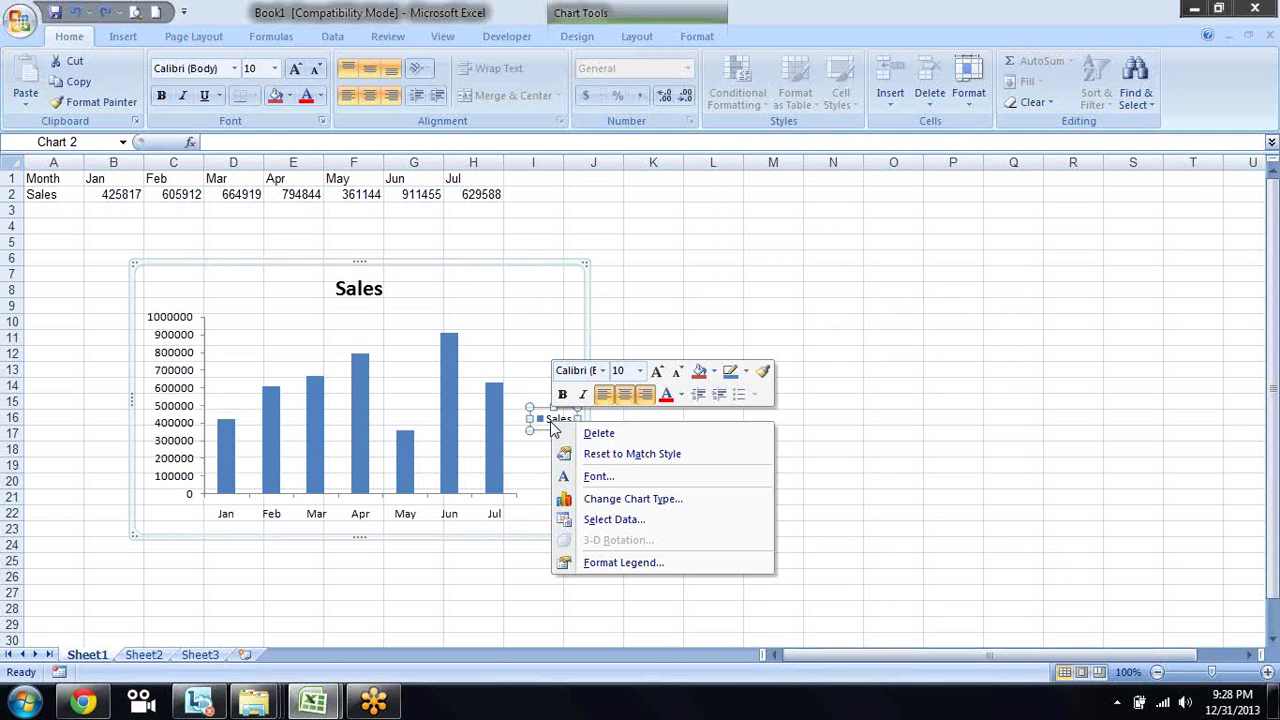
pyautogui.click(615, 566)
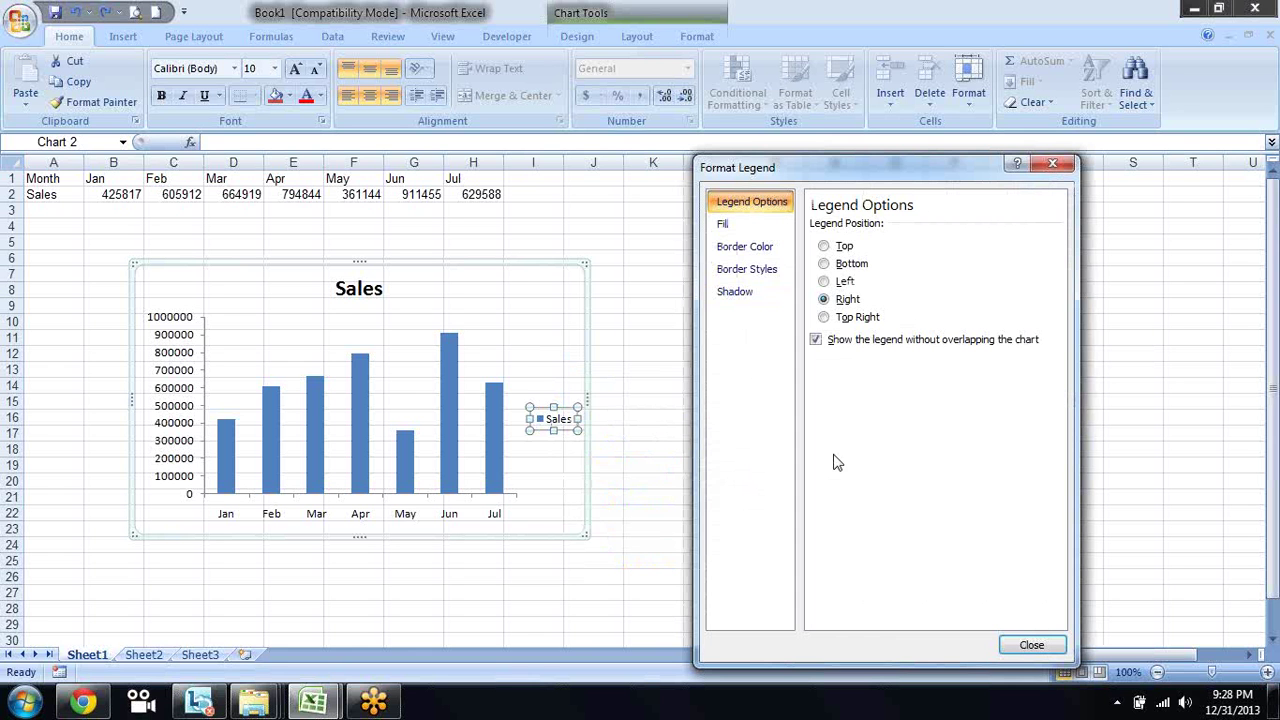
pyautogui.click(832, 247)
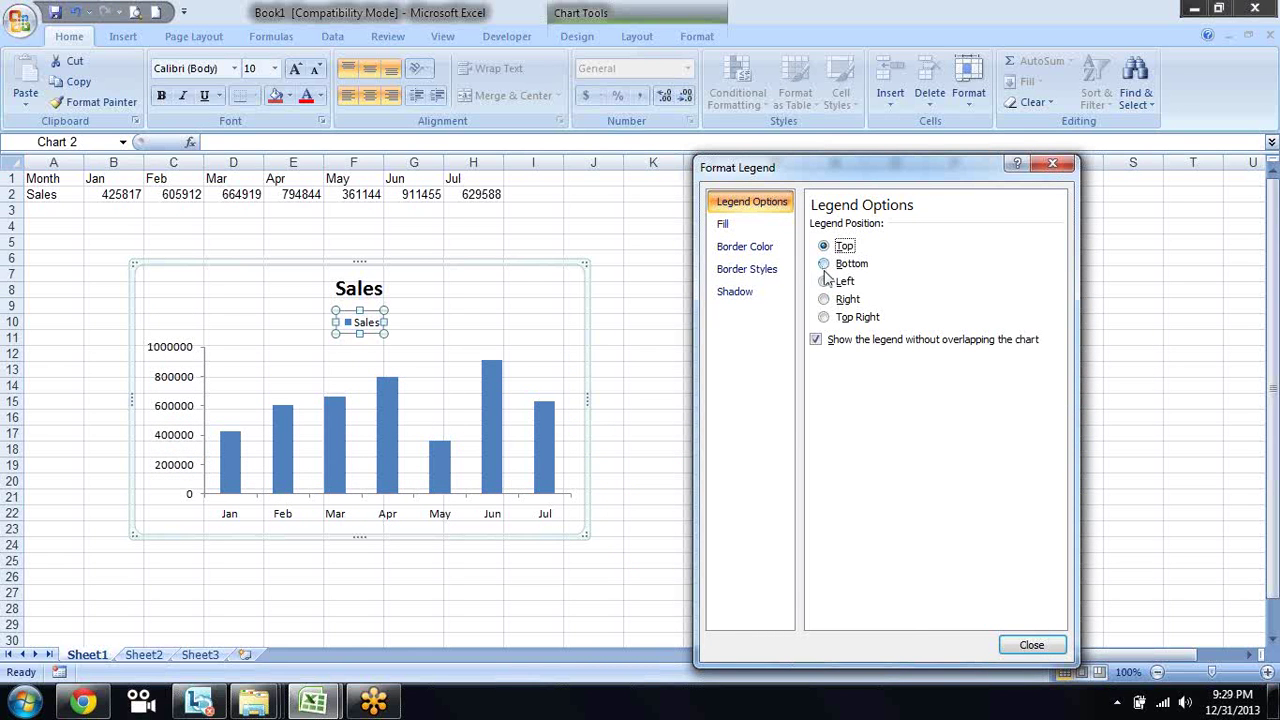
pyautogui.click(823, 264)
pyautogui.click(823, 281)
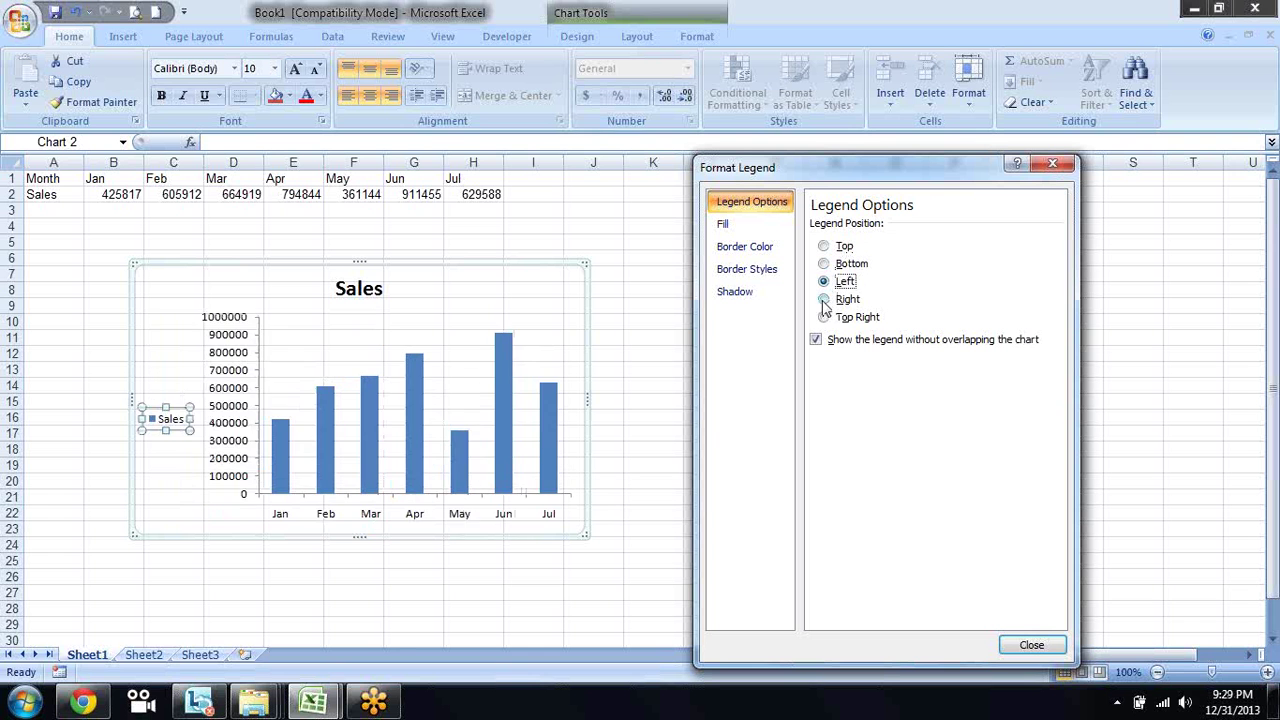
pyautogui.click(823, 301)
pyautogui.click(824, 318)
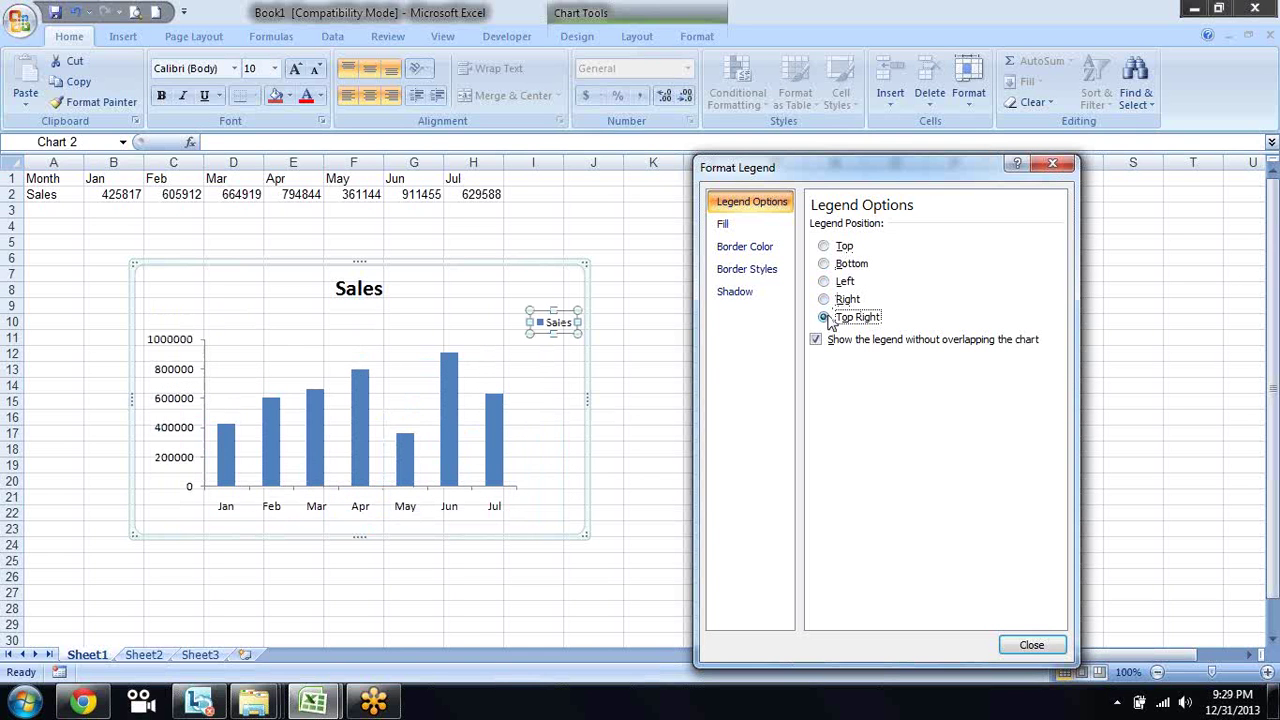
# Step: Set the legend fill back to No fill after trying solid, gradient and texture fills
pyautogui.click(758, 225)
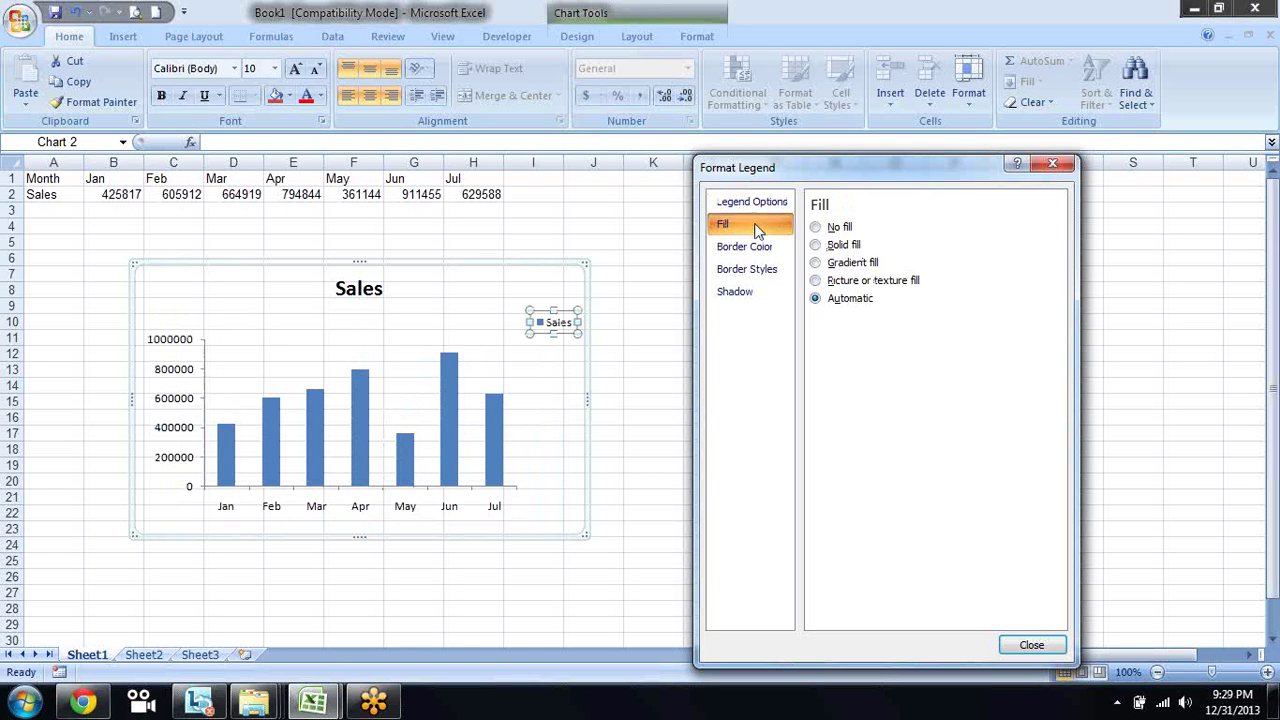
pyautogui.click(839, 227)
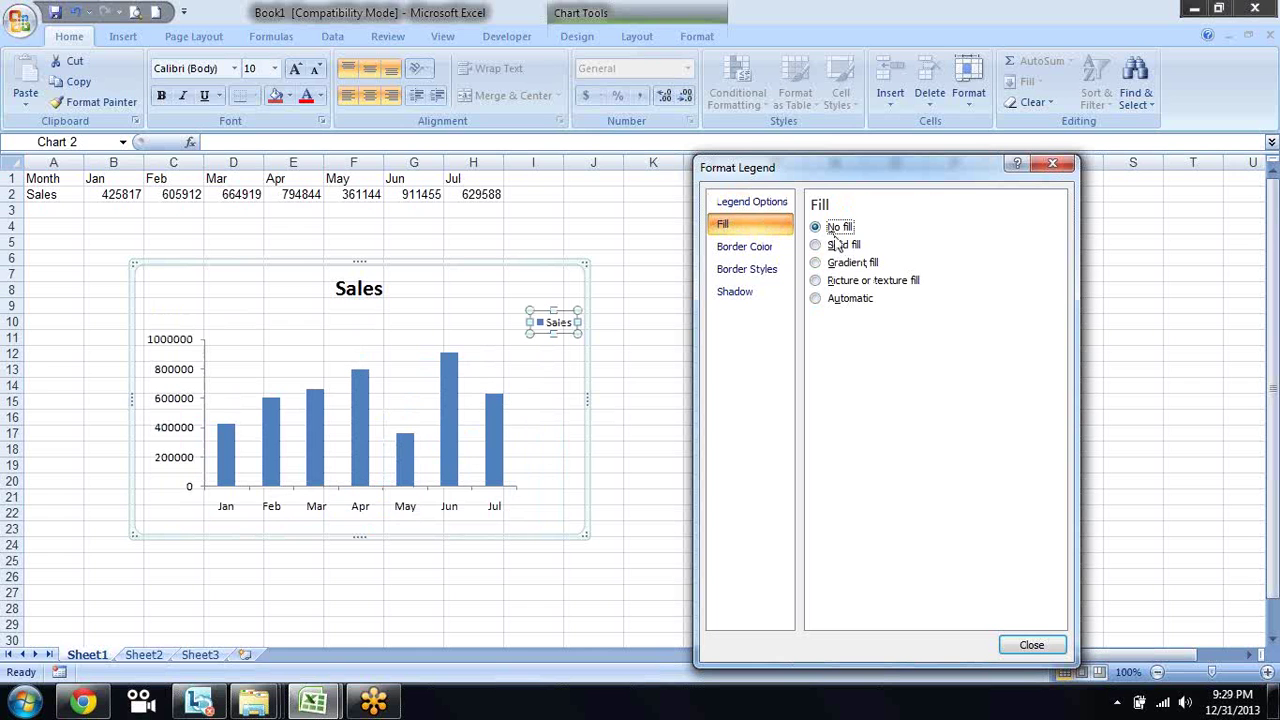
pyautogui.click(838, 245)
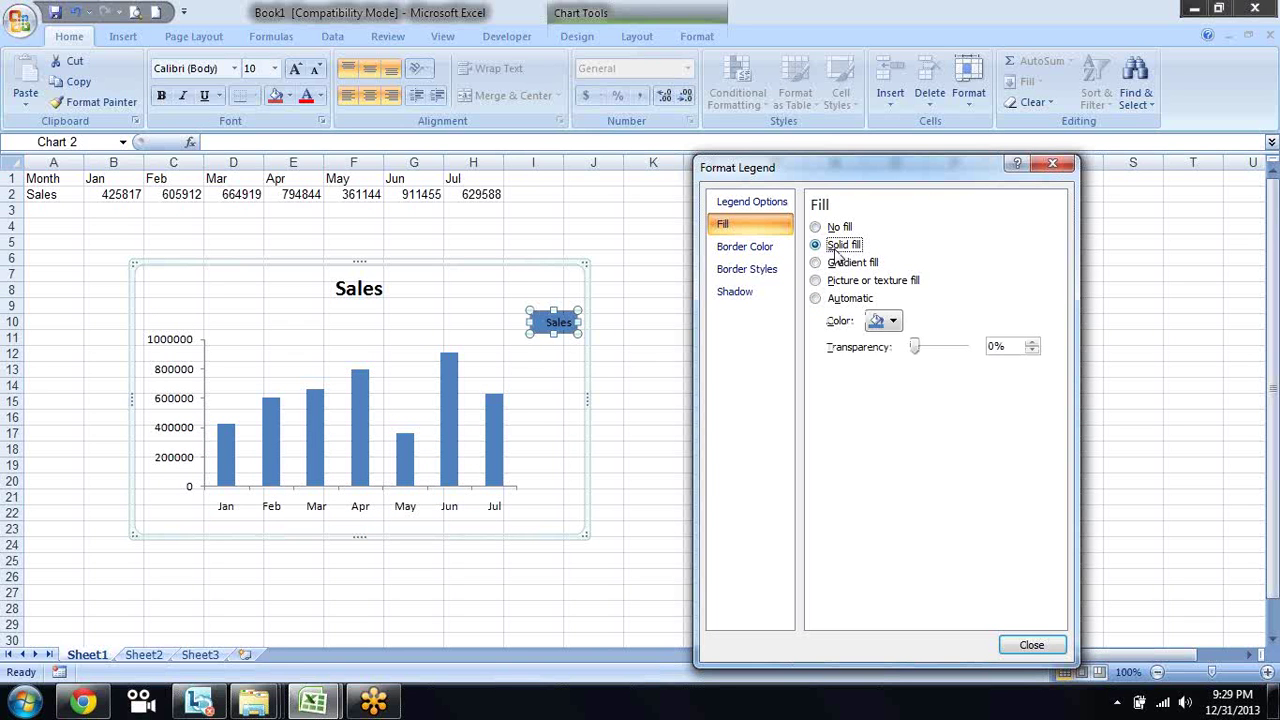
pyautogui.click(838, 263)
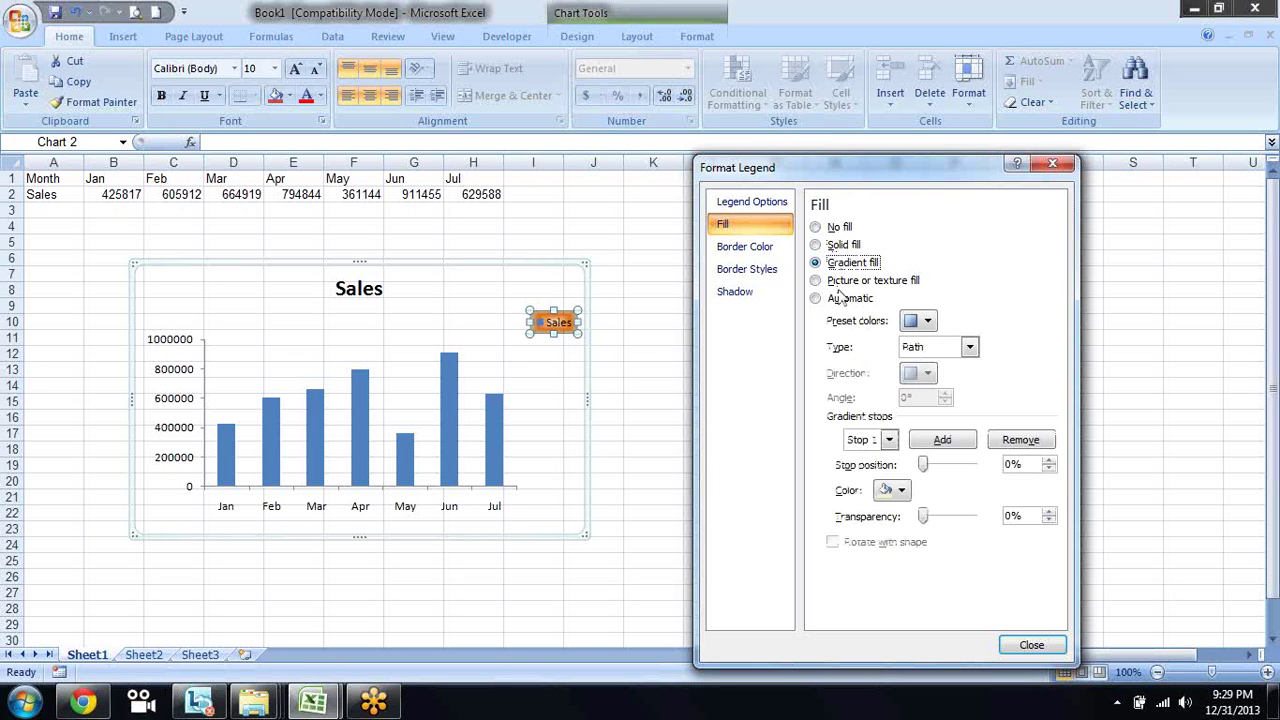
pyautogui.click(840, 281)
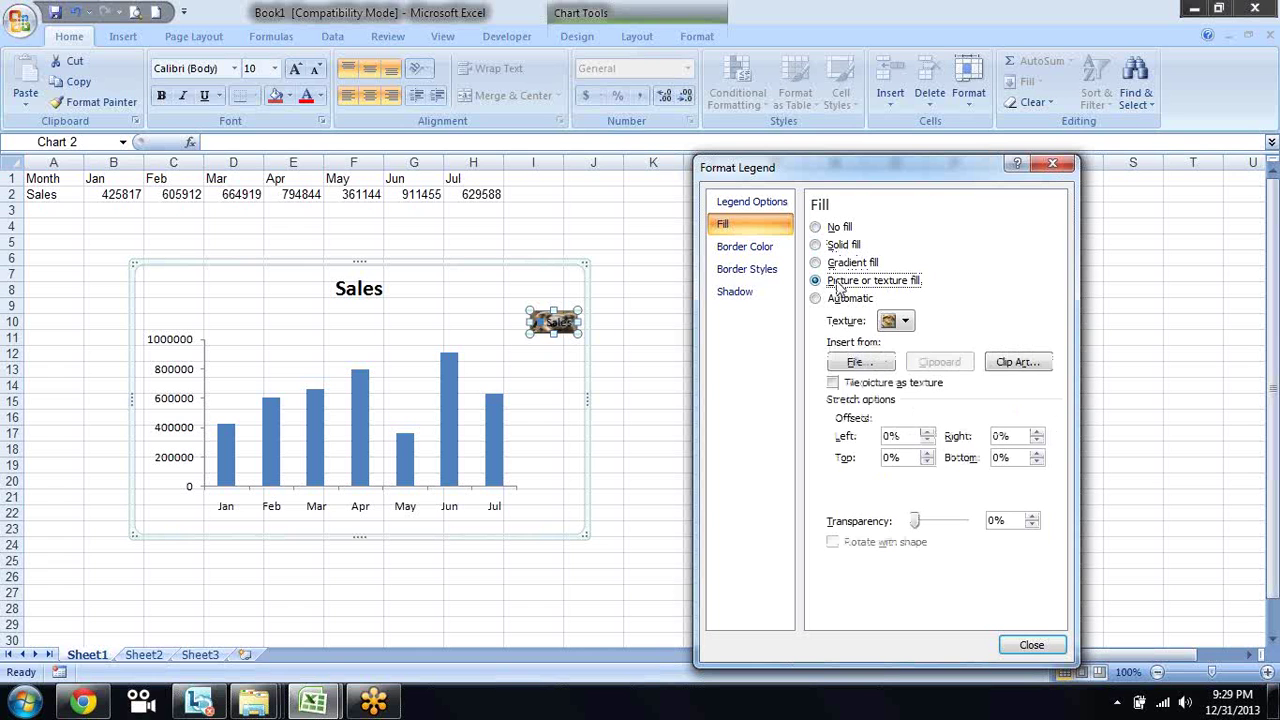
pyautogui.click(816, 228)
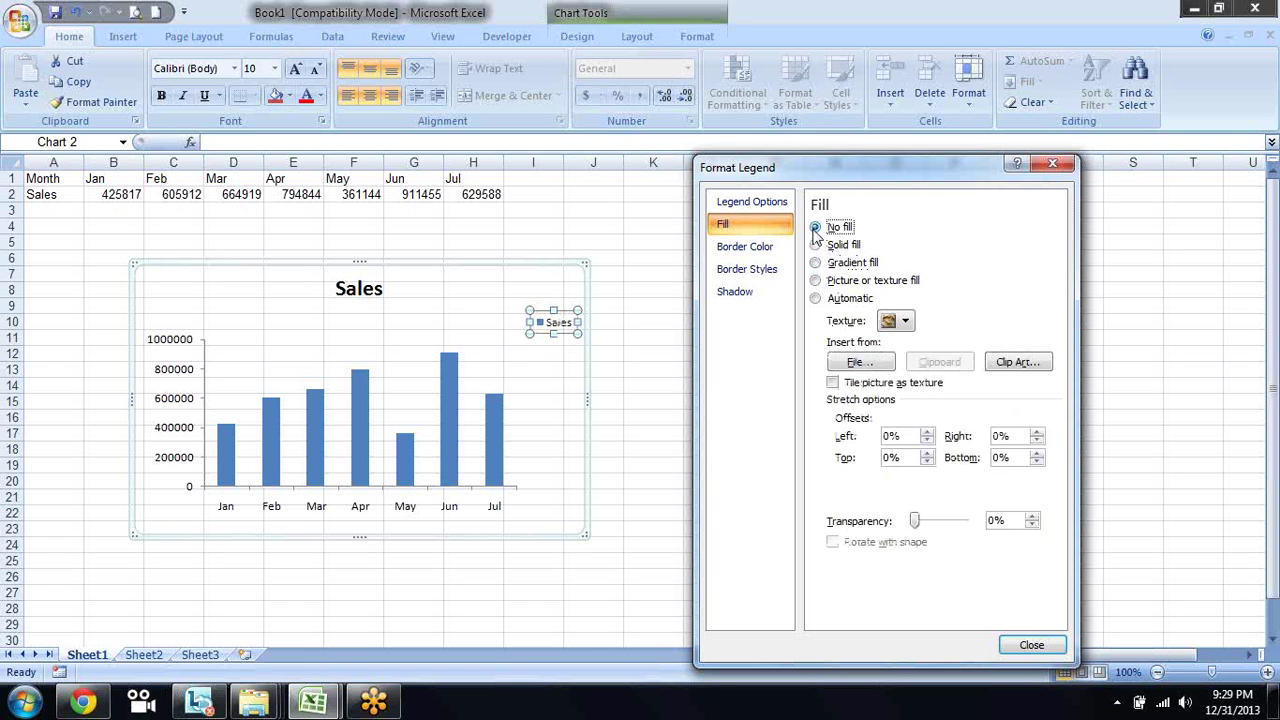
pyautogui.click(779, 258)
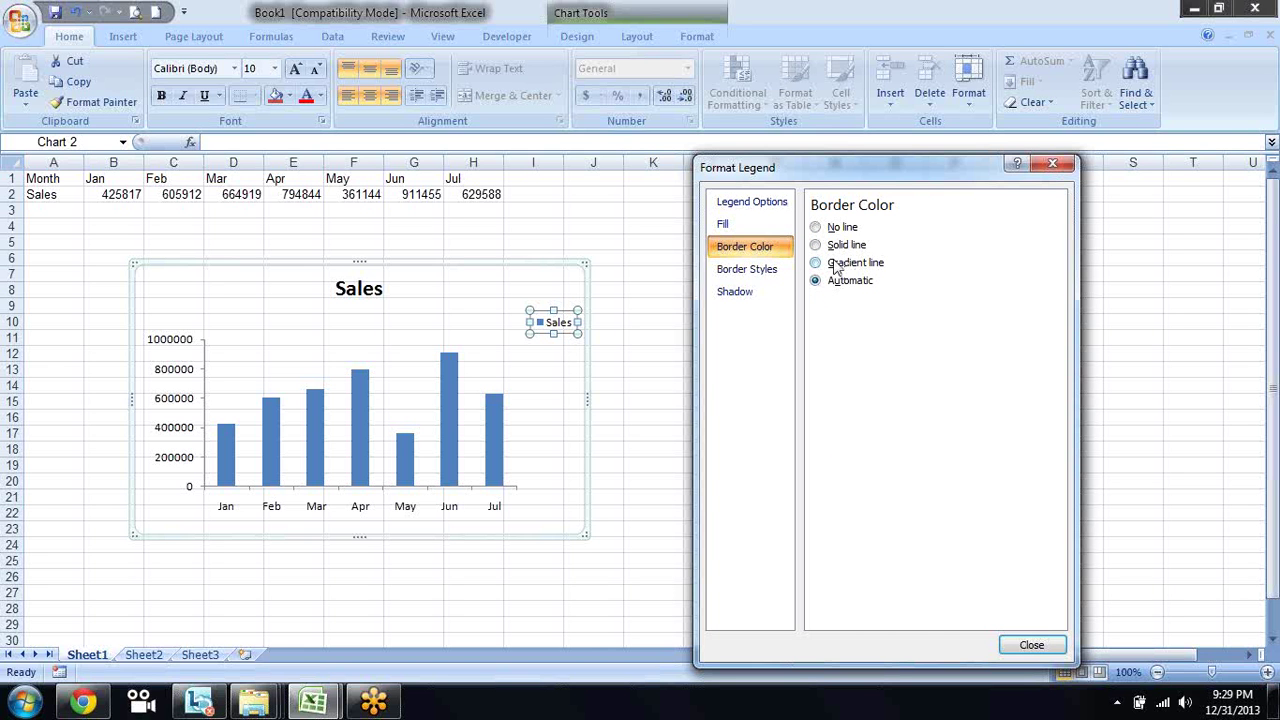
# Step: Give the legend a Solid line border, then reselect the legend
pyautogui.click(835, 266)
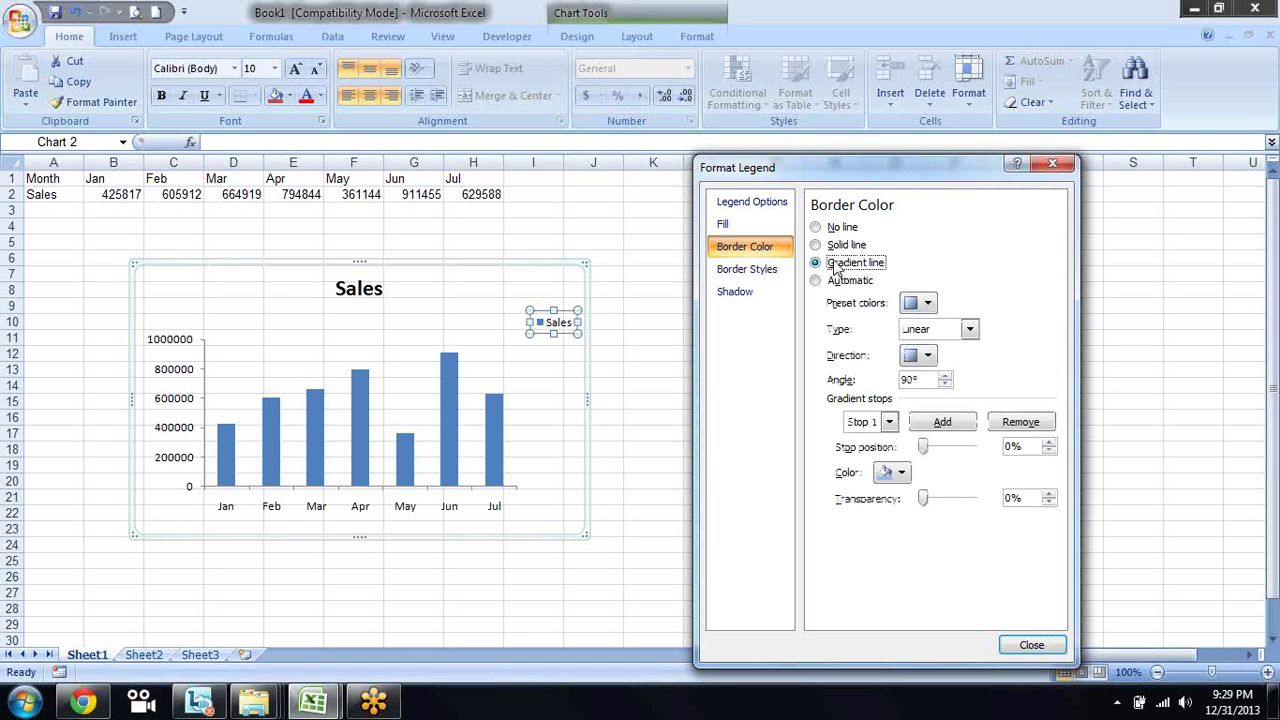
pyautogui.click(832, 246)
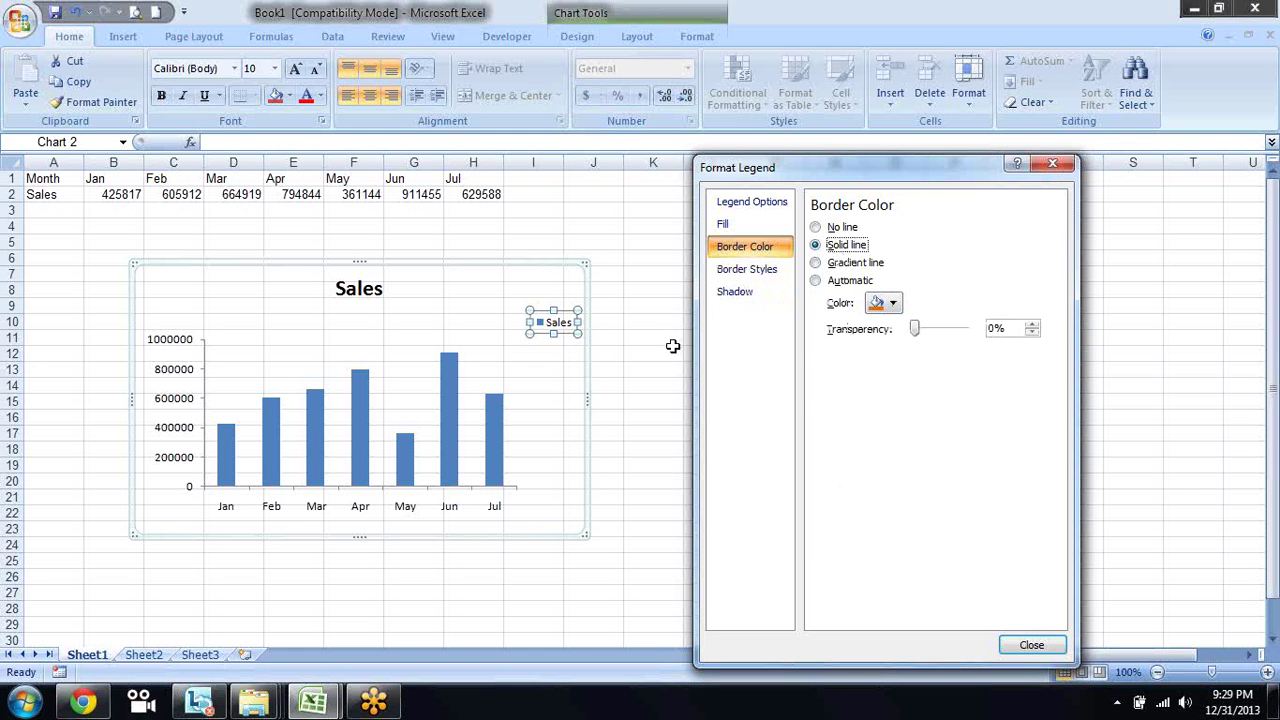
pyautogui.click(669, 348)
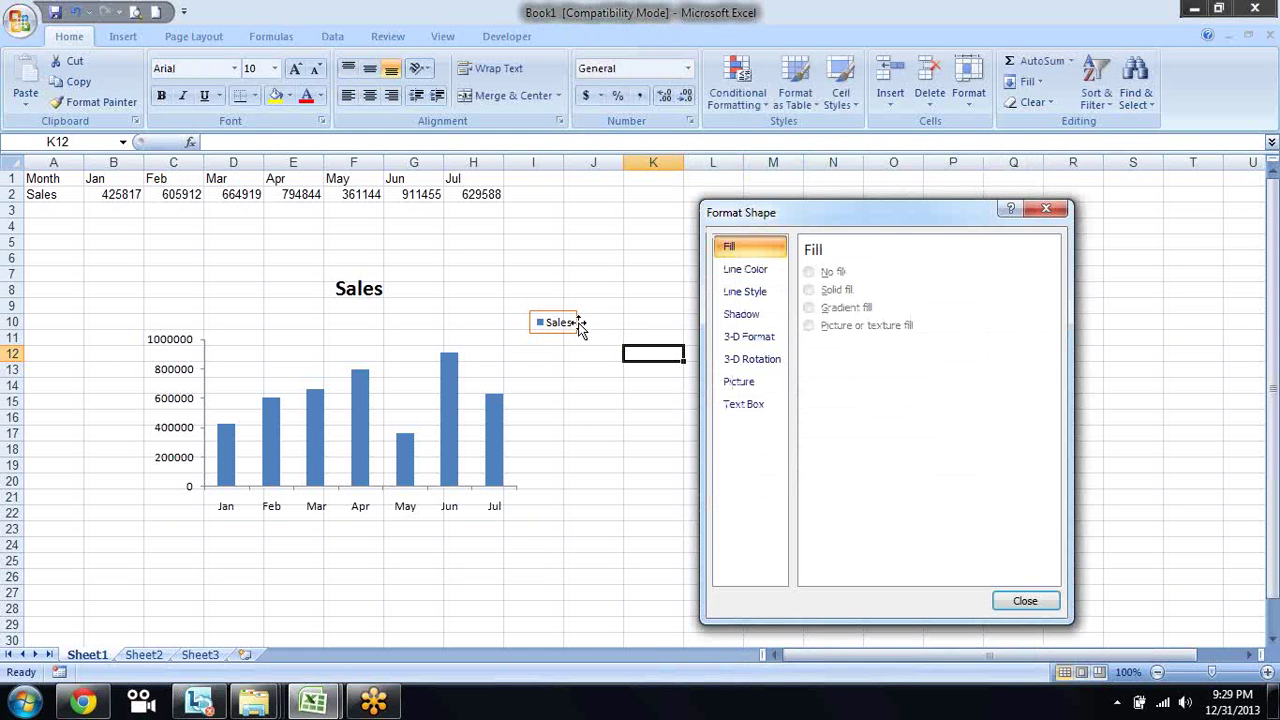
pyautogui.click(558, 327)
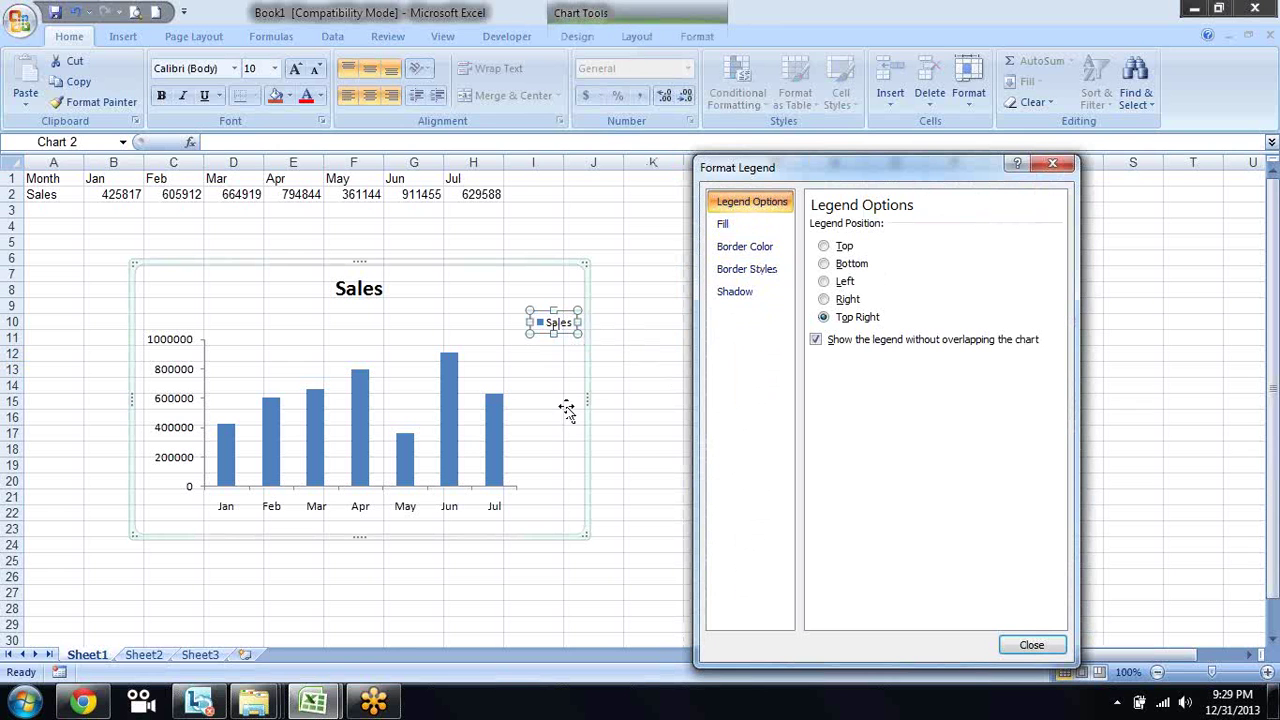
# Step: Set the month axis labels to Stacked text direction, keeping Middle Centered vertical alignment
pyautogui.click(448, 516)
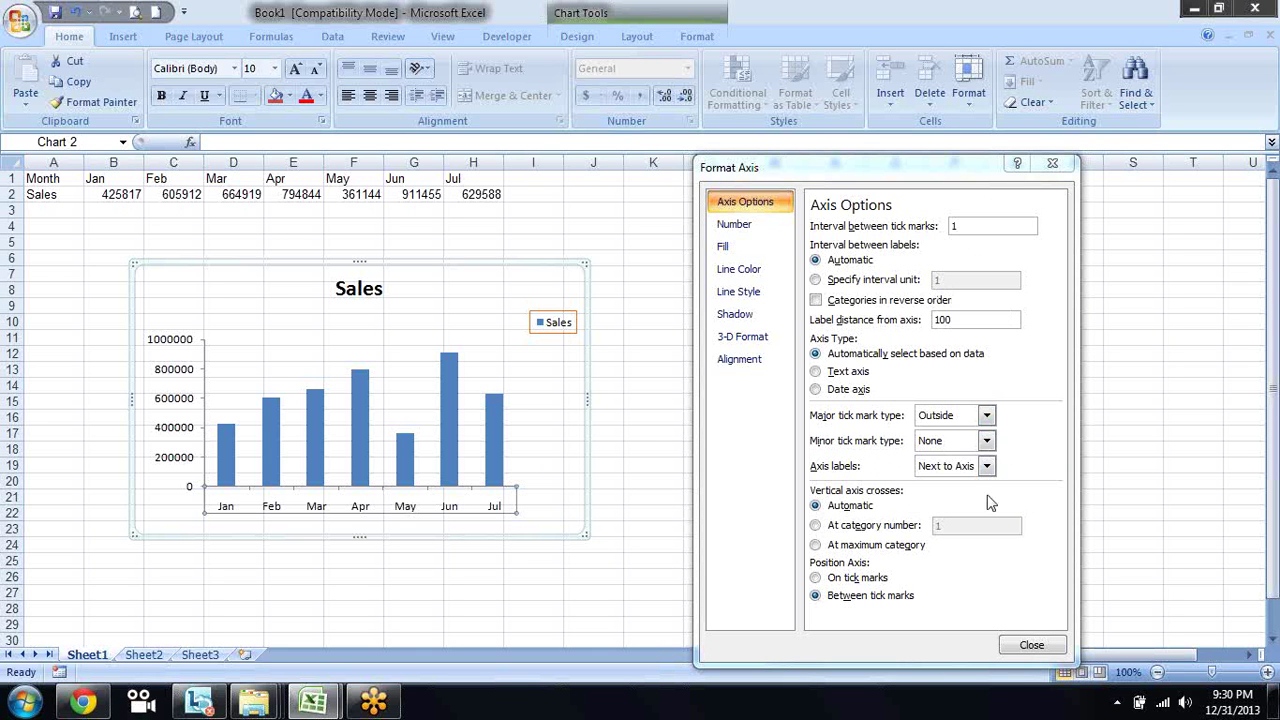
pyautogui.click(760, 362)
pyautogui.click(986, 250)
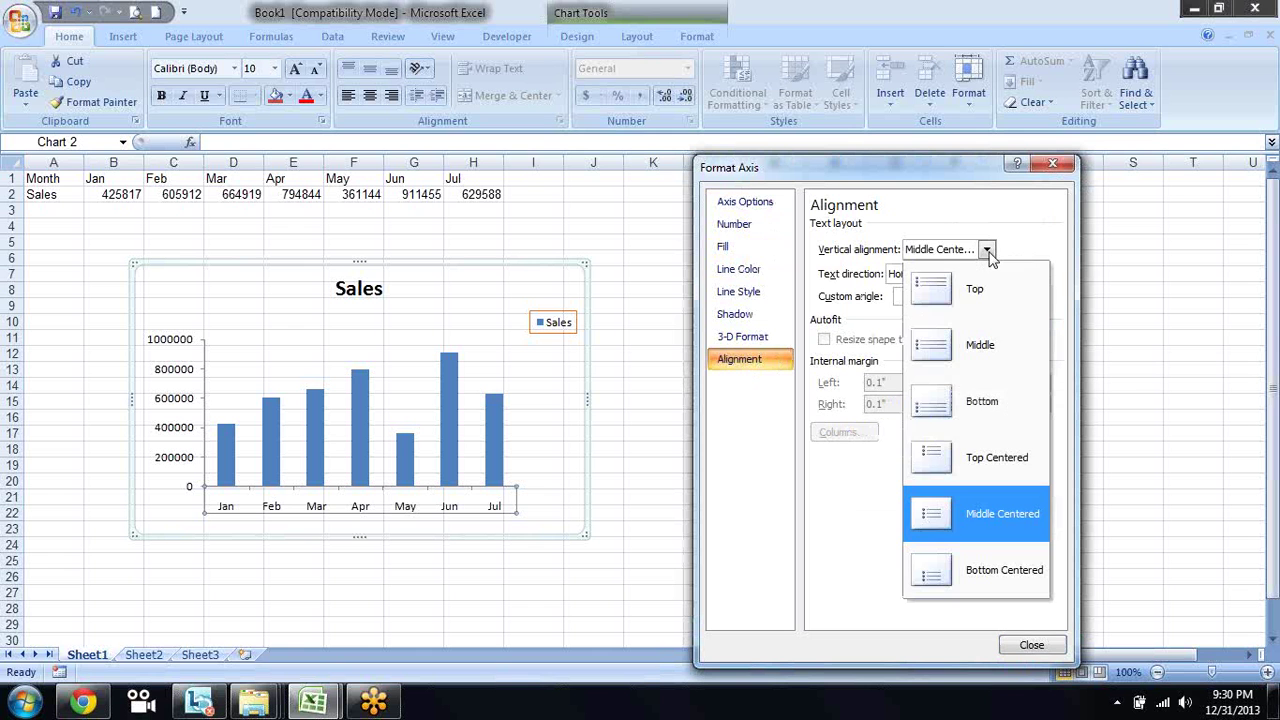
pyautogui.click(986, 250)
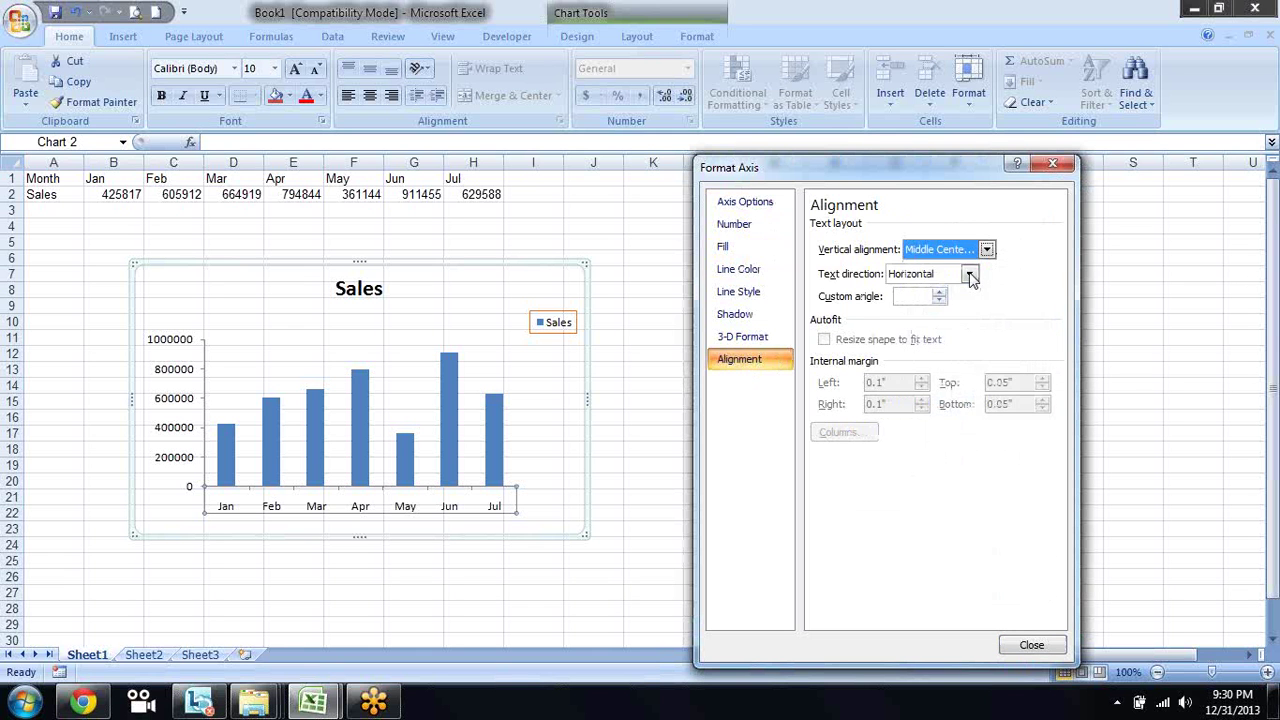
pyautogui.click(969, 275)
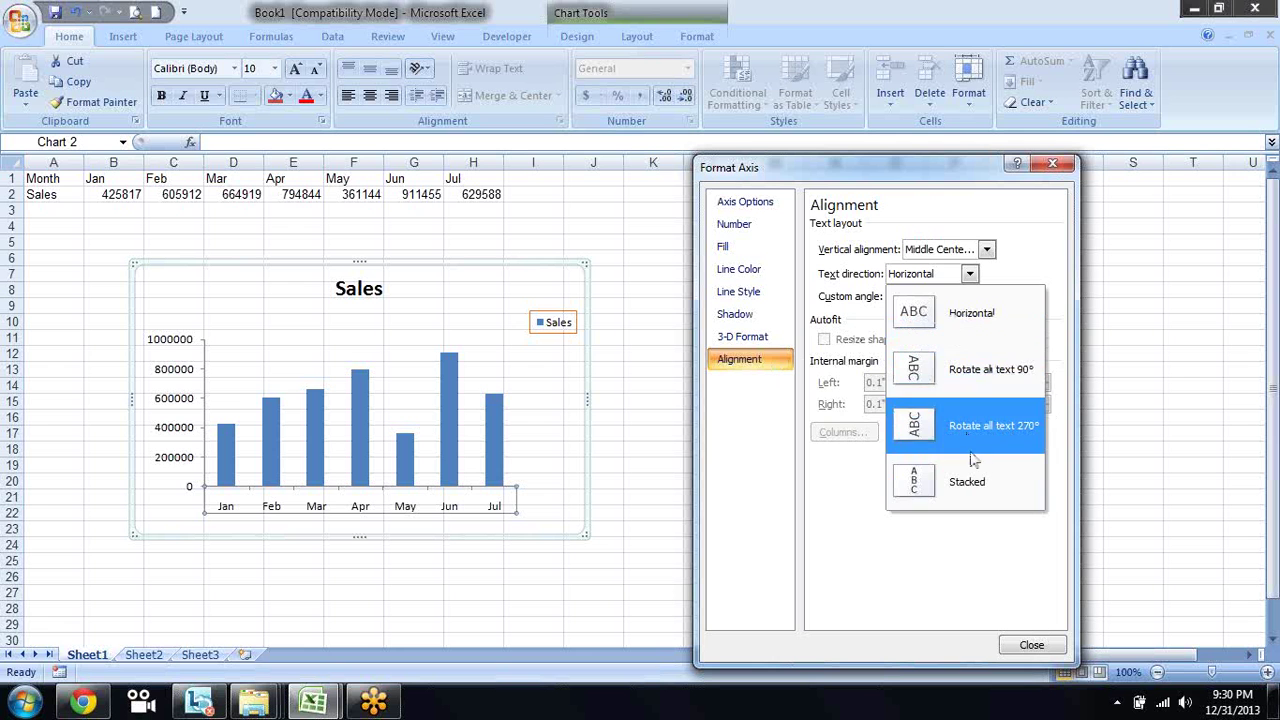
pyautogui.click(962, 503)
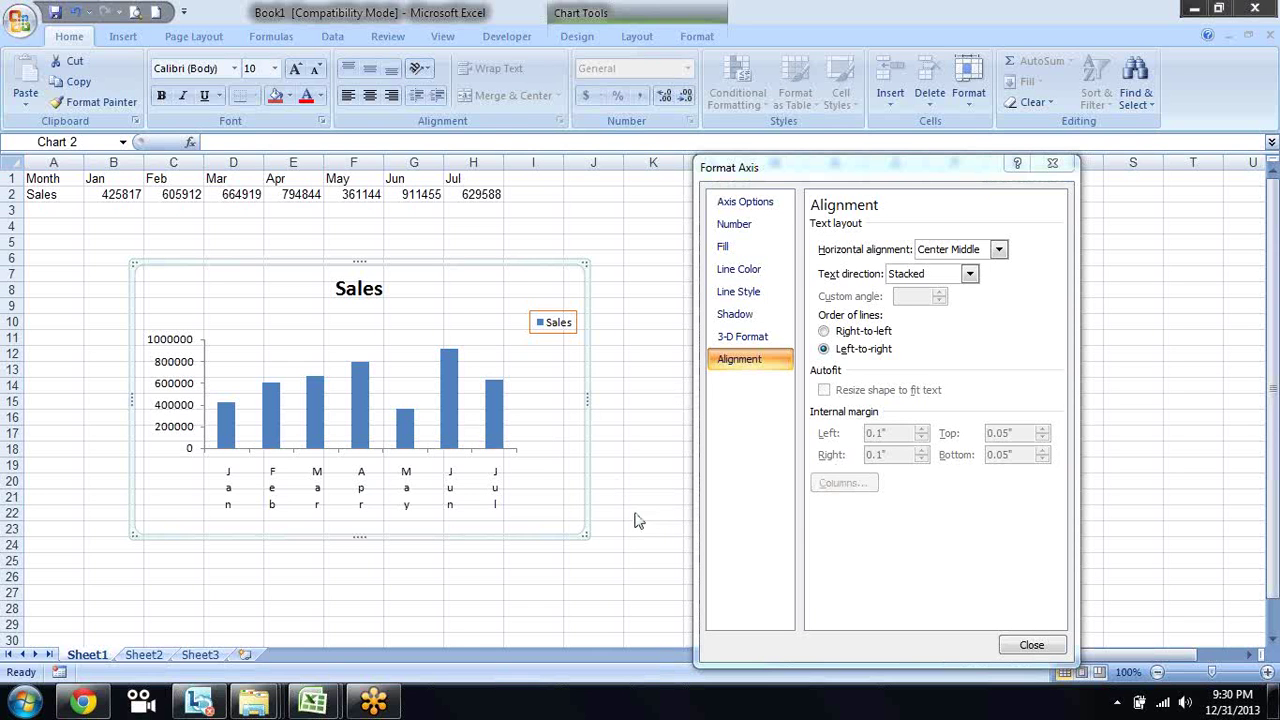
pyautogui.click(490, 402)
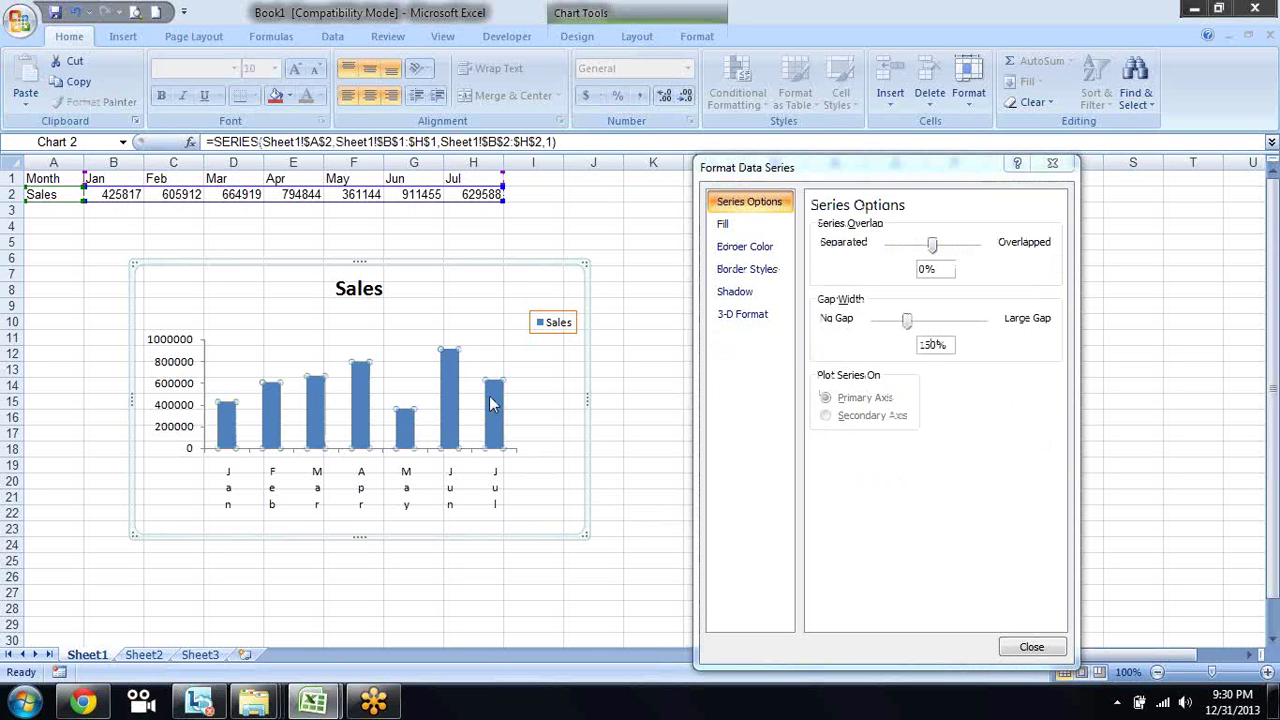
# Step: Select the Sales series and the Jul column, then dismiss their options and deselect
pyautogui.press('Escape')
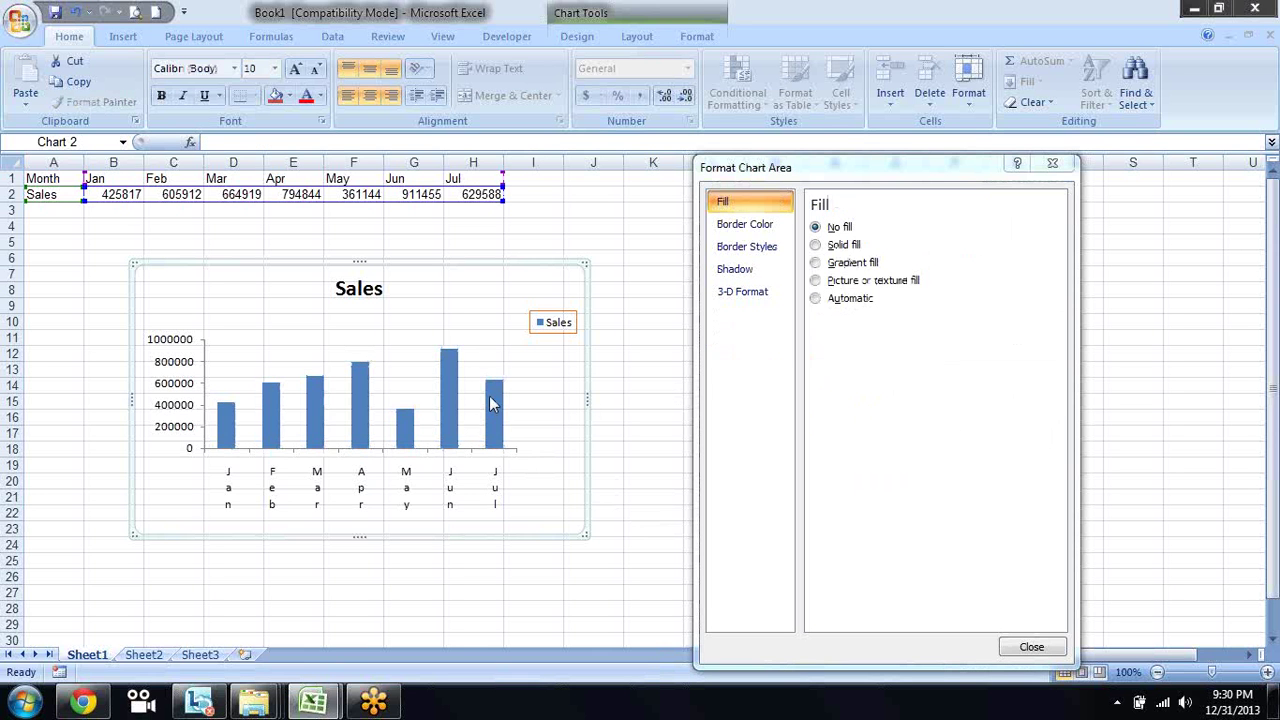
pyautogui.press('Escape')
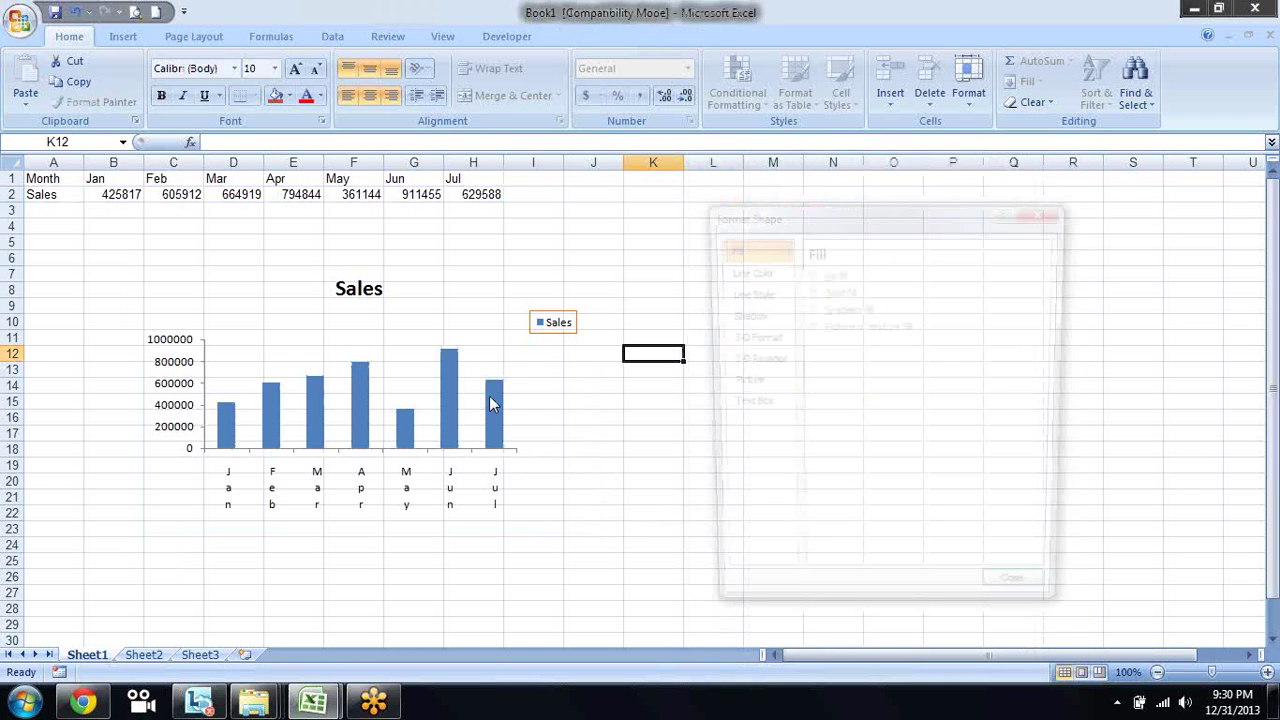
pyautogui.click(490, 402)
pyautogui.click(490, 402)
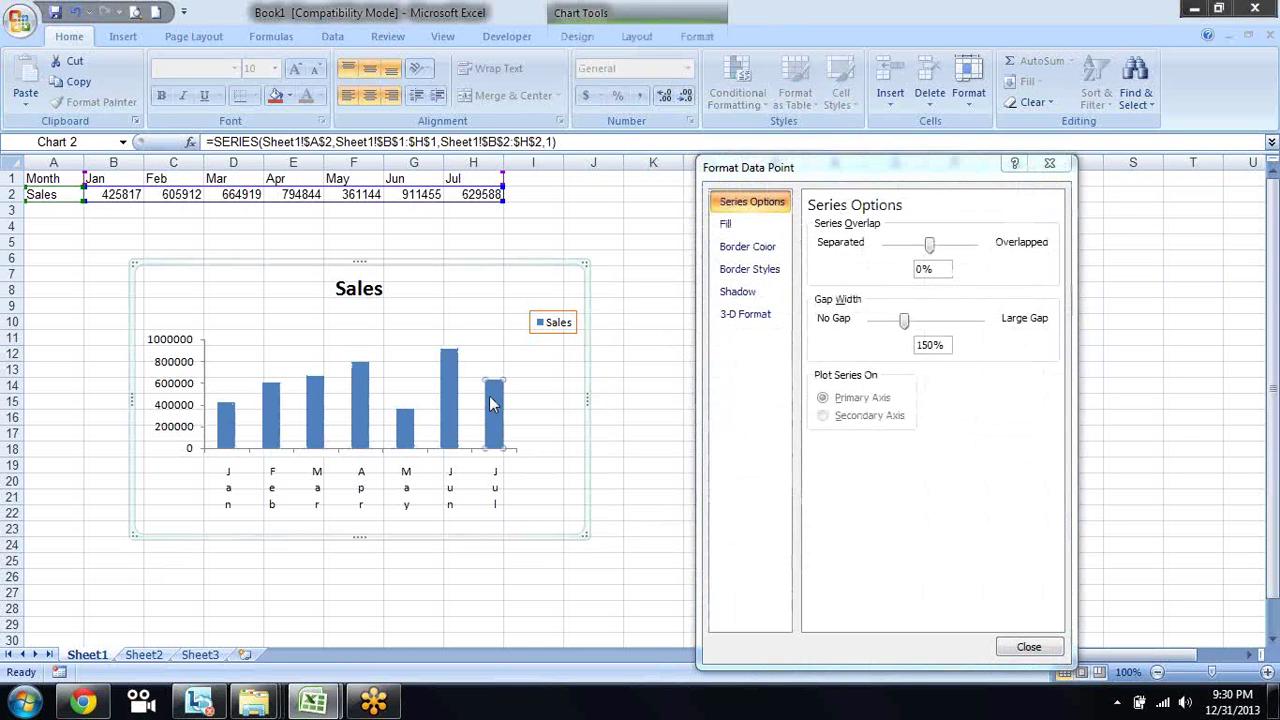
pyautogui.rightClick(490, 402)
pyautogui.press('Escape')
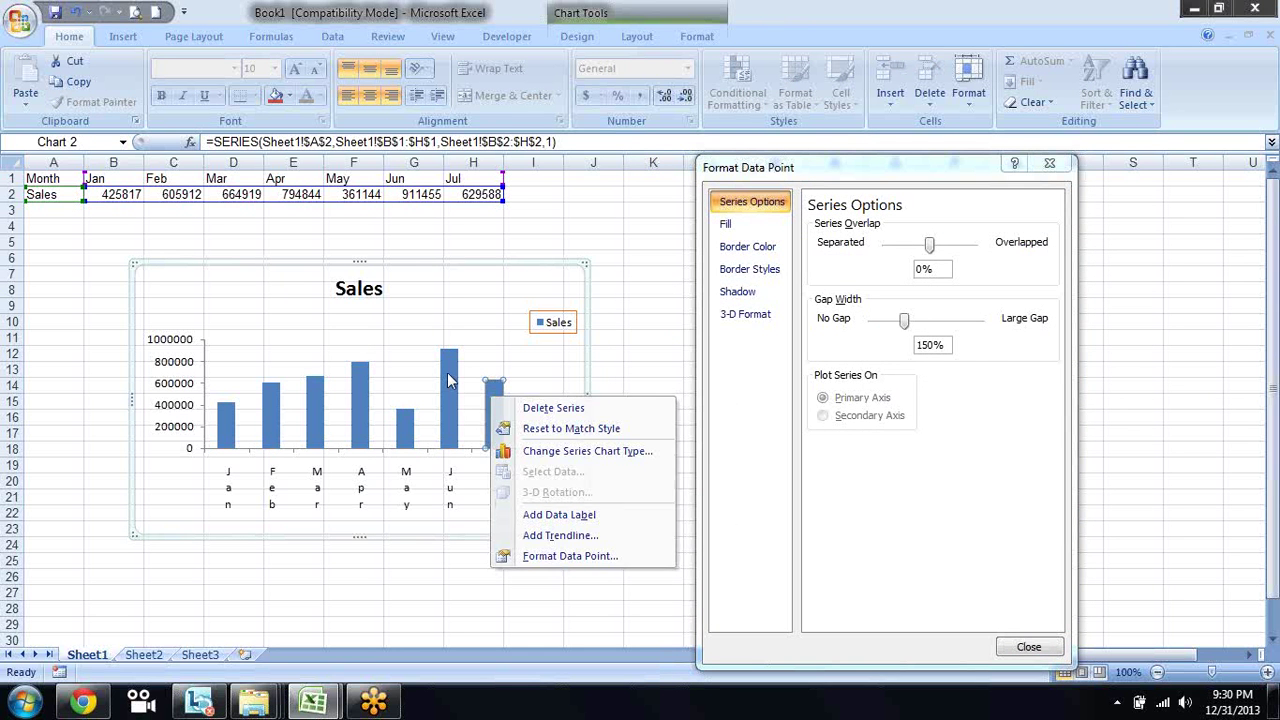
pyautogui.press('Escape')
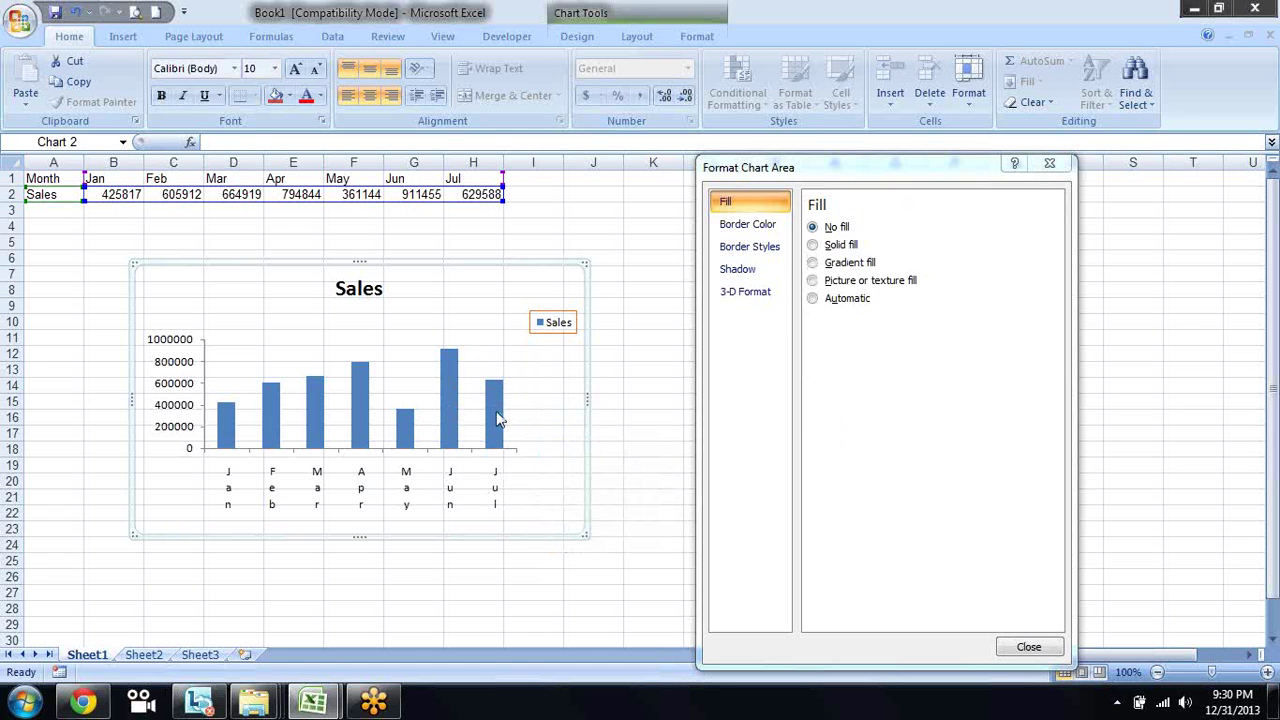
# Step: Reselect the series, Jul column and plot area, then return to the sheet and pick the Sales series
pyautogui.click(500, 415)
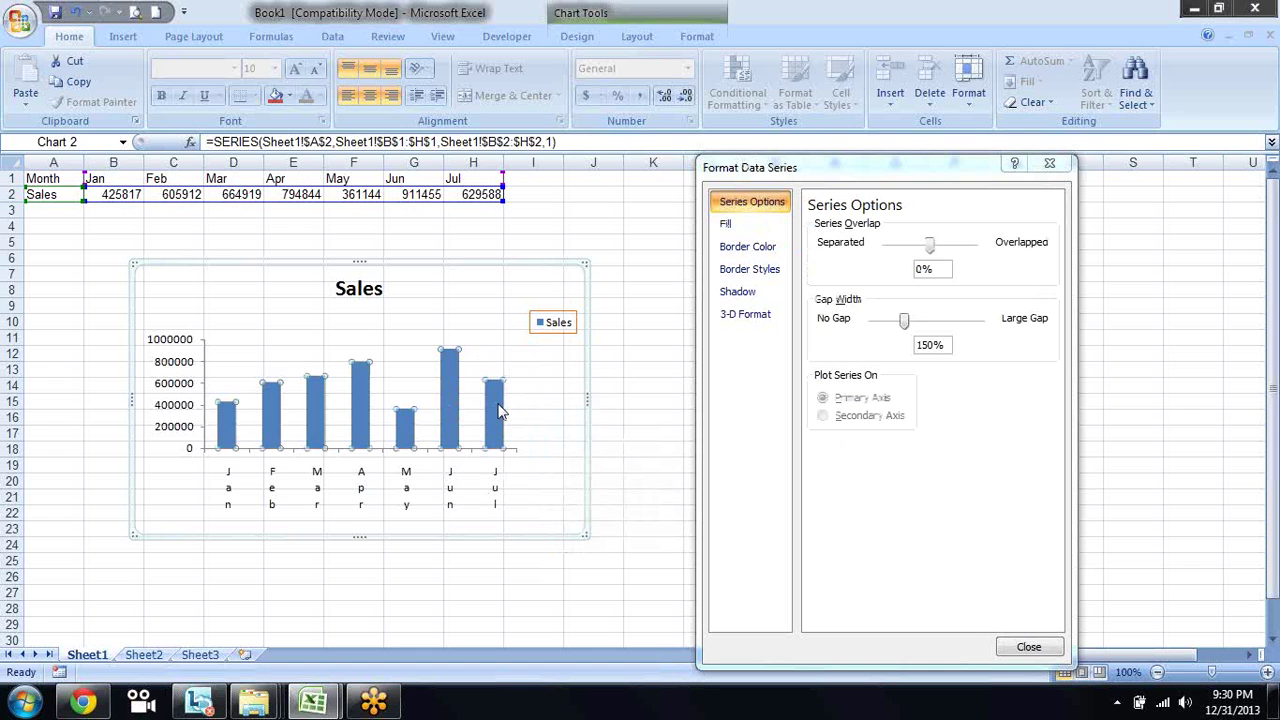
pyautogui.click(500, 410)
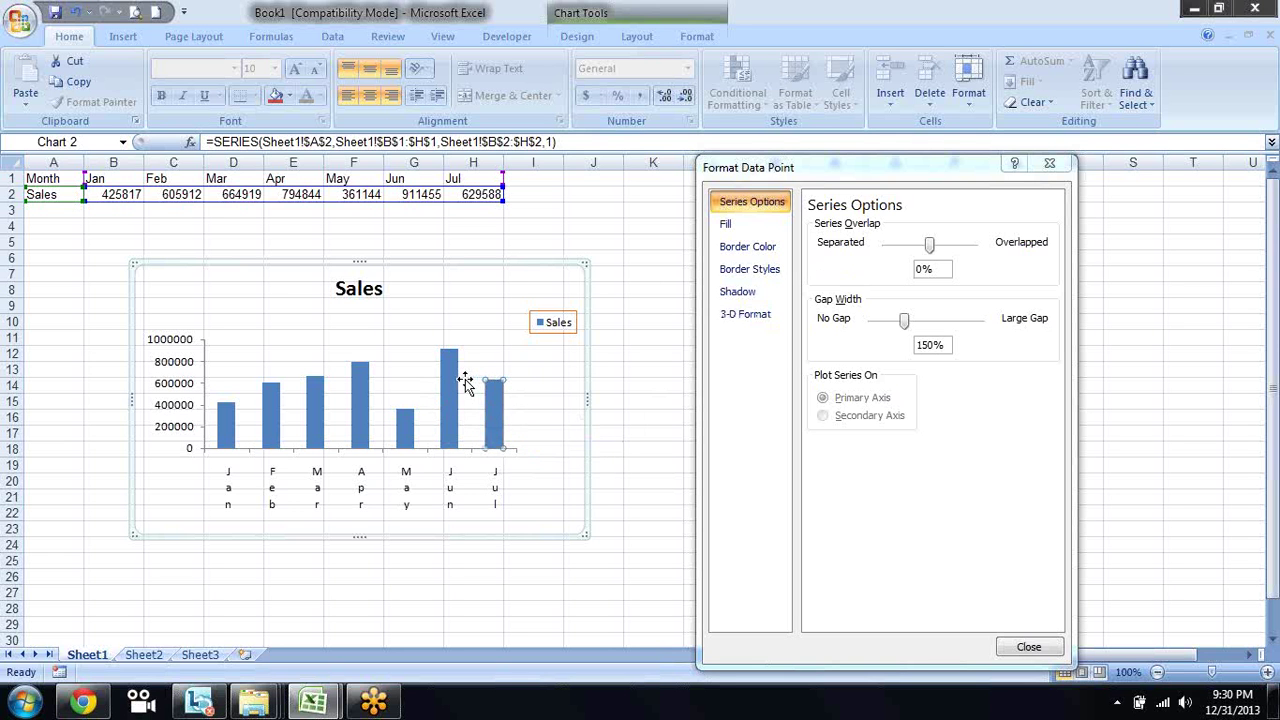
pyautogui.click(465, 380)
pyautogui.click(465, 379)
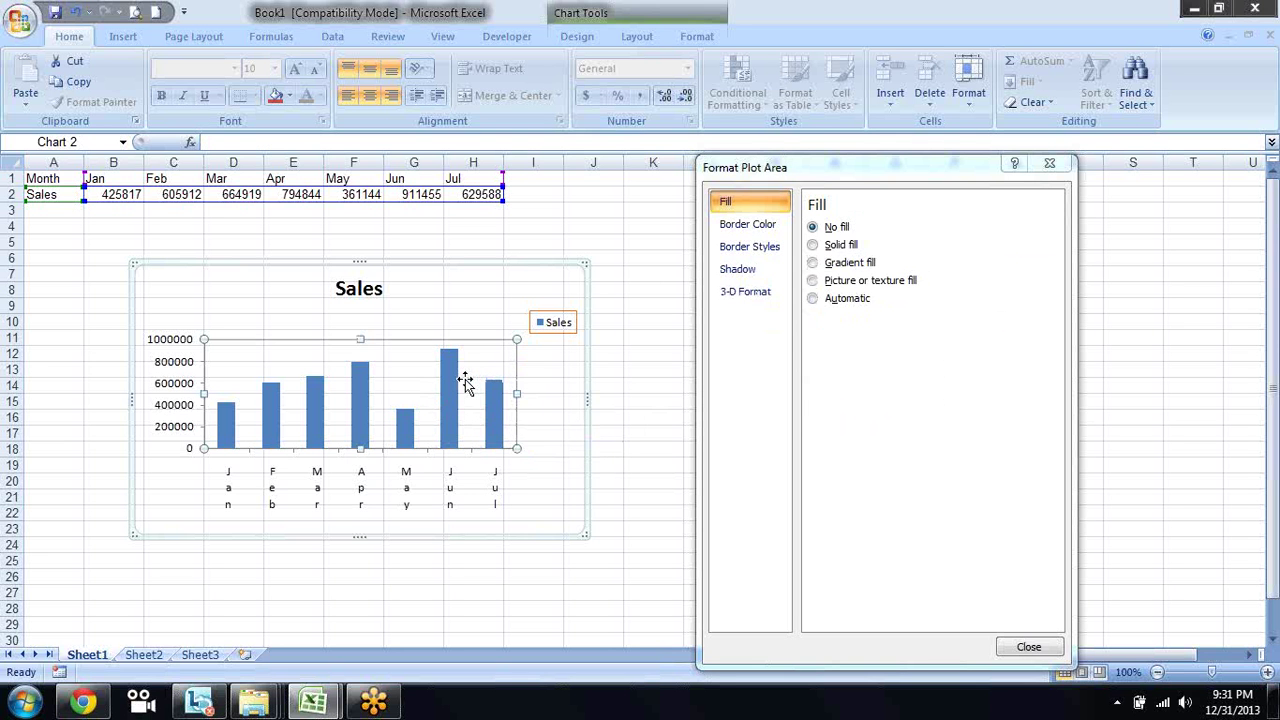
pyautogui.press('Escape')
pyautogui.press('Escape')
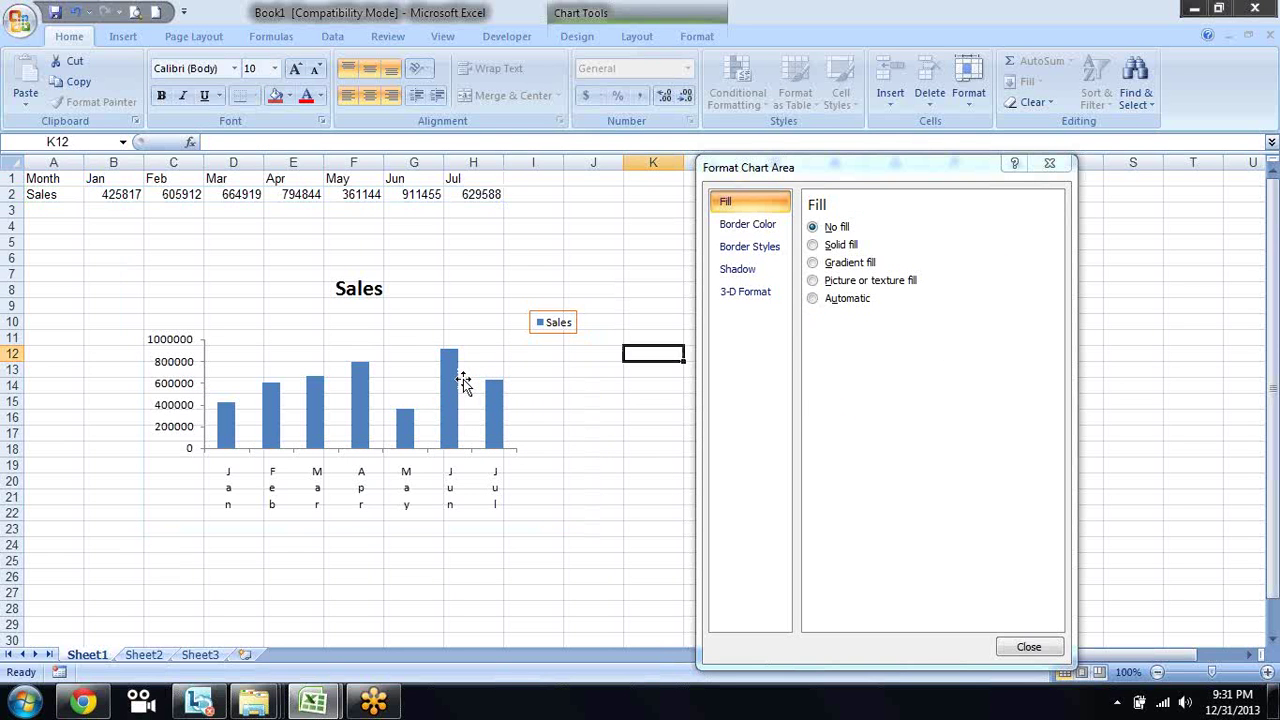
pyautogui.press('Escape')
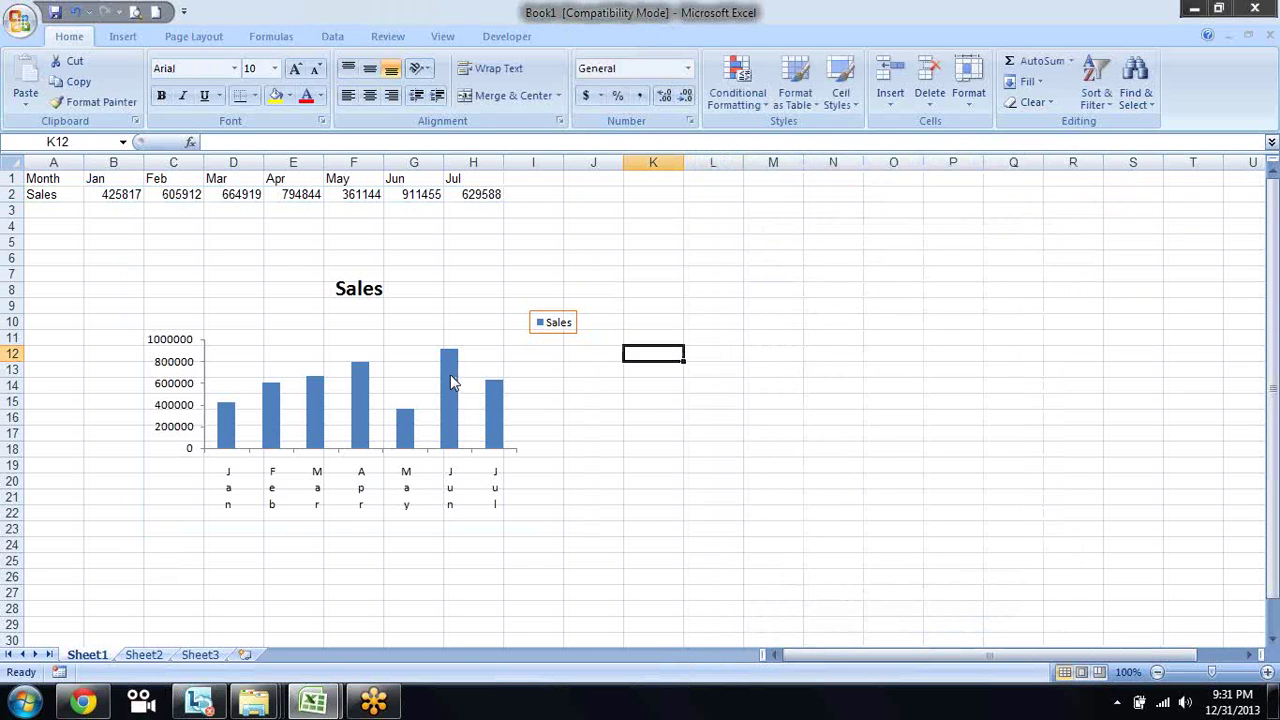
pyautogui.click(450, 378)
# Step: Add data labels showing each month's value (425817 through 629588) above the Sales columns
pyautogui.rightClick(450, 380)
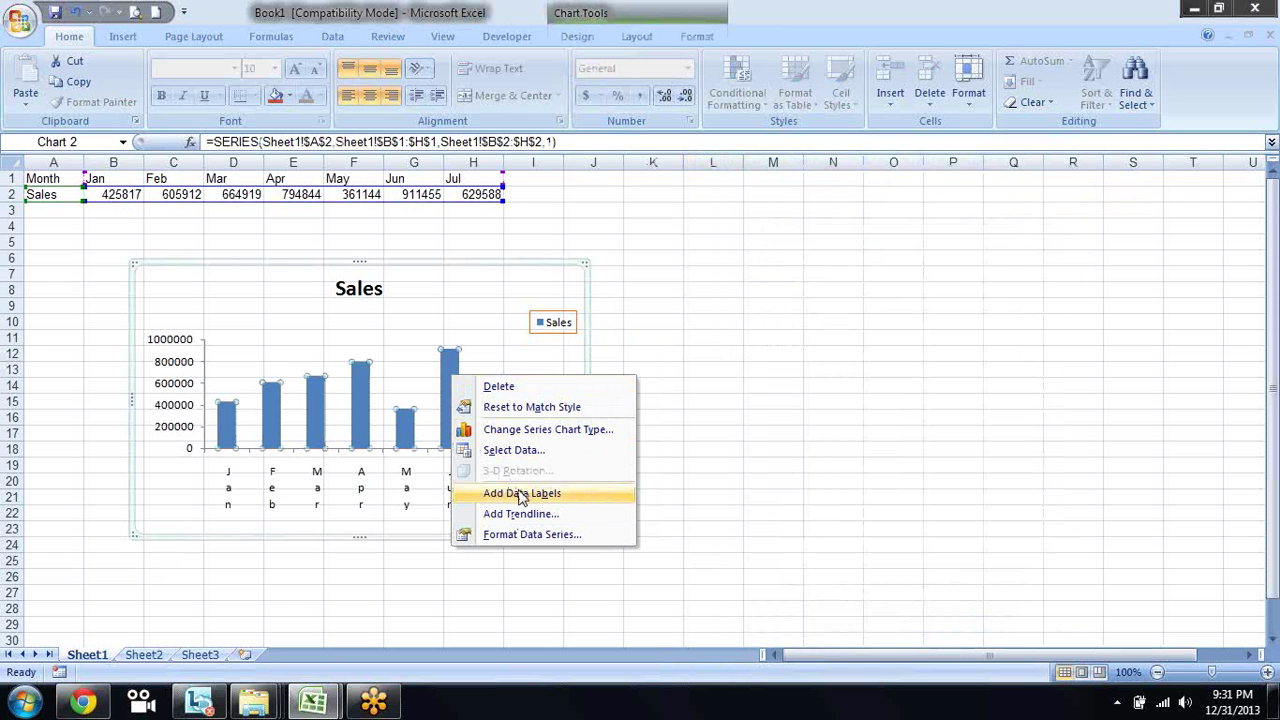
pyautogui.click(521, 494)
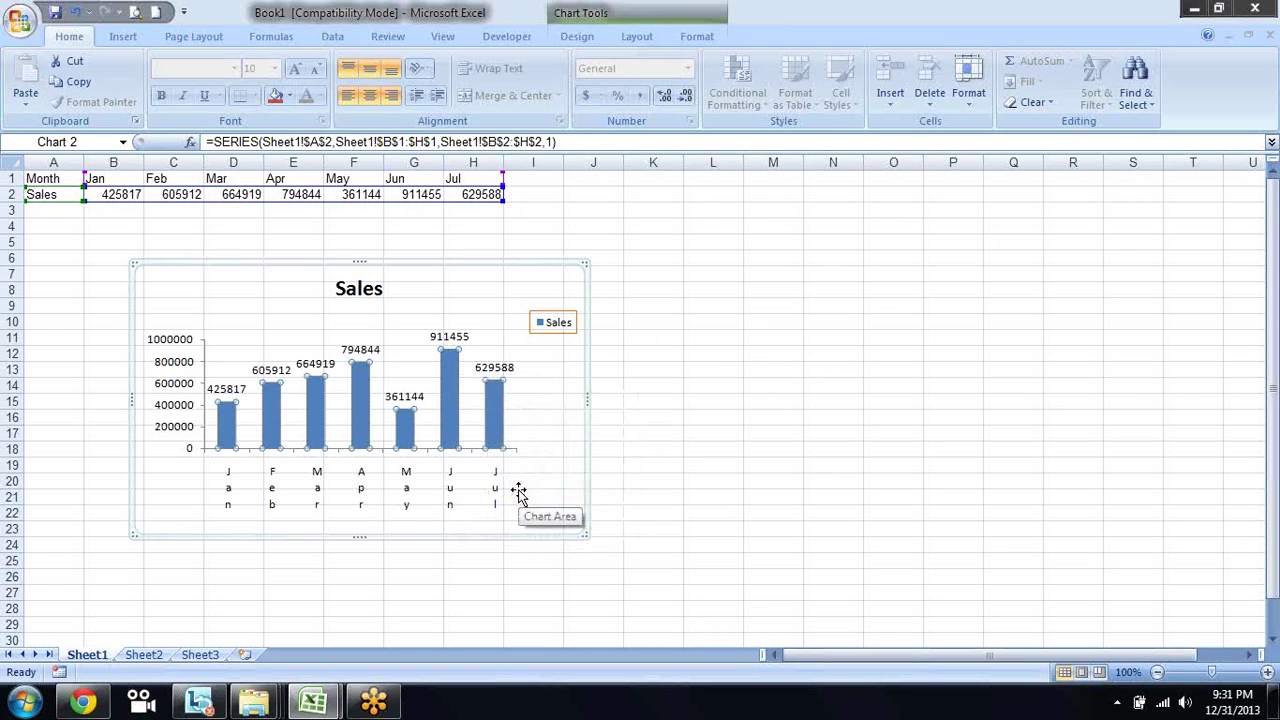
pyautogui.click(463, 336)
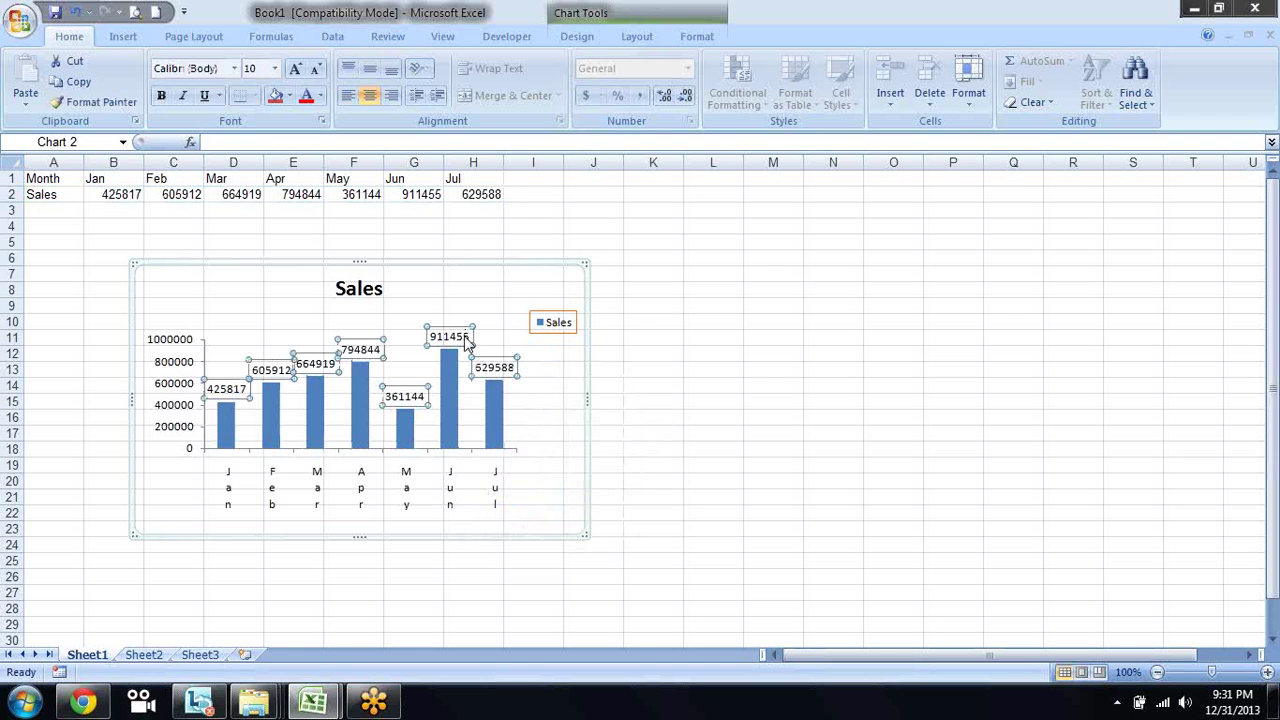
pyautogui.rightClick(464, 336)
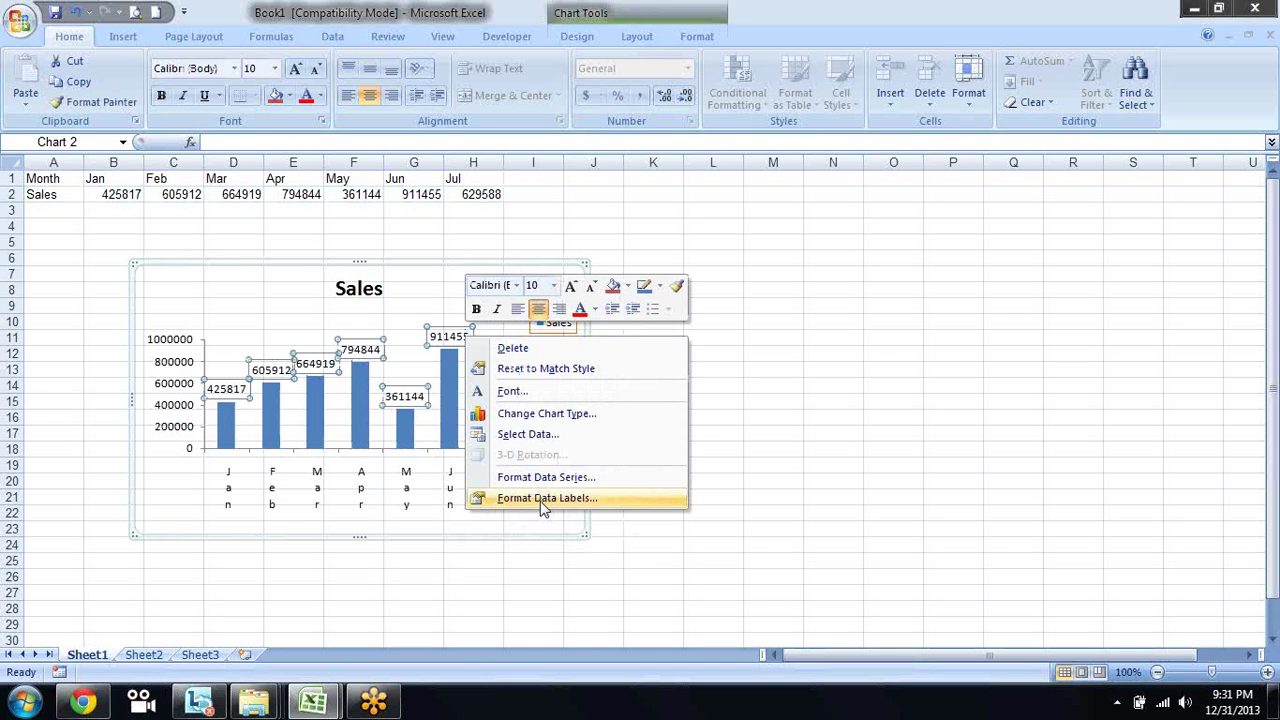
# Step: Keep the data labels value-only, without series or category names, and set Label Position to Center
pyautogui.click(634, 496)
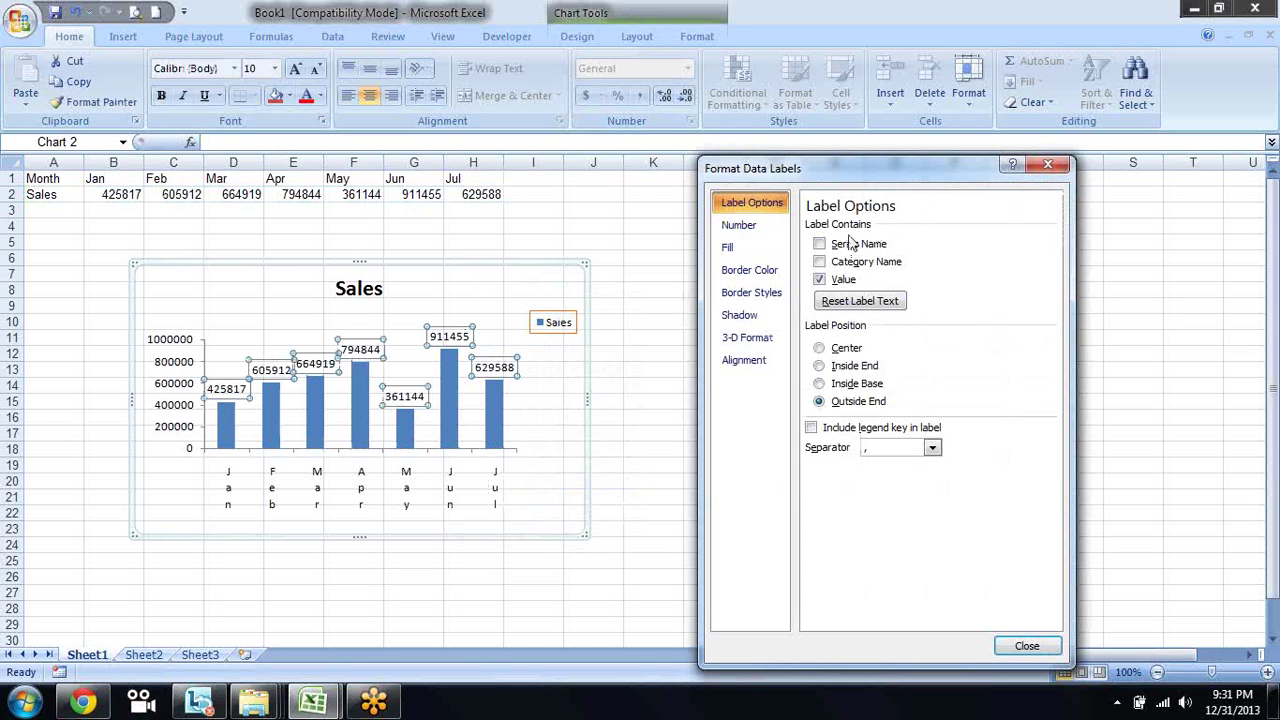
pyautogui.click(829, 253)
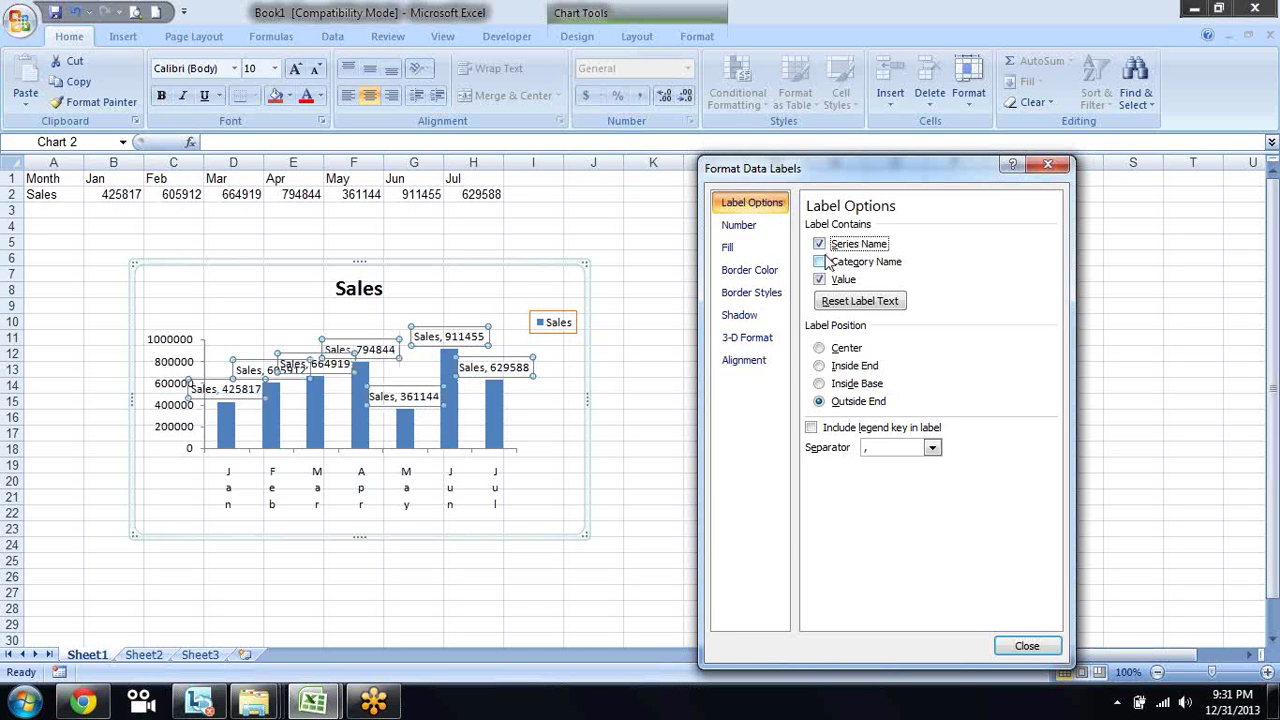
pyautogui.click(821, 262)
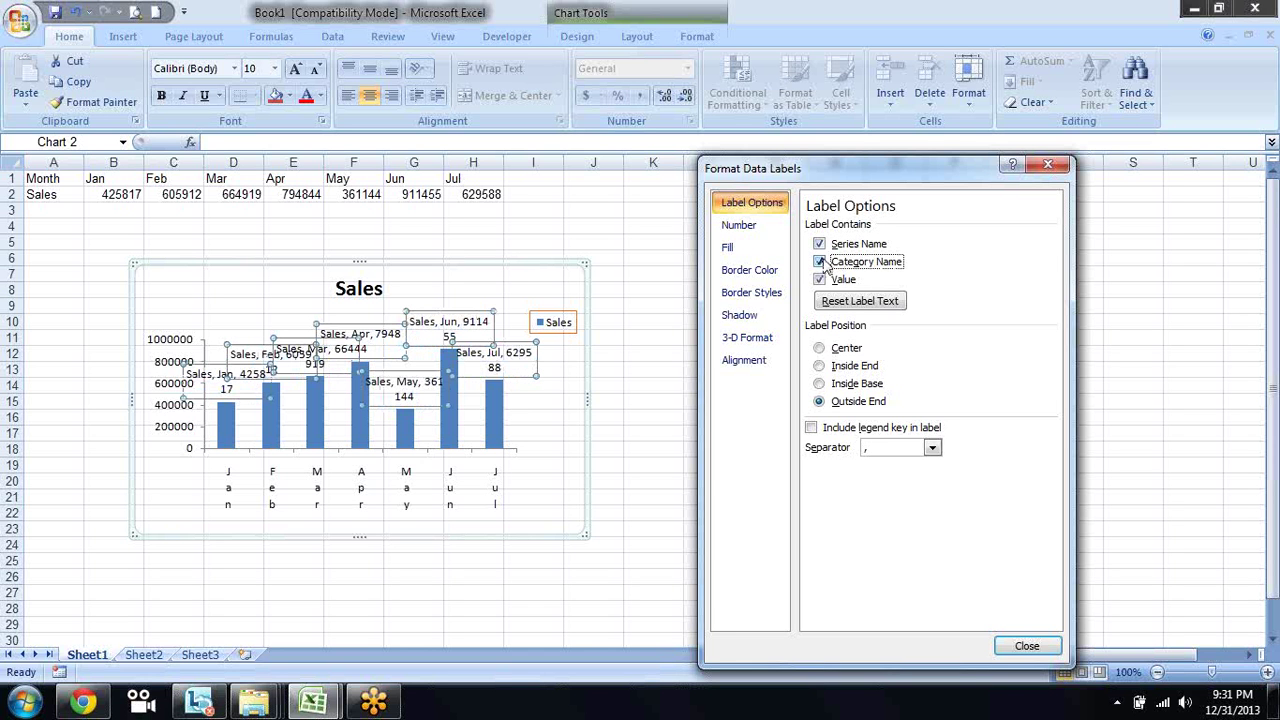
pyautogui.click(821, 262)
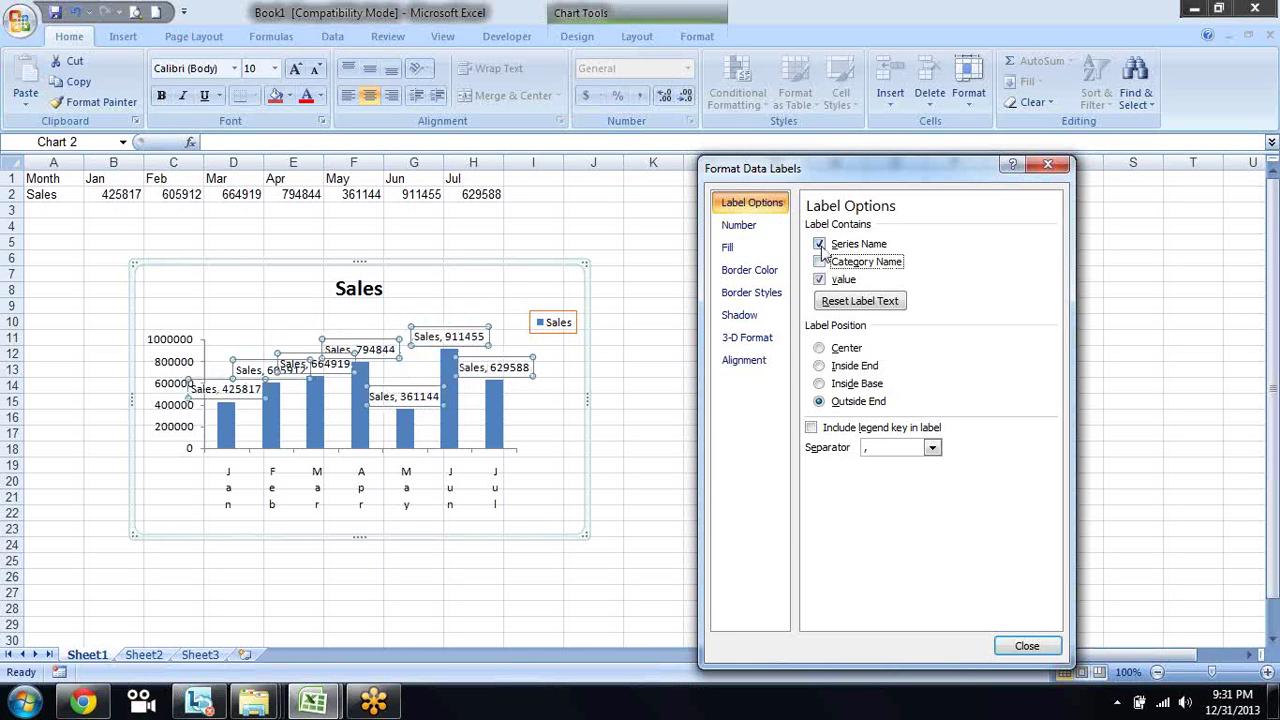
pyautogui.click(821, 245)
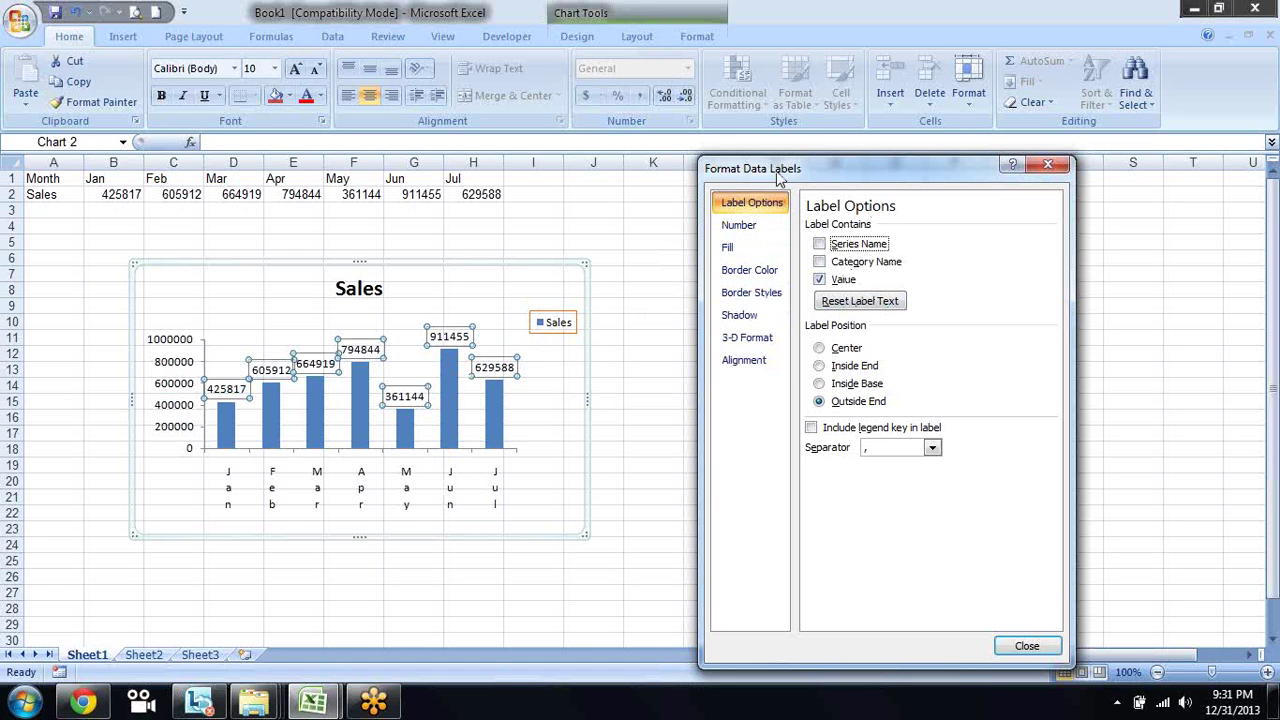
pyautogui.click(828, 350)
pyautogui.click(748, 360)
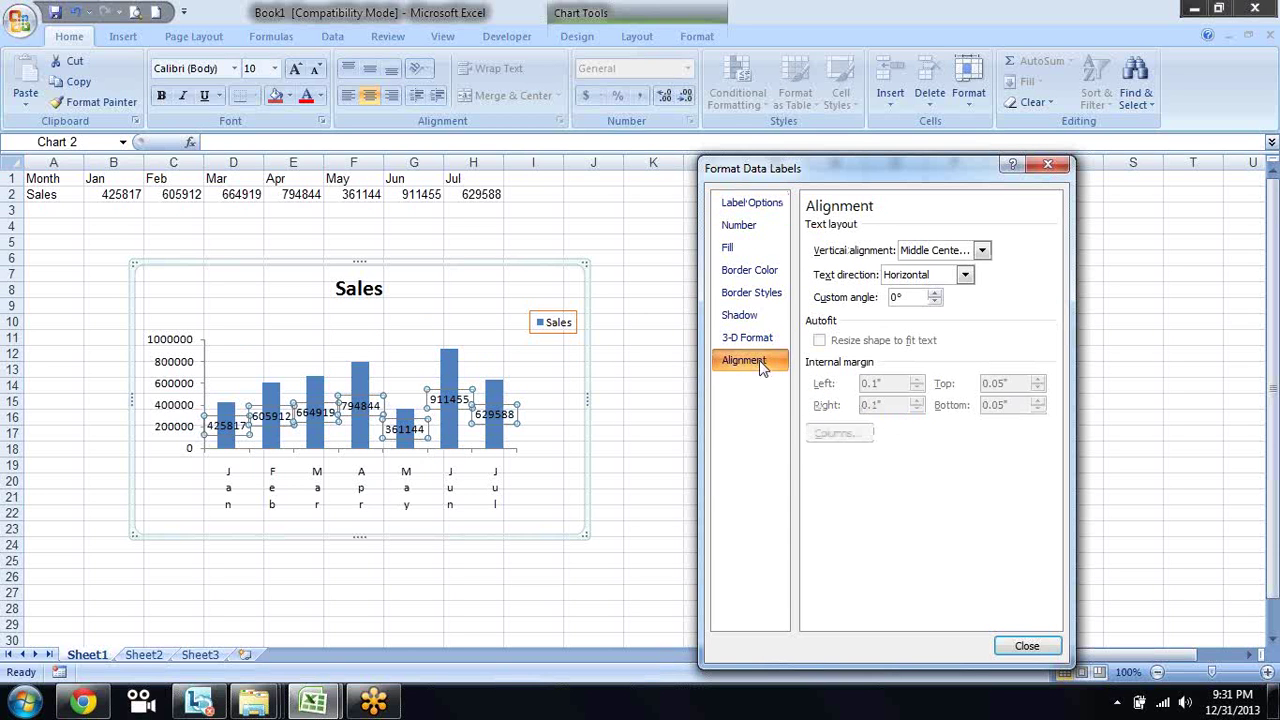
# Step: Rotate the data labels to vertical text with Center alignment, then show their Number options
pyautogui.click(965, 276)
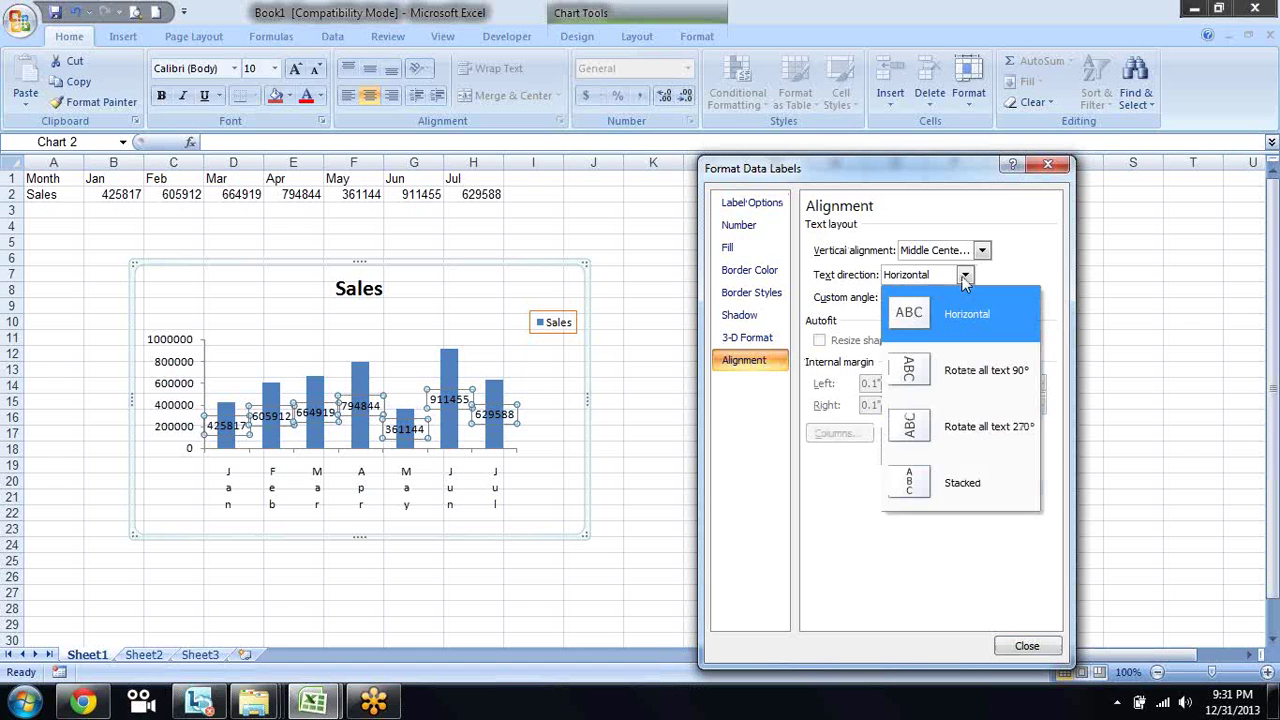
pyautogui.click(942, 418)
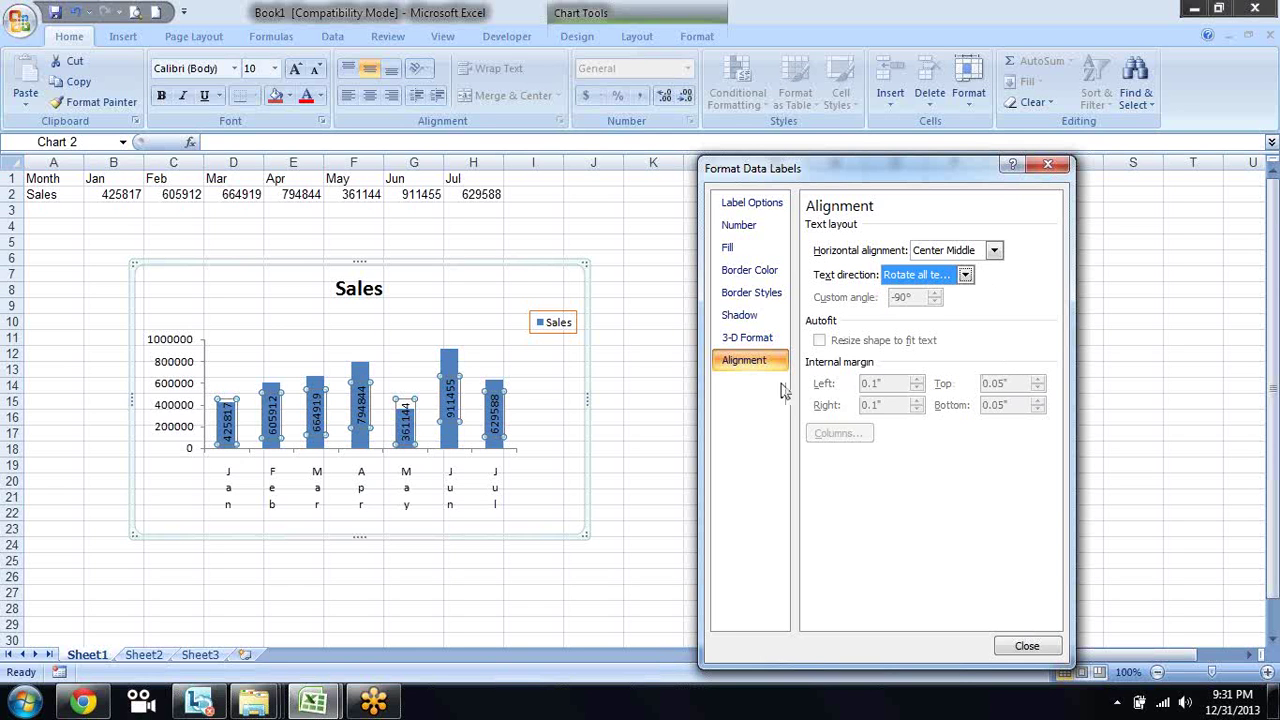
pyautogui.click(994, 251)
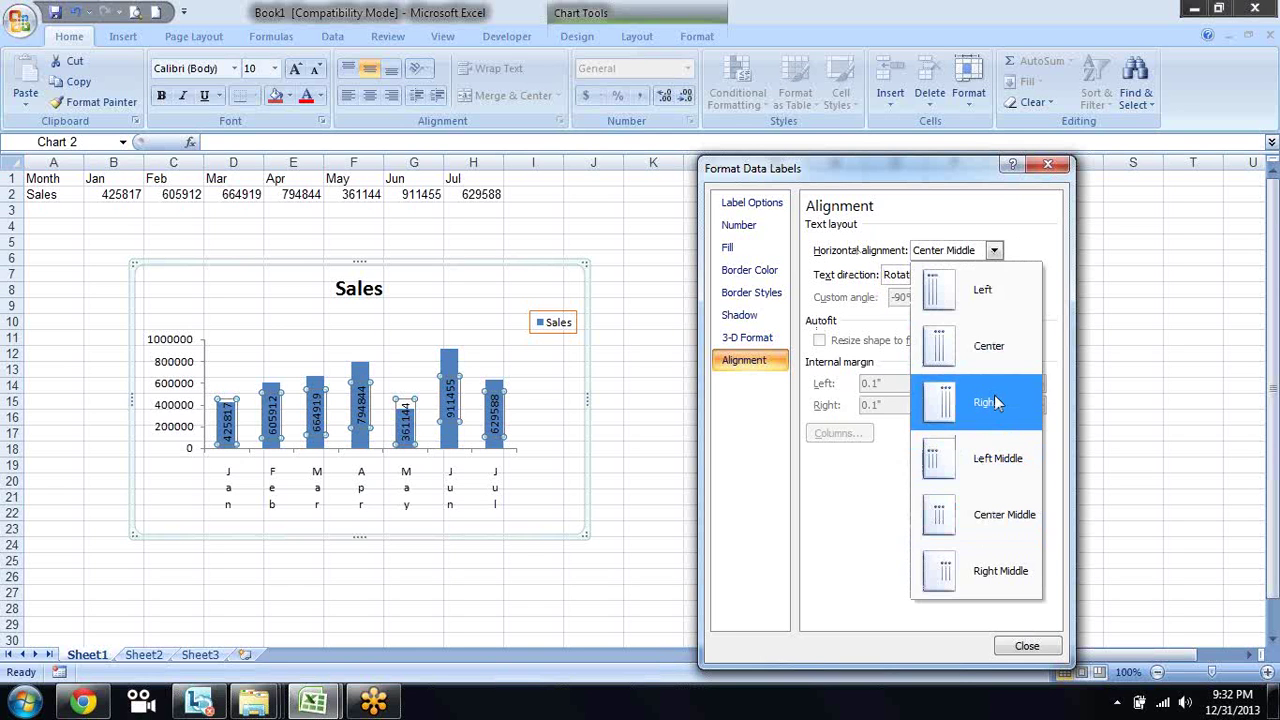
pyautogui.click(988, 345)
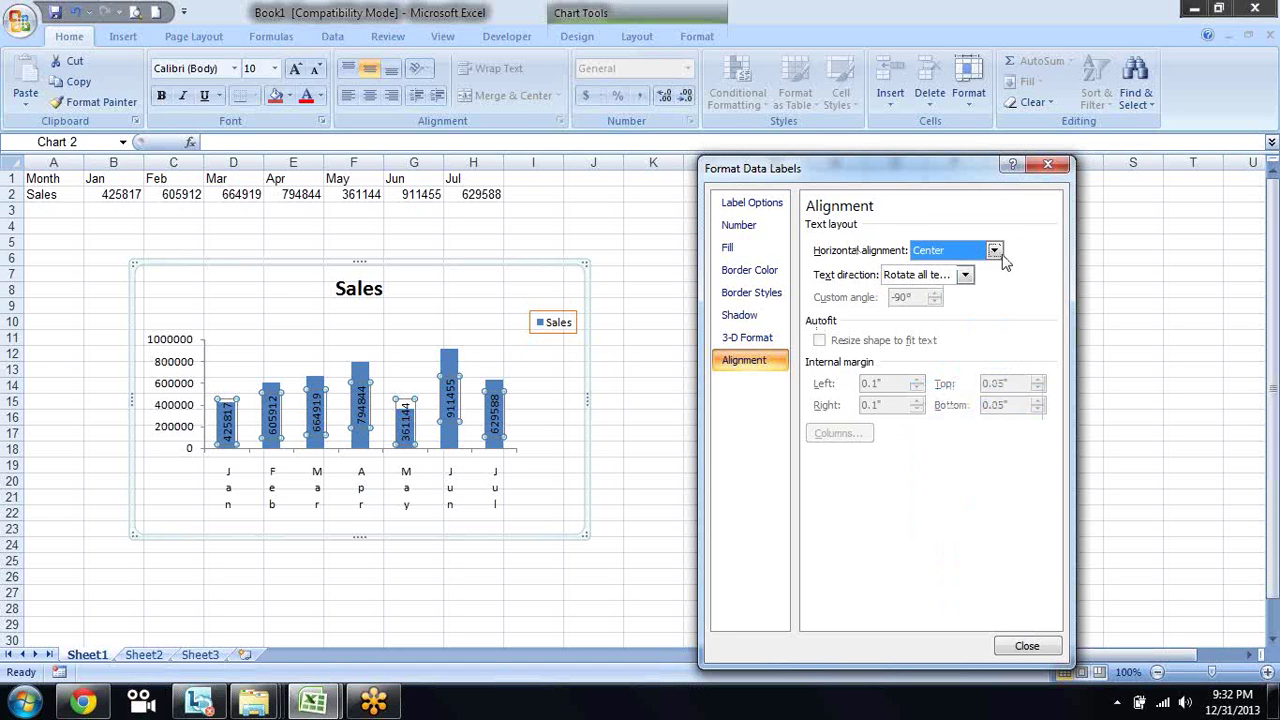
pyautogui.click(776, 206)
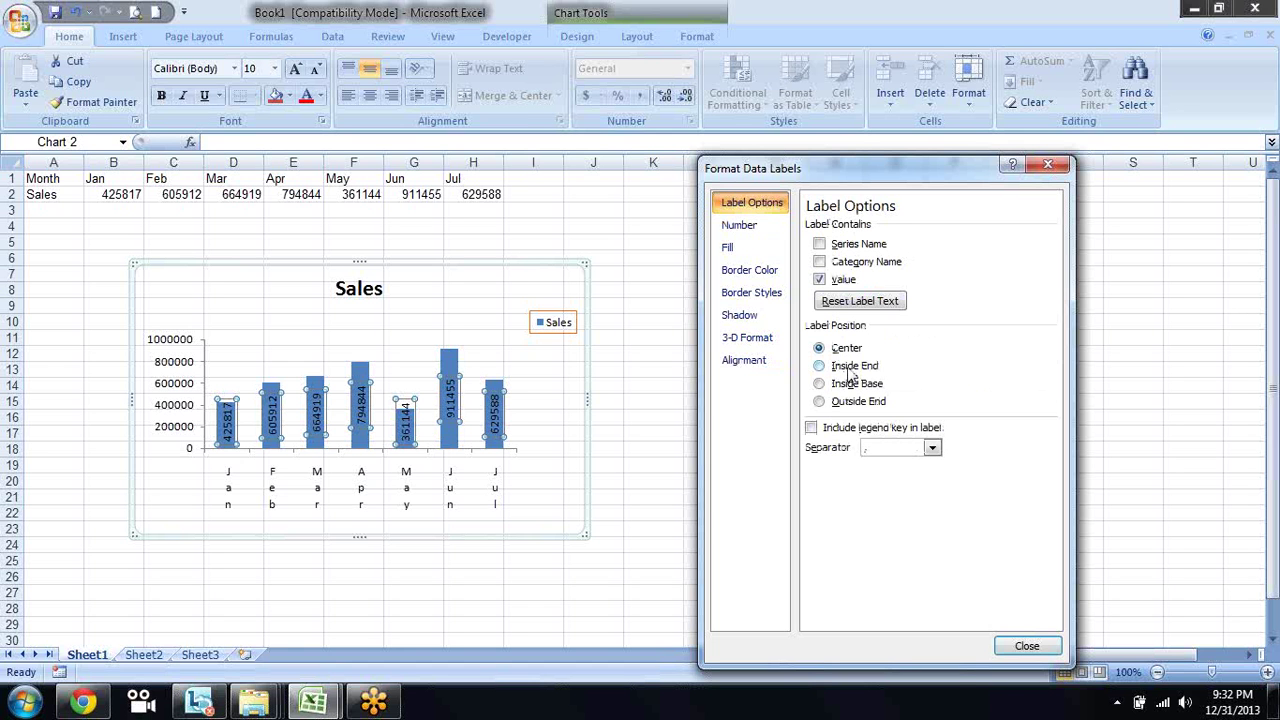
pyautogui.click(763, 230)
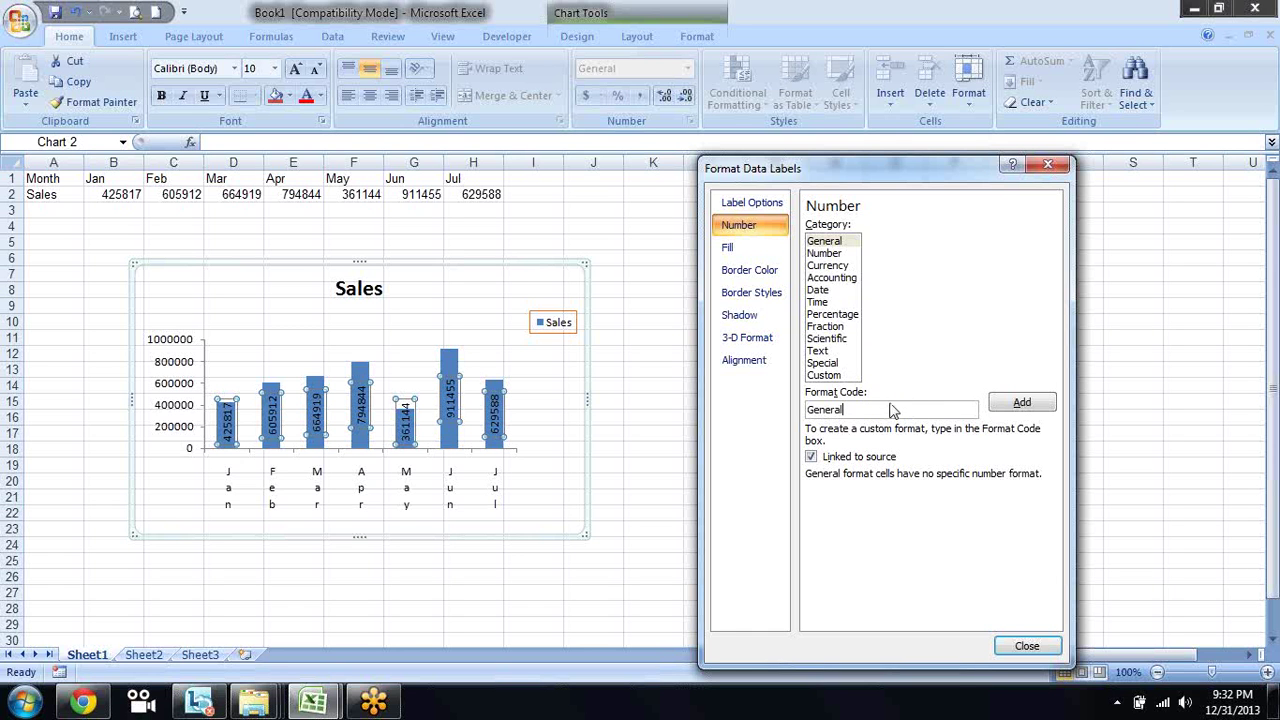
# Step: Apply the custom label format "Rs"#,##0.00 (e.g. Rs425,817.00) and select the vertical axis
pyautogui.click(826, 375)
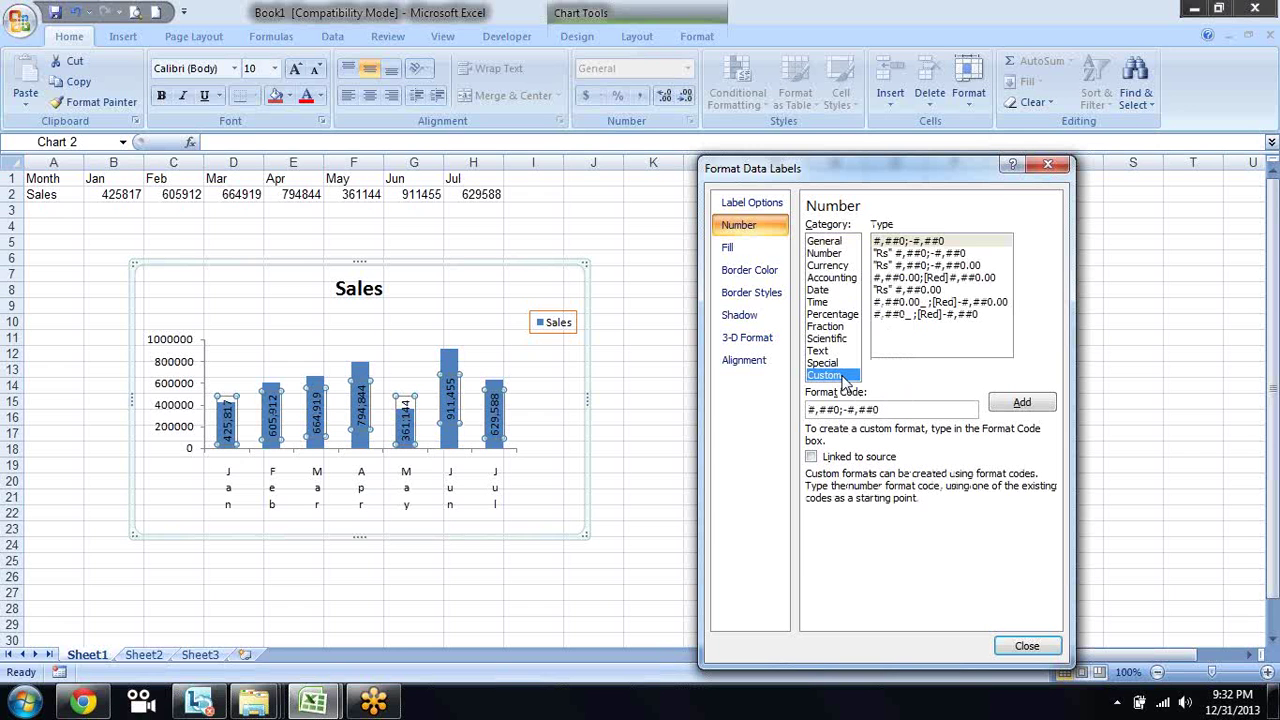
pyautogui.click(830, 254)
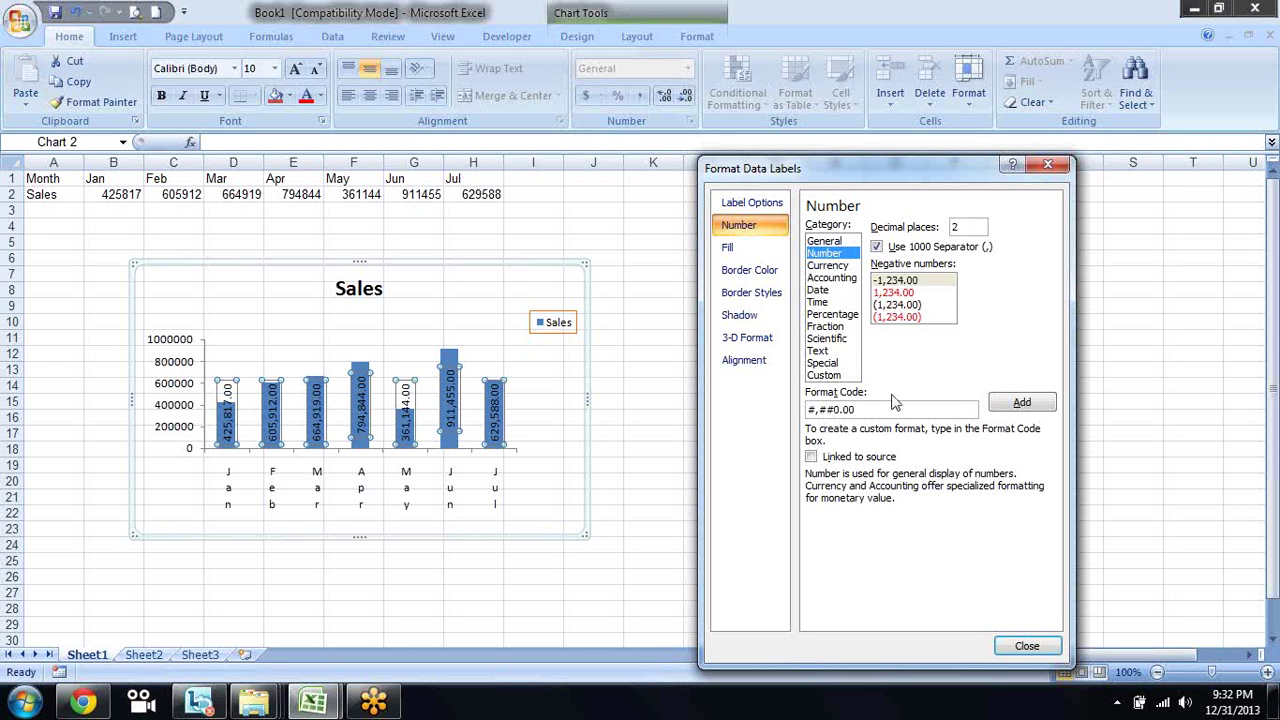
pyautogui.click(809, 410)
pyautogui.write('"')
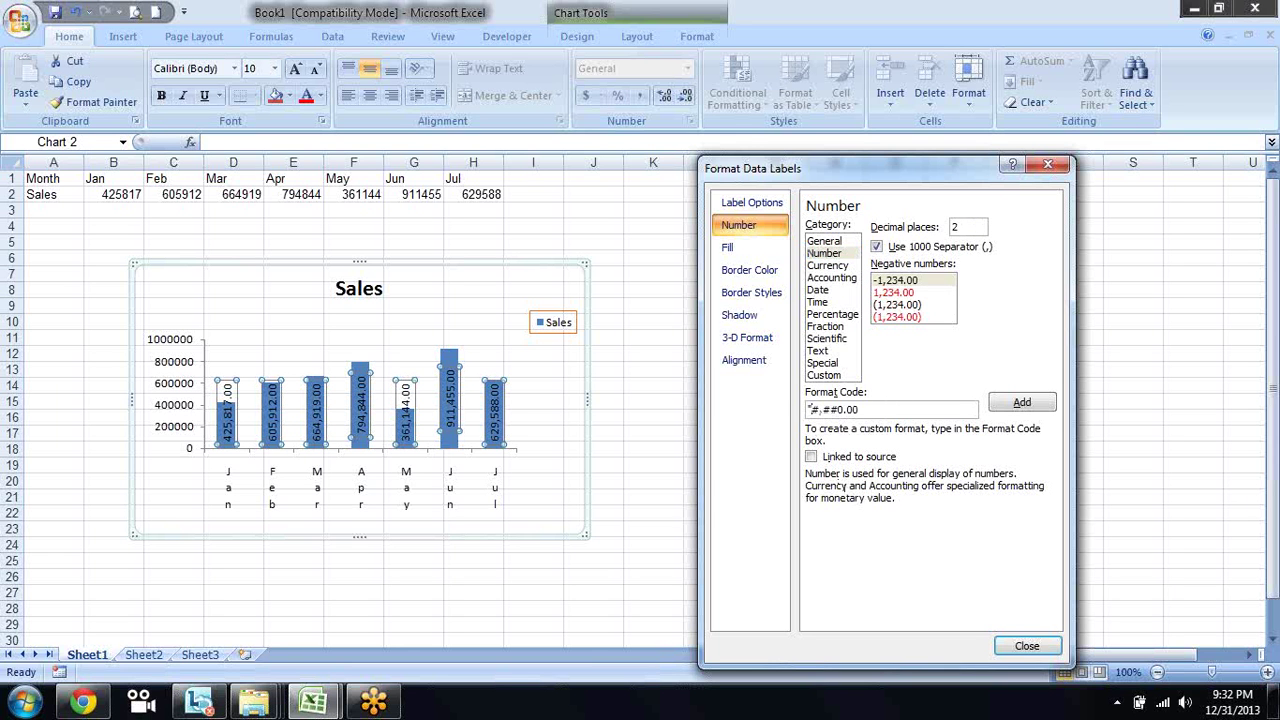
pyautogui.write('Rs "#,##0')
pyautogui.write('.')
pyautogui.click(1010, 406)
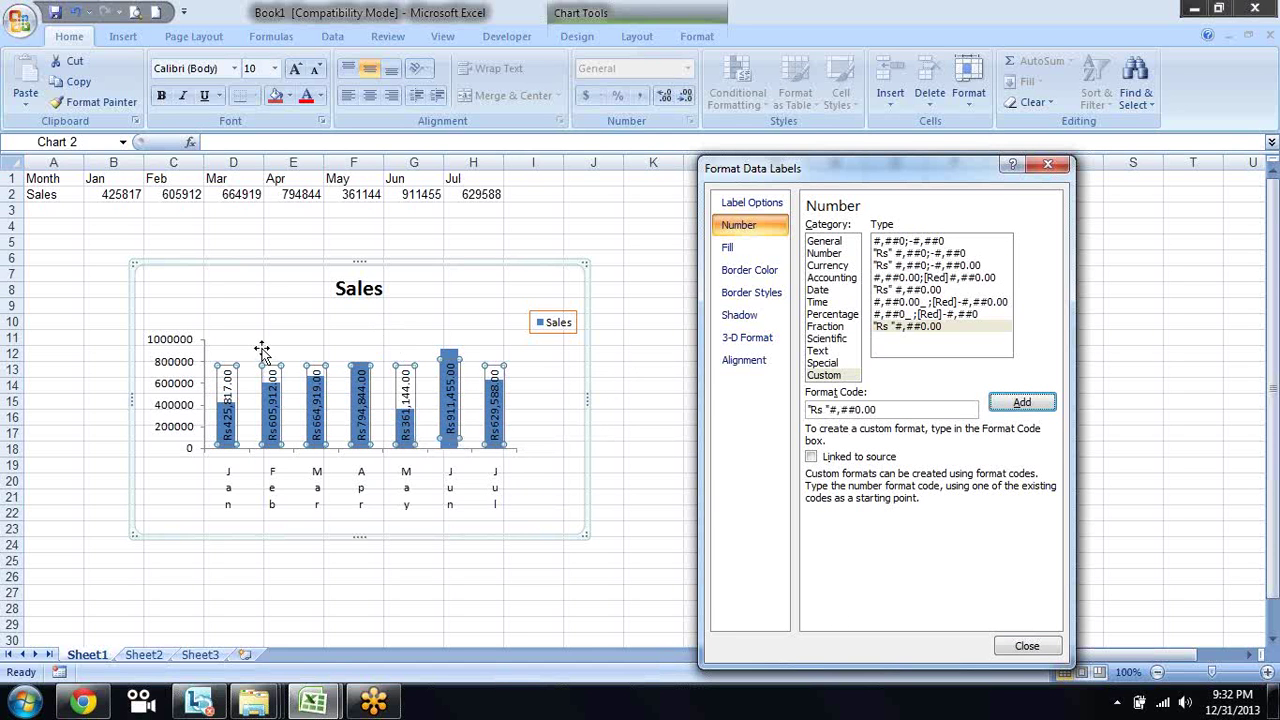
pyautogui.click(180, 346)
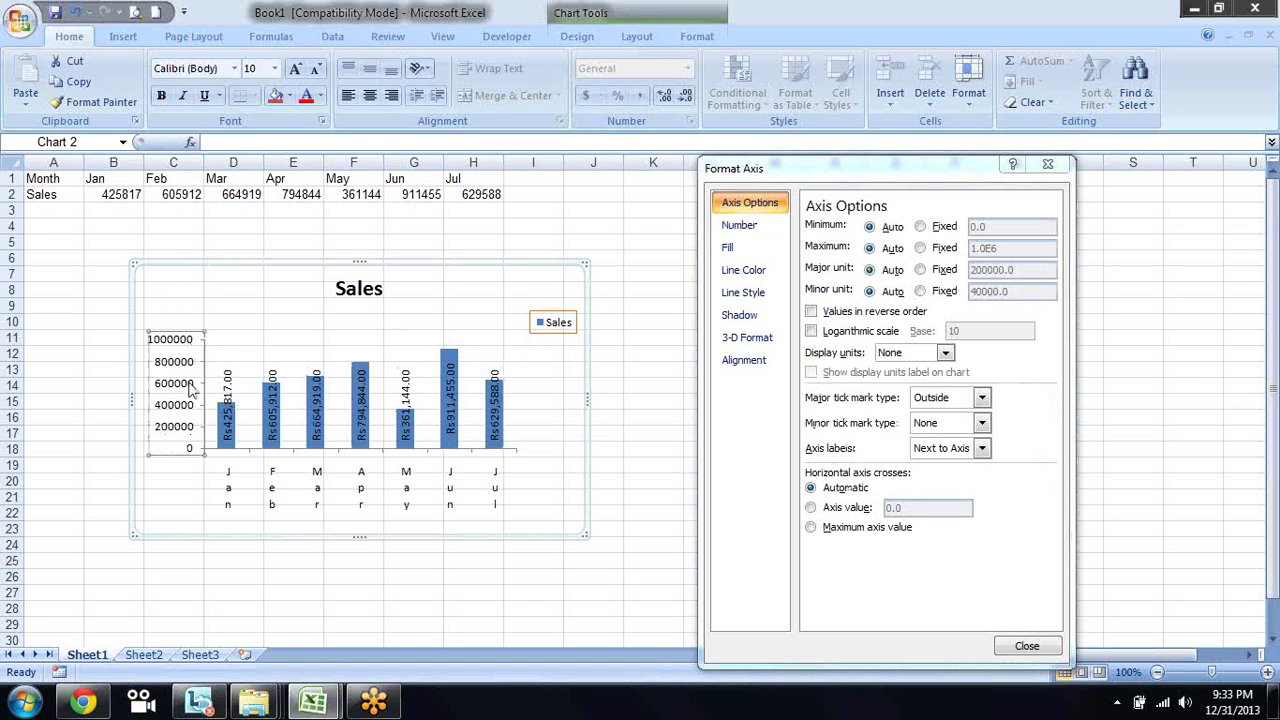
# Step: Format the value axis as numbers with 2 decimals and an 'Rs' prefix, then close Format Axis
pyautogui.click(741, 229)
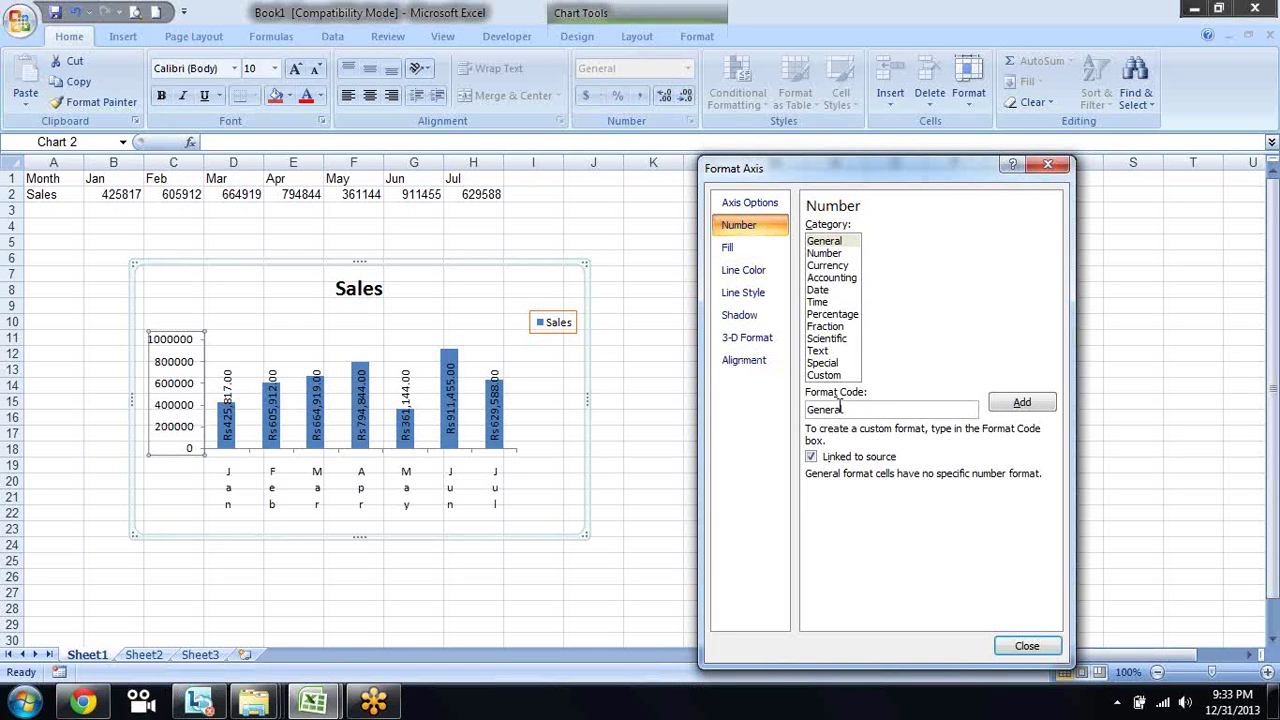
pyautogui.click(840, 255)
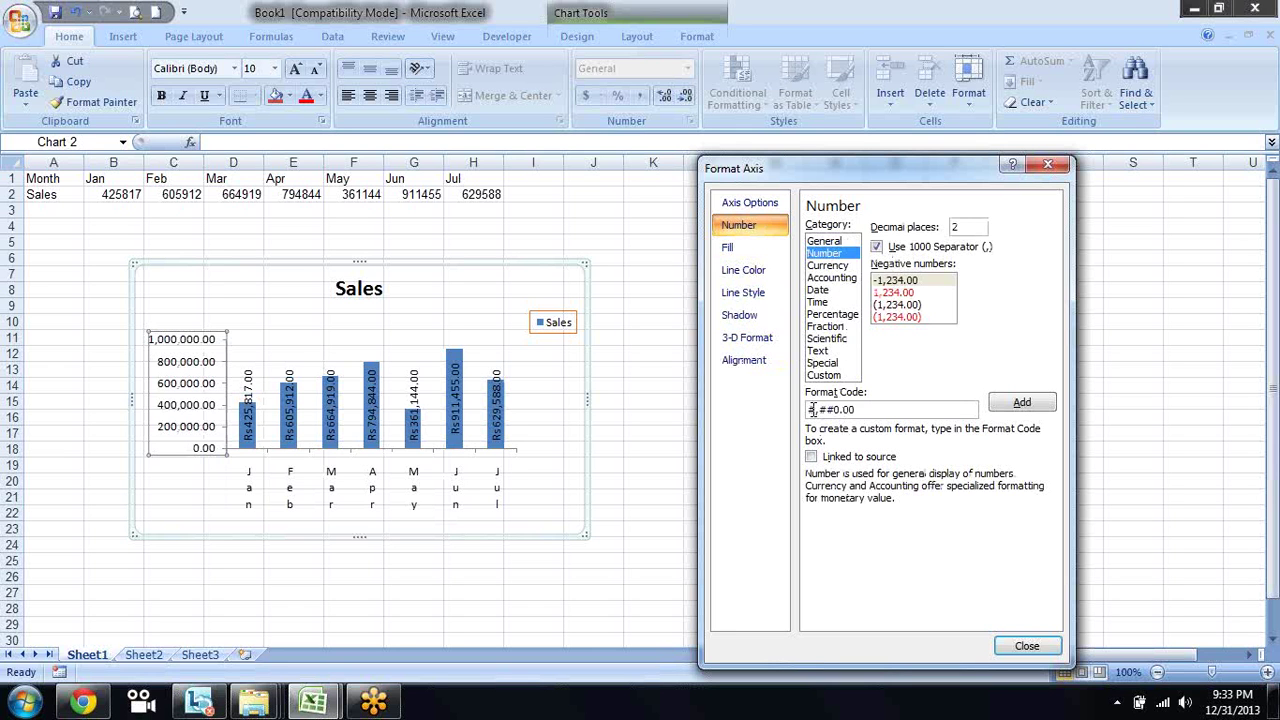
pyautogui.click(811, 410)
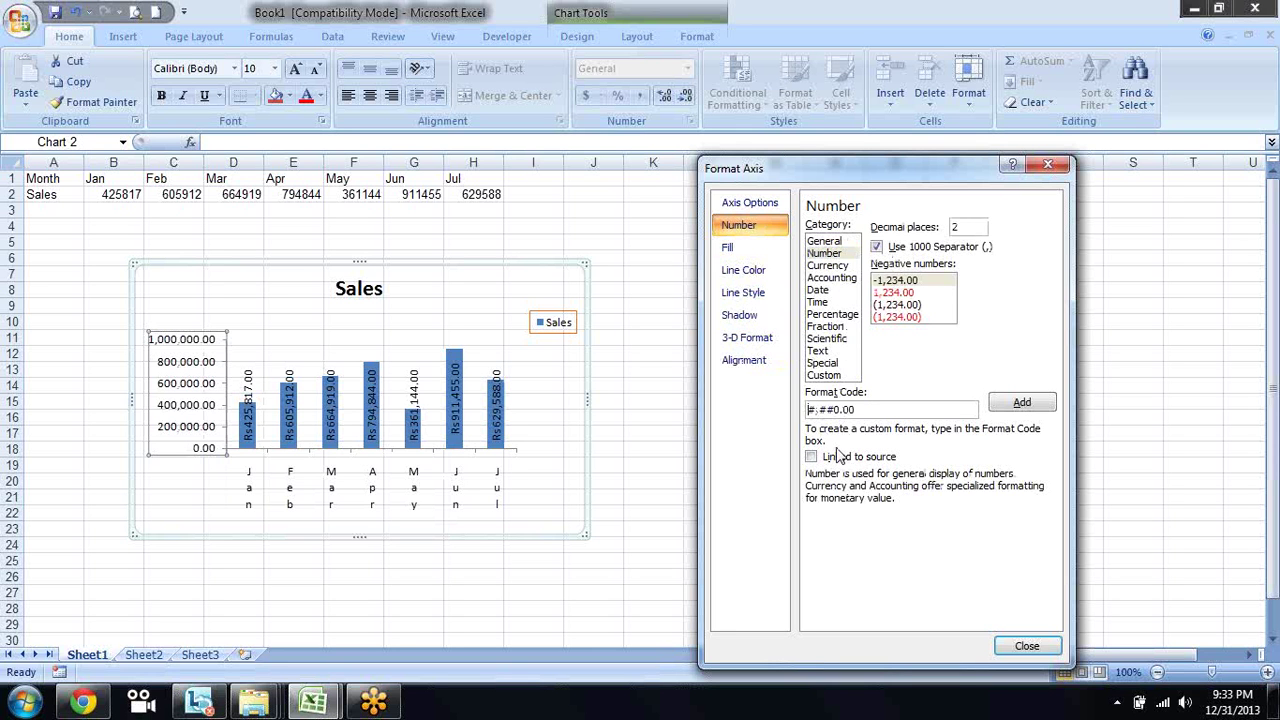
pyautogui.write('"Rs.')
pyautogui.write('"')
pyautogui.write('.')
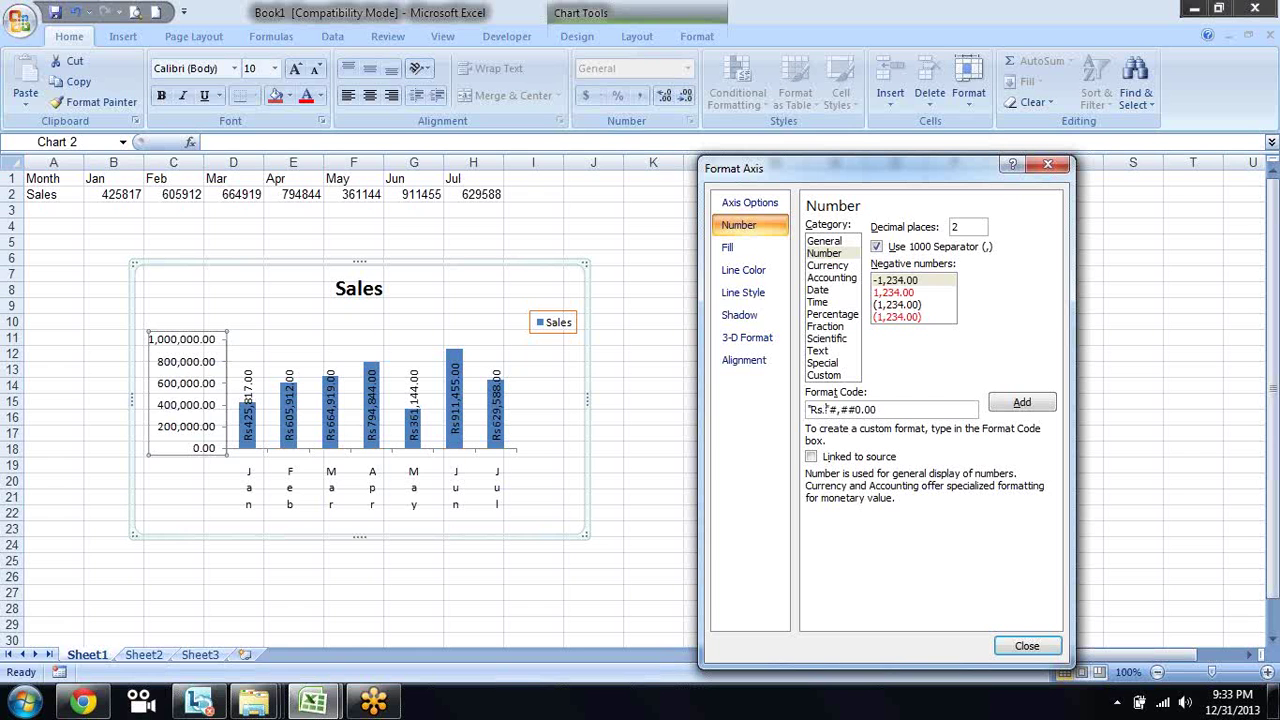
pyautogui.click(1036, 406)
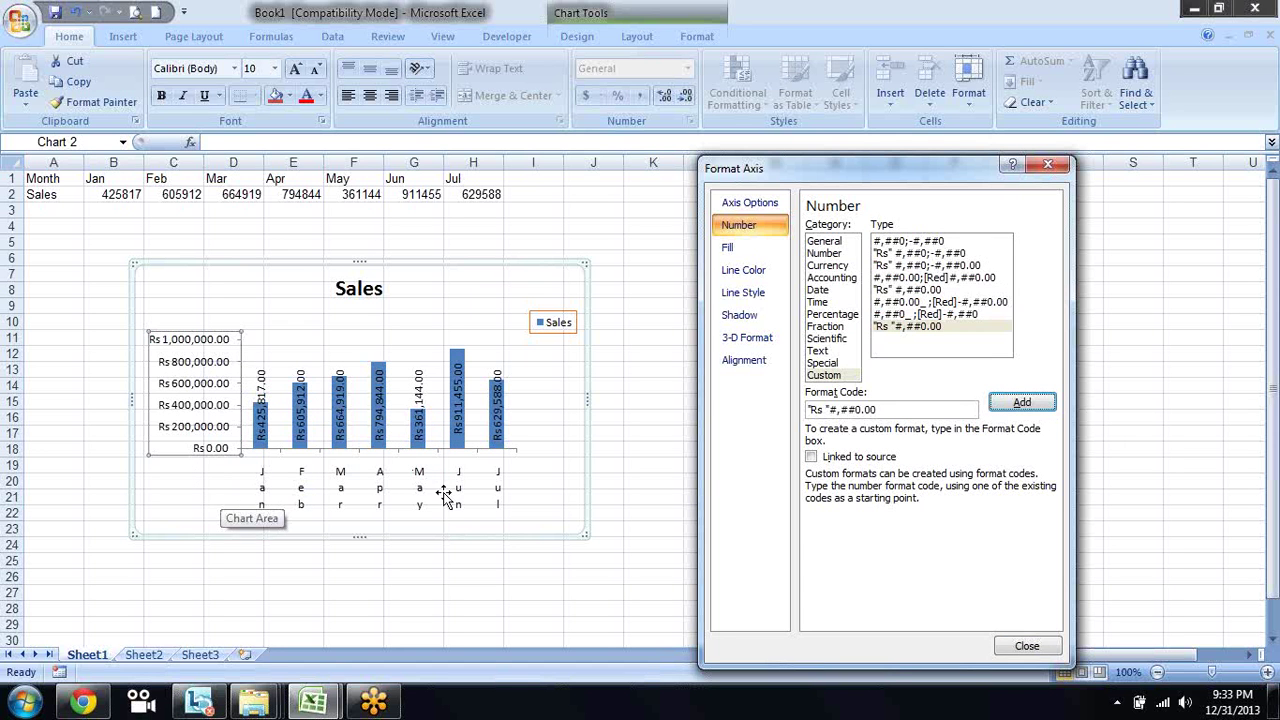
pyautogui.press('Escape')
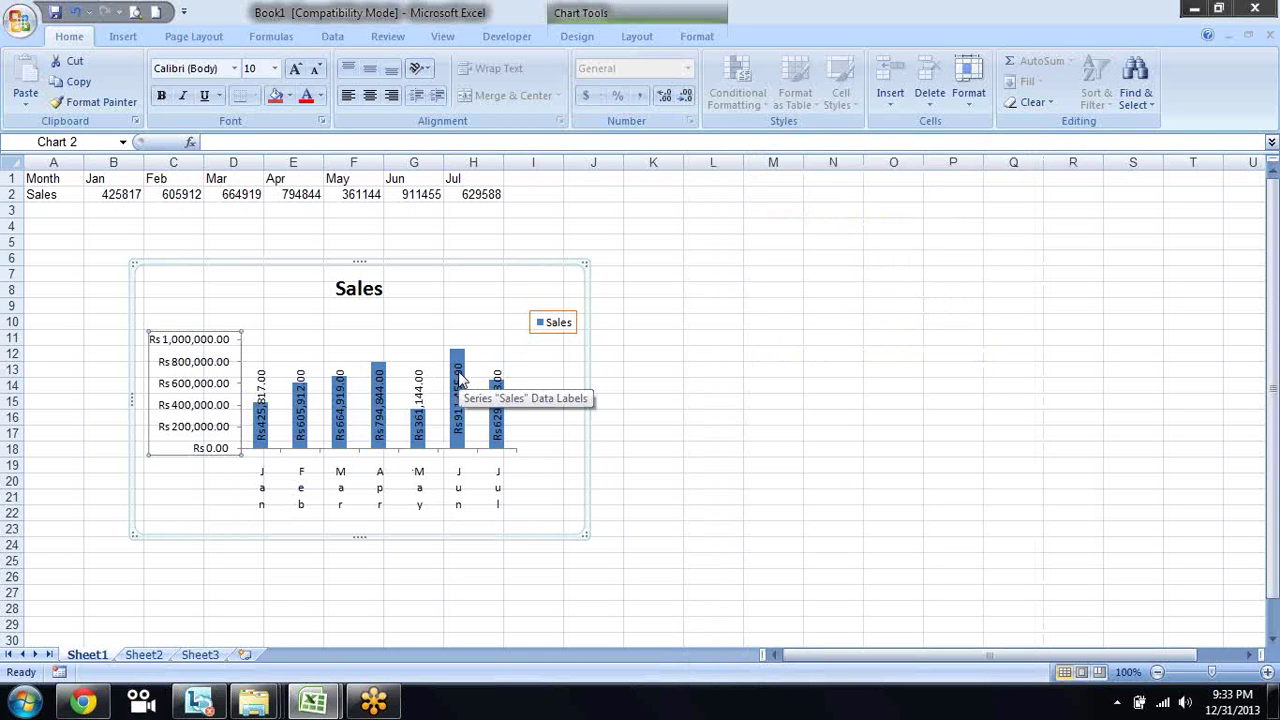
# Step: Add a Moving Average trendline with period 2 to the Sales column series
pyautogui.rightClick(458, 373)
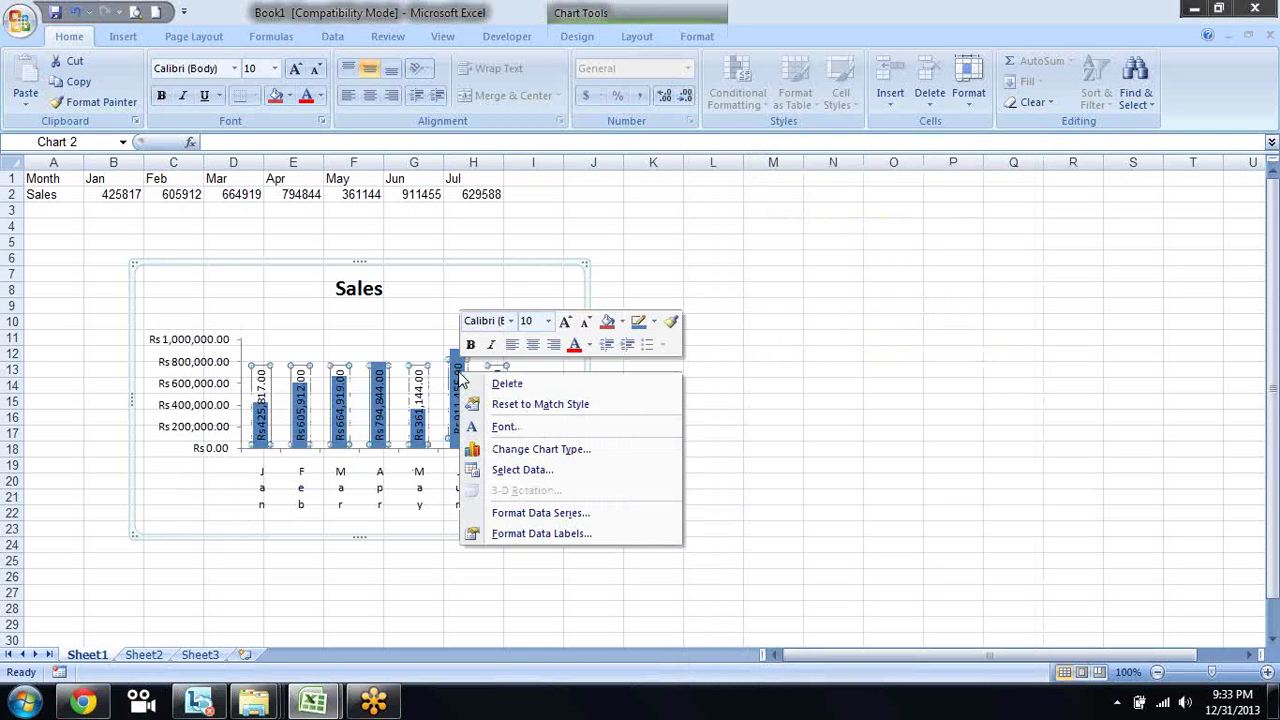
pyautogui.click(456, 358)
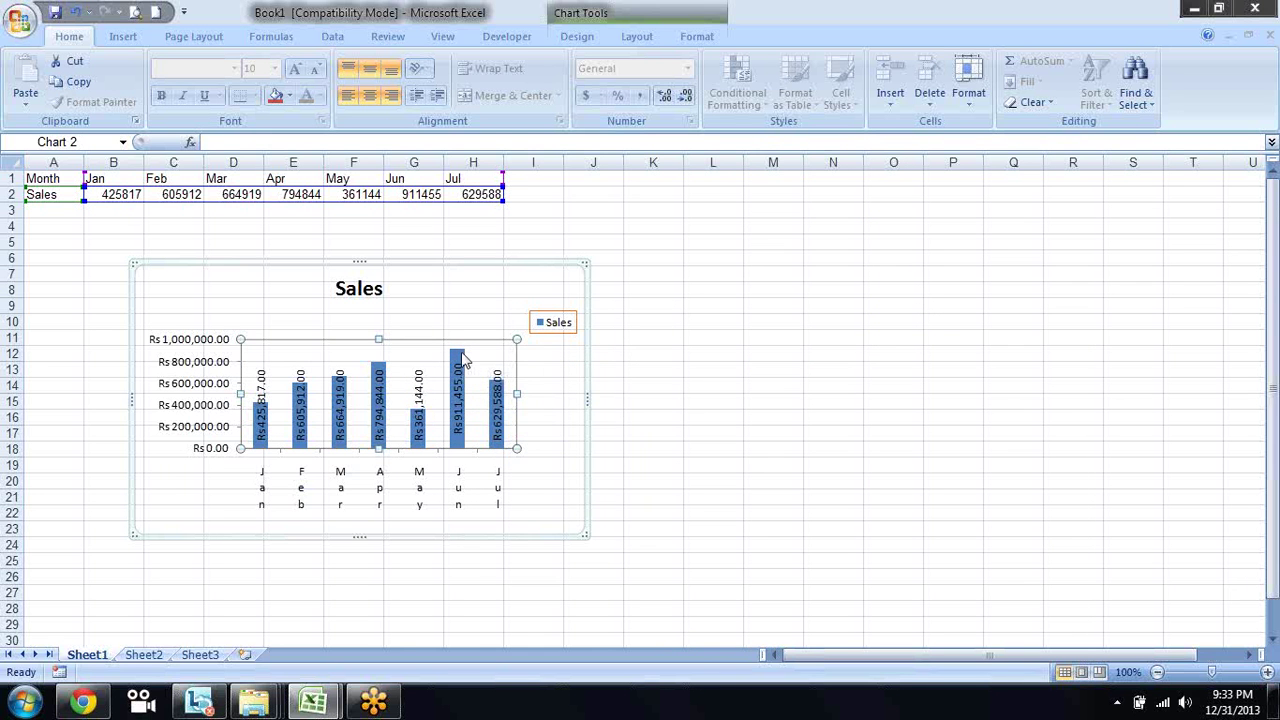
pyautogui.click(460, 359)
pyautogui.rightClick(462, 360)
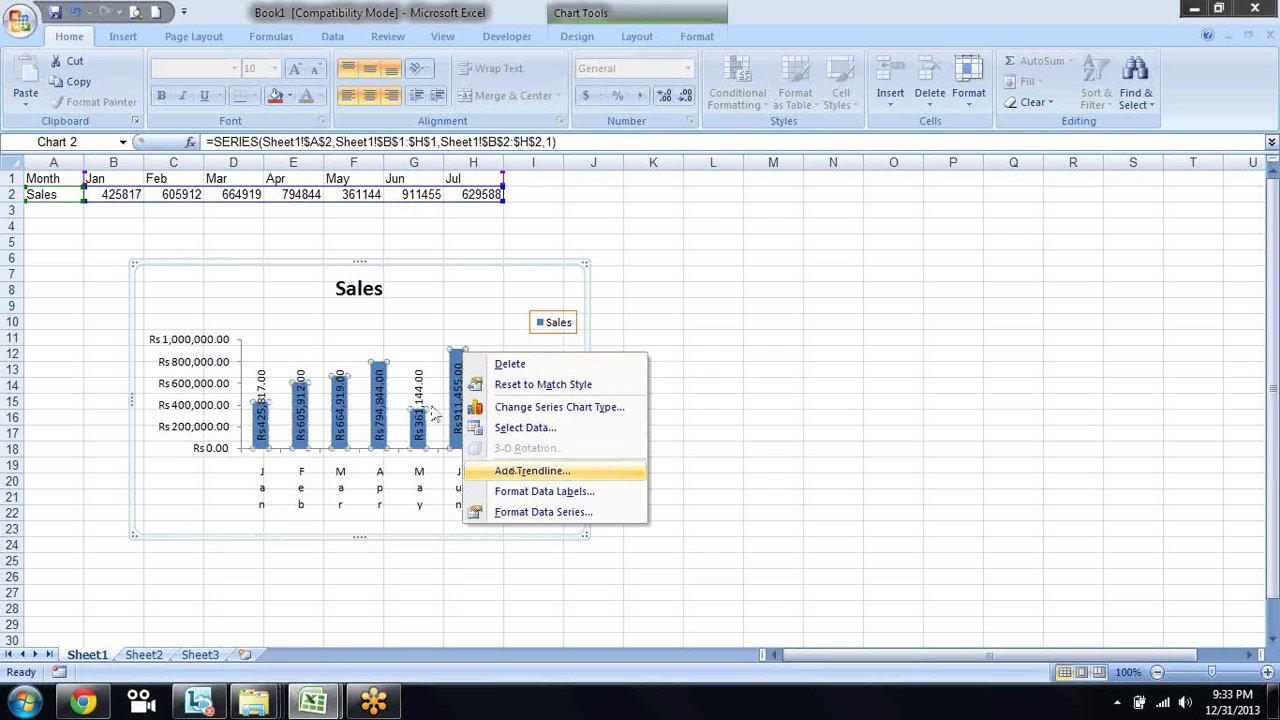
pyautogui.click(515, 472)
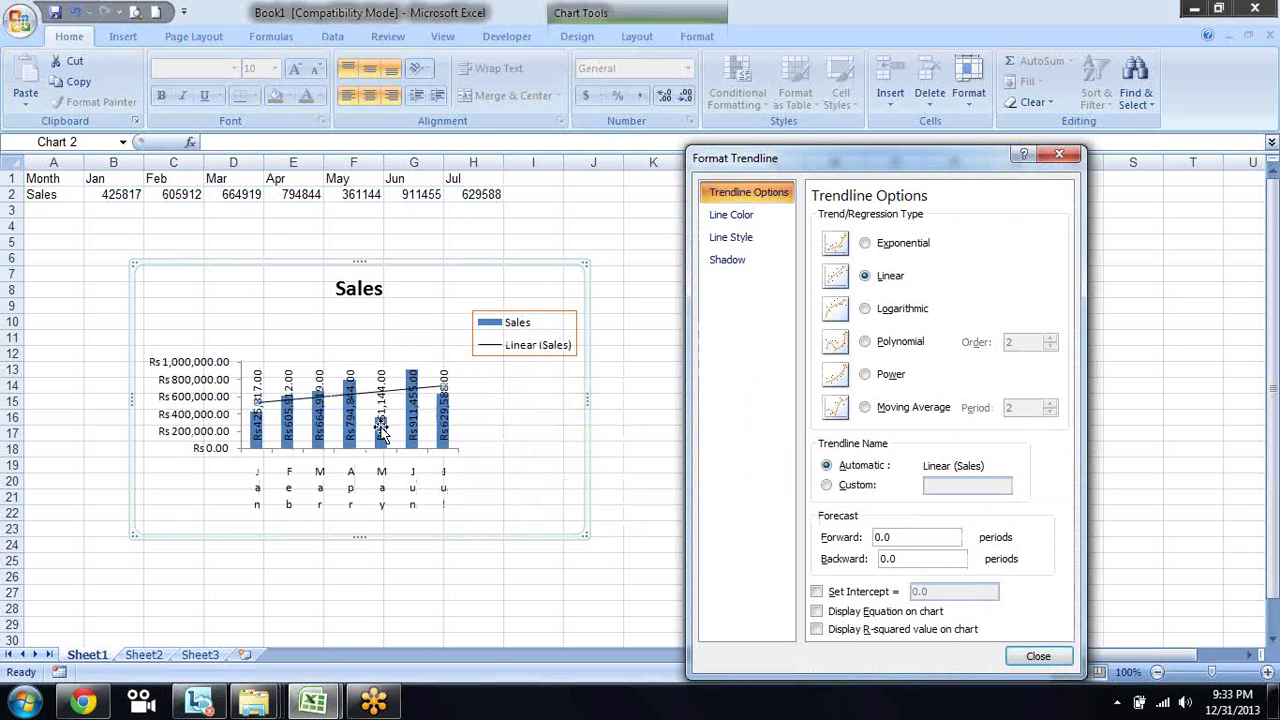
pyautogui.click(866, 408)
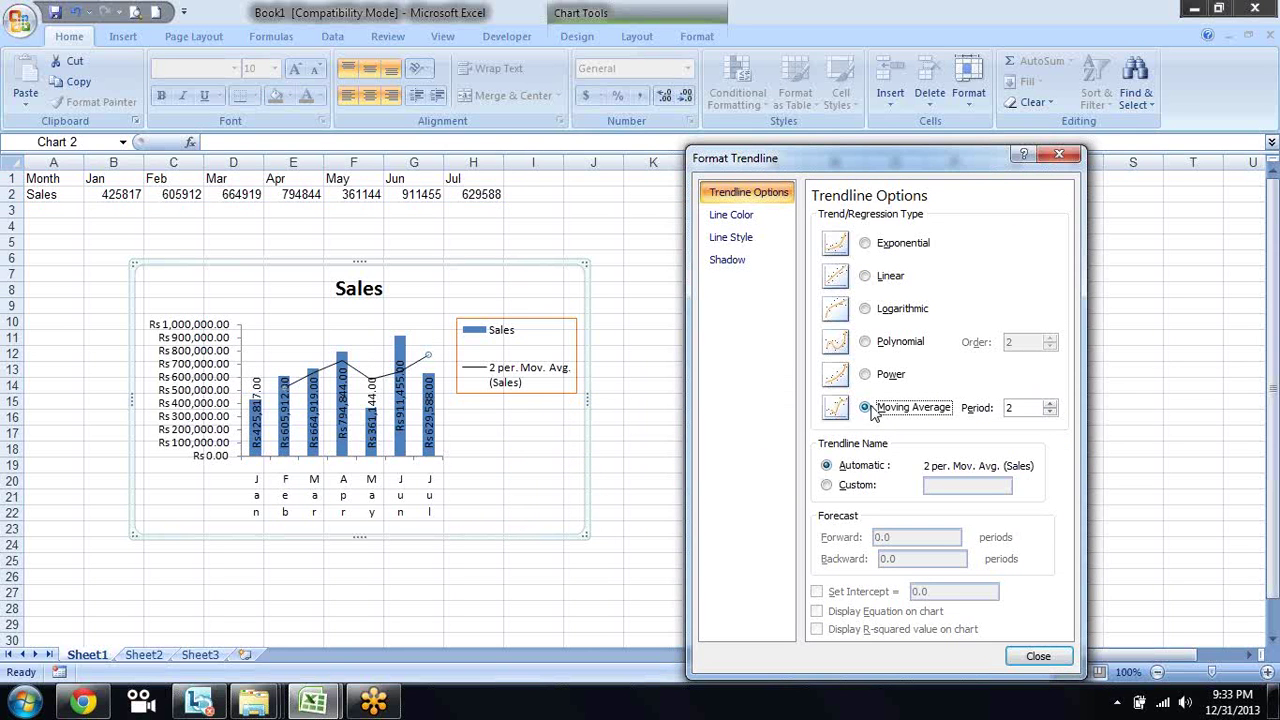
pyautogui.click(865, 374)
pyautogui.click(865, 408)
pyautogui.click(758, 220)
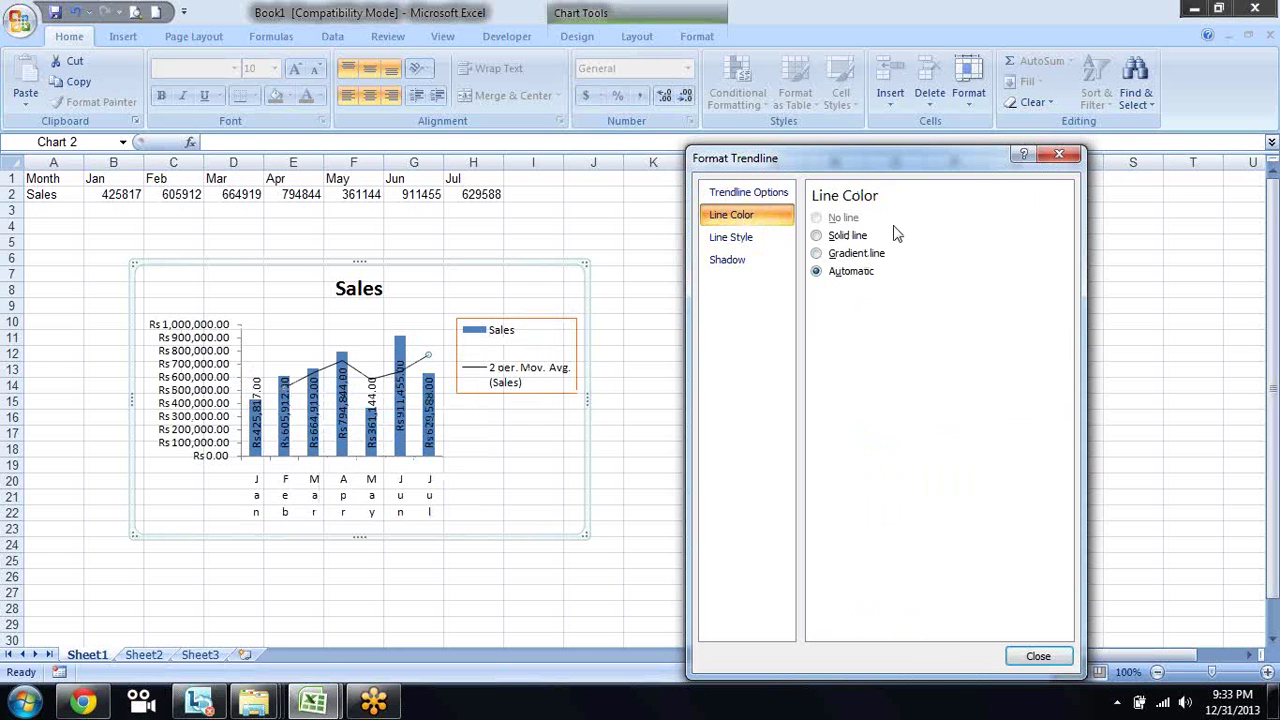
# Step: Make the trendline a solid line 2.25 pt wide with a compound line type
pyautogui.click(836, 236)
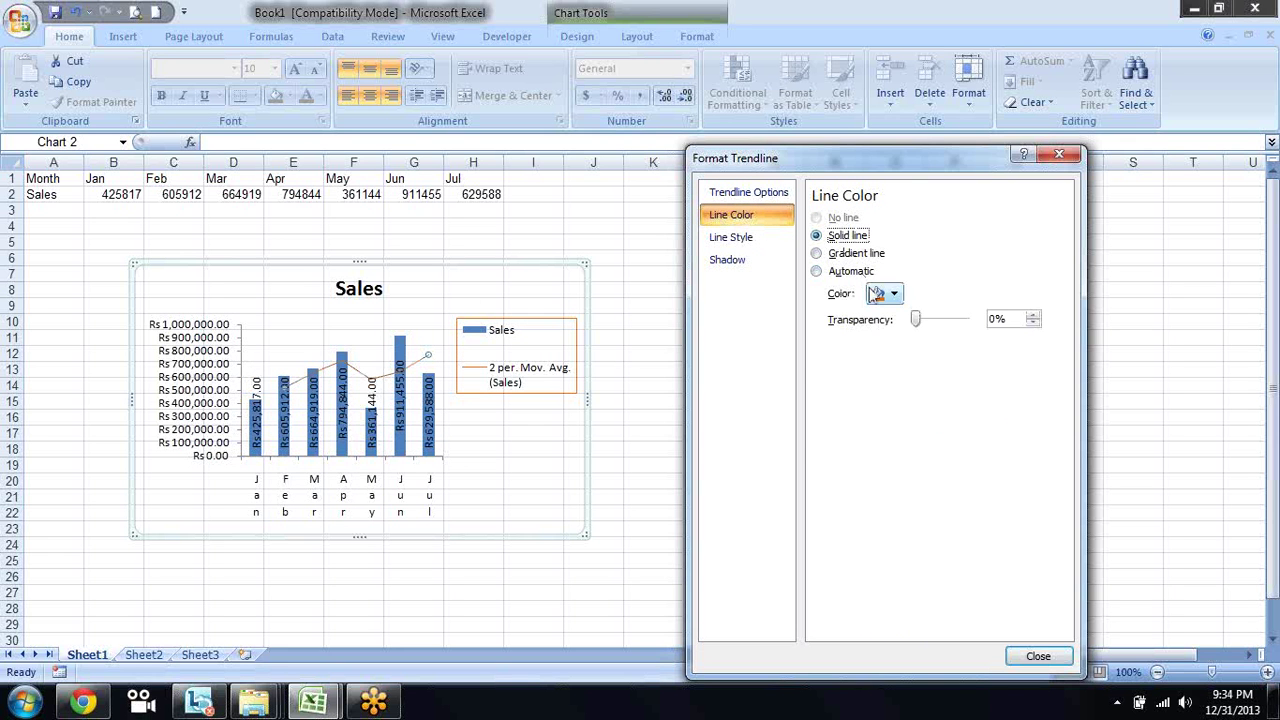
pyautogui.click(895, 296)
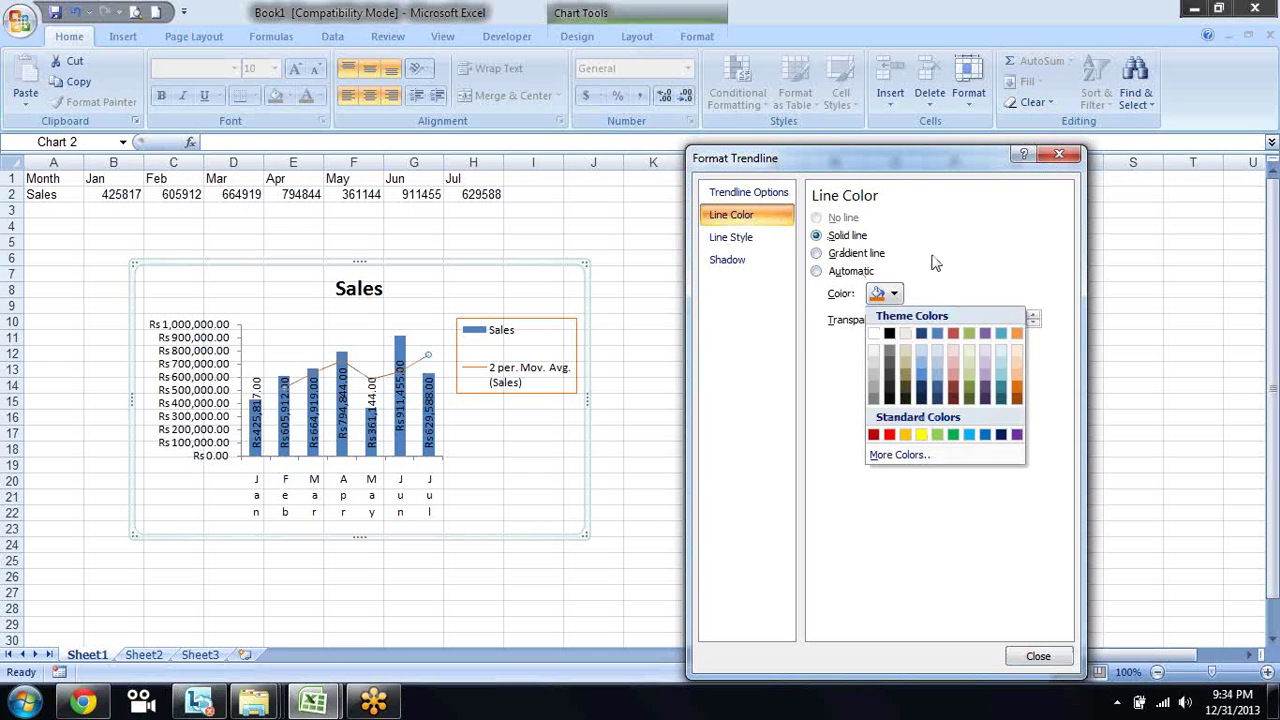
pyautogui.click(893, 294)
pyautogui.click(735, 237)
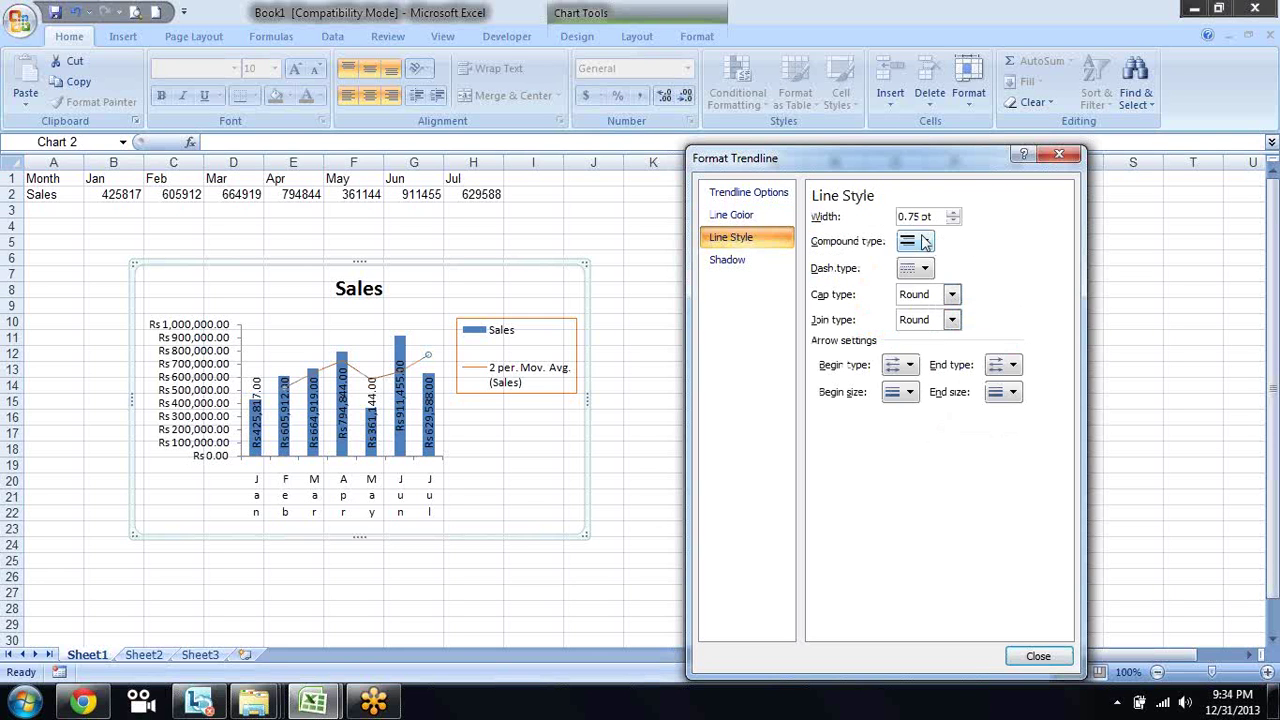
pyautogui.click(953, 213)
pyautogui.click(953, 213)
pyautogui.click(953, 213)
pyautogui.click(953, 213)
pyautogui.click(953, 213)
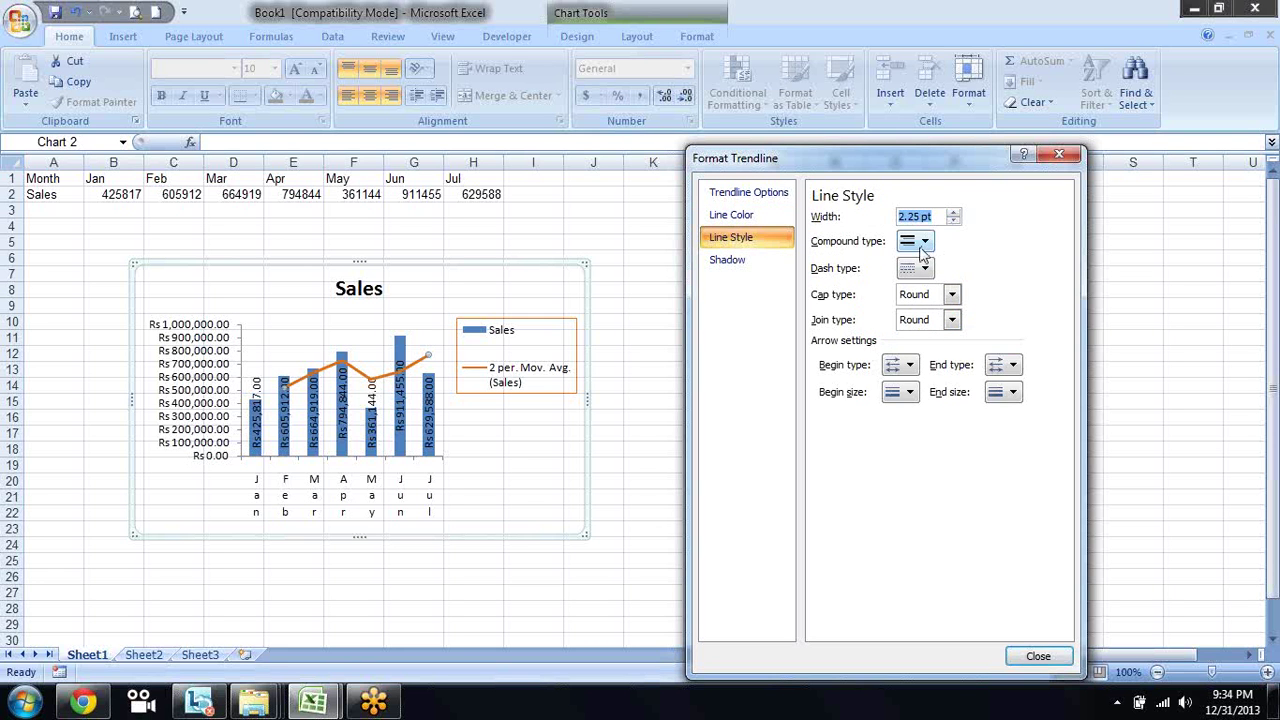
pyautogui.click(925, 242)
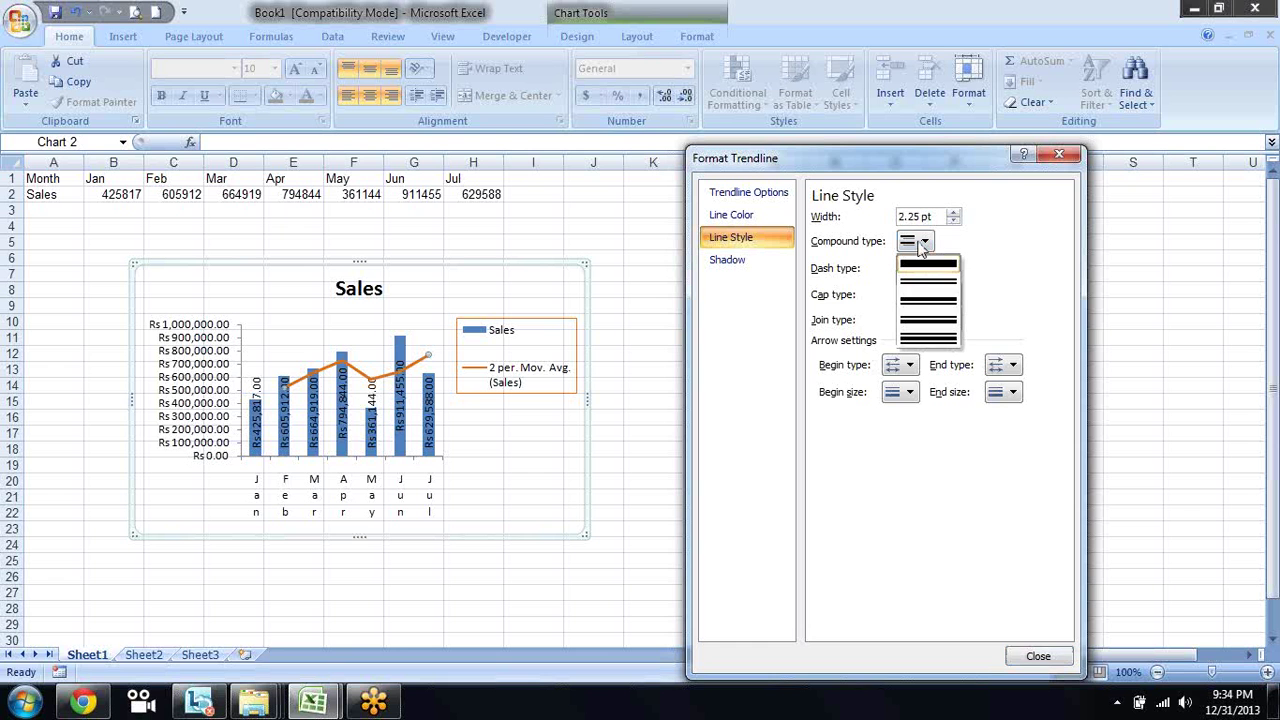
pyautogui.click(921, 307)
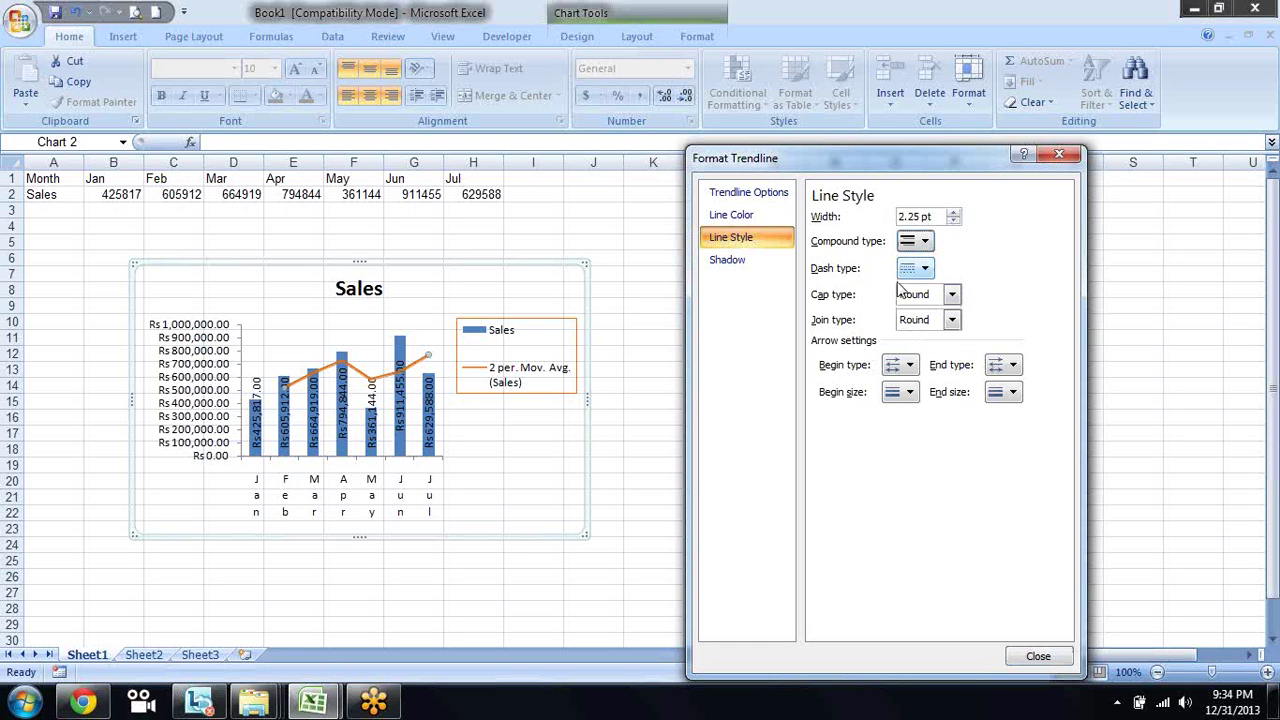
# Step: Give the trendline a dark Inside Diagonal Top Left shadow and close Format Trendline
pyautogui.click(772, 264)
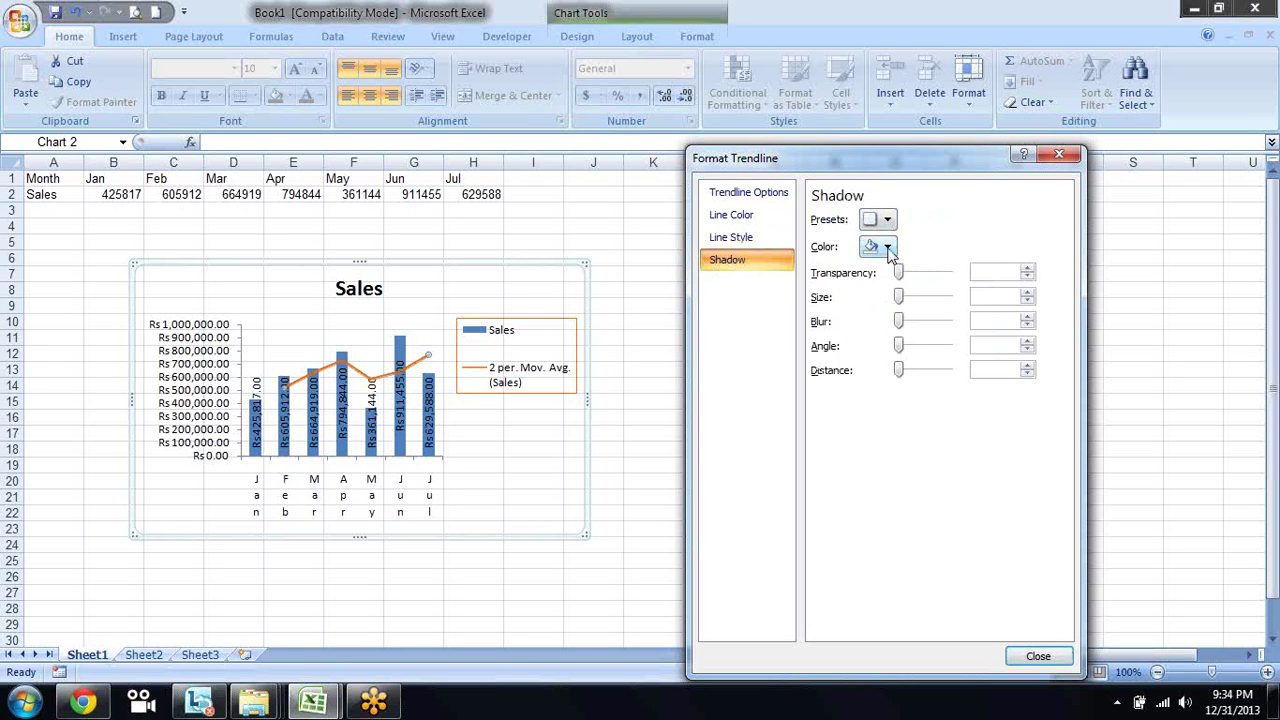
pyautogui.click(887, 248)
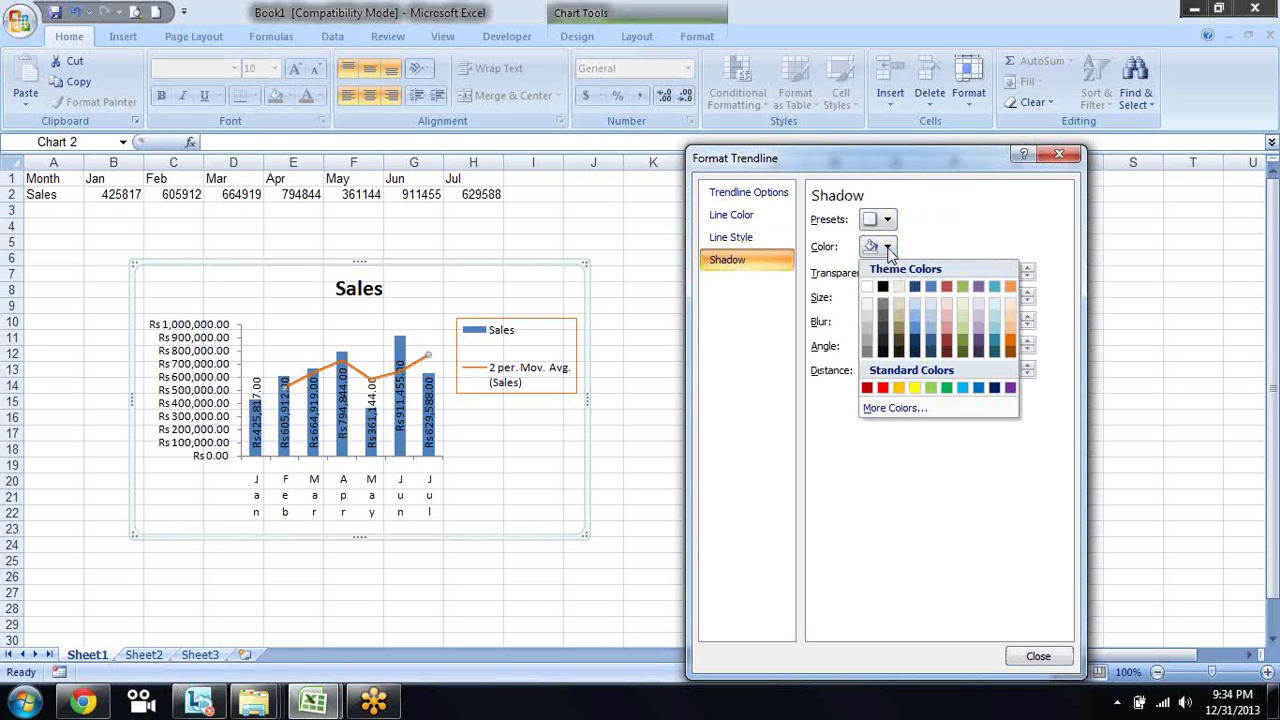
pyautogui.click(881, 320)
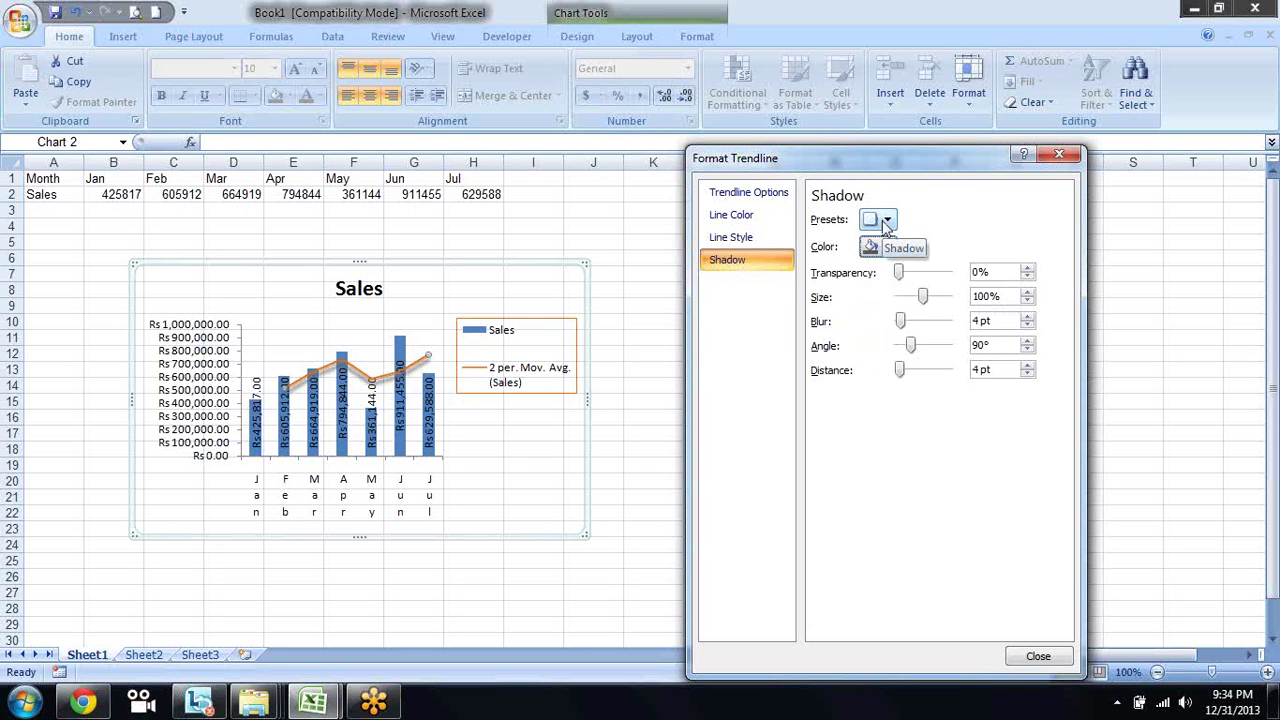
pyautogui.click(887, 222)
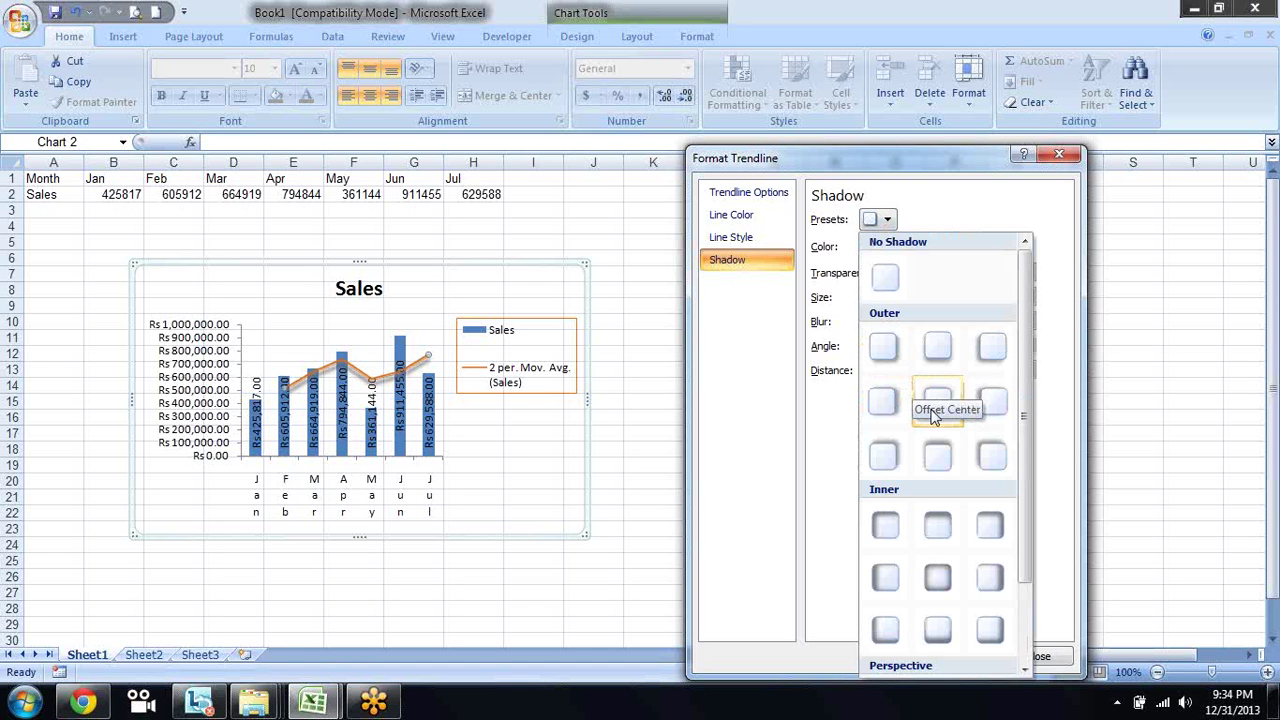
pyautogui.click(910, 540)
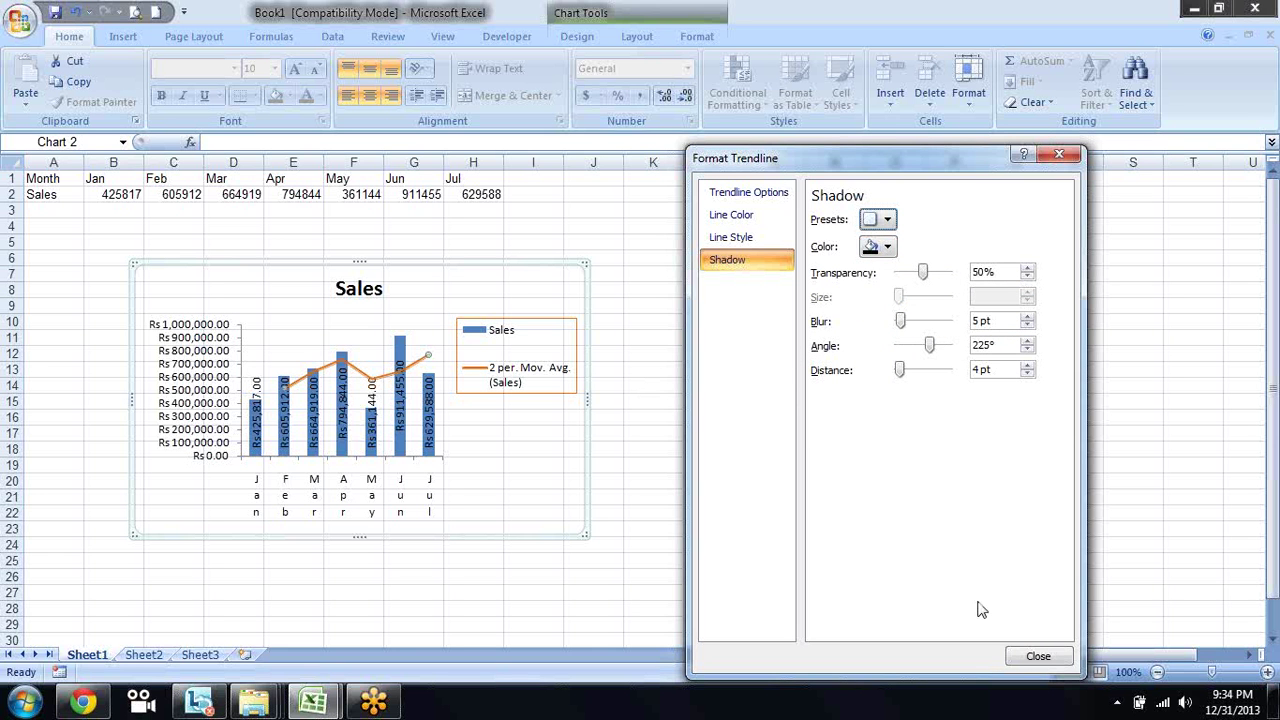
pyautogui.click(1037, 657)
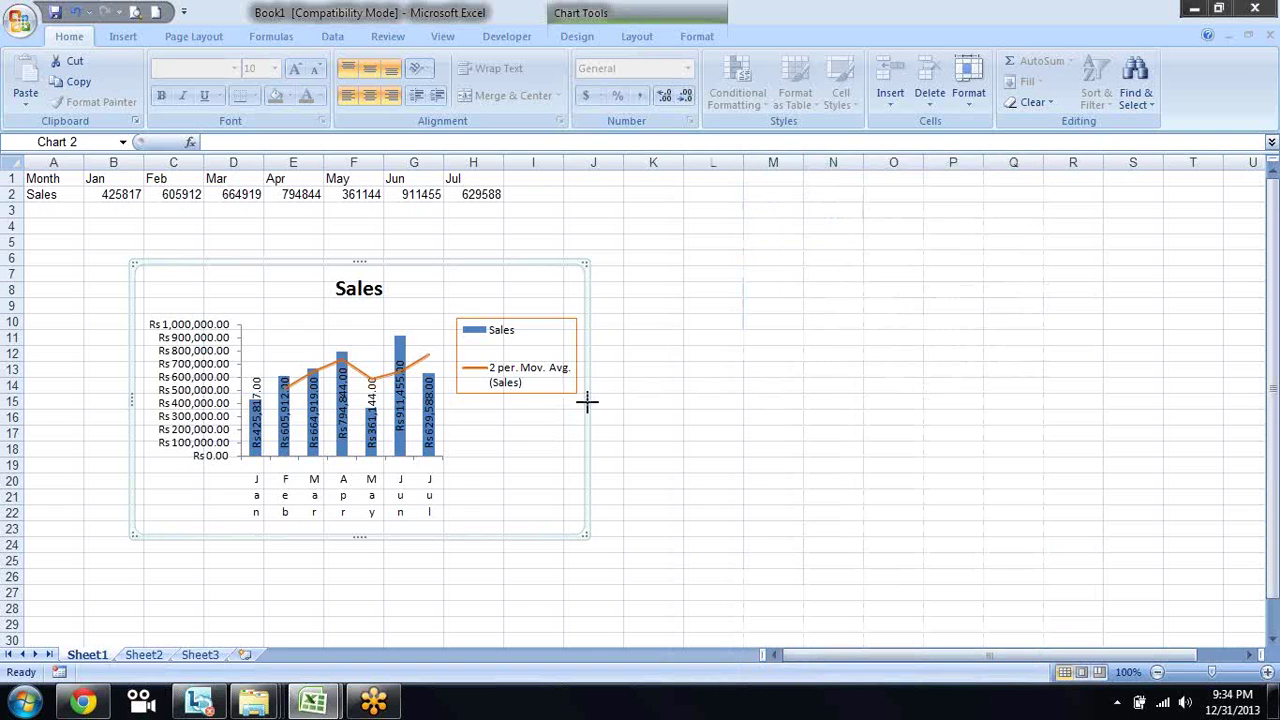
# Step: Widen the Sales chart to the right and delete its legend and title
pyautogui.moveTo(588, 402); pyautogui.dragTo(822, 388)
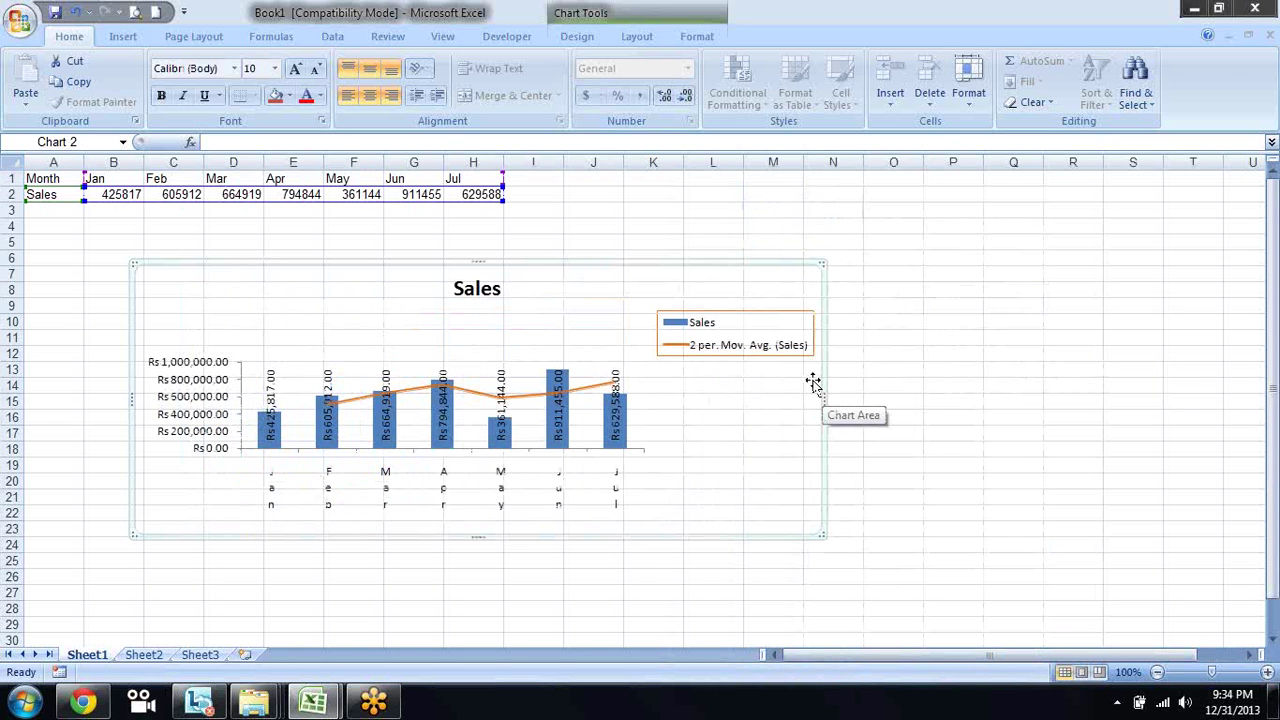
pyautogui.click(908, 400)
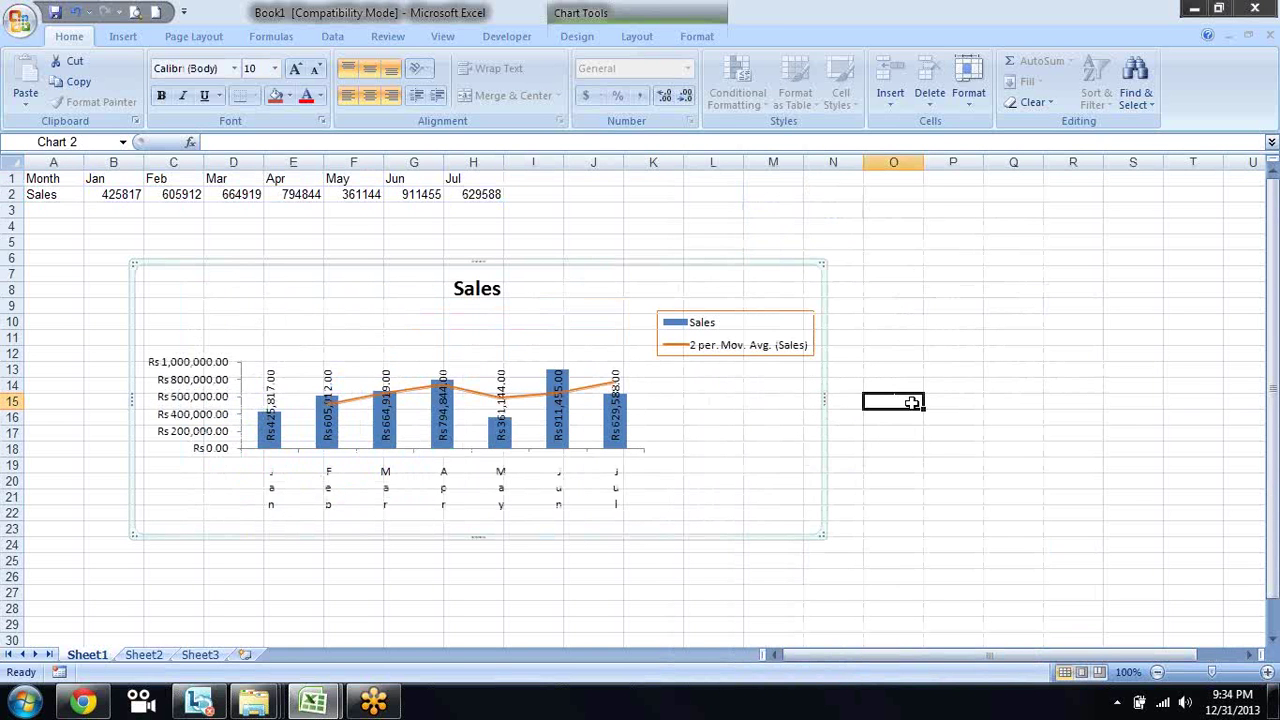
pyautogui.click(788, 358)
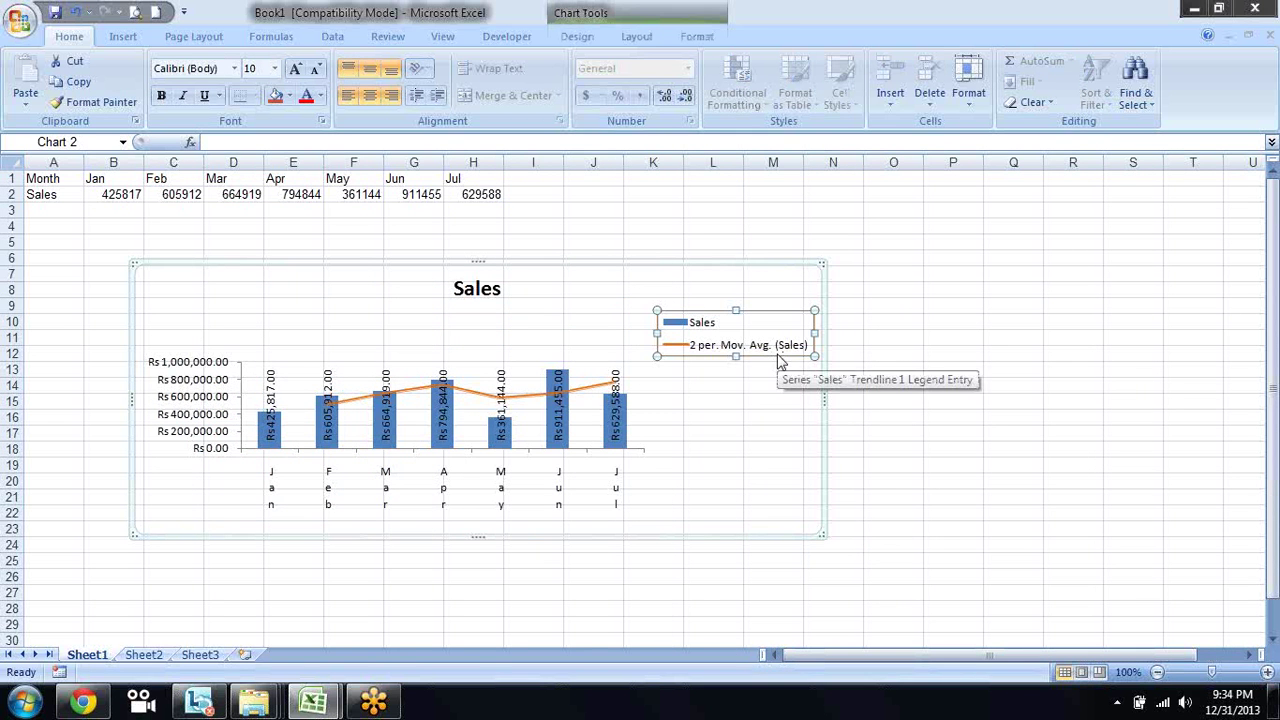
pyautogui.press('Delete')
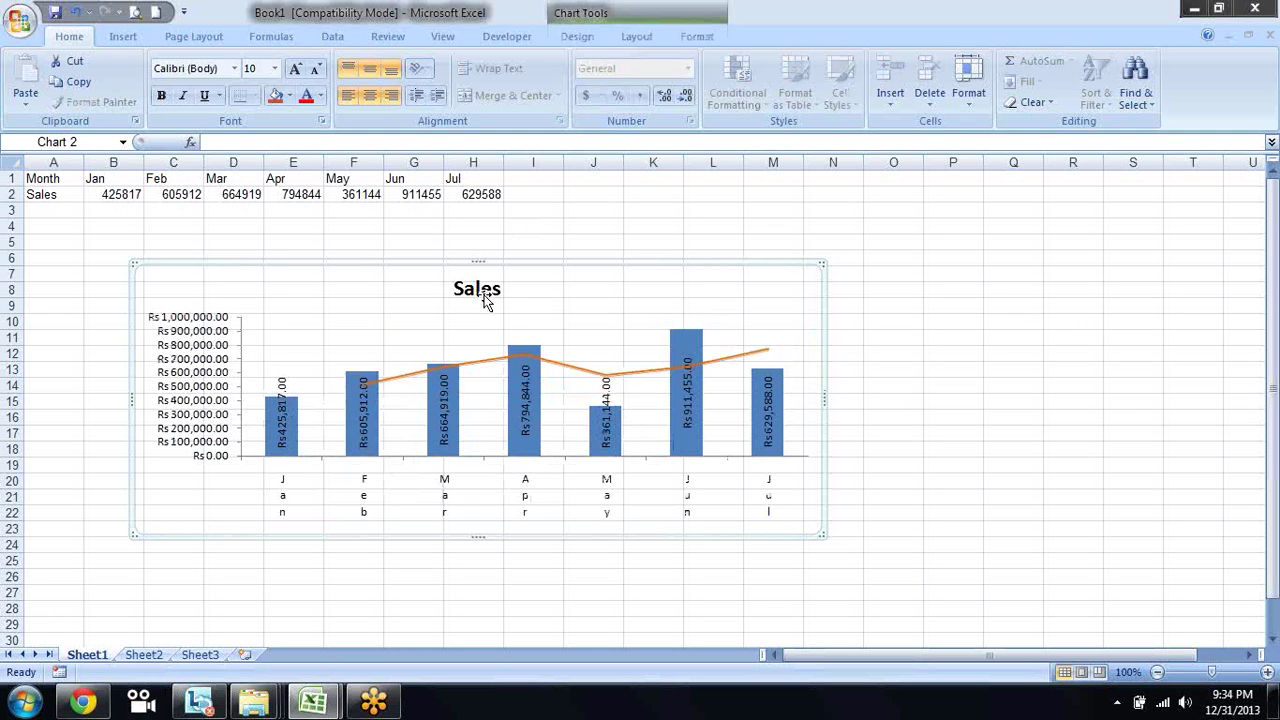
pyautogui.click(485, 295)
pyautogui.press('Delete')
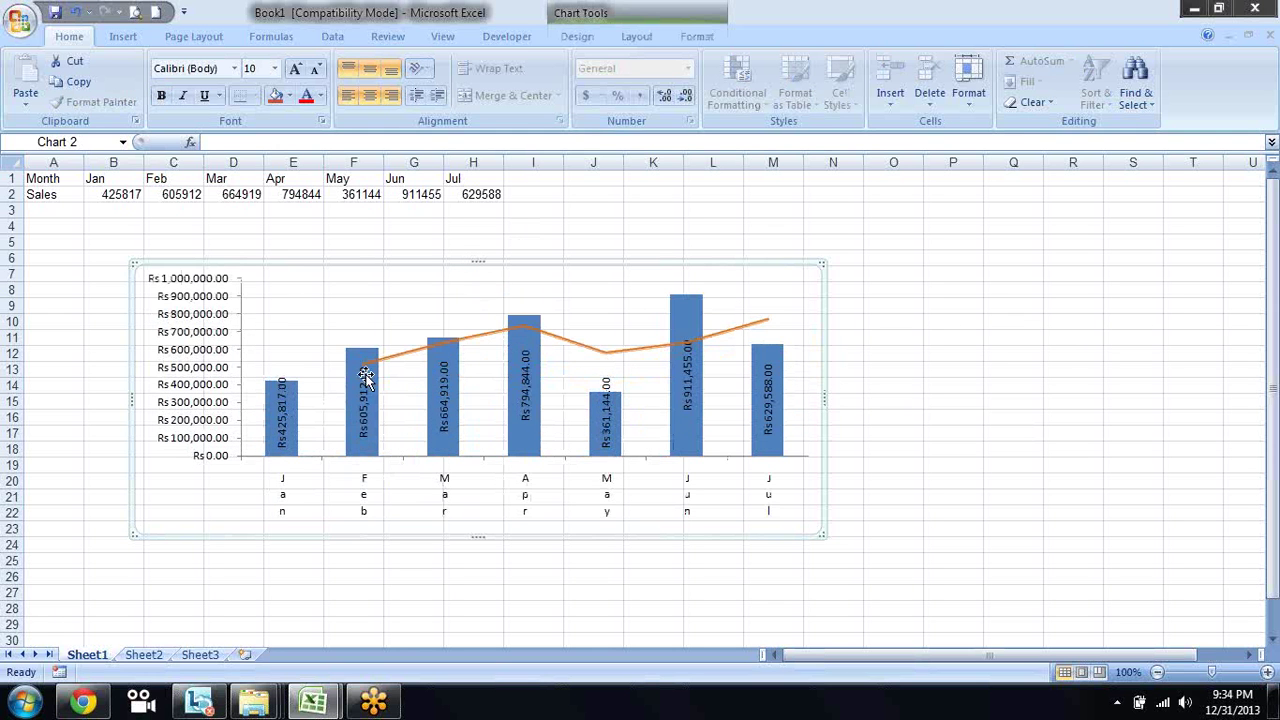
# Step: Delete the vertical value axis and the horizontal month axis
pyautogui.click(222, 348)
pyautogui.press('Delete')
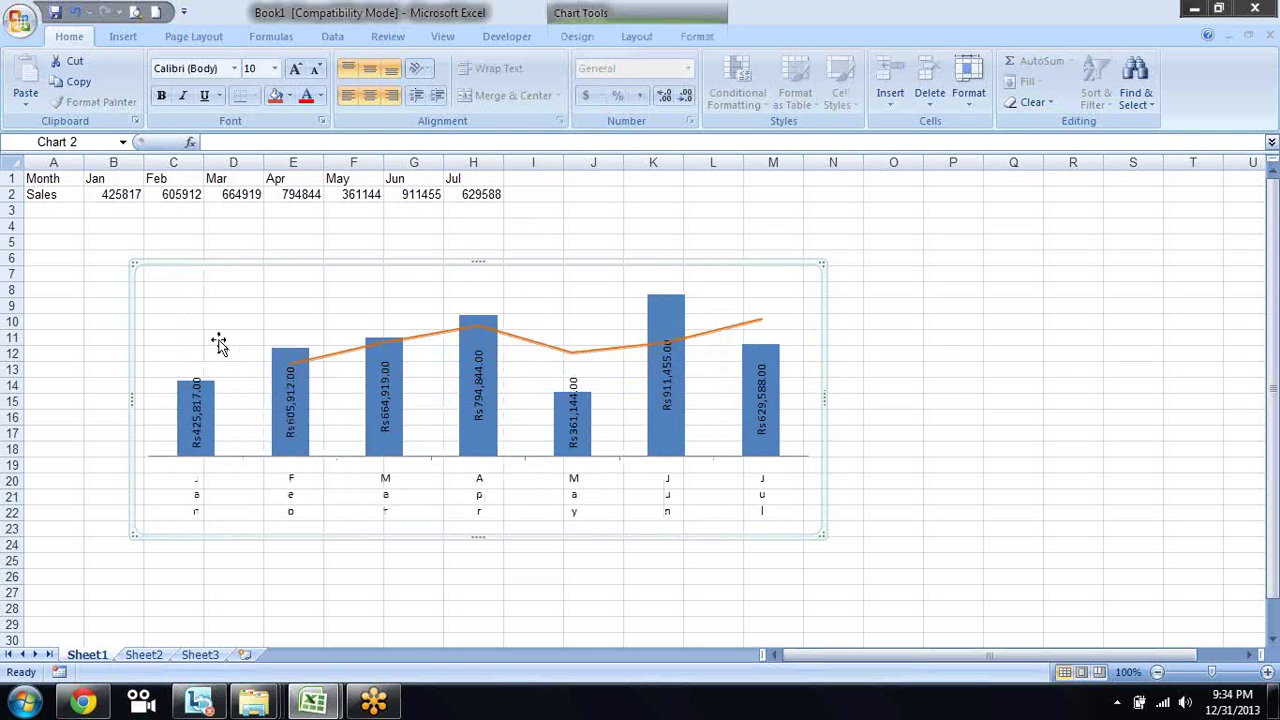
pyautogui.click(290, 494)
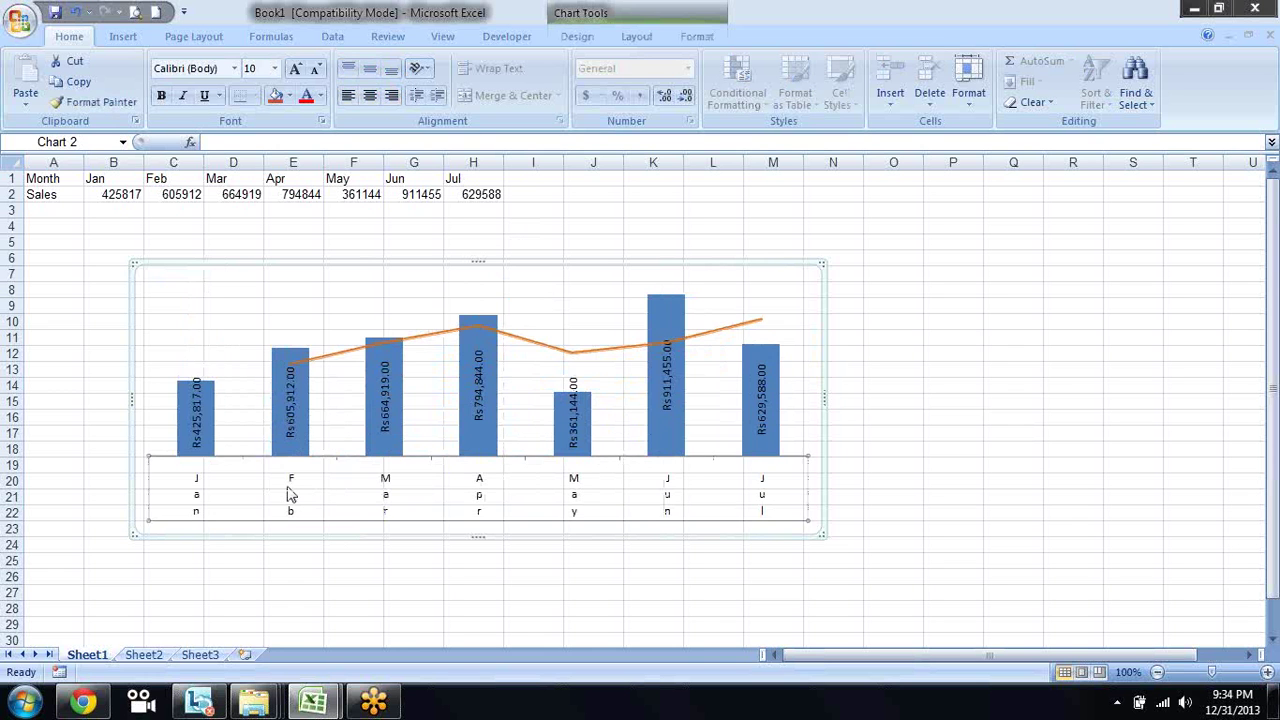
pyautogui.press('Delete')
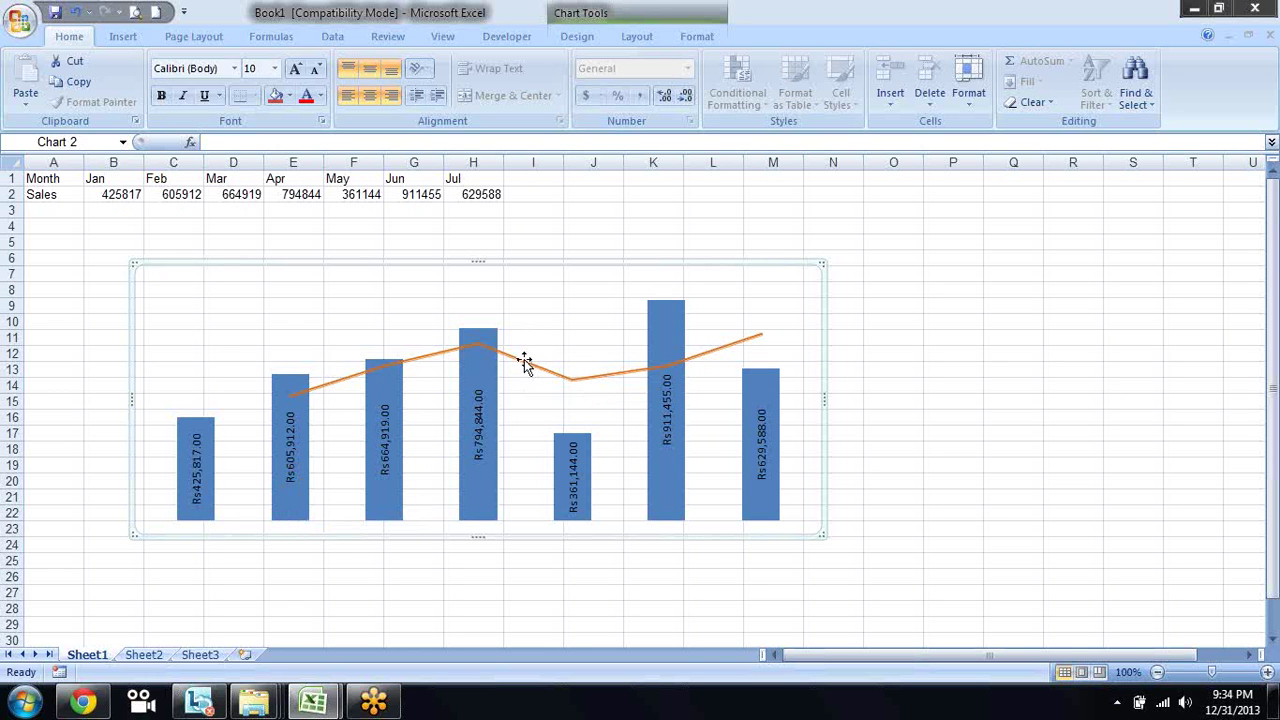
pyautogui.click(524, 360)
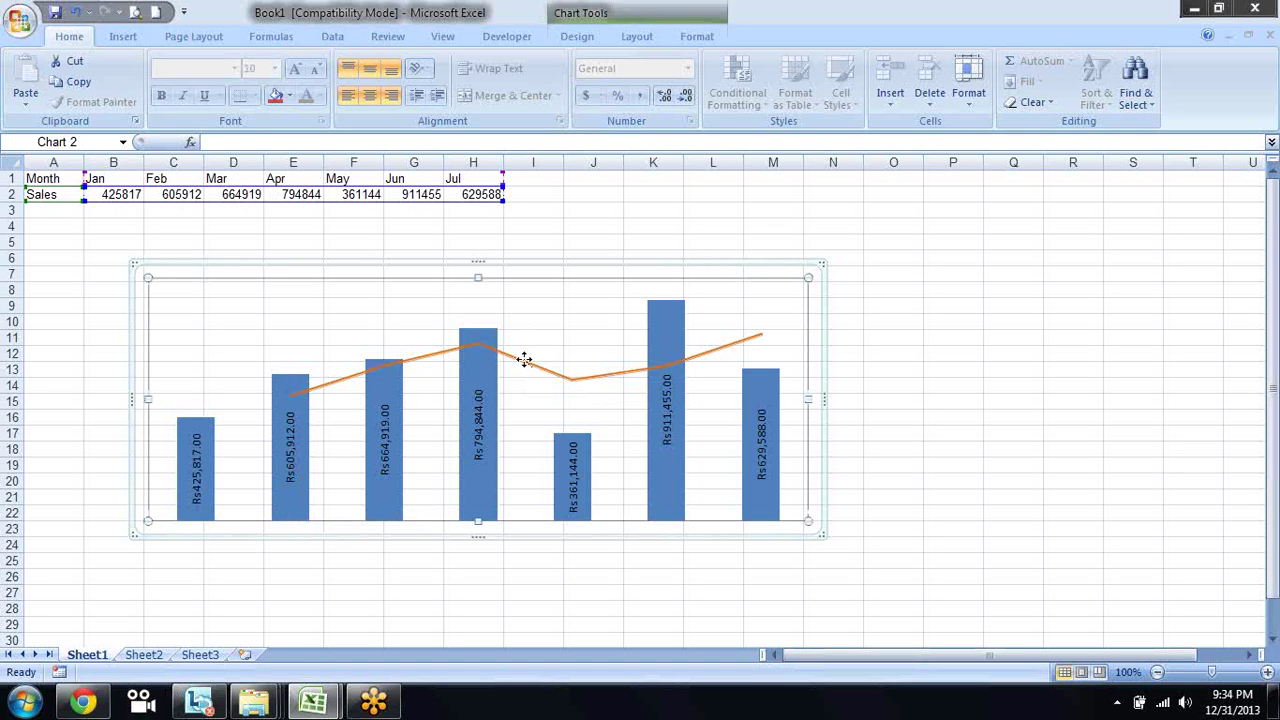
# Step: Delete the plot area, the moving-average trendline and the Rs data labels
pyautogui.rightClick(579, 380)
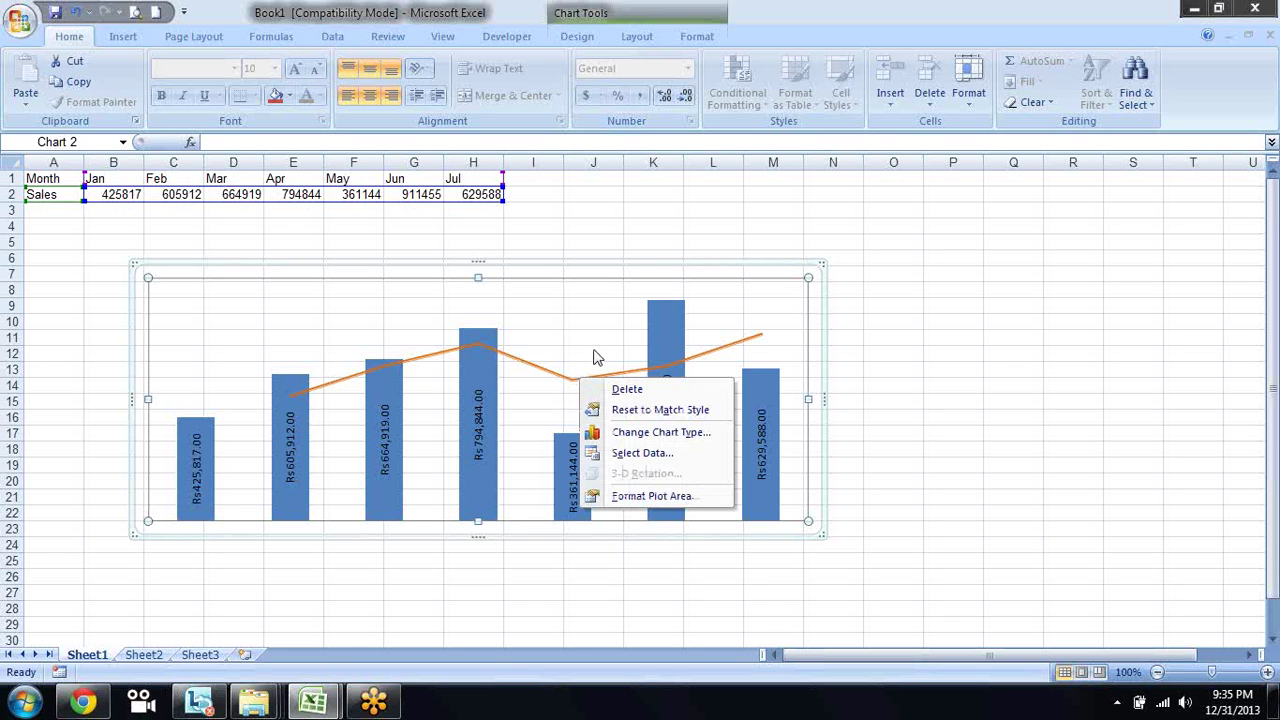
pyautogui.click(648, 391)
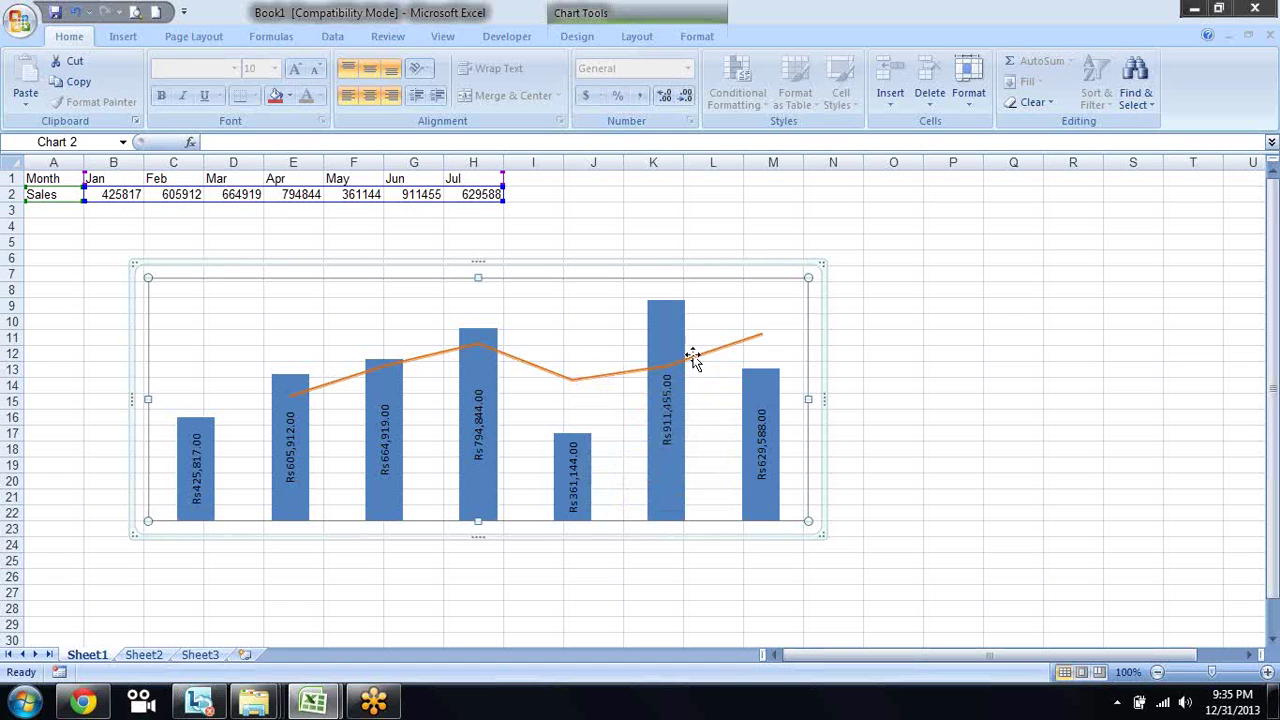
pyautogui.click(668, 412)
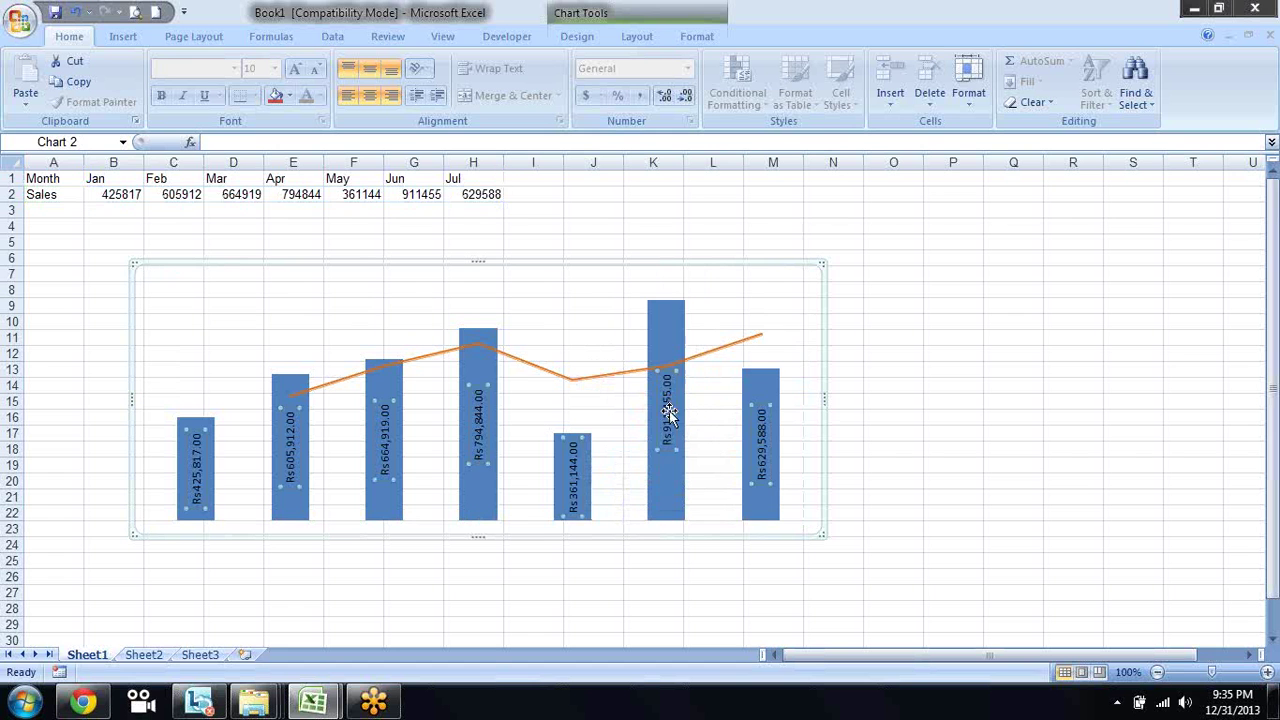
pyautogui.click(693, 367)
pyautogui.press('Delete')
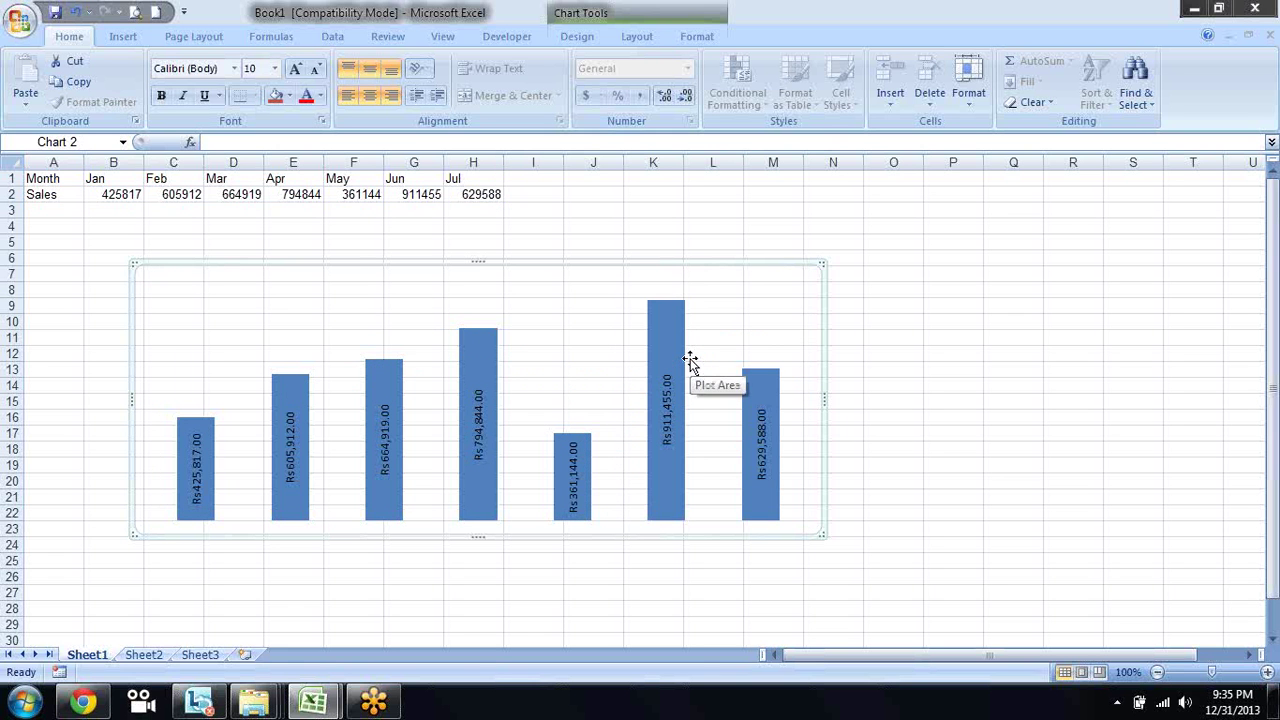
pyautogui.click(667, 387)
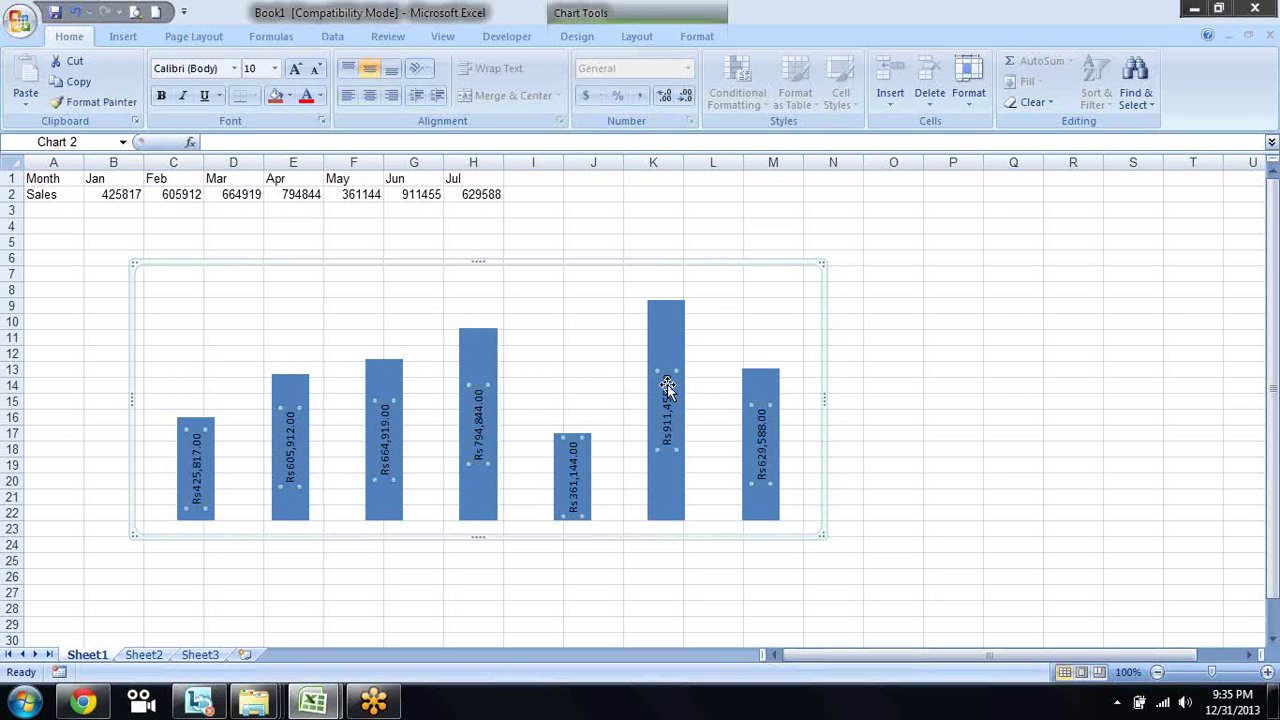
pyautogui.press('Delete')
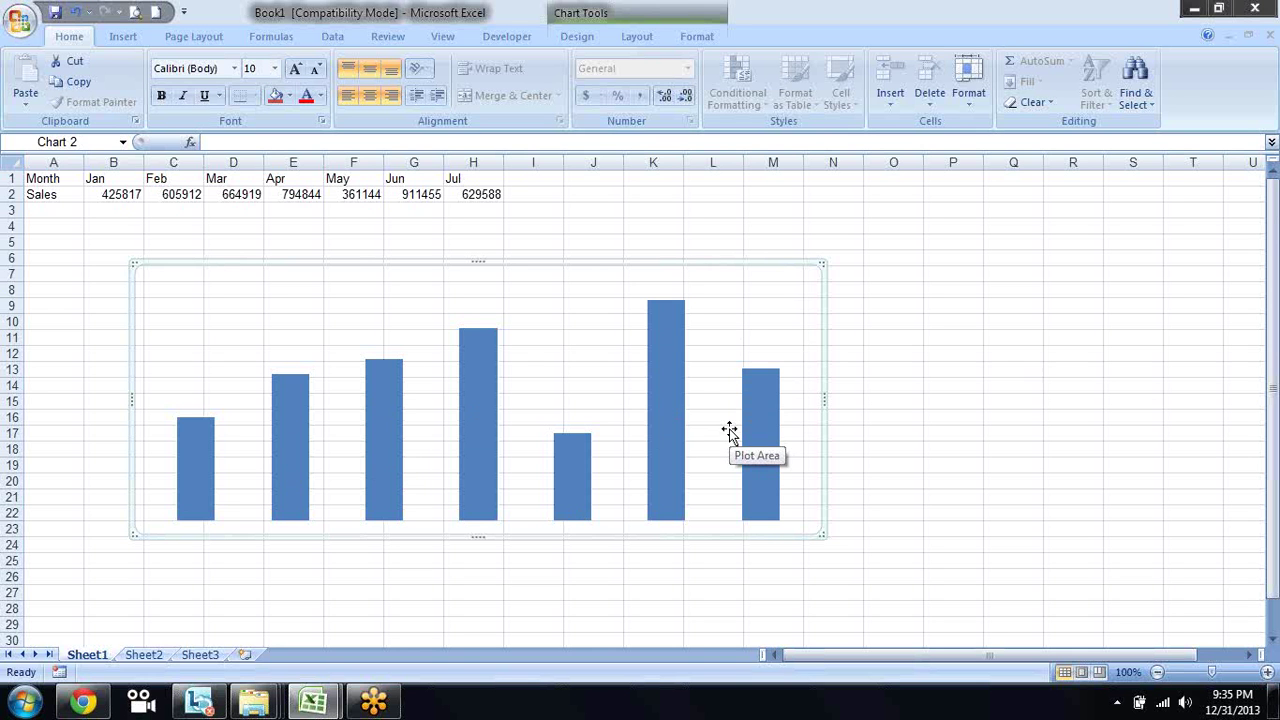
# Step: Undo the deletions to restore title, legend, axes and trendline, then delete only the data labels
pyautogui.hotkey('ctrl', 'z')
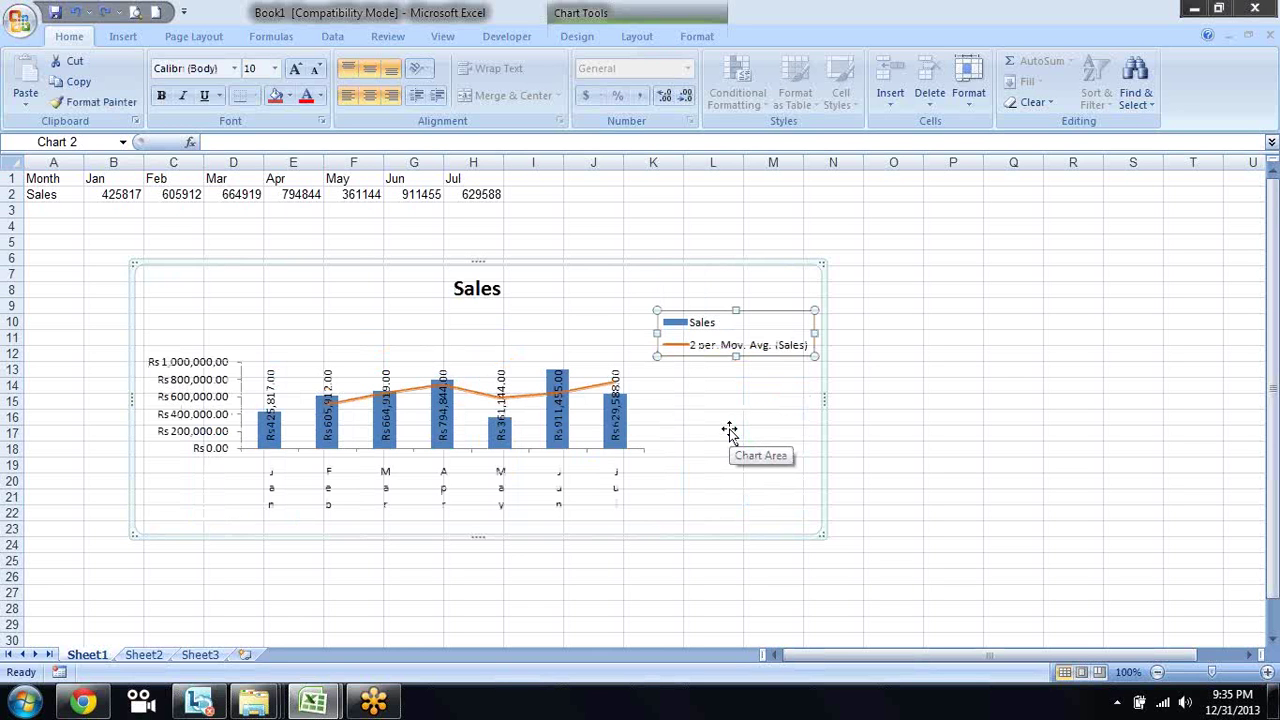
pyautogui.click(624, 451)
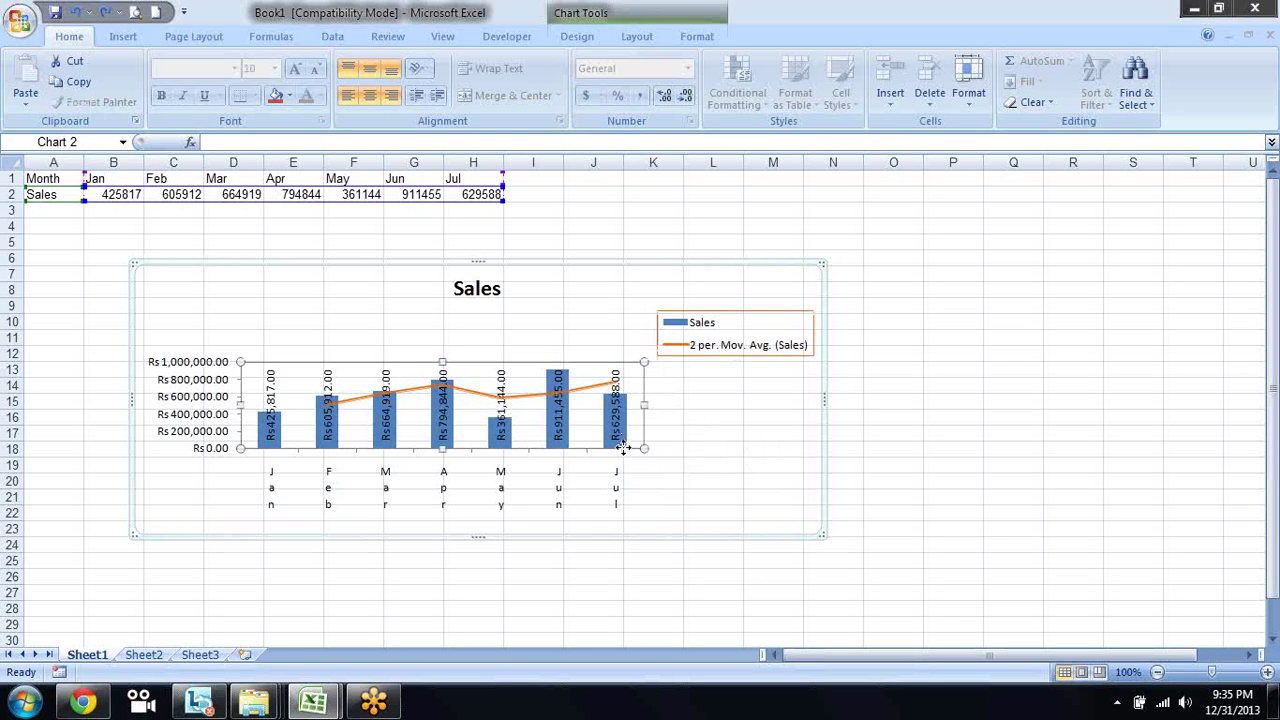
pyautogui.click(619, 445)
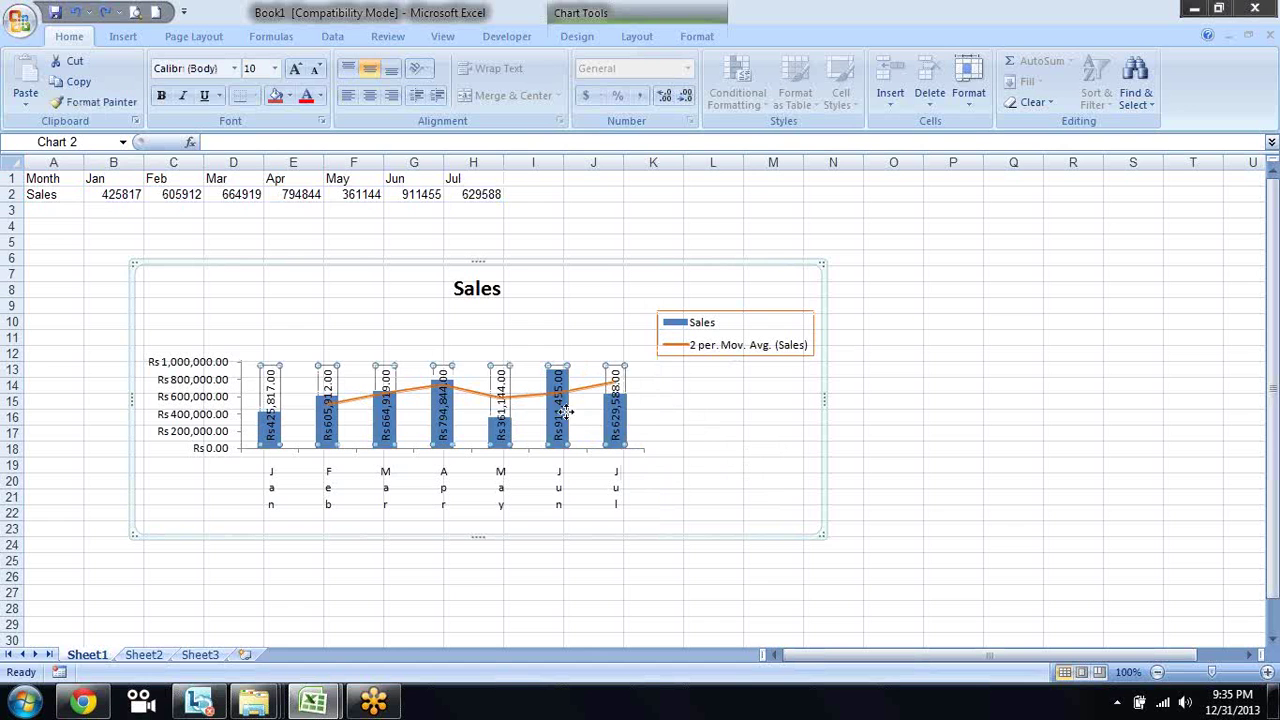
pyautogui.press('Delete')
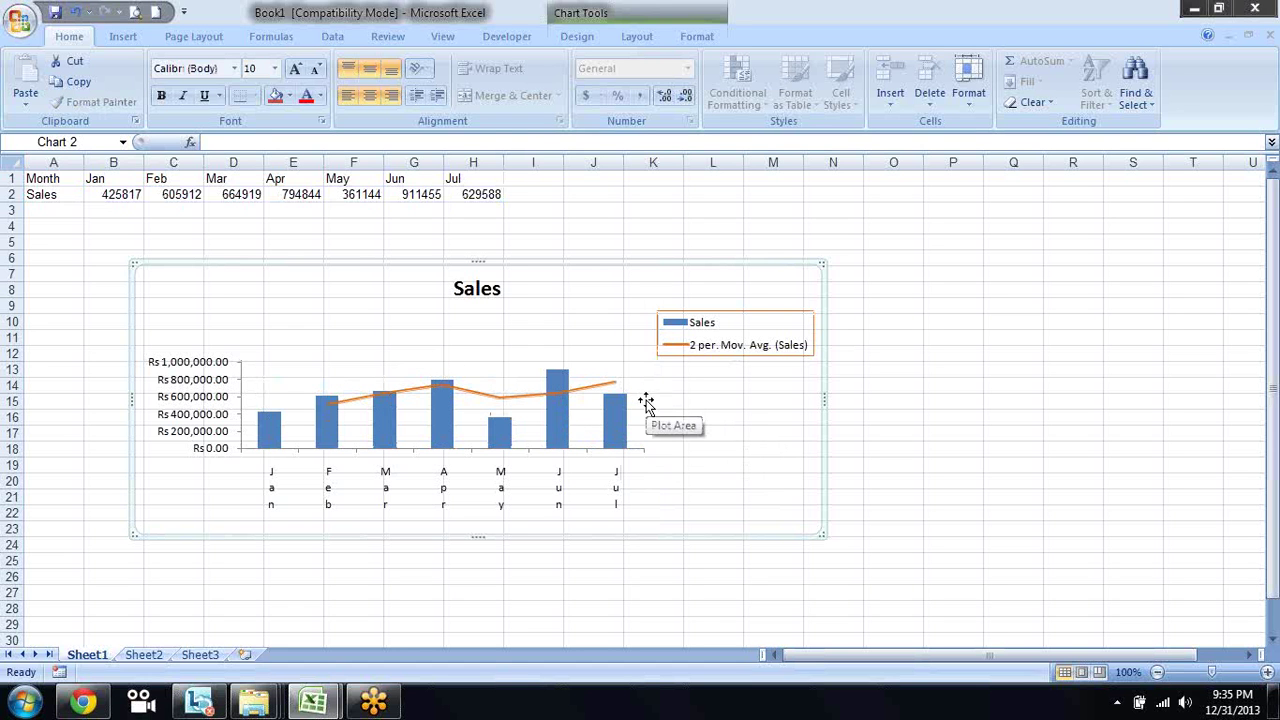
pyautogui.click(563, 418)
# Step: In Format Data Series, set the Sales gap width to 0% and series overlap to -11%
pyautogui.rightClick(563, 418)
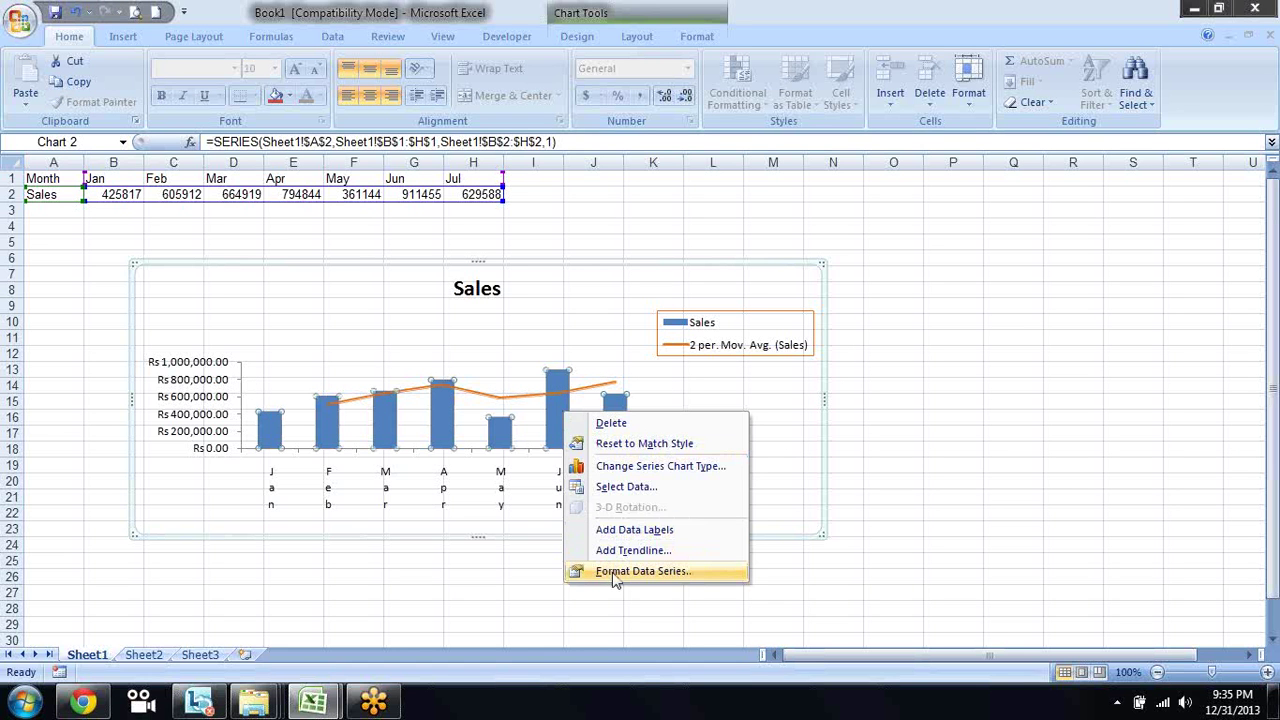
pyautogui.click(640, 571)
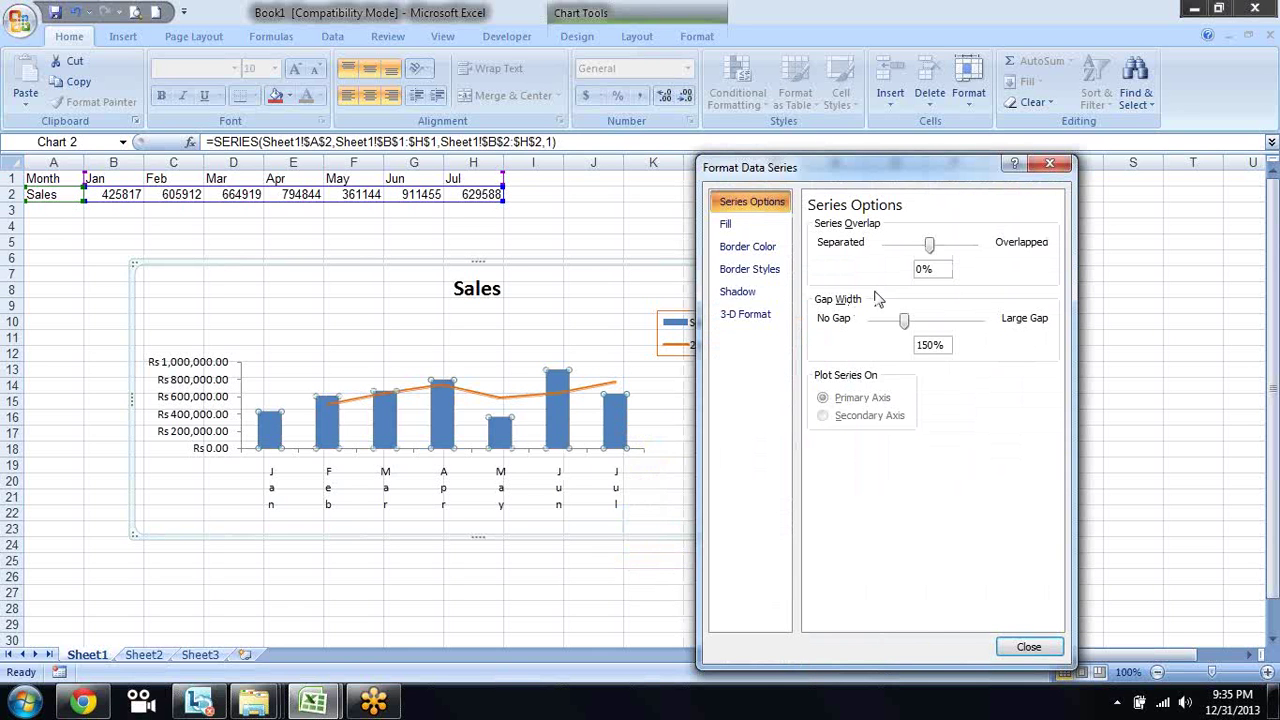
pyautogui.moveTo(905, 323)
pyautogui.mouseDown()
pyautogui.moveTo(938, 322)
pyautogui.moveTo(868, 337)
pyautogui.moveTo(912, 333)
pyautogui.mouseUp()
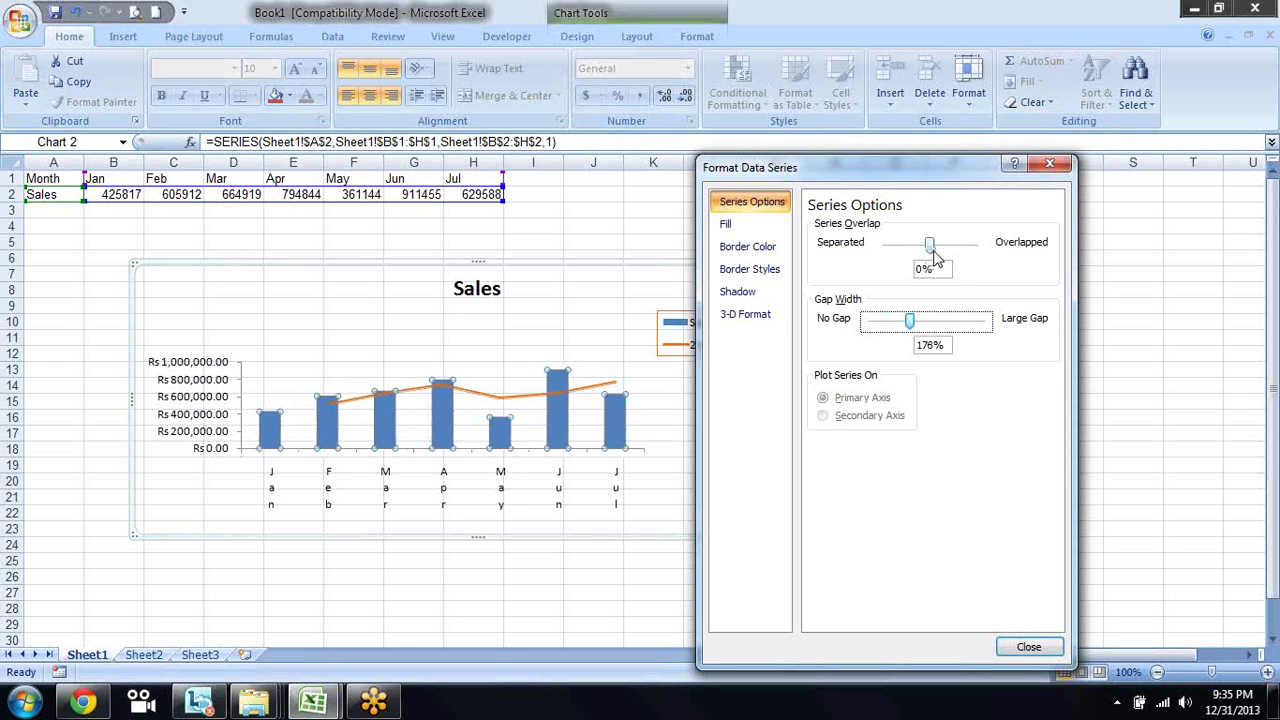
pyautogui.moveTo(929, 245)
pyautogui.mouseDown()
pyautogui.moveTo(883, 250)
pyautogui.moveTo(966, 247)
pyautogui.moveTo(942, 247)
pyautogui.mouseUp()
pyautogui.moveTo(909, 322); pyautogui.dragTo(906, 326)
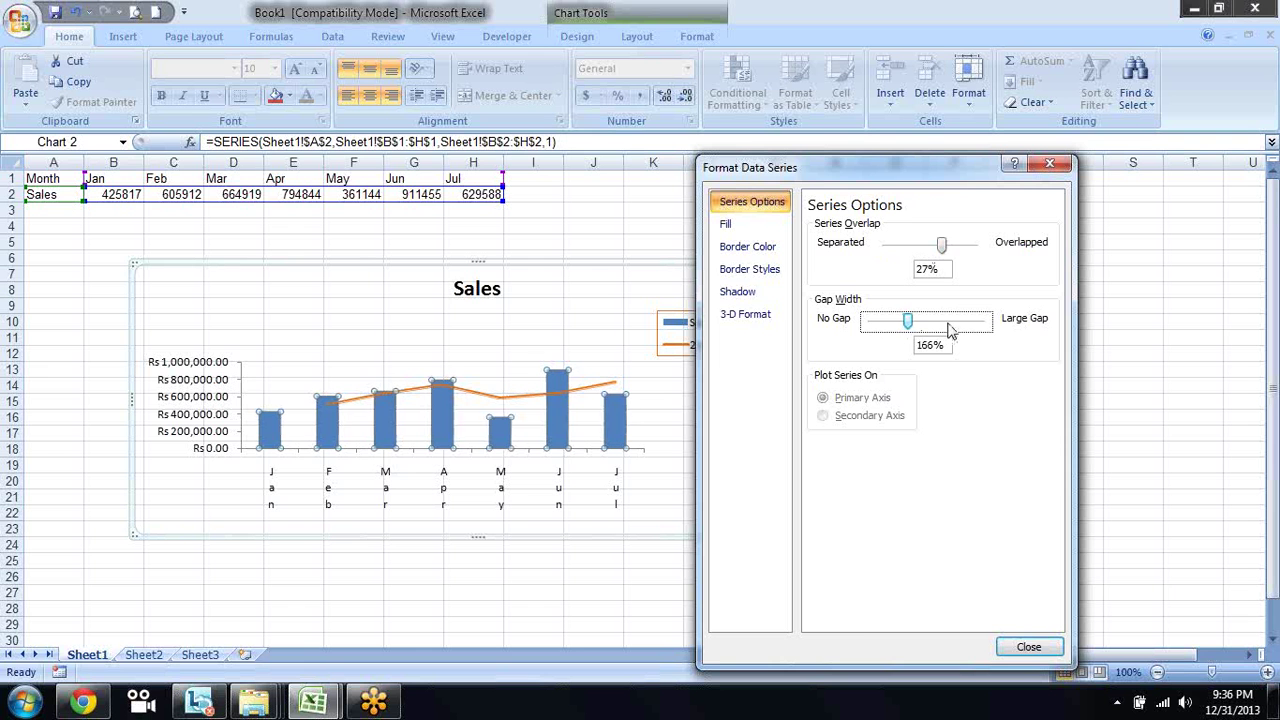
pyautogui.click(958, 334)
pyautogui.click(975, 327)
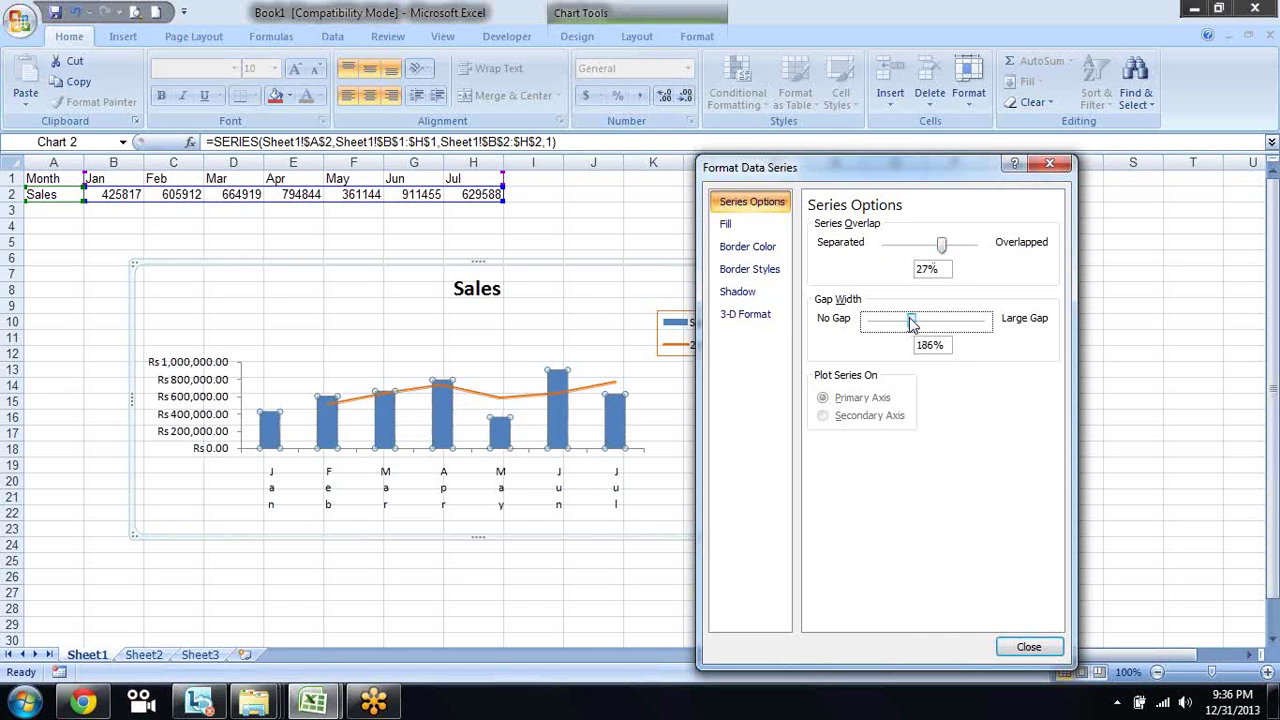
pyautogui.moveTo(912, 323); pyautogui.dragTo(838, 324)
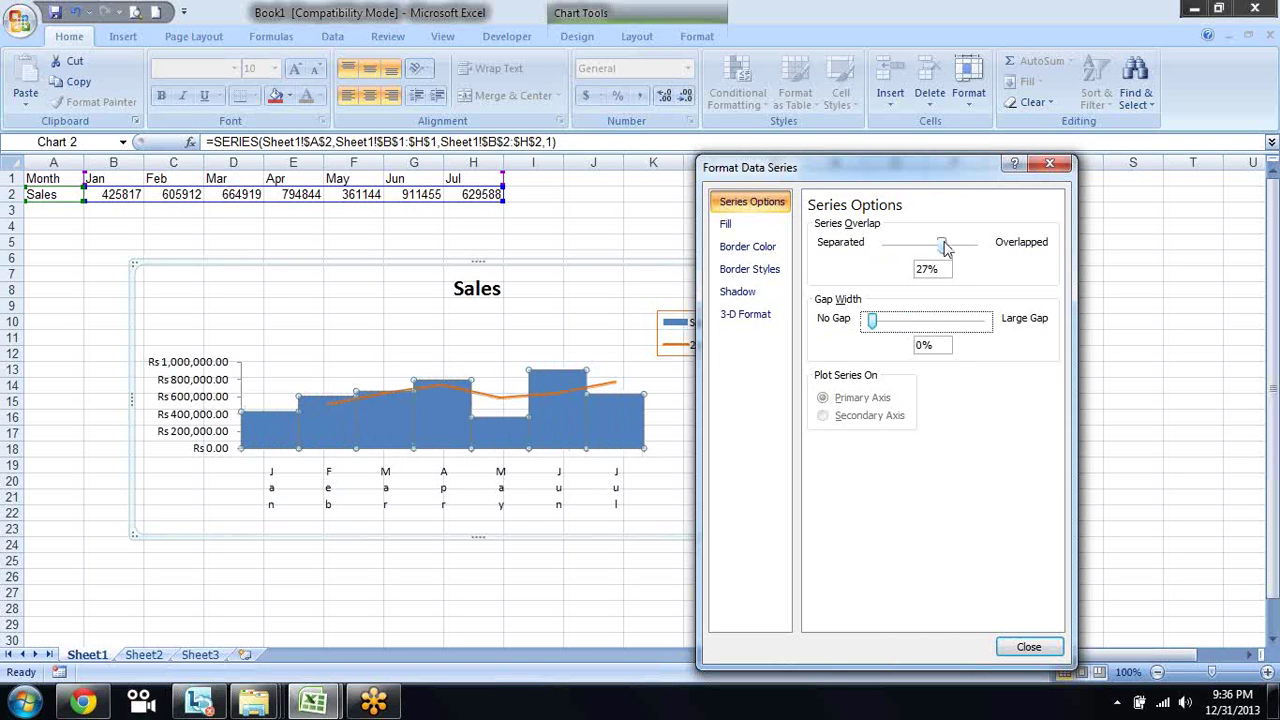
pyautogui.moveTo(940, 245)
pyautogui.mouseDown()
pyautogui.moveTo(887, 248)
pyautogui.moveTo(938, 250)
pyautogui.mouseUp()
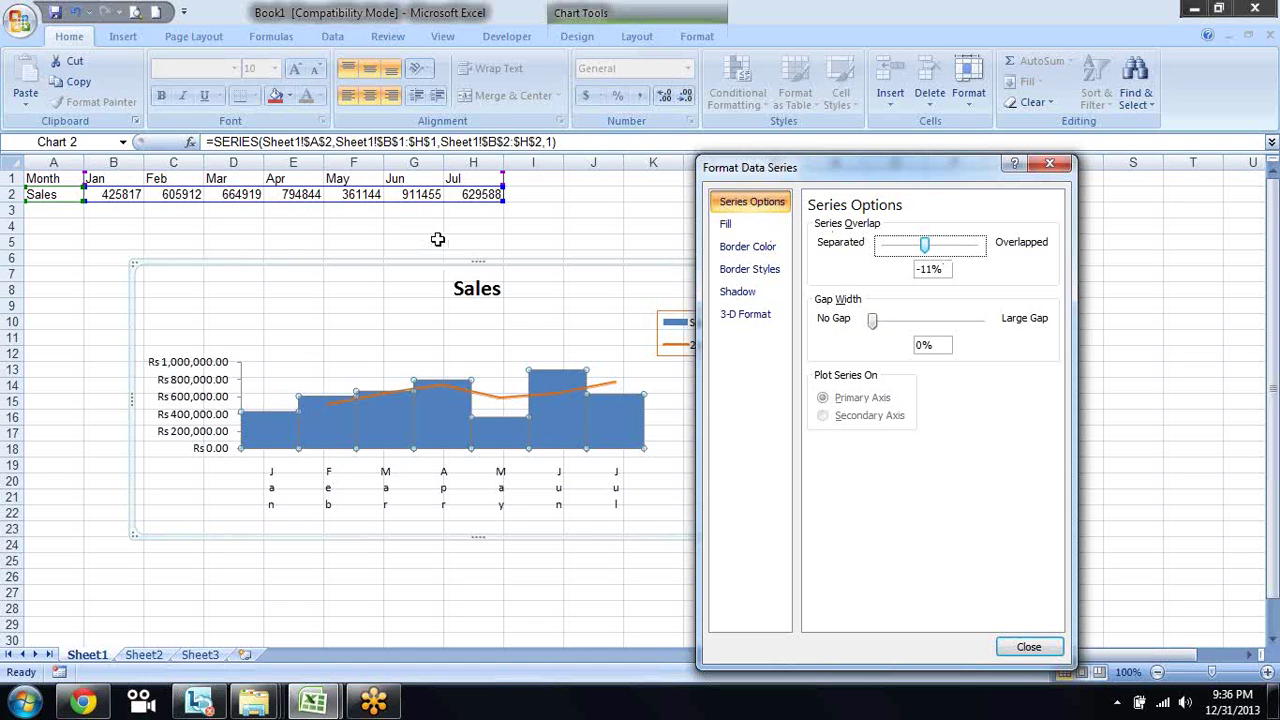
pyautogui.click(502, 208)
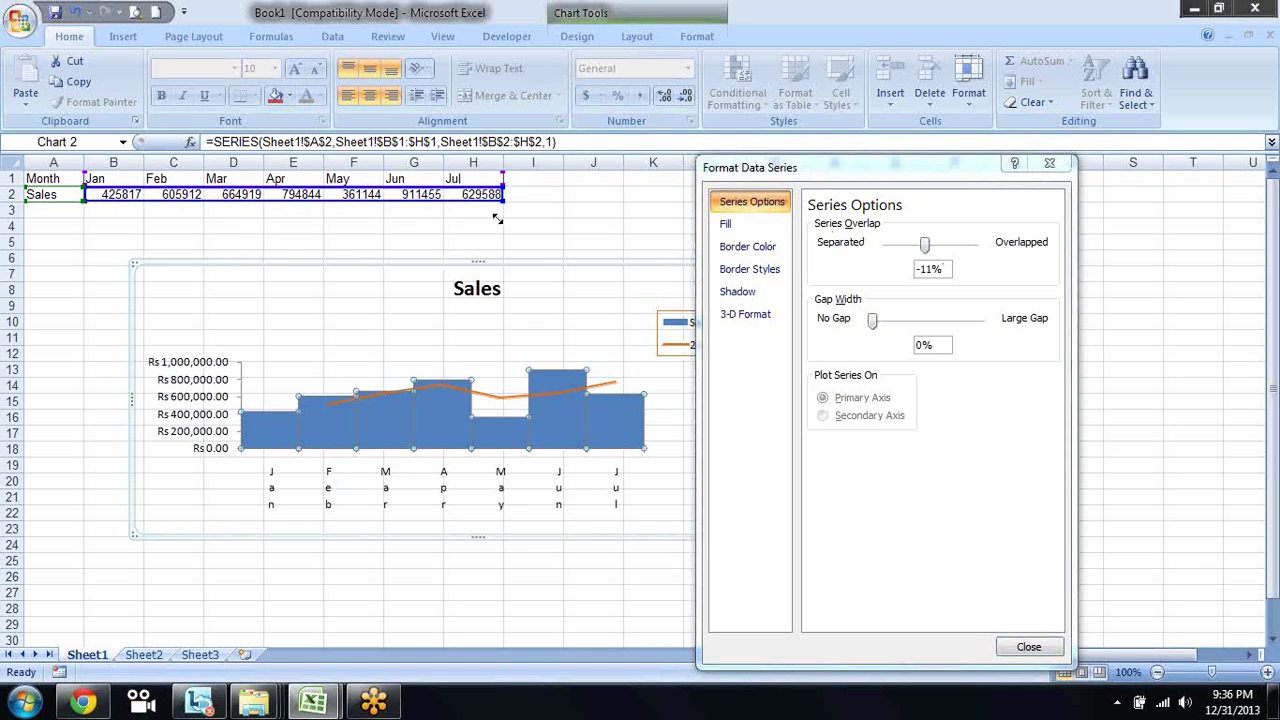
pyautogui.click(74, 212)
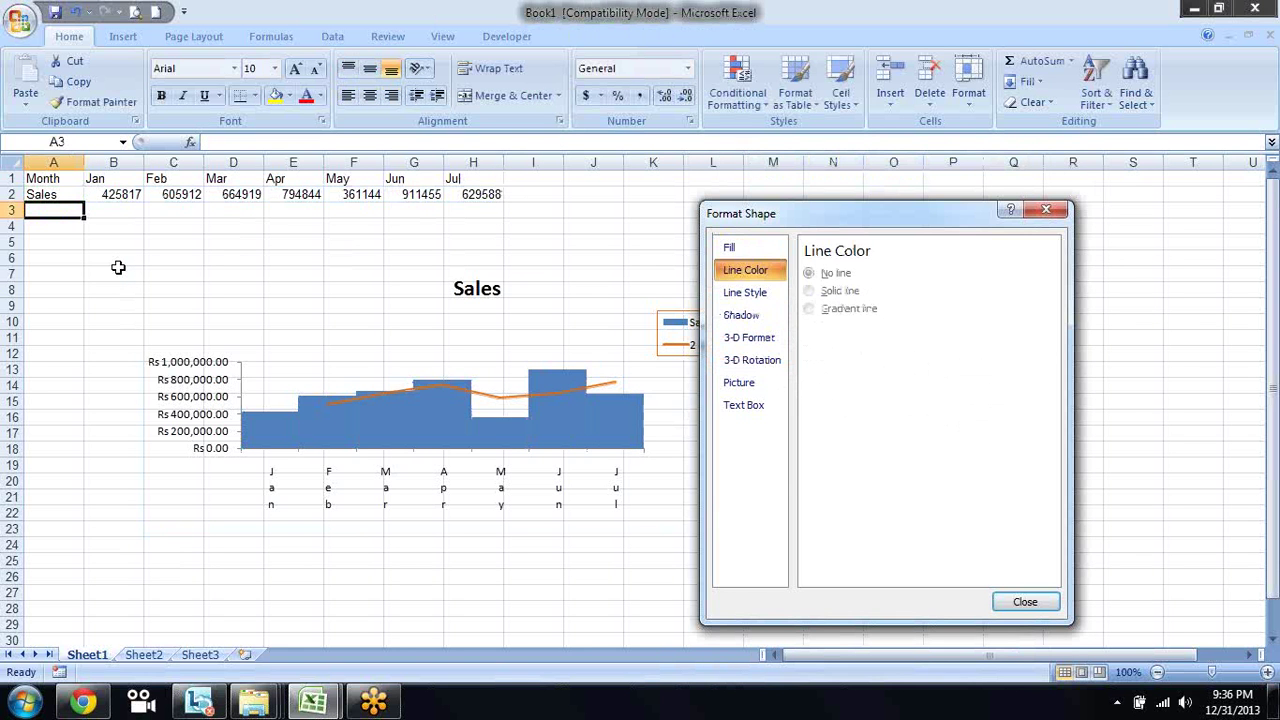
# Step: Label cell A3 'Sales2'
pyautogui.press('Escape')
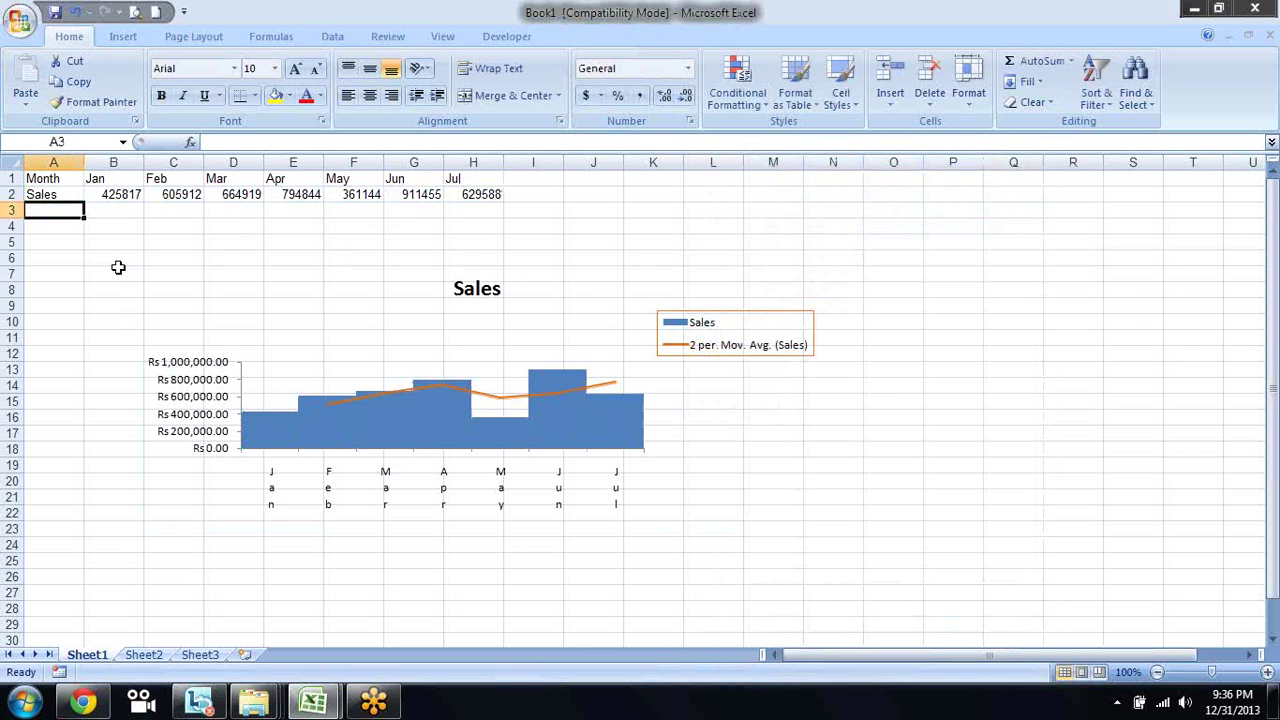
pyautogui.hotkey('ctrl', 'd')
pyautogui.press('F2')
pyautogui.write('Sales2')
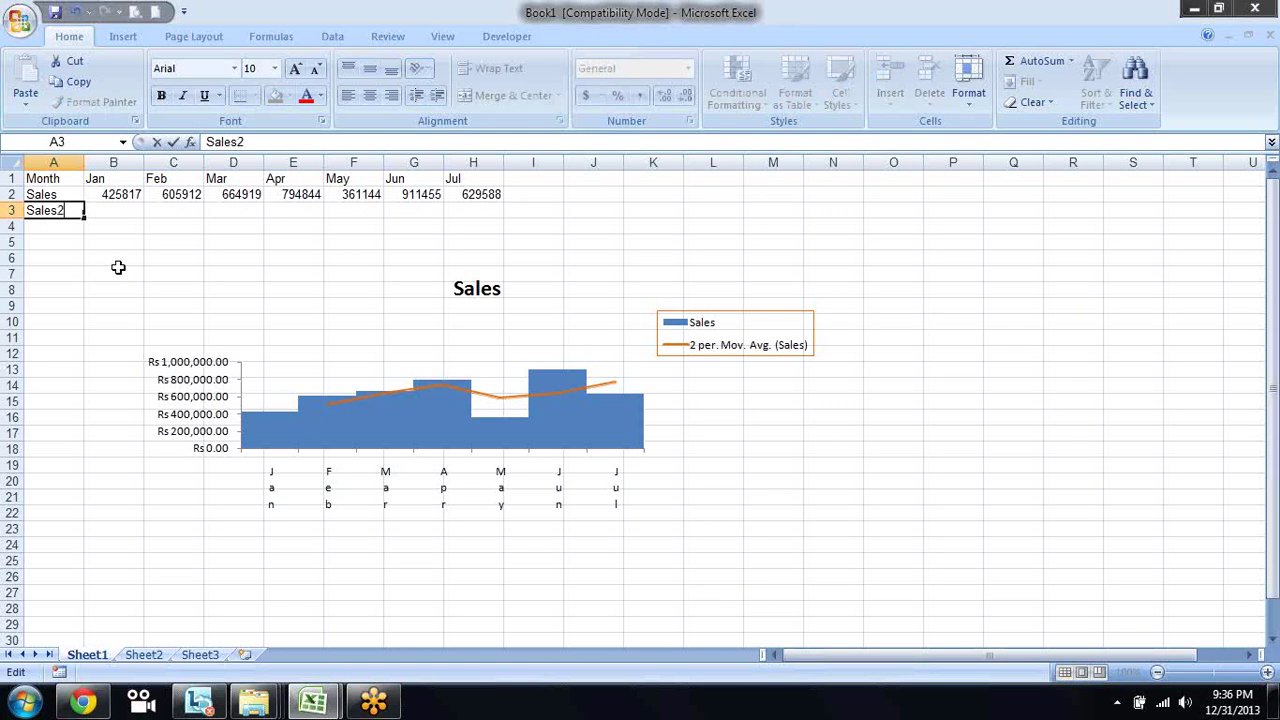
pyautogui.press('Return')
# Step: Fill B3:H3 with the Jan–Jul Sales figures 425817 through 629588
pyautogui.press('Up')
pyautogui.press('Right')
pyautogui.hotkey('shift', 'Right')
pyautogui.hotkey('shift', 'Right')
pyautogui.hotkey('shift', 'Right')
pyautogui.hotkey('shift', 'Right')
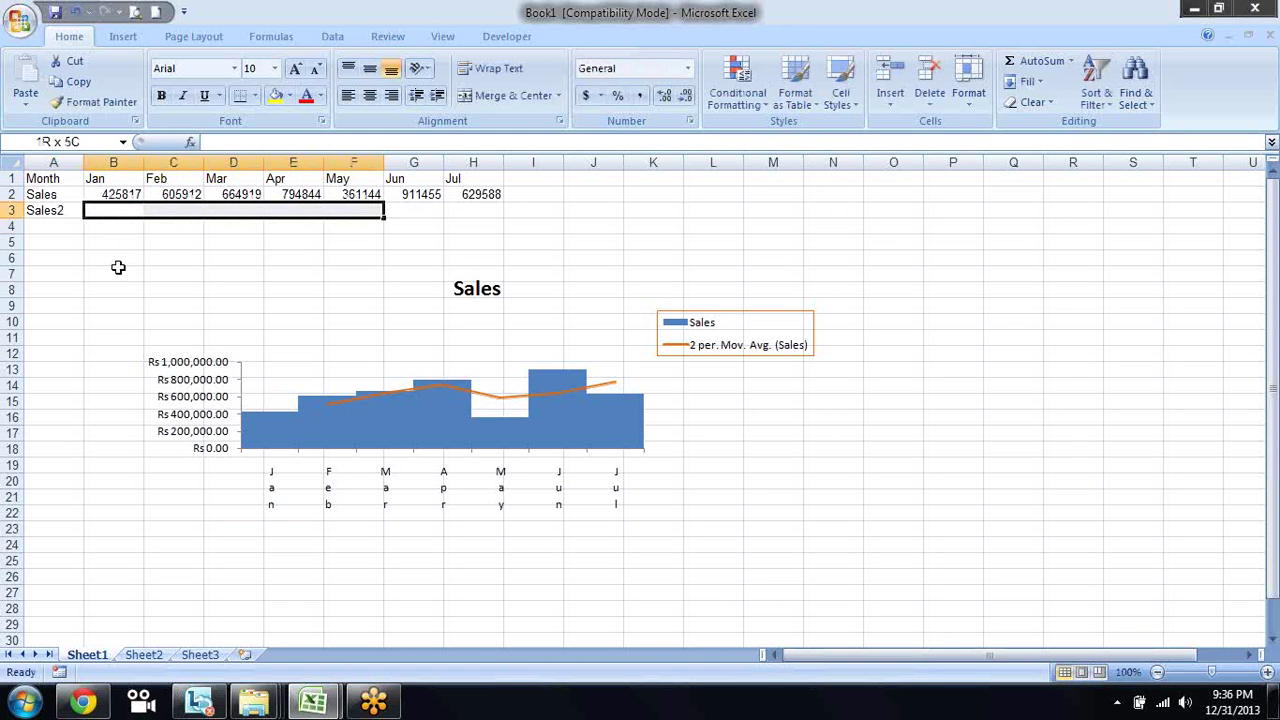
pyautogui.hotkey('shift', 'Right')
pyautogui.hotkey('shift', 'Right')
pyautogui.hotkey('ctrl', 'd')
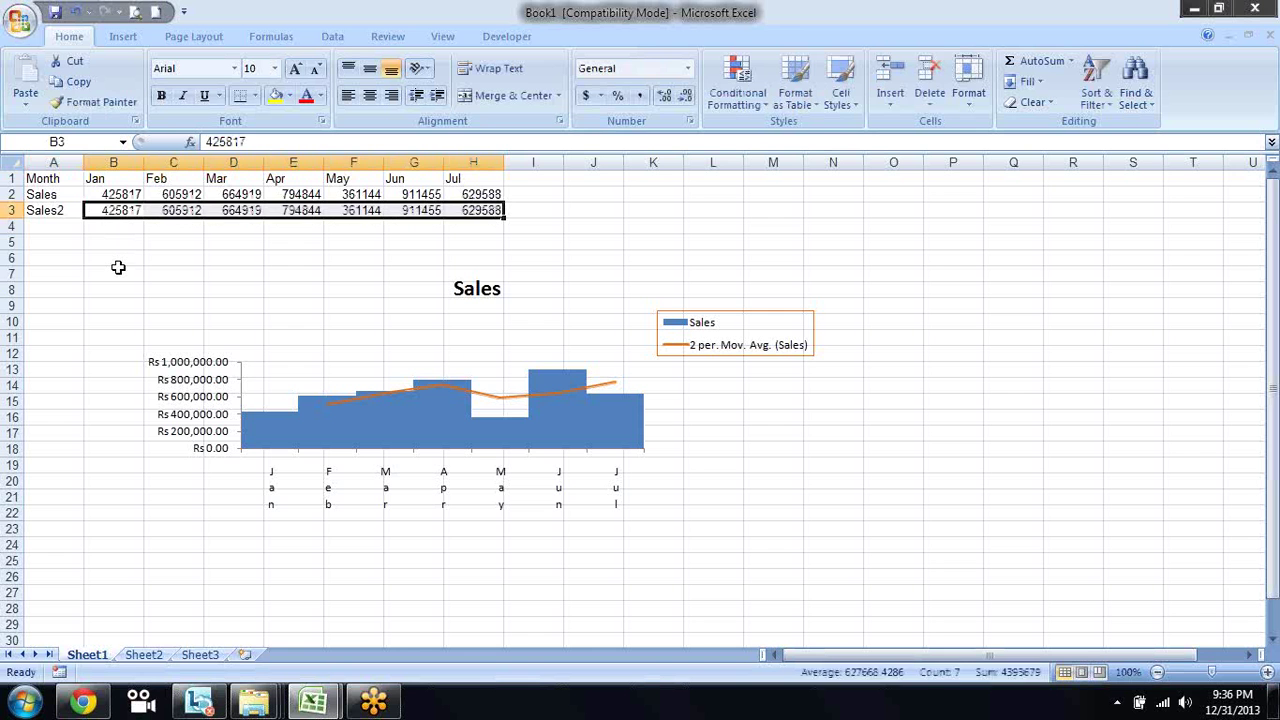
pyautogui.press('Down')
pyautogui.press('Up')
pyautogui.hotkey('ctrl', 'c')
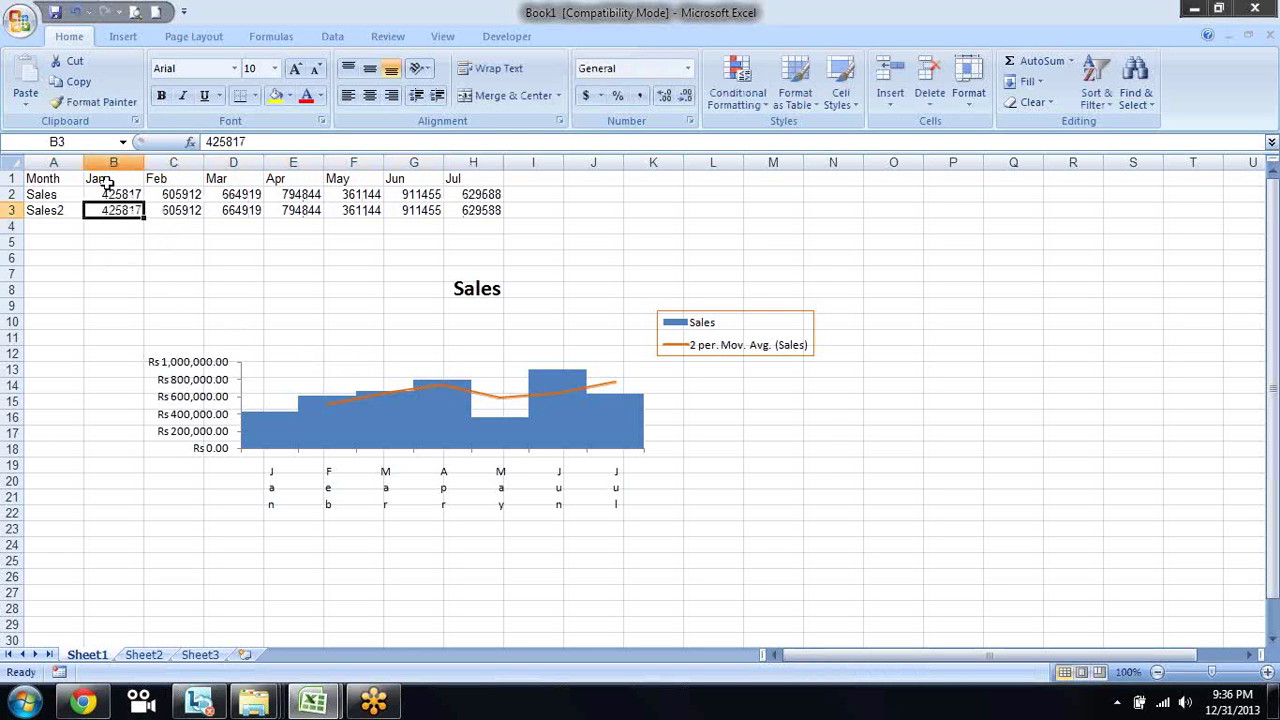
pyautogui.click(322, 423)
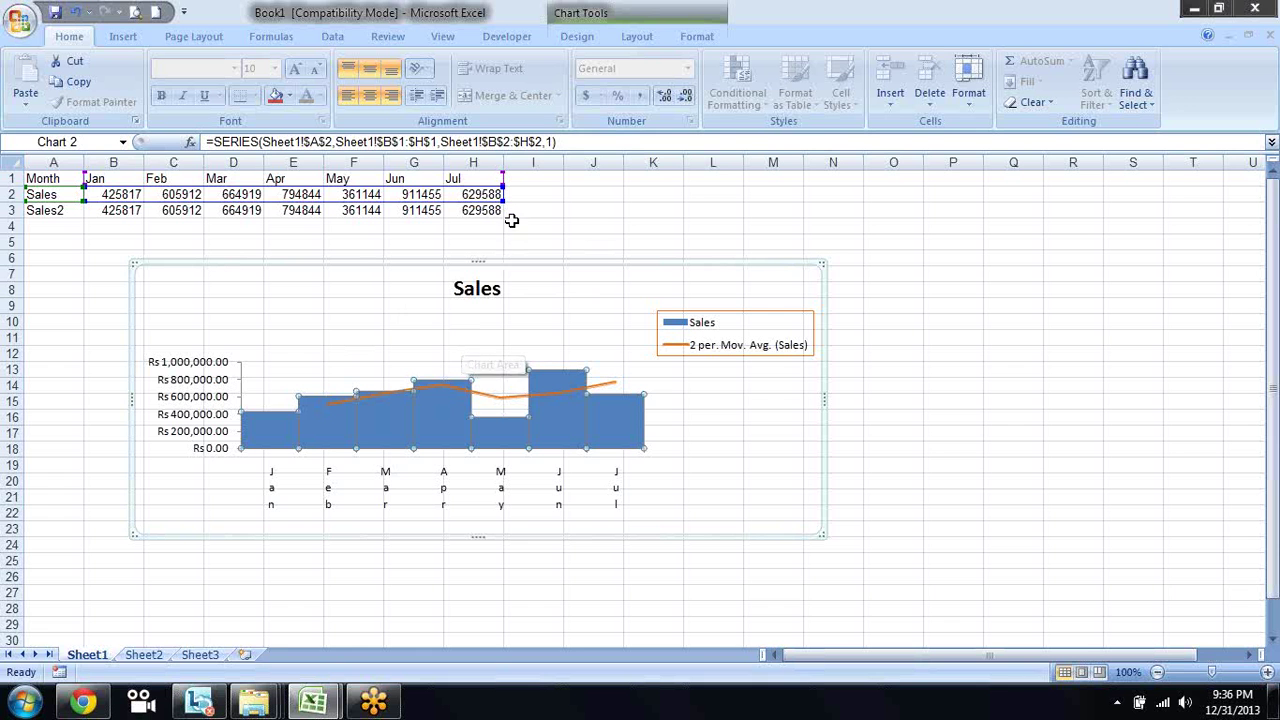
# Step: Extend the chart's source range to B2:H3 so Sales2 plots as red columns
pyautogui.moveTo(505, 200); pyautogui.dragTo(505, 201)
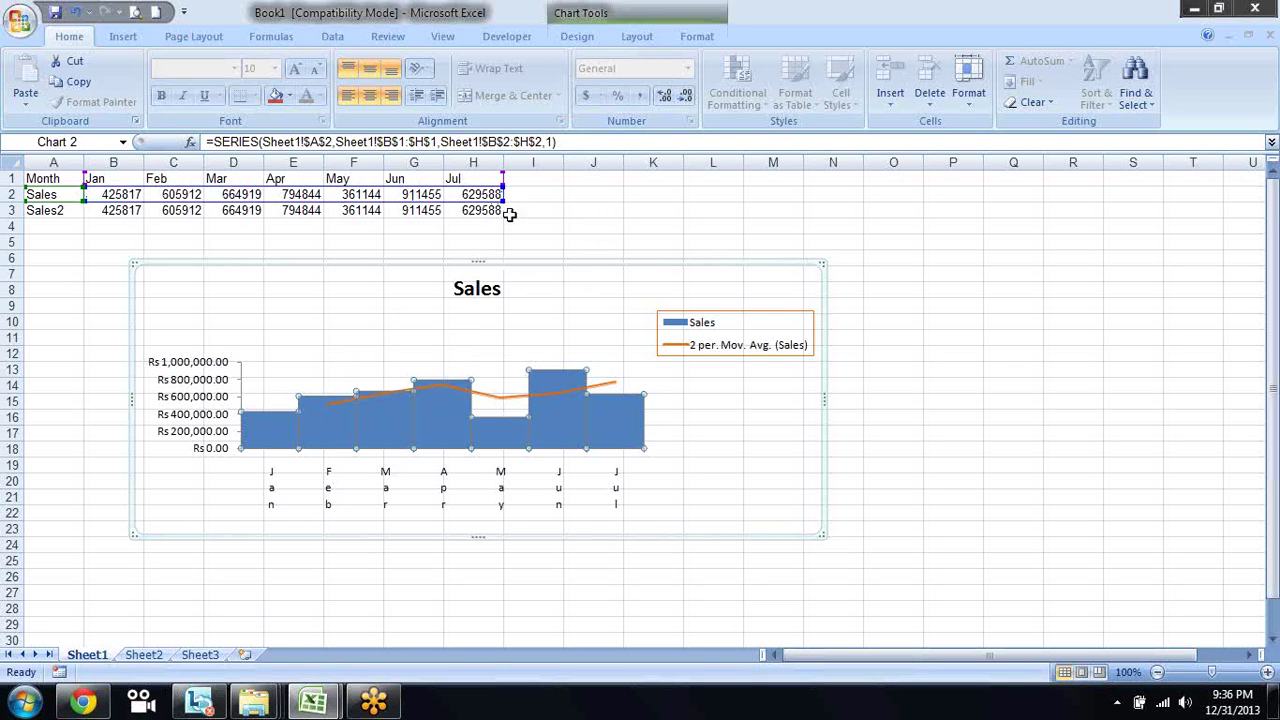
pyautogui.moveTo(503, 216)
pyautogui.mouseDown()
pyautogui.moveTo(505, 198)
pyautogui.moveTo(495, 222)
pyautogui.mouseUp()
pyautogui.click(575, 268)
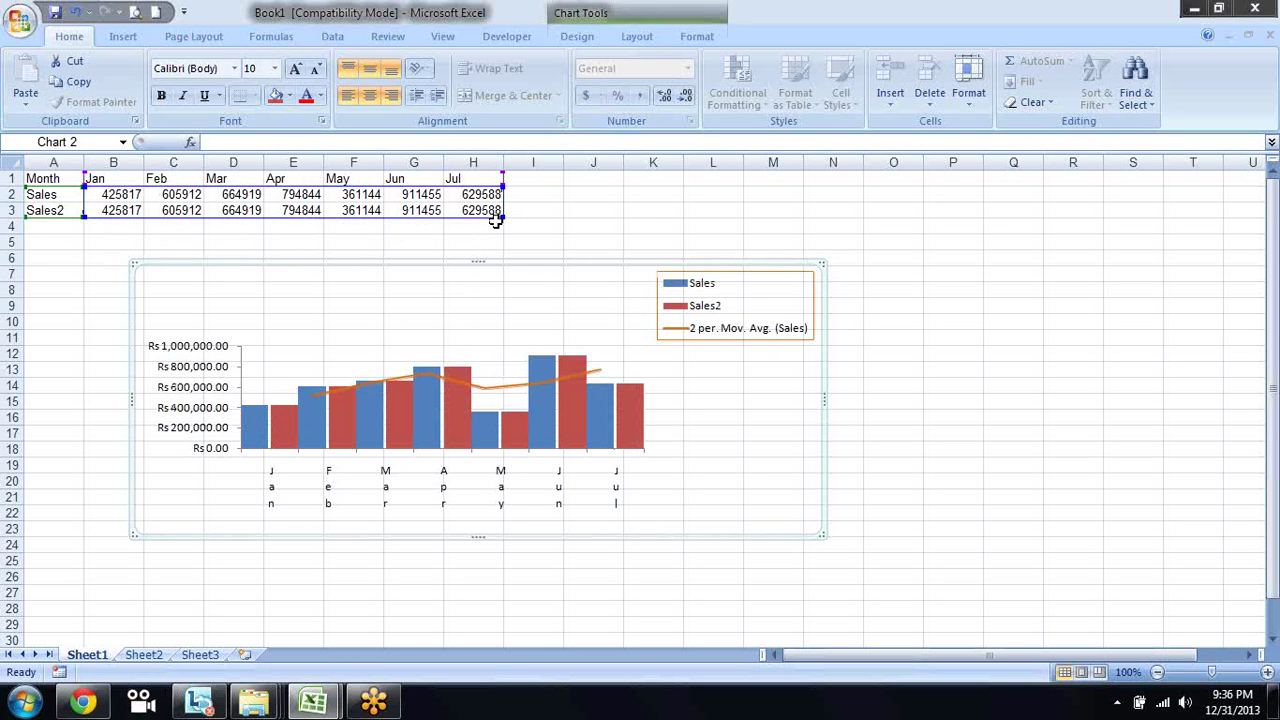
pyautogui.click(549, 400)
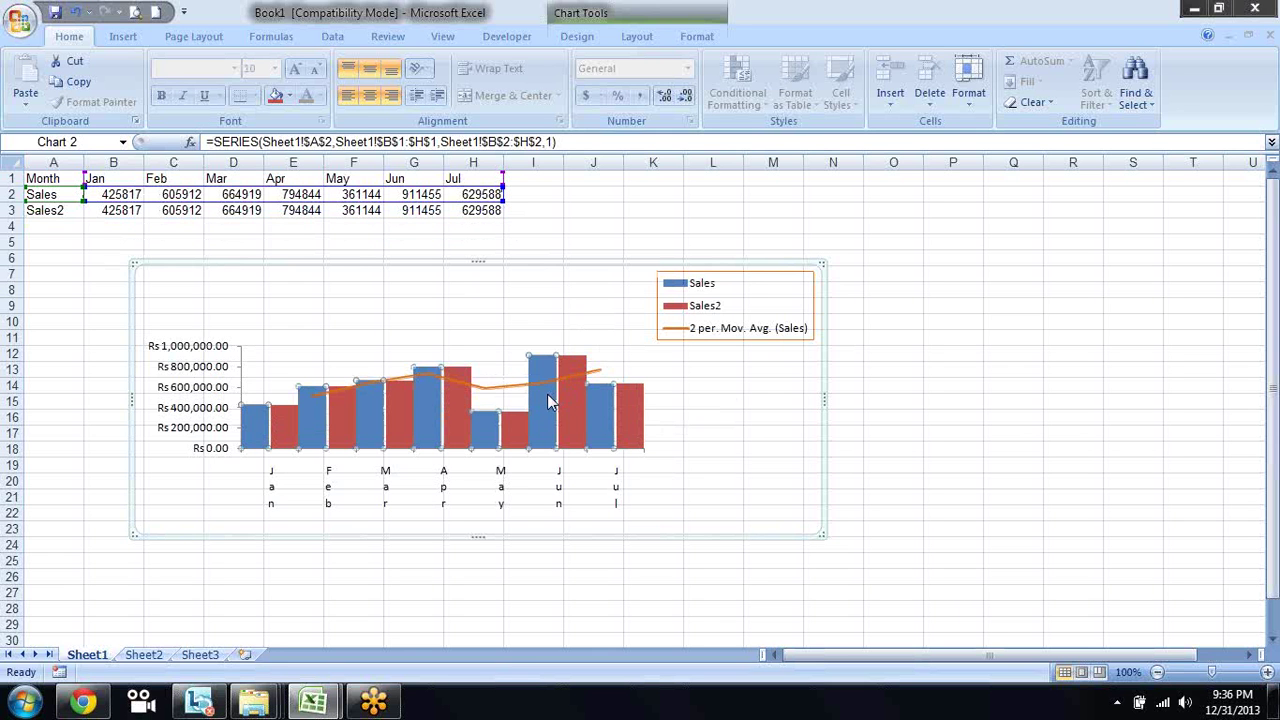
# Step: Set series overlap to 27% and gap width to 219% on the primary axis, then close
pyautogui.rightClick(547, 395)
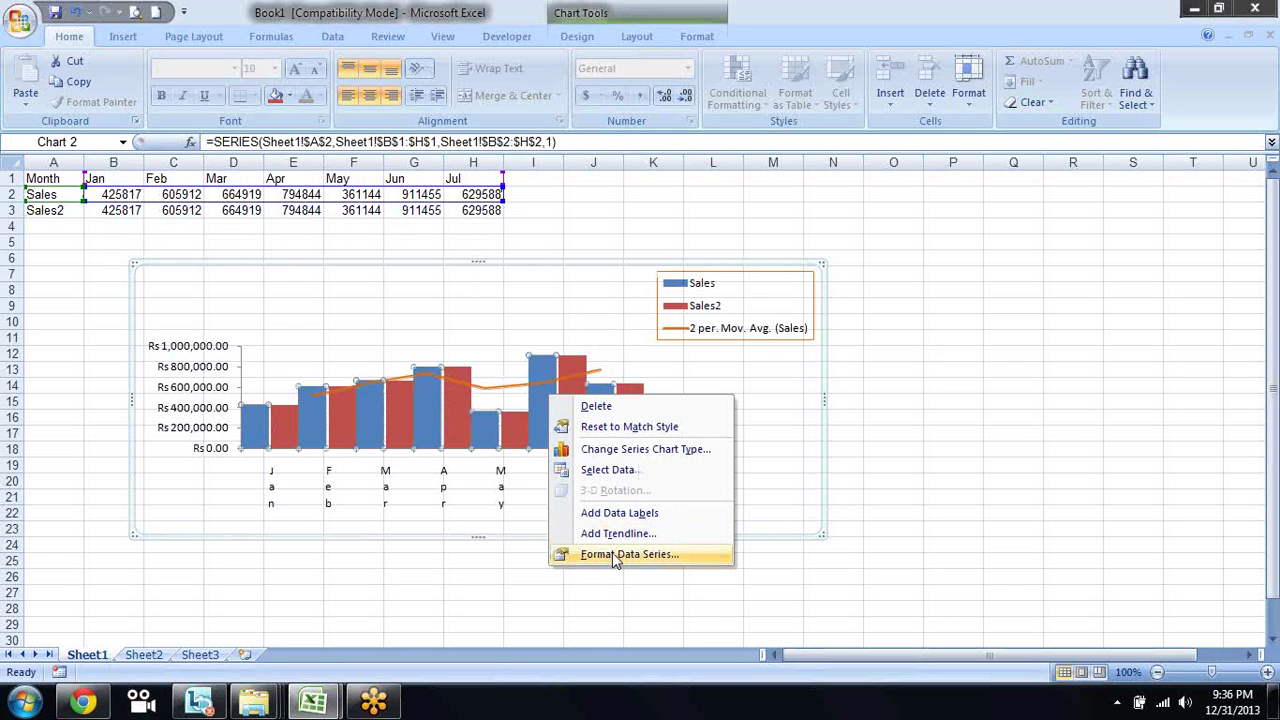
pyautogui.click(628, 554)
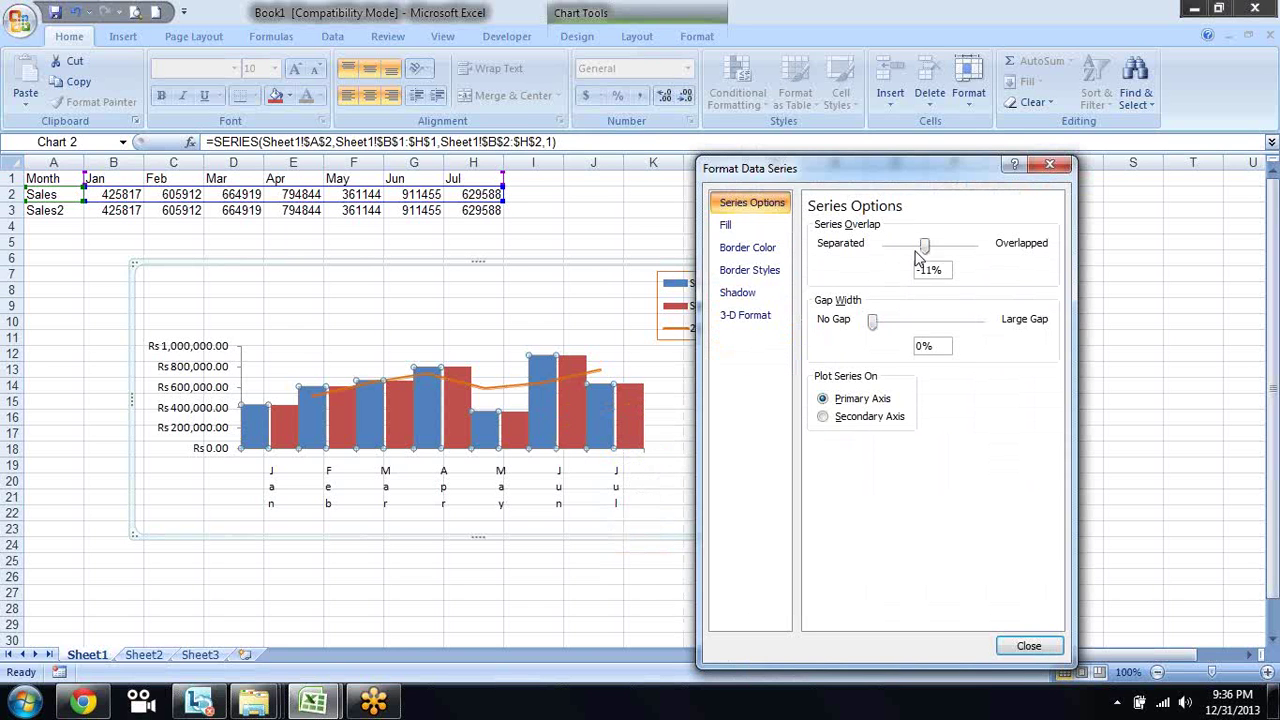
pyautogui.moveTo(925, 246)
pyautogui.mouseDown()
pyautogui.moveTo(986, 261)
pyautogui.moveTo(947, 248)
pyautogui.moveTo(882, 256)
pyautogui.moveTo(956, 258)
pyautogui.mouseUp()
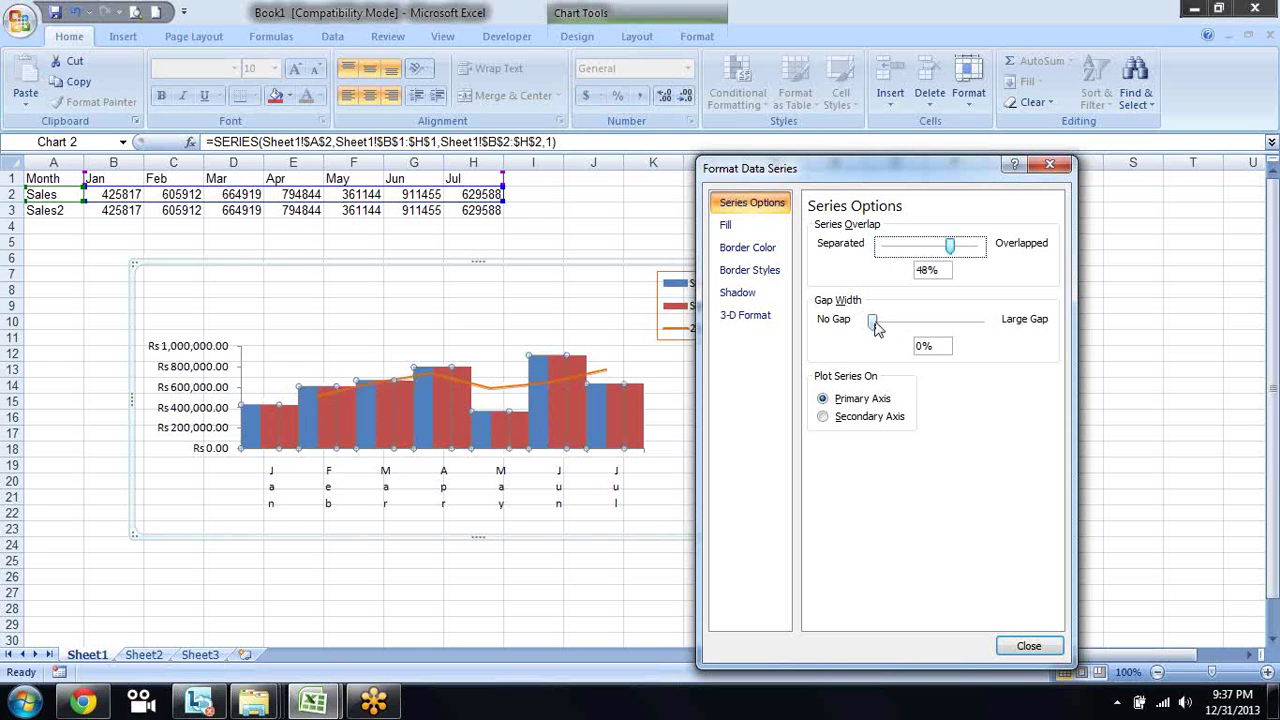
pyautogui.moveTo(876, 330); pyautogui.dragTo(919, 334)
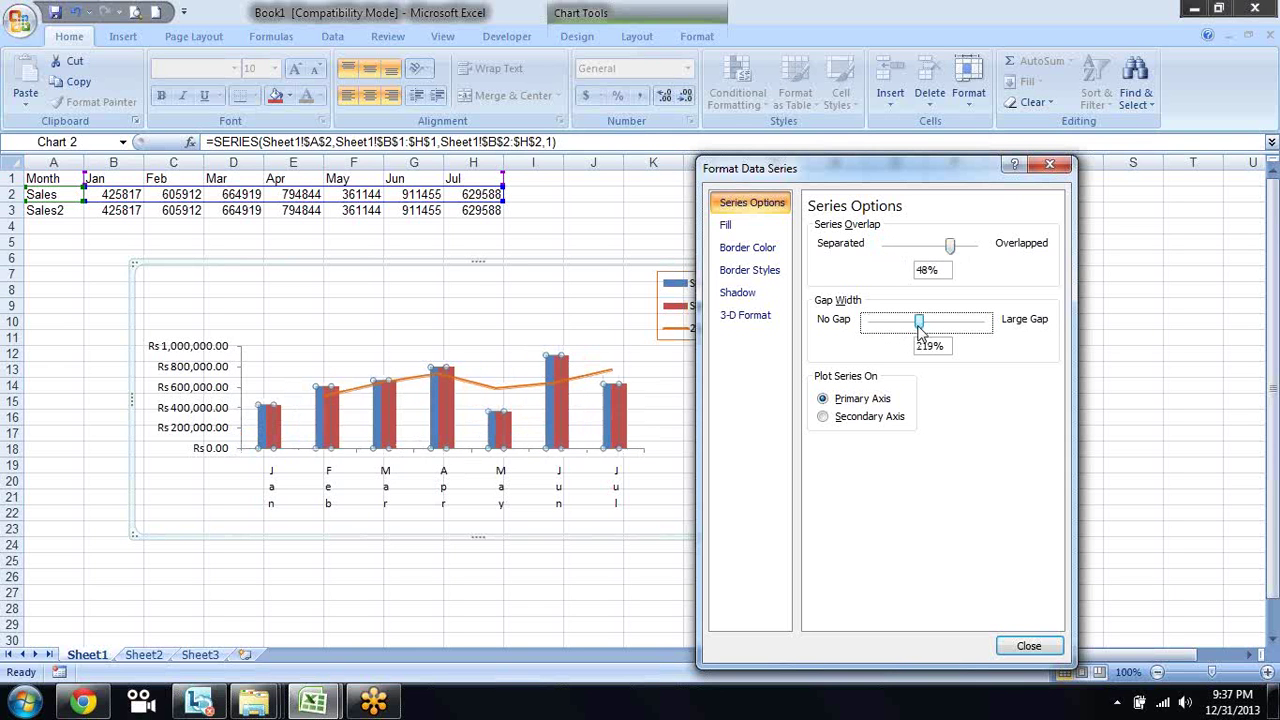
pyautogui.click(953, 245)
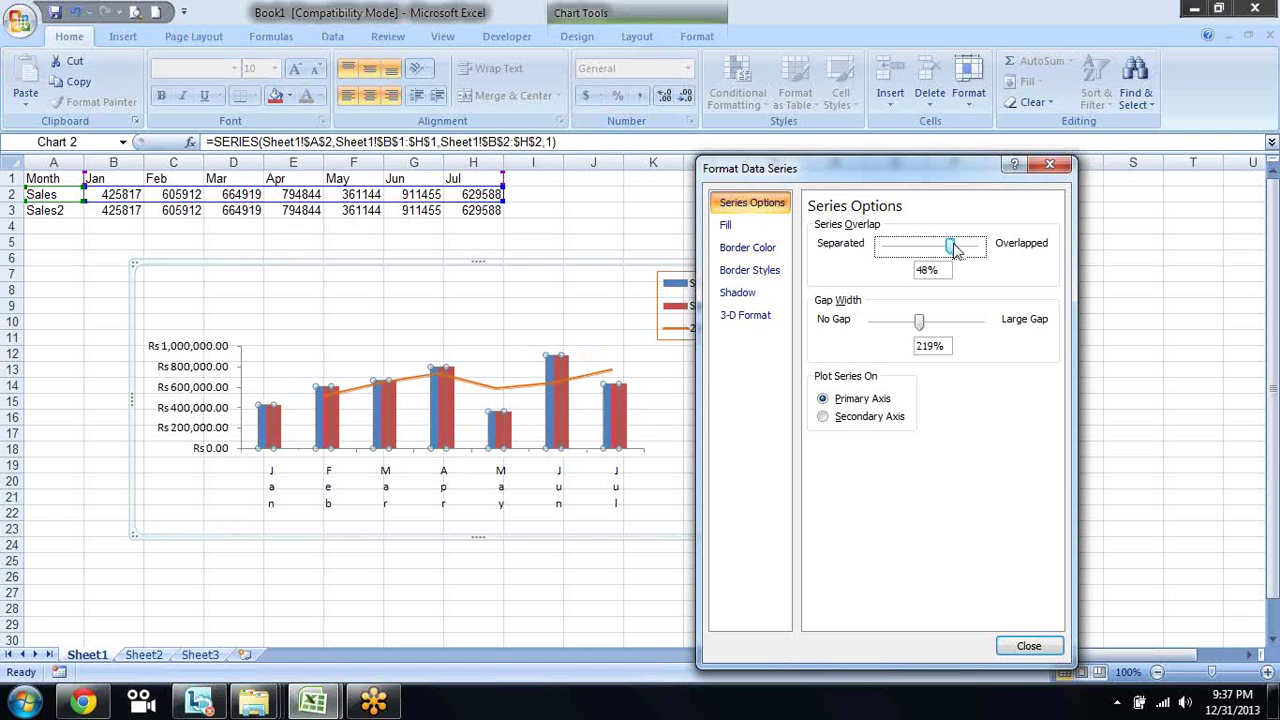
pyautogui.moveTo(953, 250)
pyautogui.mouseDown()
pyautogui.moveTo(922, 255)
pyautogui.moveTo(943, 259)
pyautogui.mouseUp()
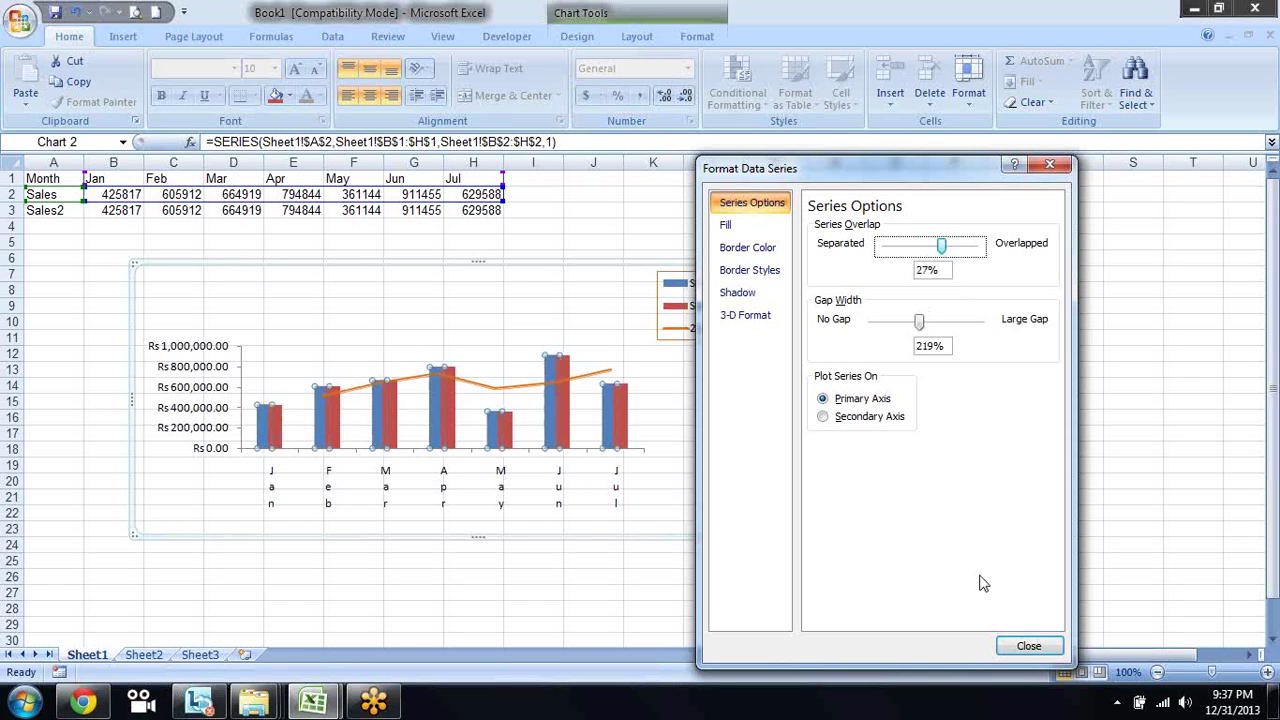
pyautogui.click(828, 418)
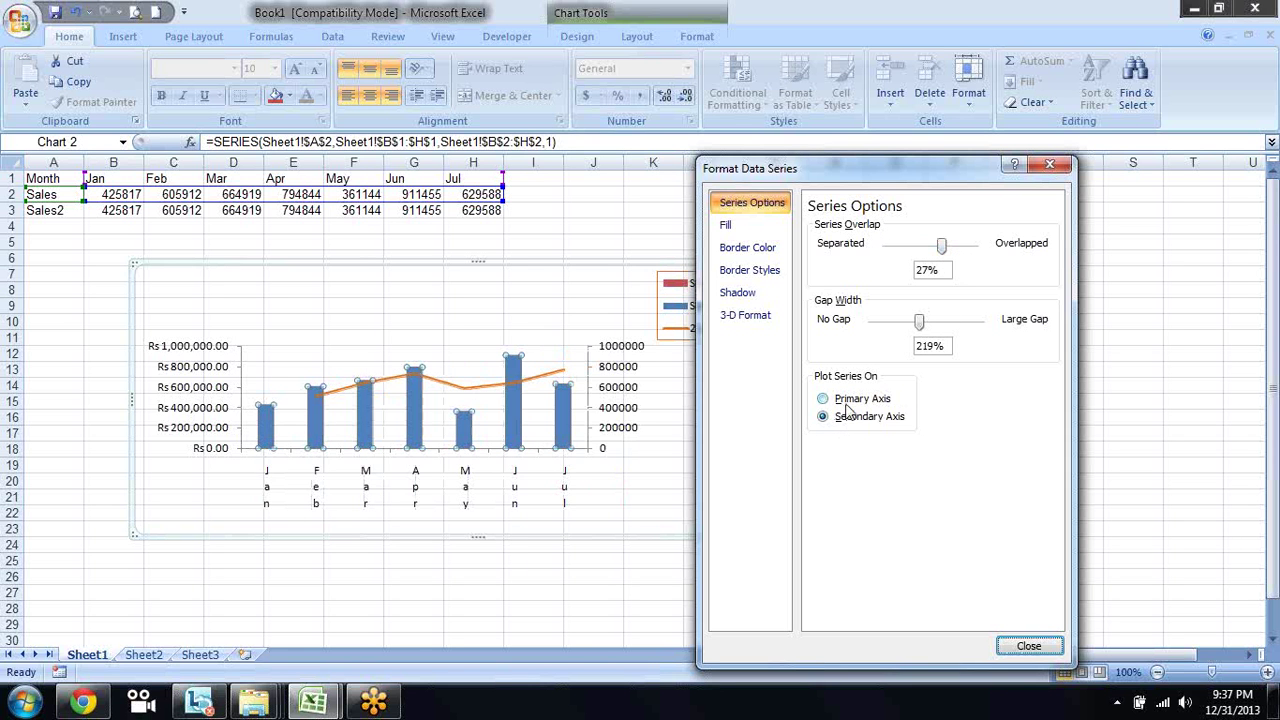
pyautogui.click(848, 402)
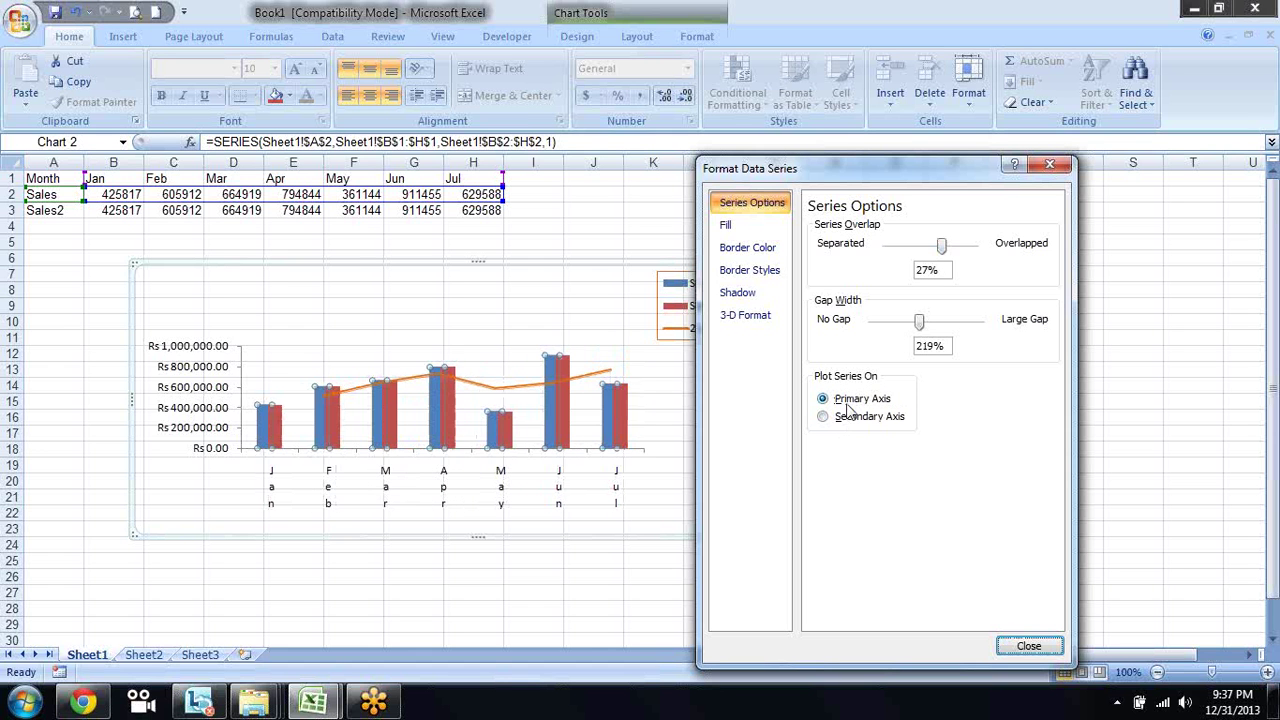
pyautogui.click(1029, 646)
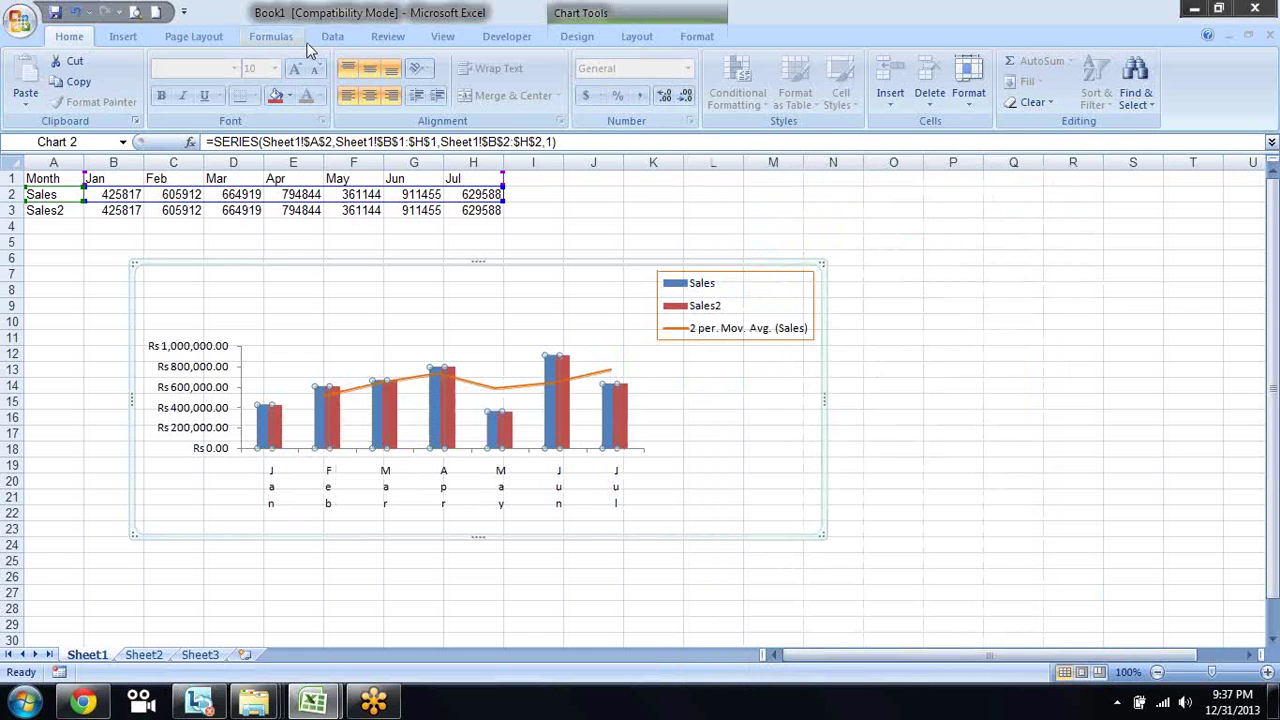
# Step: After trying green, purple and teal styles, apply the black-background chart style with blue and red columns
pyautogui.click(593, 36)
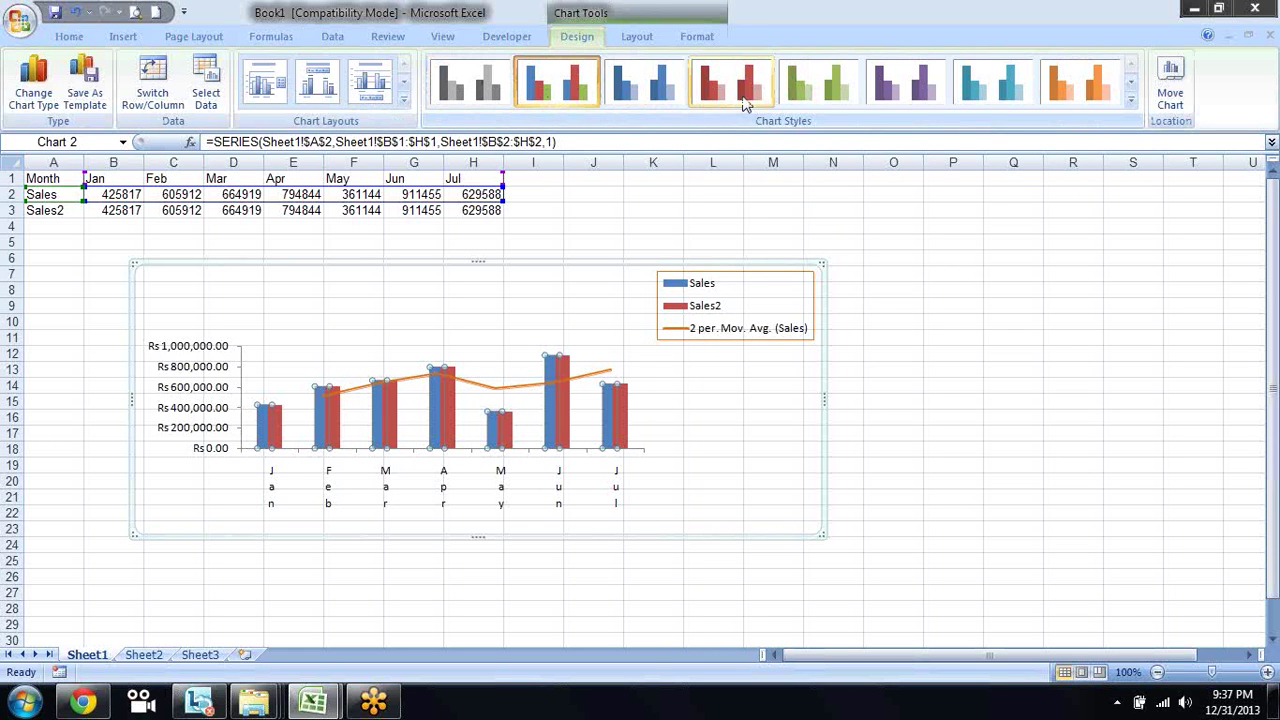
pyautogui.click(840, 82)
pyautogui.click(907, 85)
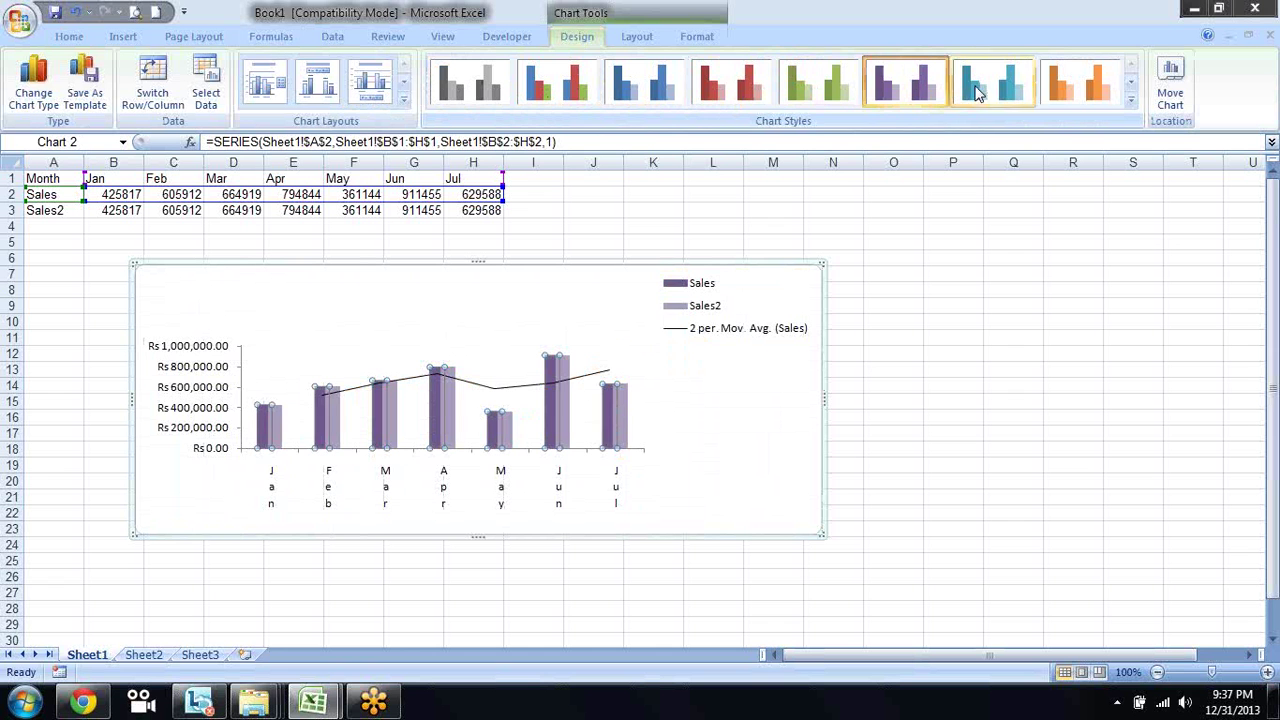
pyautogui.click(990, 85)
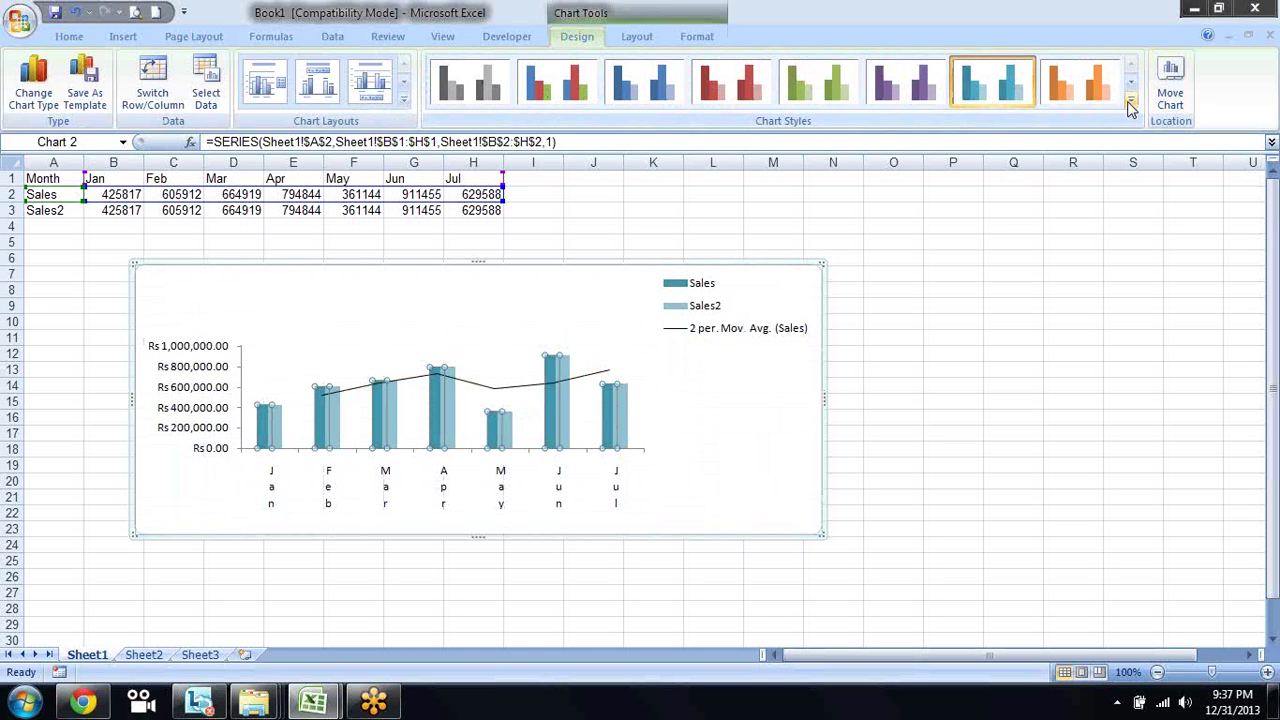
pyautogui.click(1131, 105)
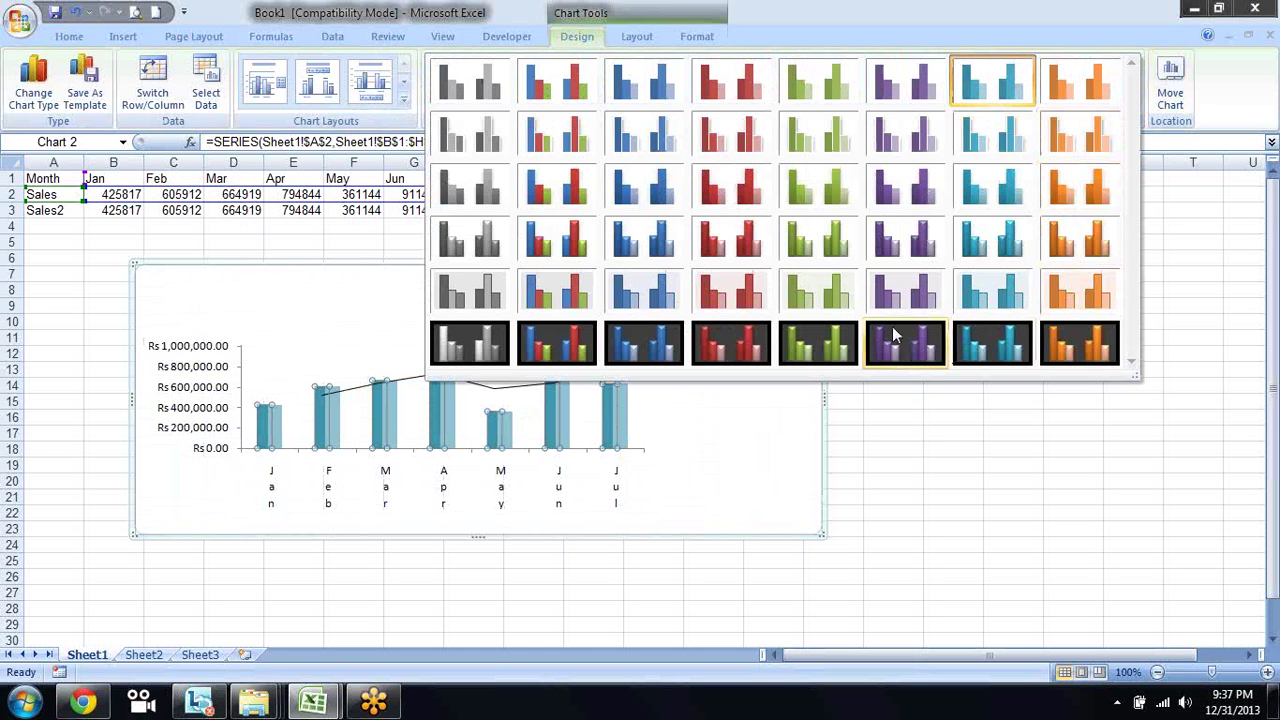
pyautogui.click(820, 345)
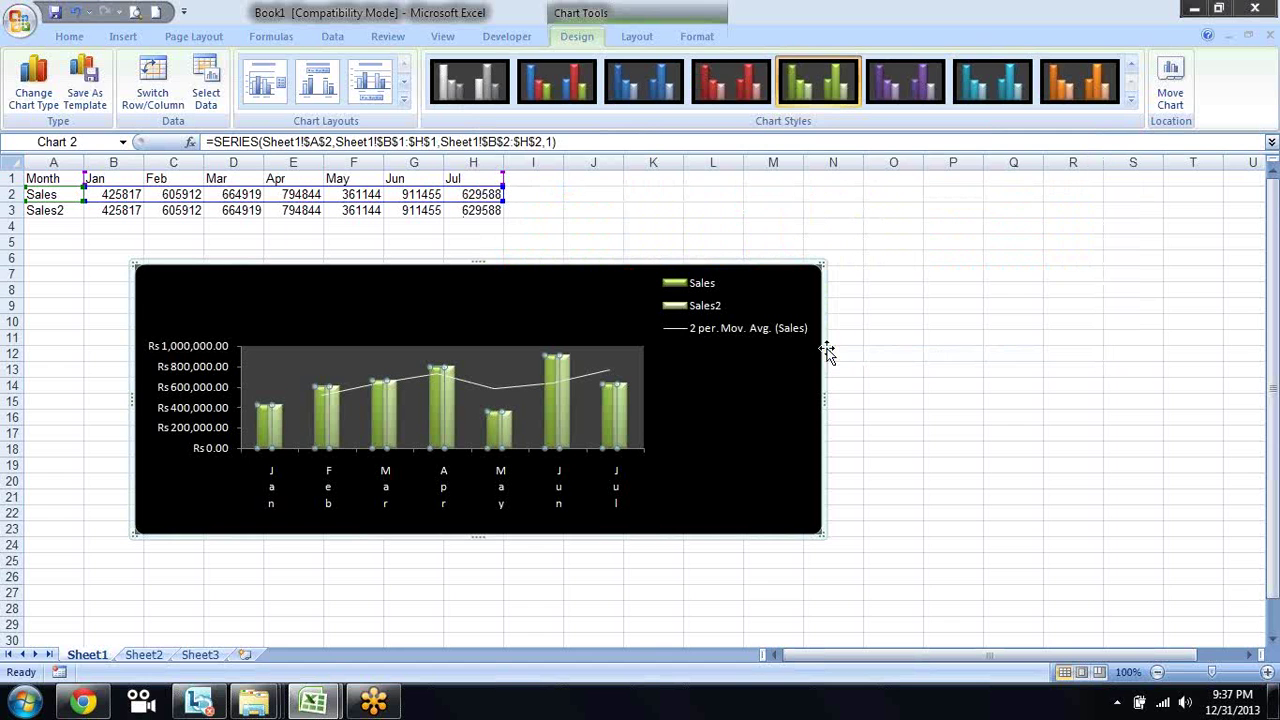
pyautogui.click(517, 80)
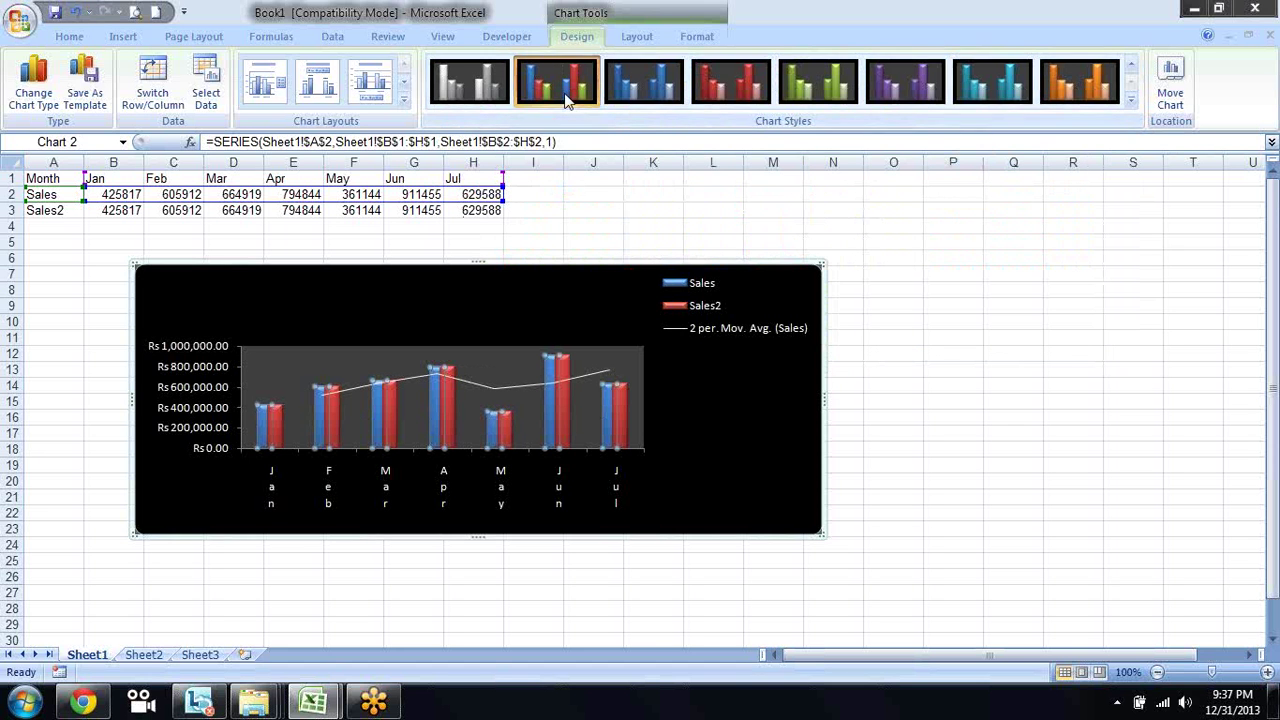
# Step: Apply the chart layout with a Chart Title, an Axis Title, gridlines and a data table
pyautogui.click(402, 104)
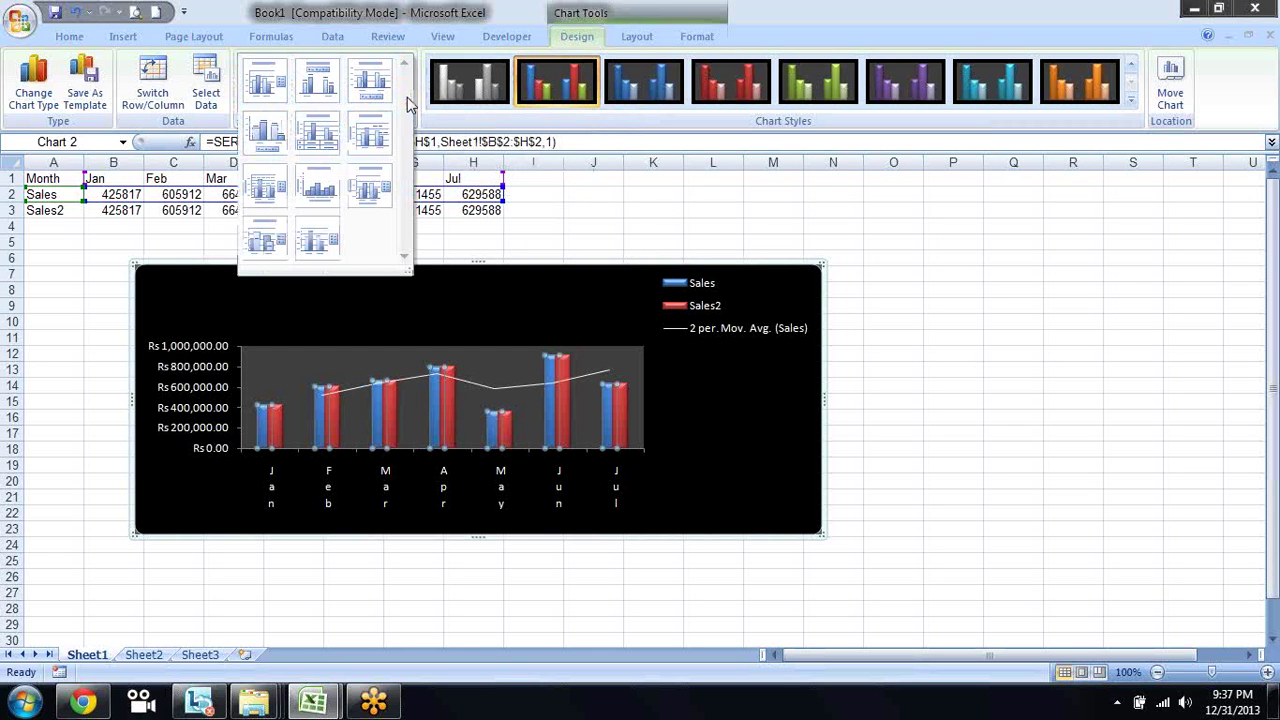
pyautogui.click(318, 135)
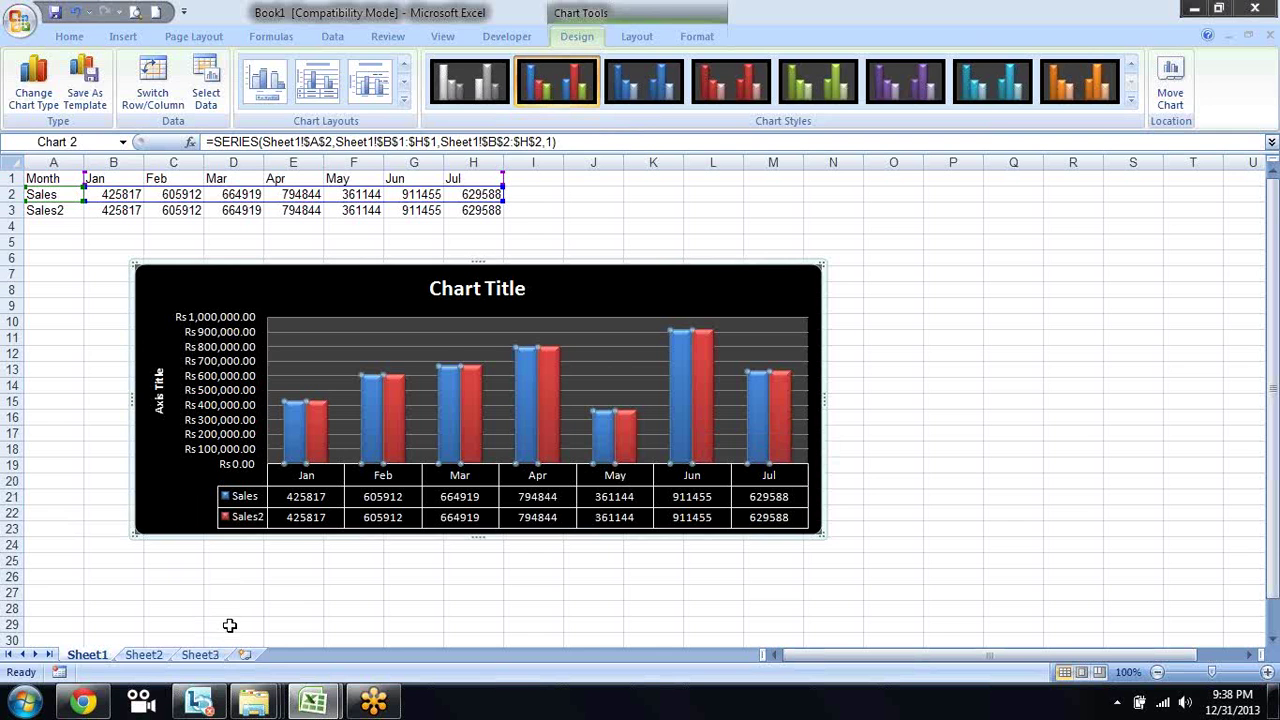
# Step: Delete the old picture-filled bank chart from Sheet2
pyautogui.click(246, 596)
pyautogui.click(146, 653)
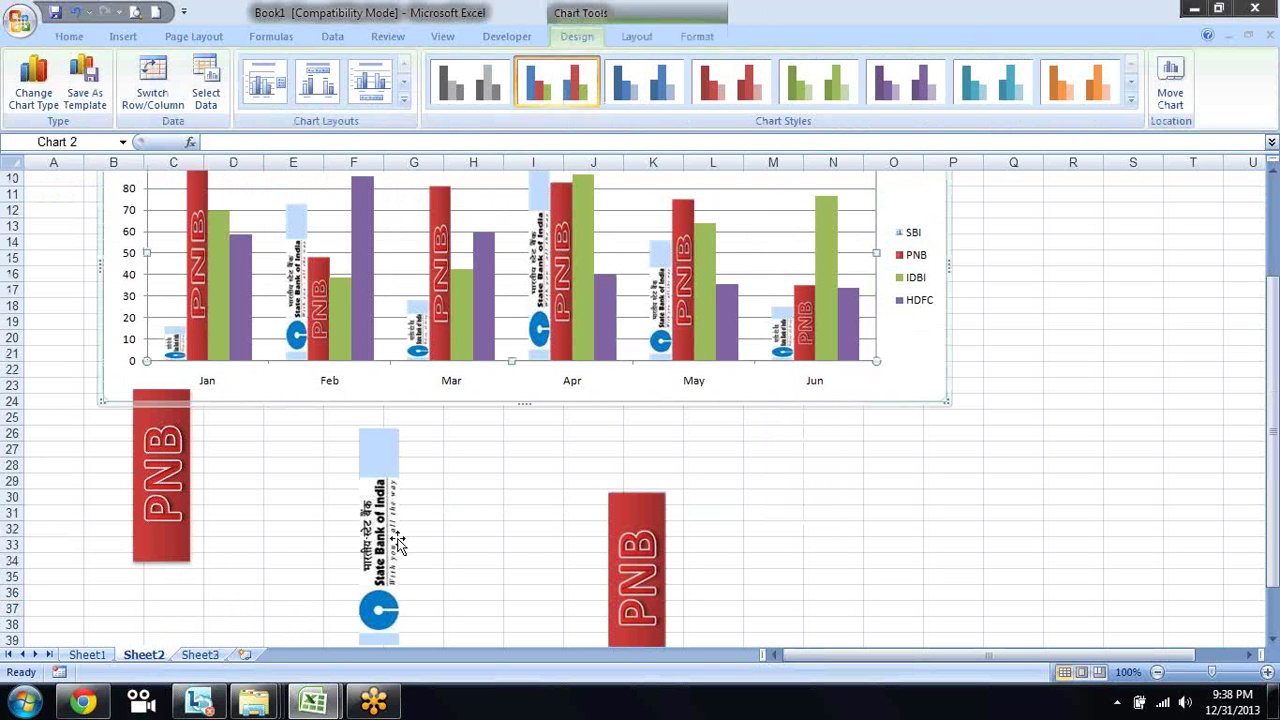
pyautogui.click(416, 330)
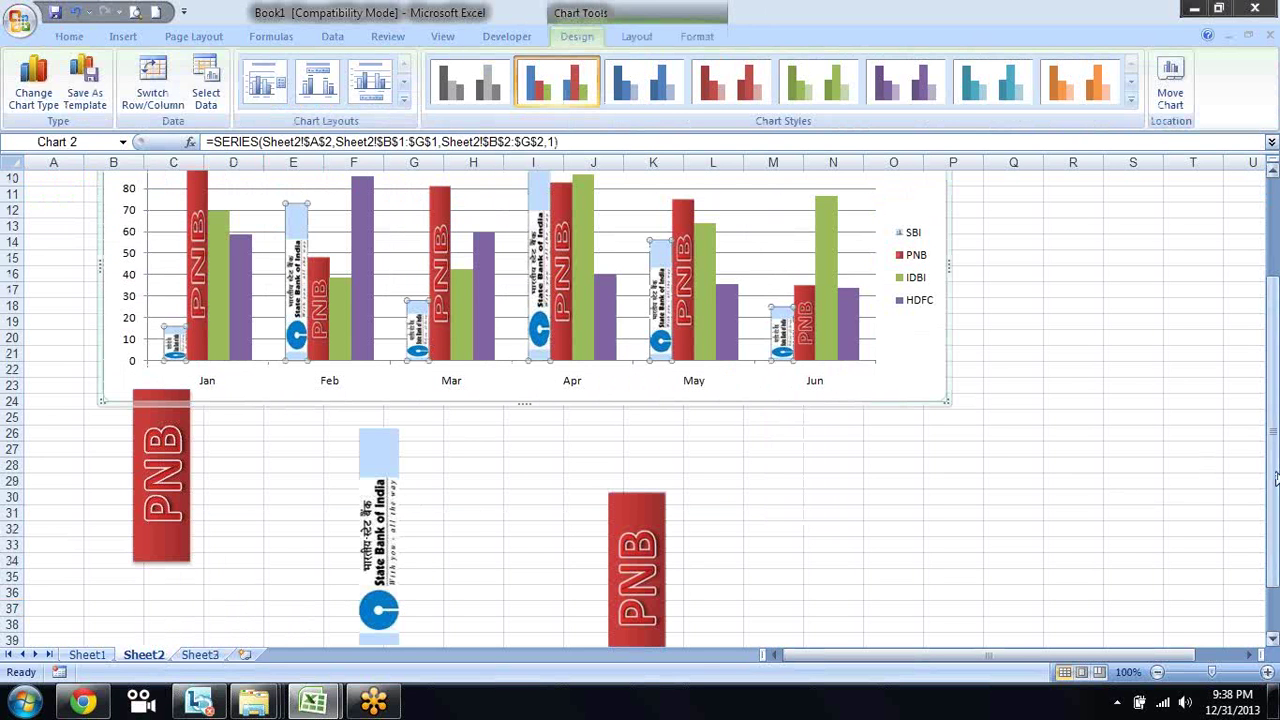
pyautogui.moveTo(1274, 470); pyautogui.dragTo(1274, 370)
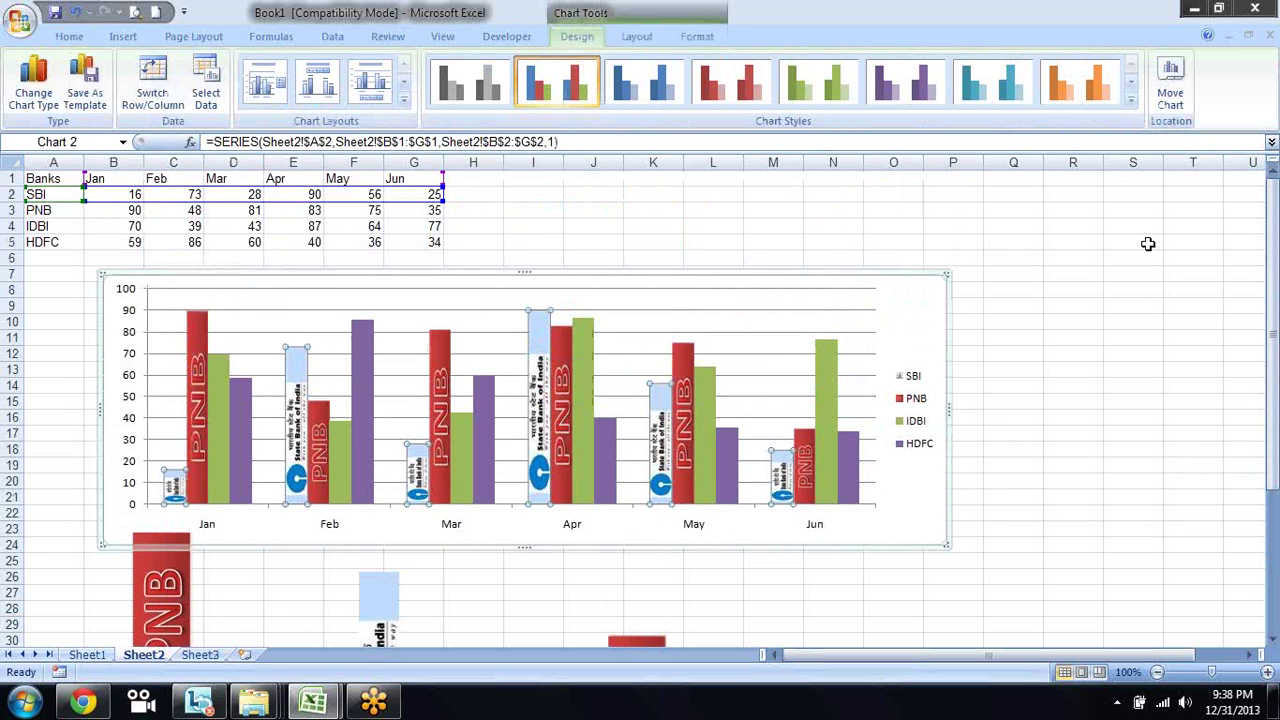
pyautogui.click(930, 277)
pyautogui.press('Delete')
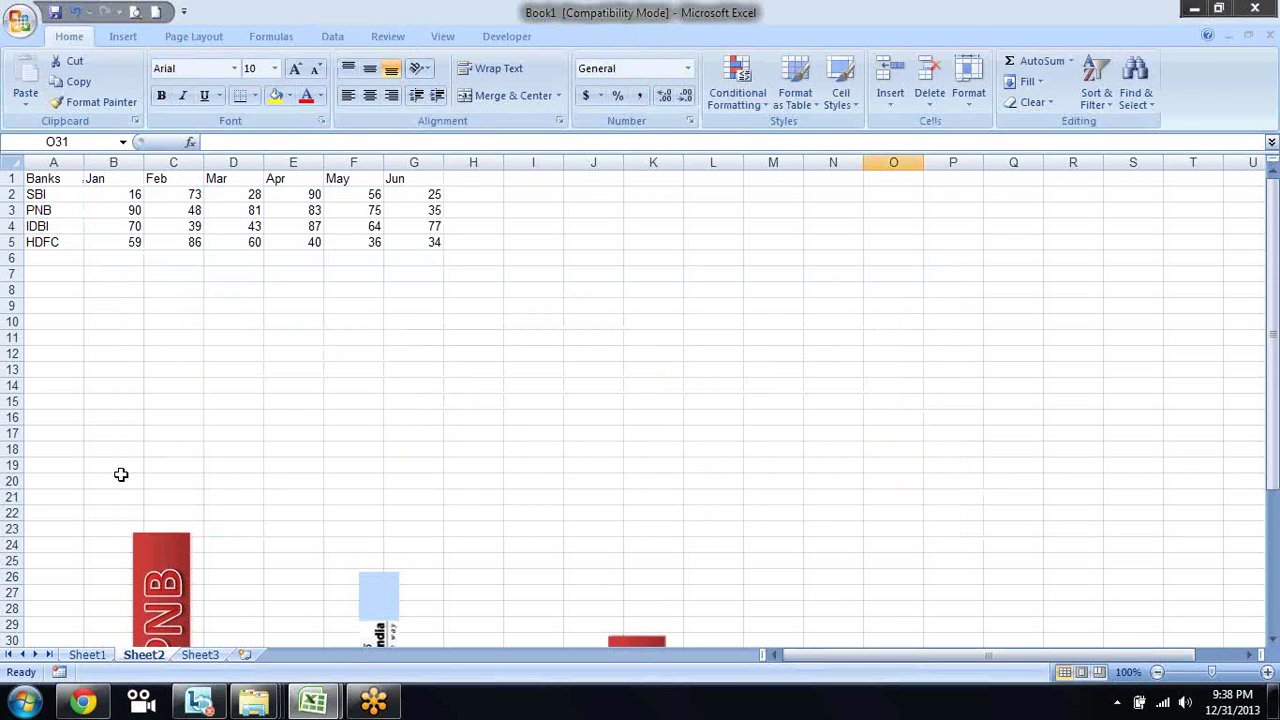
# Step: Delete the leftover red PNB rectangle, the SBI logo picture and the small PNB picture
pyautogui.click(180, 582)
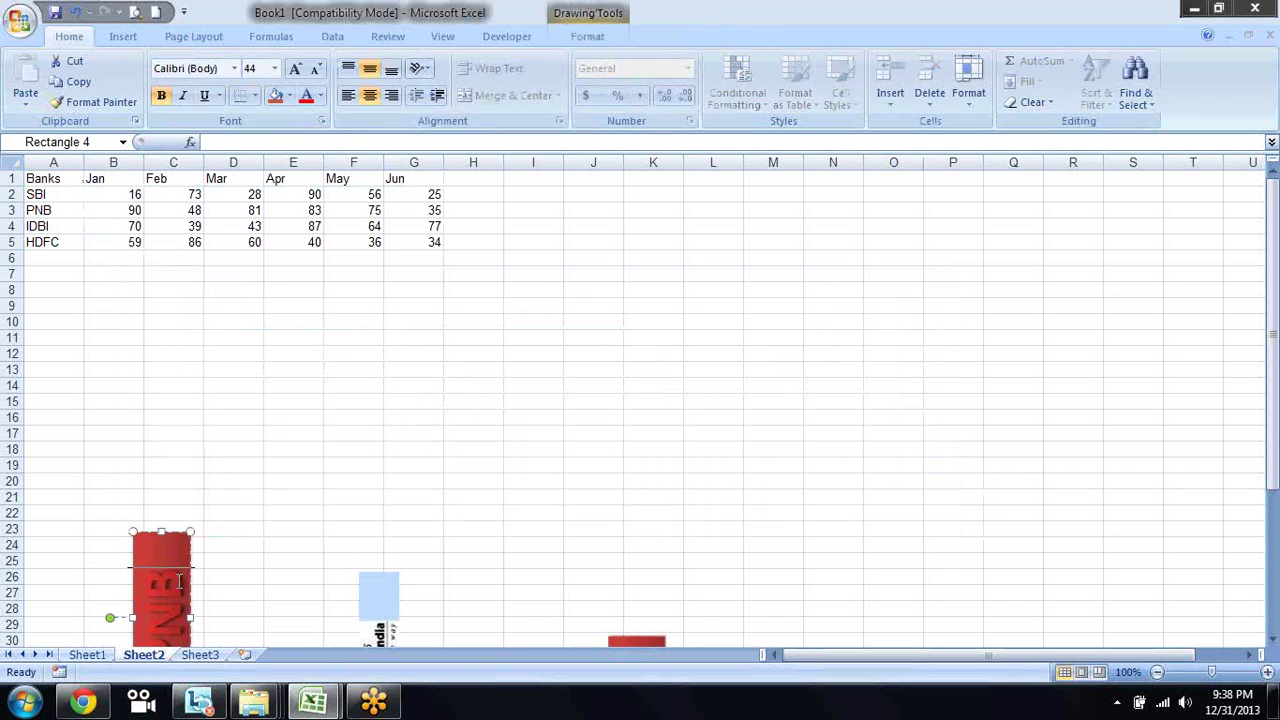
pyautogui.click(254, 577)
pyautogui.click(170, 537)
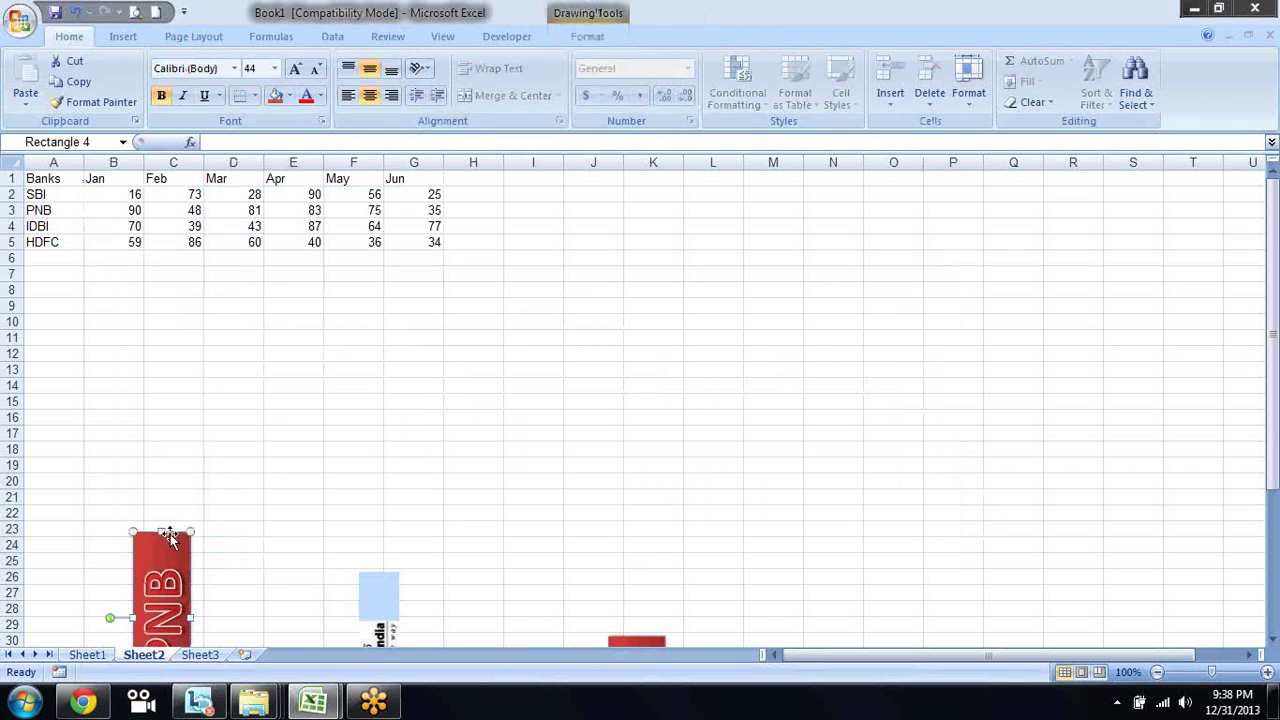
pyautogui.press('Delete')
pyautogui.click(380, 607)
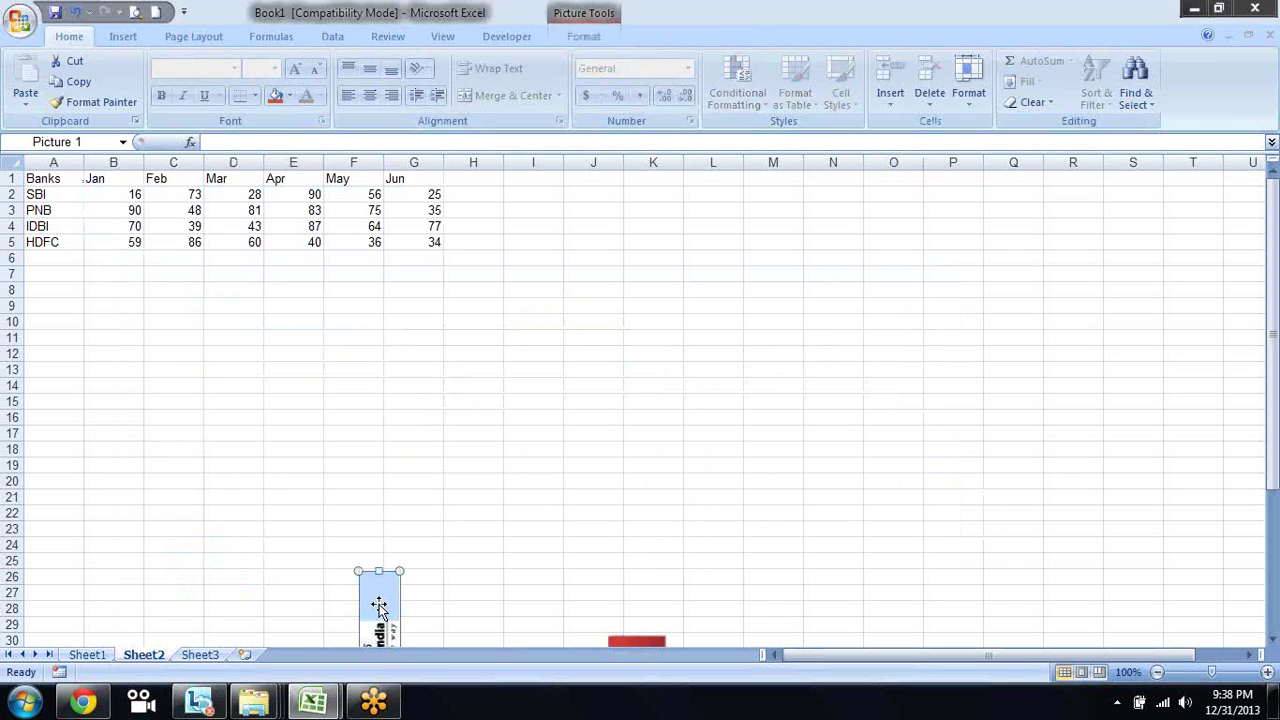
pyautogui.press('Delete')
pyautogui.click(645, 641)
pyautogui.press('Delete')
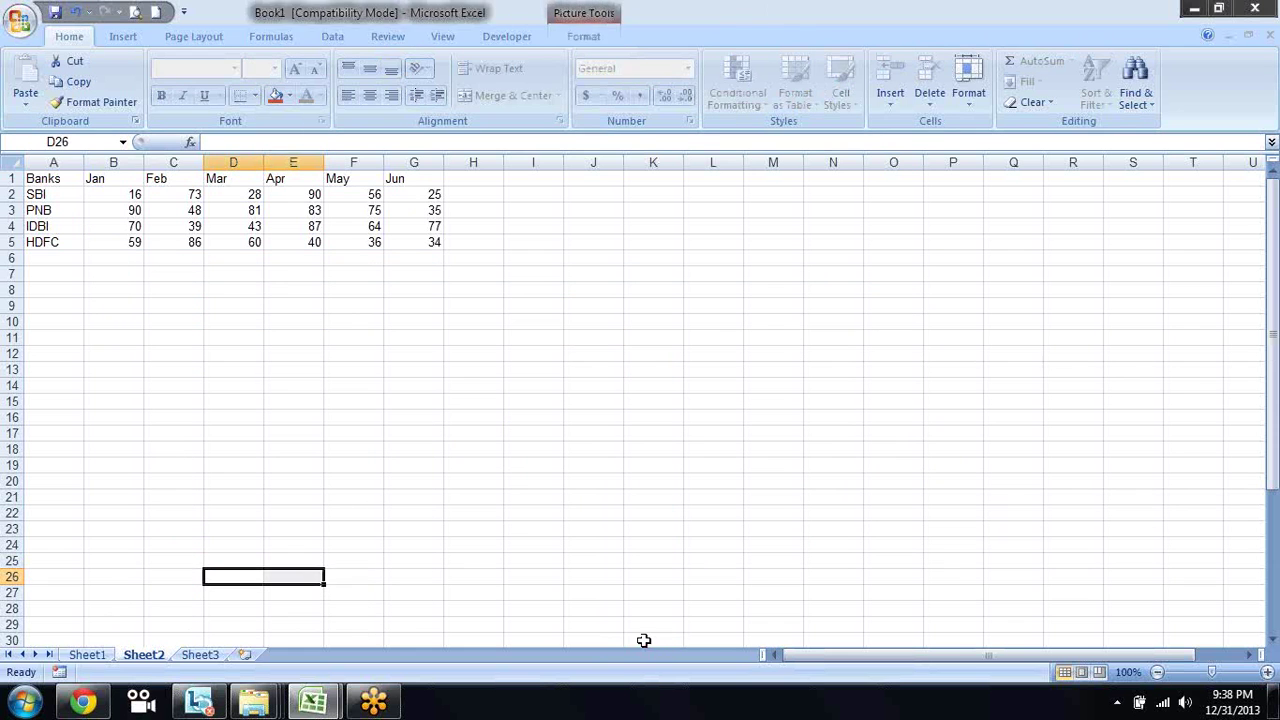
# Step: Select the Banks table A1:G5 and insert a clustered column chart
pyautogui.click(97, 198)
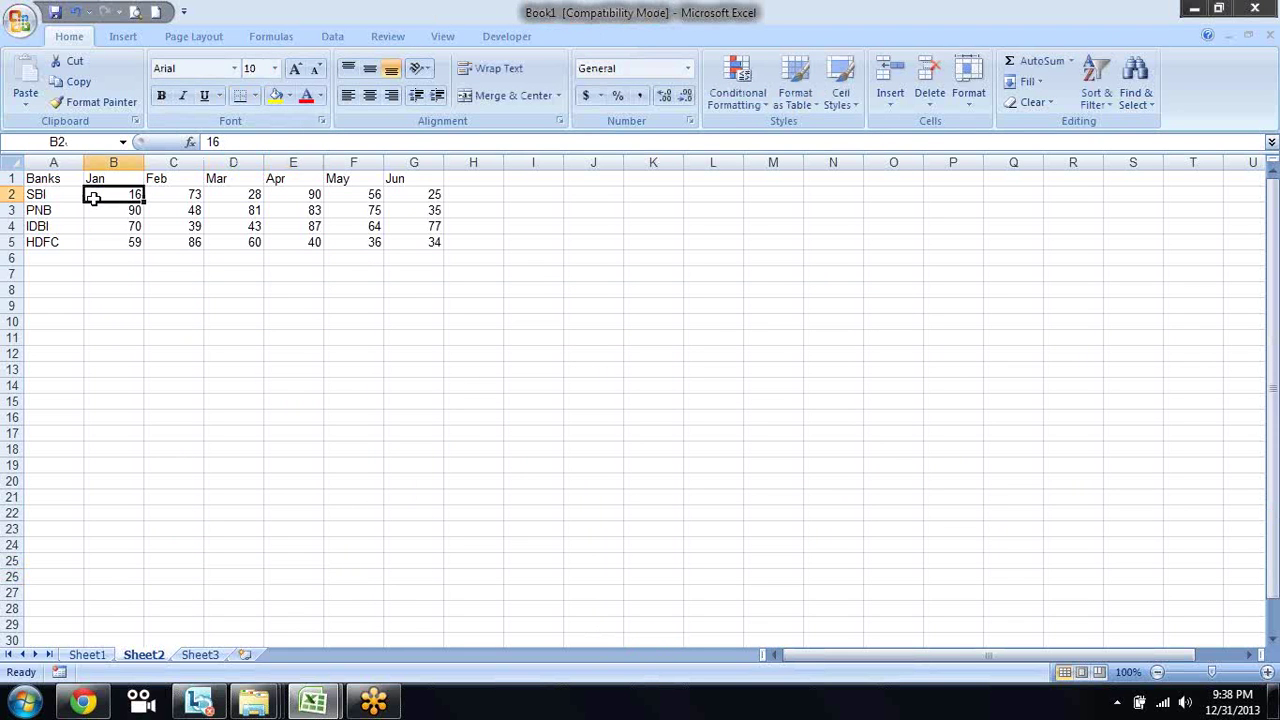
pyautogui.press('Left')
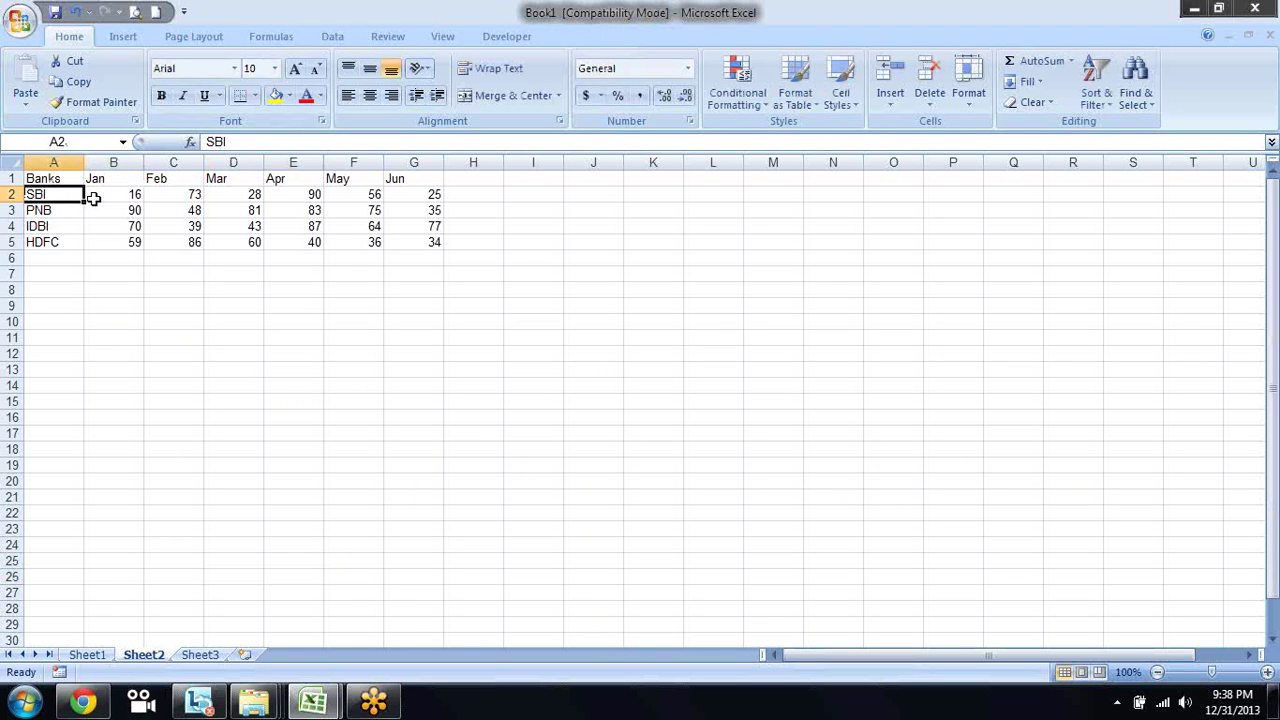
pyautogui.press('Down')
pyautogui.press('Down')
pyautogui.press('Down')
pyautogui.press('Up')
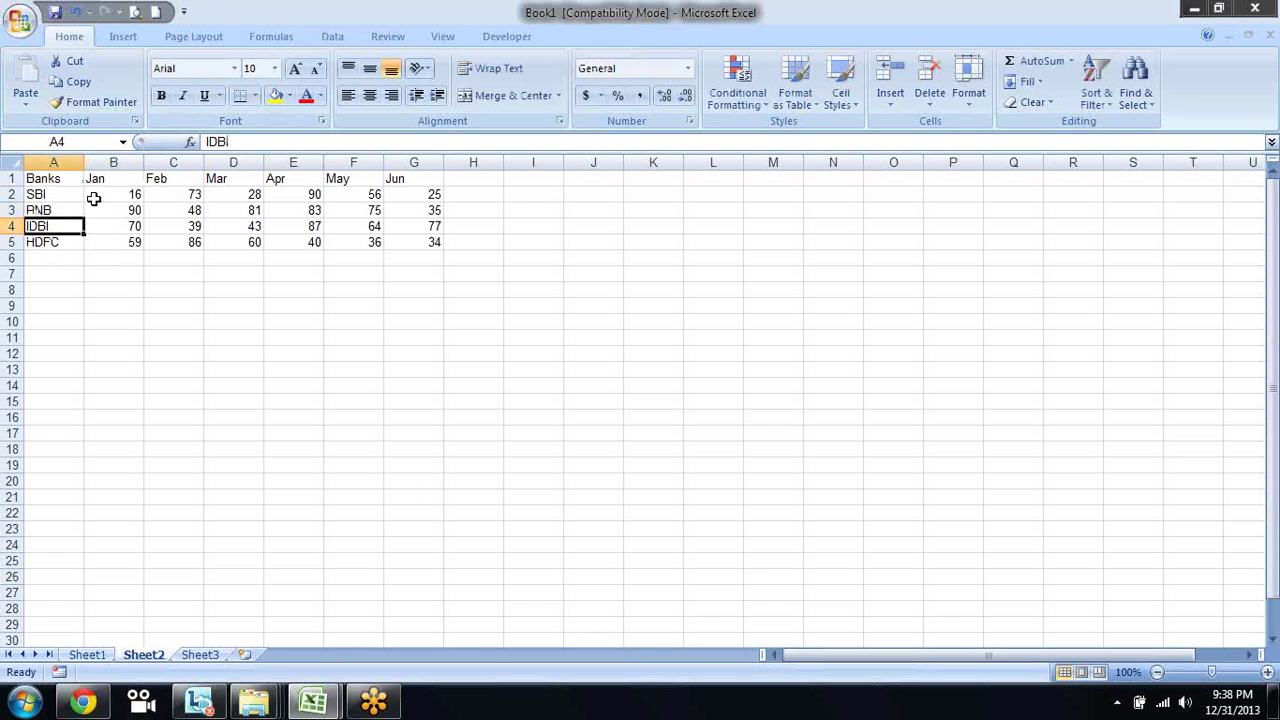
pyautogui.press('Up')
pyautogui.press('Up')
pyautogui.press('Up')
pyautogui.hotkey('ctrl', 'a')
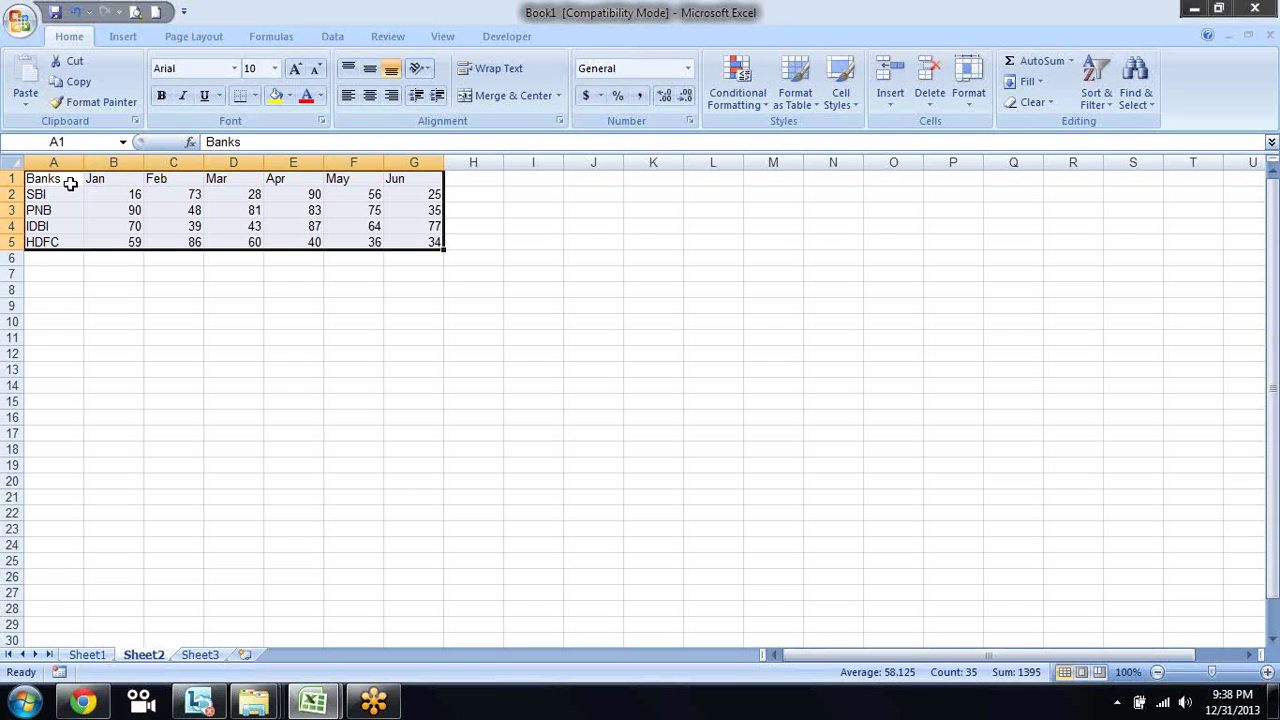
pyautogui.click(125, 37)
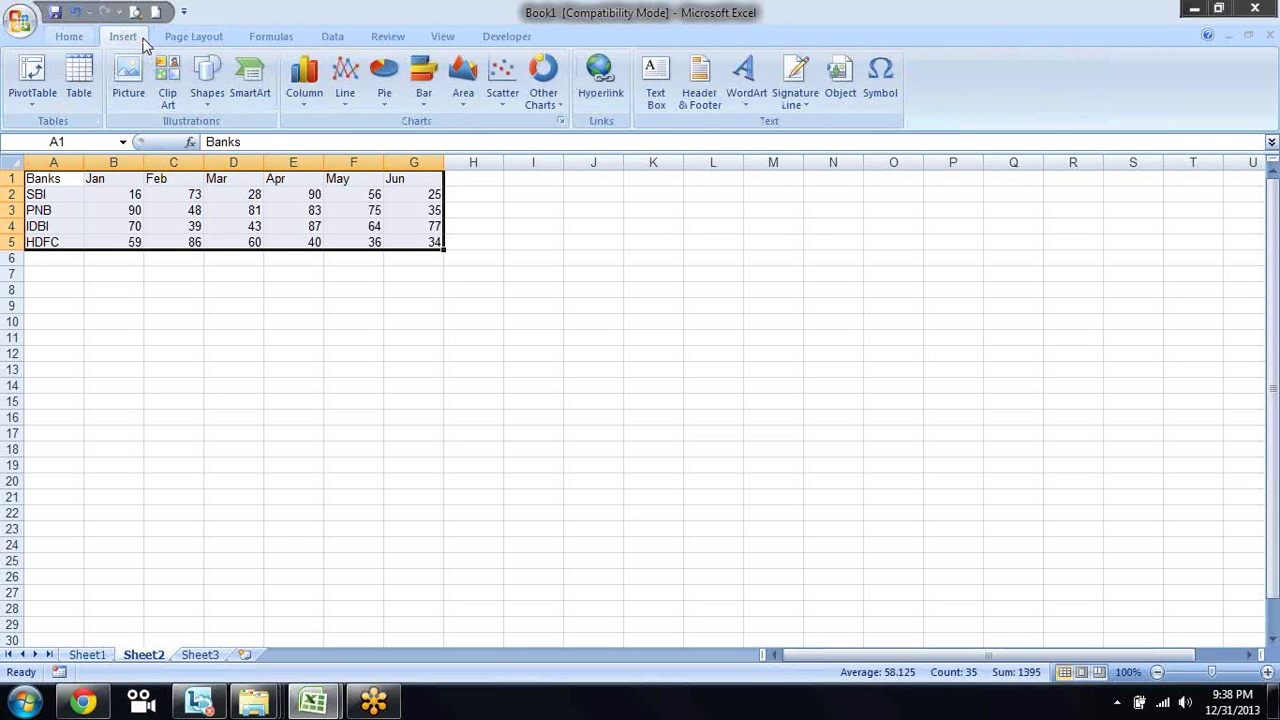
pyautogui.click(305, 100)
pyautogui.click(313, 152)
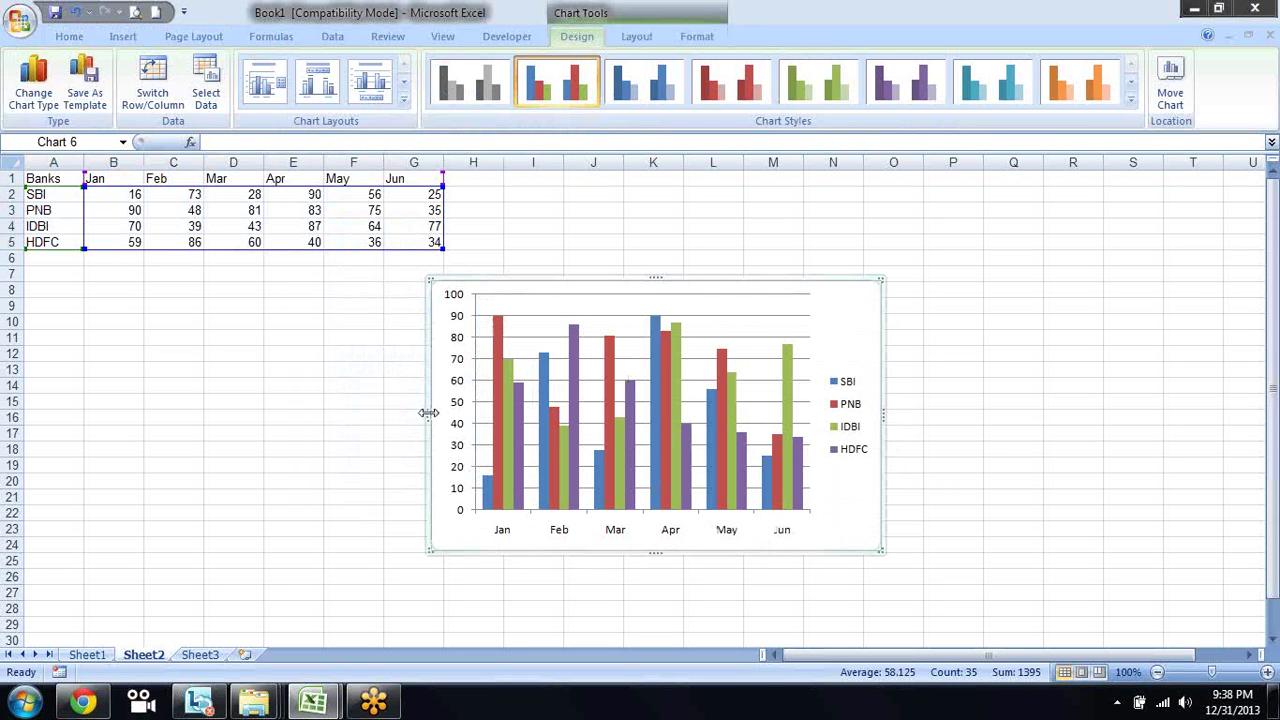
# Step: Widen the chart on both sides and delete its horizontal gridlines
pyautogui.moveTo(428, 415); pyautogui.dragTo(253, 415)
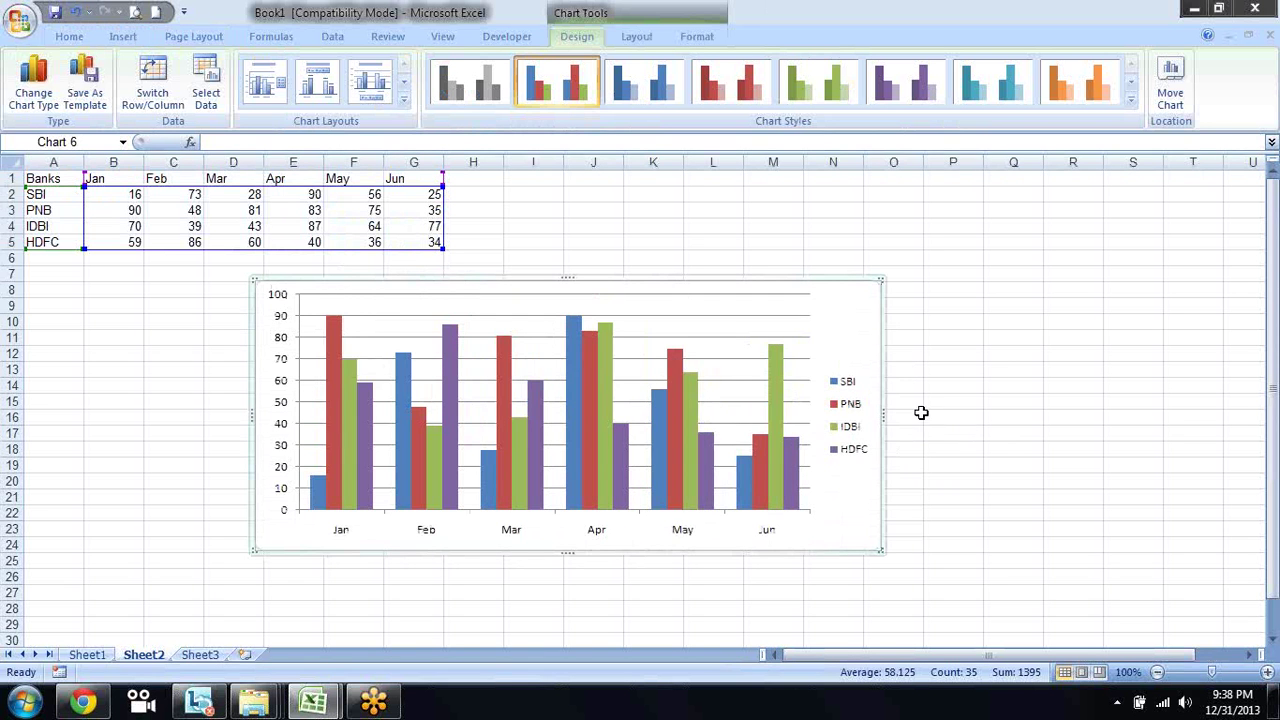
pyautogui.moveTo(879, 415); pyautogui.dragTo(933, 415)
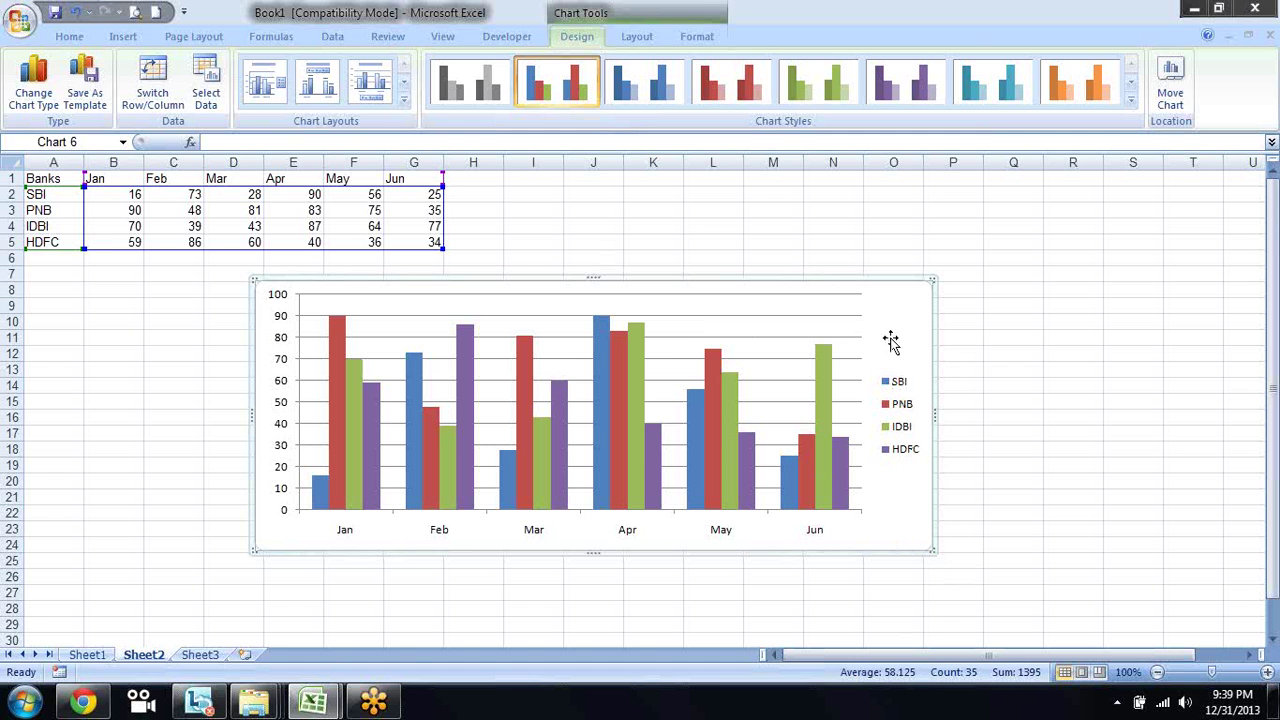
pyautogui.click(842, 345)
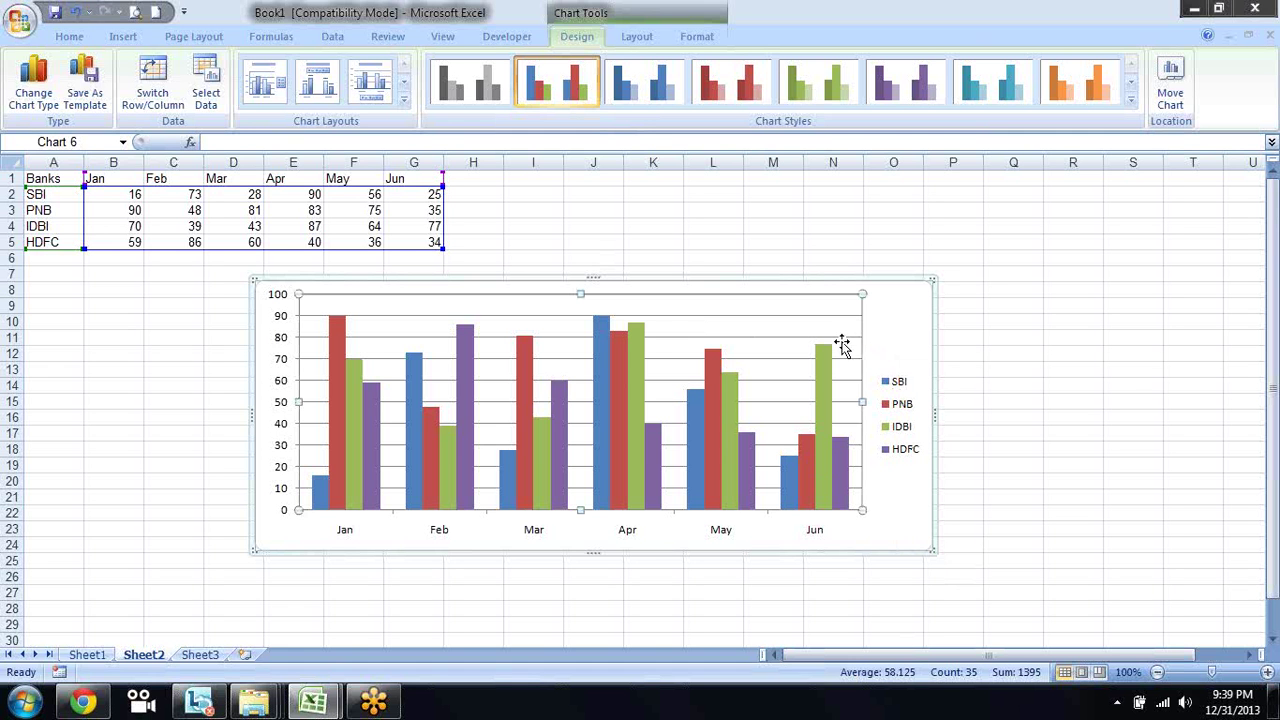
pyautogui.click(842, 345)
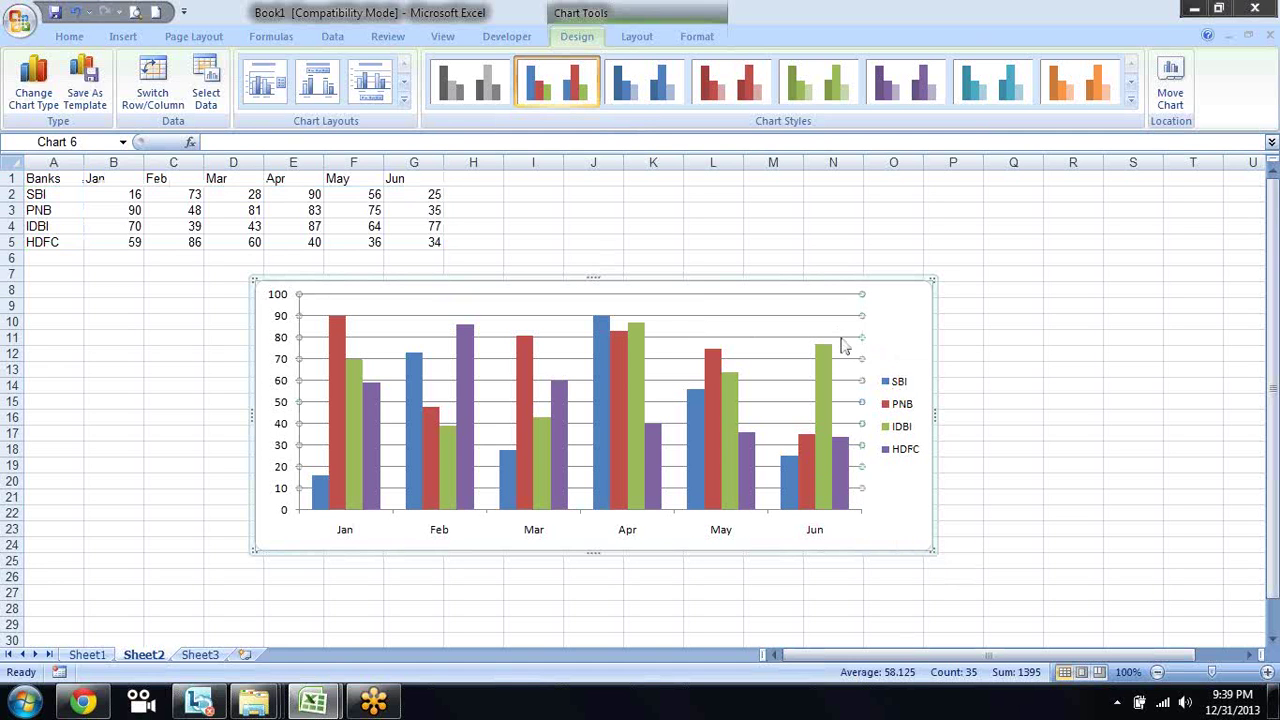
pyautogui.press('Delete')
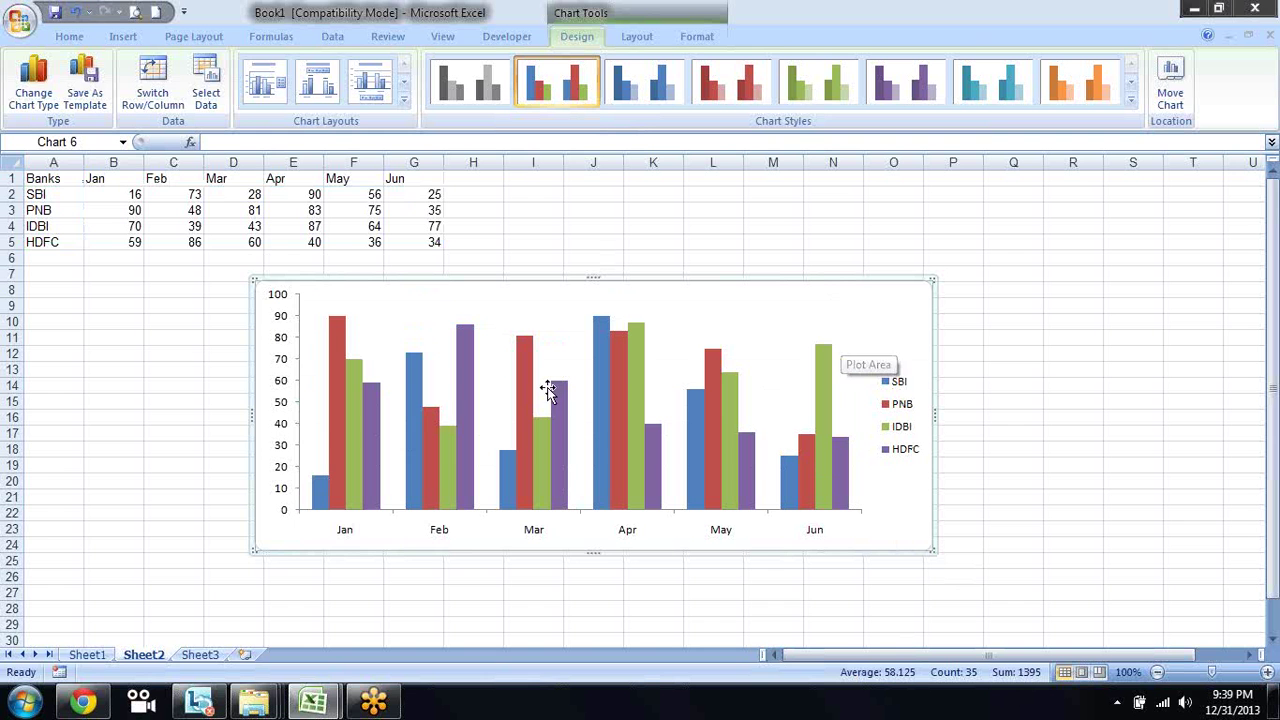
# Step: Copy an SBI logo image from the Google Images results for 'sbi'
pyautogui.click(83, 703)
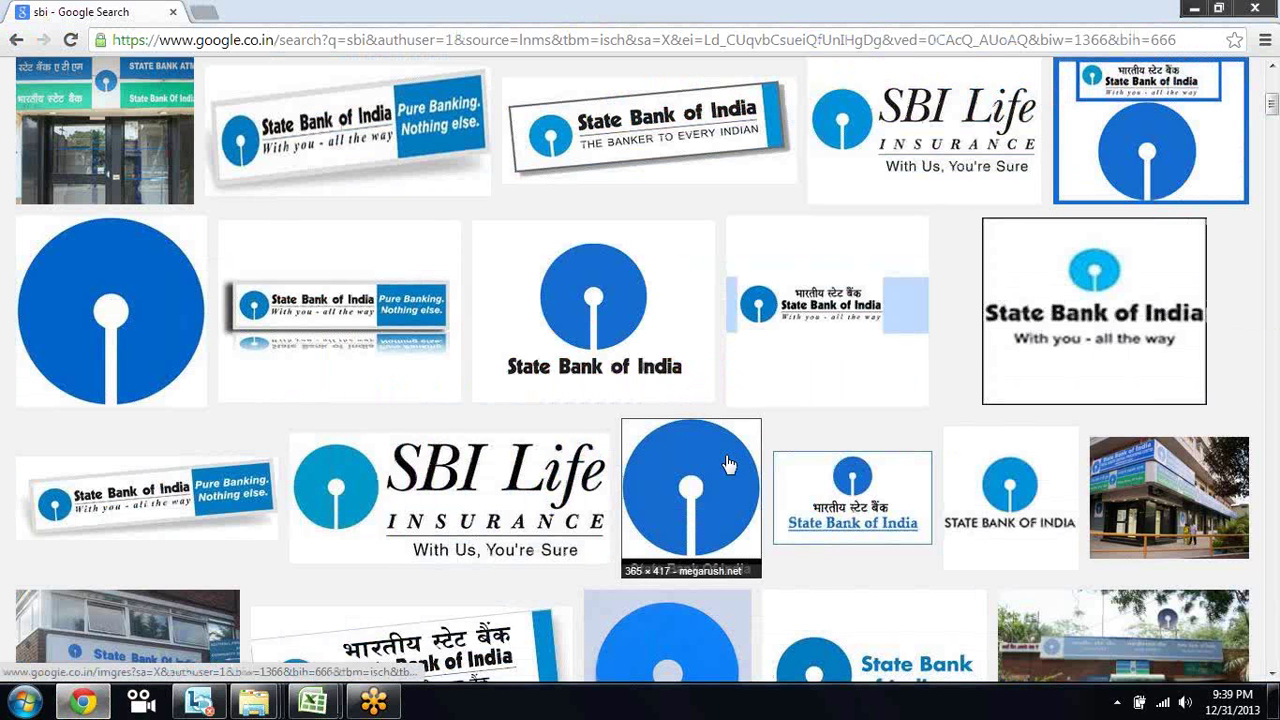
pyautogui.rightClick(875, 322)
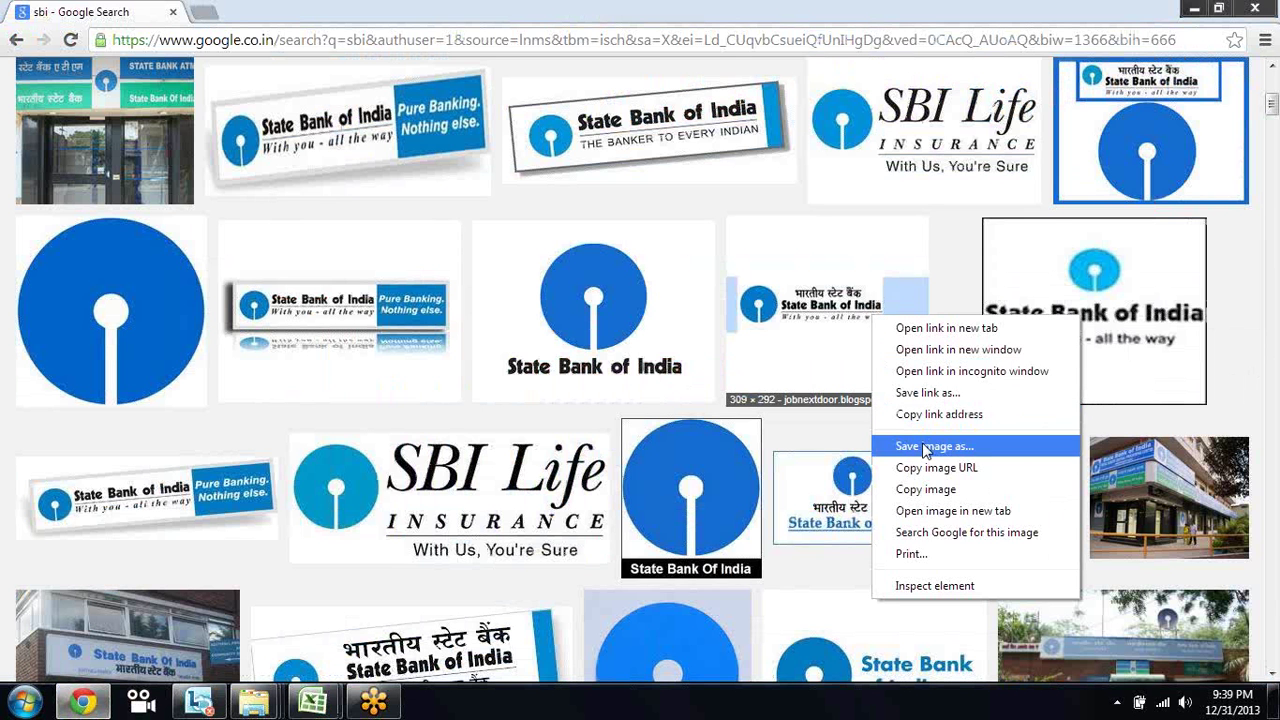
pyautogui.click(913, 491)
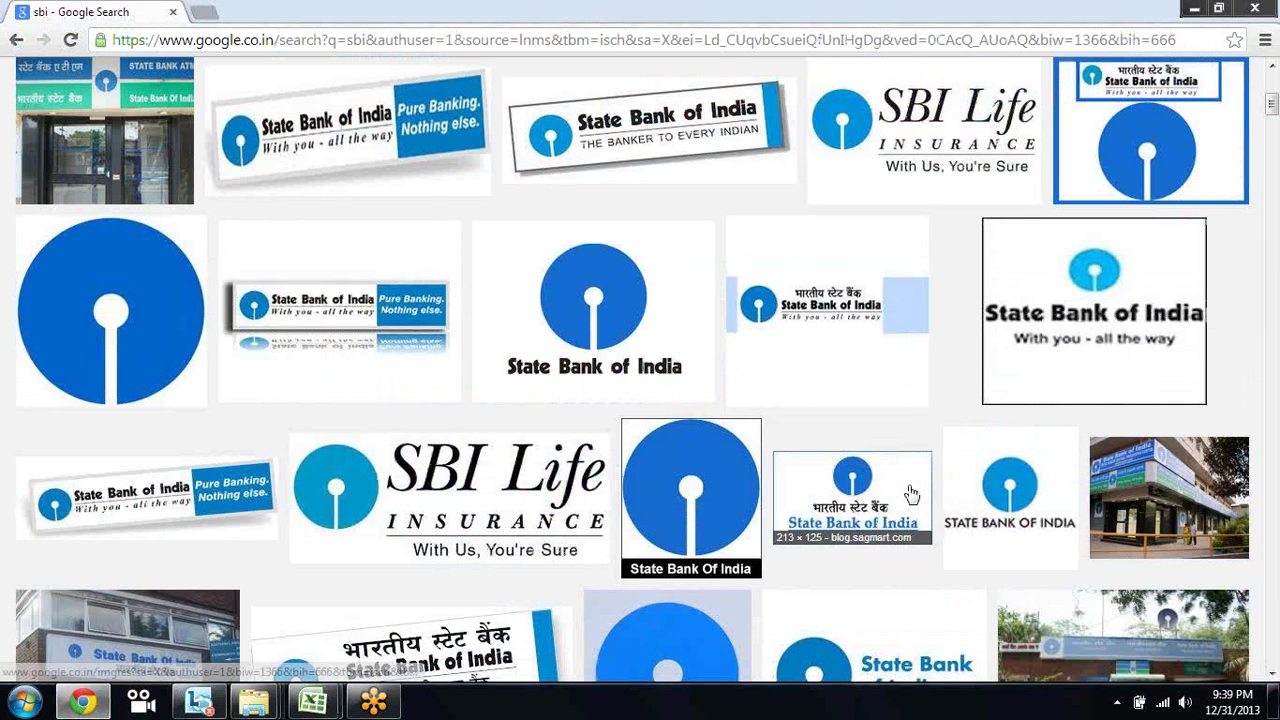
pyautogui.hotkey('alt', 'Tab')
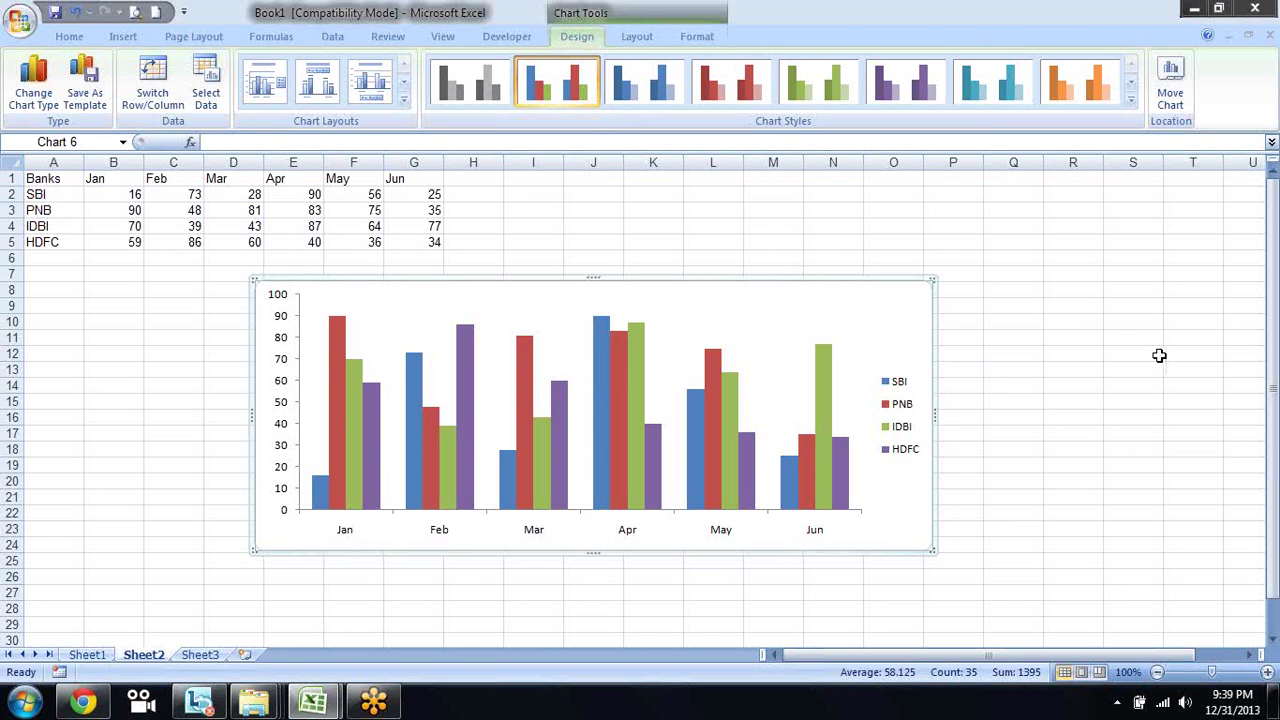
# Step: Copy the SBI logo image again after the clipboard was overwritten, returning to Excel
pyautogui.click(1158, 355)
pyautogui.hotkey('ctrl', 'c')
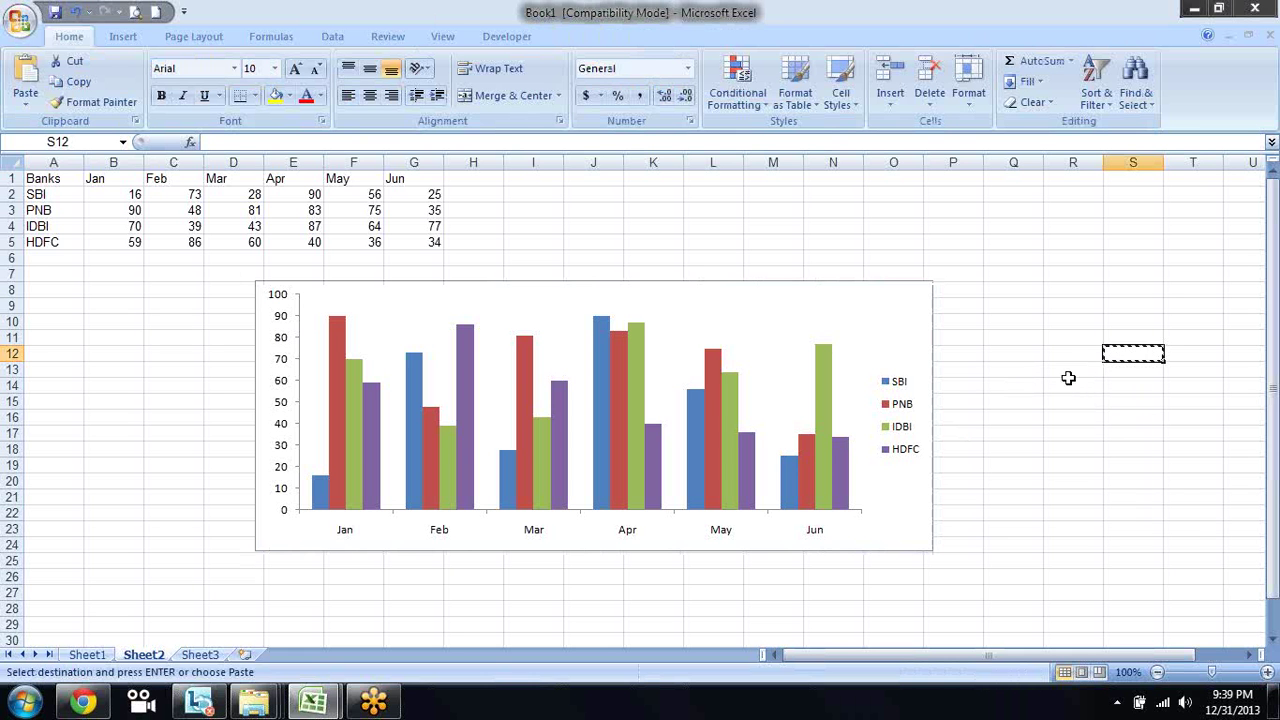
pyautogui.press('Escape')
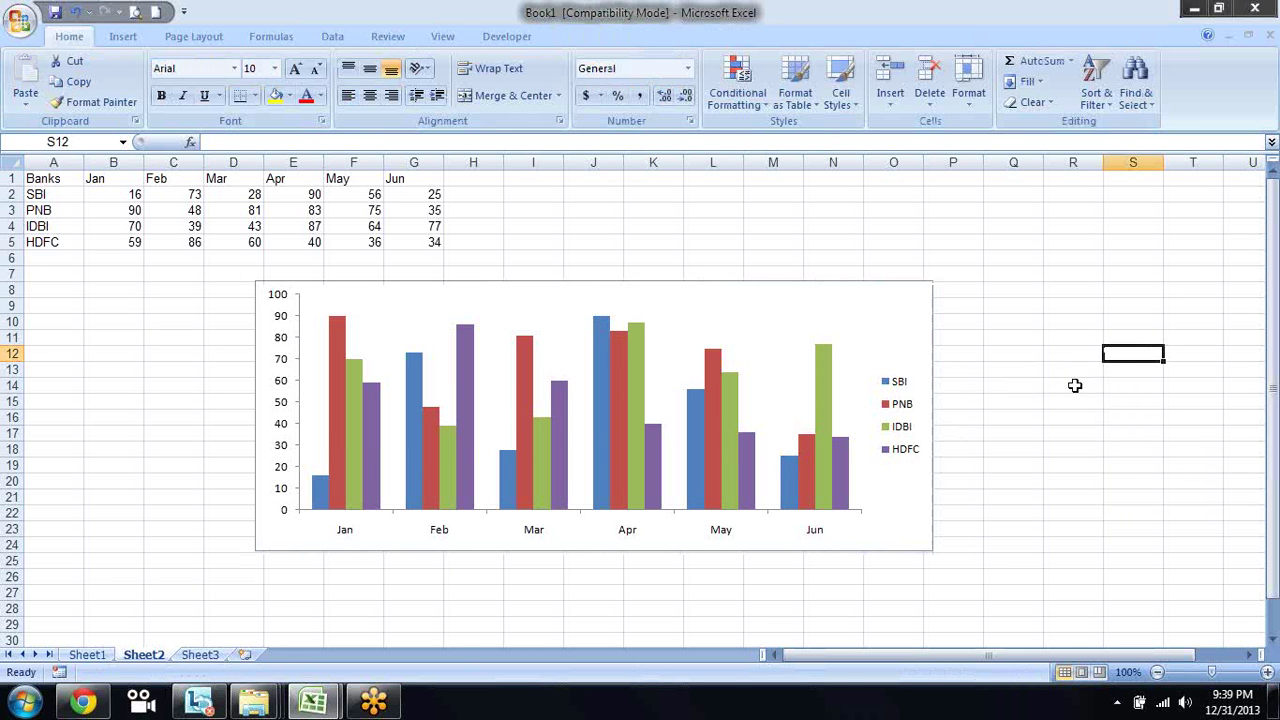
pyautogui.hotkey('alt', 'Tab')
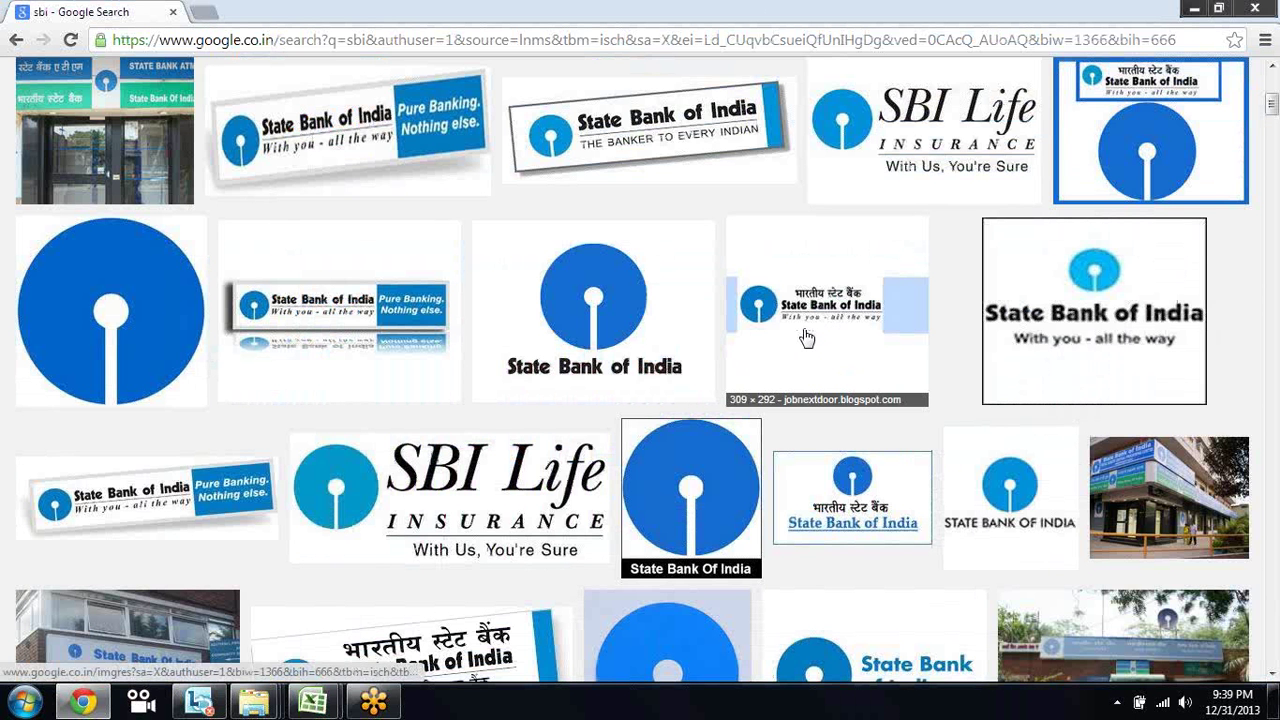
pyautogui.rightClick(804, 331)
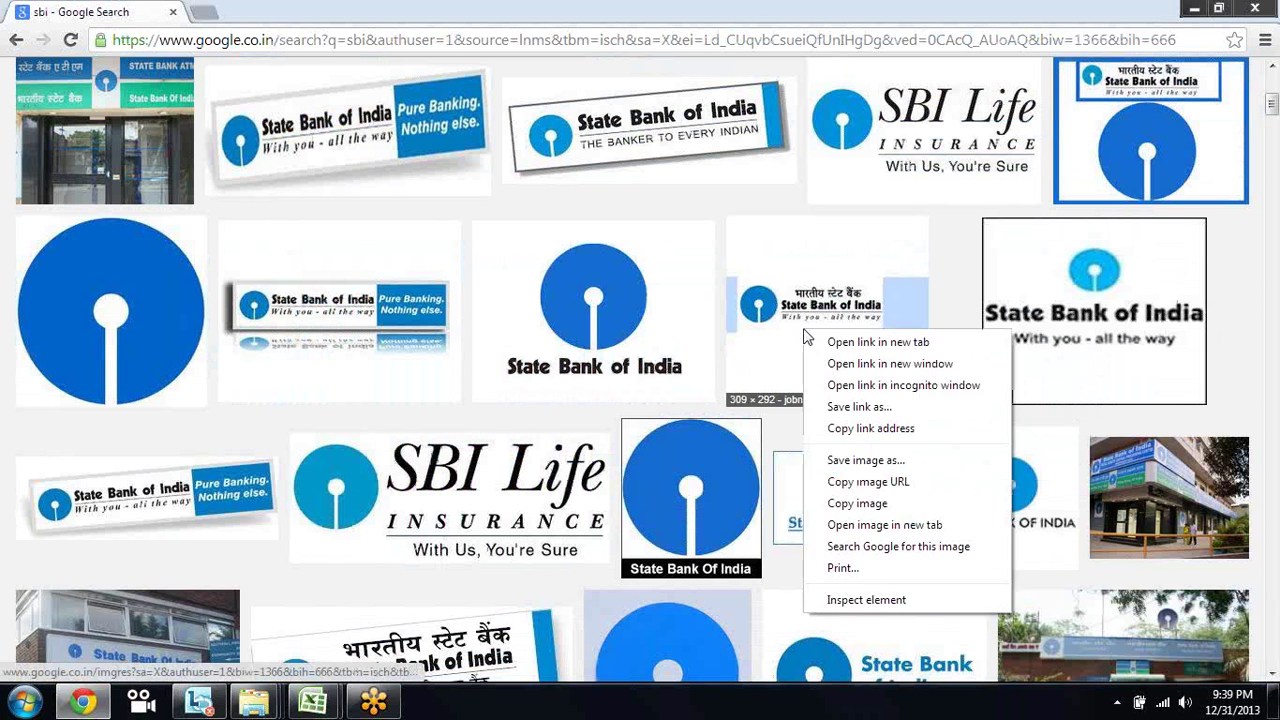
pyautogui.click(829, 506)
pyautogui.hotkey('alt', 'Tab')
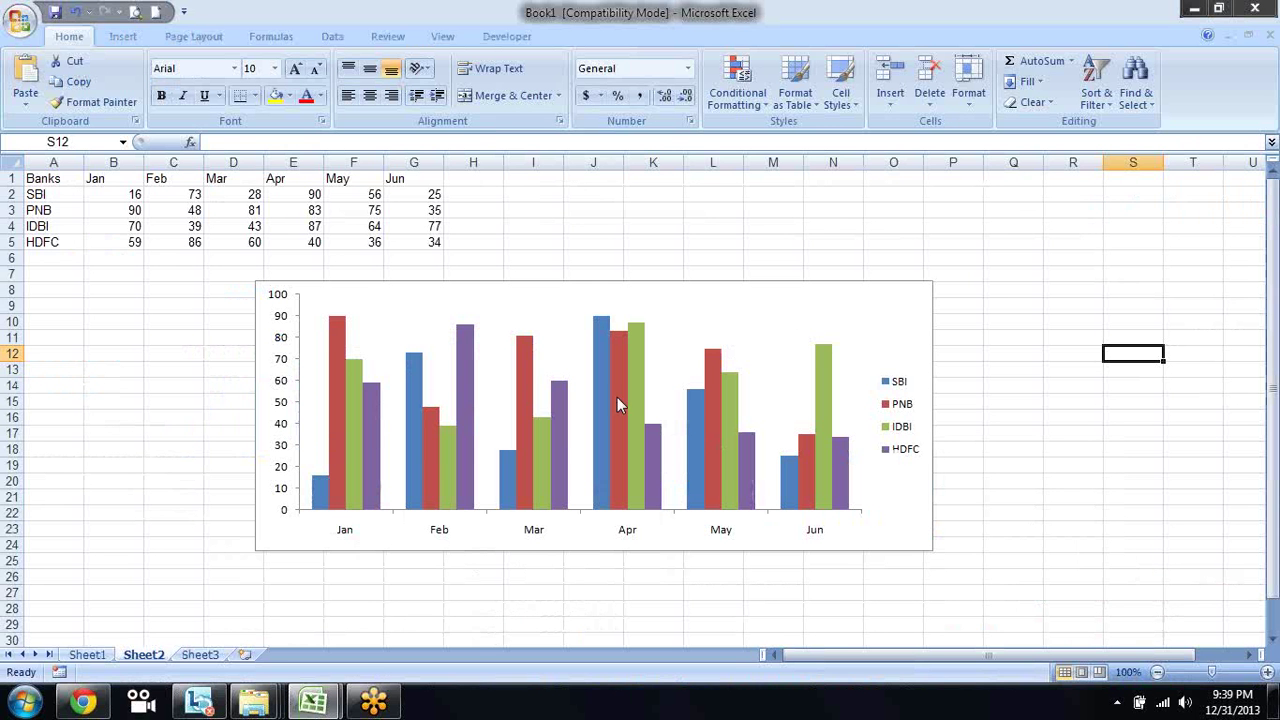
# Step: Paste the SBI logo at cell C13 and move it over the chart's January bars
pyautogui.click(145, 370)
pyautogui.rightClick(145, 370)
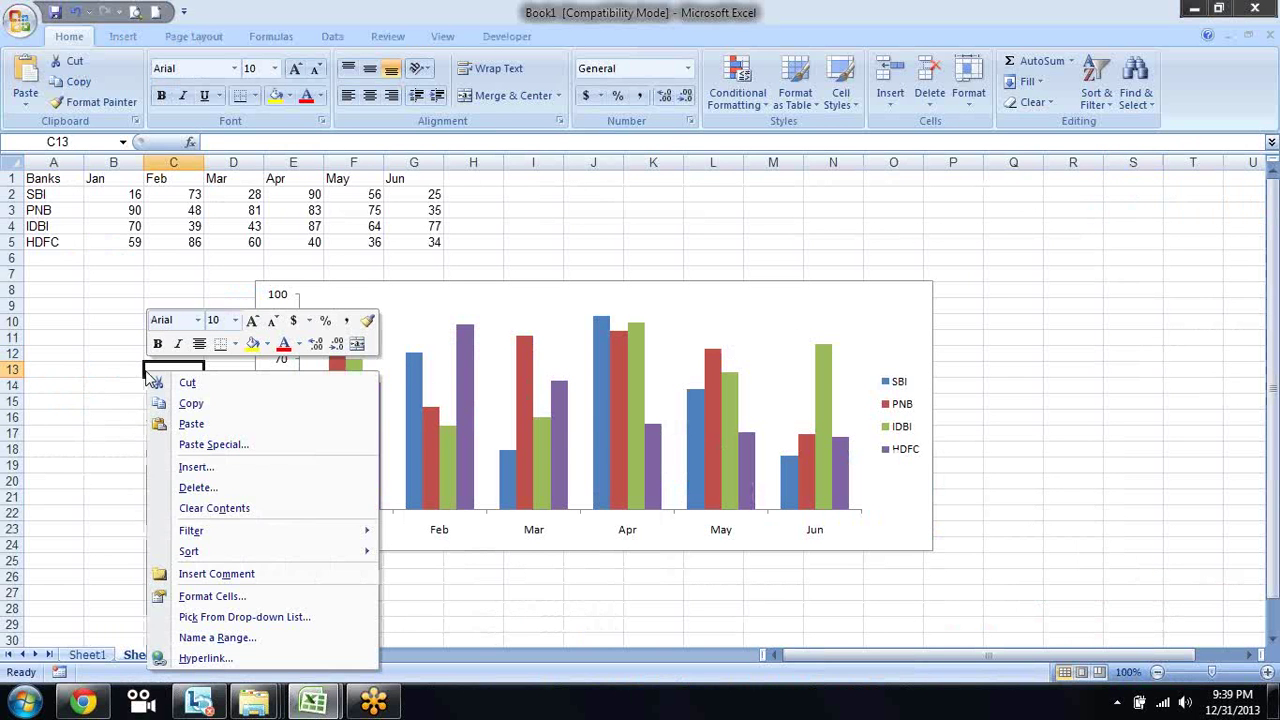
pyautogui.click(199, 424)
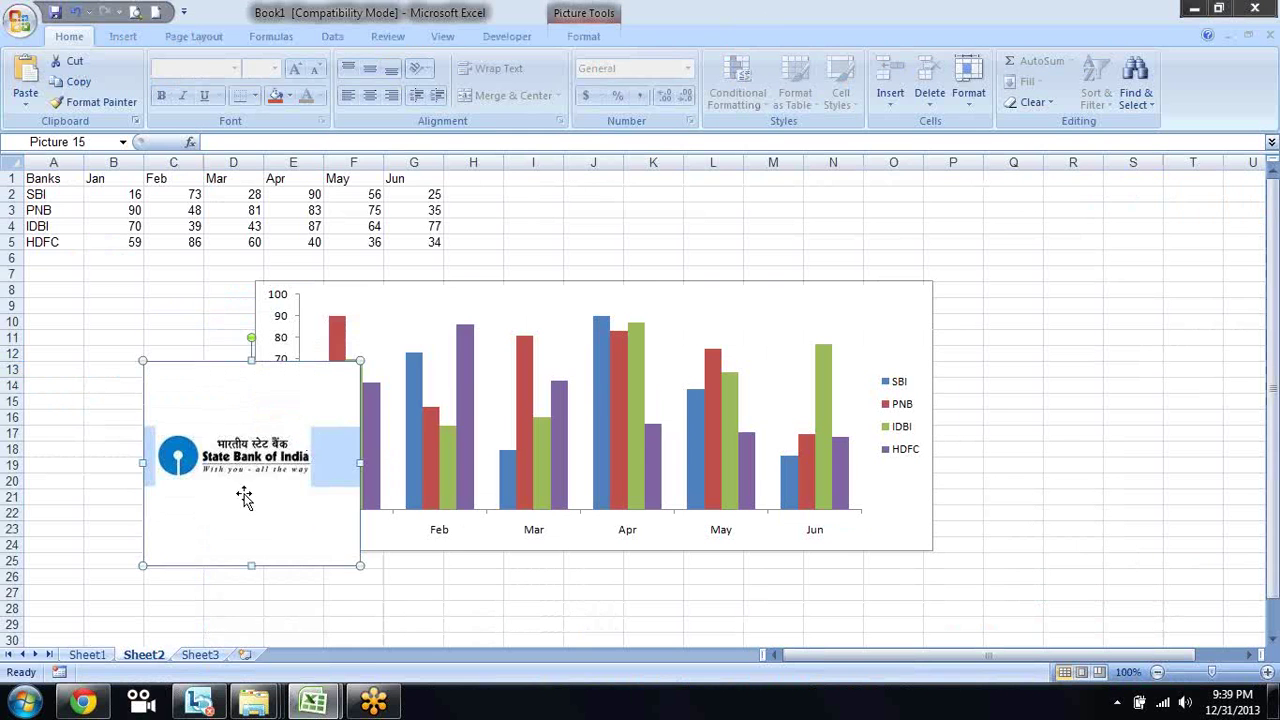
pyautogui.moveTo(354, 449); pyautogui.dragTo(561, 456)
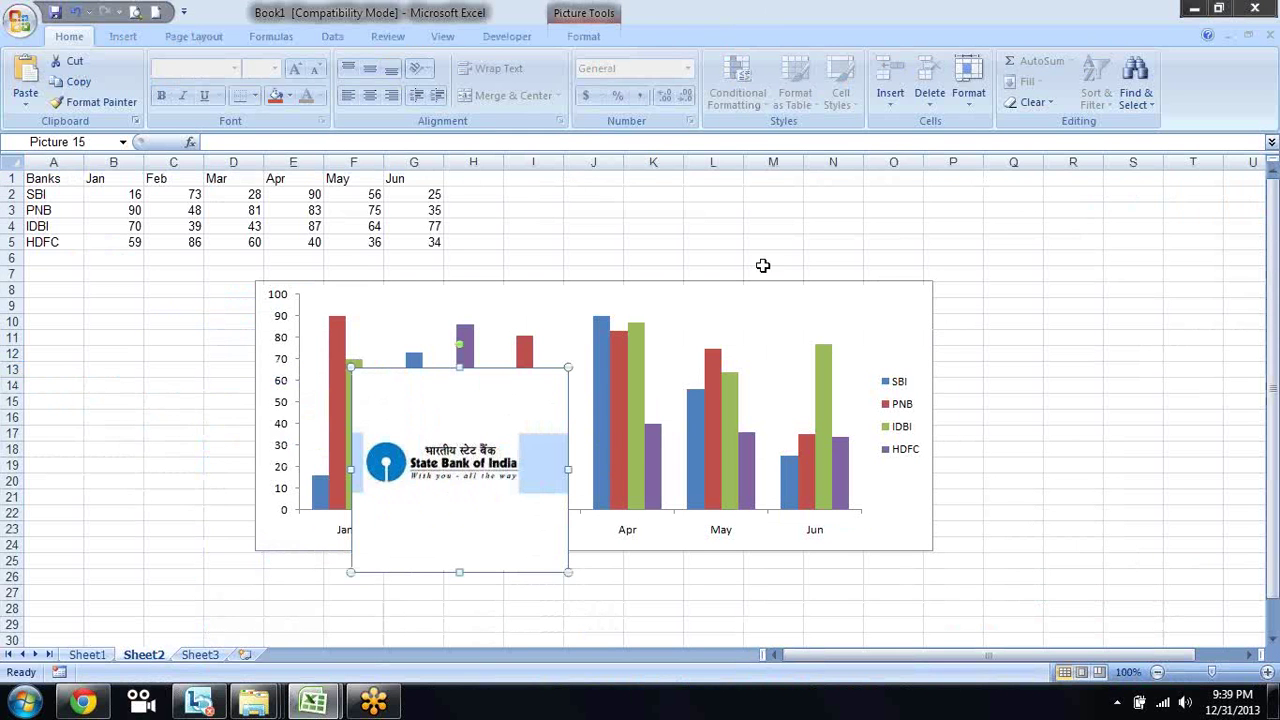
# Step: Crop the logo's blank top and bottom, leaving a 0.48-inch-high strip
pyautogui.click(577, 22)
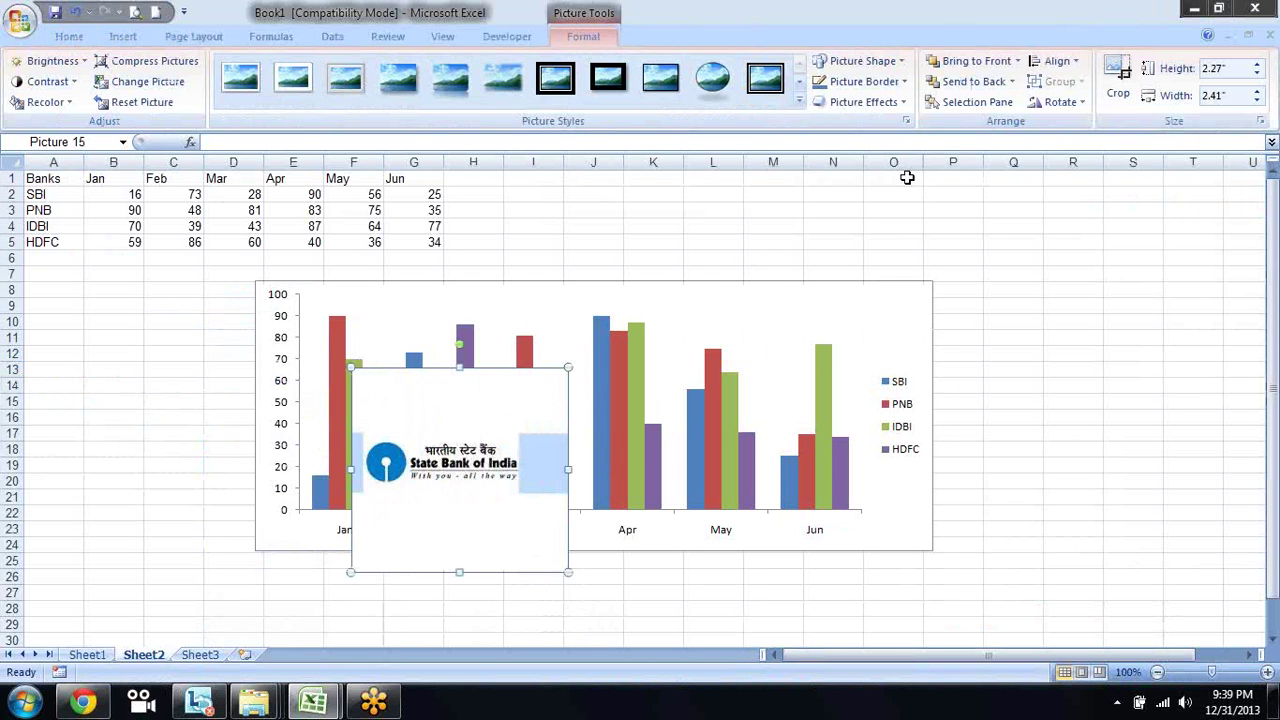
pyautogui.click(1120, 80)
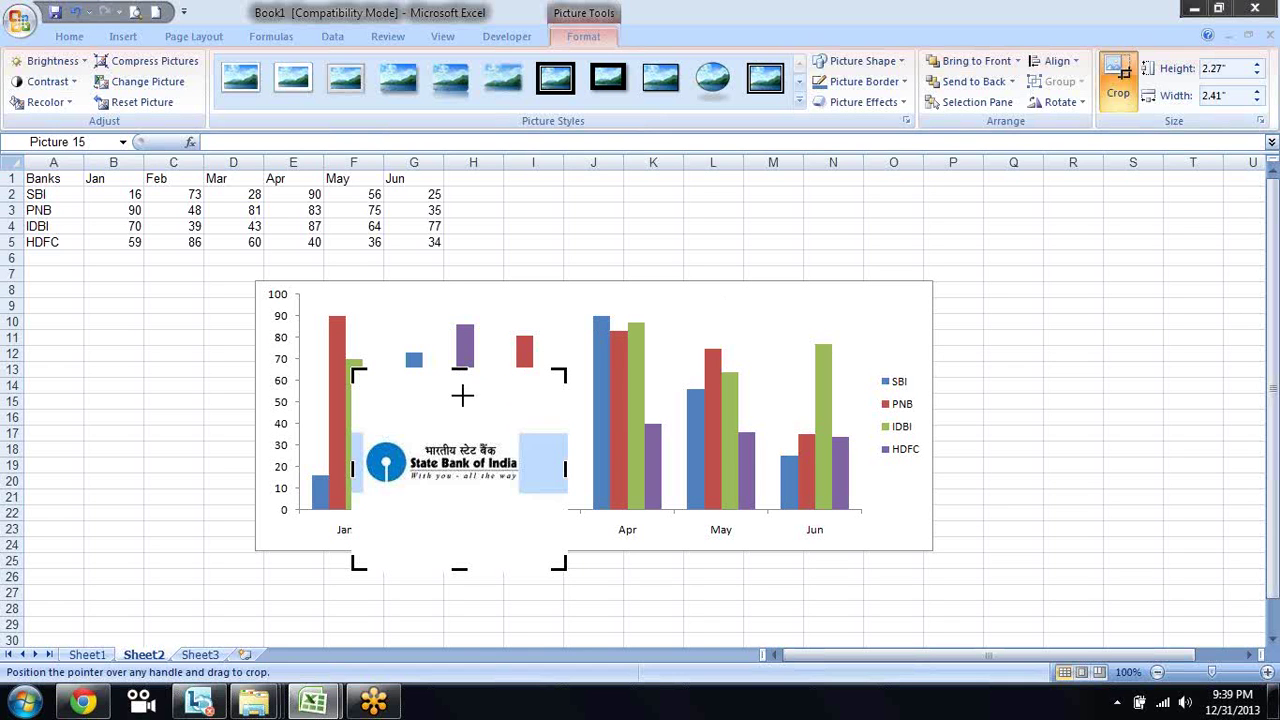
pyautogui.moveTo(460, 394); pyautogui.dragTo(471, 441)
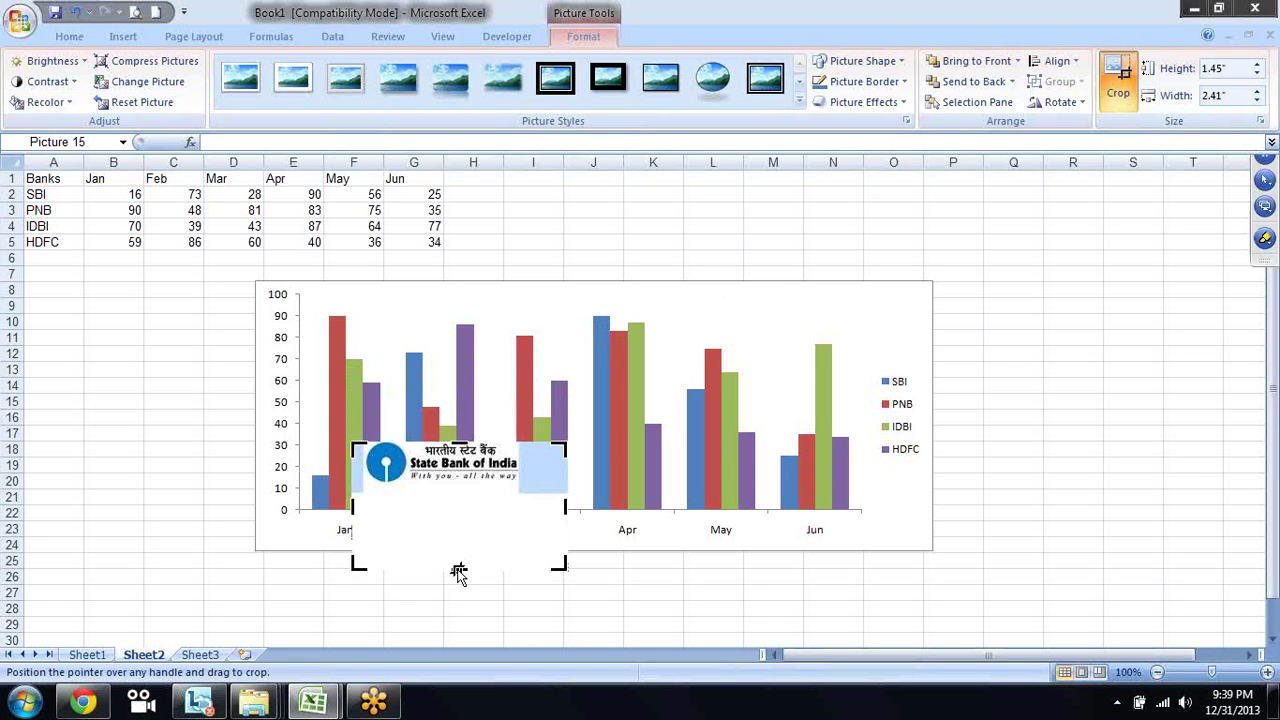
pyautogui.moveTo(458, 568); pyautogui.dragTo(457, 485)
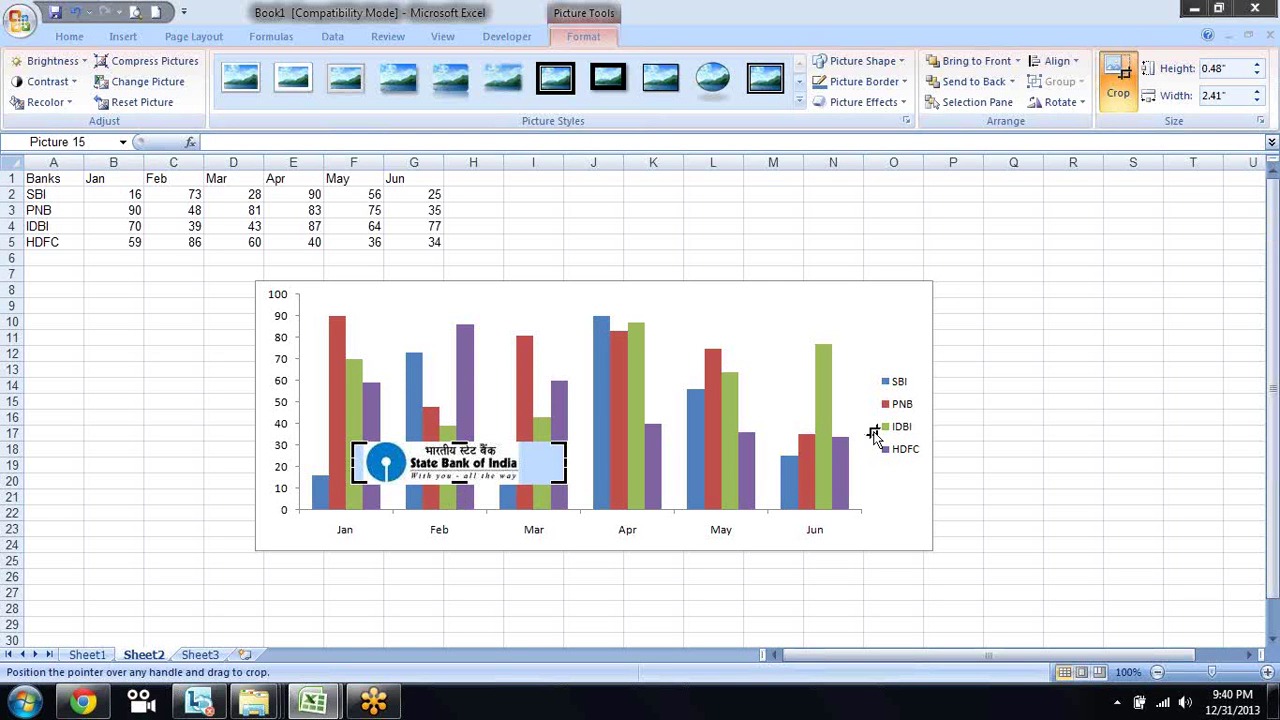
pyautogui.click(1081, 430)
# Step: Rotate the SBI logo 90° to stand upright and place it left of the chart
pyautogui.click(408, 468)
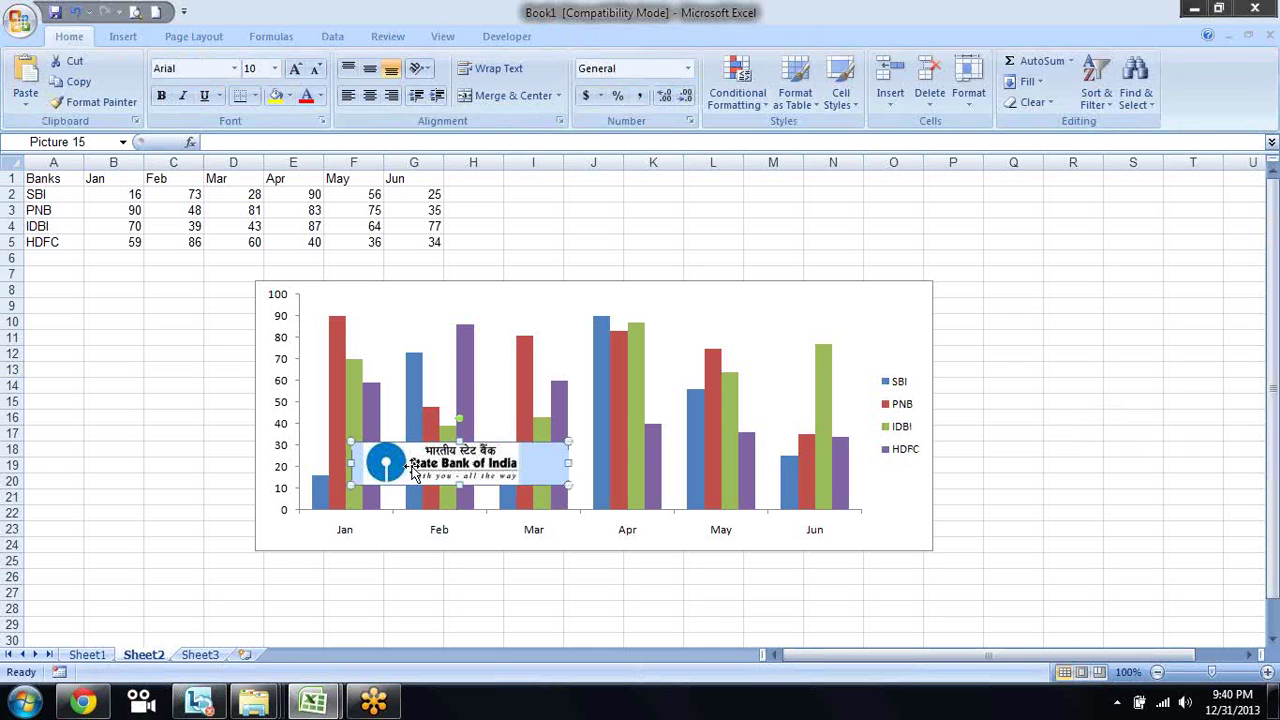
pyautogui.moveTo(502, 459); pyautogui.dragTo(598, 265)
pyautogui.moveTo(557, 226); pyautogui.dragTo(455, 266)
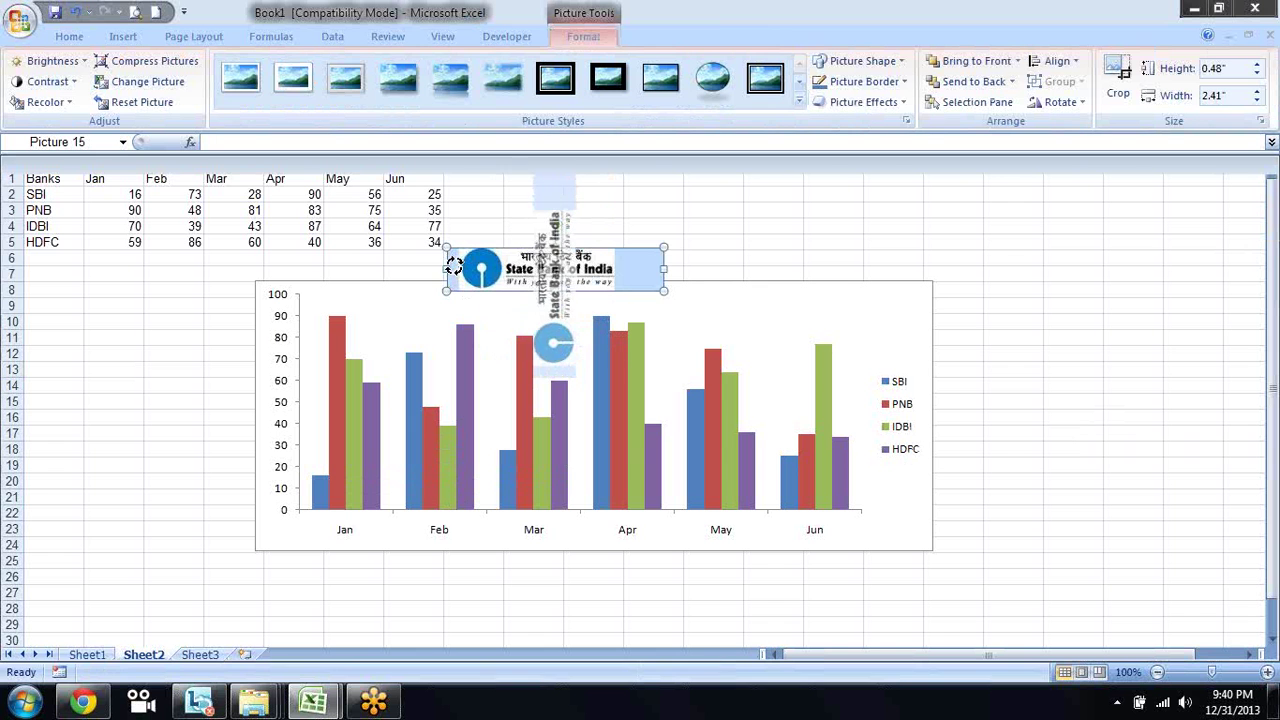
pyautogui.moveTo(553, 244); pyautogui.dragTo(475, 425)
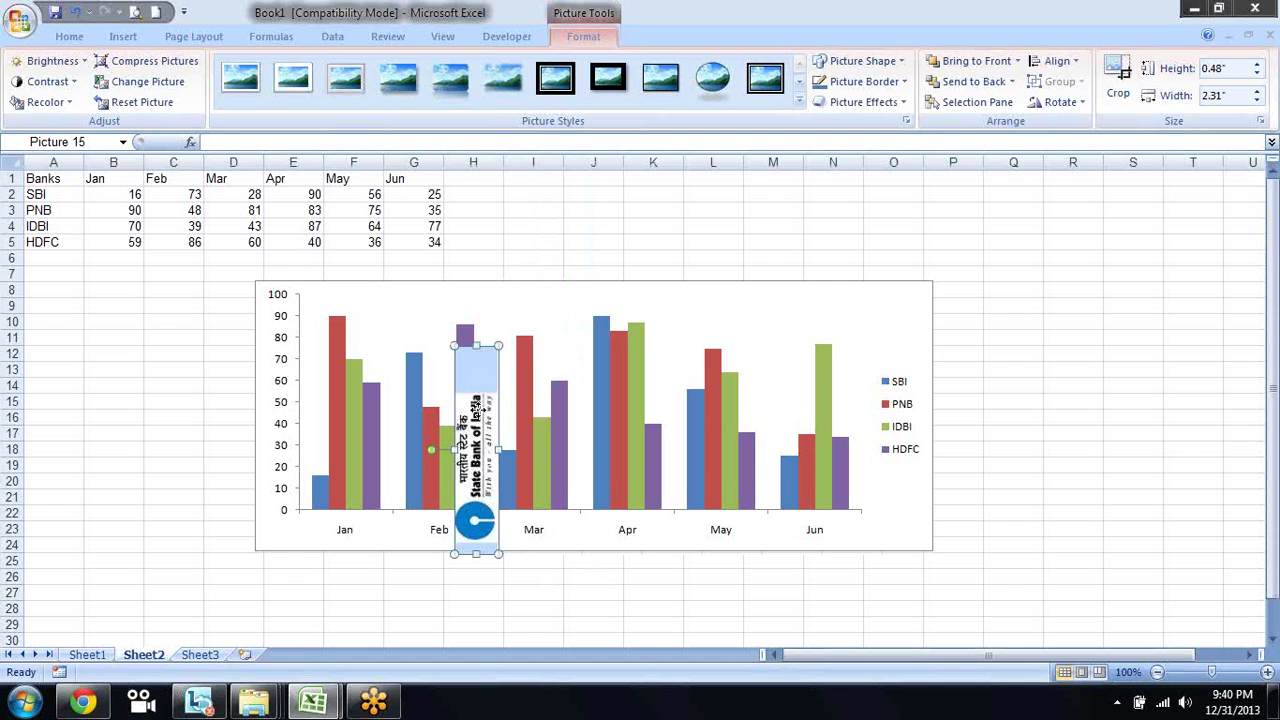
pyautogui.moveTo(480, 410)
pyautogui.mouseDown()
pyautogui.moveTo(160, 356)
pyautogui.moveTo(102, 396)
pyautogui.mouseUp()
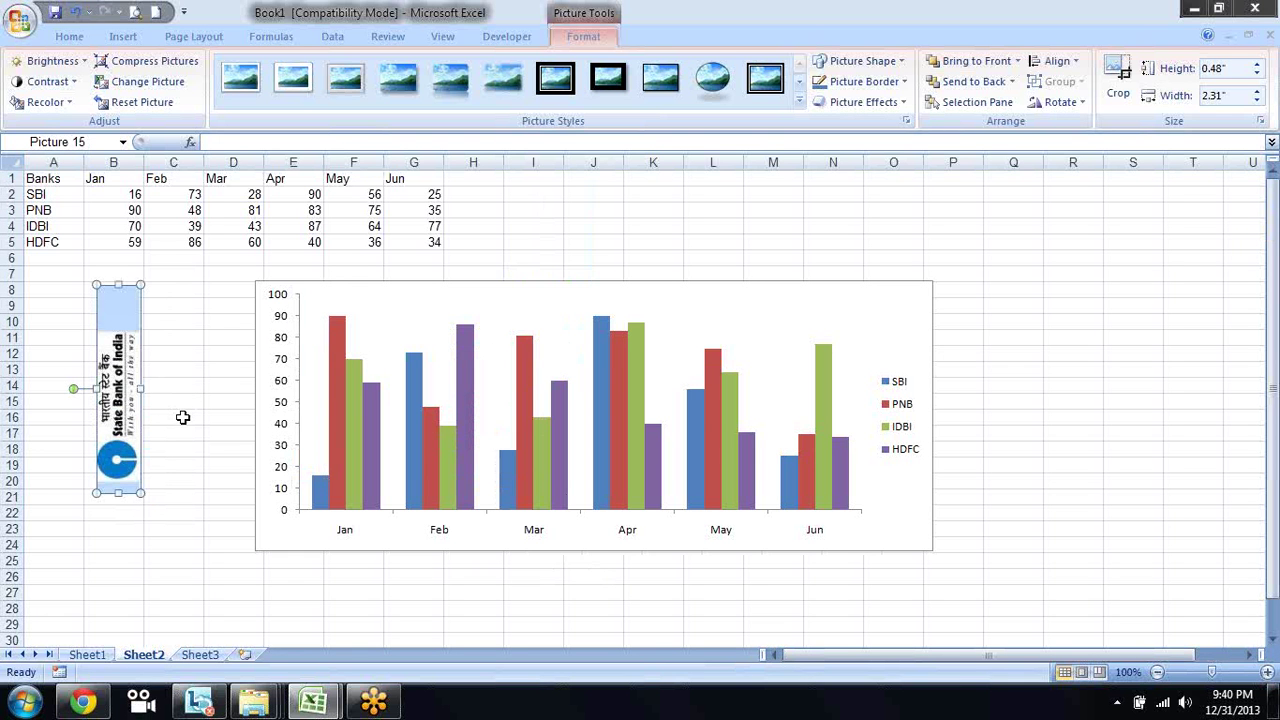
pyautogui.click(316, 494)
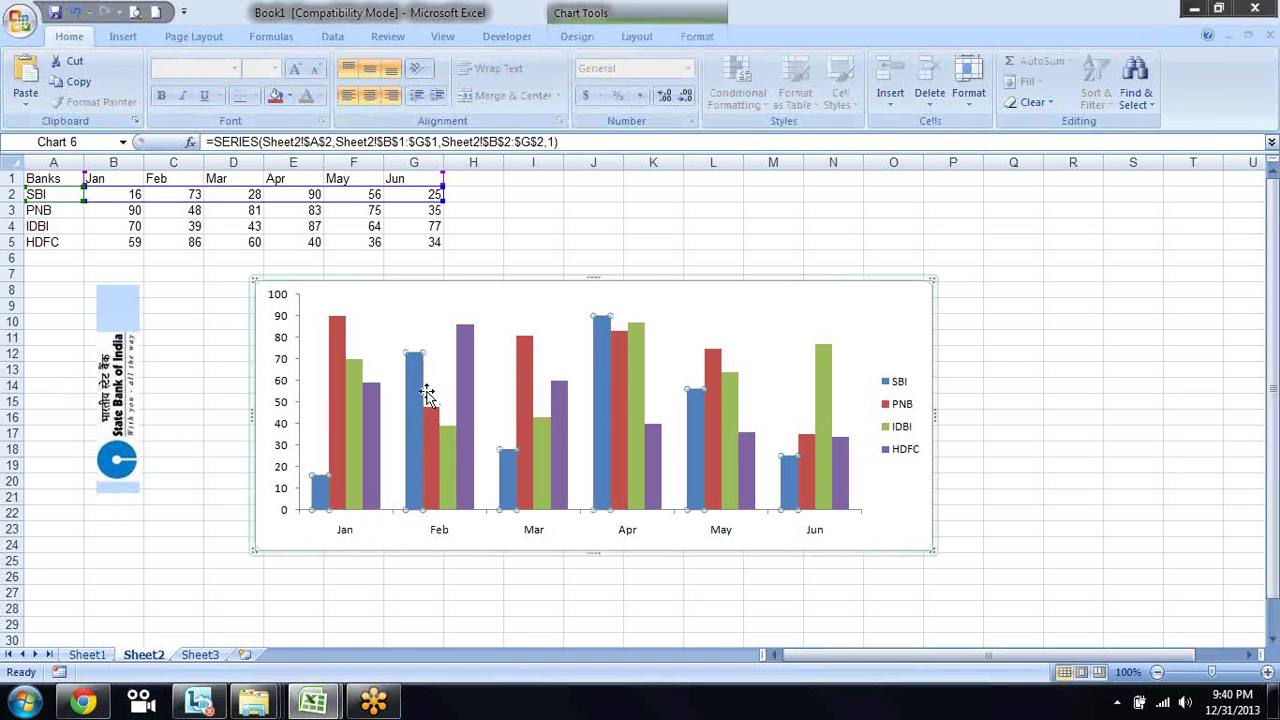
# Step: Give the SBI data series a picture fill from the clipboard's upright SBI logo
pyautogui.moveTo(413, 400)
pyautogui.rightClick(413, 420)
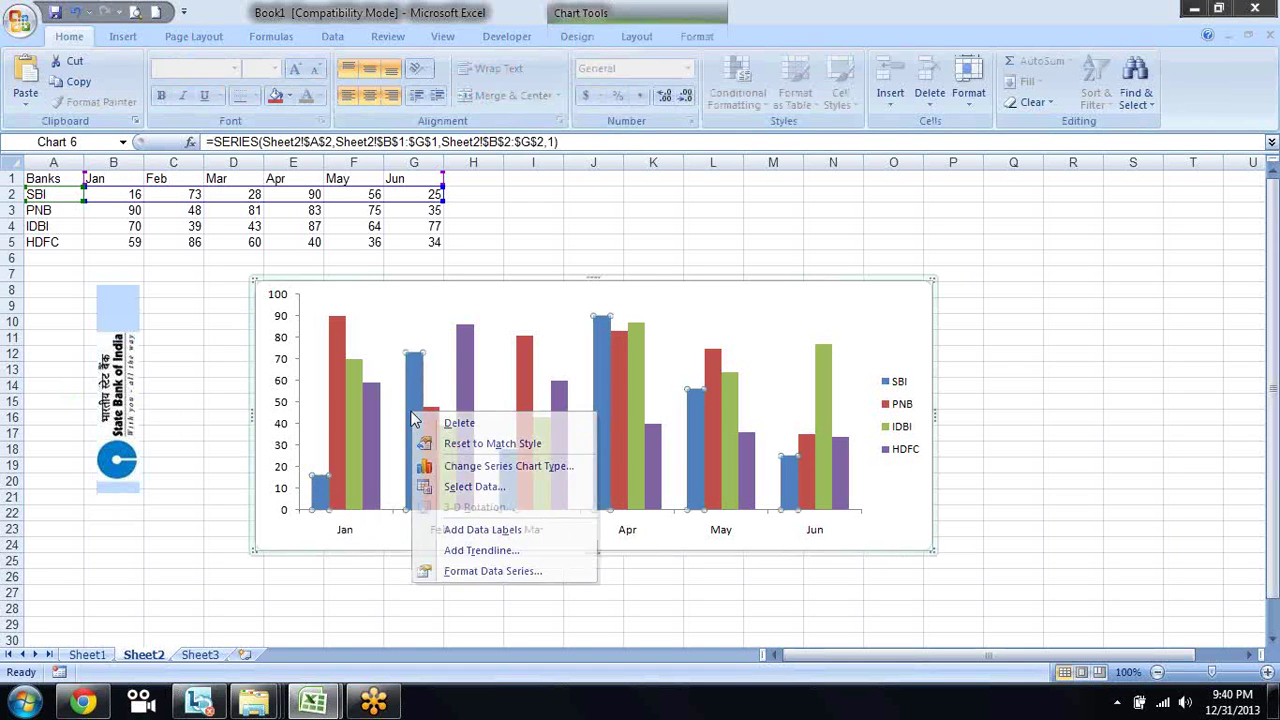
pyautogui.click(447, 578)
pyautogui.rightClick(416, 449)
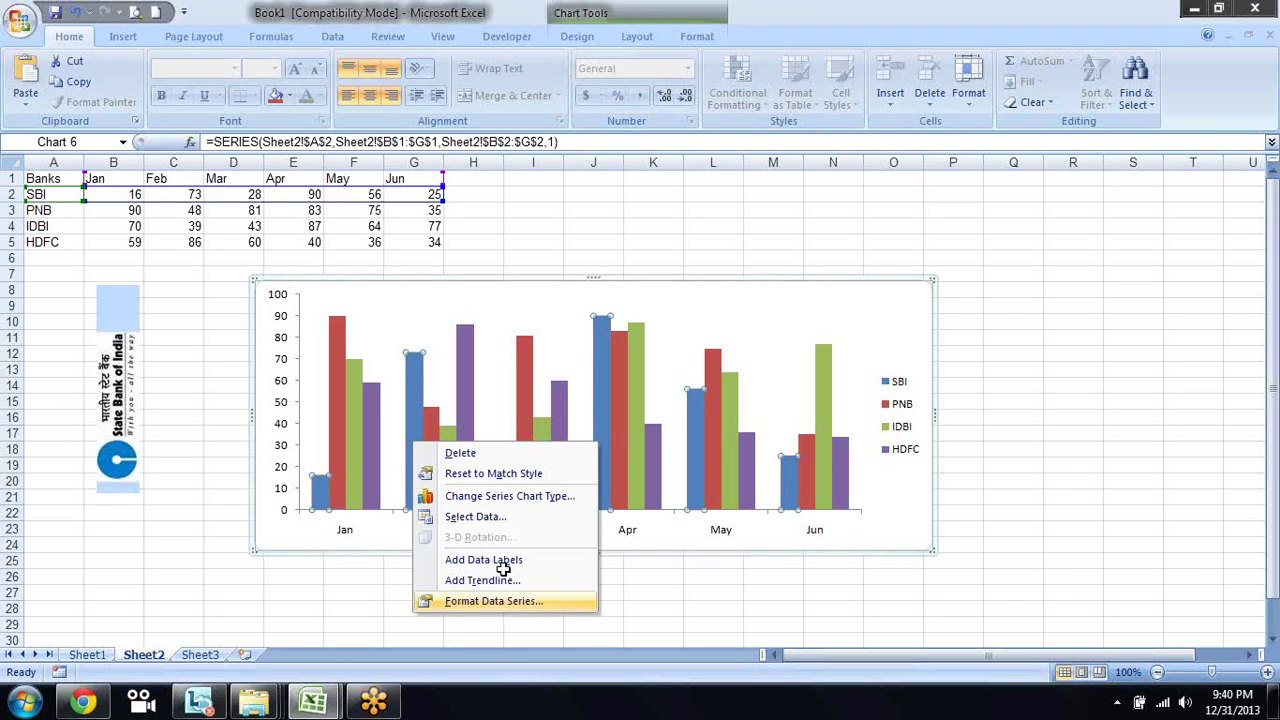
pyautogui.click(468, 602)
pyautogui.click(730, 225)
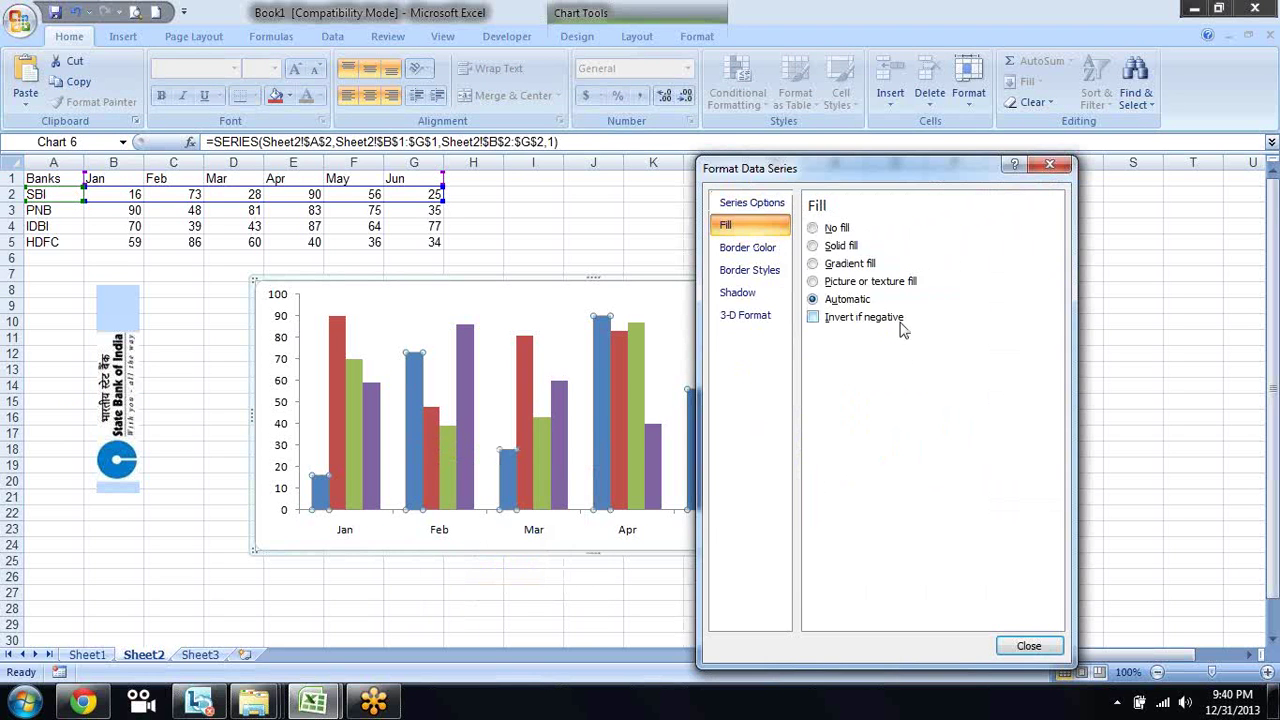
pyautogui.click(841, 284)
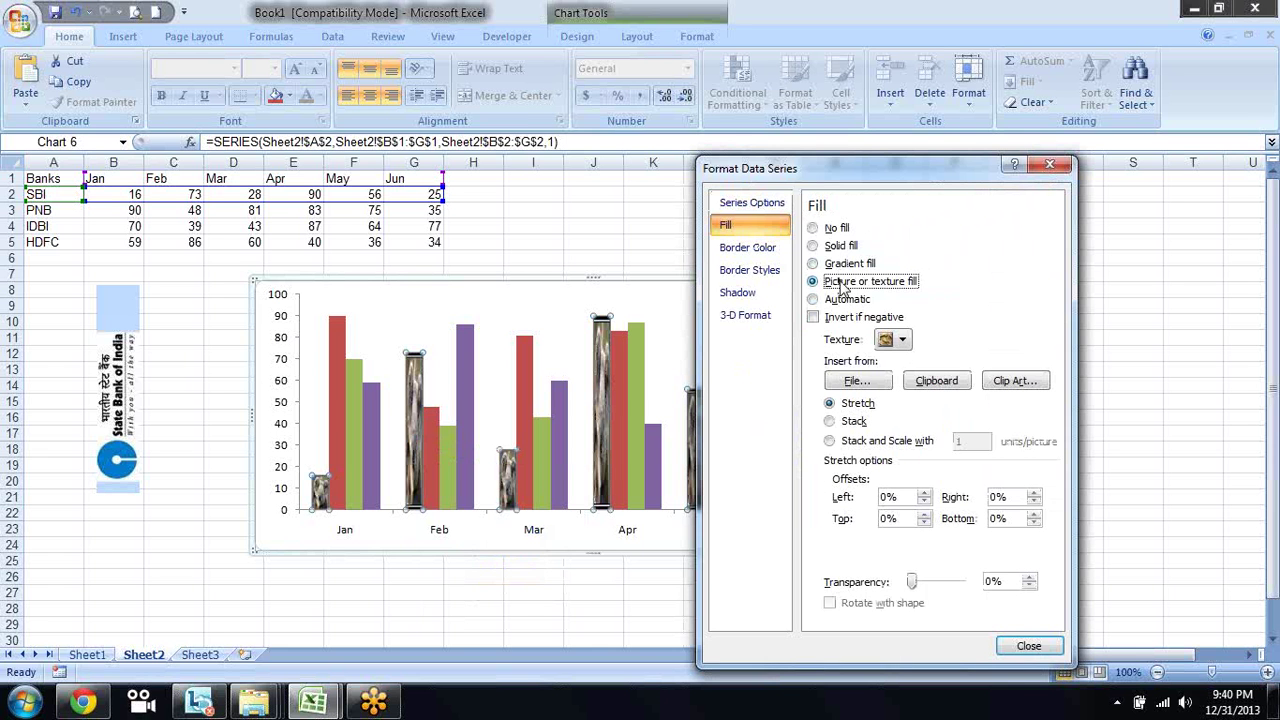
pyautogui.click(935, 382)
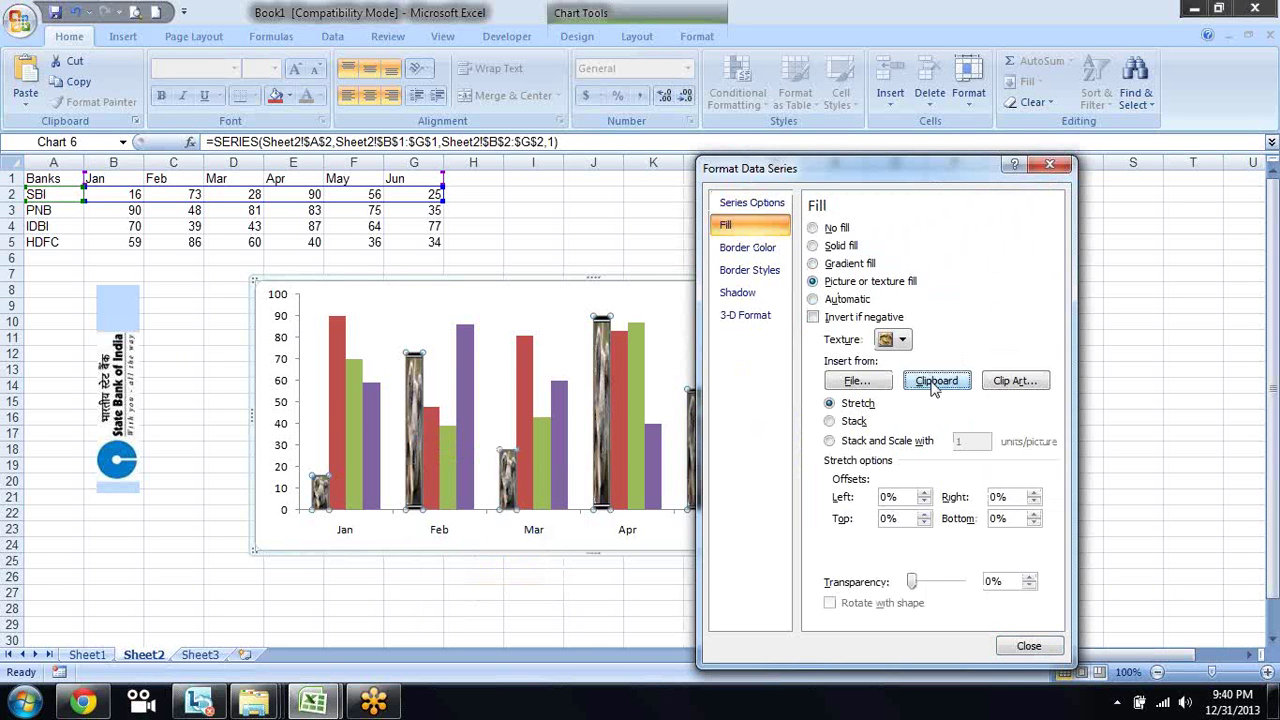
pyautogui.click(1030, 646)
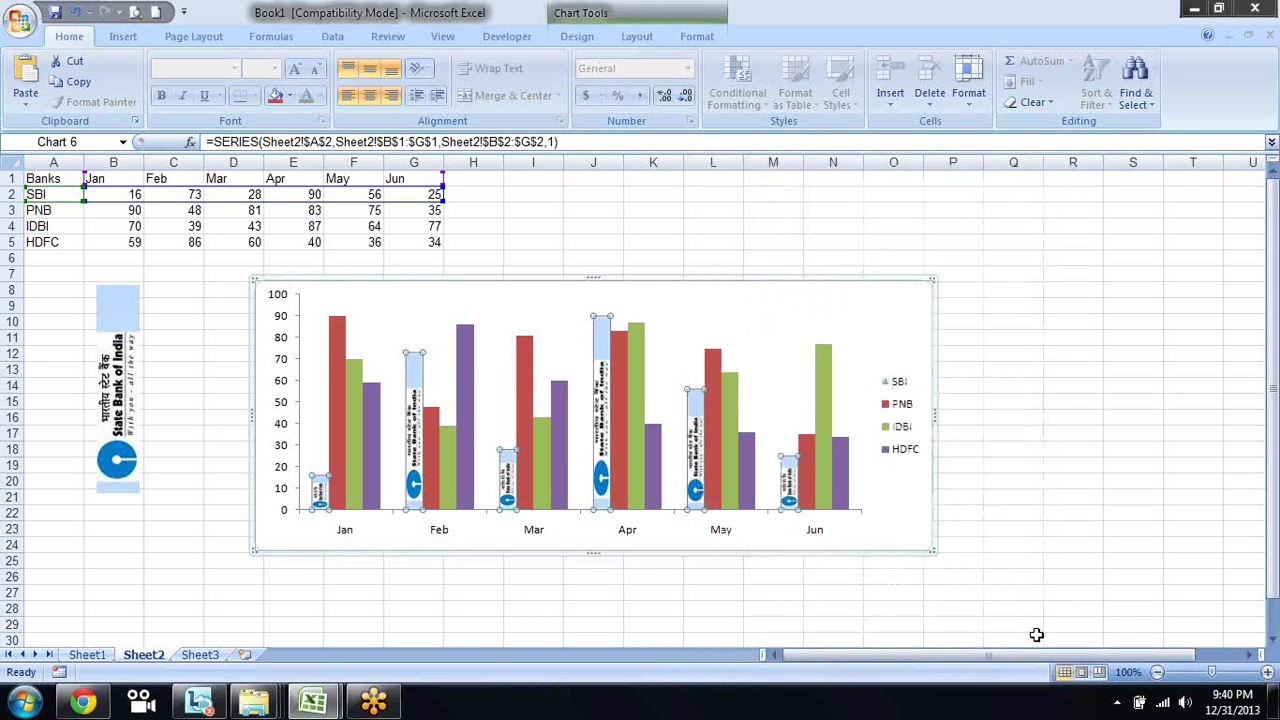
# Step: Draw a PNB rectangle shape above the chart across columns I to M
pyautogui.scroll(-1, 1273, 505)
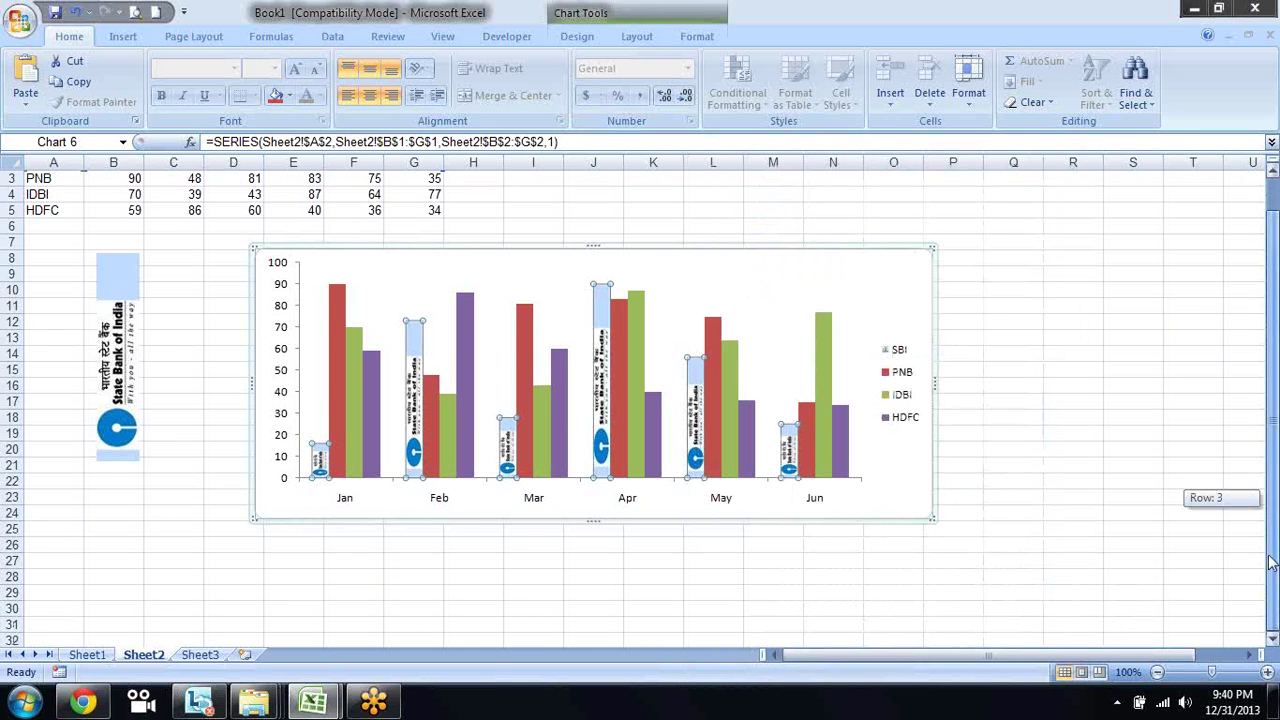
pyautogui.click(1075, 563)
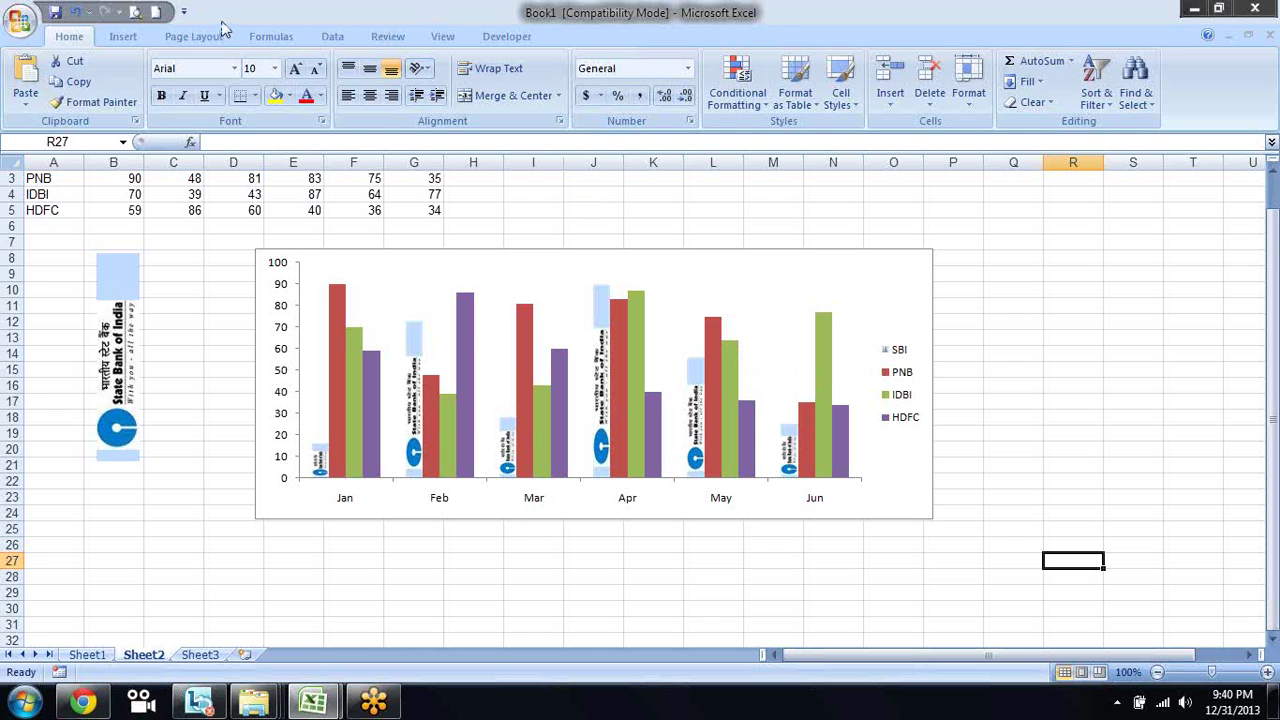
pyautogui.click(125, 37)
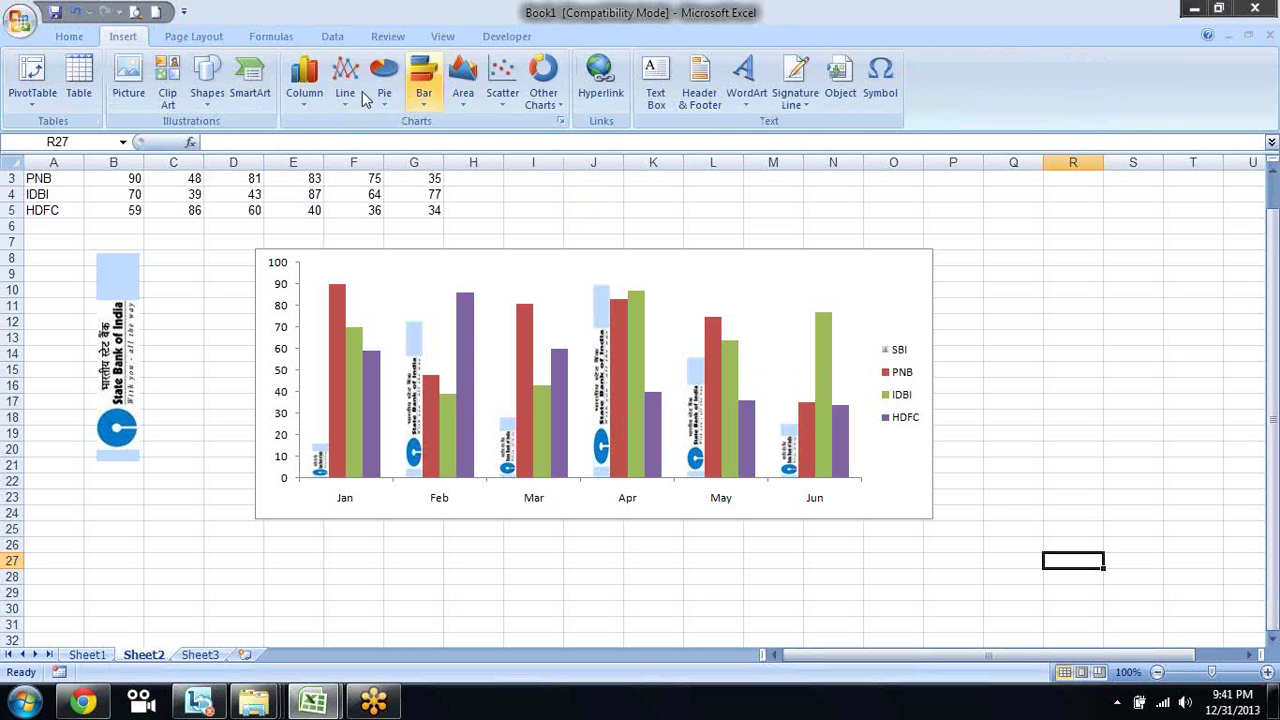
pyautogui.click(207, 90)
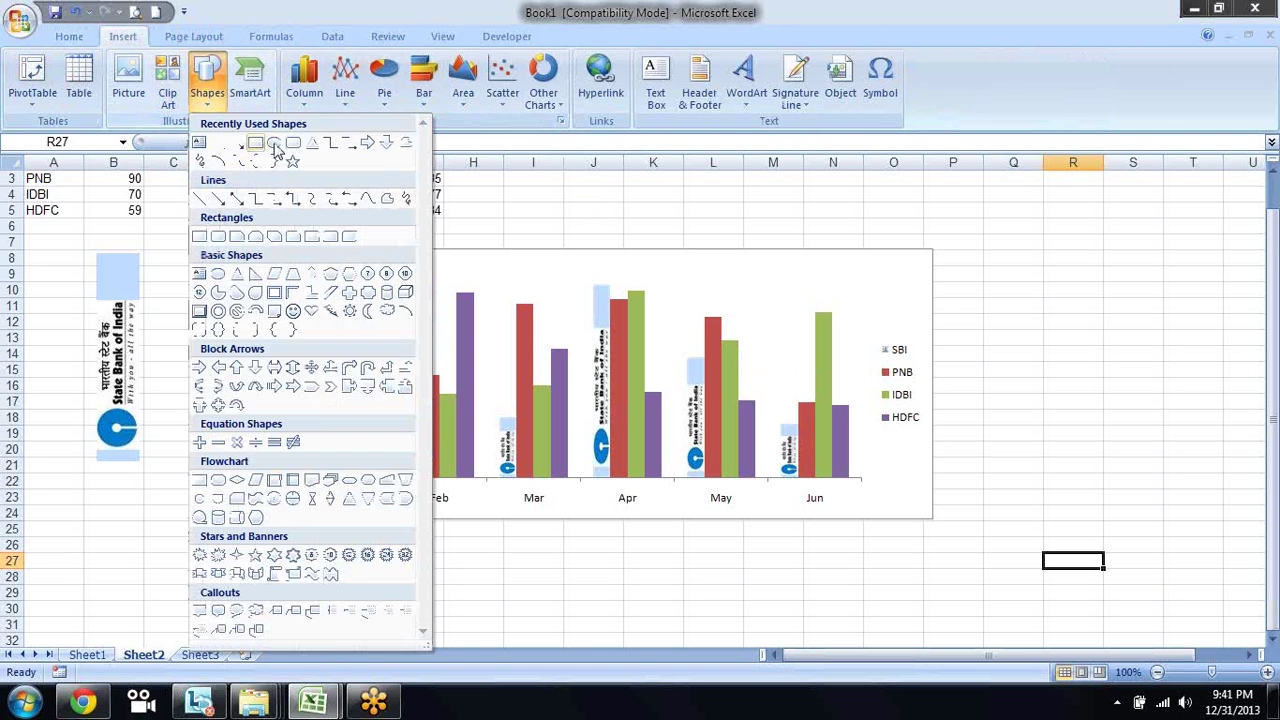
pyautogui.click(256, 144)
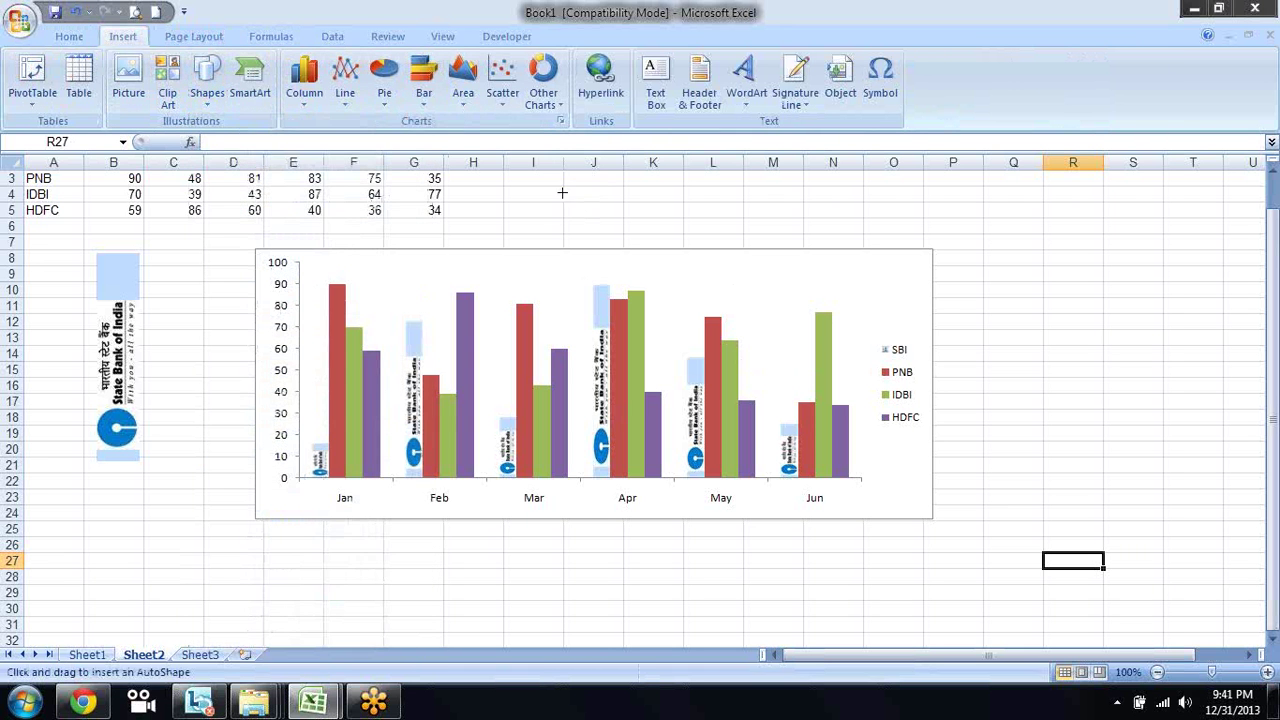
pyautogui.moveTo(541, 213)
pyautogui.mouseDown()
pyautogui.moveTo(798, 245)
pyautogui.moveTo(765, 237)
pyautogui.mouseUp()
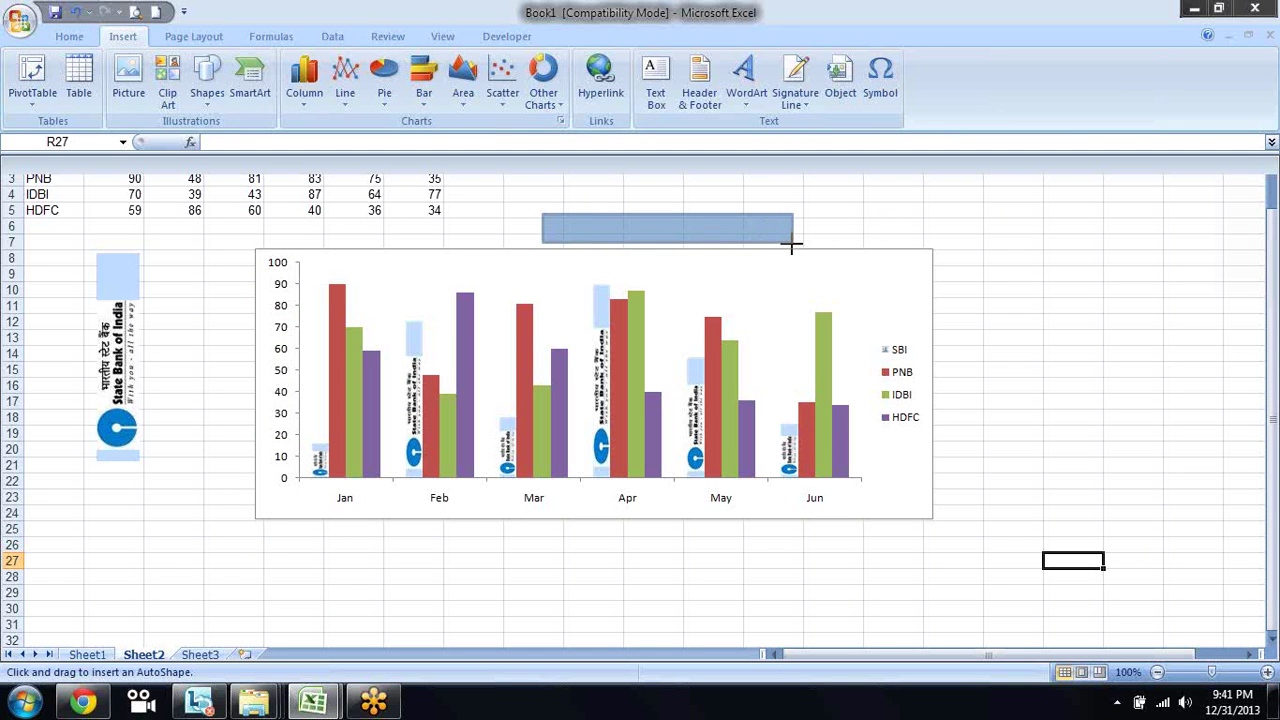
pyautogui.moveTo(771, 235); pyautogui.dragTo(780, 243)
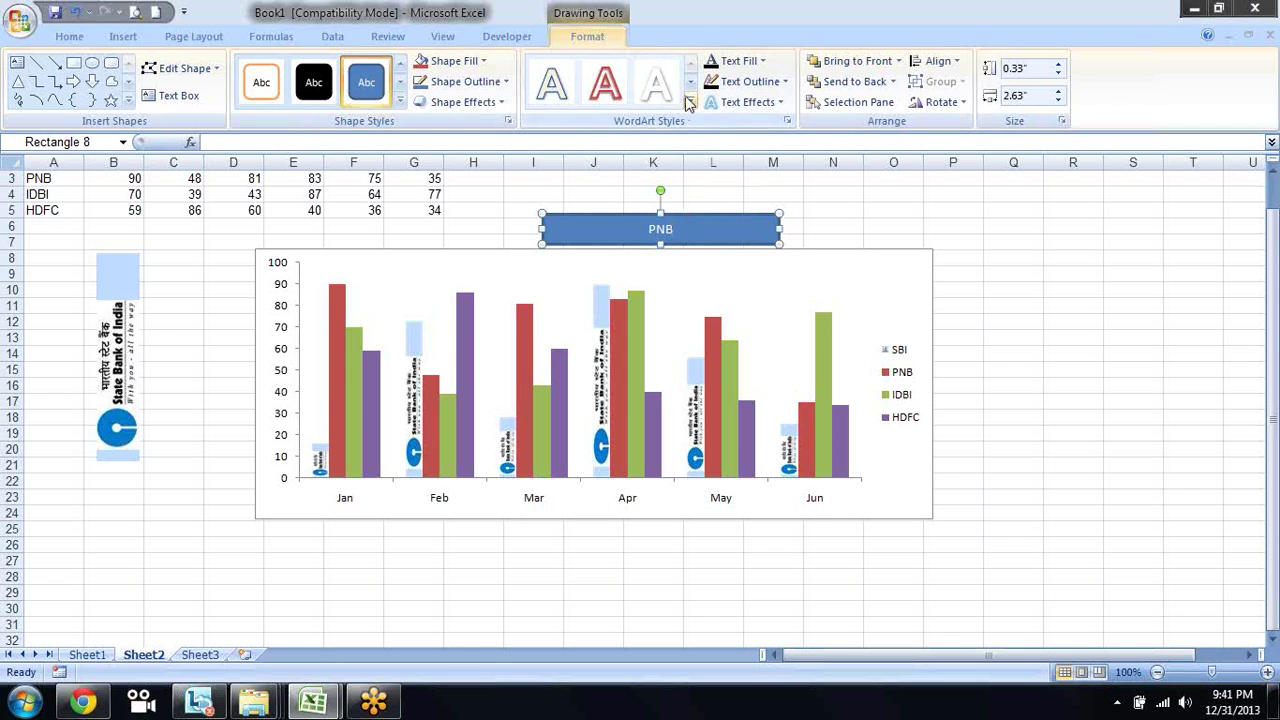
# Step: Make the PNB rectangle red, enlarge its text size, and make it slightly taller
pyautogui.click(603, 86)
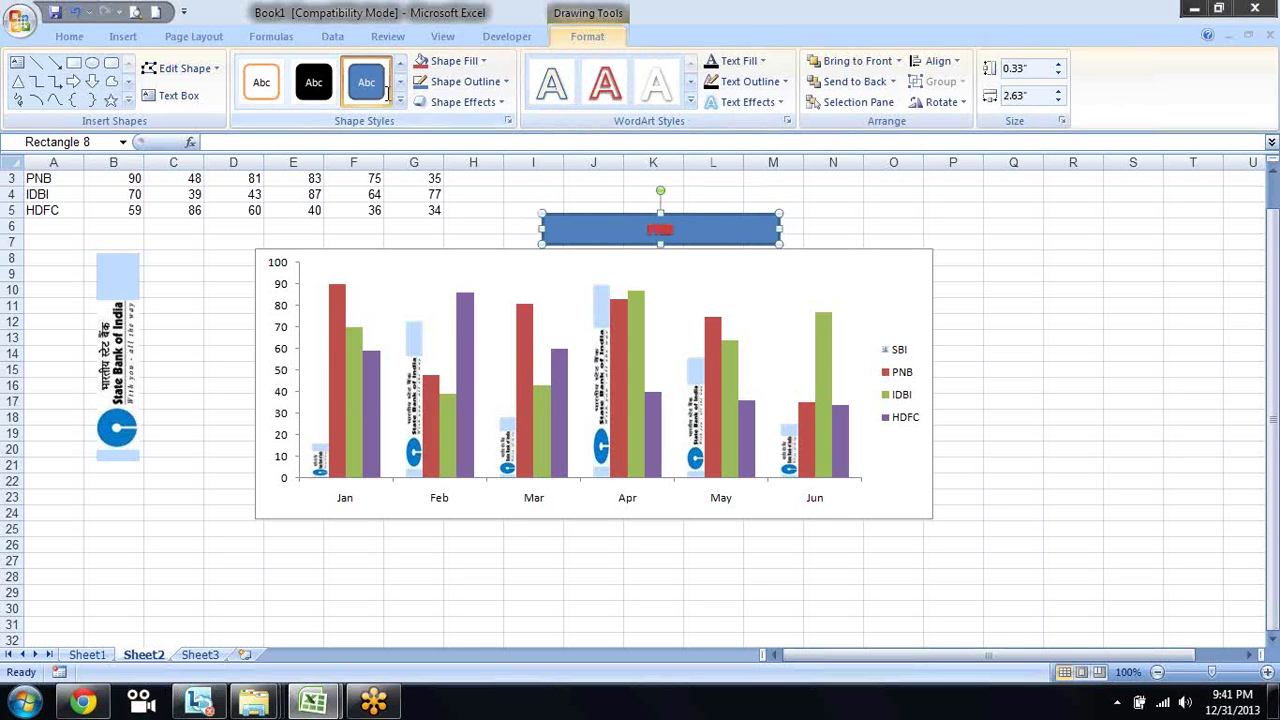
pyautogui.click(399, 103)
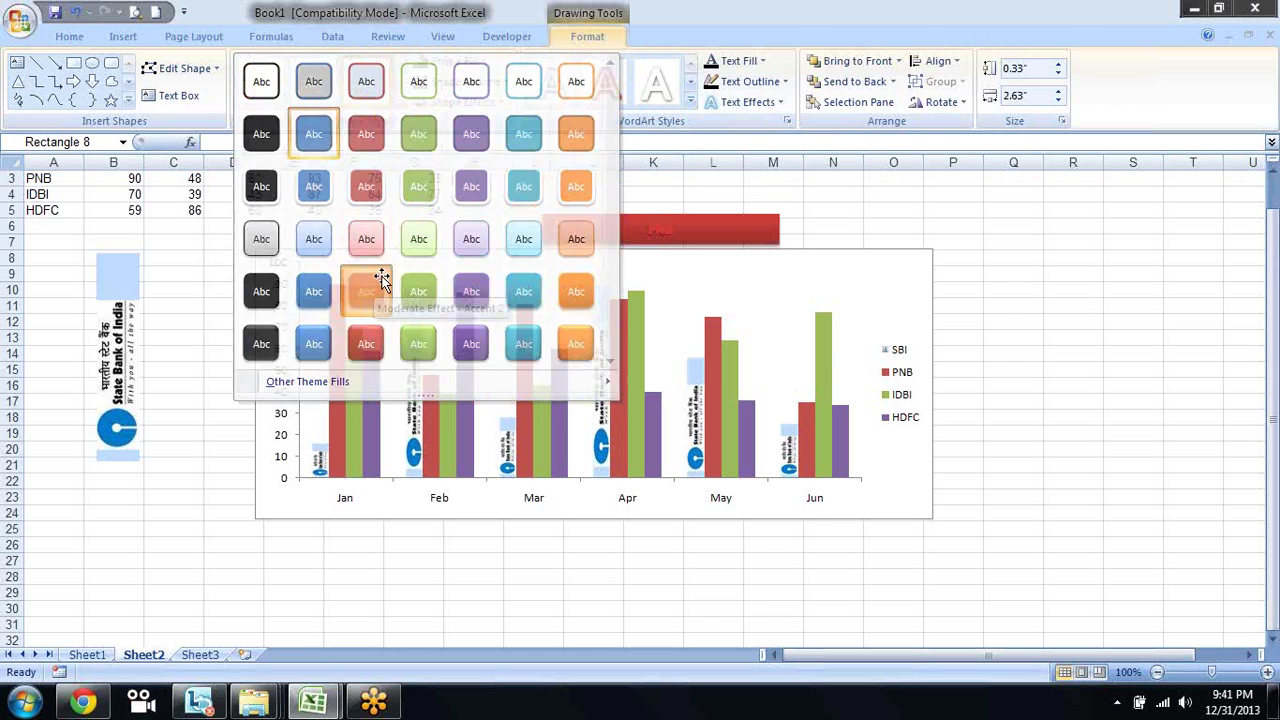
pyautogui.click(372, 288)
pyautogui.click(69, 36)
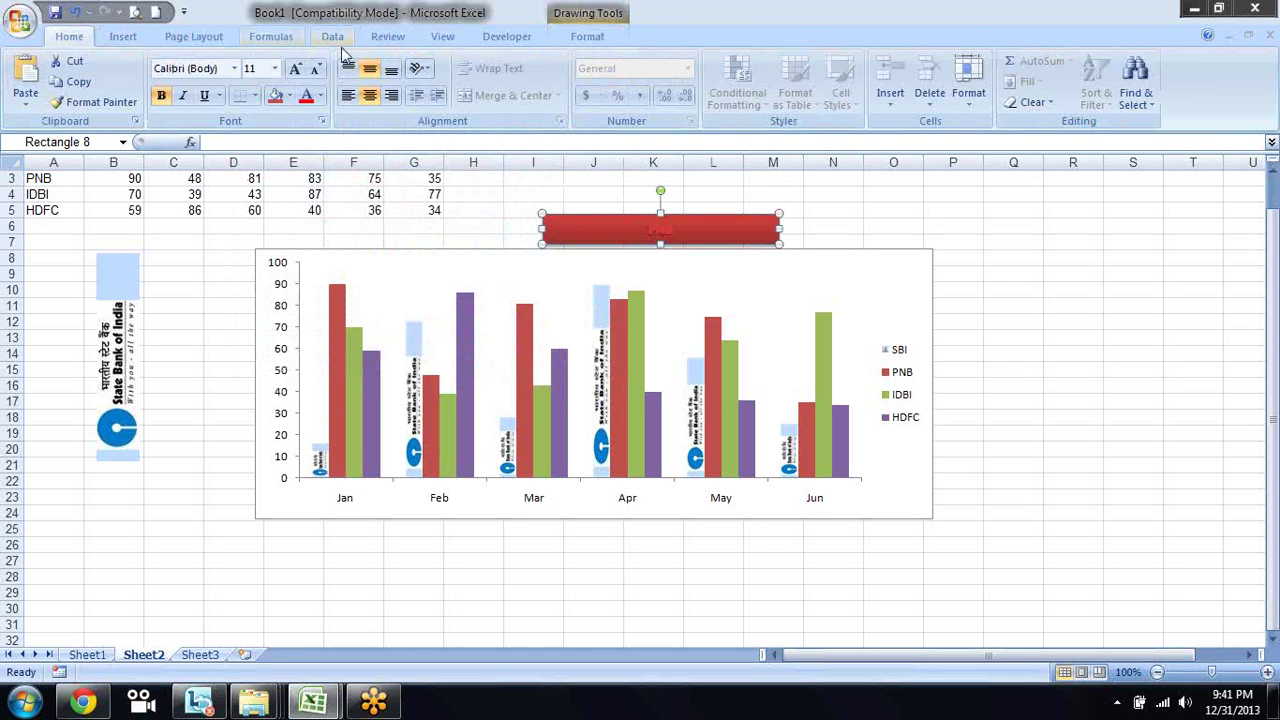
pyautogui.click(295, 68)
pyautogui.click(295, 68)
pyautogui.click(295, 68)
pyautogui.click(295, 68)
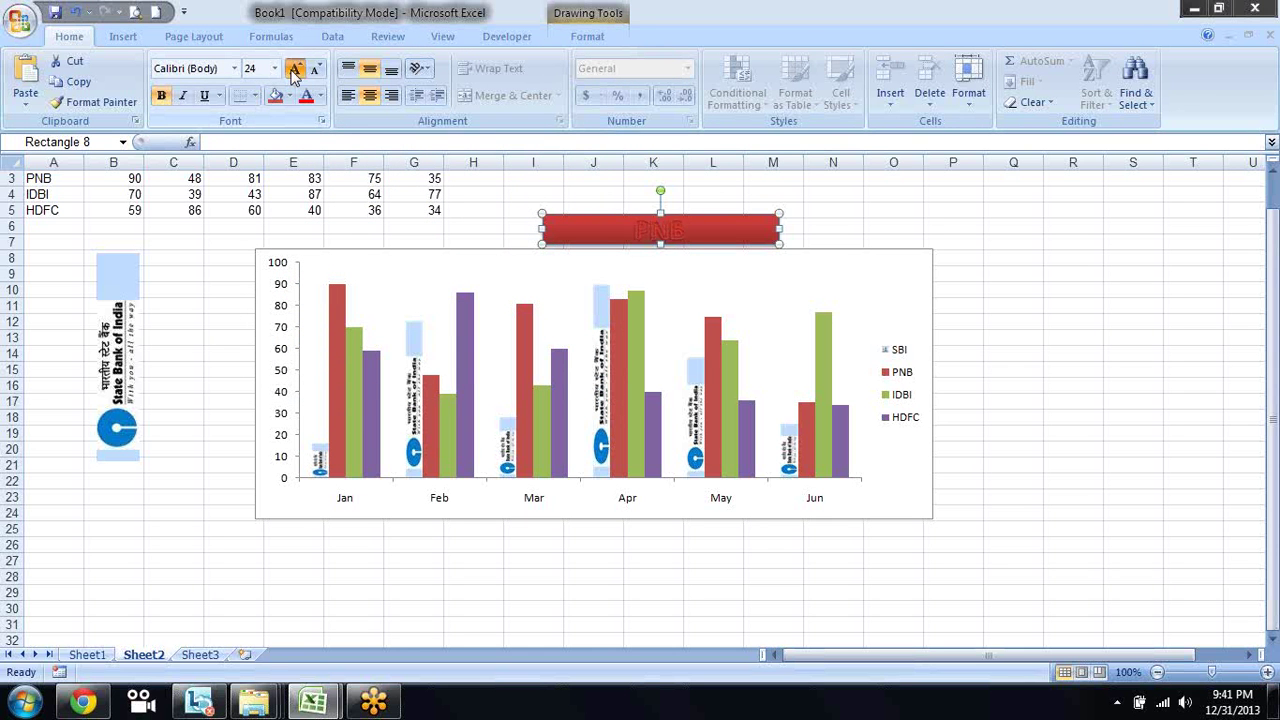
pyautogui.click(295, 68)
pyautogui.click(295, 68)
pyautogui.click(315, 68)
pyautogui.click(315, 68)
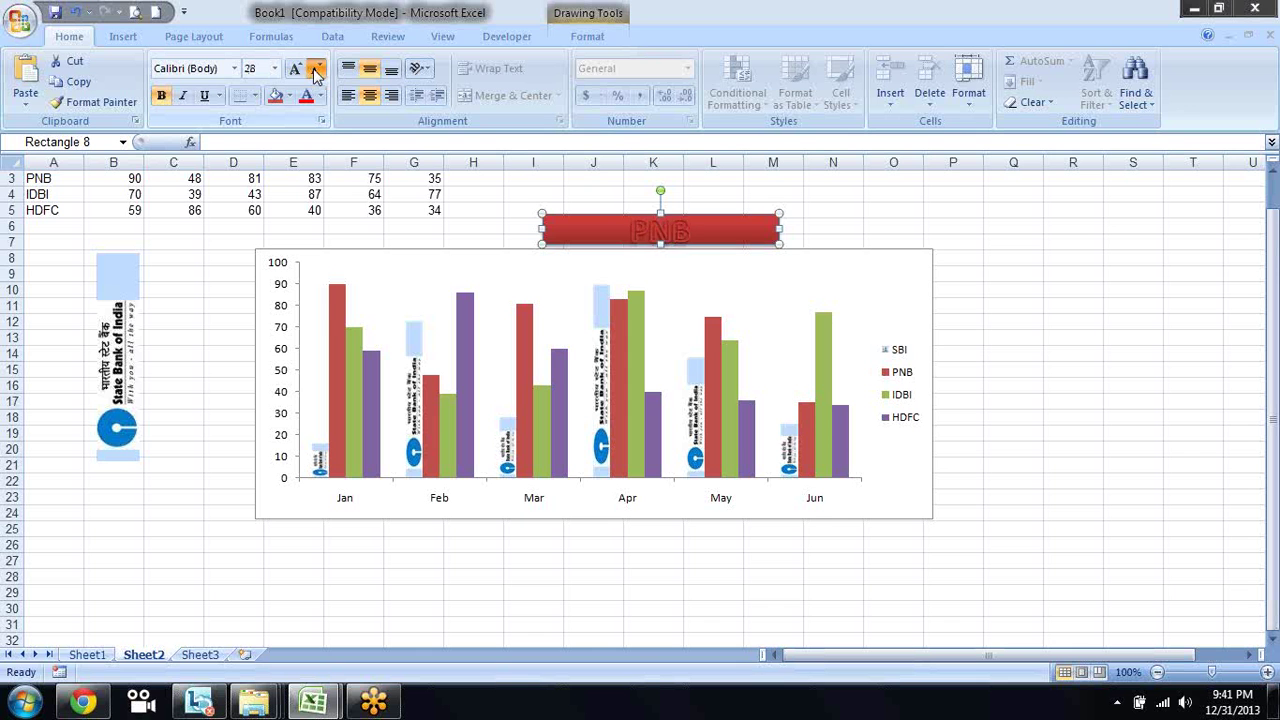
pyautogui.click(315, 68)
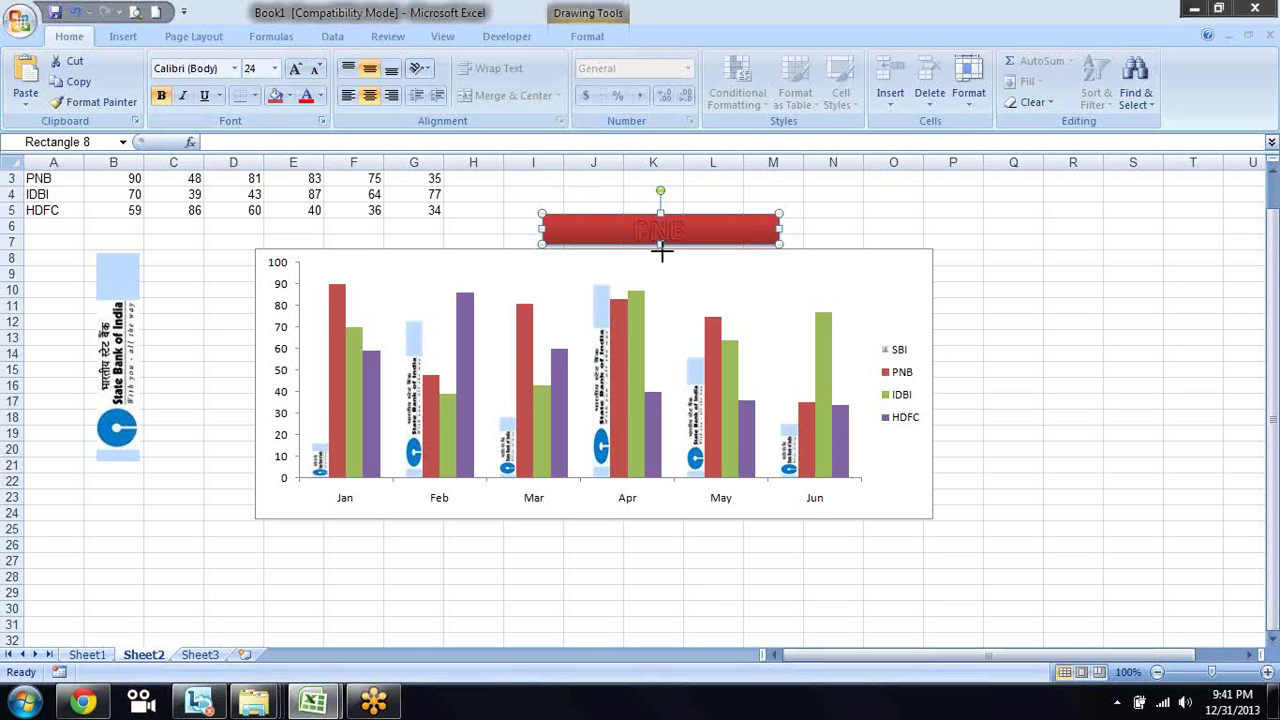
pyautogui.moveTo(661, 240); pyautogui.dragTo(661, 257)
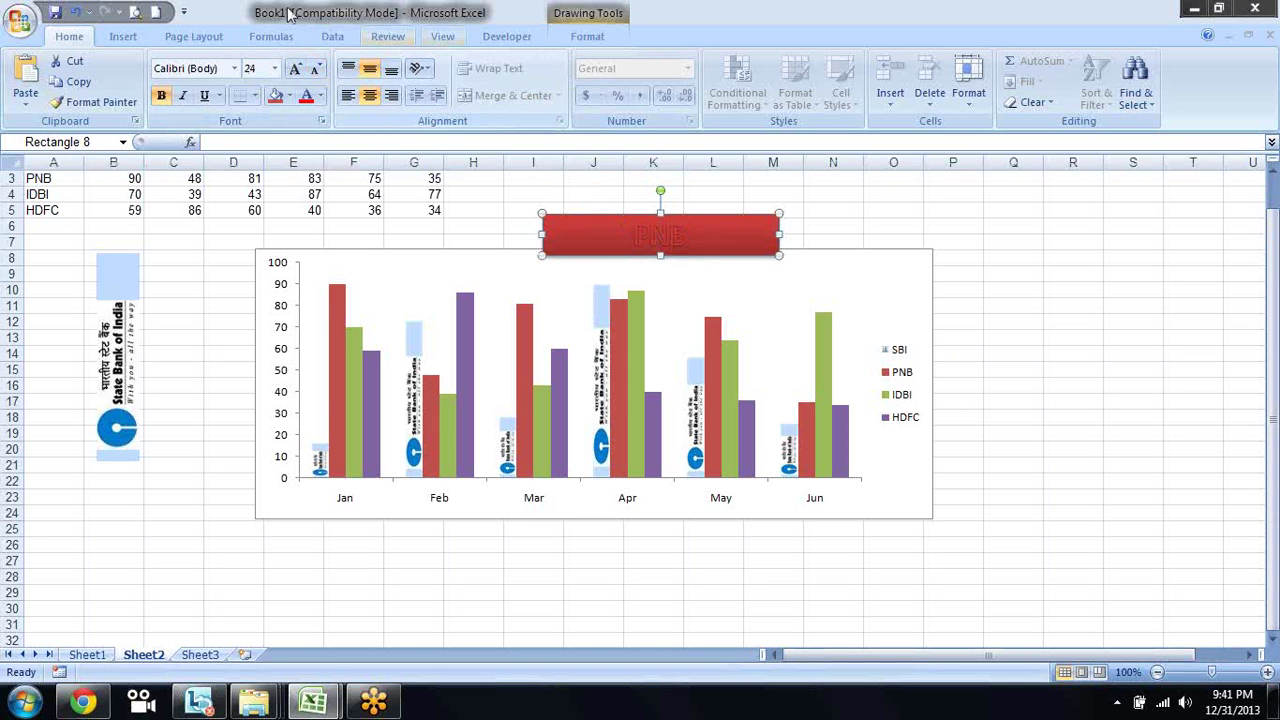
# Step: Give PNB white bold text, narrow the rectangle to 1.77", and move it higher above the chart
pyautogui.click(587, 36)
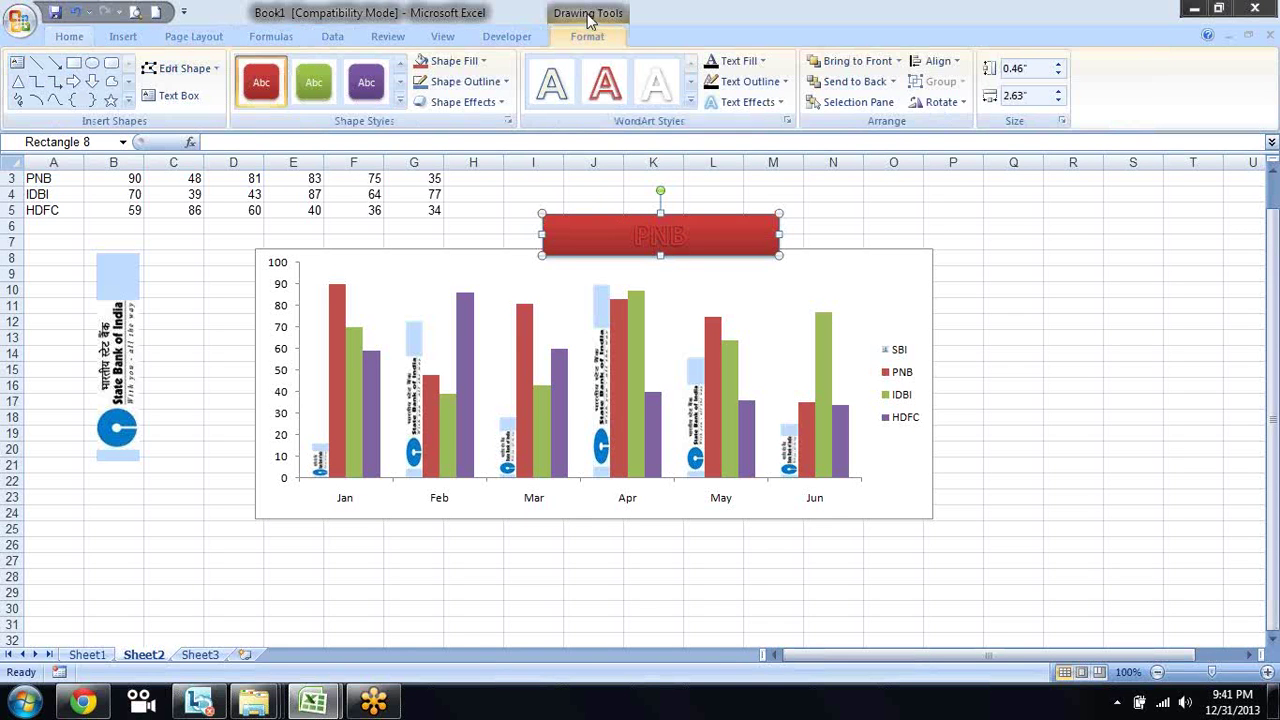
pyautogui.click(667, 107)
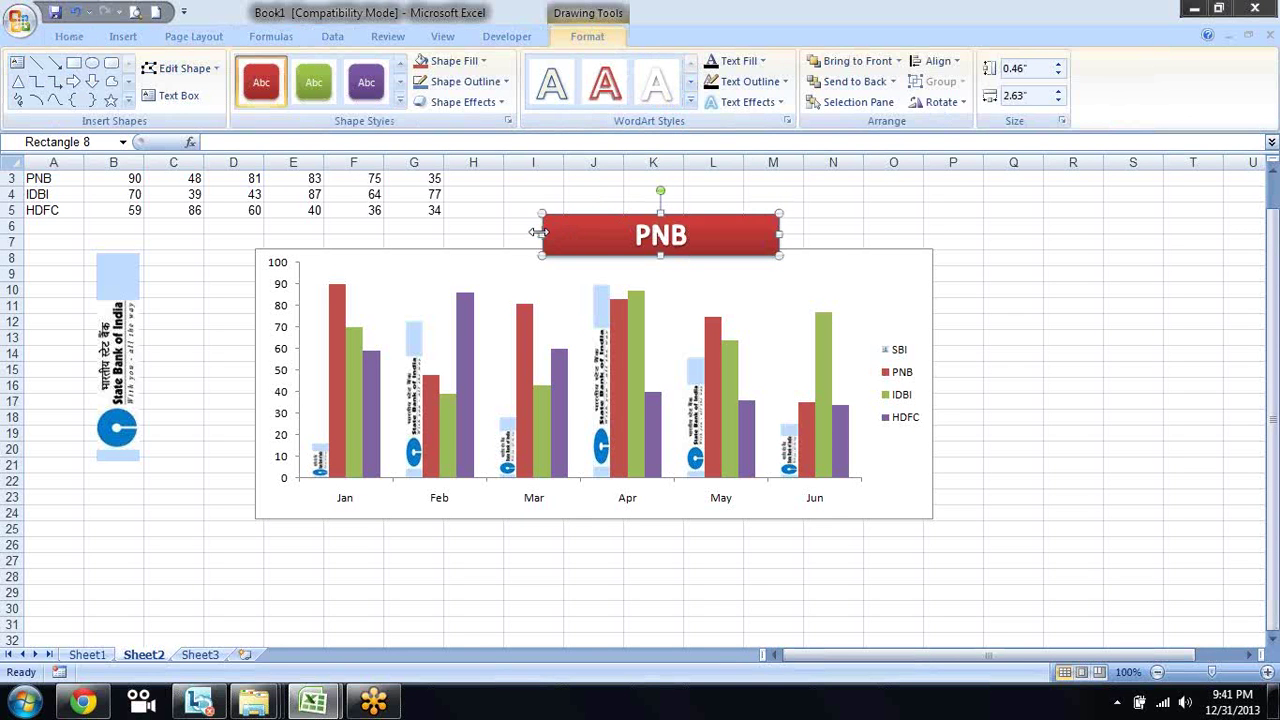
pyautogui.moveTo(538, 232); pyautogui.dragTo(619, 232)
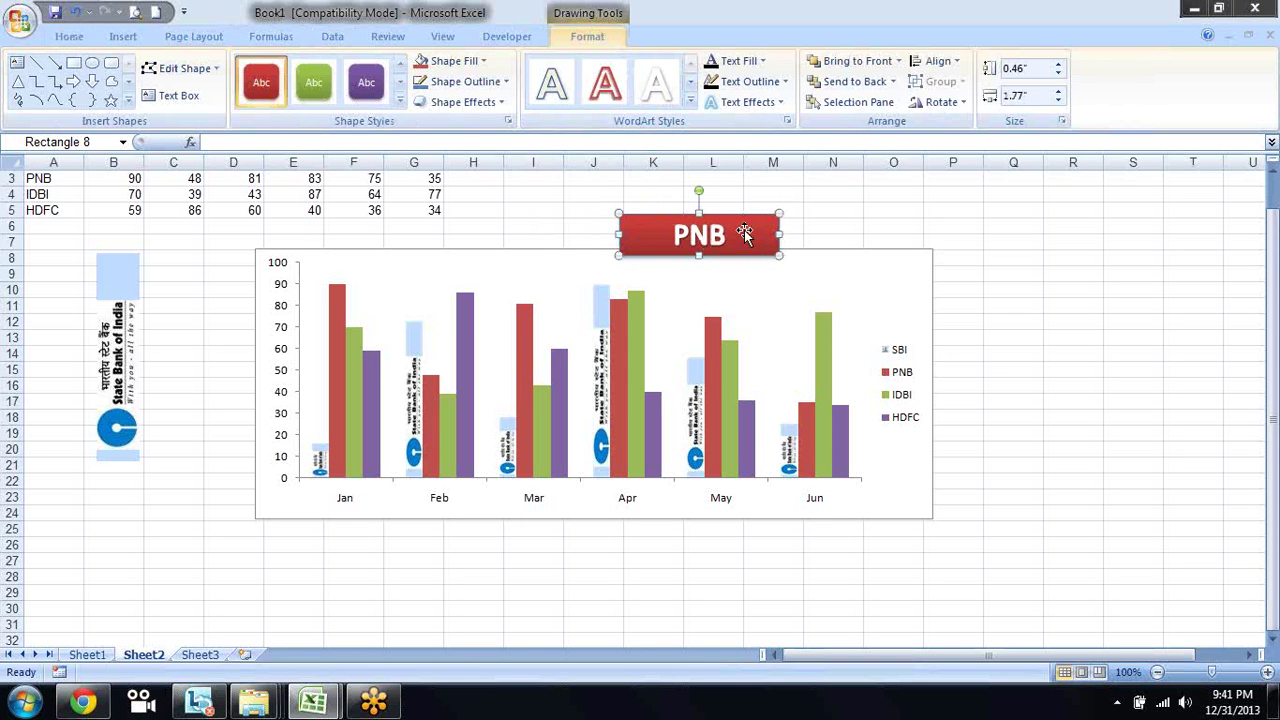
pyautogui.moveTo(745, 233); pyautogui.dragTo(791, 201)
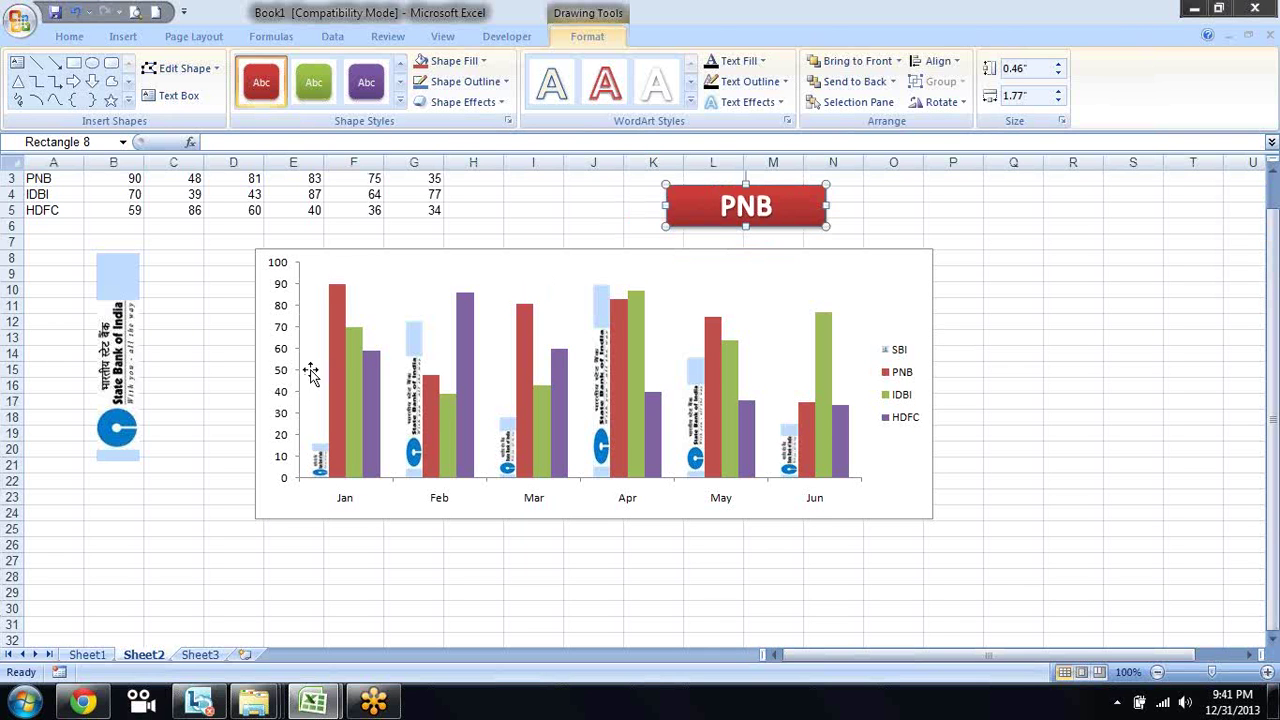
# Step: Paste the PNB shape as a picture and move it right of the chart
pyautogui.click(66, 36)
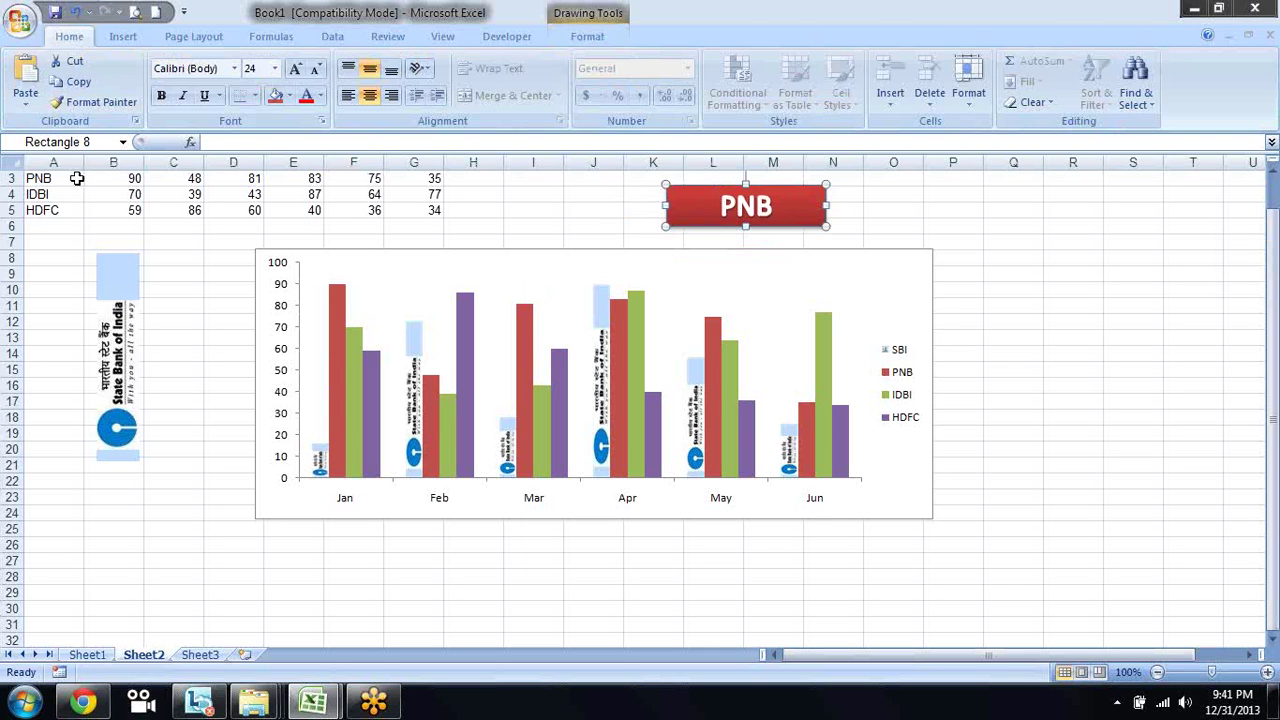
pyautogui.click(26, 100)
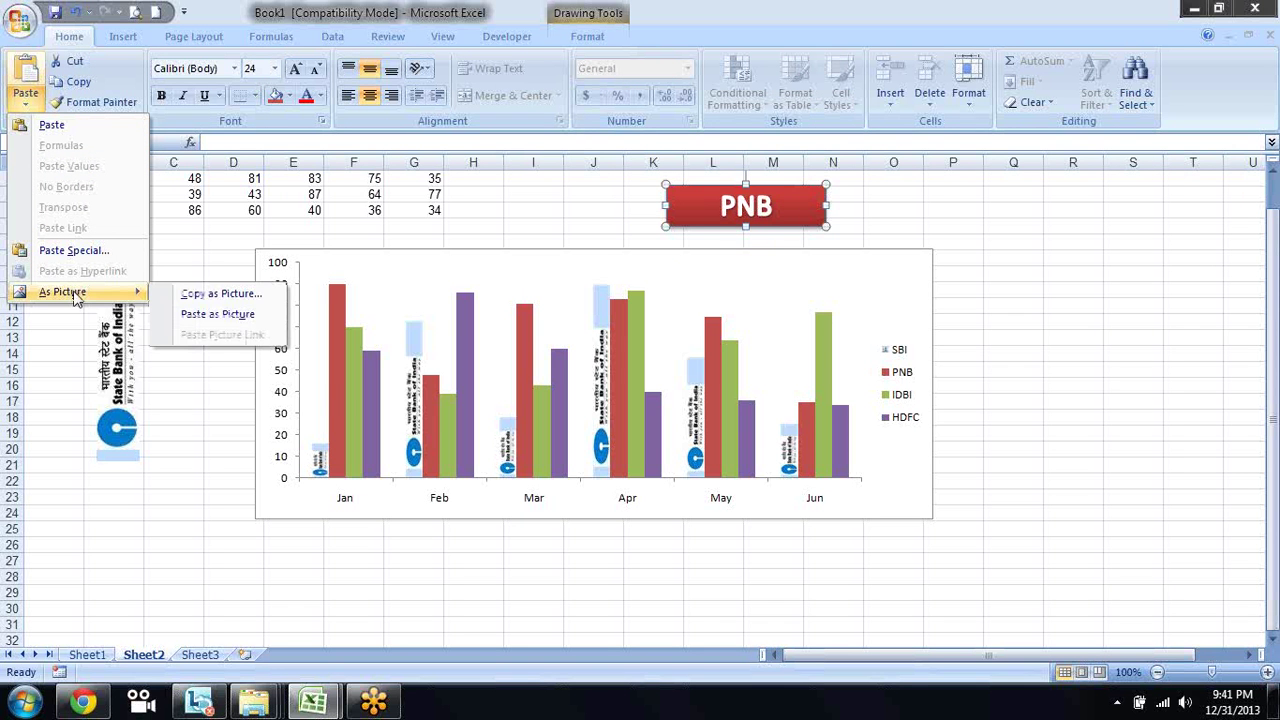
pyautogui.moveTo(62, 291)
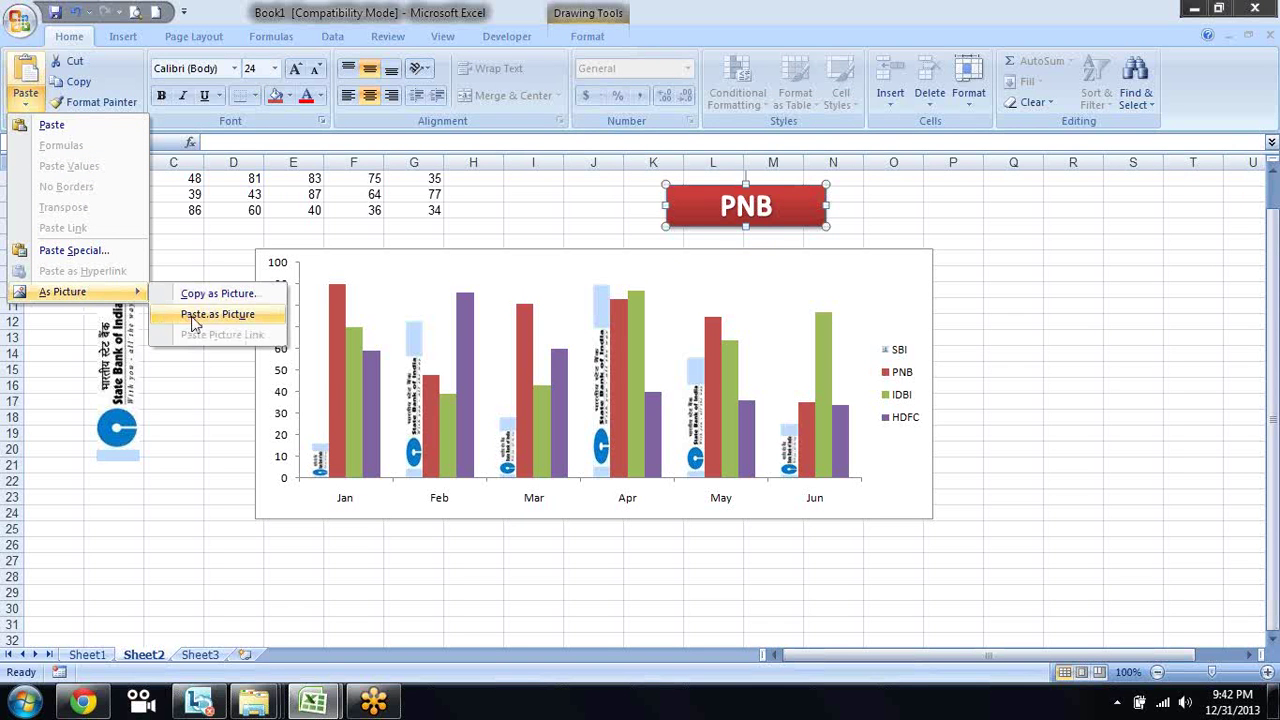
pyautogui.click(217, 314)
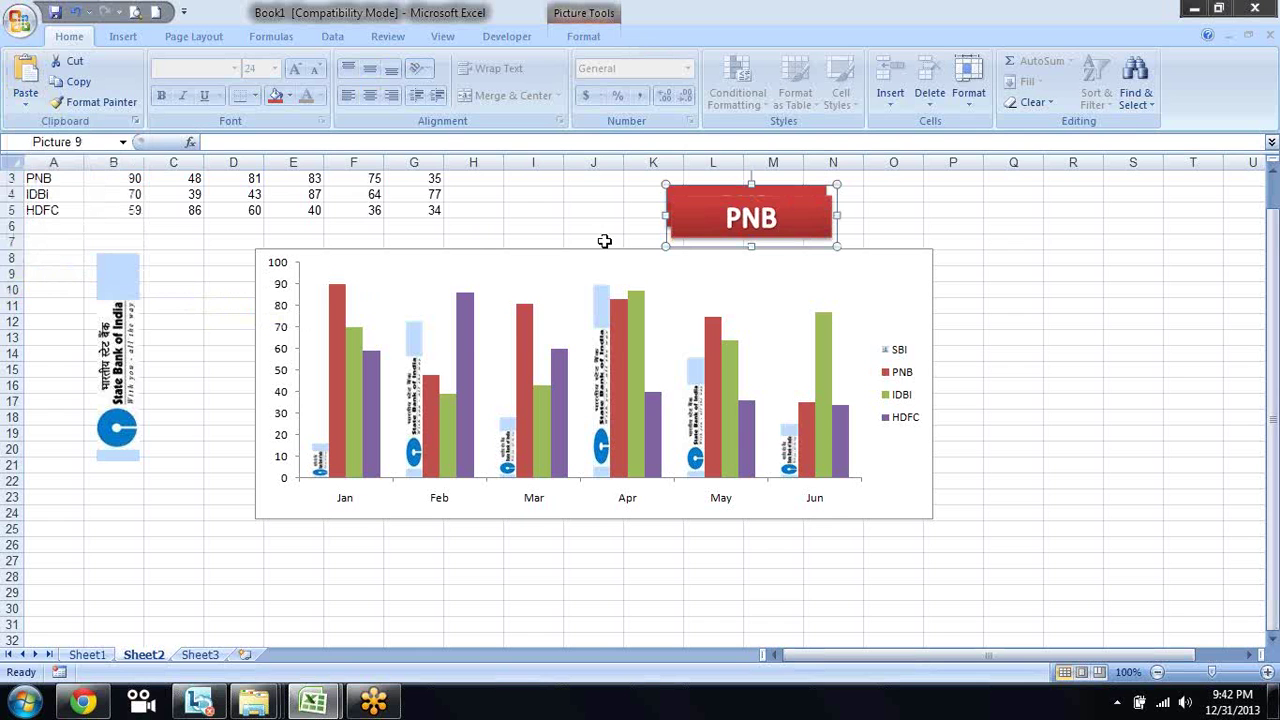
pyautogui.moveTo(757, 221)
pyautogui.mouseDown()
pyautogui.moveTo(511, 357)
pyautogui.moveTo(1040, 344)
pyautogui.mouseUp()
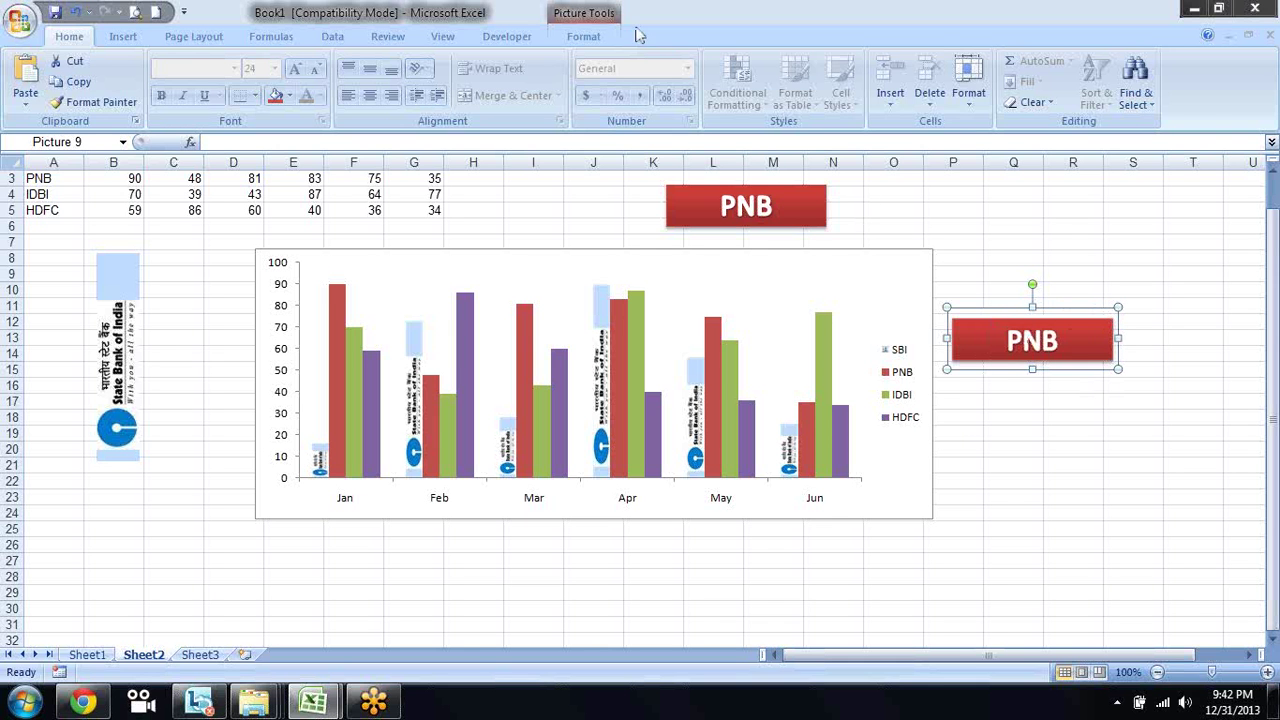
# Step: Crop the PNB picture to 0.46" × 1.83" and rotate it 90° to stand vertically
pyautogui.click(600, 12)
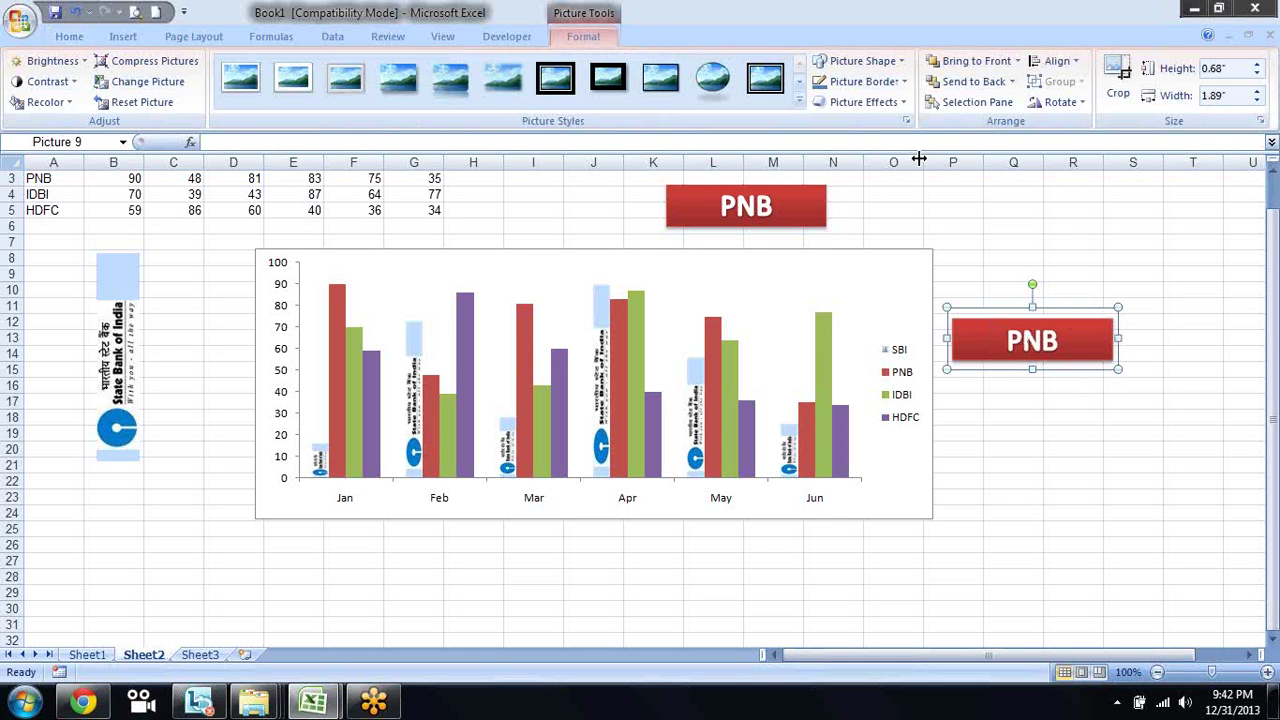
pyautogui.click(1118, 80)
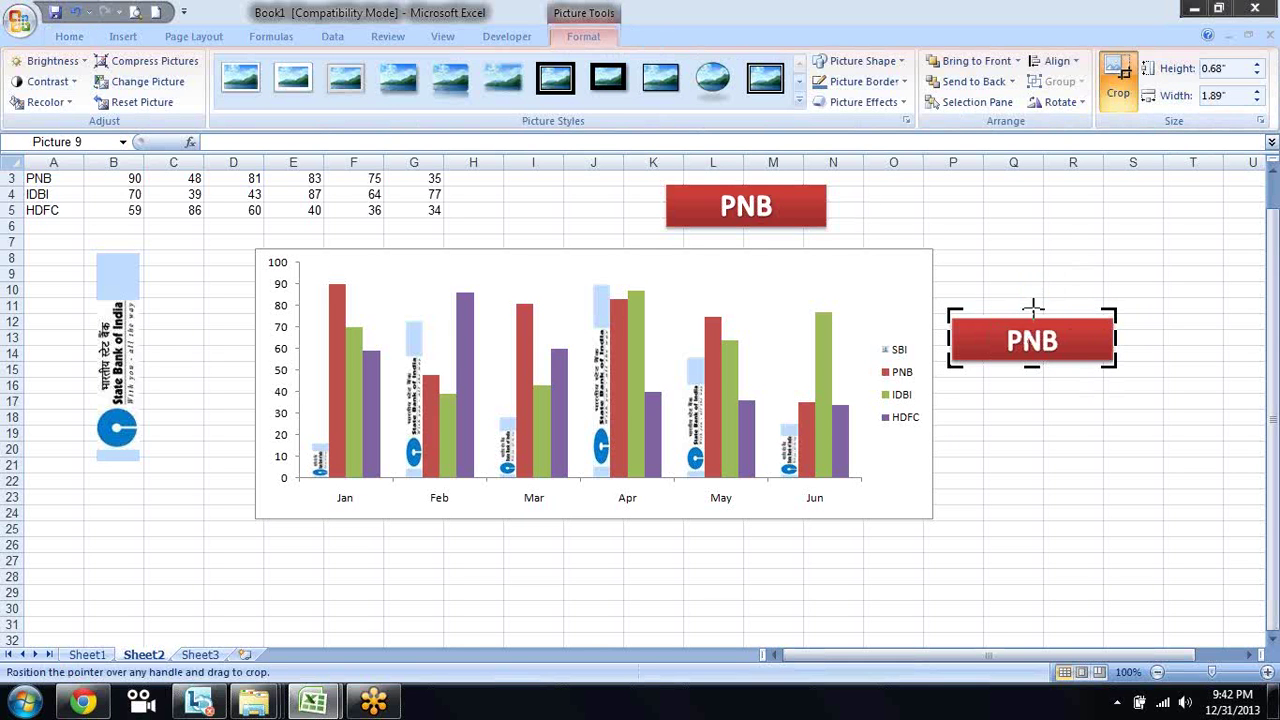
pyautogui.moveTo(1033, 312); pyautogui.dragTo(1031, 351)
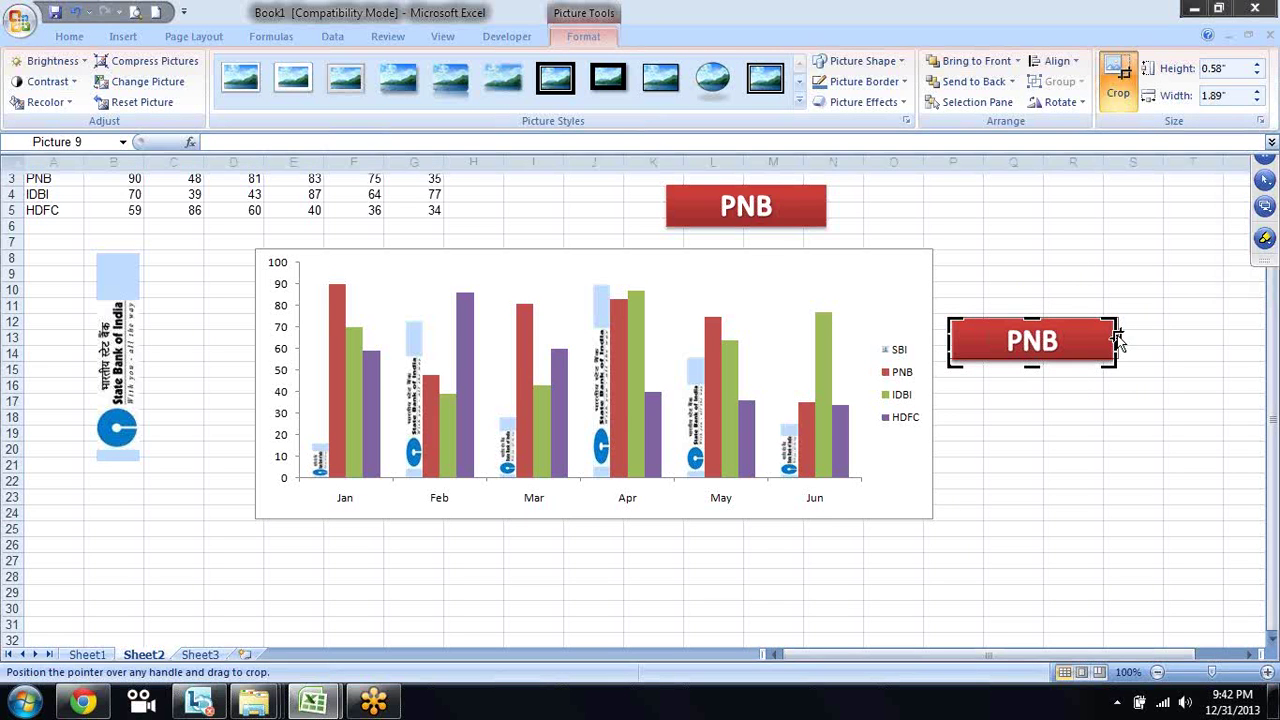
pyautogui.moveTo(1112, 334); pyautogui.dragTo(1098, 336)
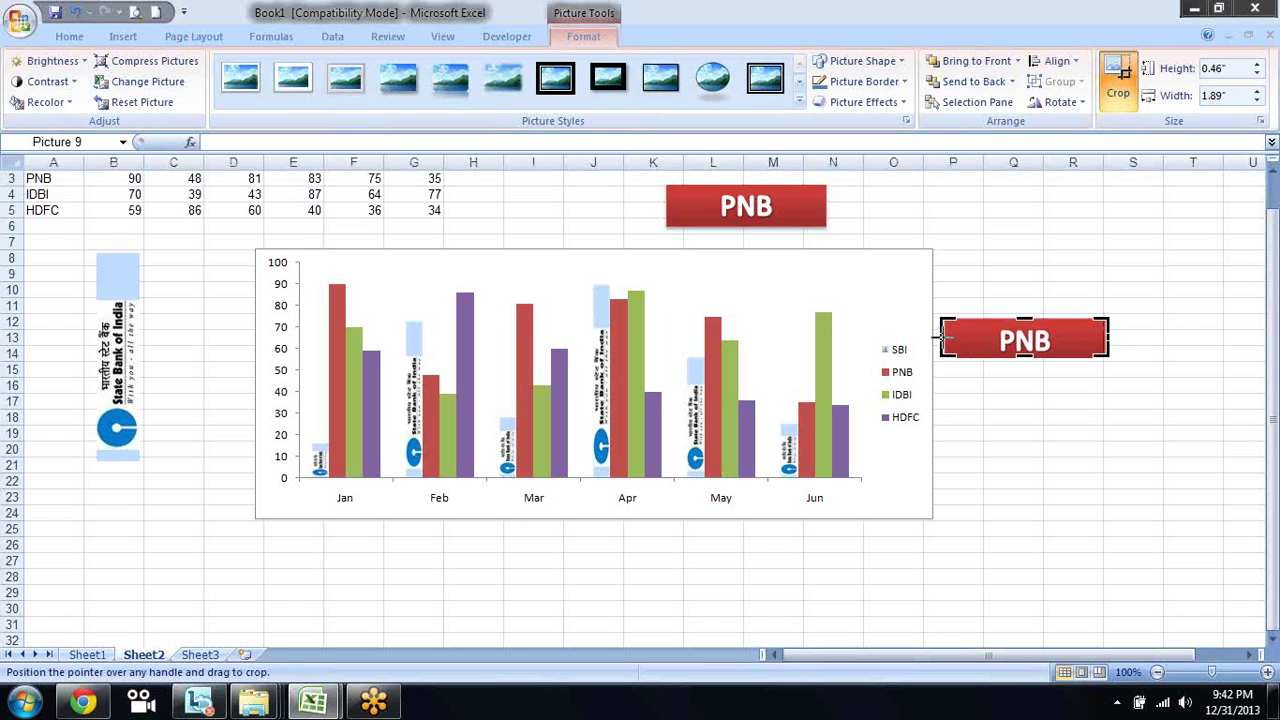
pyautogui.moveTo(944, 339); pyautogui.dragTo(949, 339)
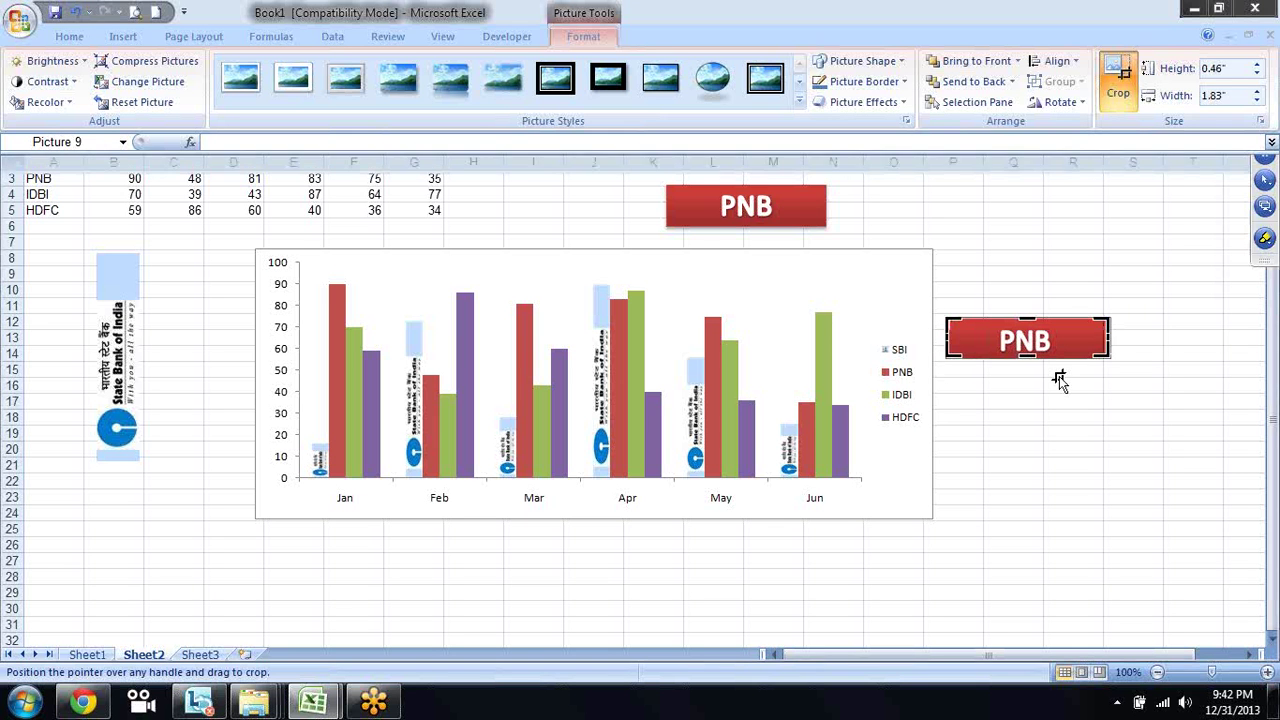
pyautogui.click(1074, 560)
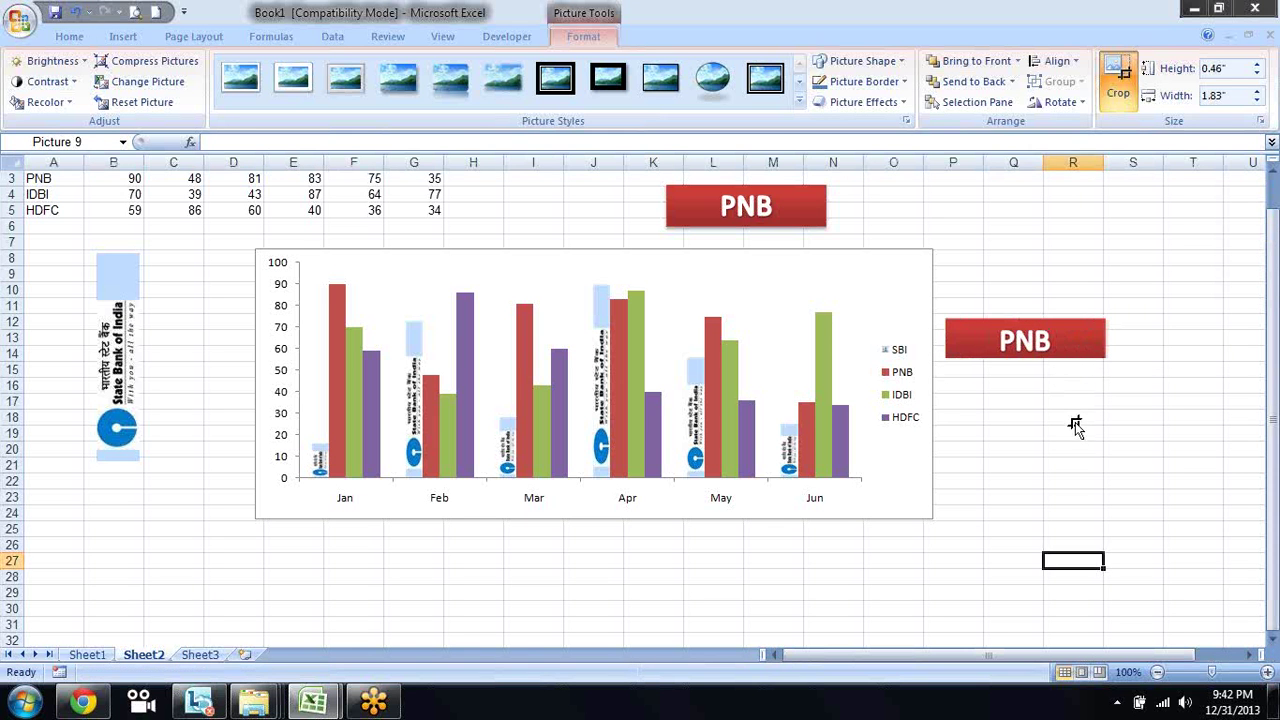
pyautogui.click(1050, 340)
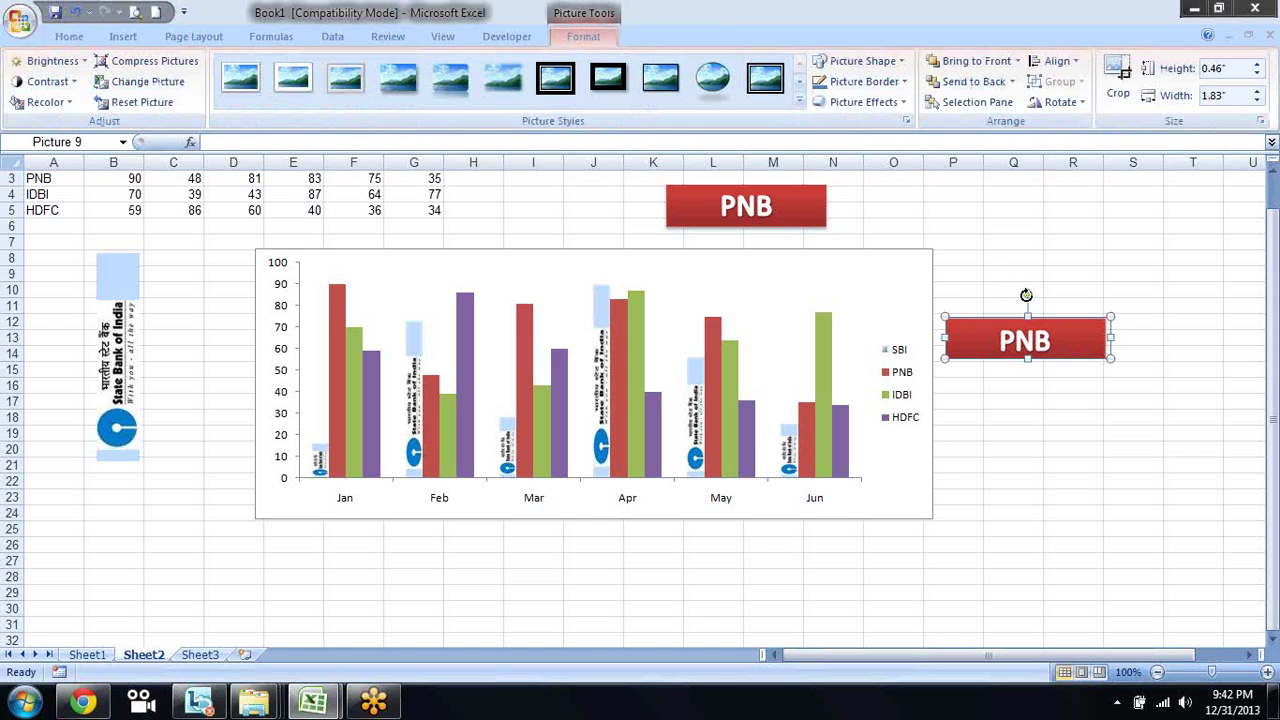
pyautogui.moveTo(1027, 294); pyautogui.dragTo(918, 340)
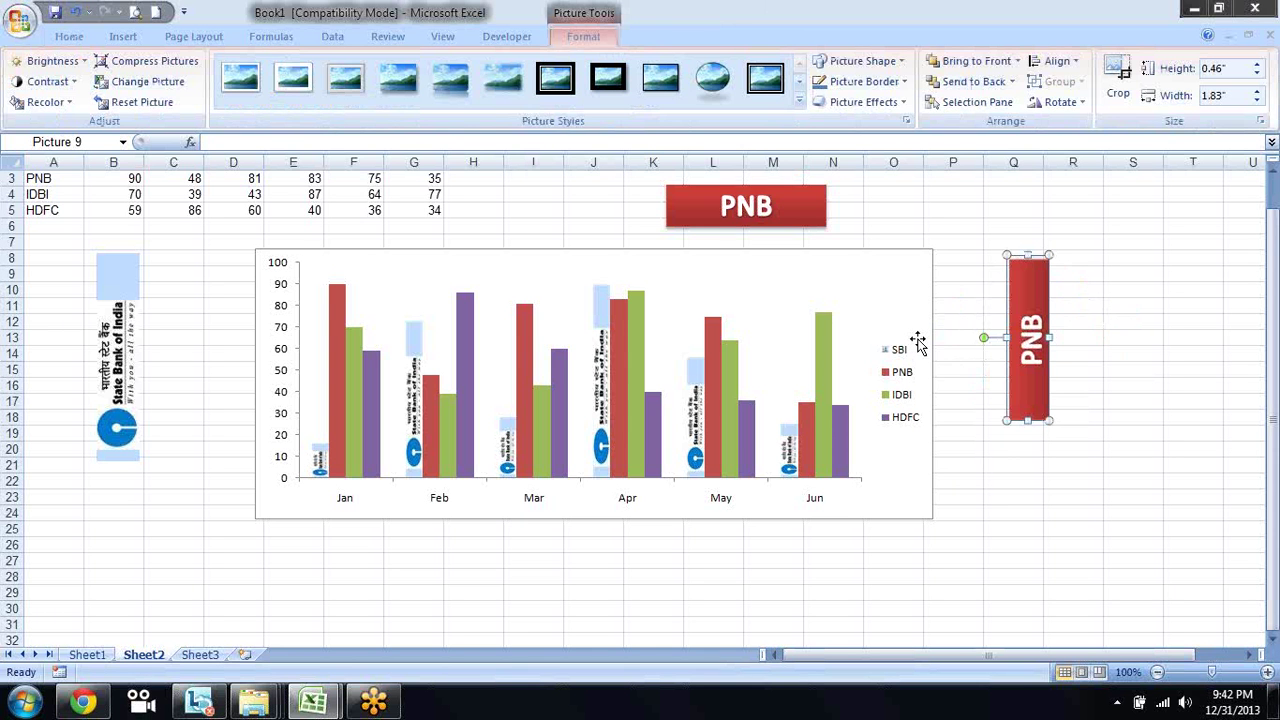
# Step: Set the PNB series fill to the clipboard's vertical PNB picture via Format Data Series
pyautogui.click(523, 357)
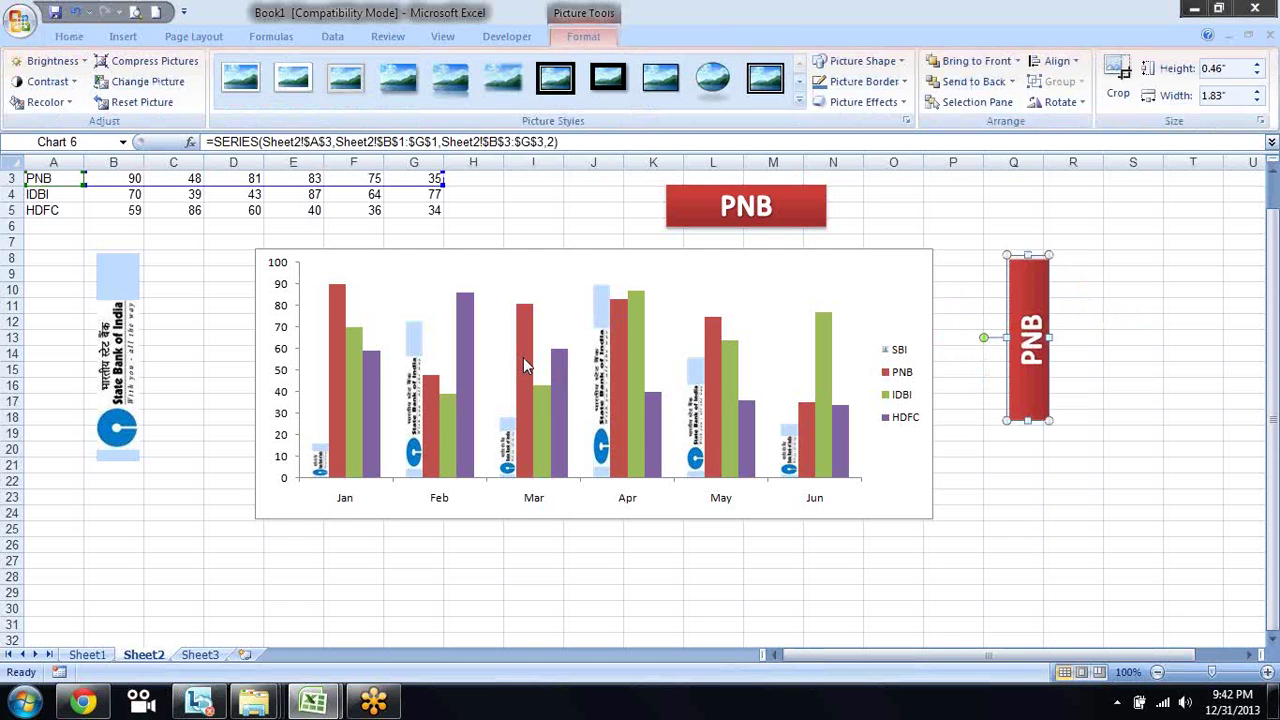
pyautogui.rightClick(523, 357)
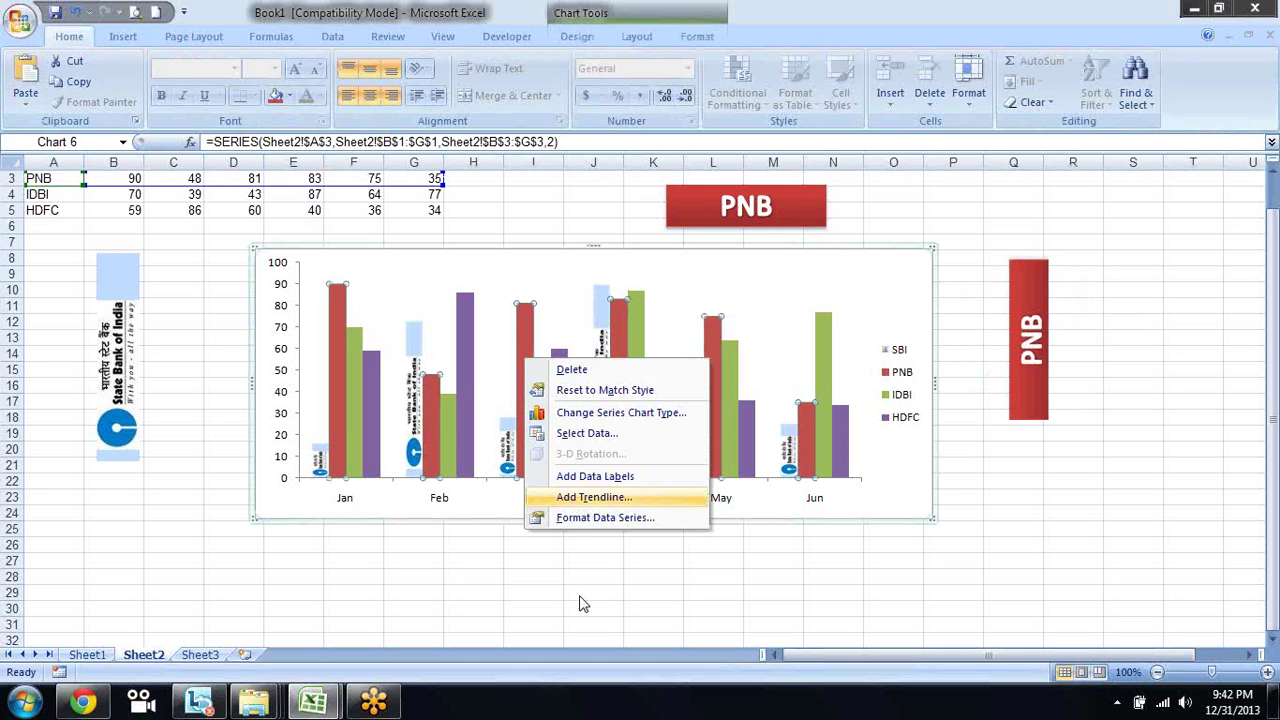
pyautogui.click(594, 522)
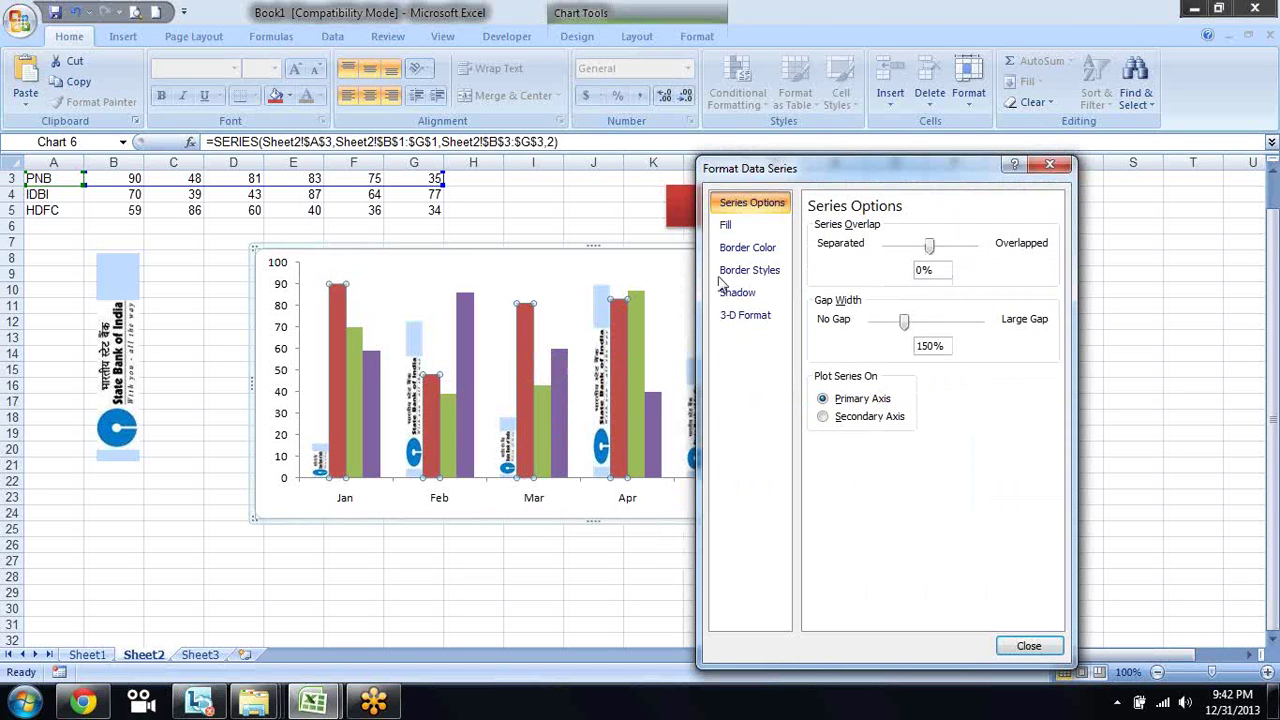
pyautogui.click(738, 225)
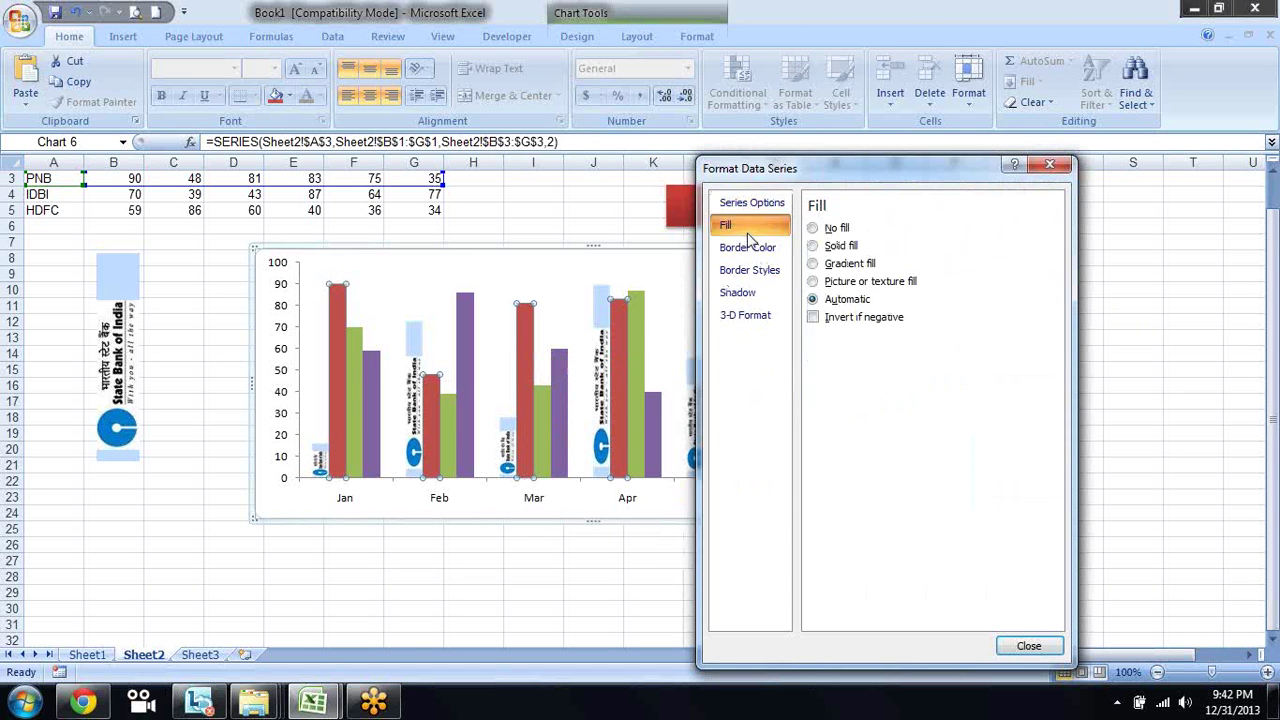
pyautogui.click(852, 282)
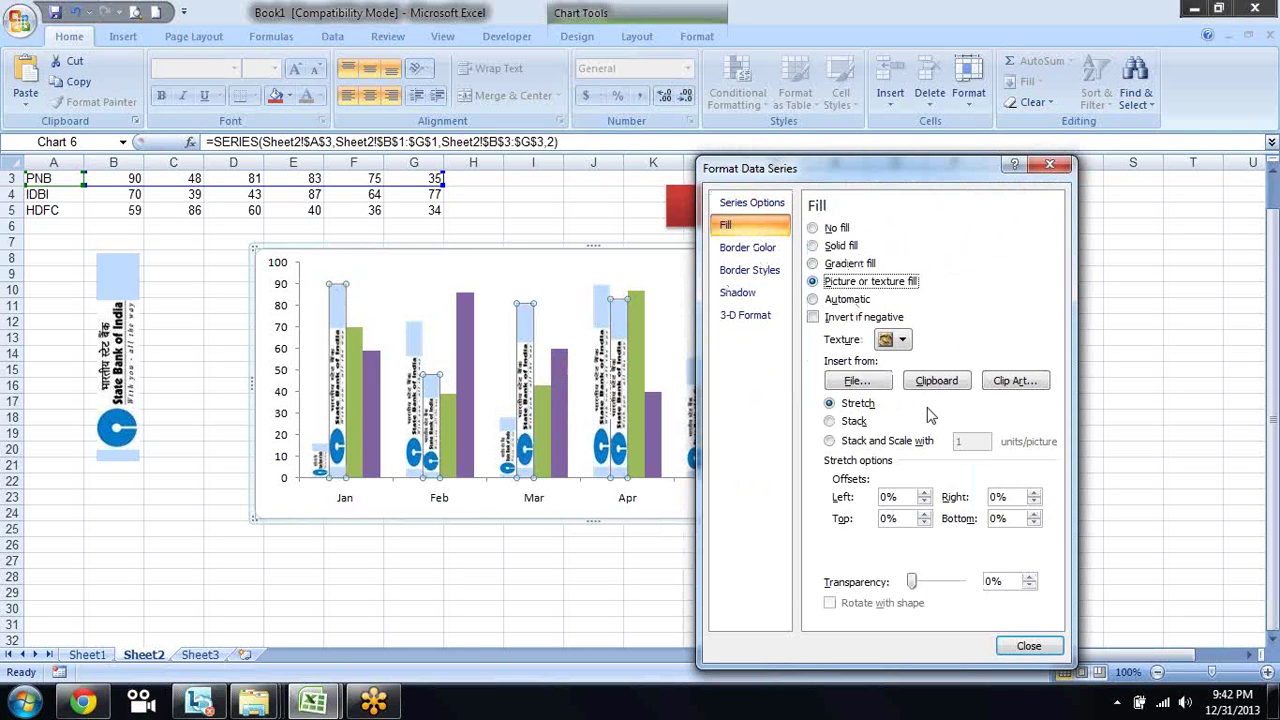
pyautogui.click(932, 386)
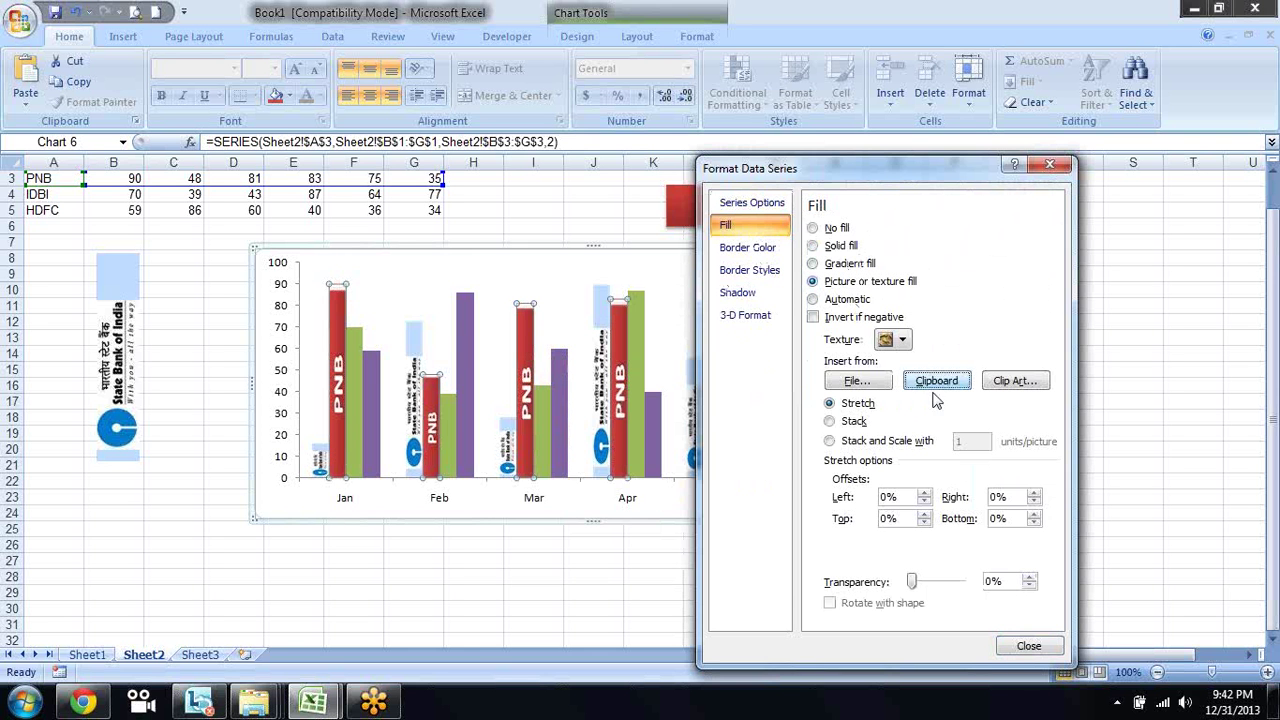
pyautogui.click(1029, 646)
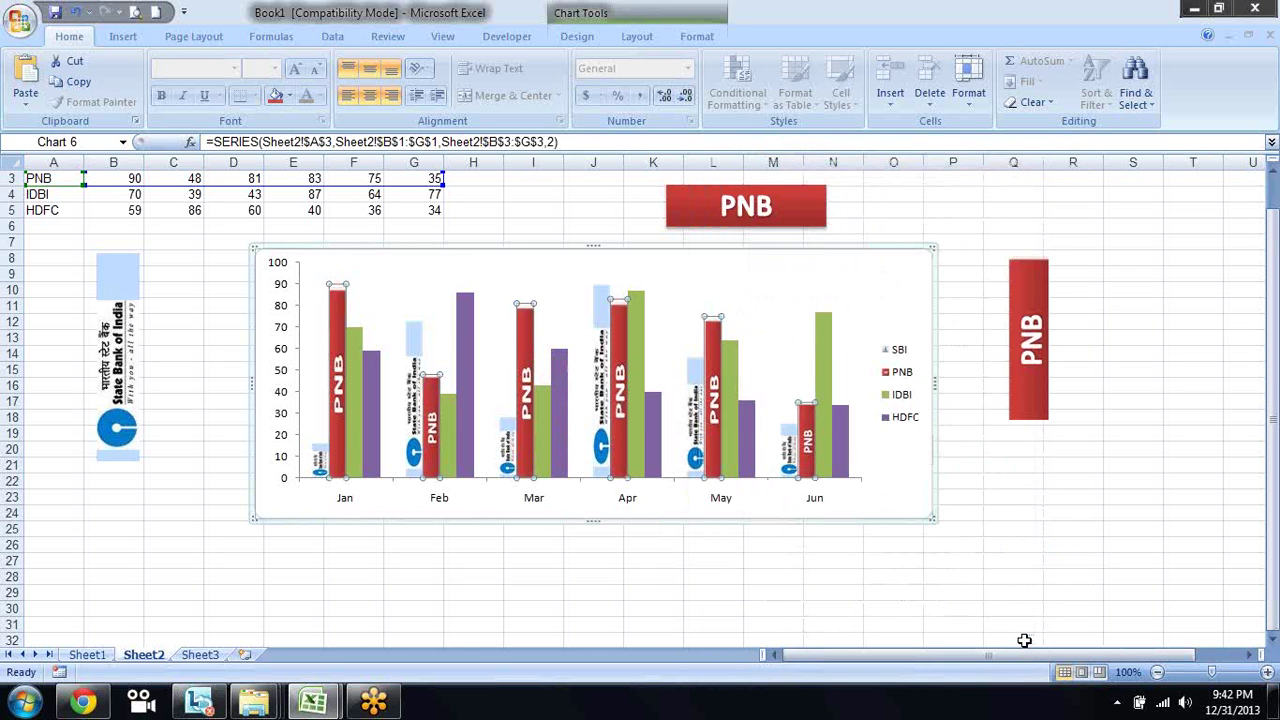
pyautogui.click(948, 561)
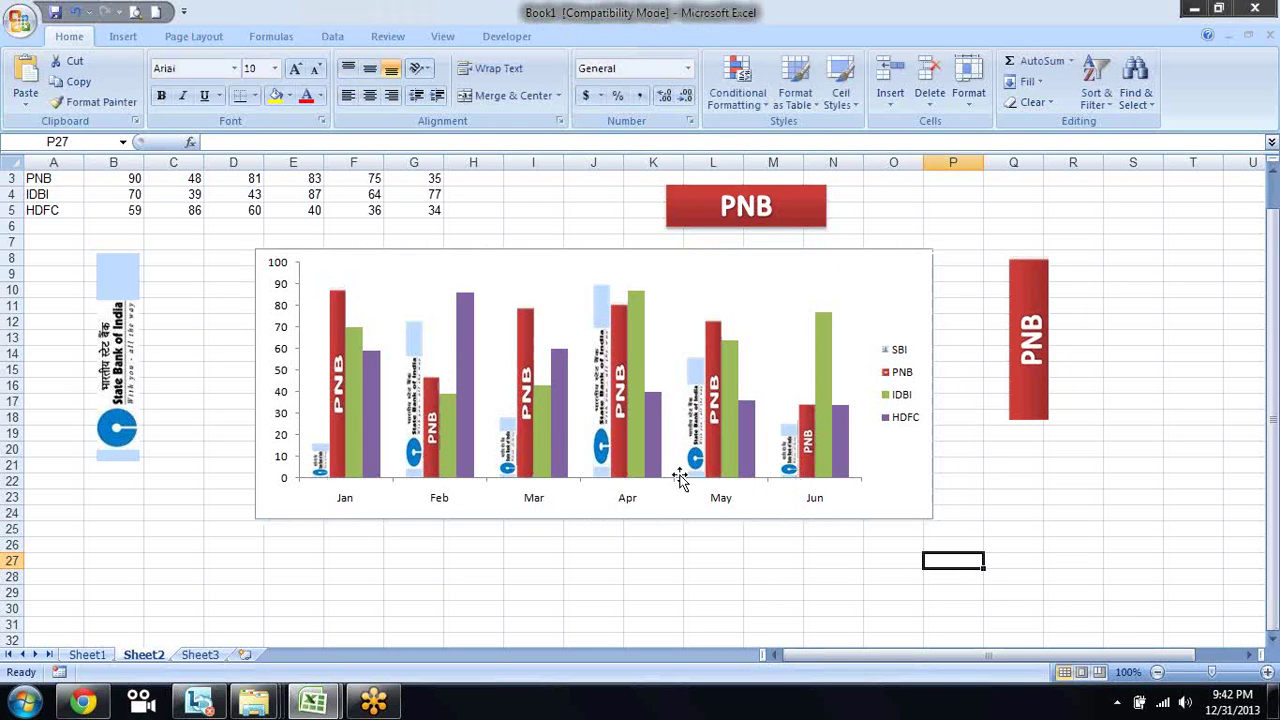
# Step: Set the bank chart's chart area fill to No fill, restoring the chart after an accidental delete
pyautogui.click(785, 302)
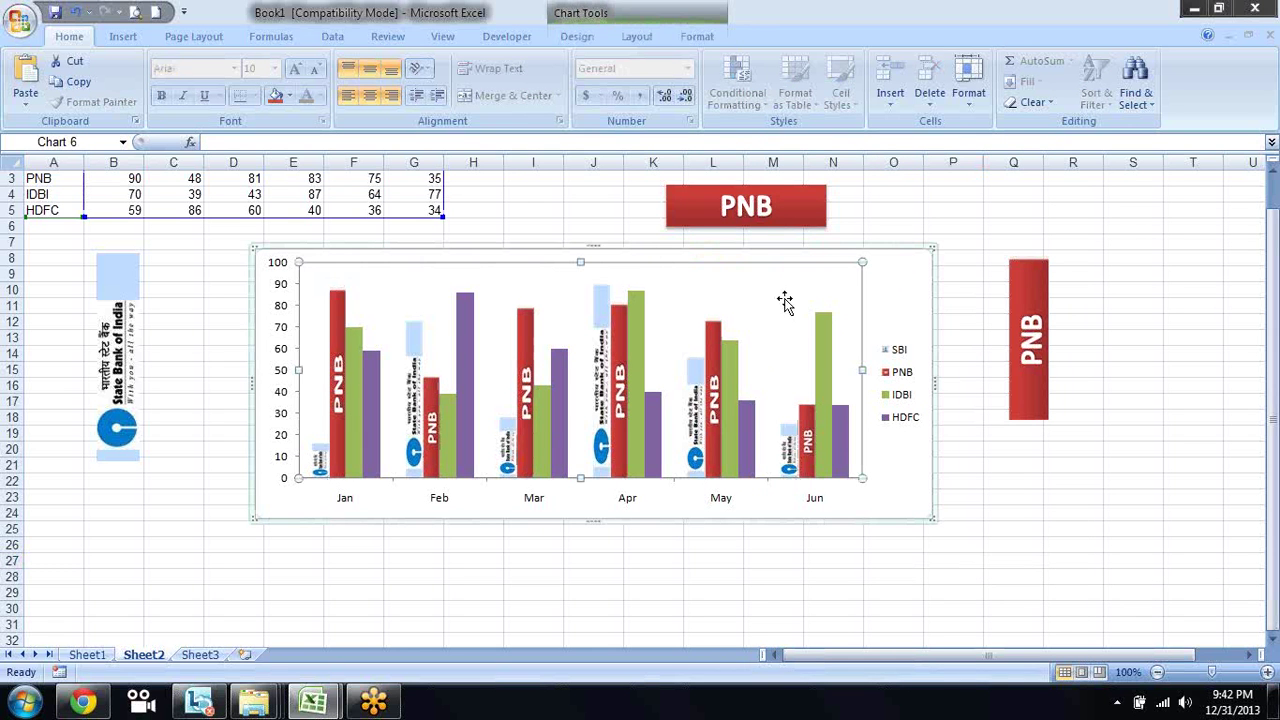
pyautogui.click(894, 280)
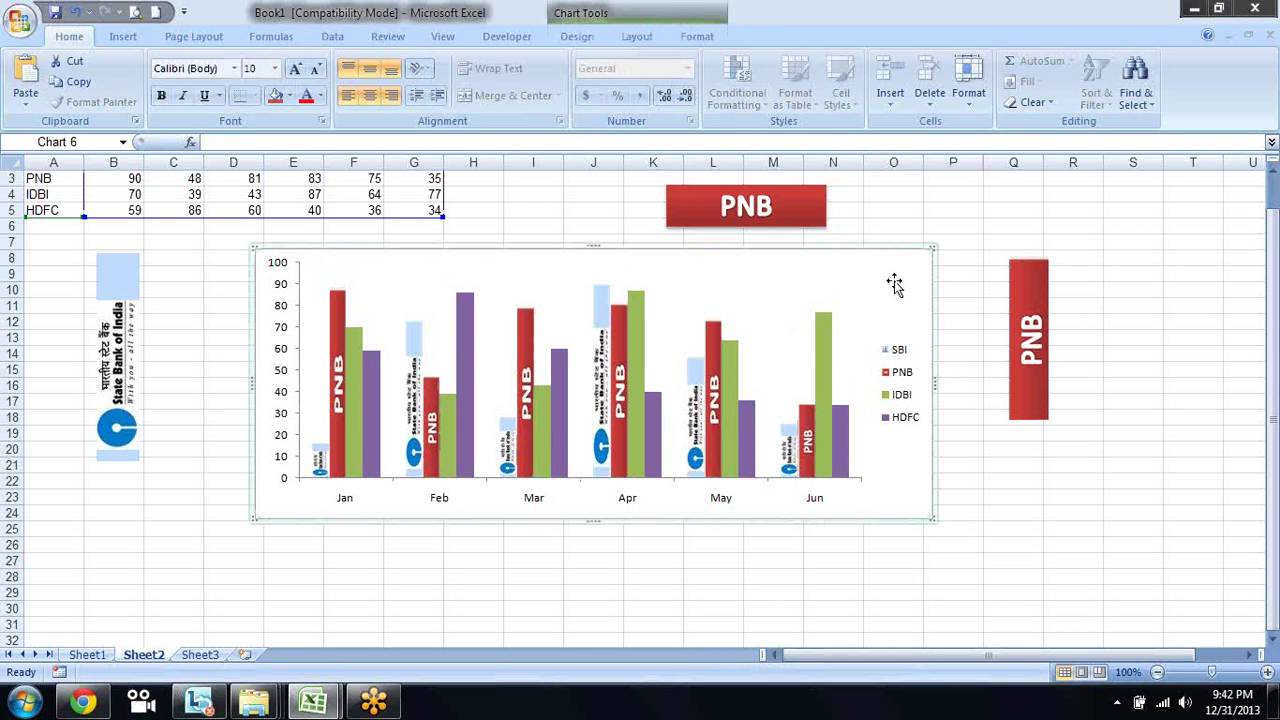
pyautogui.press('Delete')
pyautogui.hotkey('ctrl', 'z')
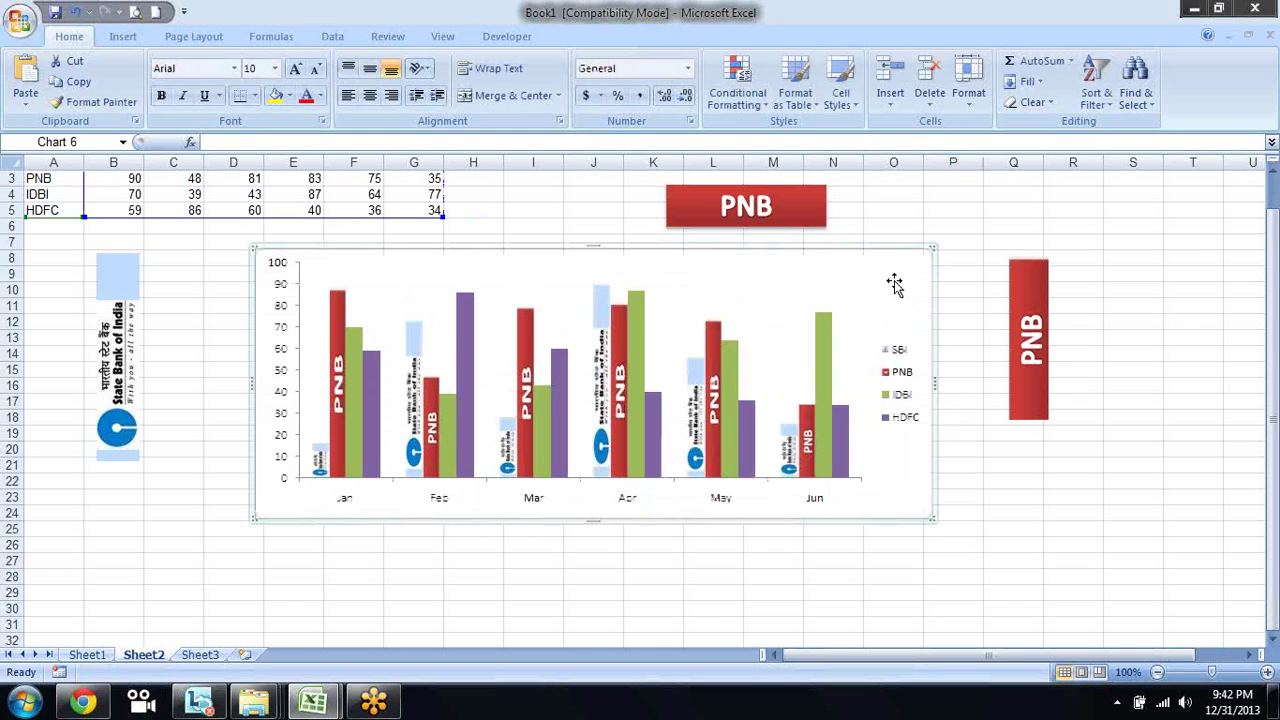
pyautogui.rightClick(847, 287)
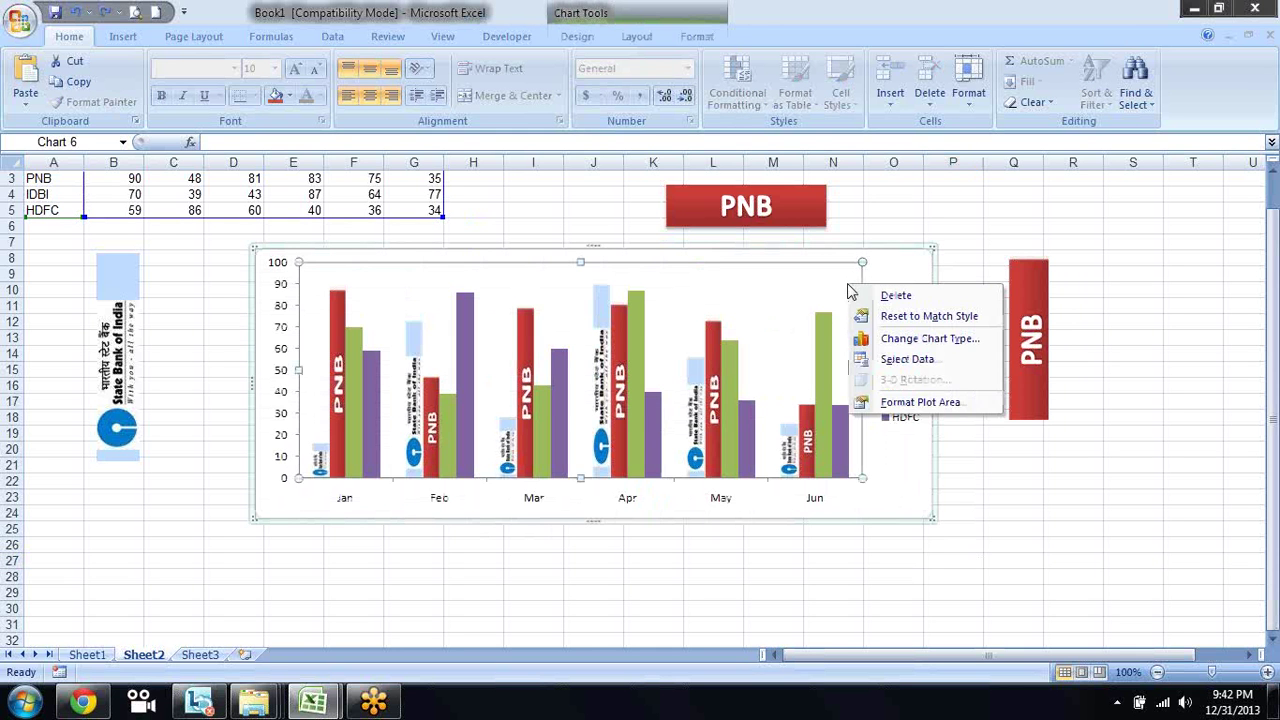
pyautogui.click(912, 404)
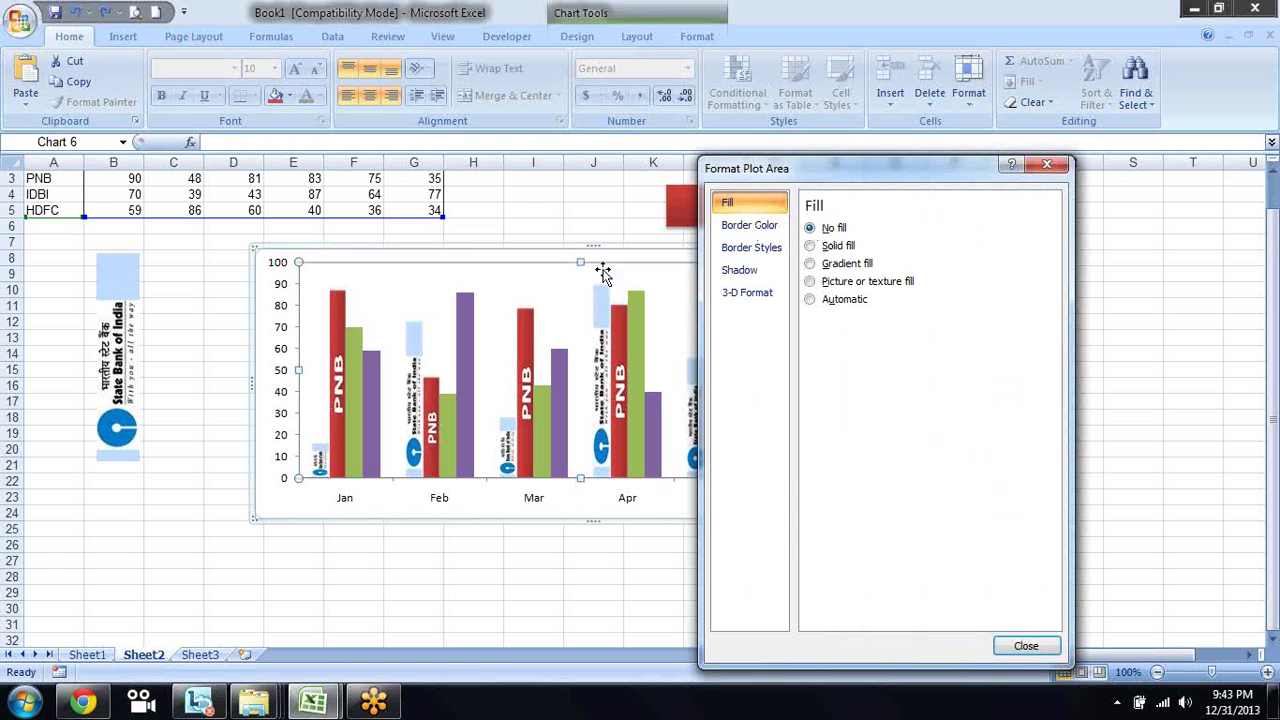
pyautogui.click(277, 502)
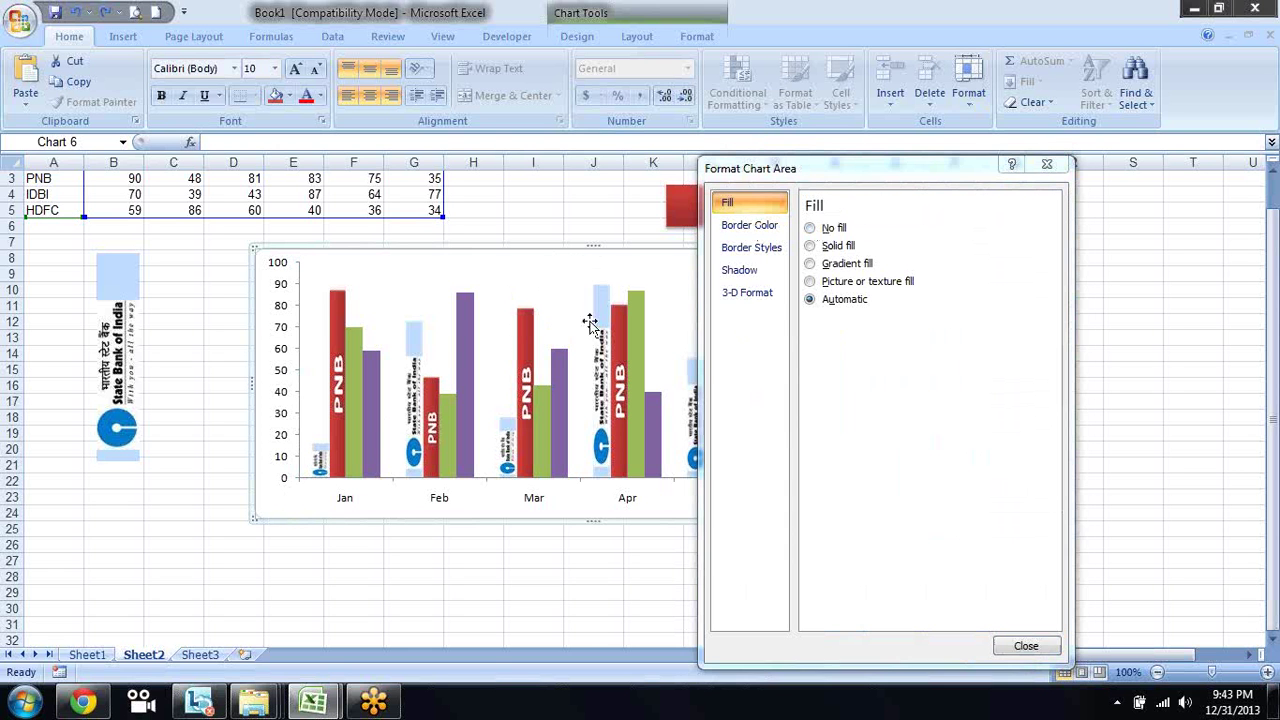
pyautogui.click(812, 229)
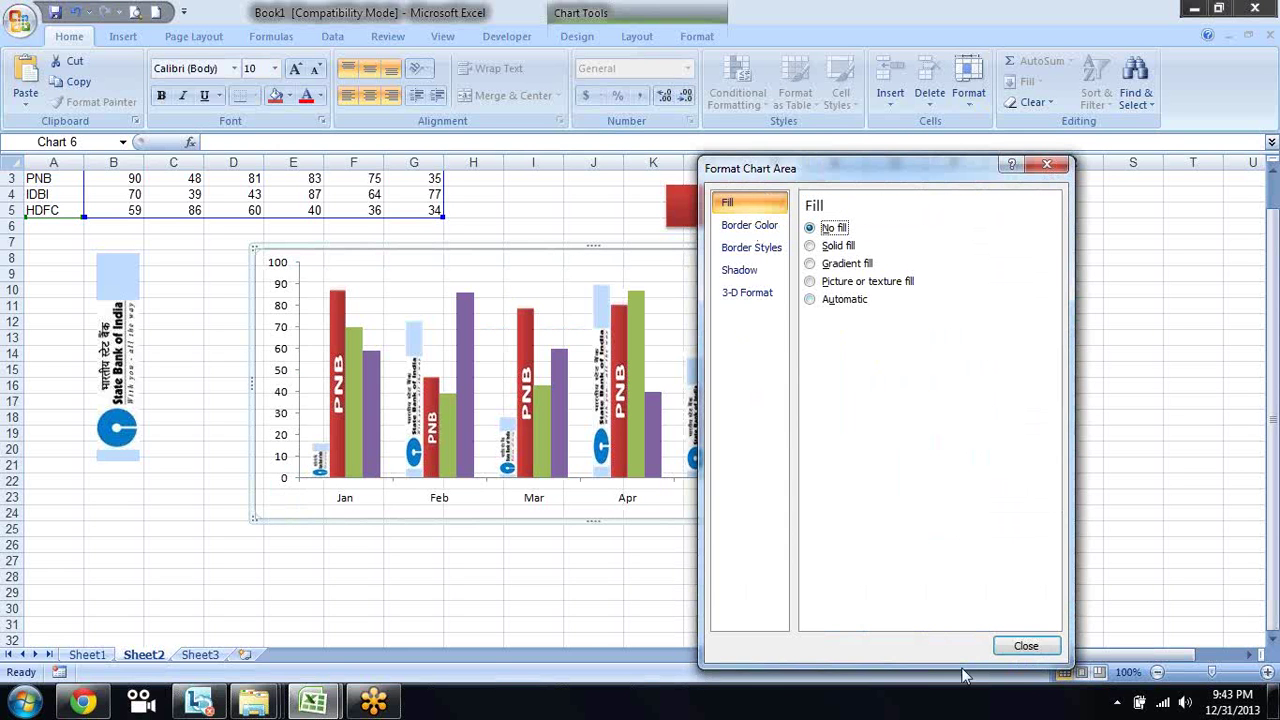
pyautogui.click(1024, 647)
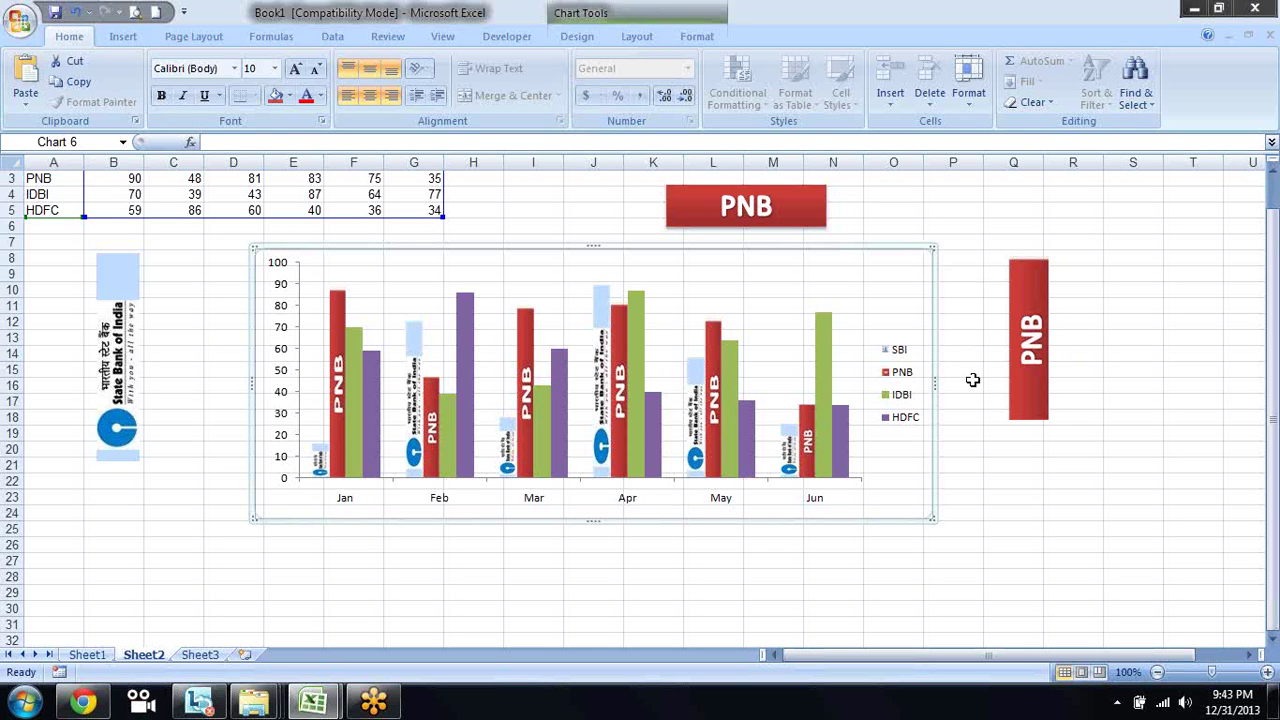
# Step: On Sheet1, Paste Special only the copied bank chart's formats onto the Sales chart
pyautogui.click(87, 656)
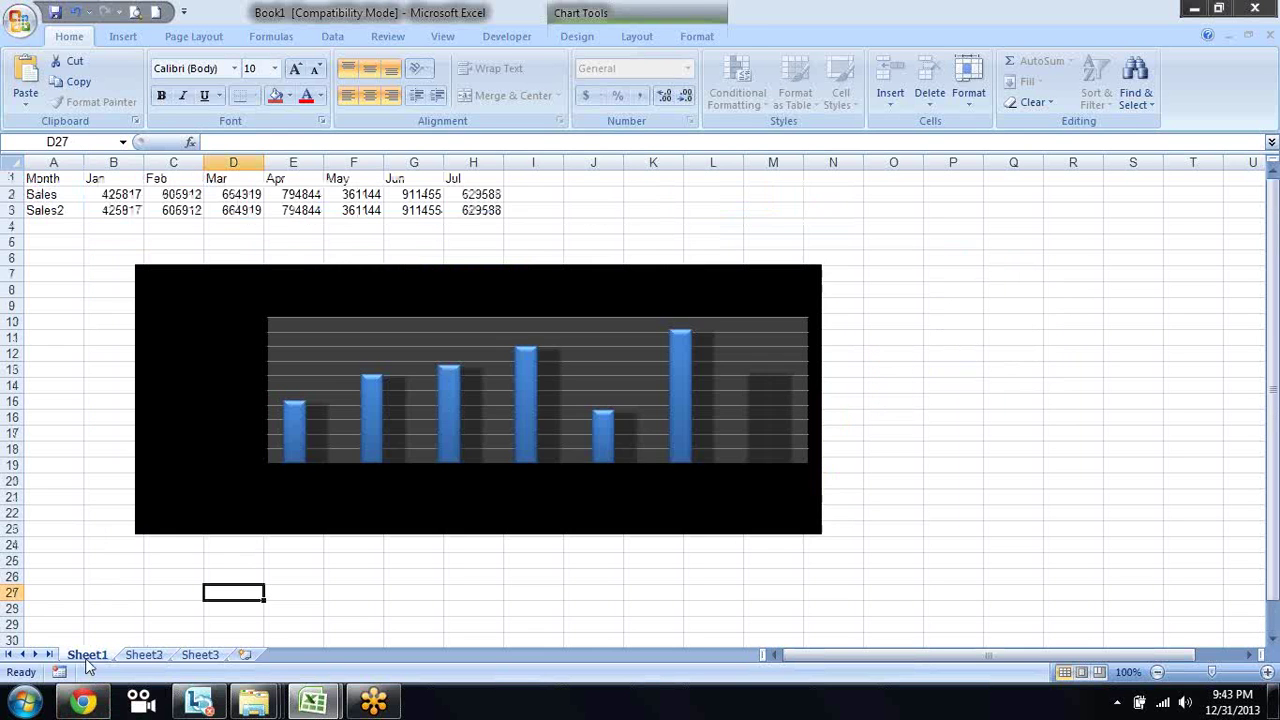
pyautogui.click(245, 285)
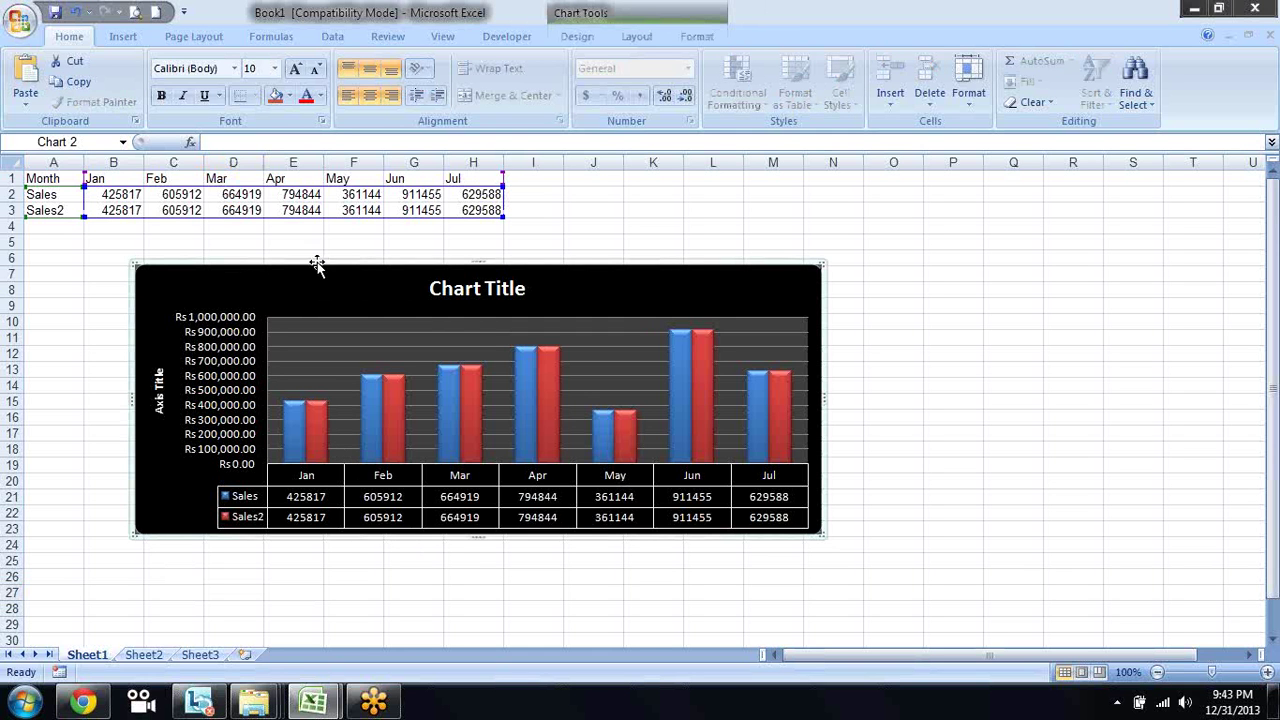
pyautogui.click(22, 108)
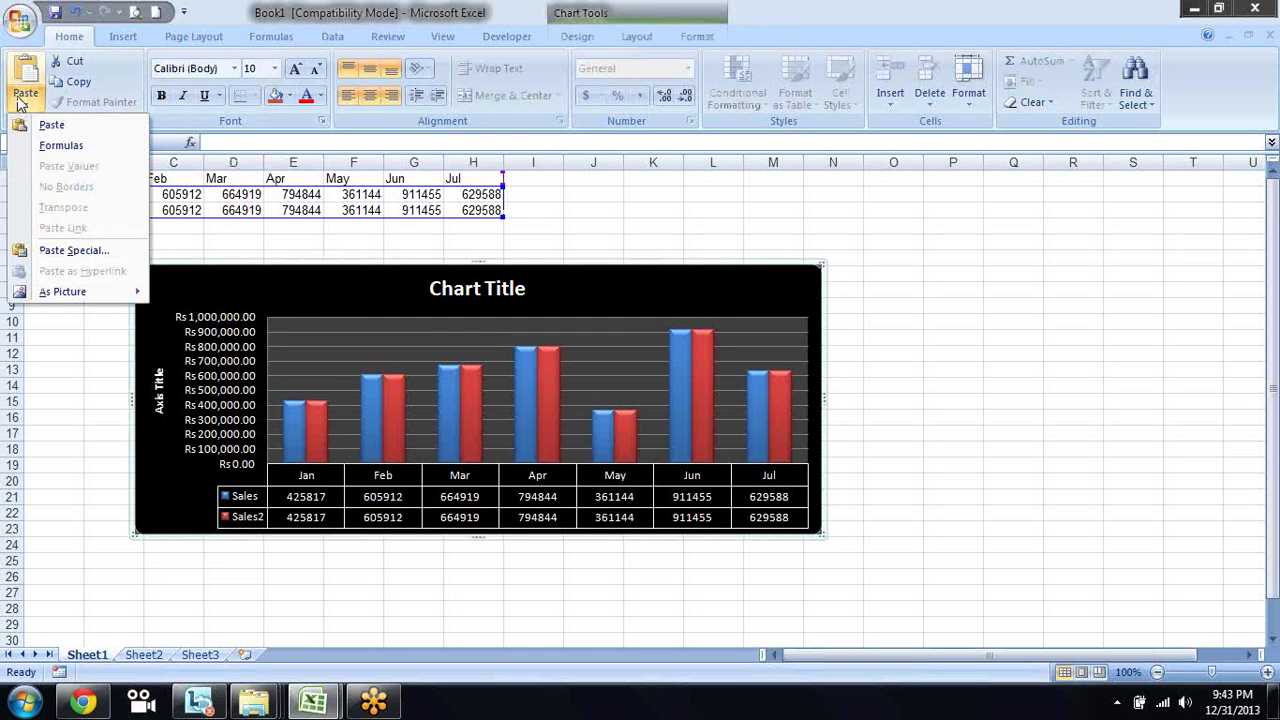
pyautogui.click(80, 252)
pyautogui.click(172, 337)
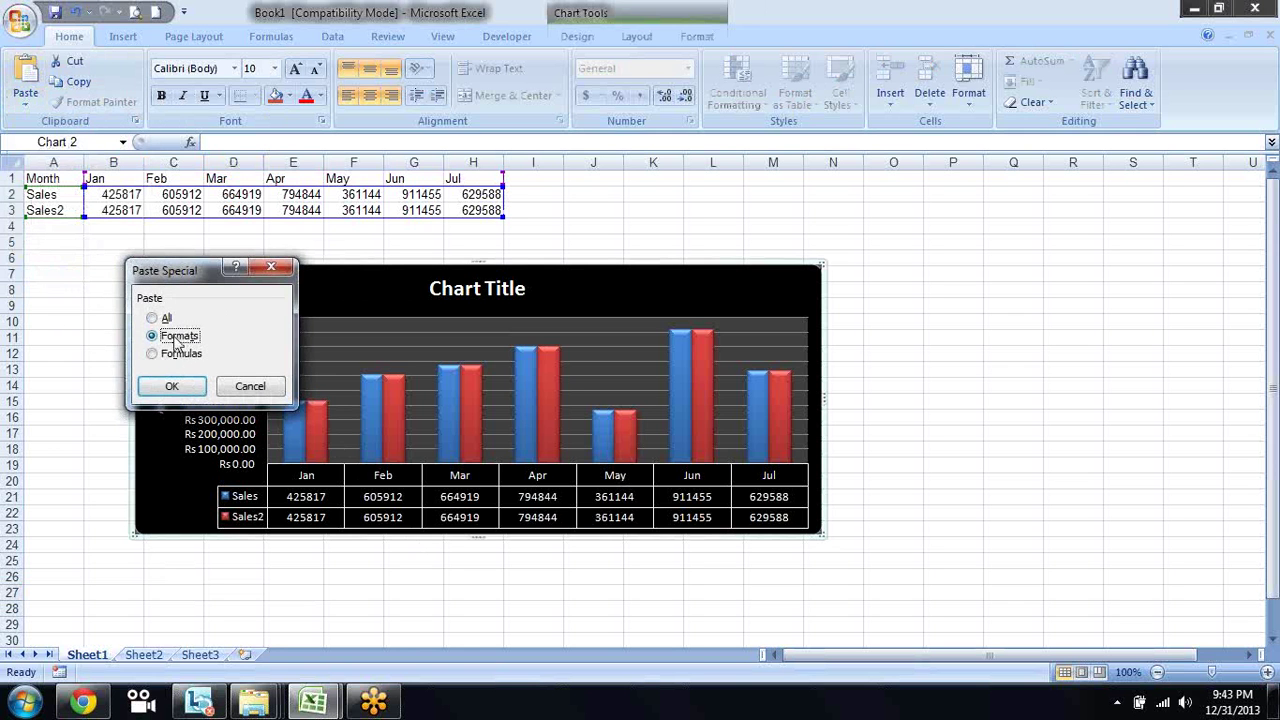
pyautogui.click(185, 393)
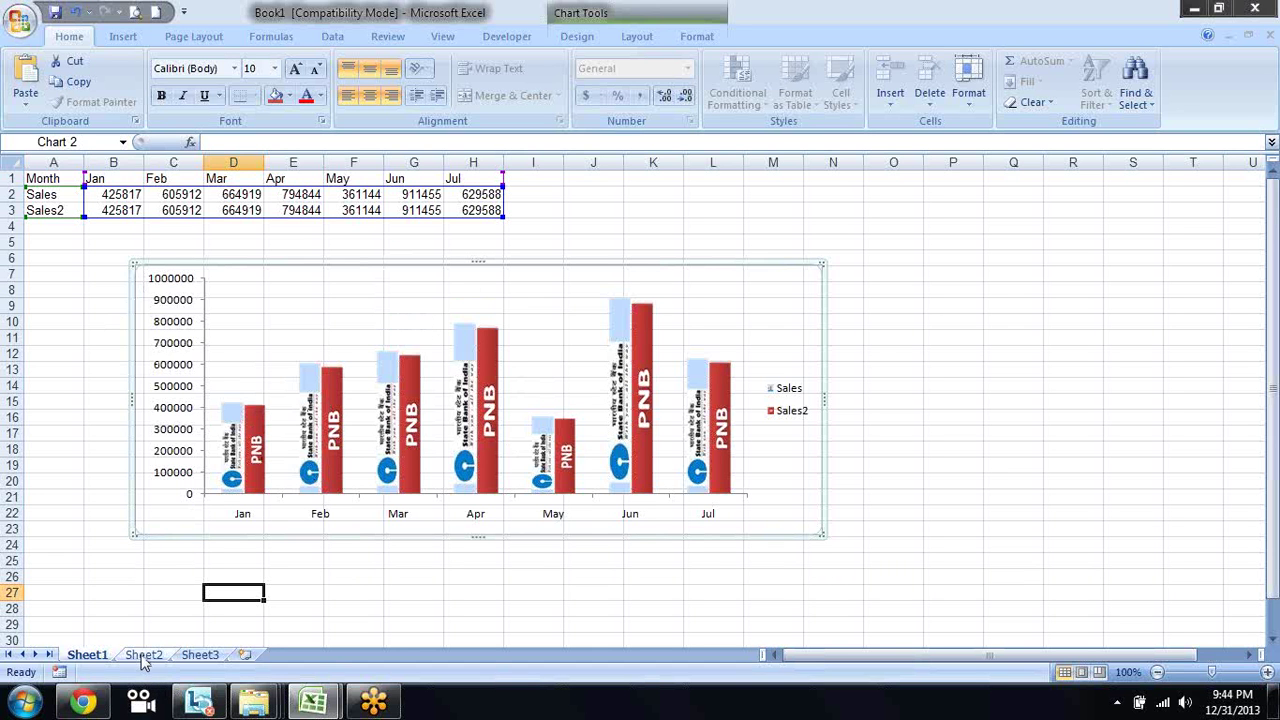
# Step: Copy the Banks header and SBI row A1:G2 from Sheet2 into Sheet3
pyautogui.click(143, 655)
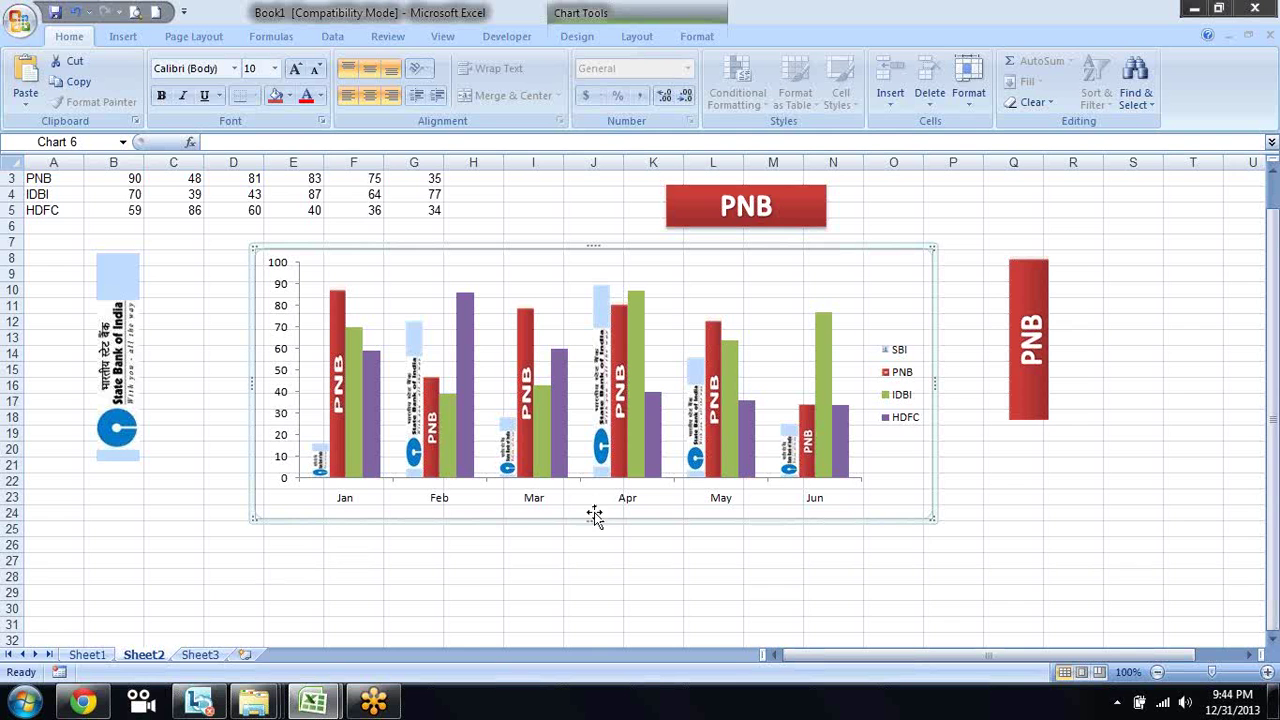
pyautogui.moveTo(1272, 505); pyautogui.dragTo(1272, 470)
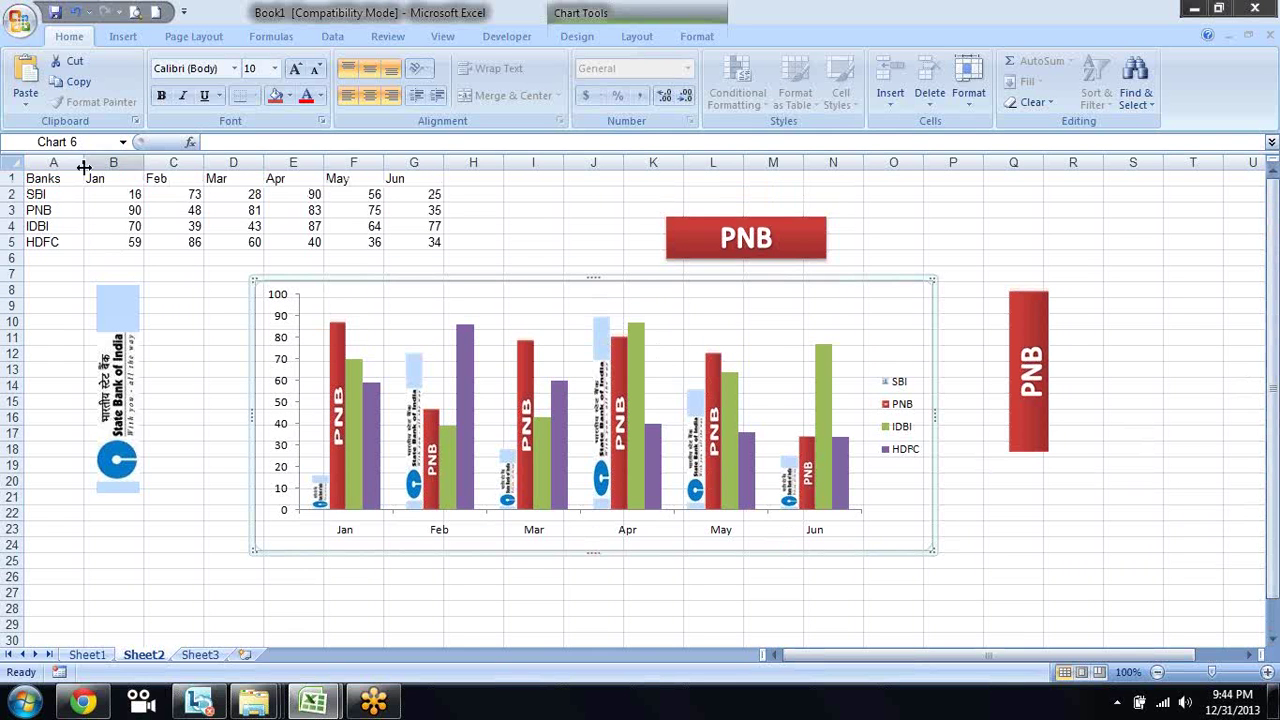
pyautogui.moveTo(43, 177); pyautogui.dragTo(413, 196)
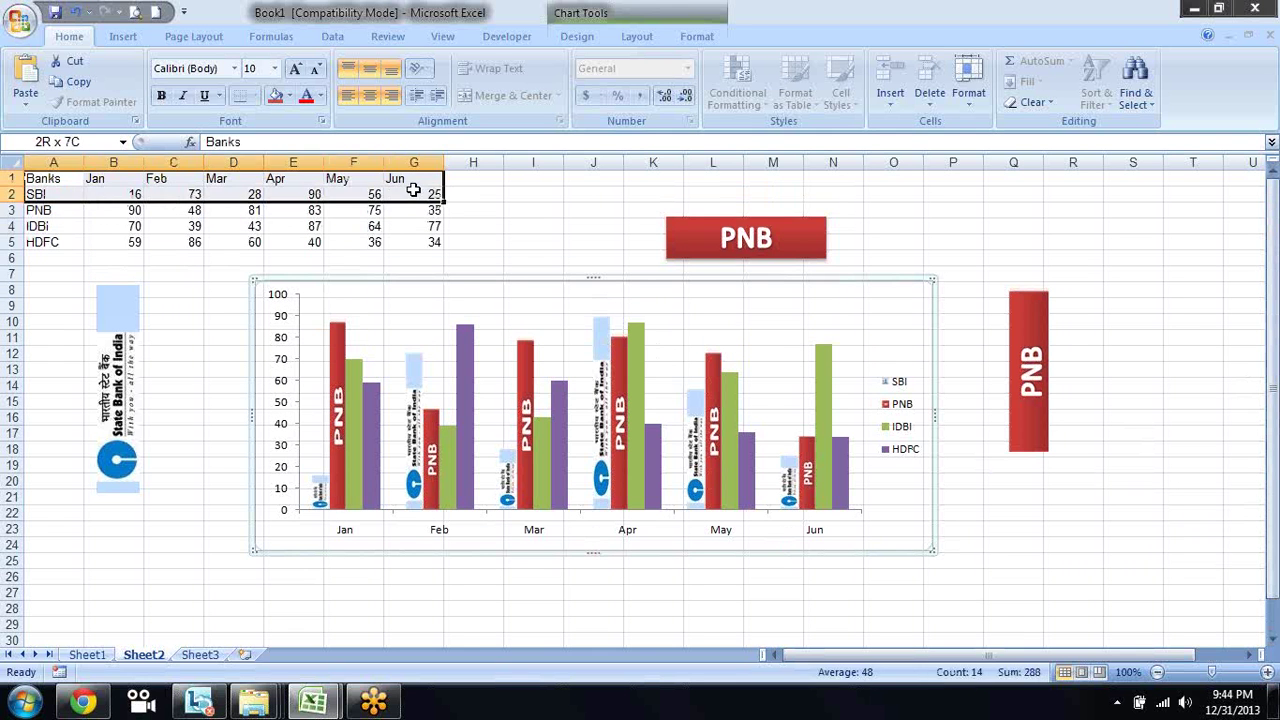
pyautogui.hotkey('ctrl', 'c')
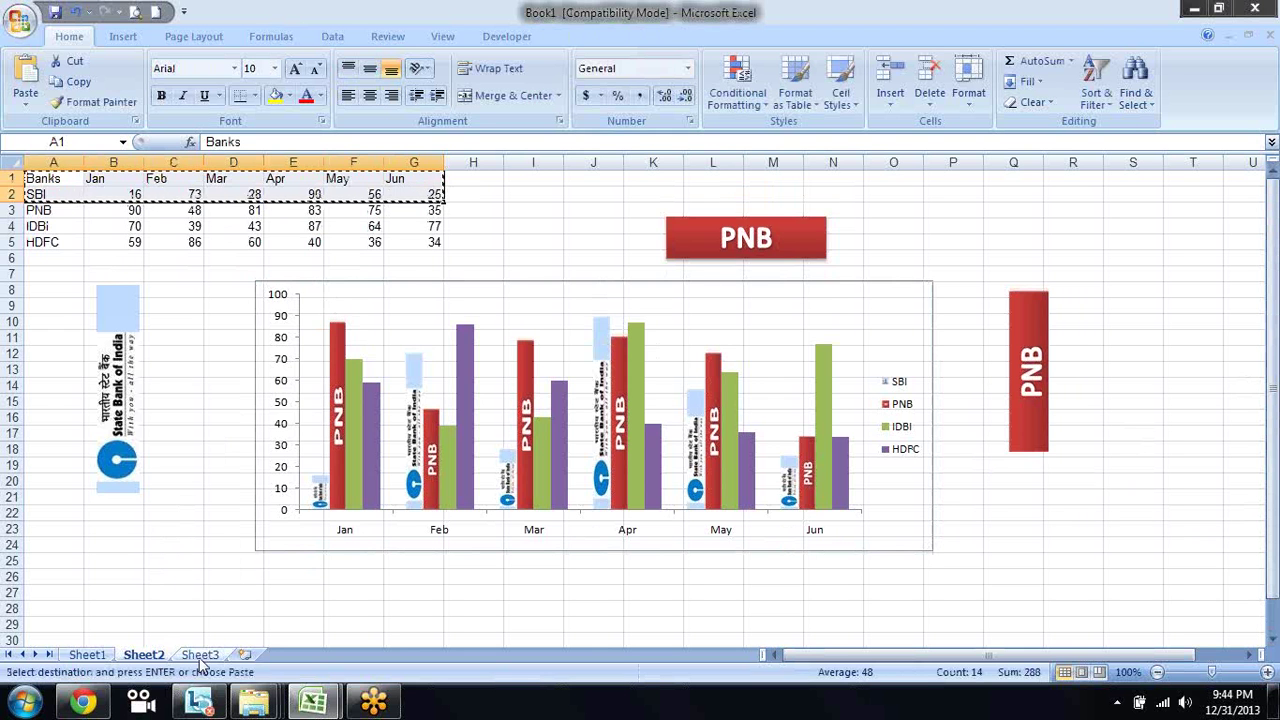
pyautogui.click(201, 657)
pyautogui.press('Return')
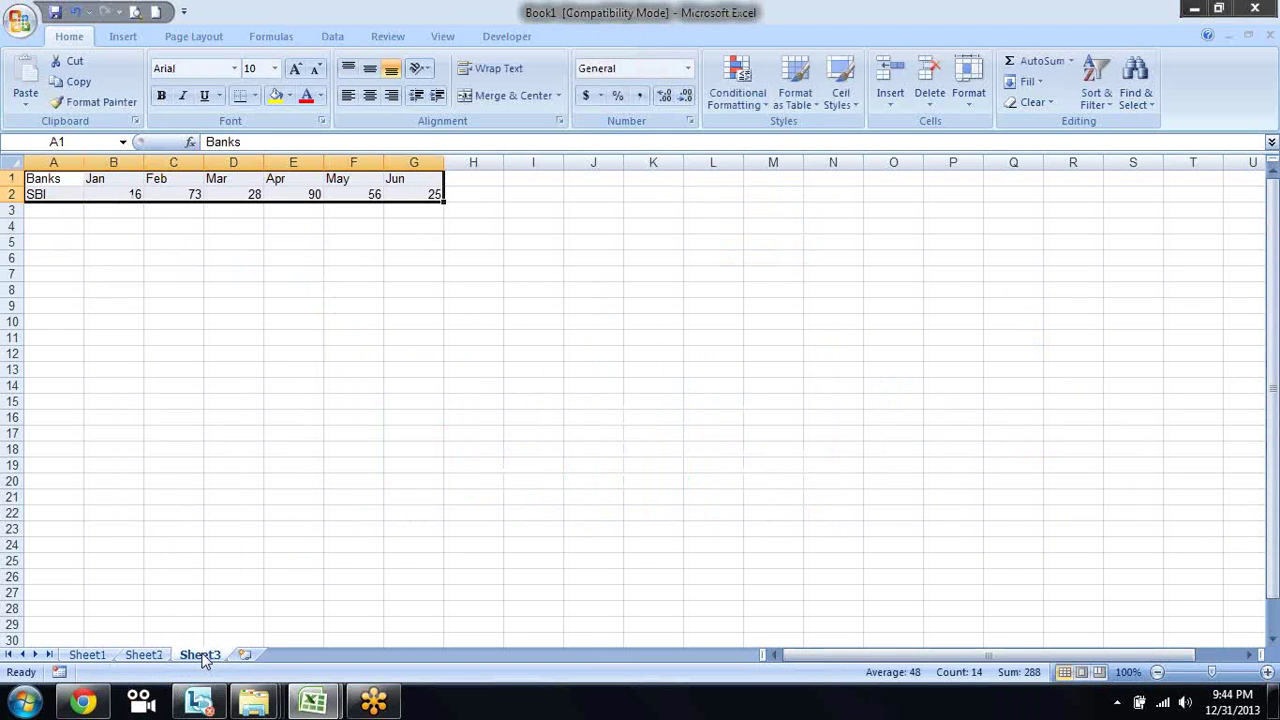
# Step: Extend the month headings through Dec with the fill handle
pyautogui.press('Right')
pyautogui.hotkey('shift', 'Right')
pyautogui.hotkey('shift', 'Right')
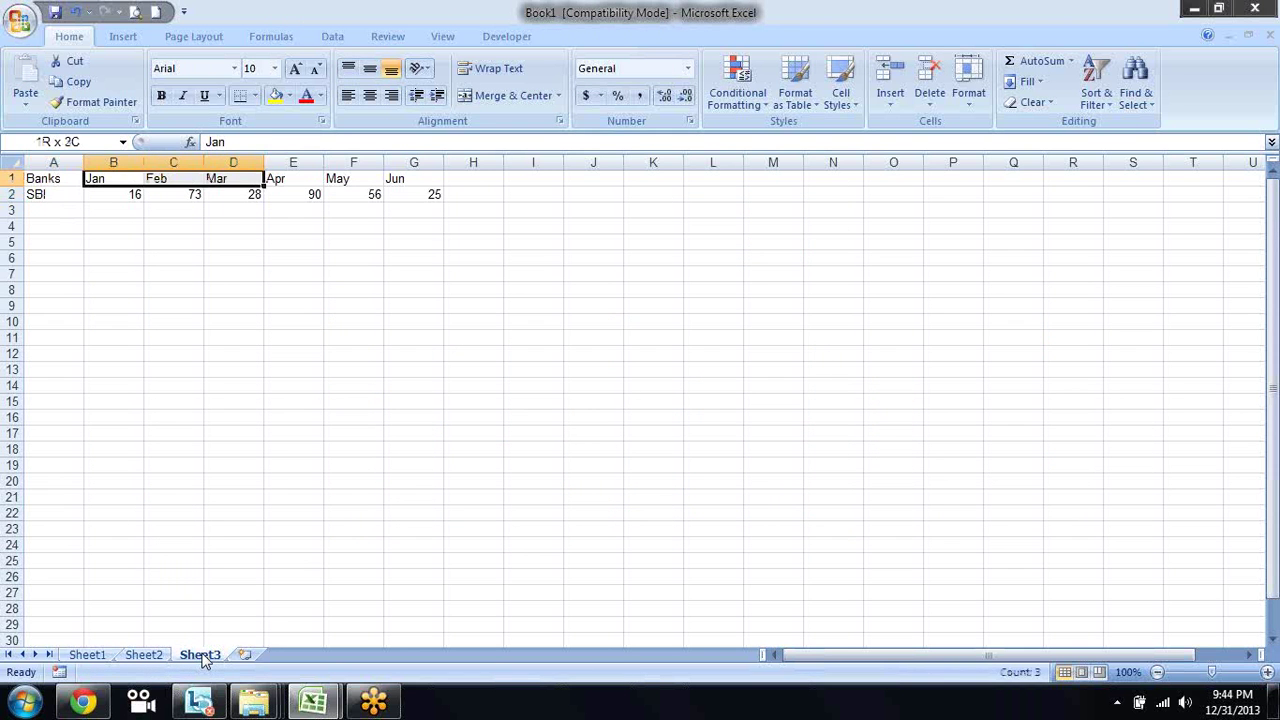
pyautogui.hotkey('shift', 'Right')
pyautogui.hotkey('shift', 'Right')
pyautogui.hotkey('shift', 'Right')
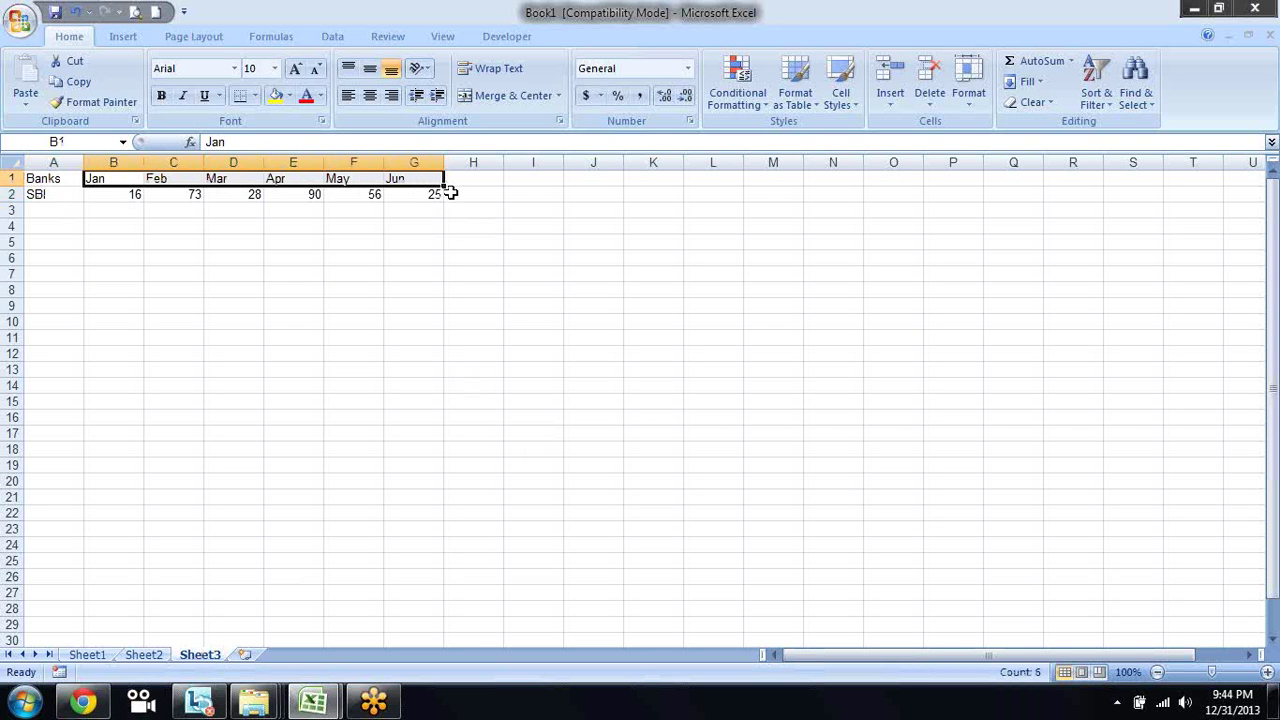
pyautogui.moveTo(446, 187)
pyautogui.mouseDown()
pyautogui.moveTo(846, 188)
pyautogui.moveTo(794, 183)
pyautogui.mouseUp()
# Step: Repeat the six SBI values 16, 73, 28, 90, 56, 25 under Jul–Dec
pyautogui.press('Down')
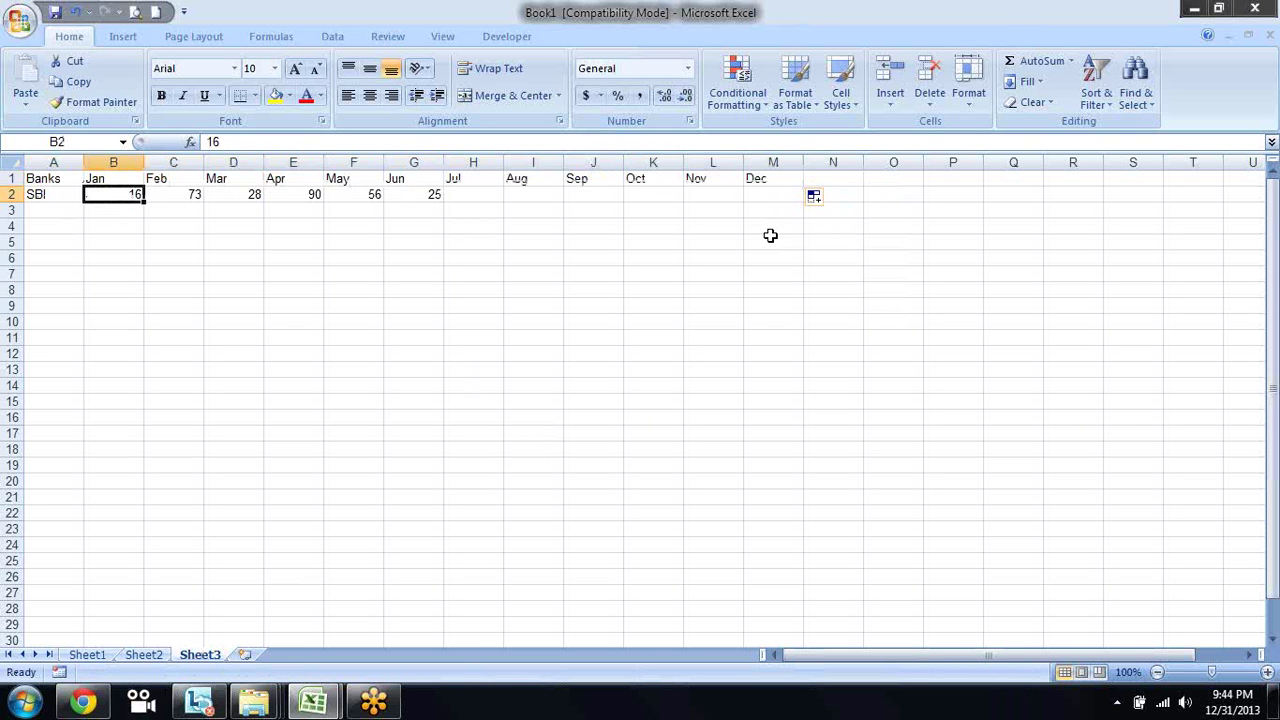
pyautogui.hotkey('ctrl', 'shift', 'Right')
pyautogui.hotkey('ctrl', 'c')
pyautogui.press('Right')
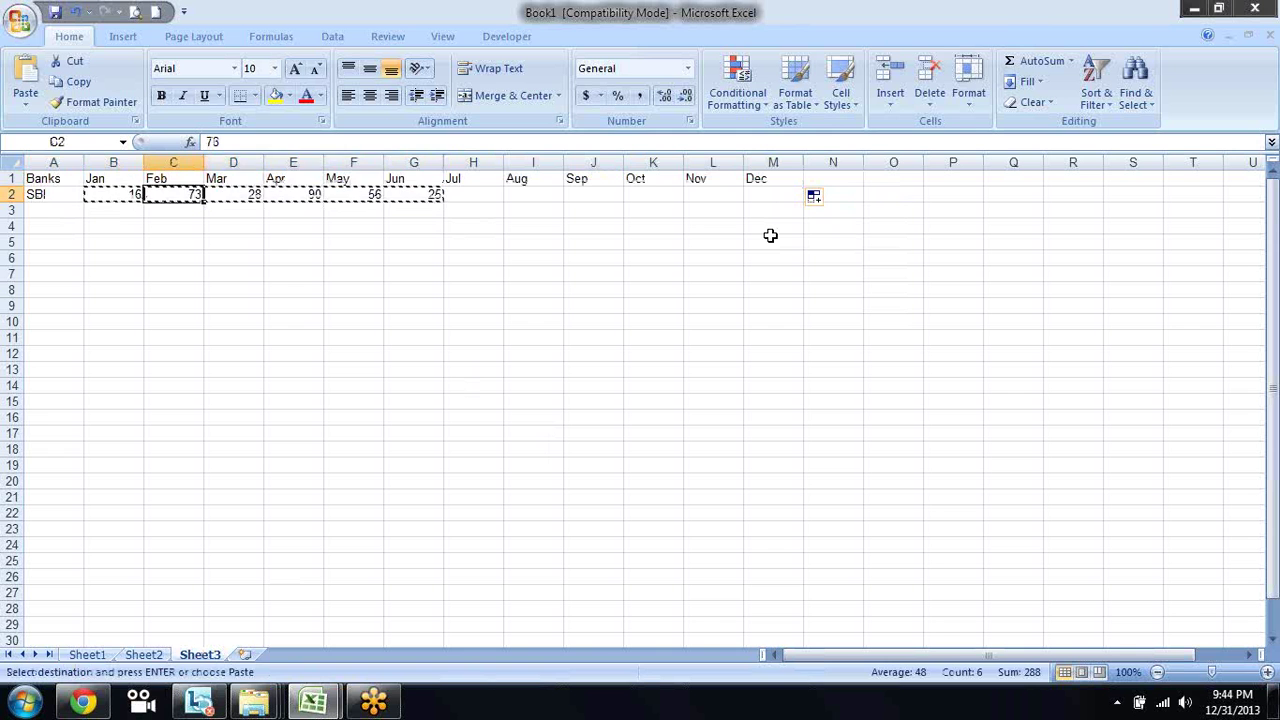
pyautogui.press('Right')
pyautogui.press('Right')
pyautogui.press('Right')
pyautogui.press('Right')
pyautogui.press('Right')
pyautogui.hotkey('shift', 'Right')
pyautogui.hotkey('shift', 'Right')
pyautogui.hotkey('shift', 'Right')
pyautogui.hotkey('ctrl', 'v')
pyautogui.press('Escape')
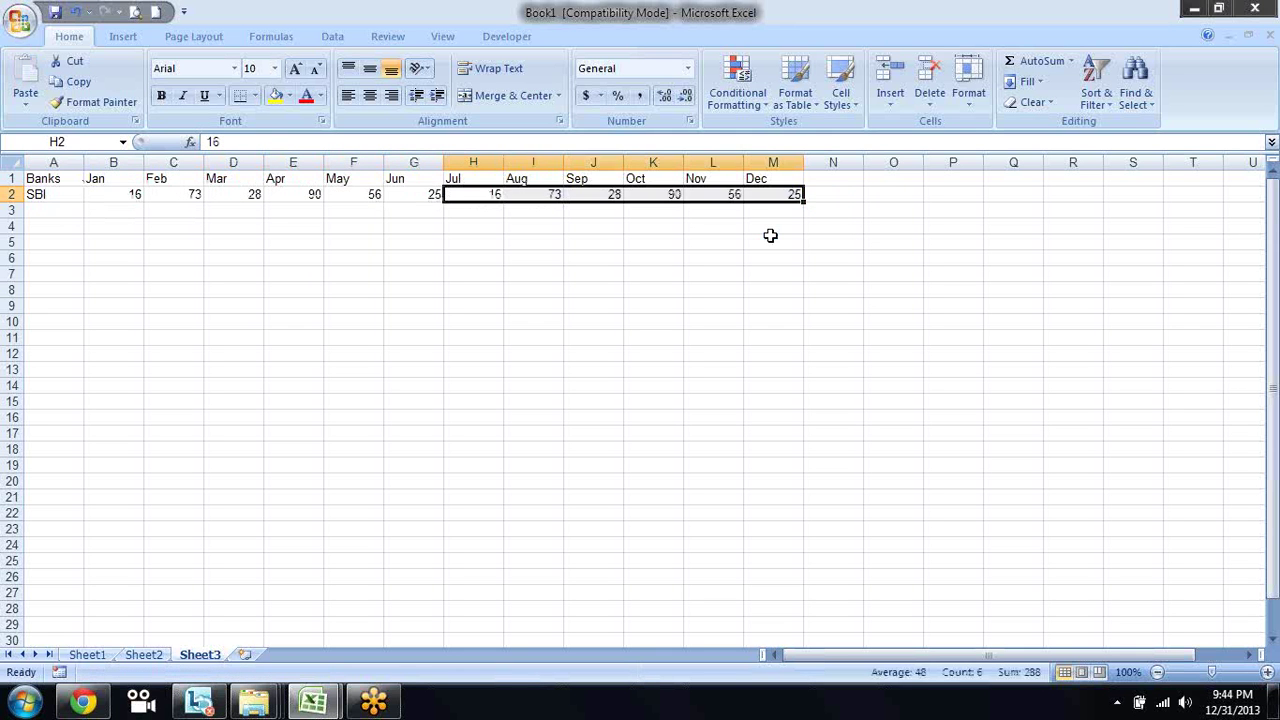
pyautogui.press('Left')
pyautogui.press('Left')
pyautogui.press('Left')
pyautogui.press('Left')
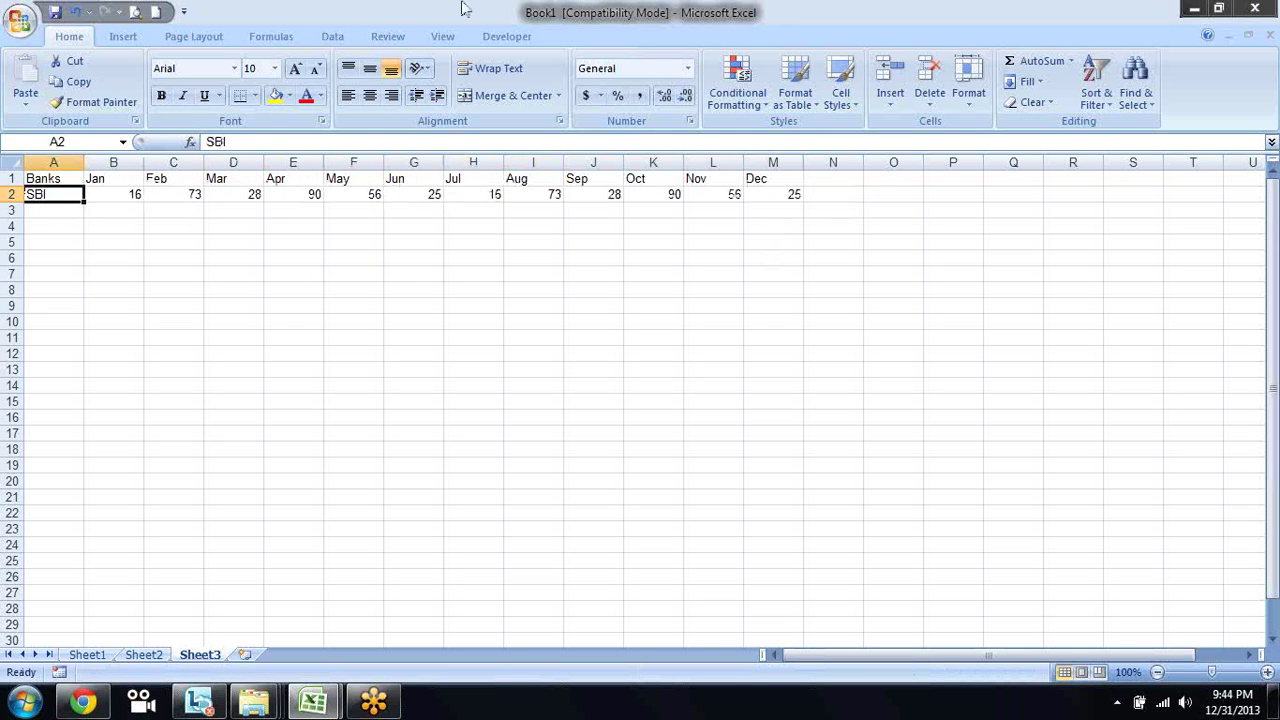
pyautogui.click(124, 36)
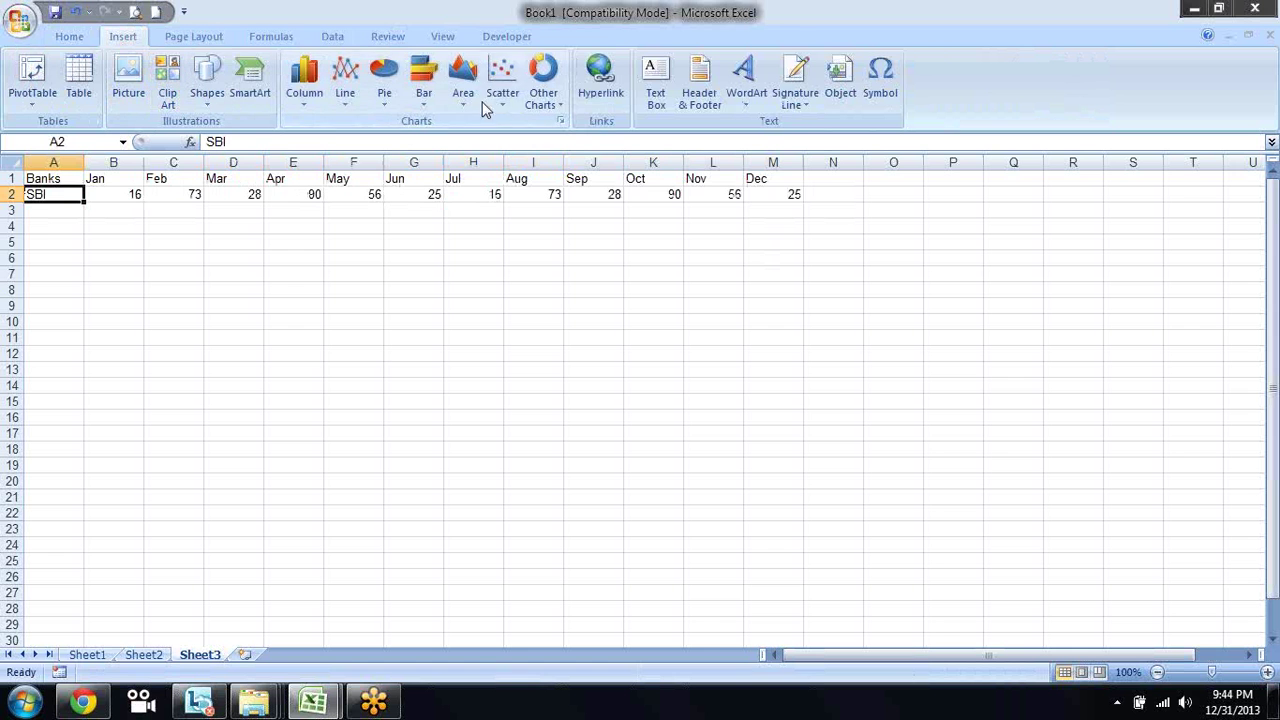
# Step: Browse the Column and Bar chart galleries without inserting a chart
pyautogui.click(303, 112)
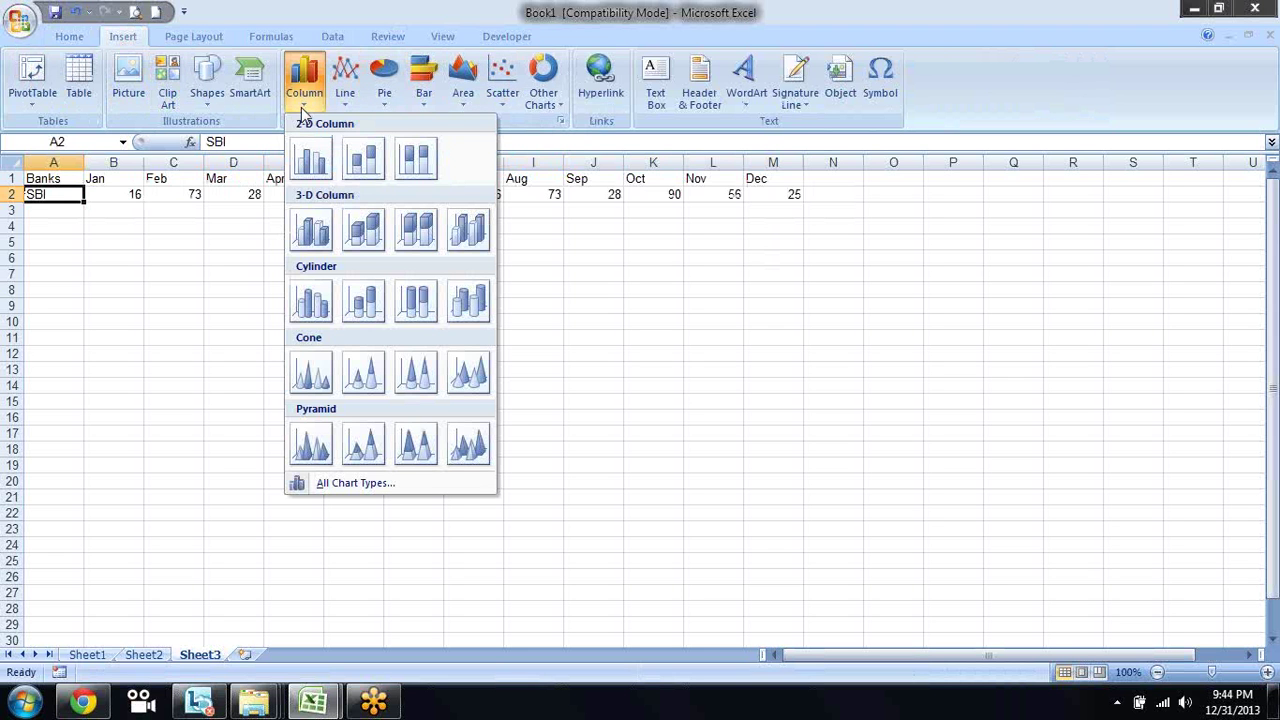
pyautogui.click(424, 107)
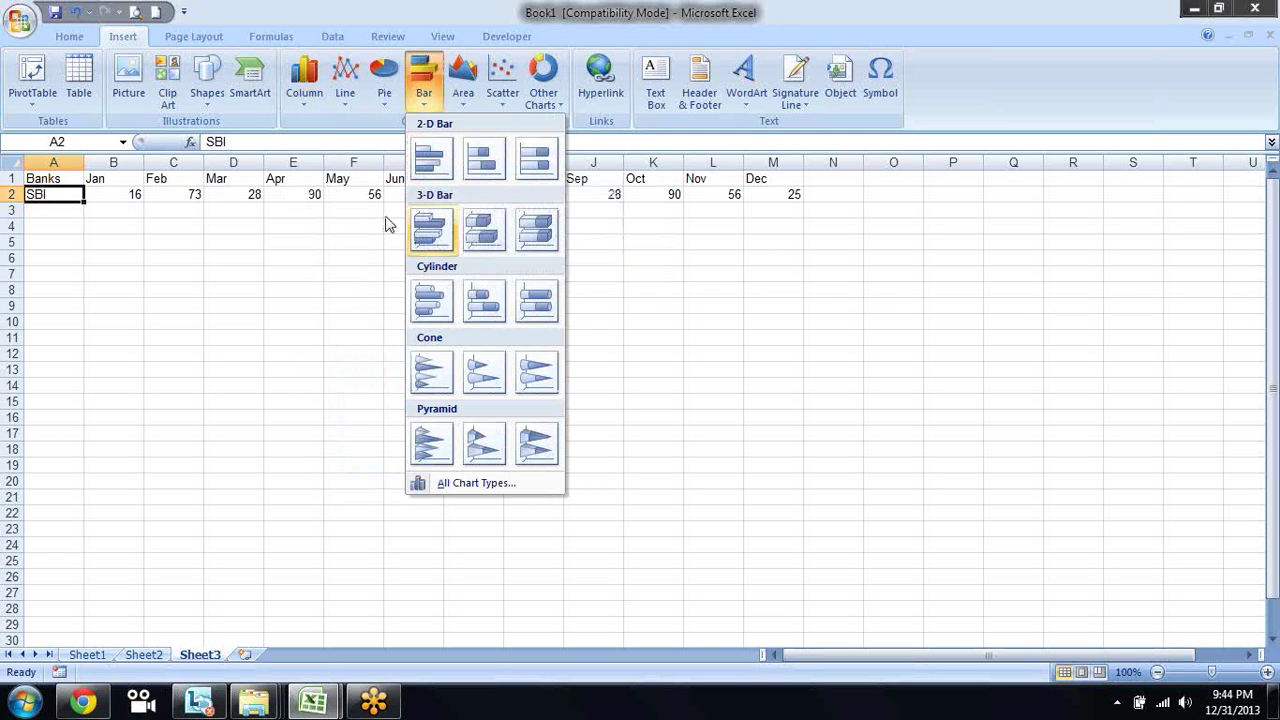
pyautogui.click(308, 277)
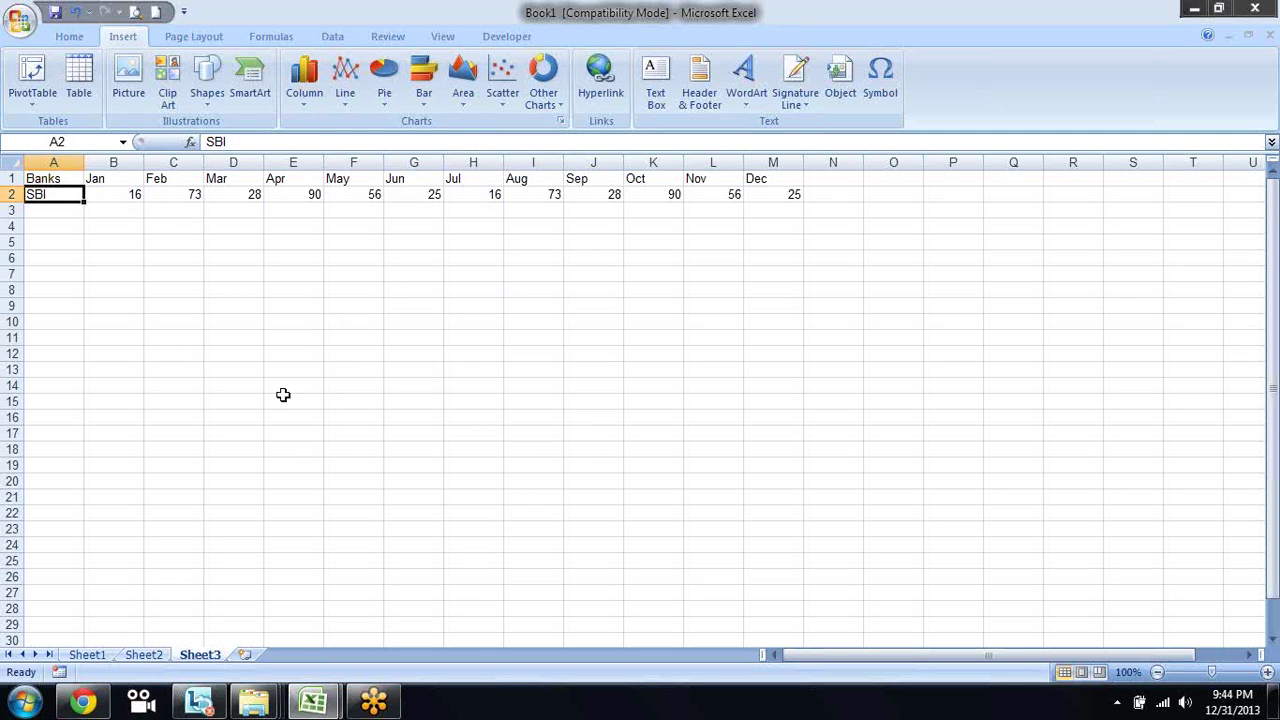
pyautogui.click(307, 100)
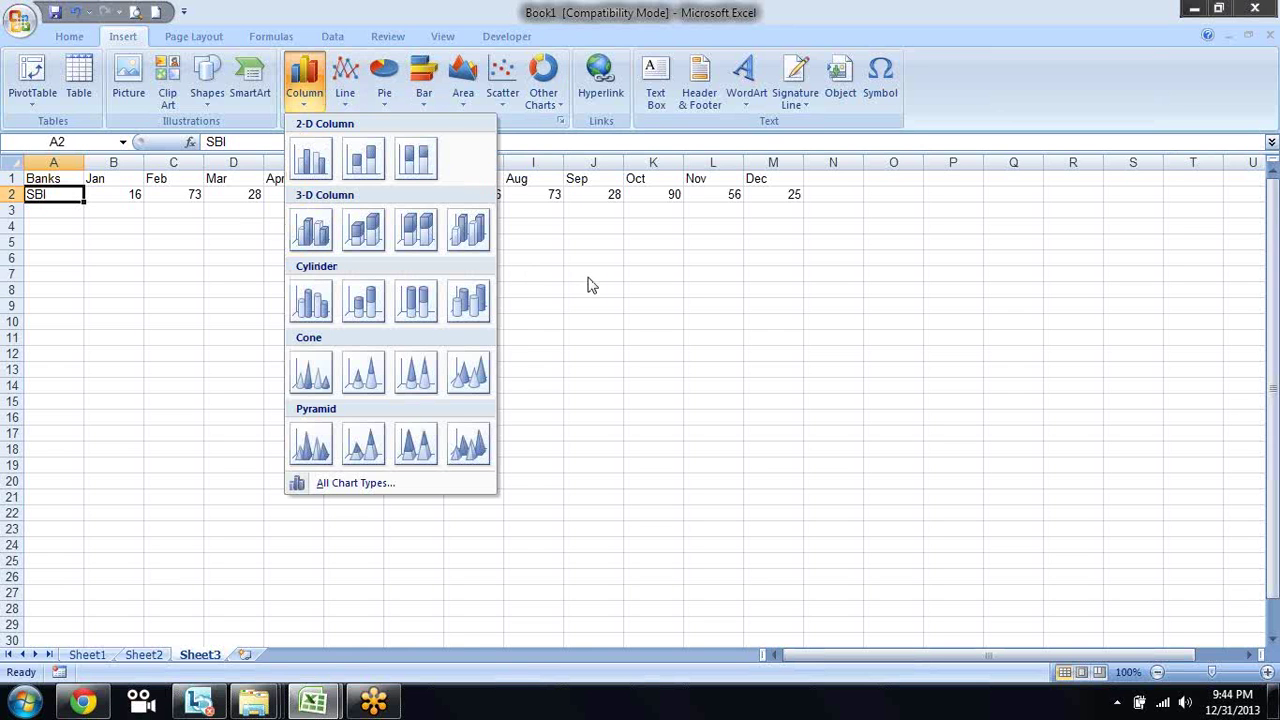
pyautogui.press('Escape')
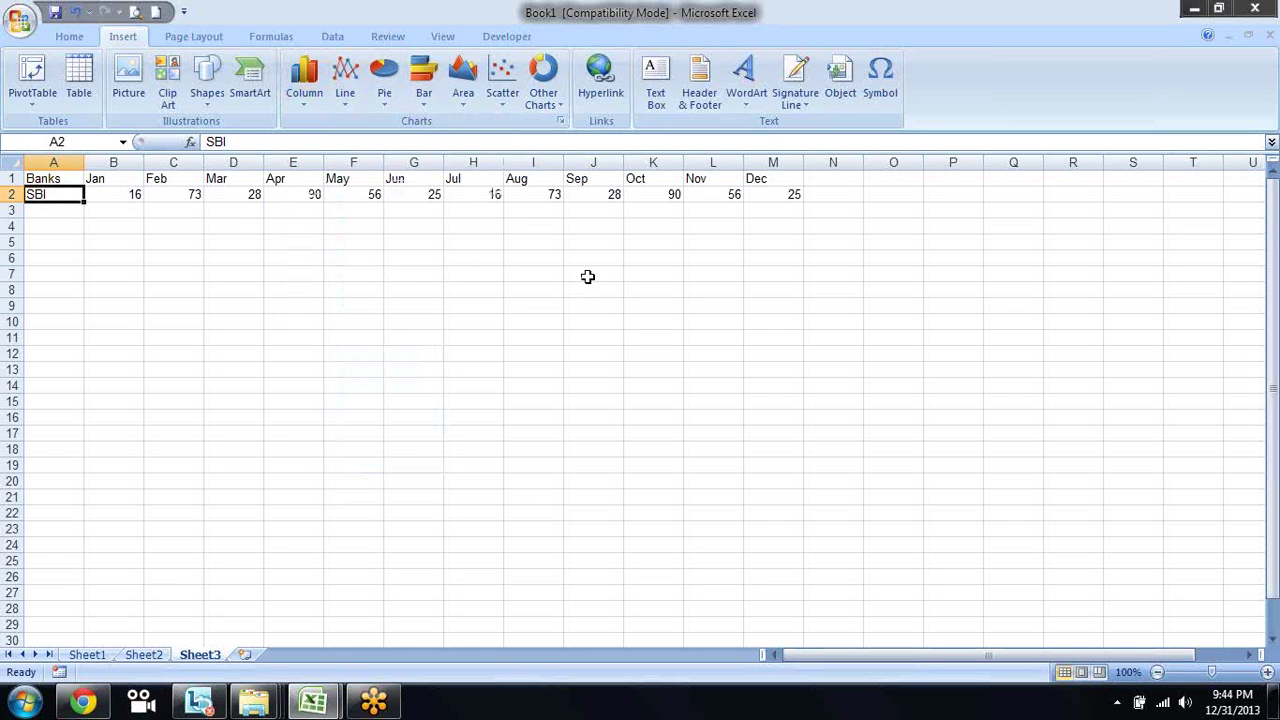
# Step: Select the full Banks/SBI table A1:M2 and bring up the Line chart choices
pyautogui.press('Up')
pyautogui.hotkey('ctrl', 'shift', 'Right')
pyautogui.hotkey('ctrl', 'shift', 'Down')
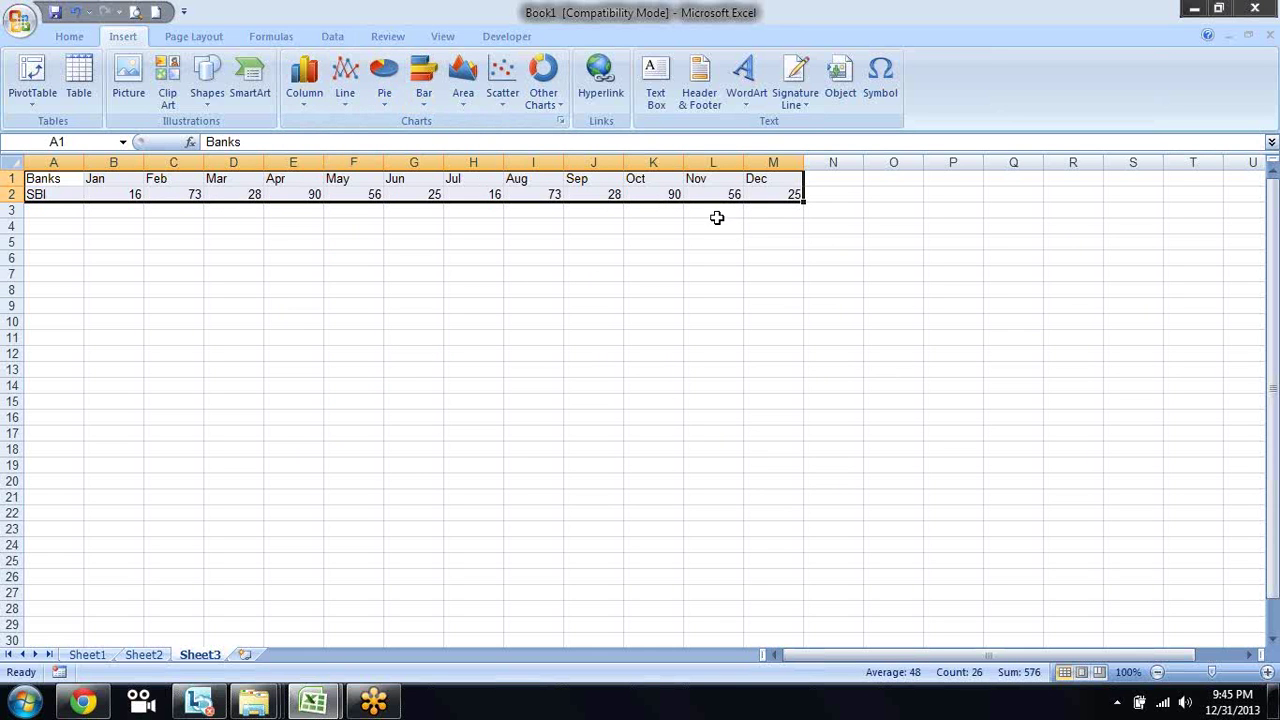
pyautogui.click(355, 106)
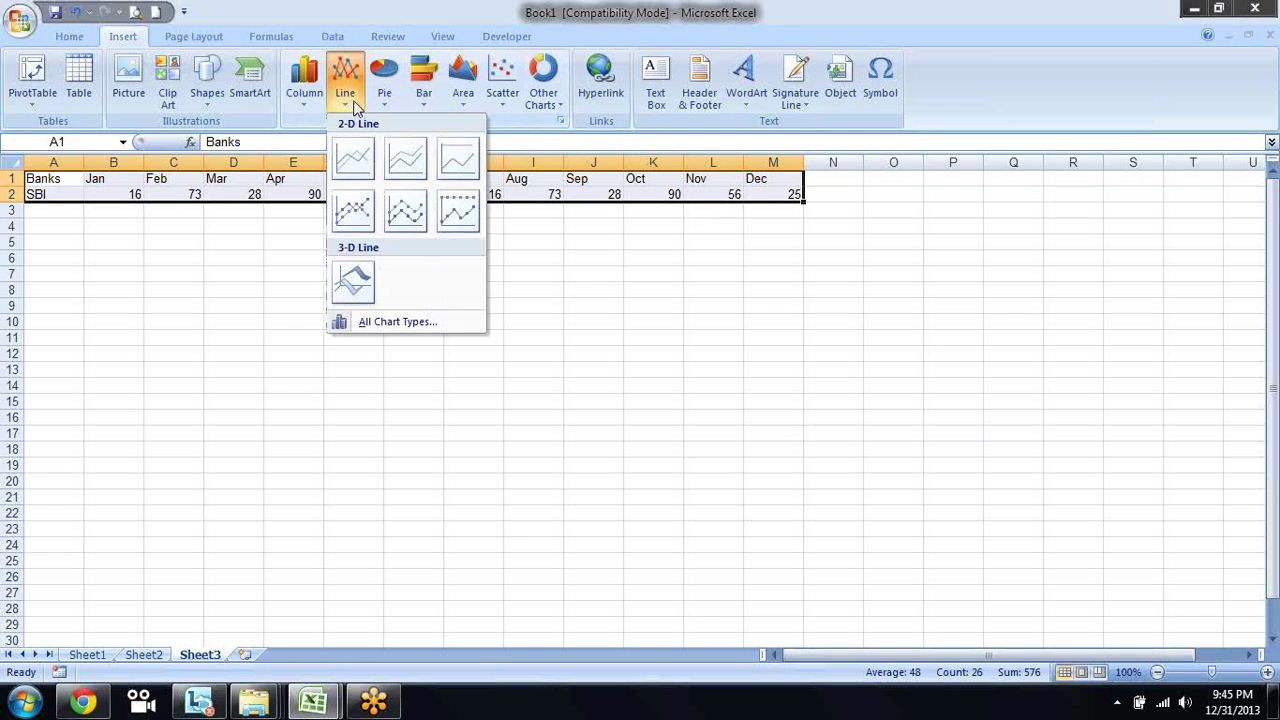
# Step: Insert a 2-D line chart of the SBI values for Jan–Dec
pyautogui.click(353, 160)
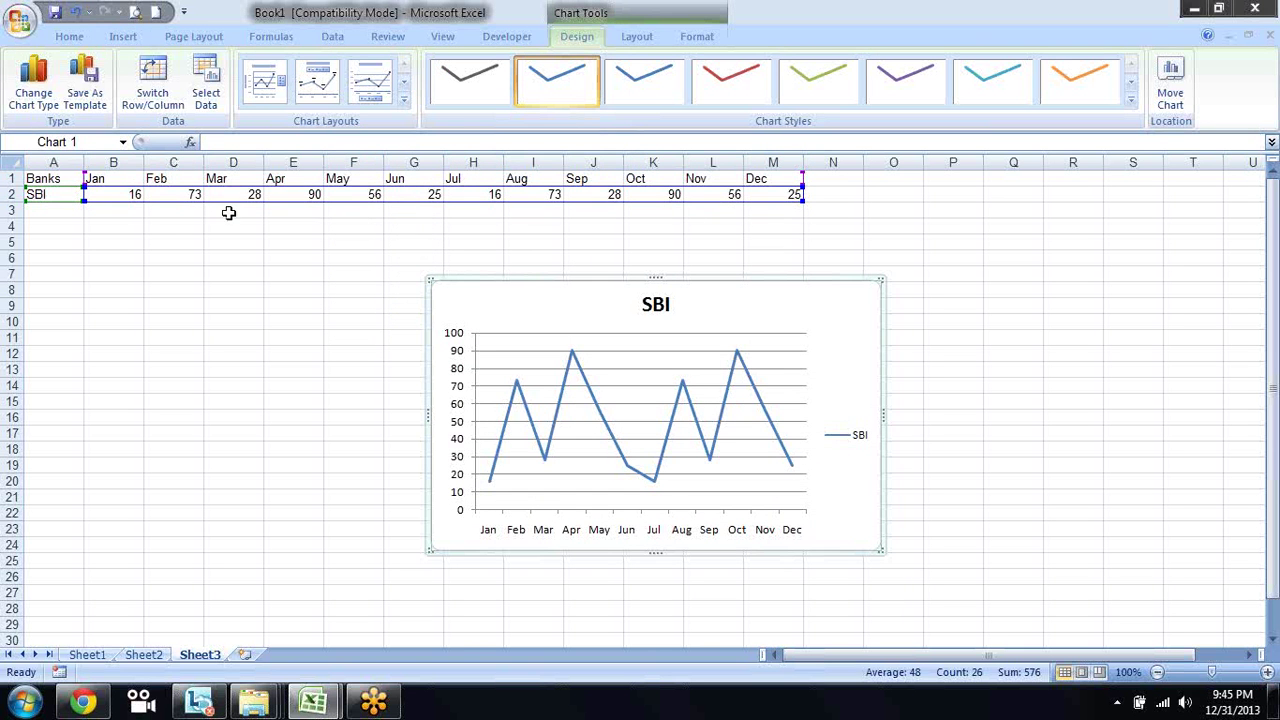
pyautogui.moveTo(229, 194); pyautogui.dragTo(182, 192)
pyautogui.moveTo(620, 187); pyautogui.dragTo(630, 194)
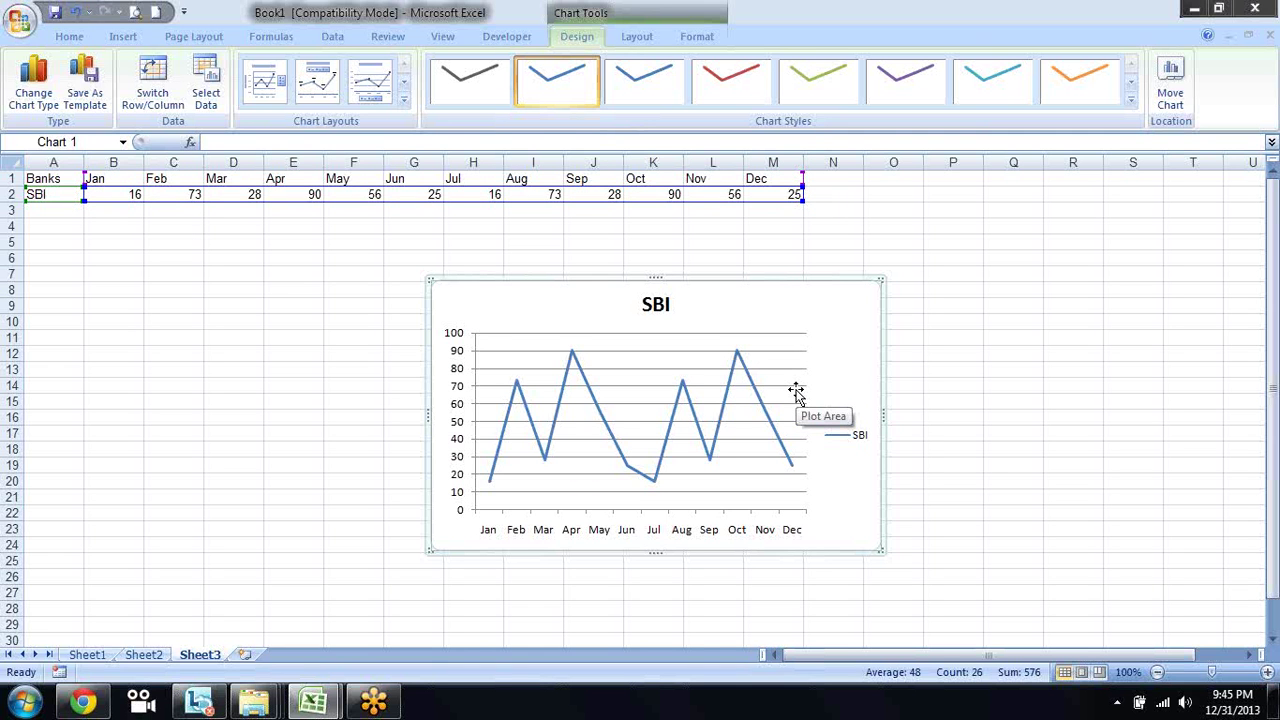
# Step: Delete the SBI chart's horizontal gridlines
pyautogui.click(556, 423)
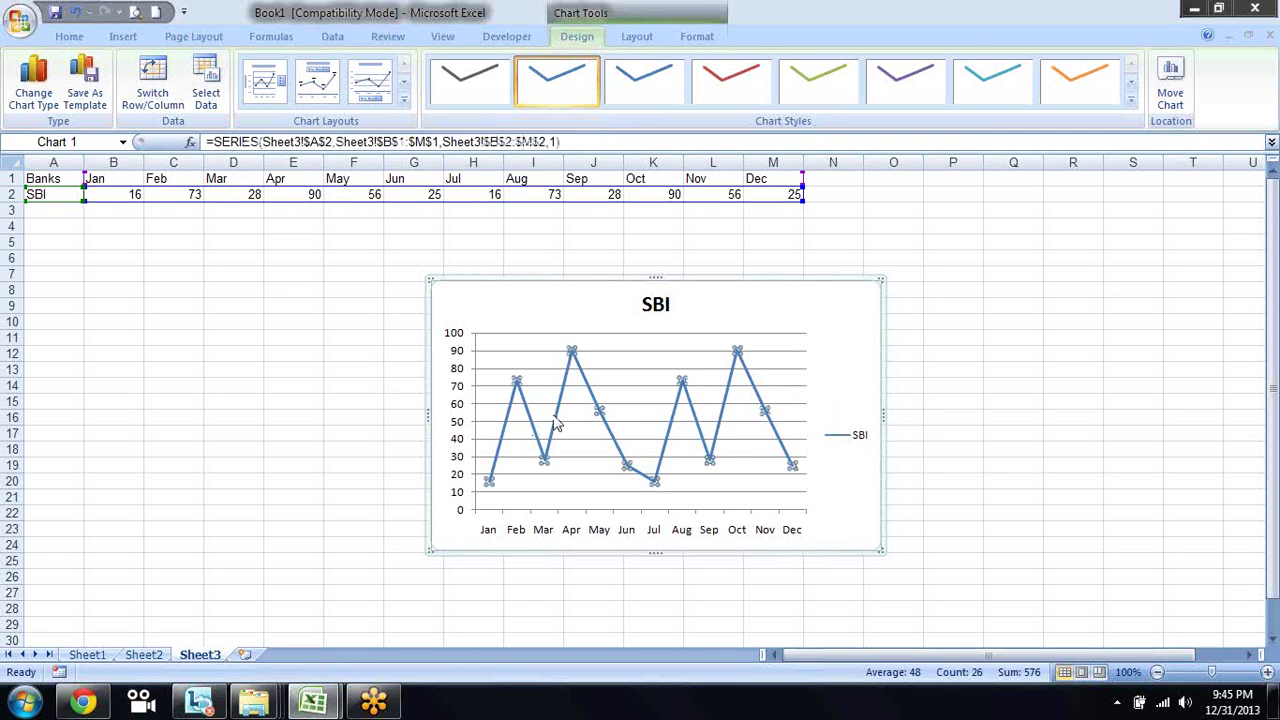
pyautogui.click(673, 437)
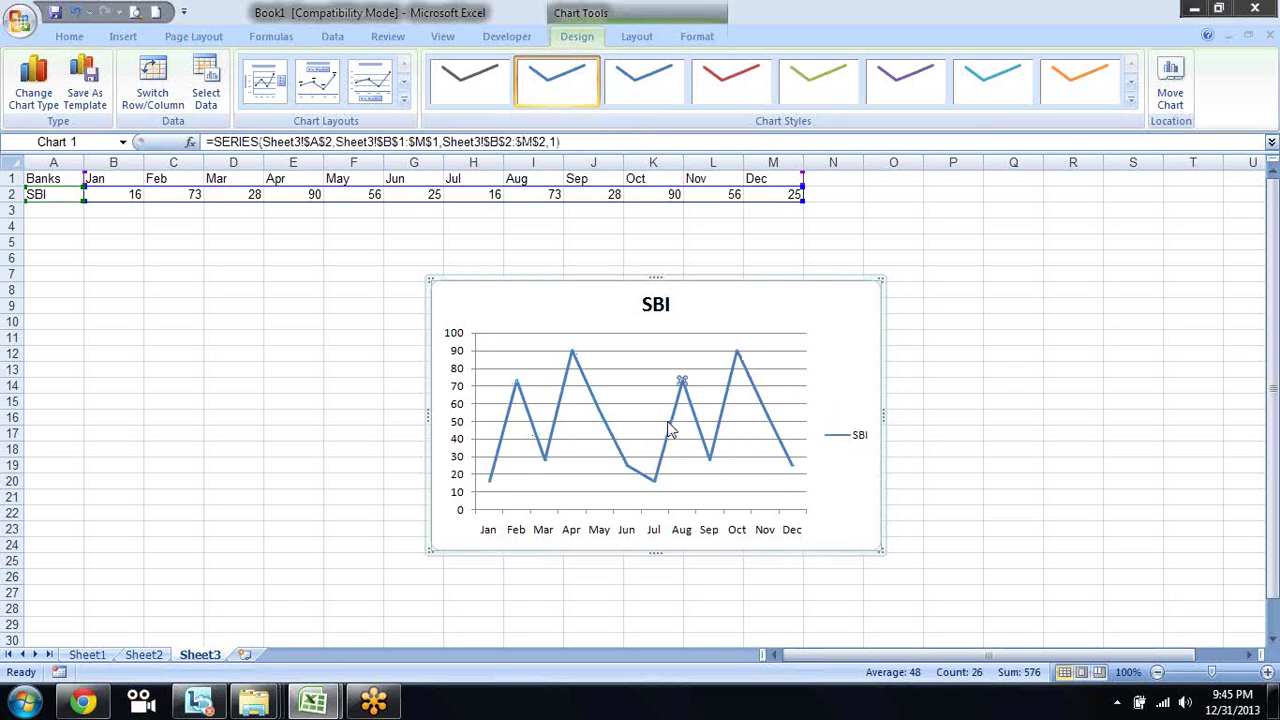
pyautogui.click(675, 437)
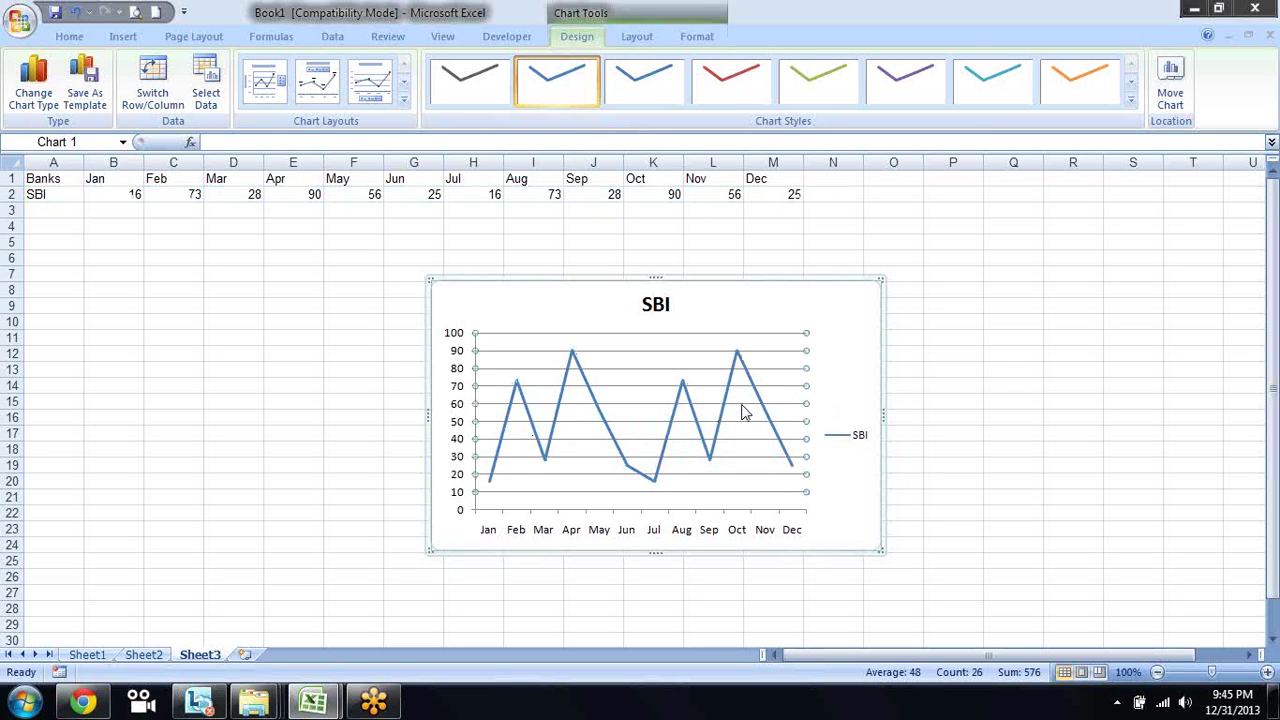
pyautogui.press('Delete')
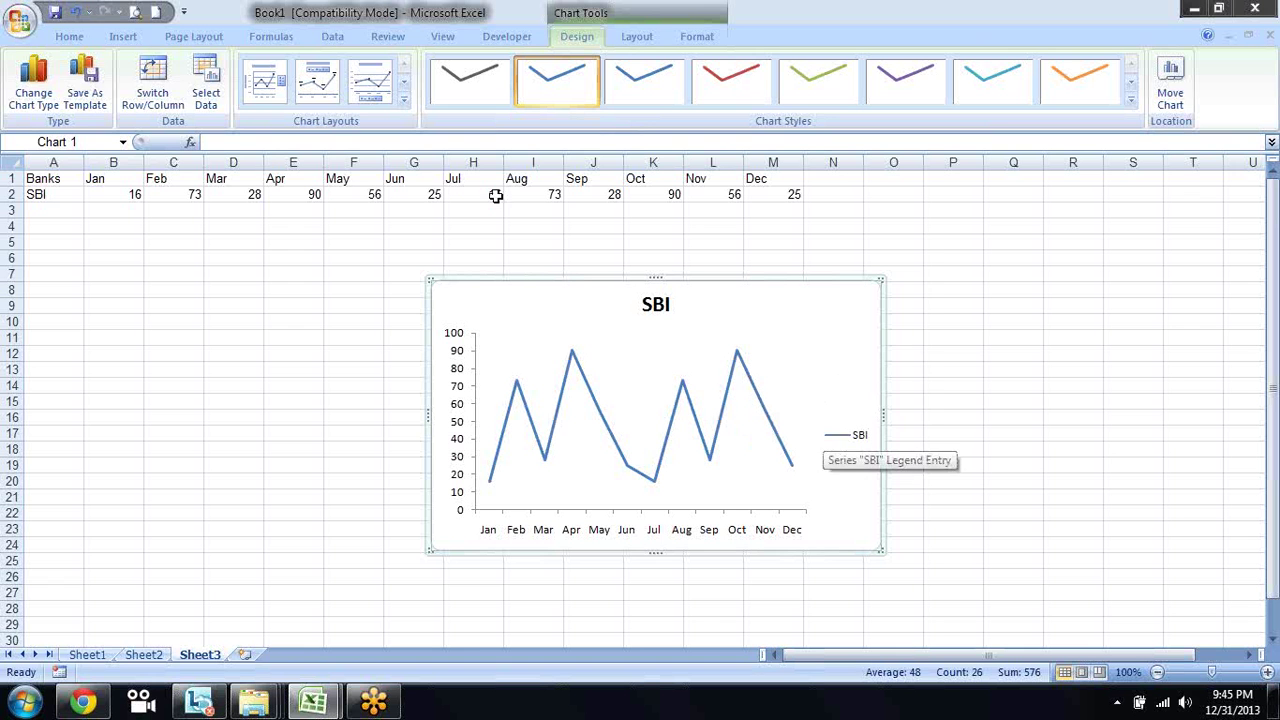
pyautogui.click(326, 40)
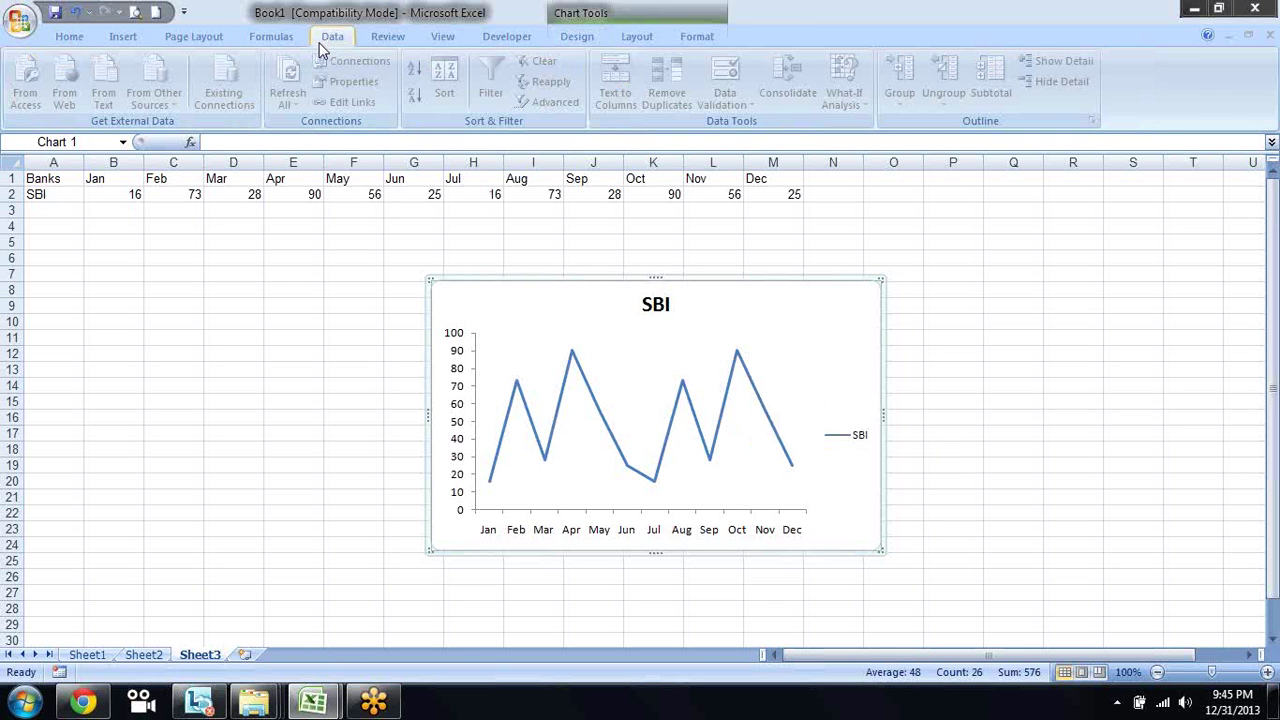
pyautogui.click(122, 37)
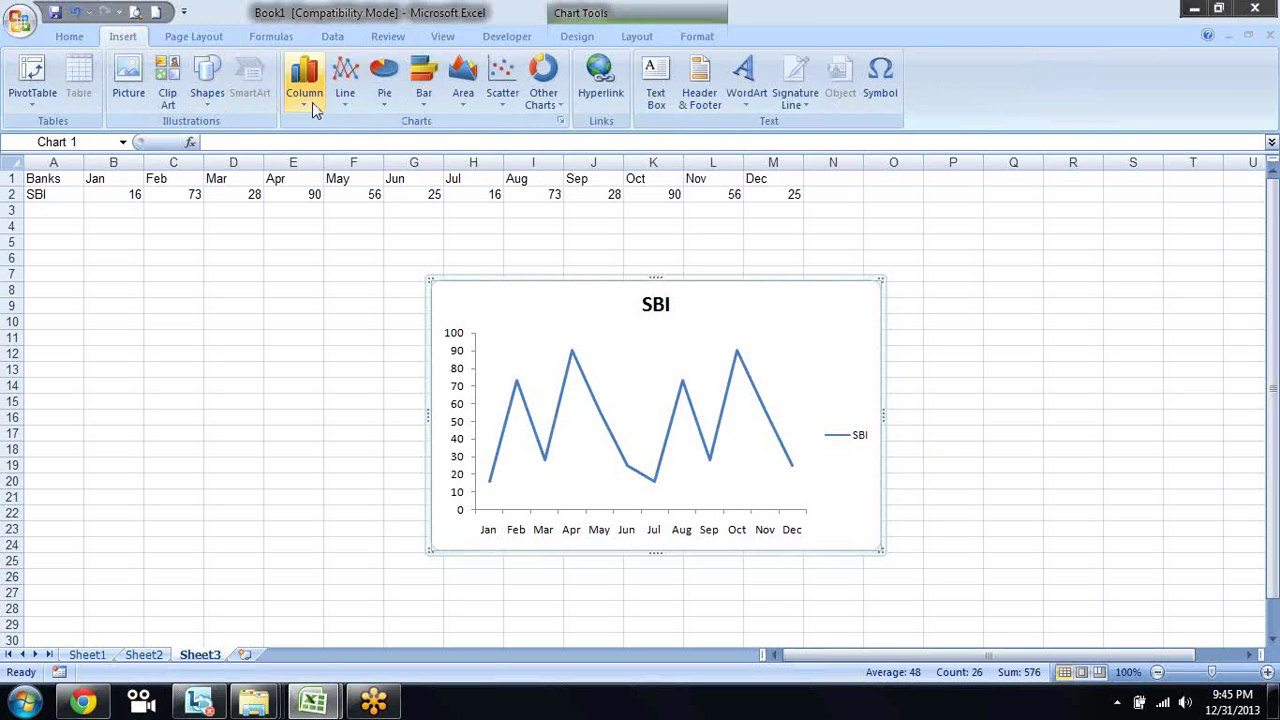
# Step: Try Scatter with only Markers on the SBI chart, undo it, and return to Sheet2
pyautogui.click(497, 104)
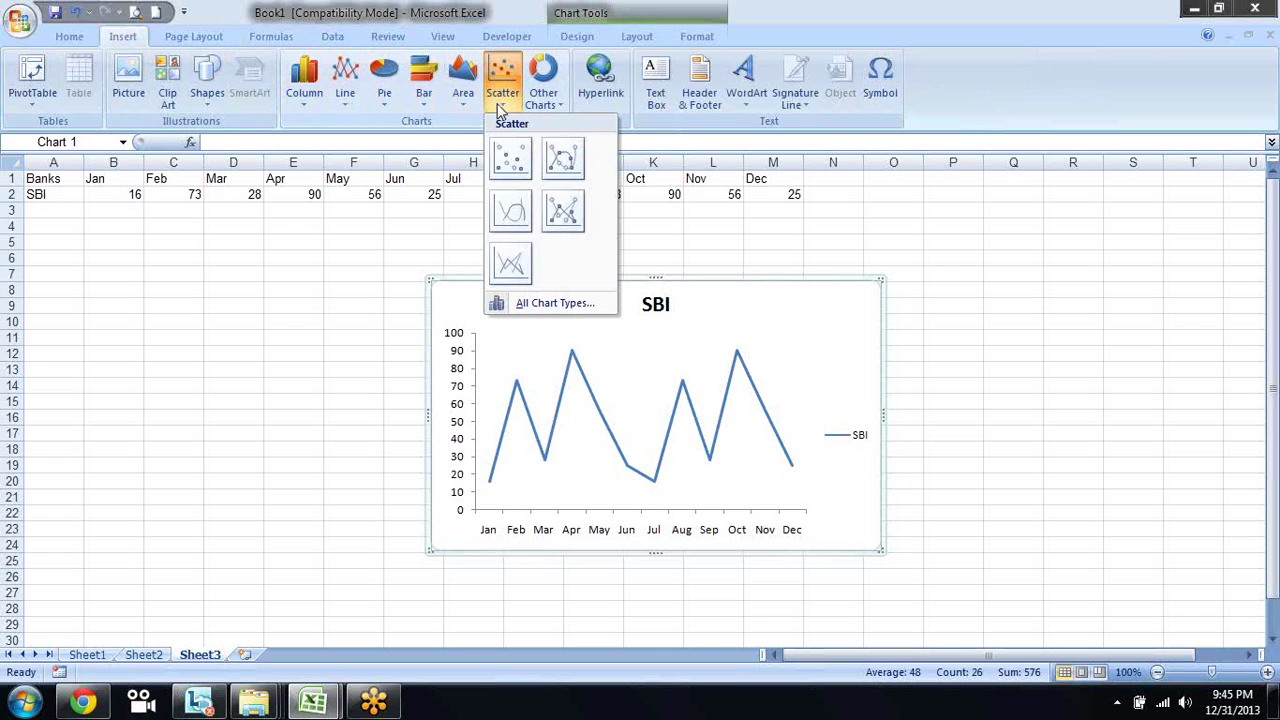
pyautogui.click(512, 162)
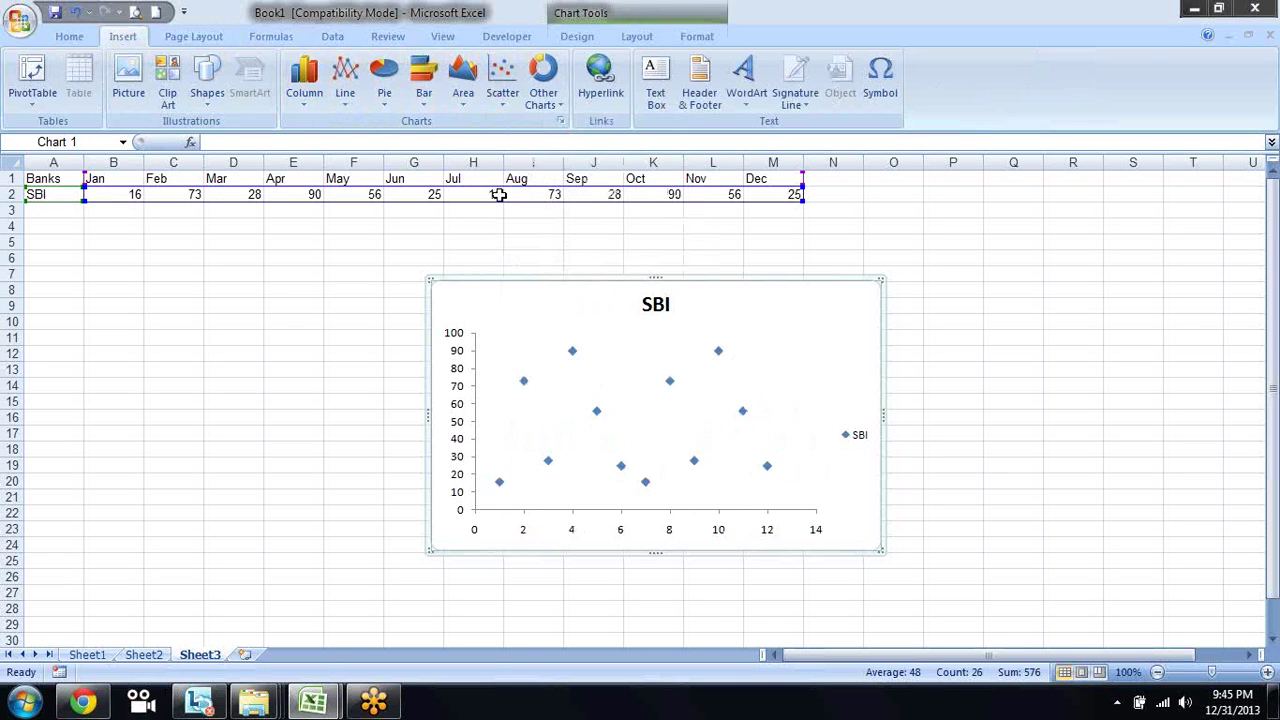
pyautogui.hotkey('ctrl', 'z')
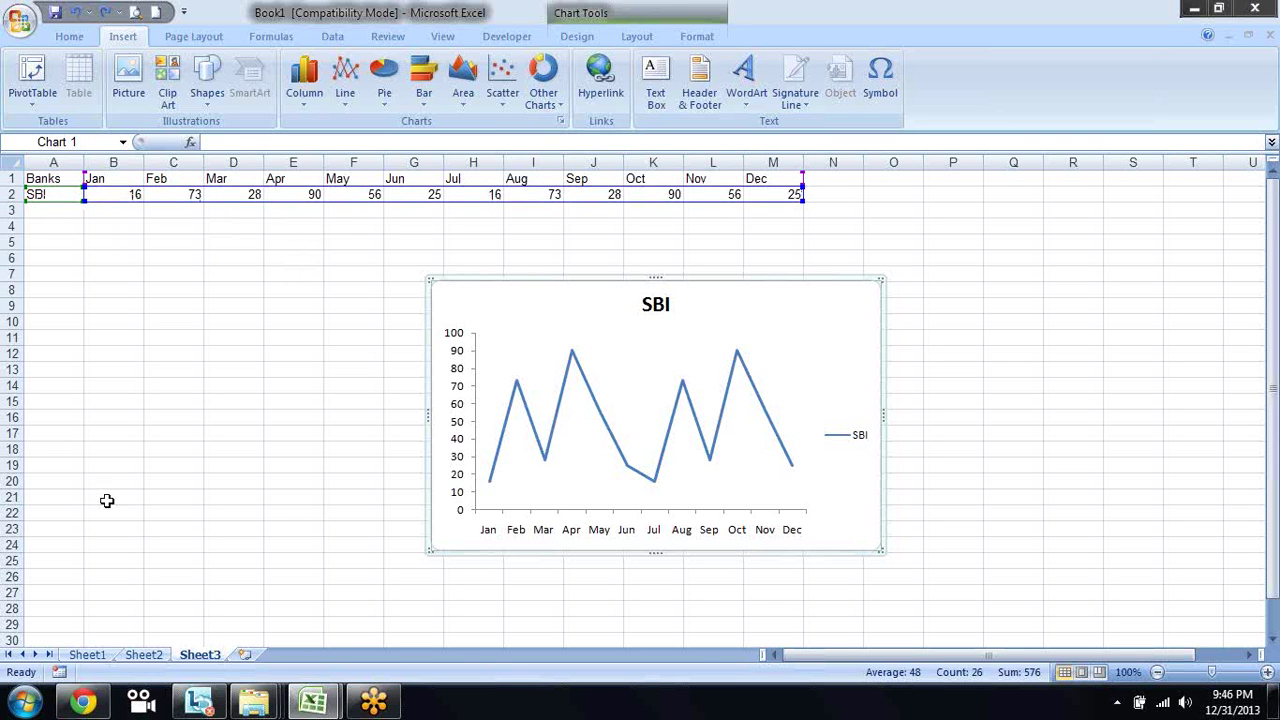
pyautogui.click(143, 654)
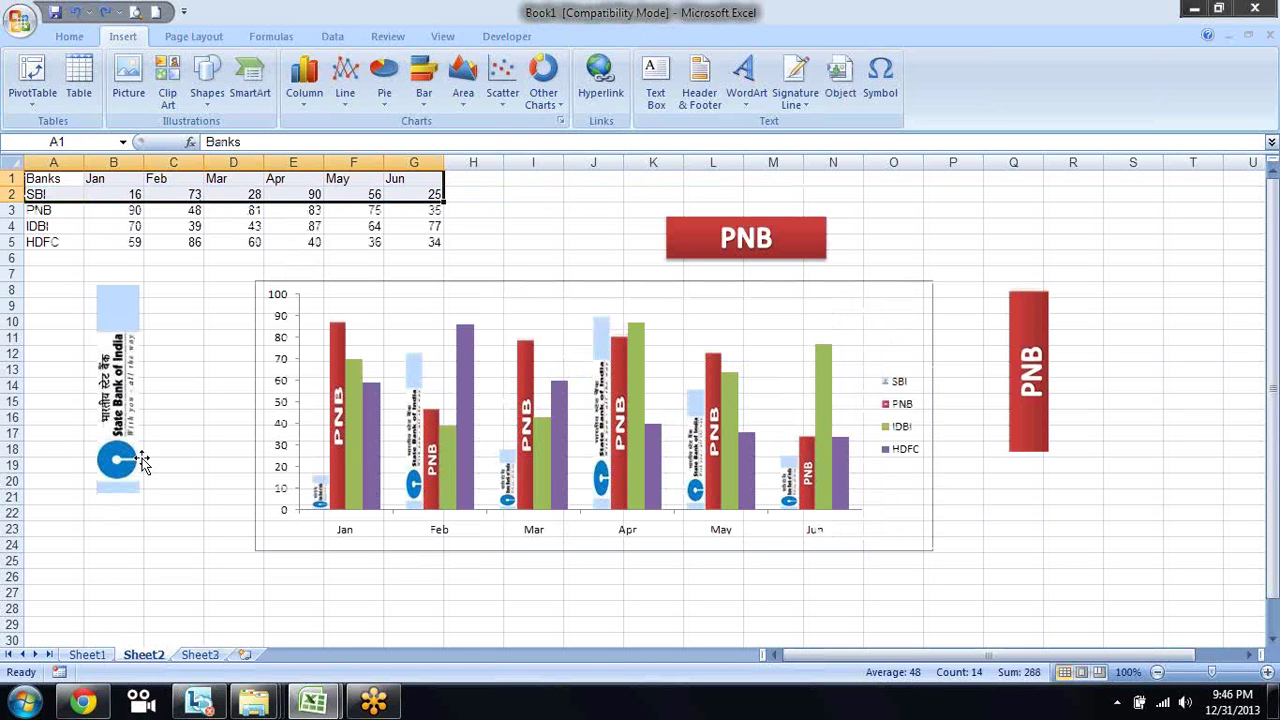
# Step: Replace Sheet1's chart with a 100% Stacked Column chart of A1:H3
pyautogui.click(87, 655)
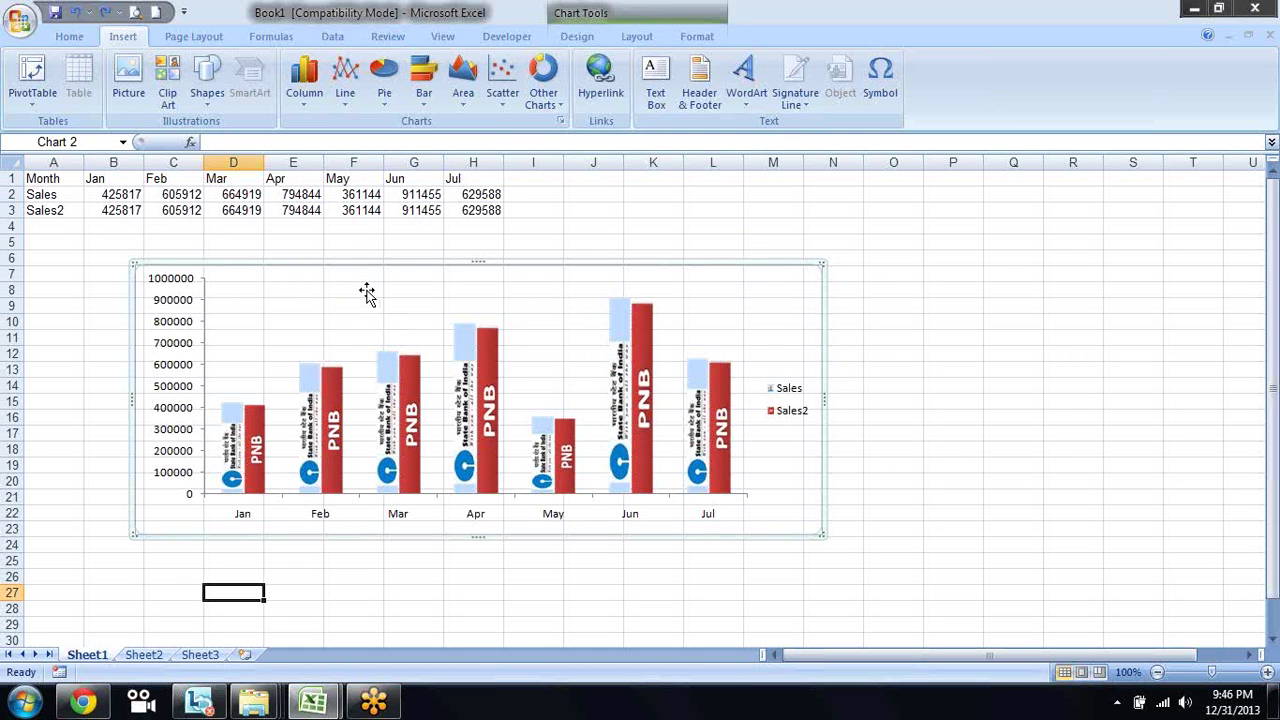
pyautogui.press('Delete')
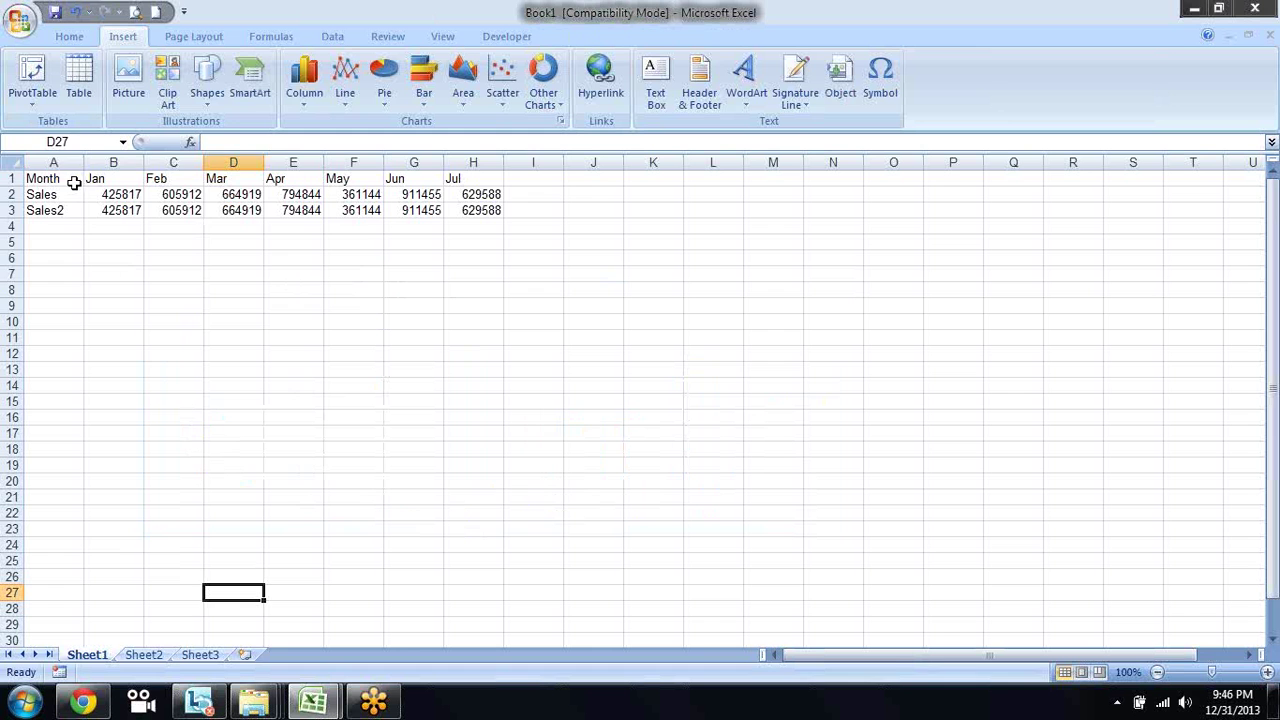
pyautogui.moveTo(72, 182)
pyautogui.mouseDown()
pyautogui.moveTo(494, 194)
pyautogui.moveTo(494, 210)
pyautogui.mouseUp()
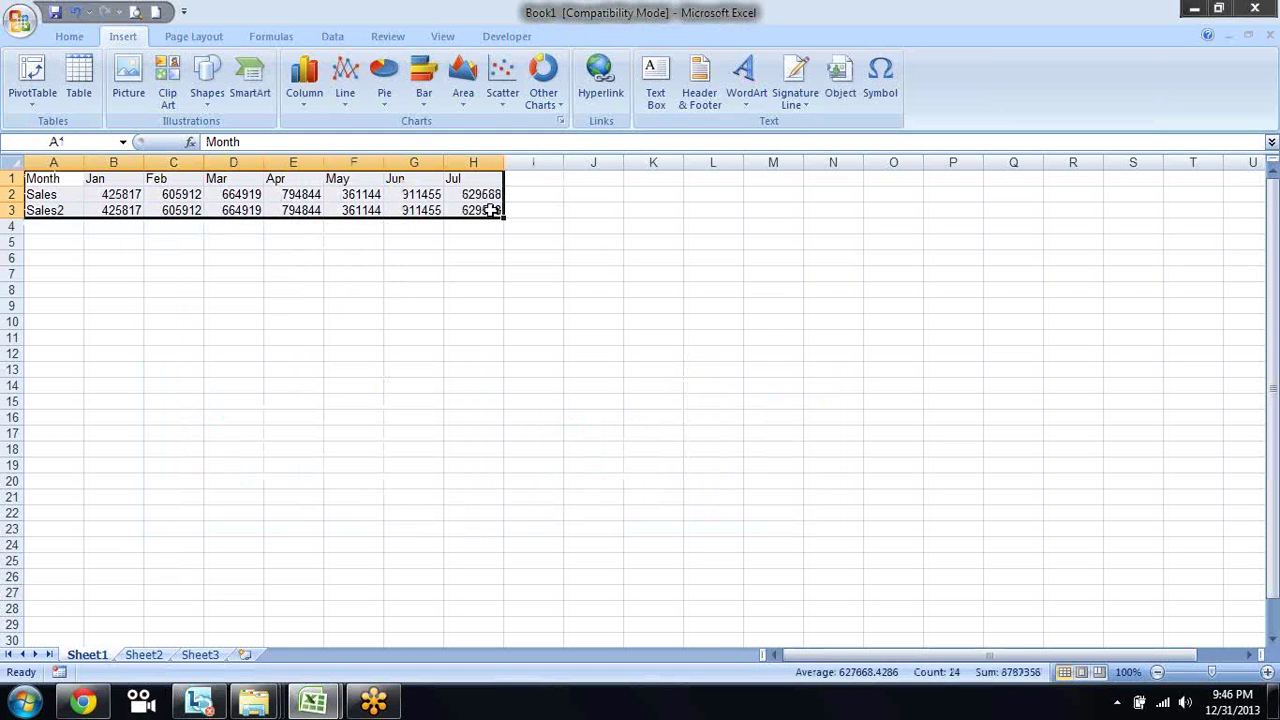
pyautogui.click(310, 108)
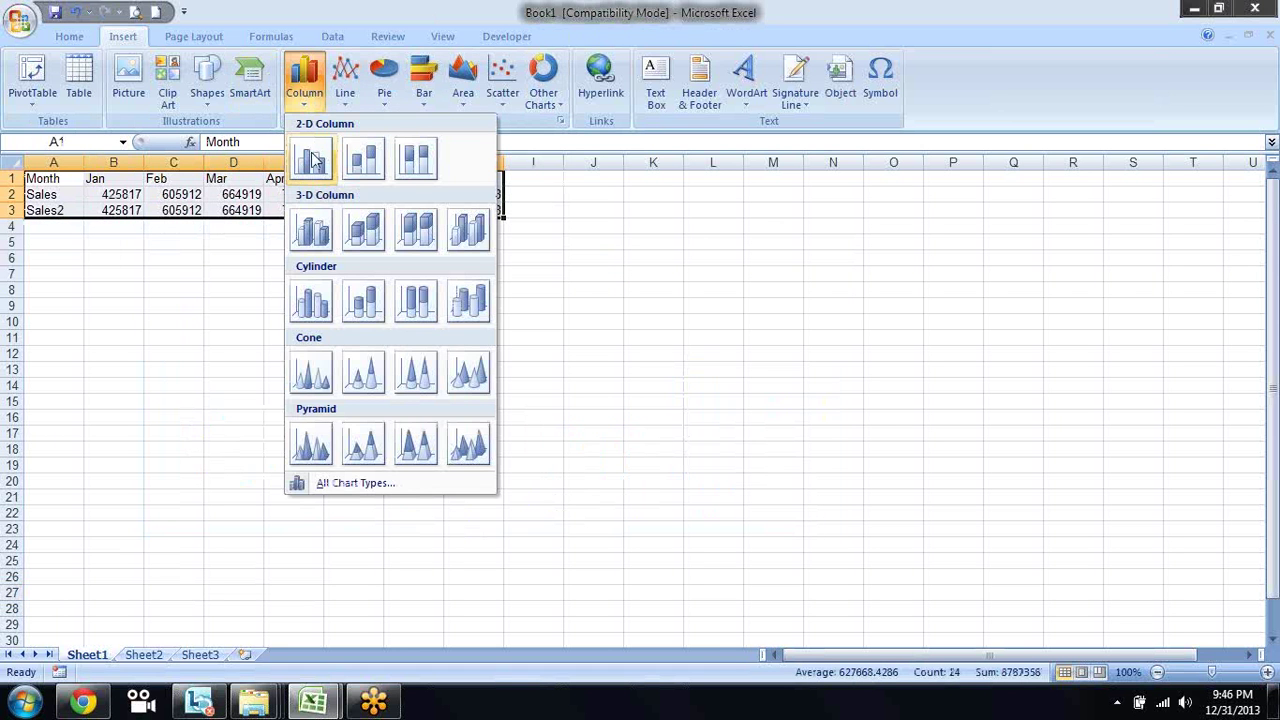
pyautogui.click(417, 160)
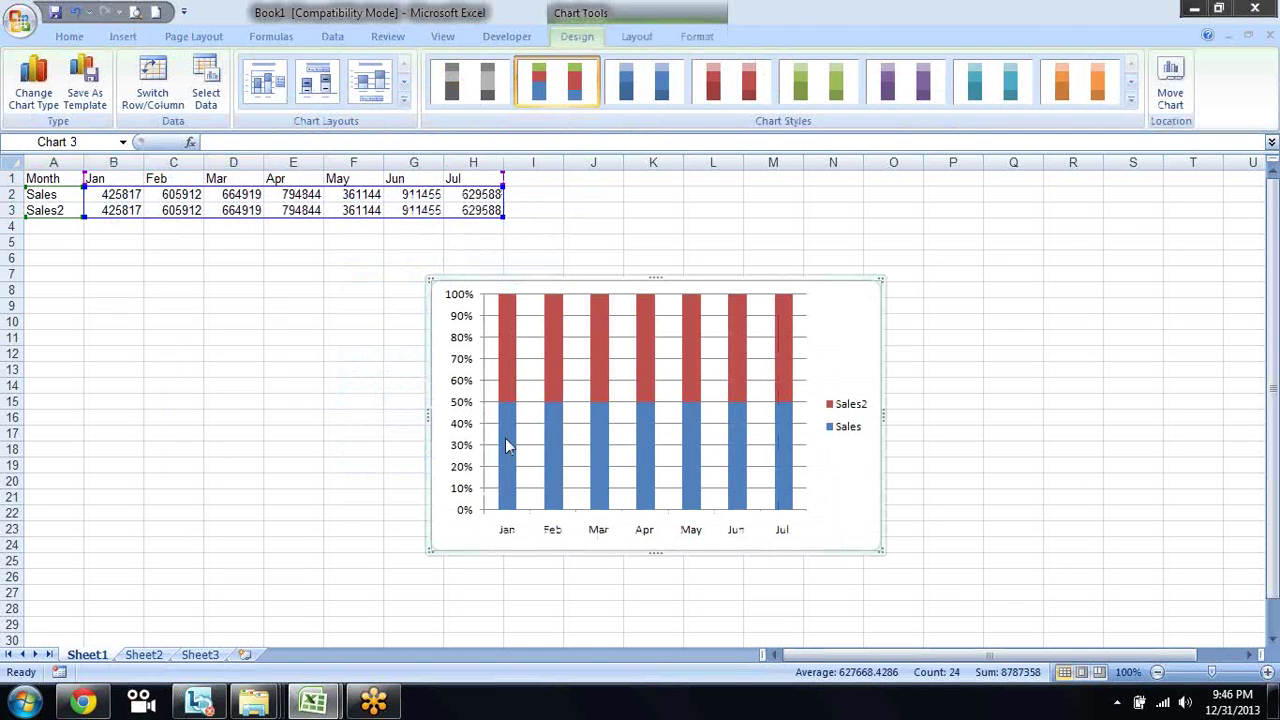
# Step: Select the Sales and Sales2 series in turn in the new chart
pyautogui.click(511, 348)
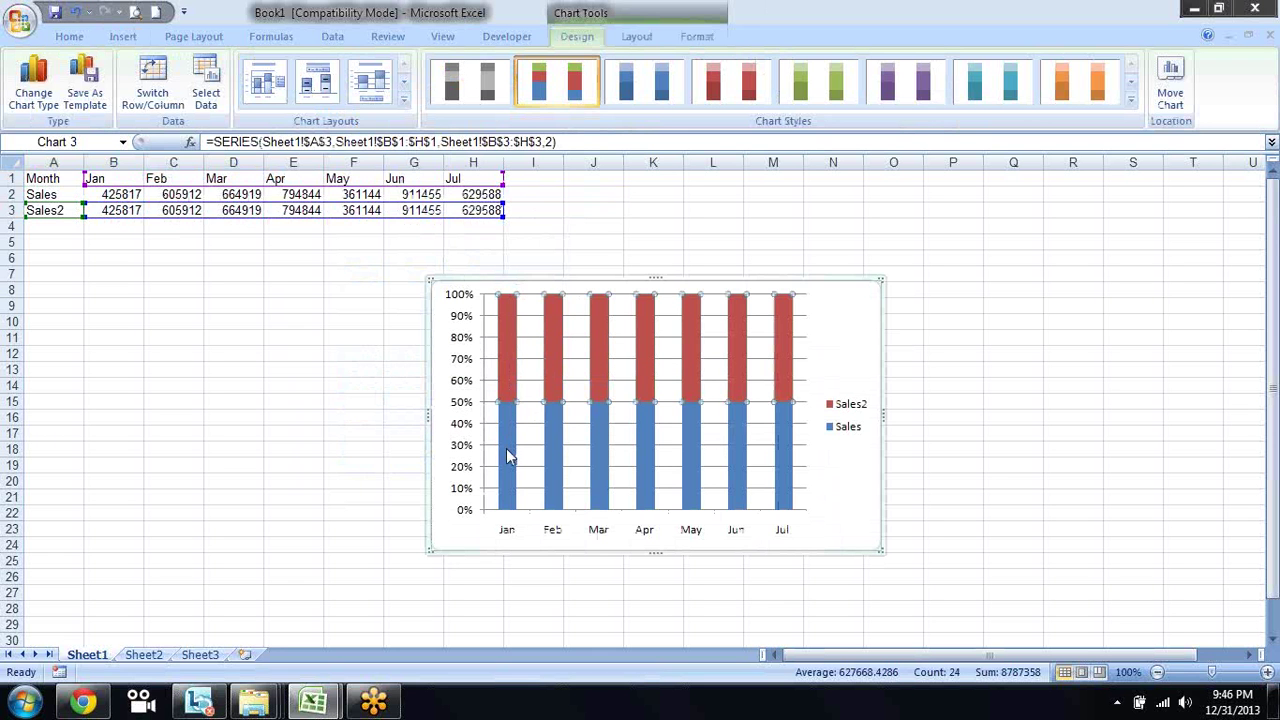
pyautogui.click(508, 450)
pyautogui.click(506, 368)
pyautogui.click(508, 448)
pyautogui.click(508, 362)
pyautogui.click(503, 435)
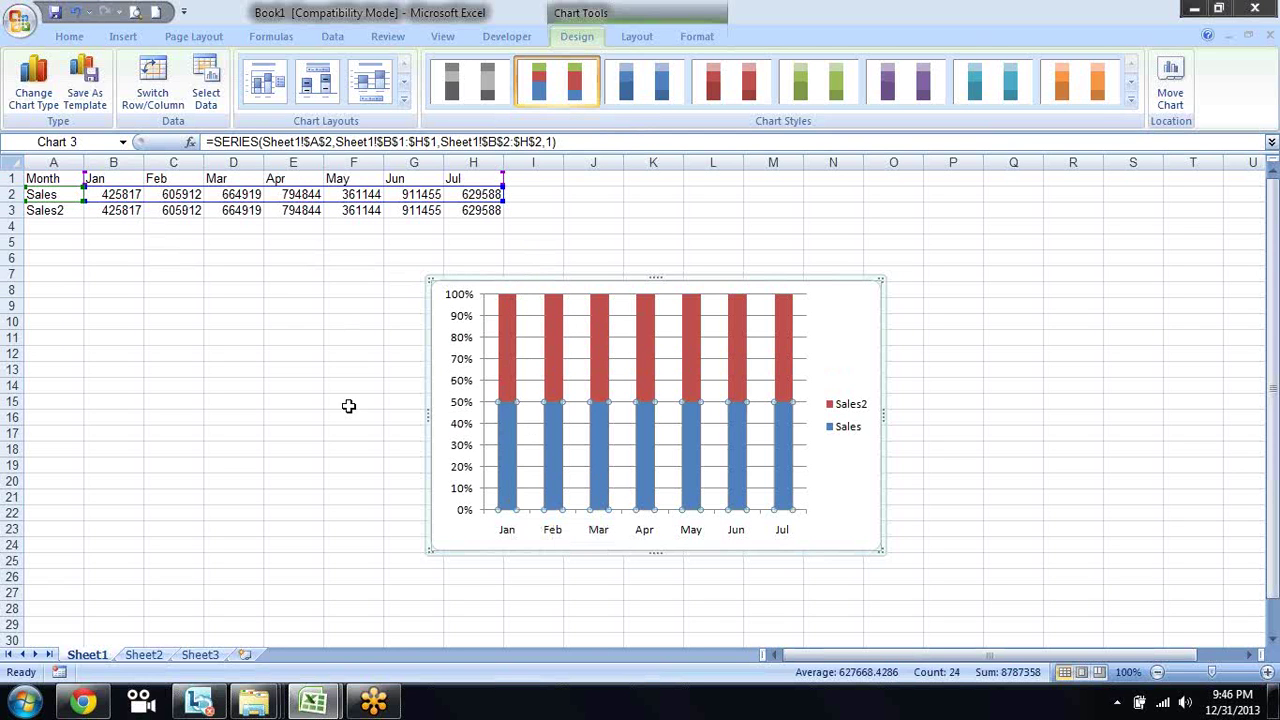
# Step: Replace Sales2's January value in B3 with 200000 after cancelling a trial edit
pyautogui.click(138, 209)
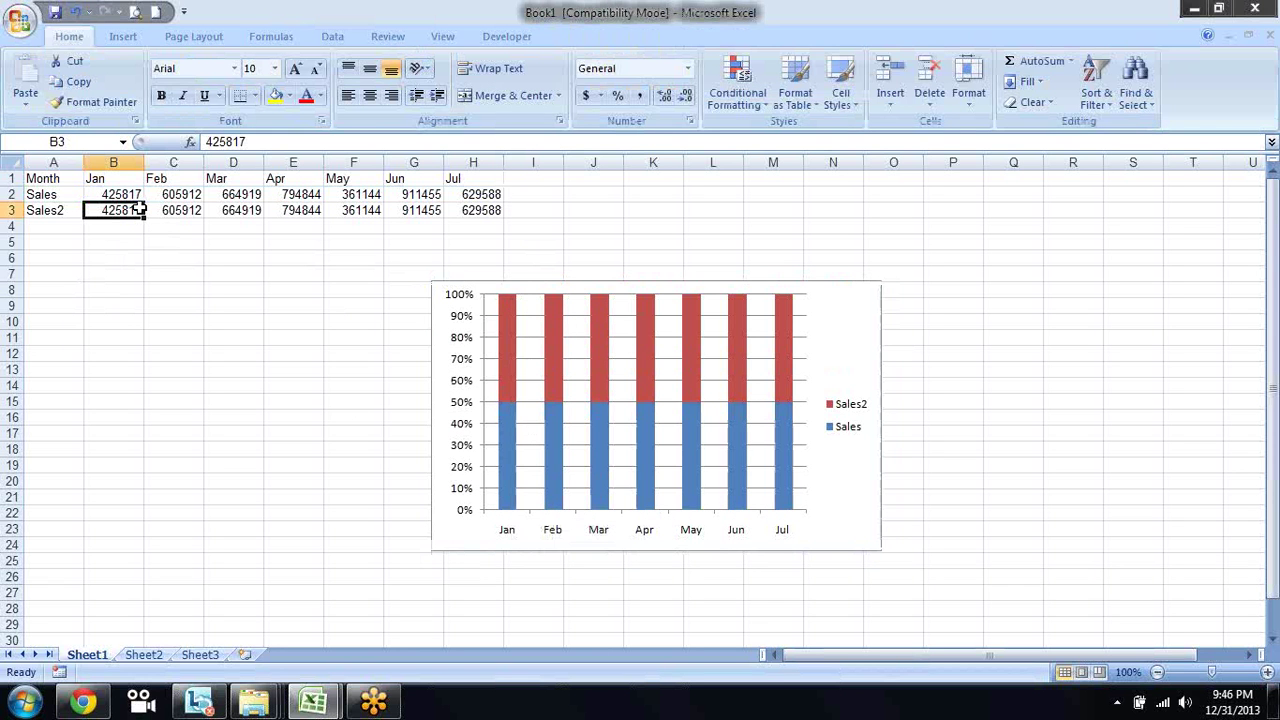
pyautogui.doubleClick(138, 209)
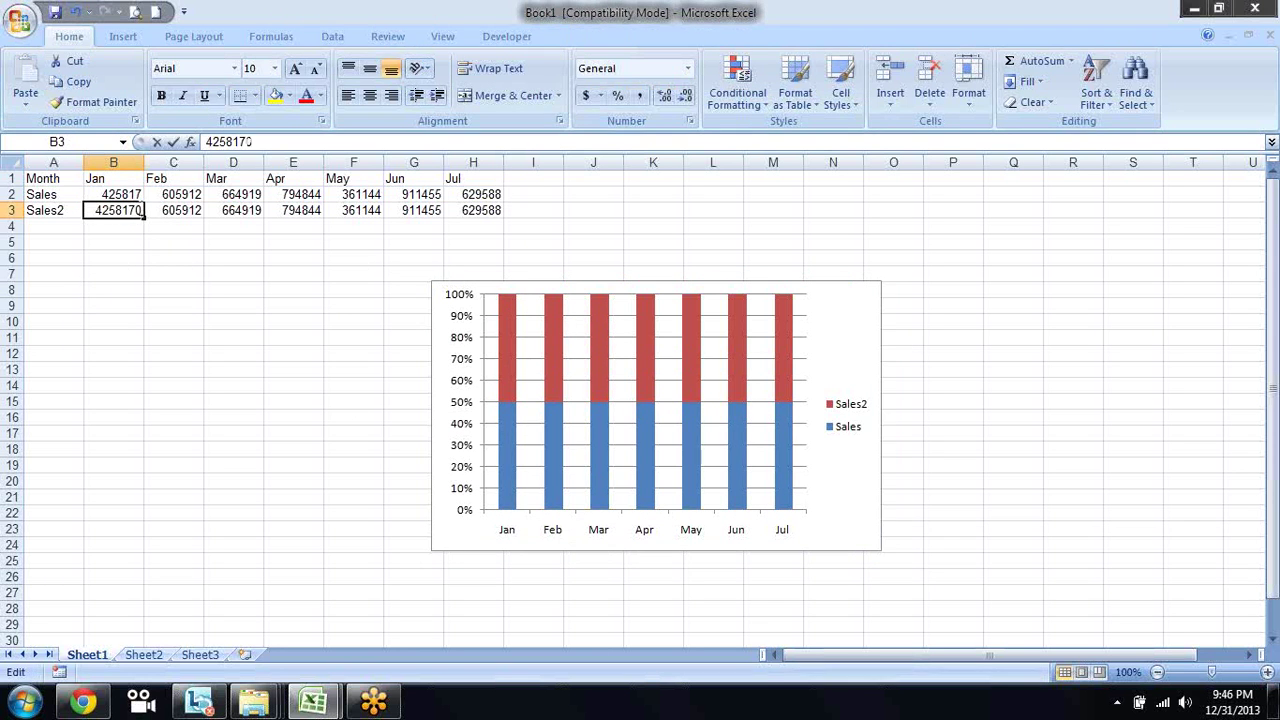
pyautogui.write('000')
pyautogui.press('Escape')
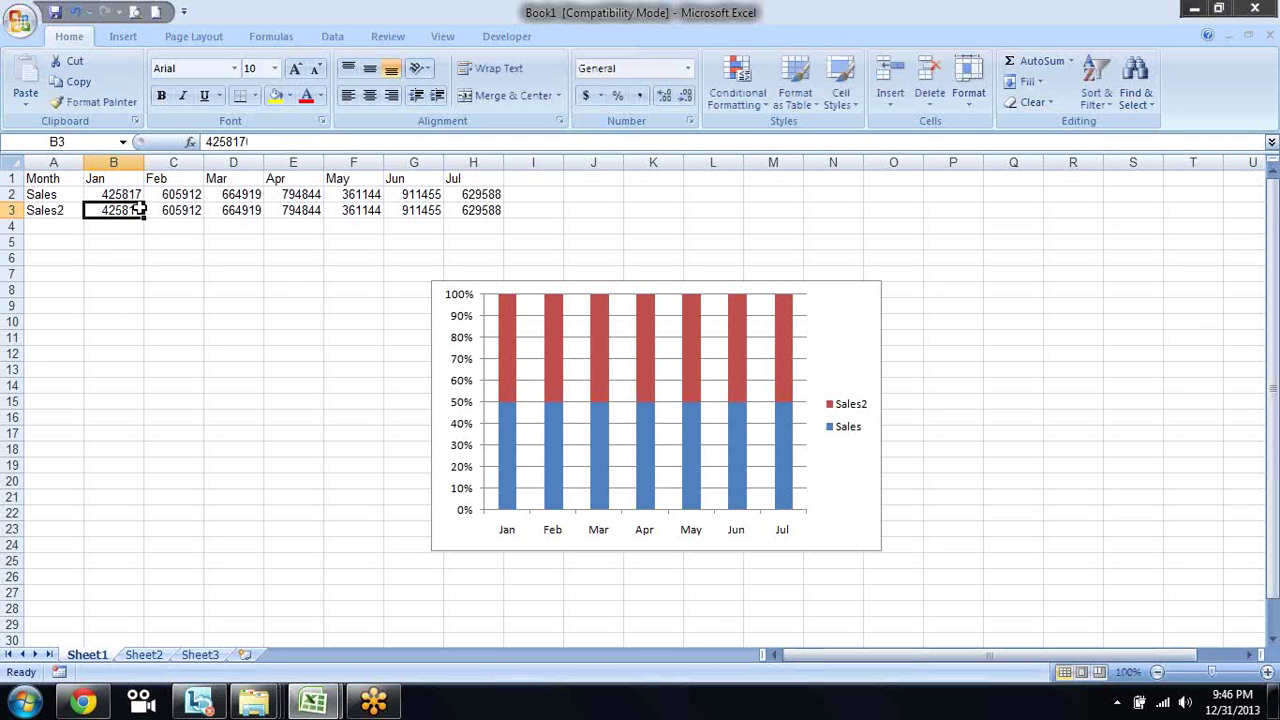
pyautogui.press('Delete')
pyautogui.write('200000')
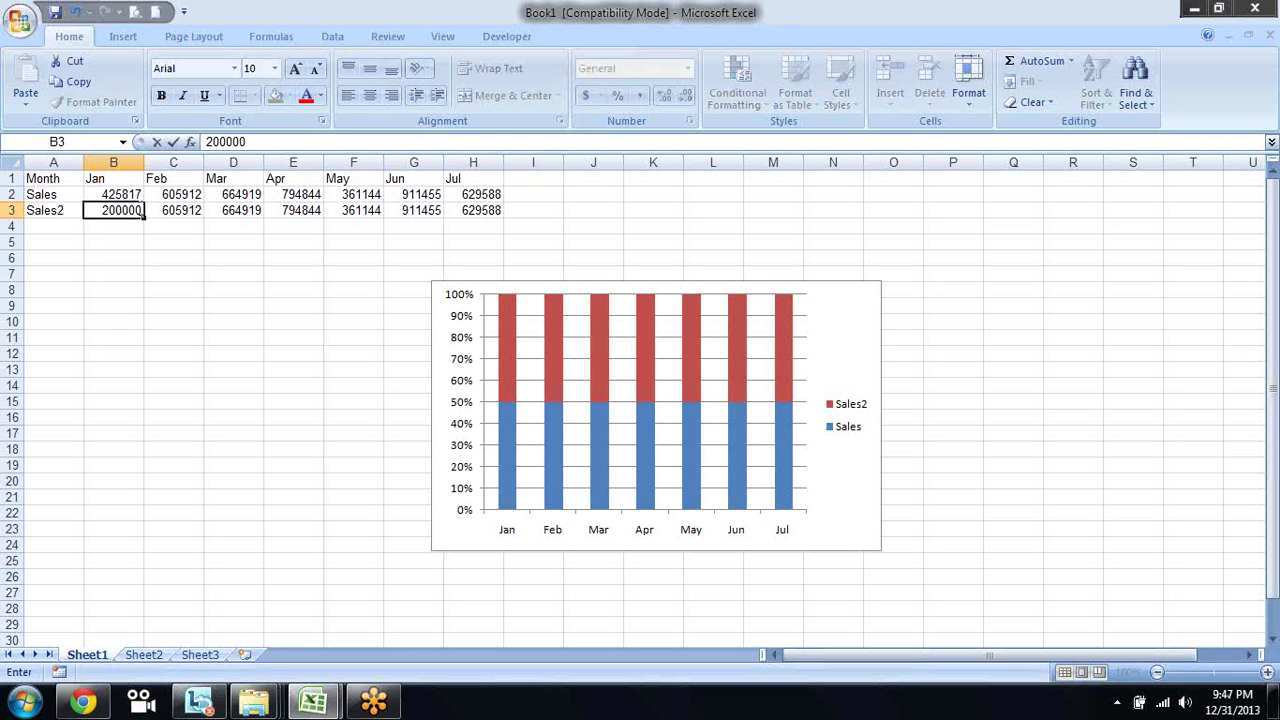
pyautogui.press('Return')
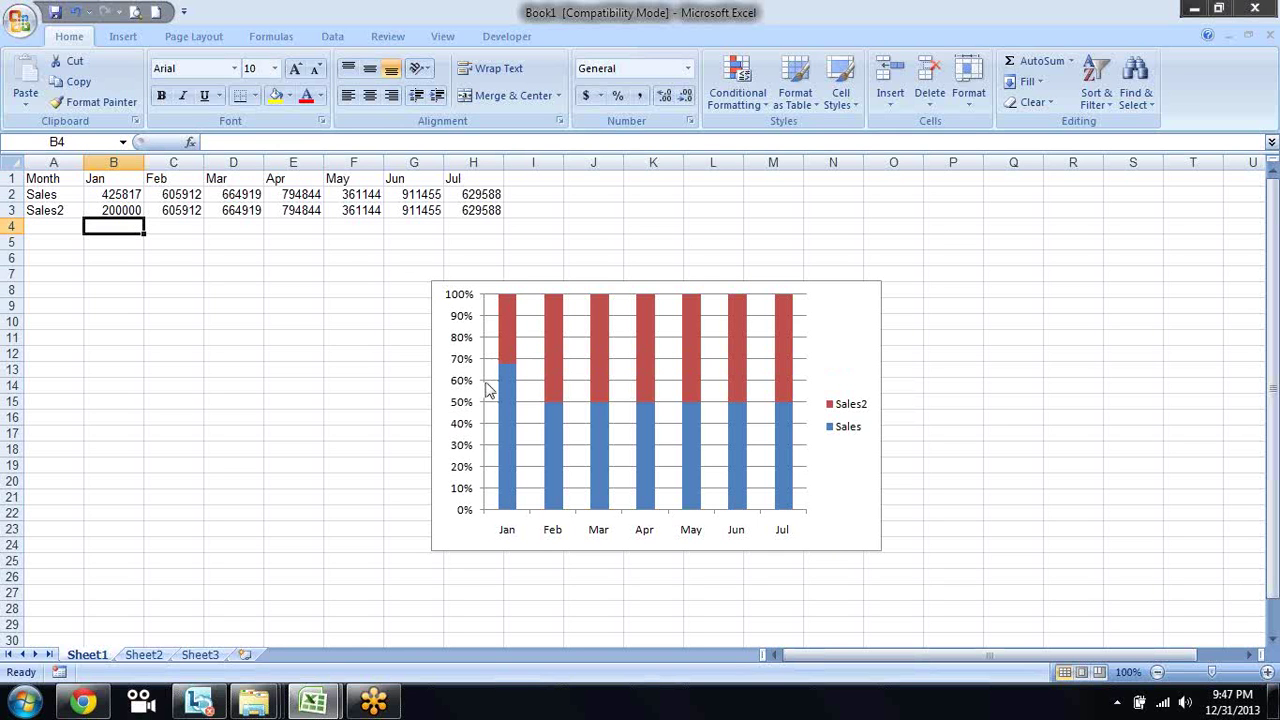
# Step: Look over Sheet2 and Sheet3's SBI line chart, then add blank Sheet4
pyautogui.click(155, 655)
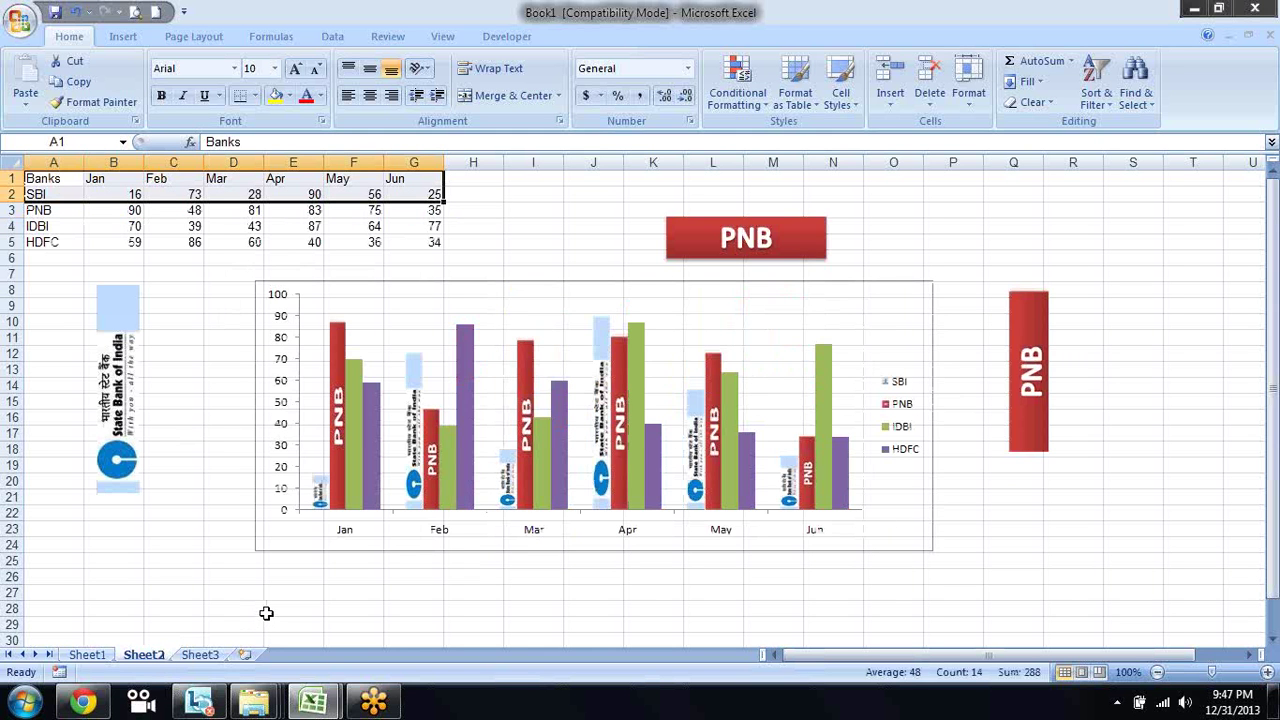
pyautogui.click(205, 656)
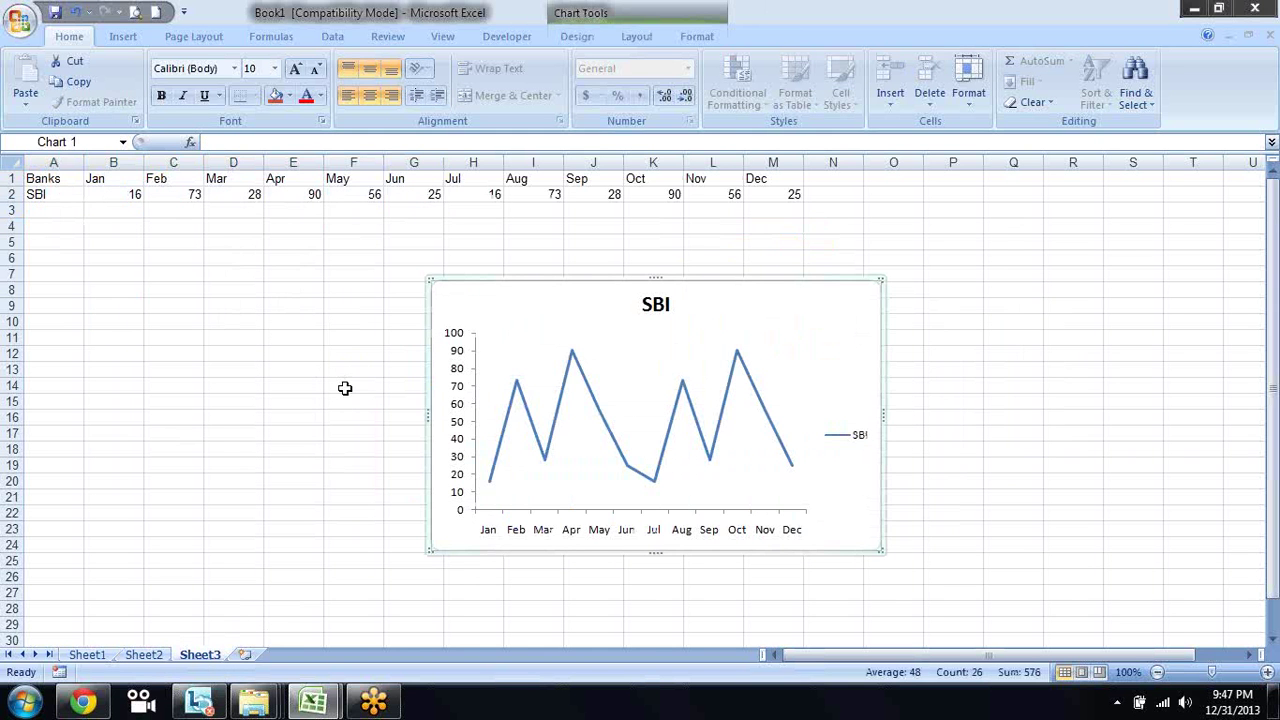
pyautogui.click(465, 284)
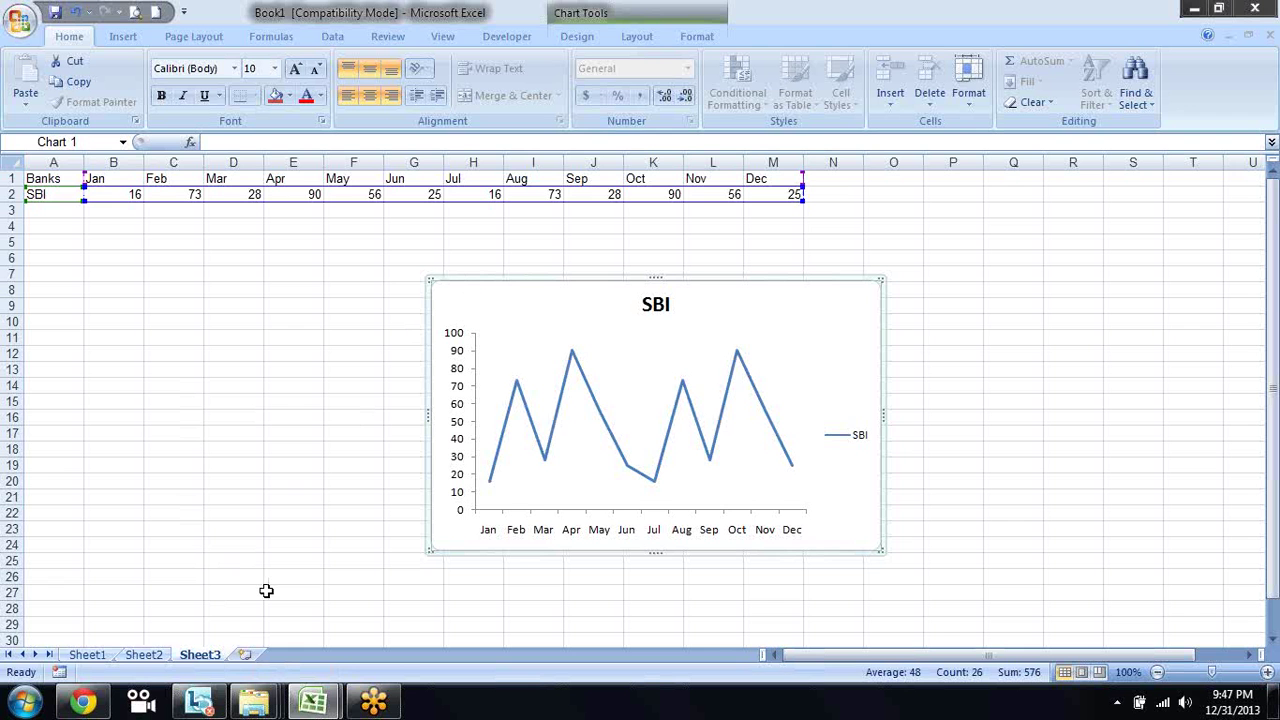
pyautogui.click(143, 654)
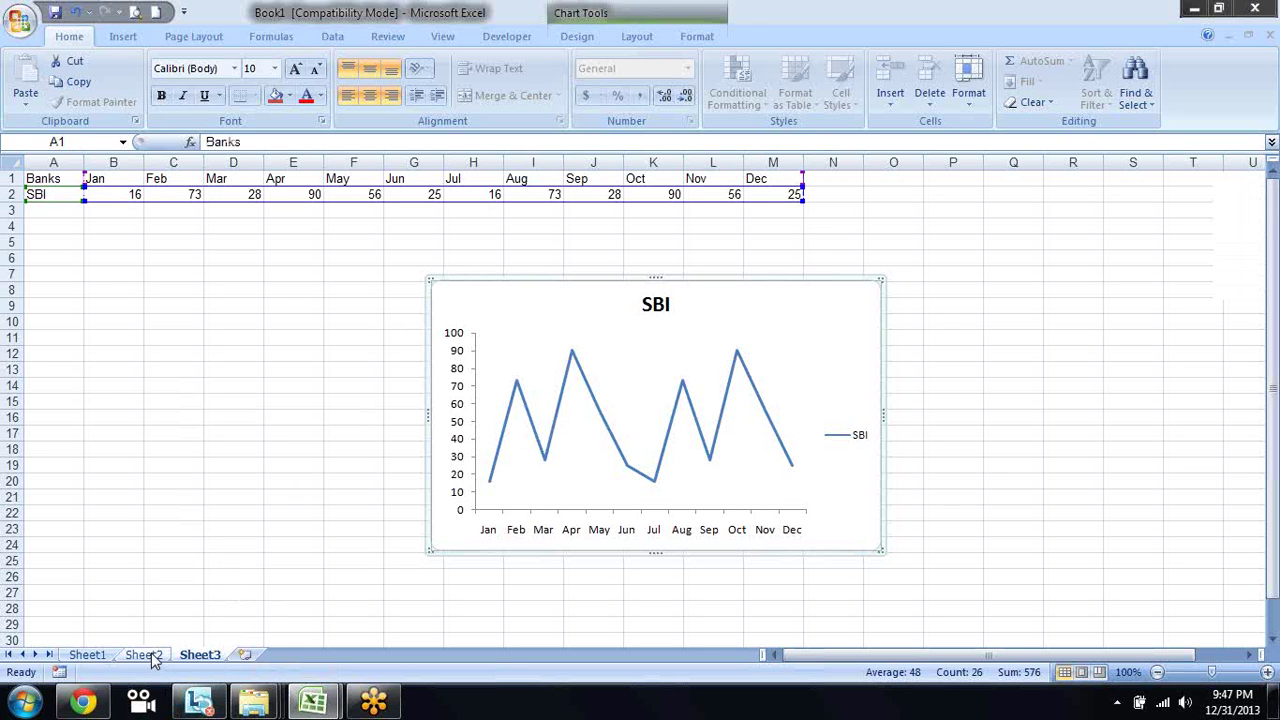
pyautogui.click(248, 654)
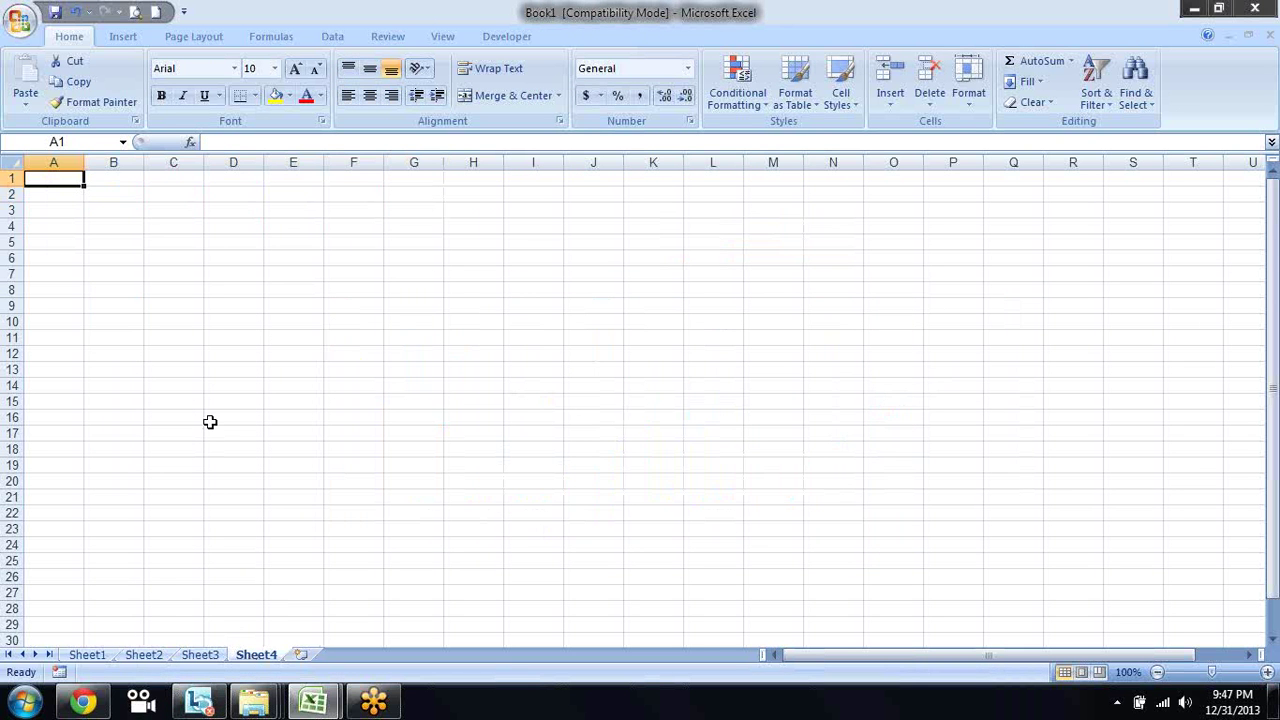
# Step: Type a Sales heading in A1 and categories A–G down column A
pyautogui.write('SBI')
pyautogui.press('BackSpace')
pyautogui.press('BackSpace')
pyautogui.press('BackSpace')
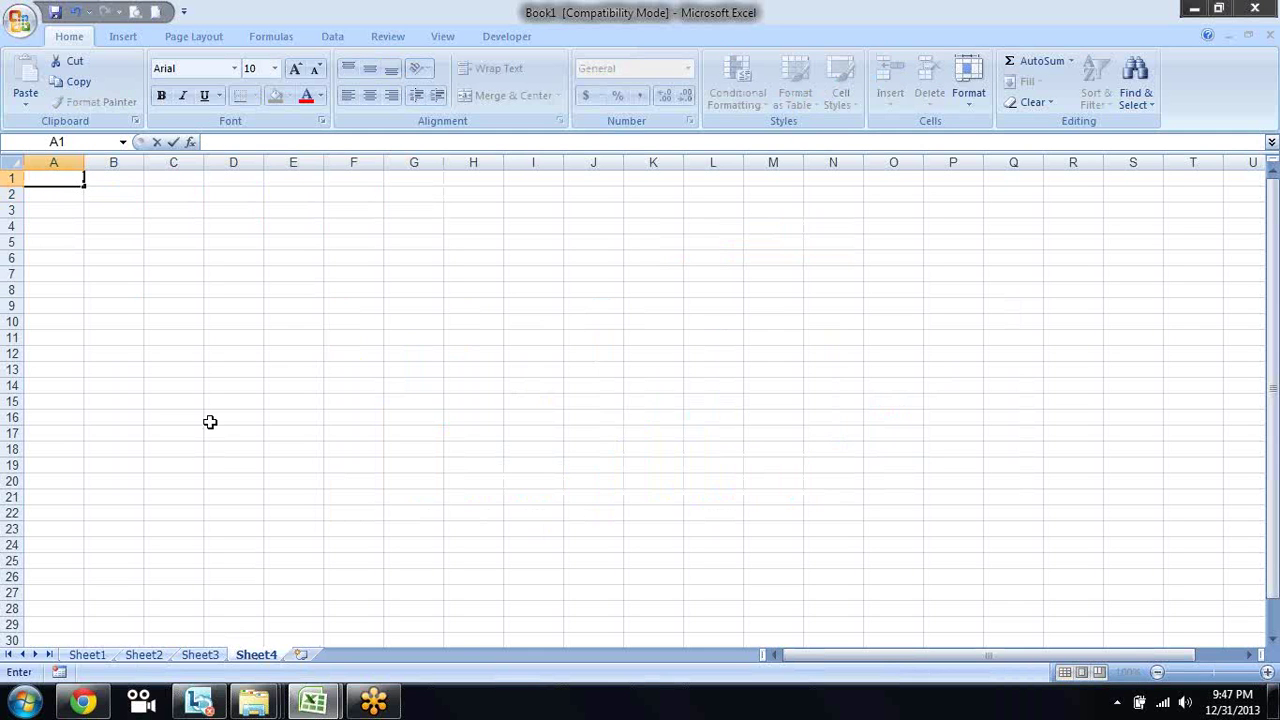
pyautogui.write('Sales')
pyautogui.press('Return')
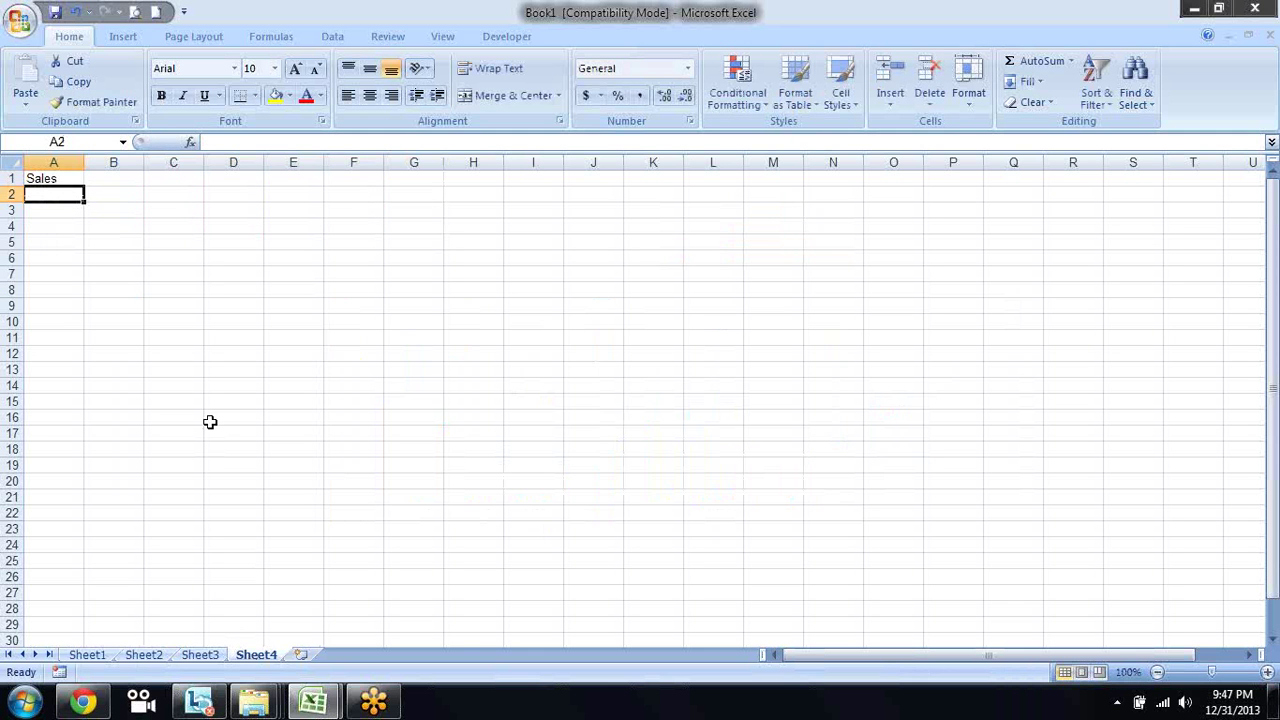
pyautogui.press('capslock')
pyautogui.write('A')
pyautogui.press('Return')
pyautogui.write('B')
pyautogui.press('Return')
pyautogui.write('C')
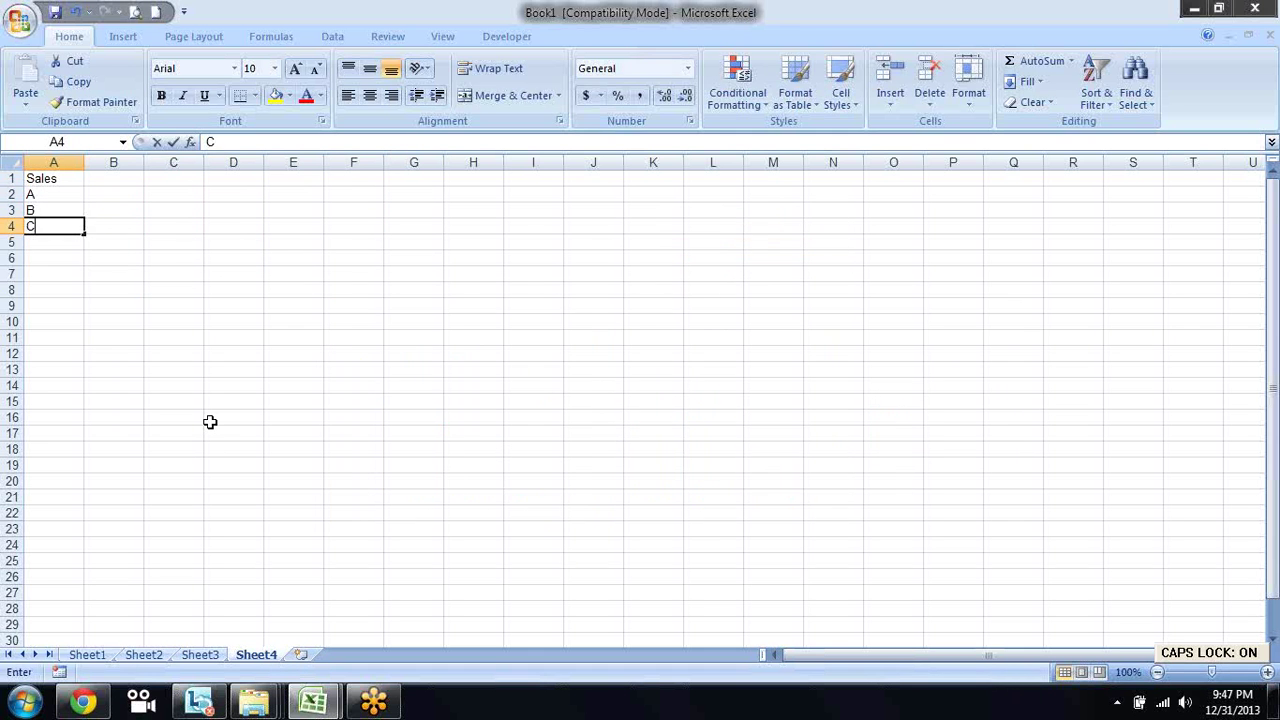
pyautogui.press('Return')
pyautogui.write('D')
pyautogui.press('Return')
pyautogui.write('E')
pyautogui.press('Tab')
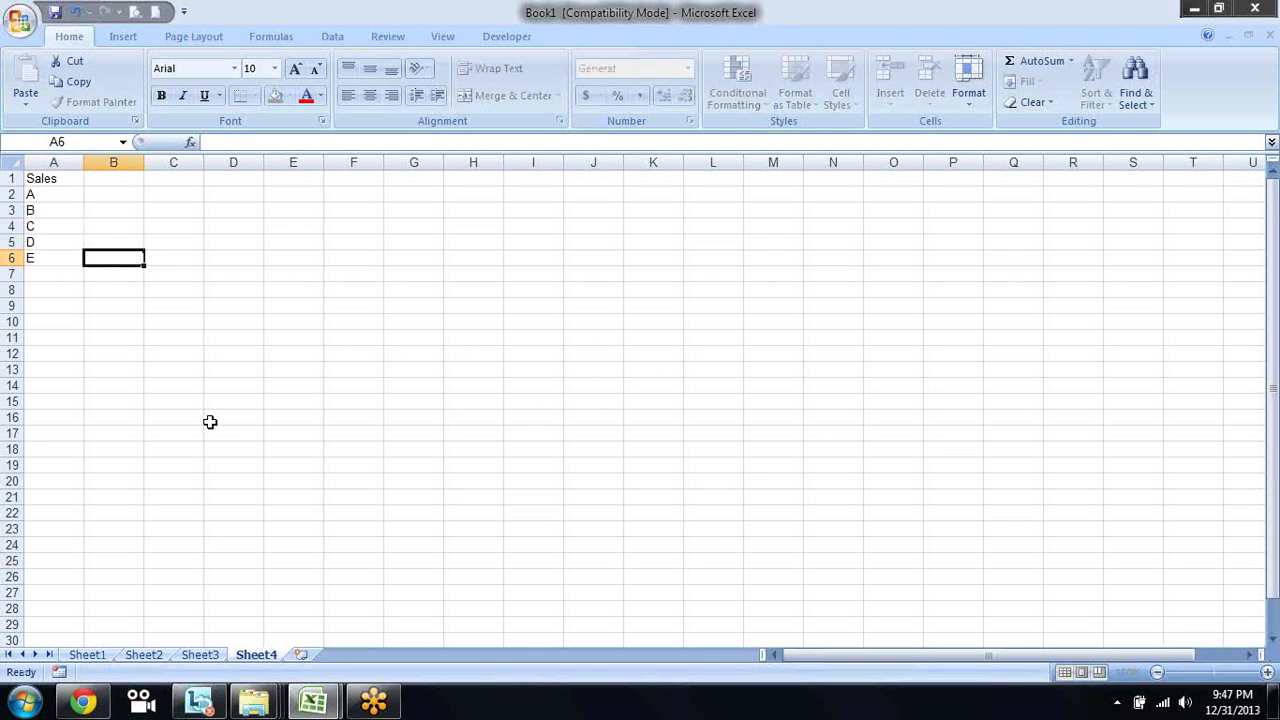
pyautogui.press('Up')
pyautogui.press('Up')
pyautogui.press('Down')
pyautogui.press('Down')
pyautogui.press('Down')
pyautogui.press('Left')
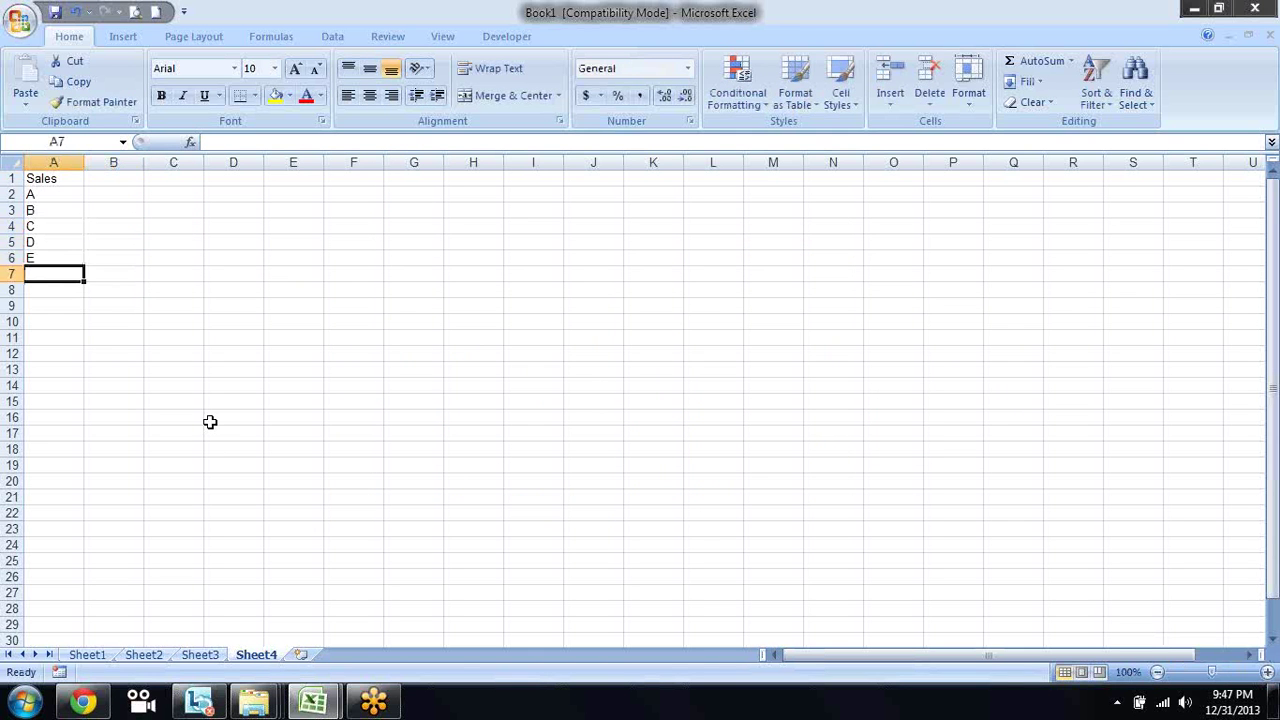
pyautogui.write('F')
pyautogui.press('Return')
pyautogui.write('G')
pyautogui.press('Tab')
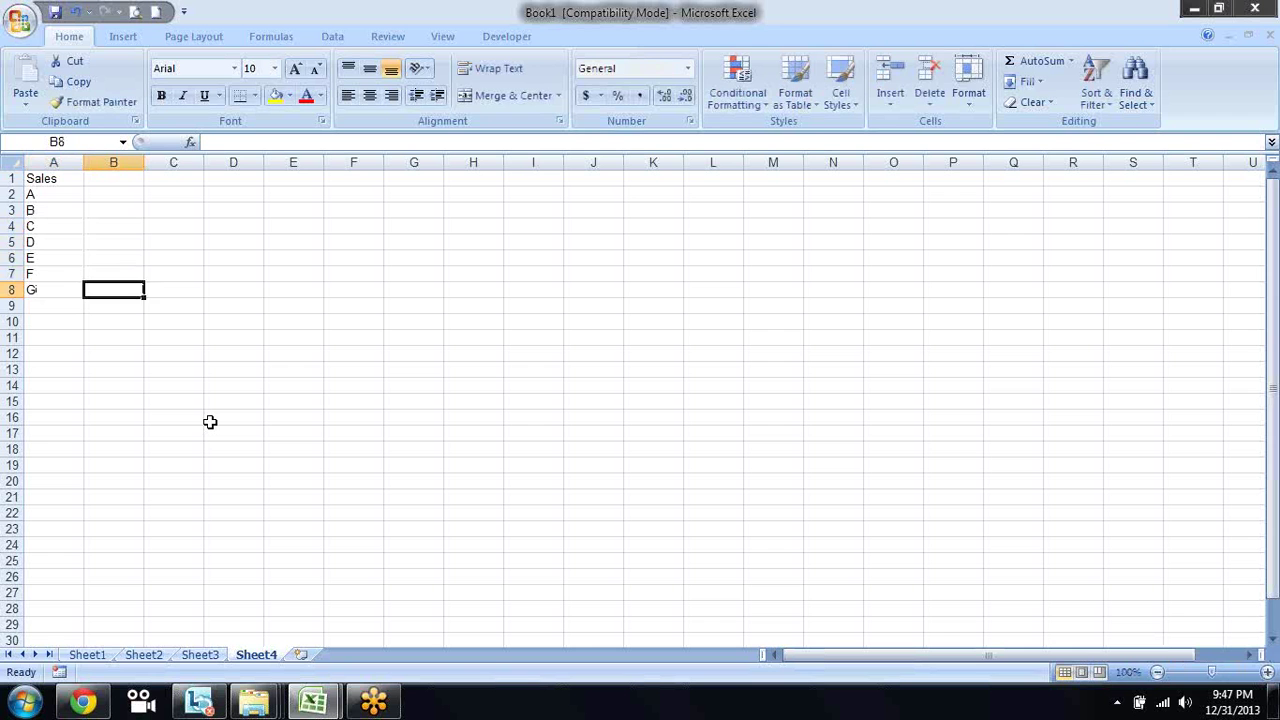
# Step: Move the Sales heading to B1 and enter Cat in A1
pyautogui.press('Up')
pyautogui.press('Up')
pyautogui.press('Up')
pyautogui.press('Up')
pyautogui.press('Up')
pyautogui.press('Up')
pyautogui.press('Up')
pyautogui.press('Left')
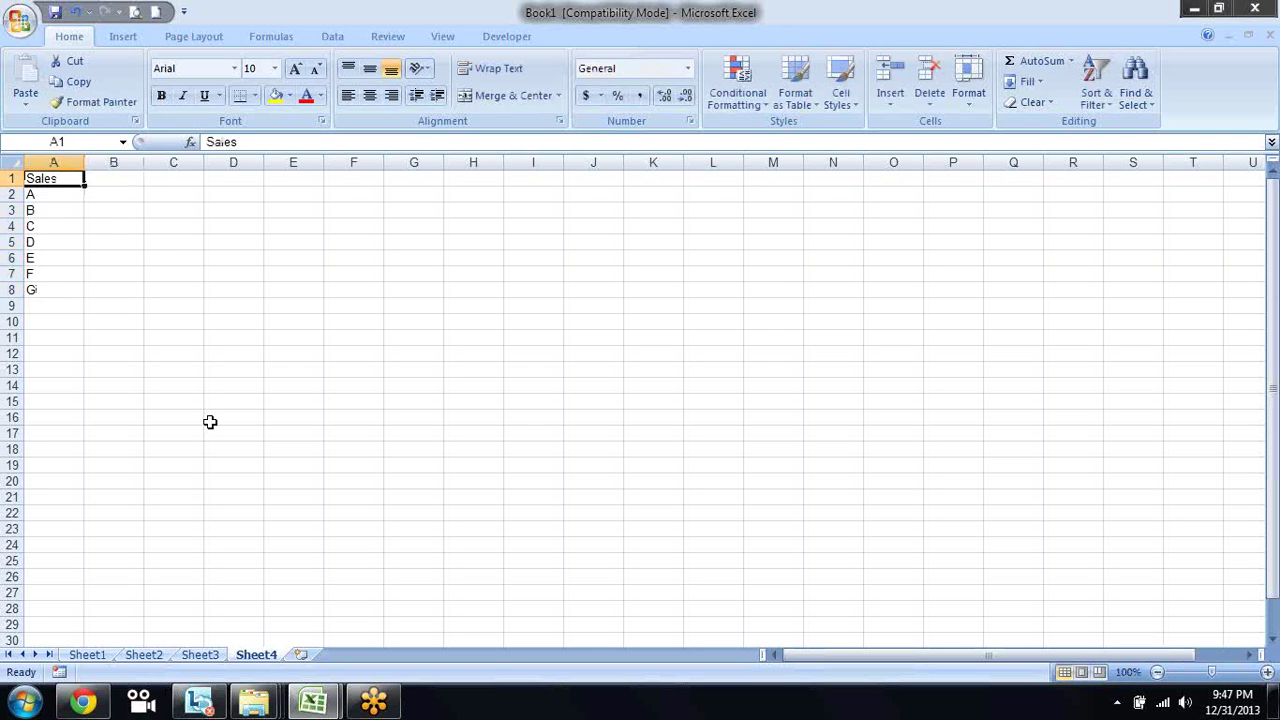
pyautogui.hotkey('ctrl', 'x')
pyautogui.press('Right')
pyautogui.hotkey('ctrl', 'v')
pyautogui.press('Left')
pyautogui.write('cAT')
# Step: Fill B2:B8 with =RANDBETWEEN(10,90)
pyautogui.press('Down')
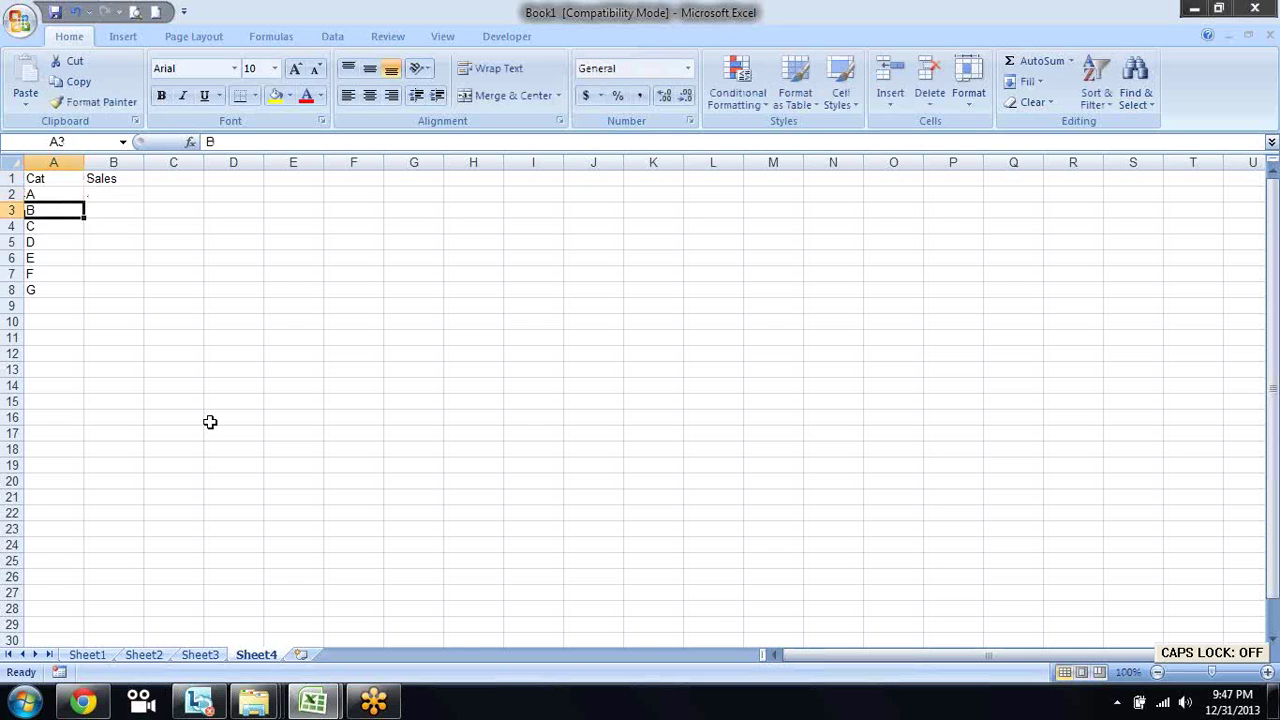
pyautogui.press('Right')
pyautogui.press('Up')
pyautogui.hotkey('shift', 'Down')
pyautogui.hotkey('shift', 'Down')
pyautogui.hotkey('shift', 'Down')
pyautogui.hotkey('shift', 'Down')
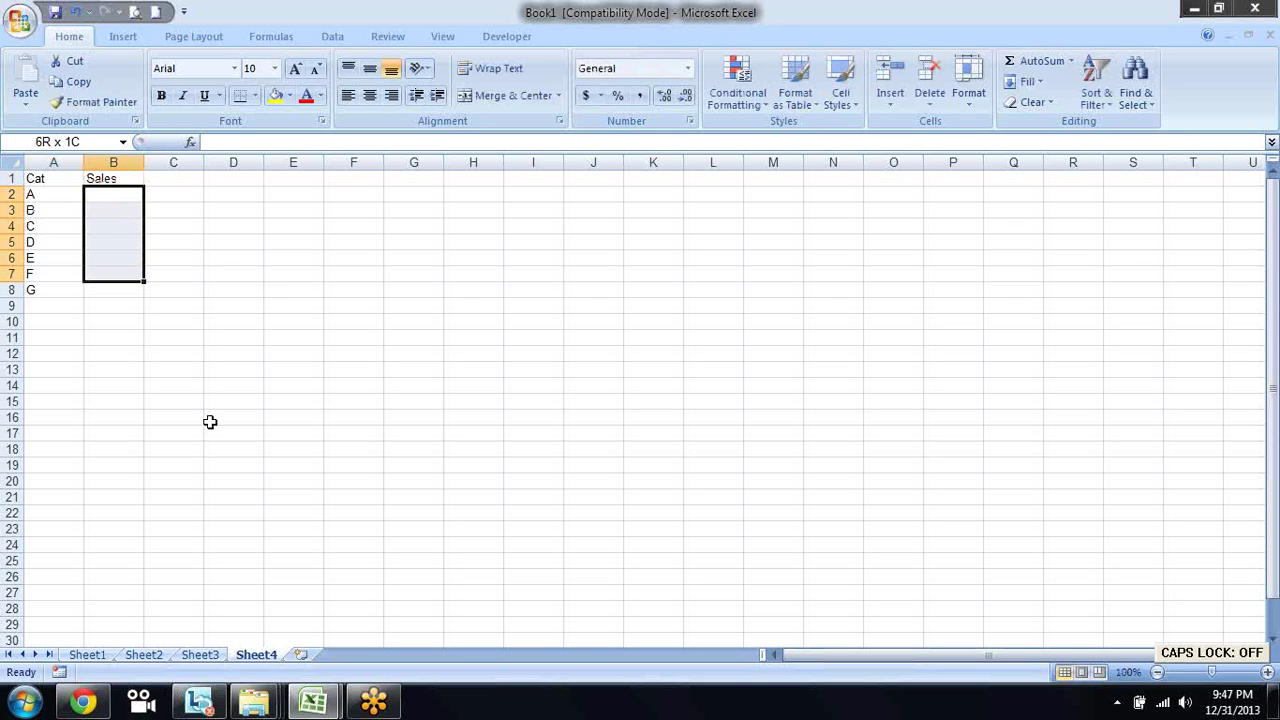
pyautogui.hotkey('shift', 'Down')
pyautogui.write('=r')
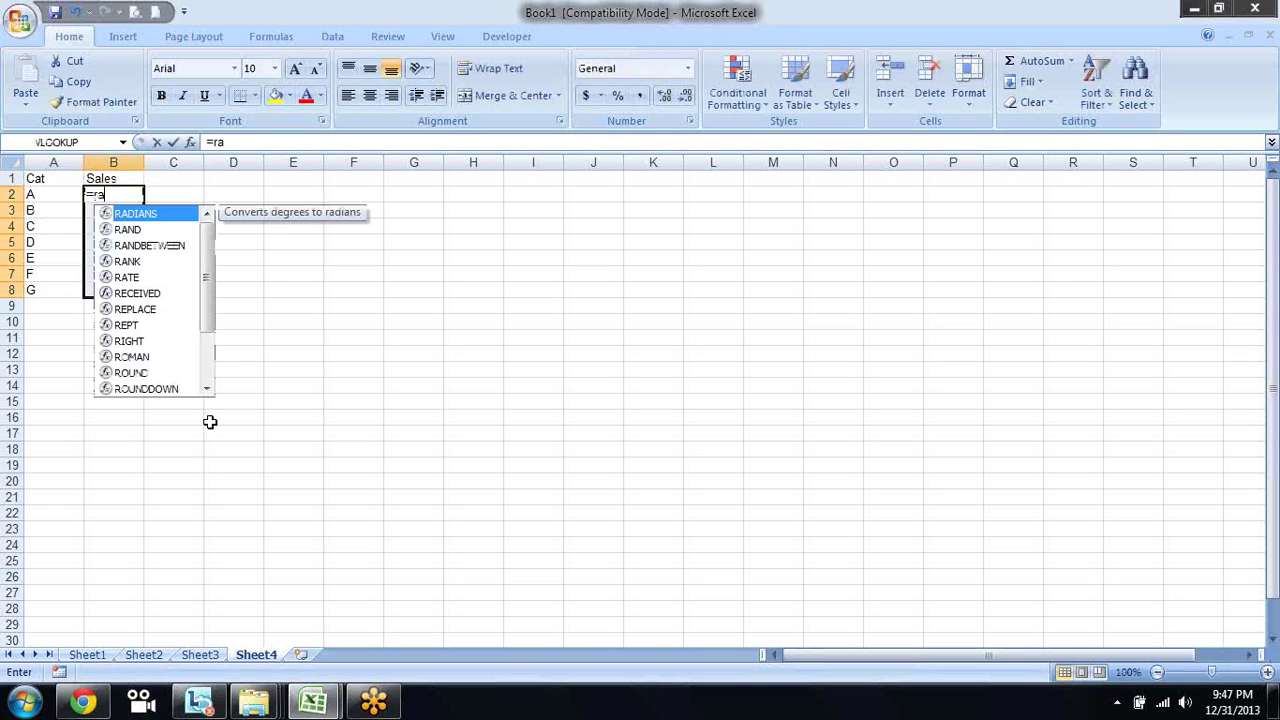
pyautogui.write('a')
pyautogui.press('Down')
pyautogui.press('Down')
pyautogui.press('Tab')
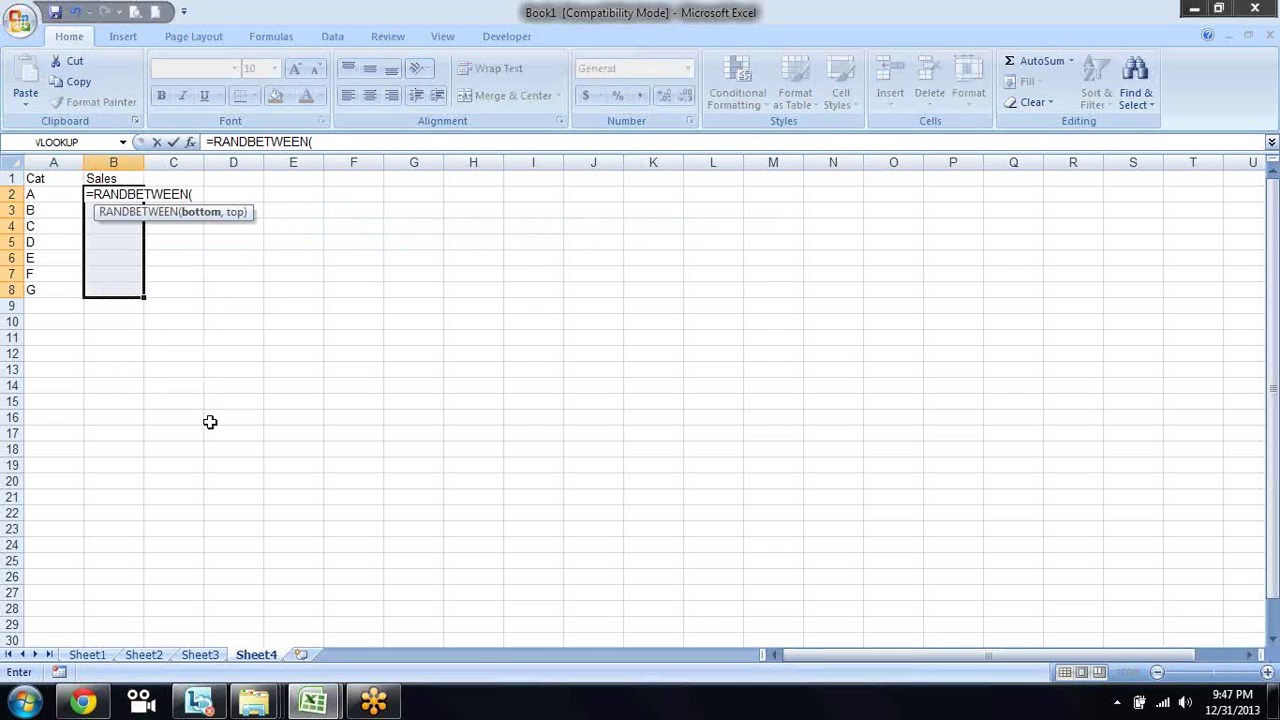
pyautogui.write('10,90')
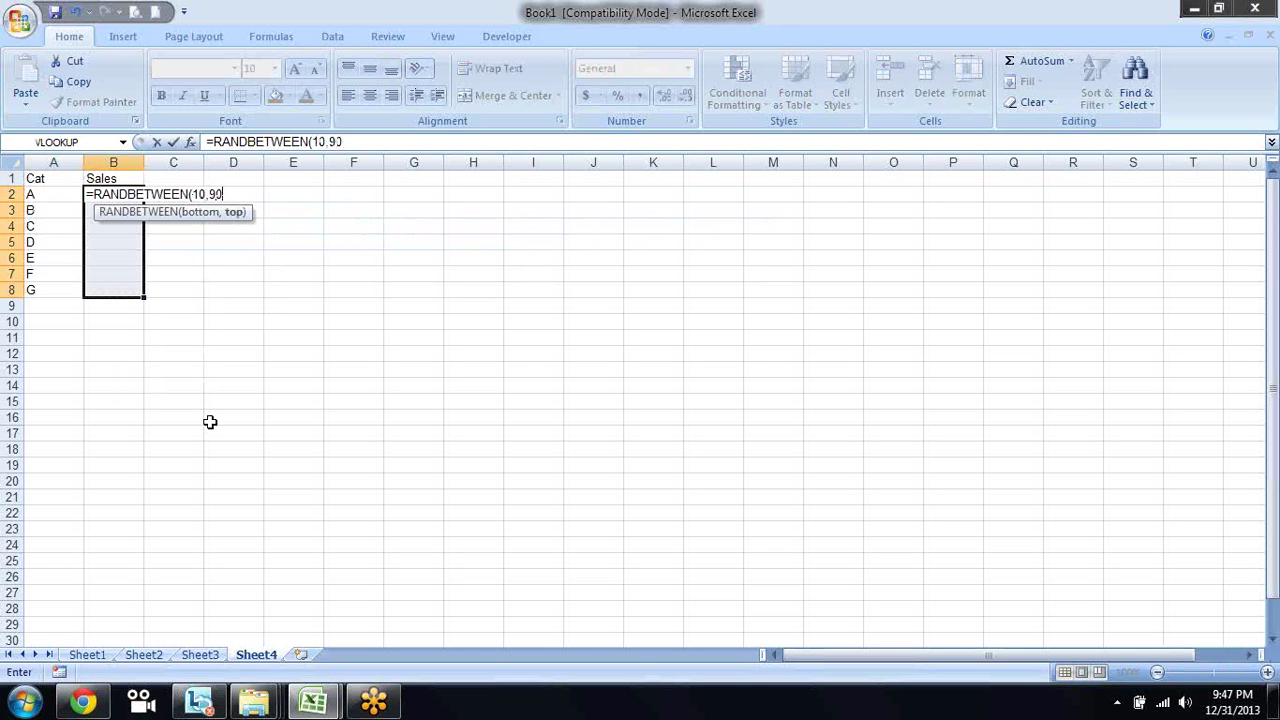
pyautogui.write(')')
pyautogui.hotkey('ctrl', 'Return')
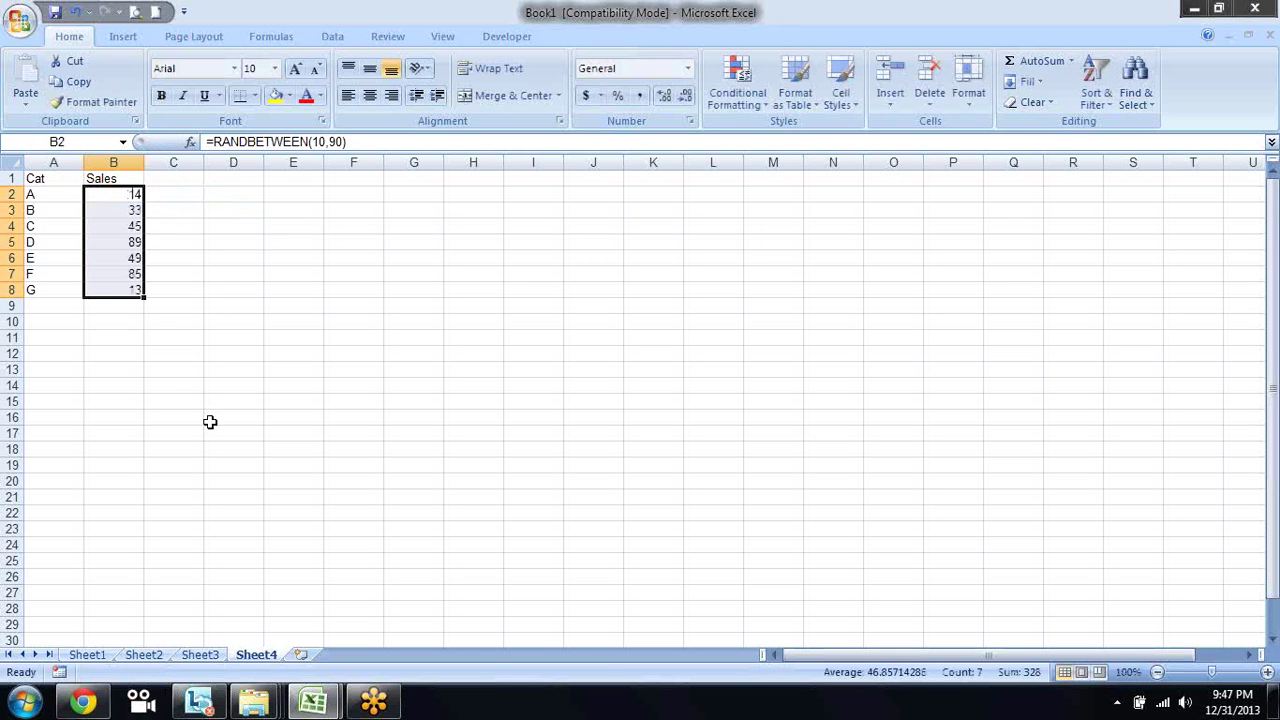
# Step: Paste the random Sales numbers back as fixed values, then select table A1:B8
pyautogui.hotkey('ctrl', 'c')
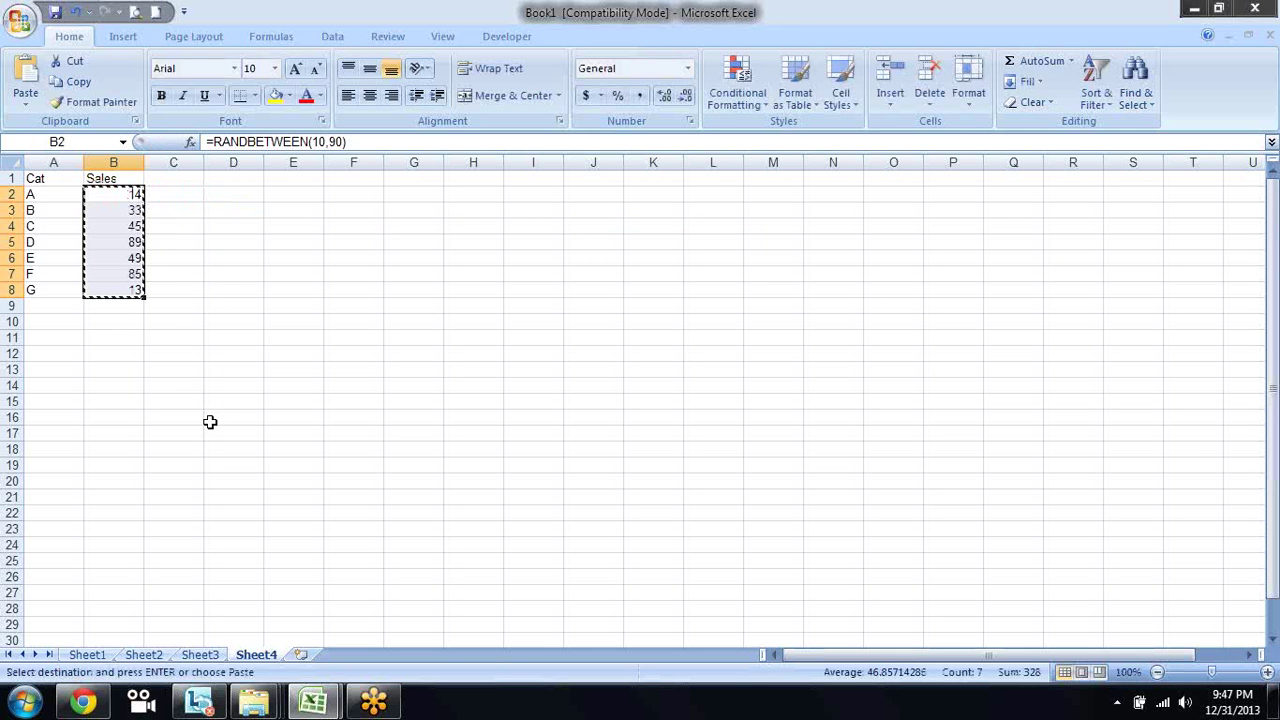
pyautogui.hotkey('alt', 'e')
pyautogui.press('s')
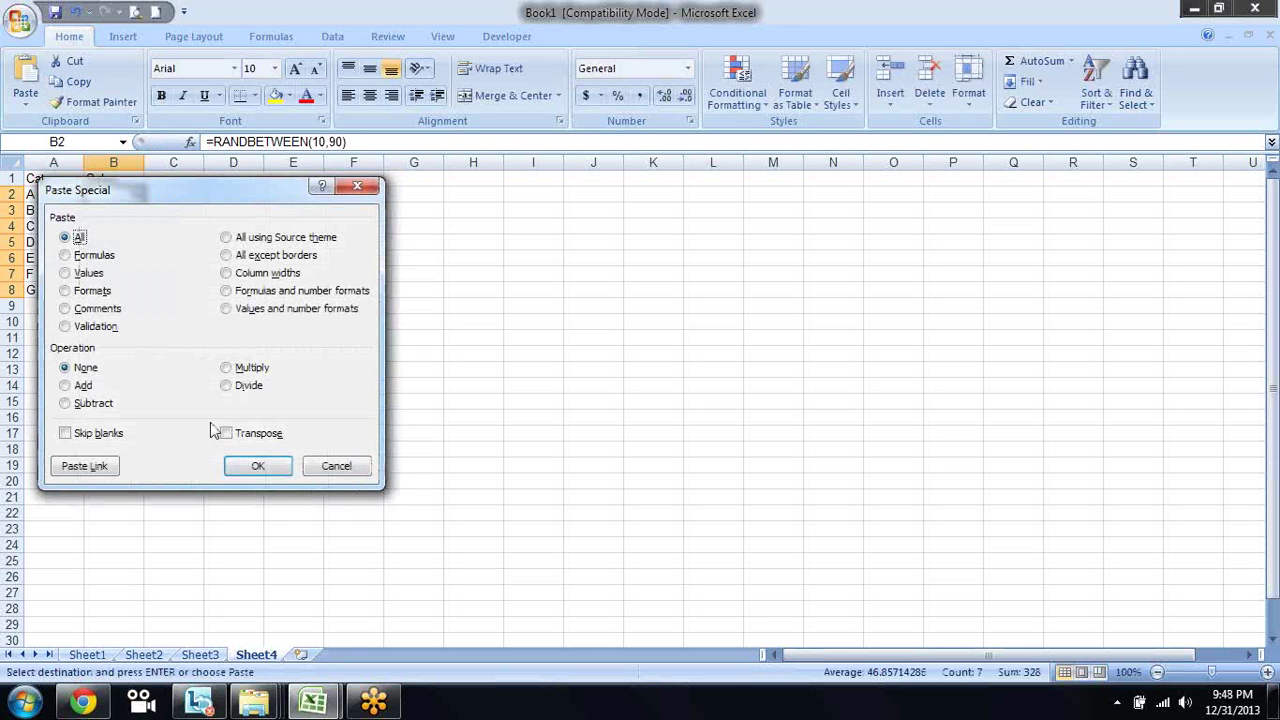
pyautogui.click(102, 276)
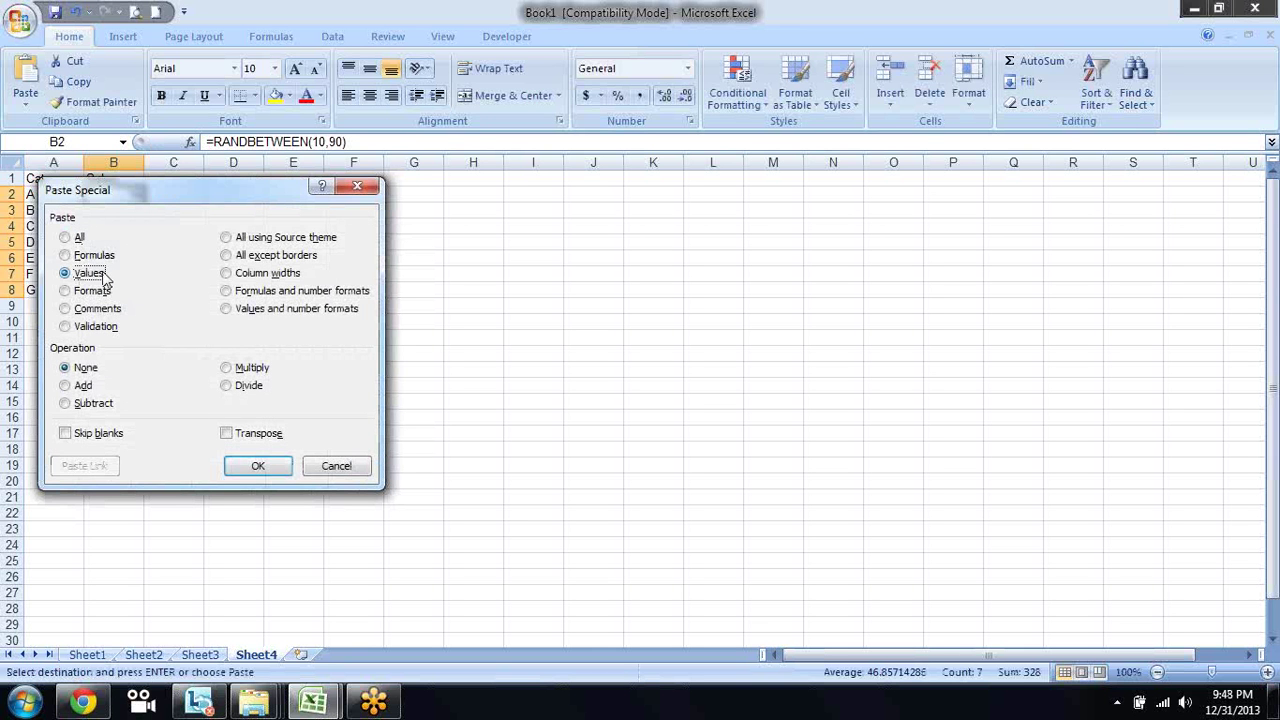
pyautogui.press('Return')
pyautogui.press('Escape')
pyautogui.press('Up')
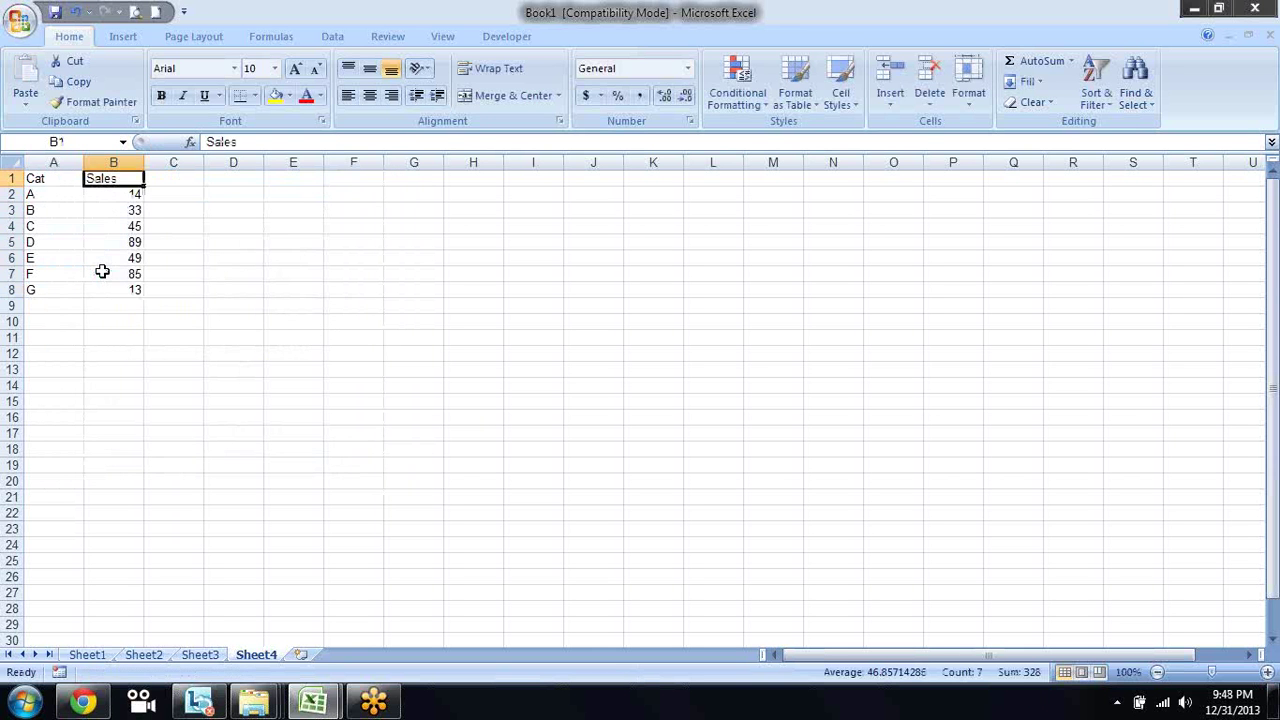
pyautogui.press('Left')
pyautogui.hotkey('shift', 'Right')
pyautogui.hotkey('ctrl', 'shift', 'Down')
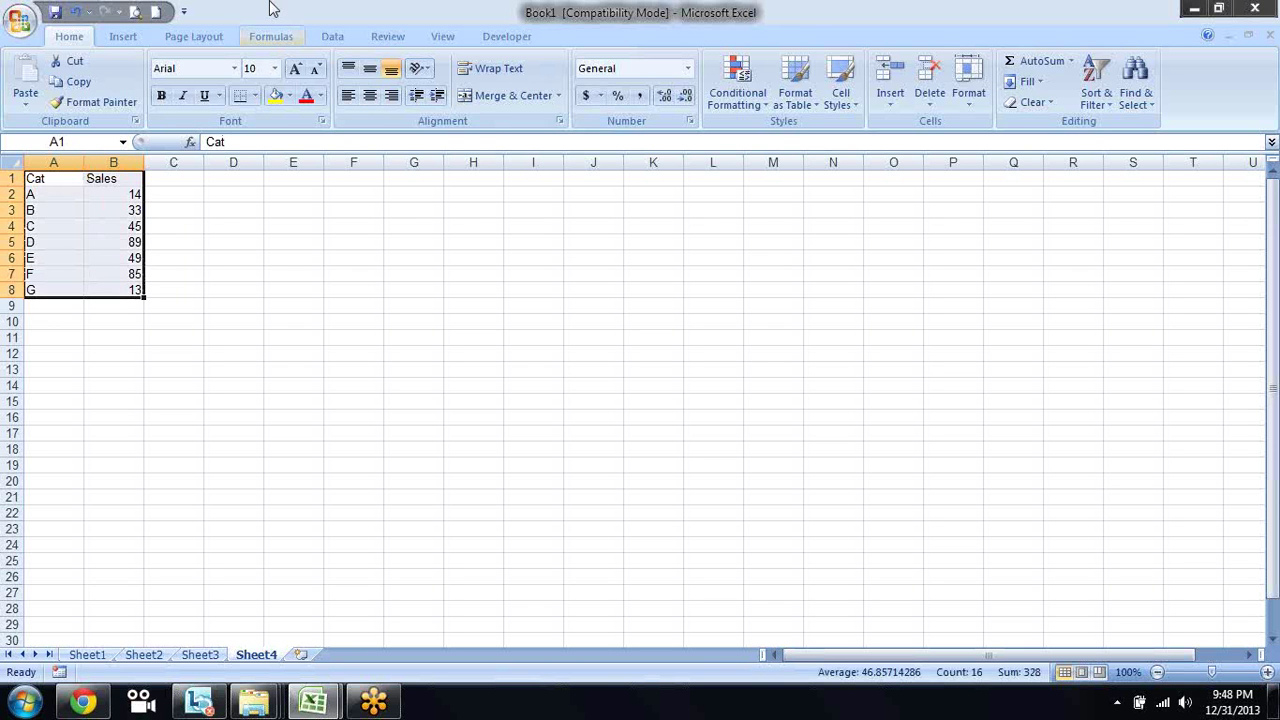
# Step: Insert a flat 2-D pie chart of the Cat/Sales data from the Pie menu
pyautogui.click(330, 36)
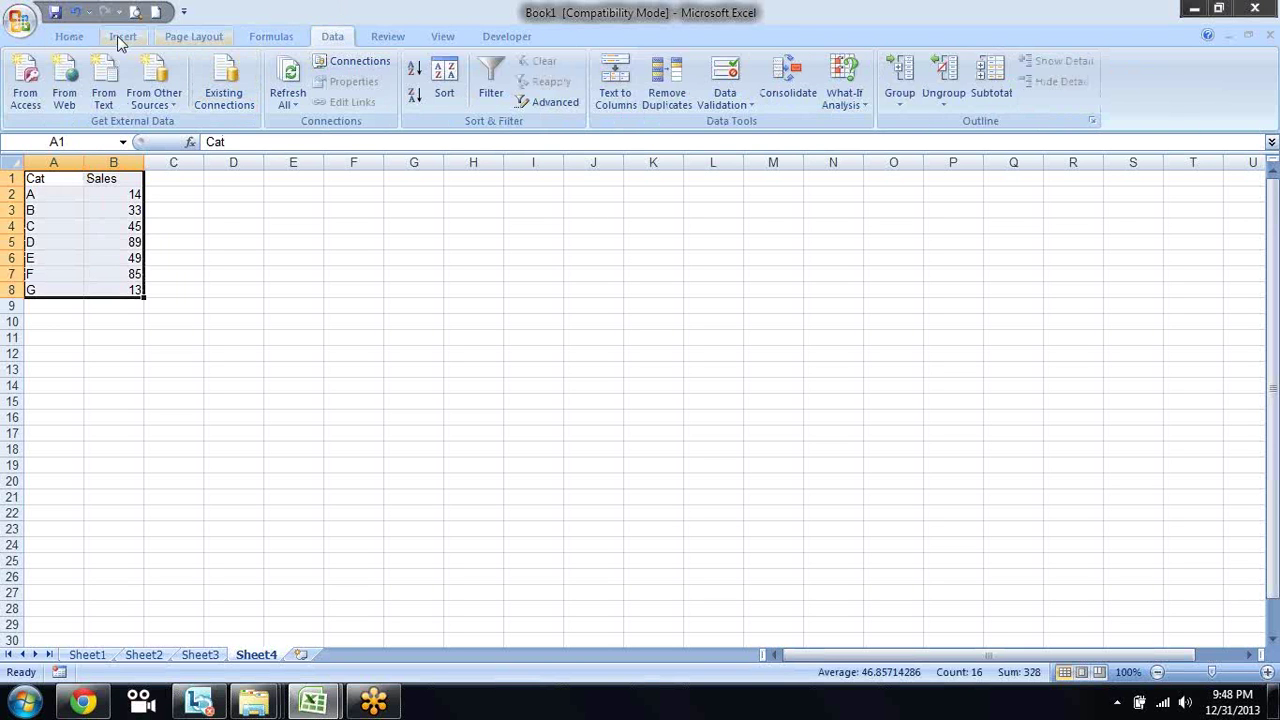
pyautogui.click(86, 40)
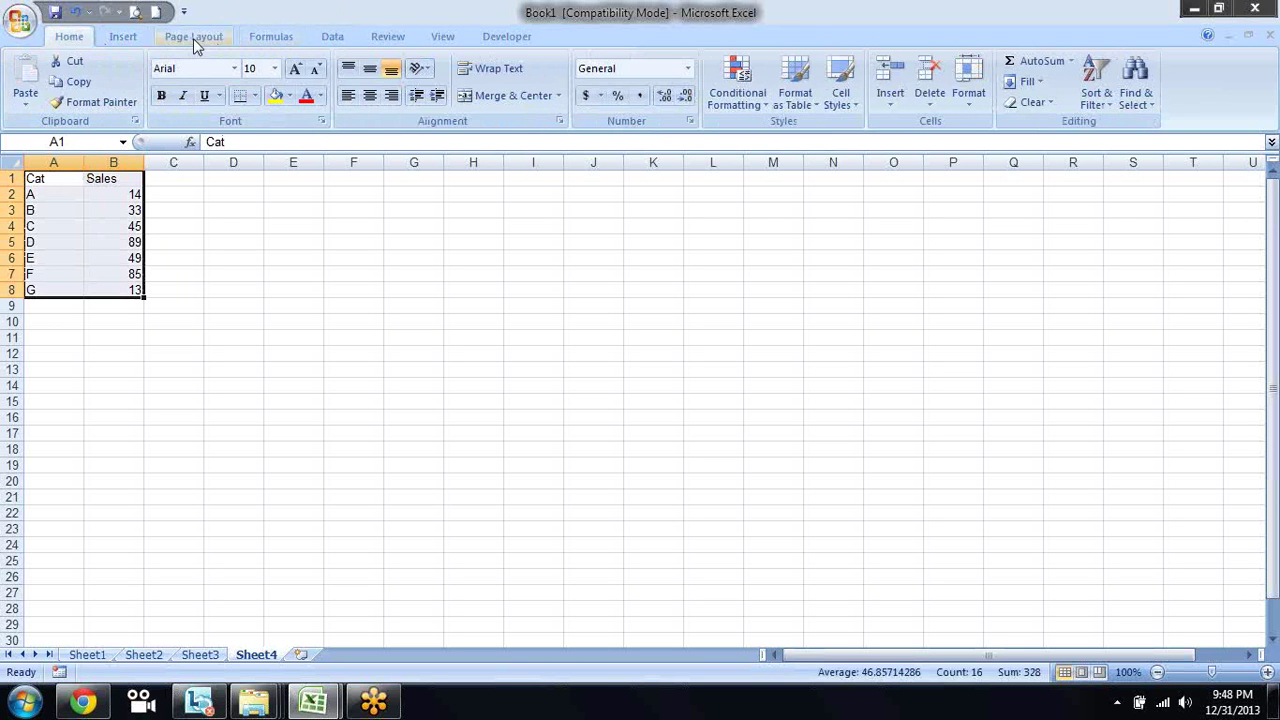
pyautogui.click(135, 38)
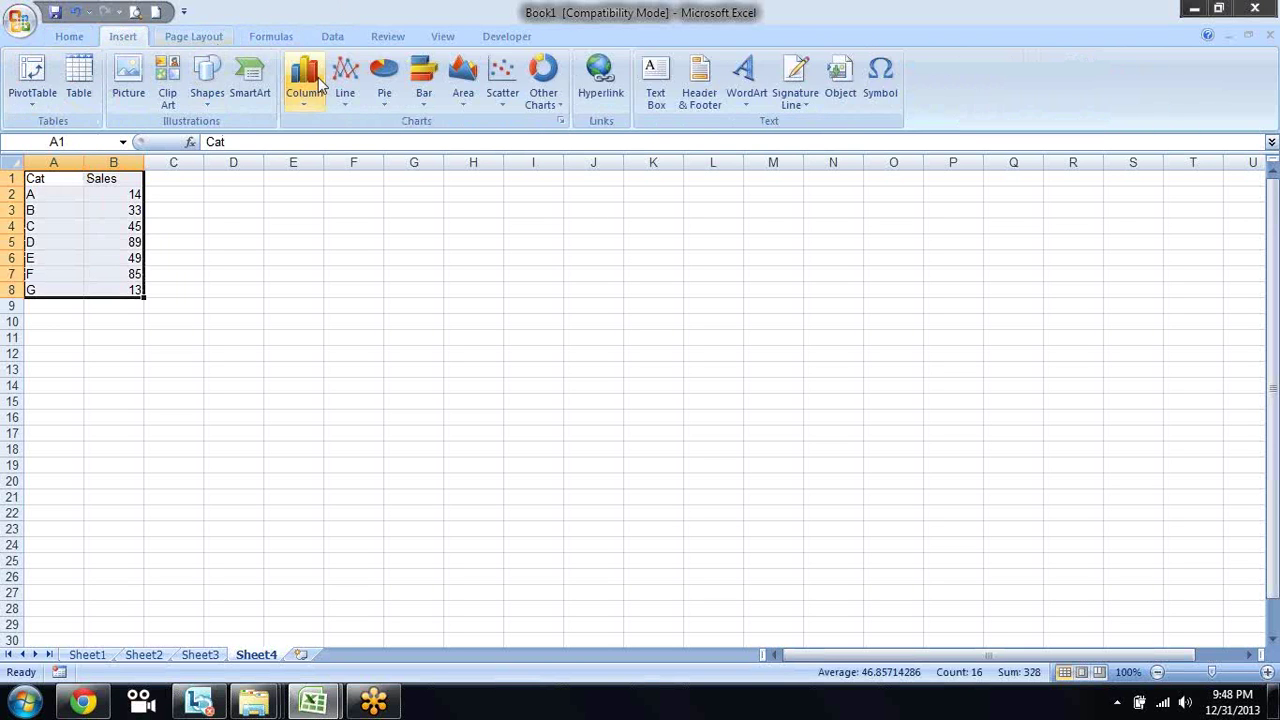
pyautogui.click(398, 106)
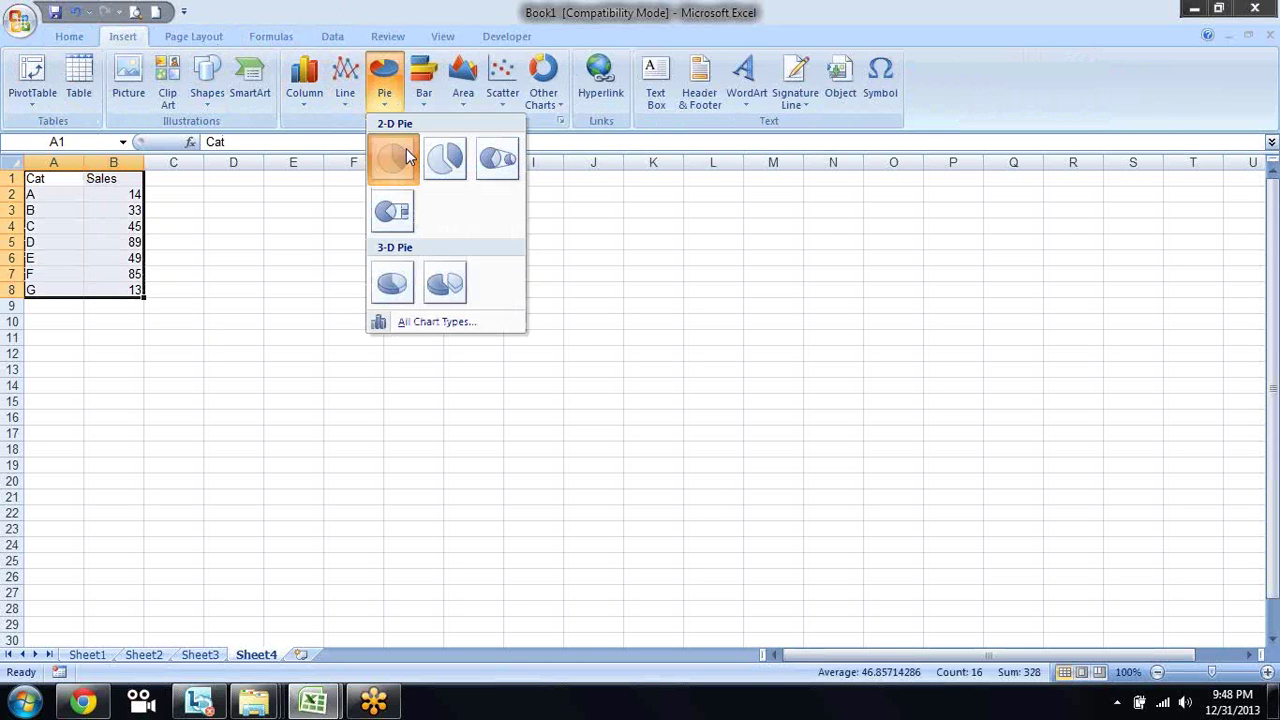
pyautogui.click(394, 158)
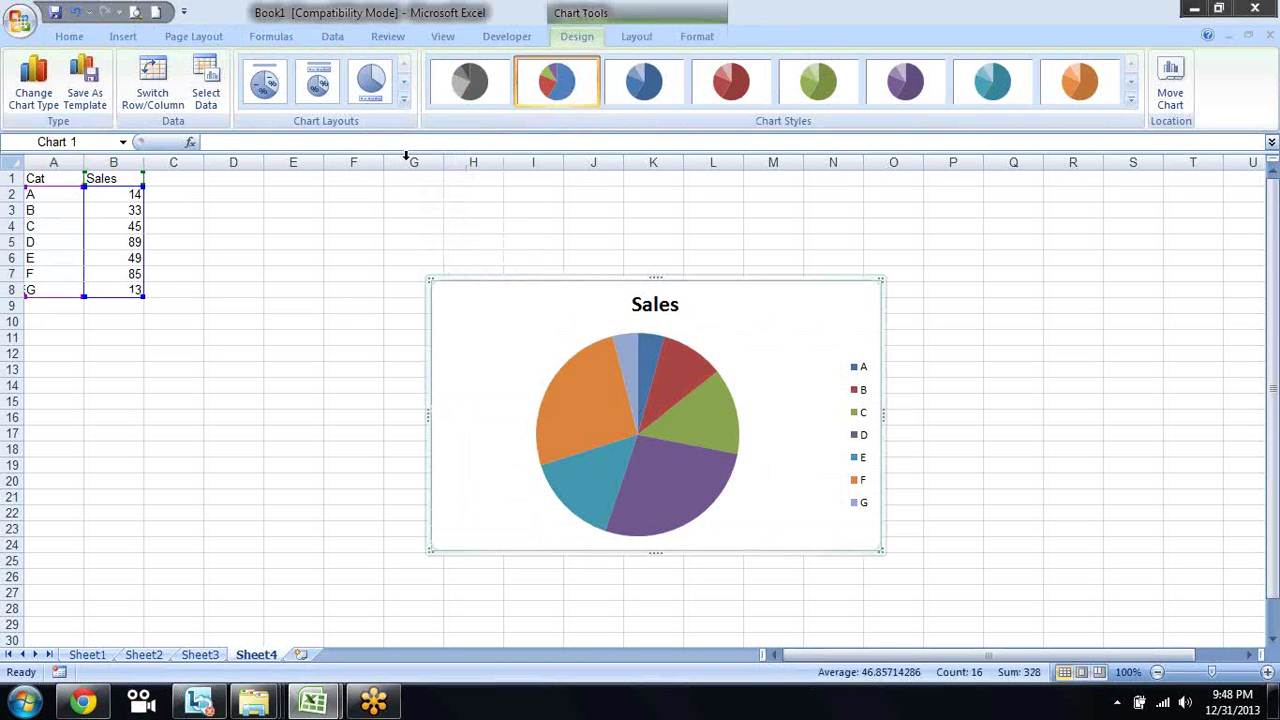
# Step: Select the pie slices, try pulling slice C out, then select the whole chart
pyautogui.click(652, 409)
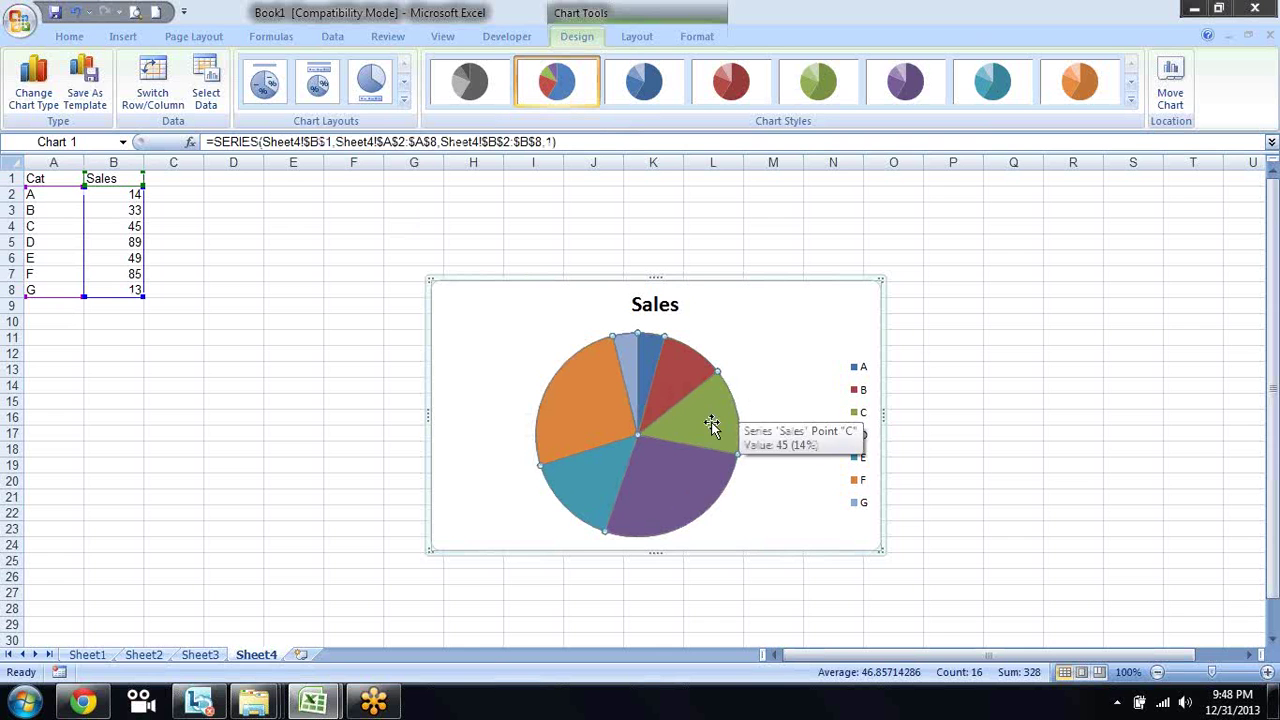
pyautogui.moveTo(724, 414)
pyautogui.mouseDown()
pyautogui.moveTo(770, 406)
pyautogui.moveTo(651, 434)
pyautogui.mouseUp()
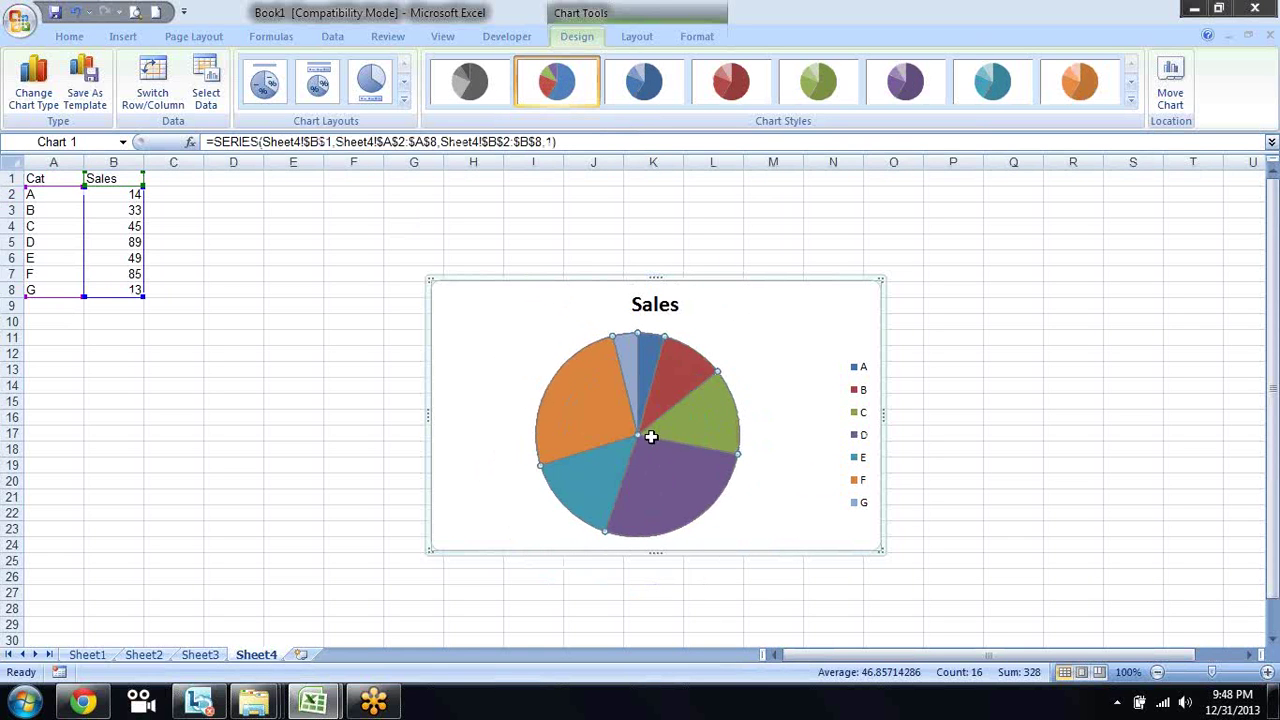
pyautogui.click(773, 306)
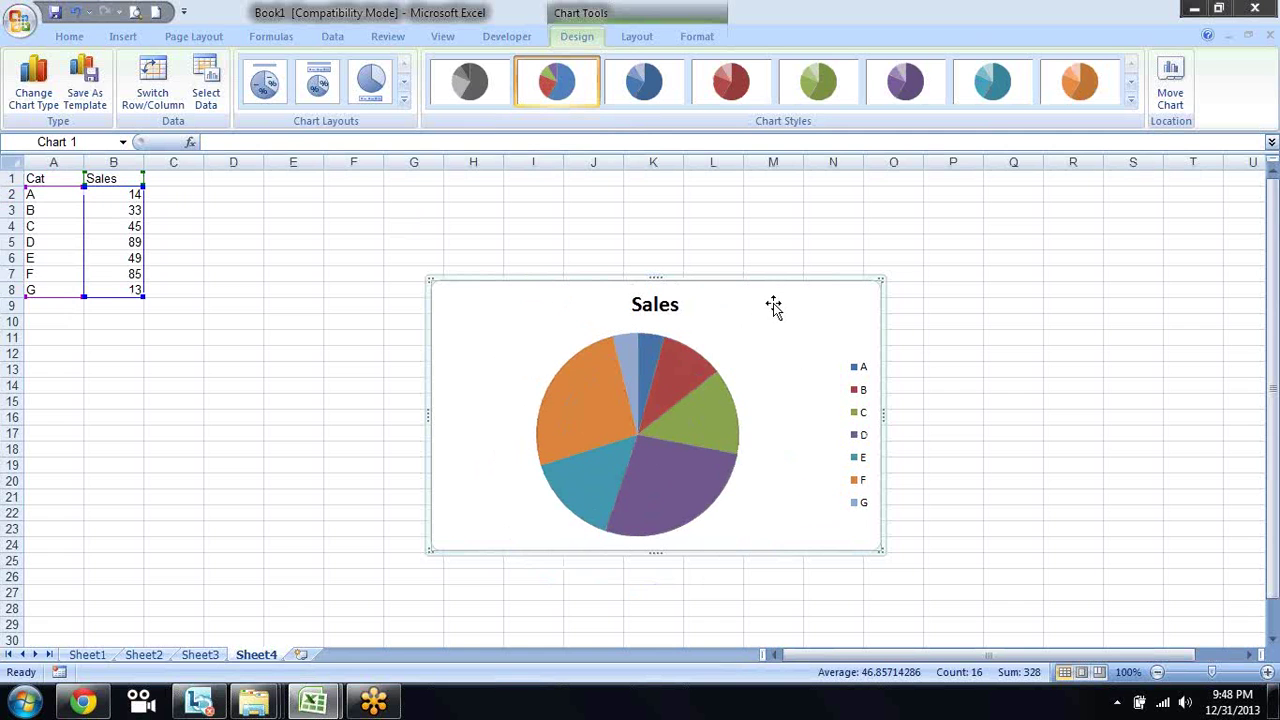
# Step: Set the pie's first-slice angle to 100° and keep slice explosion at 0%
pyautogui.rightClick(723, 418)
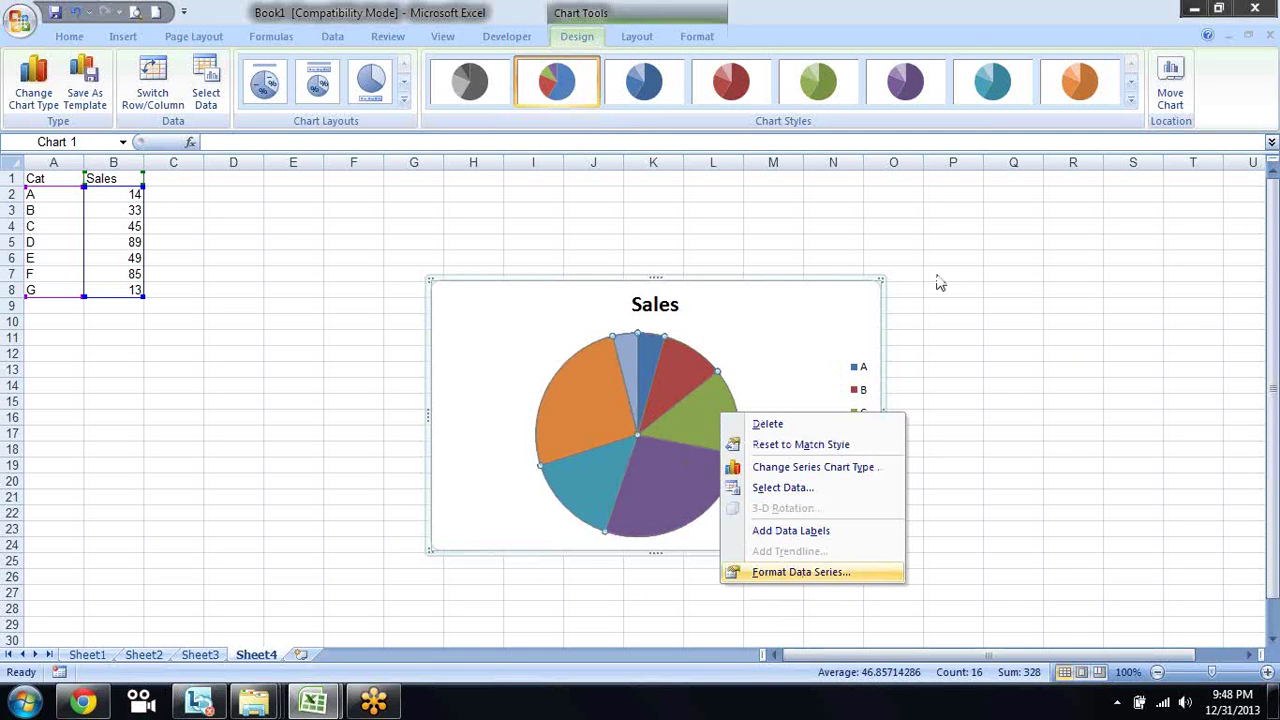
pyautogui.moveTo(958, 176); pyautogui.dragTo(1055, 176)
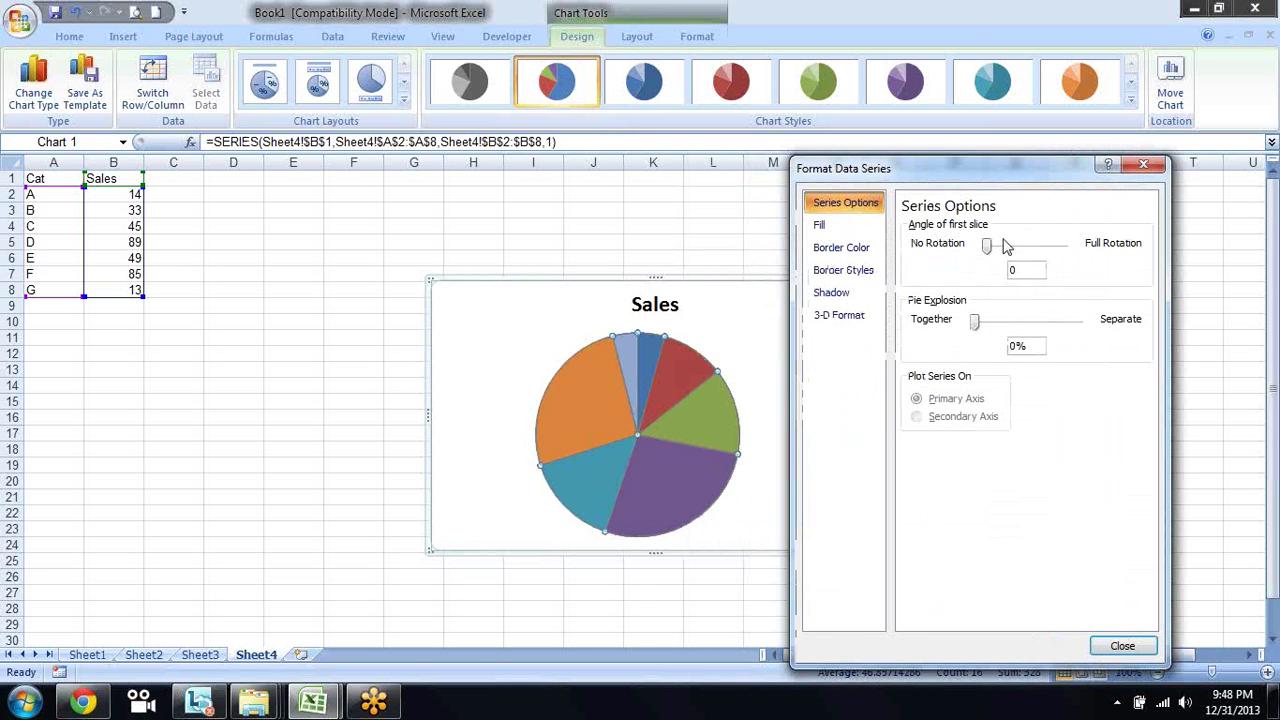
pyautogui.moveTo(993, 247); pyautogui.dragTo(1010, 257)
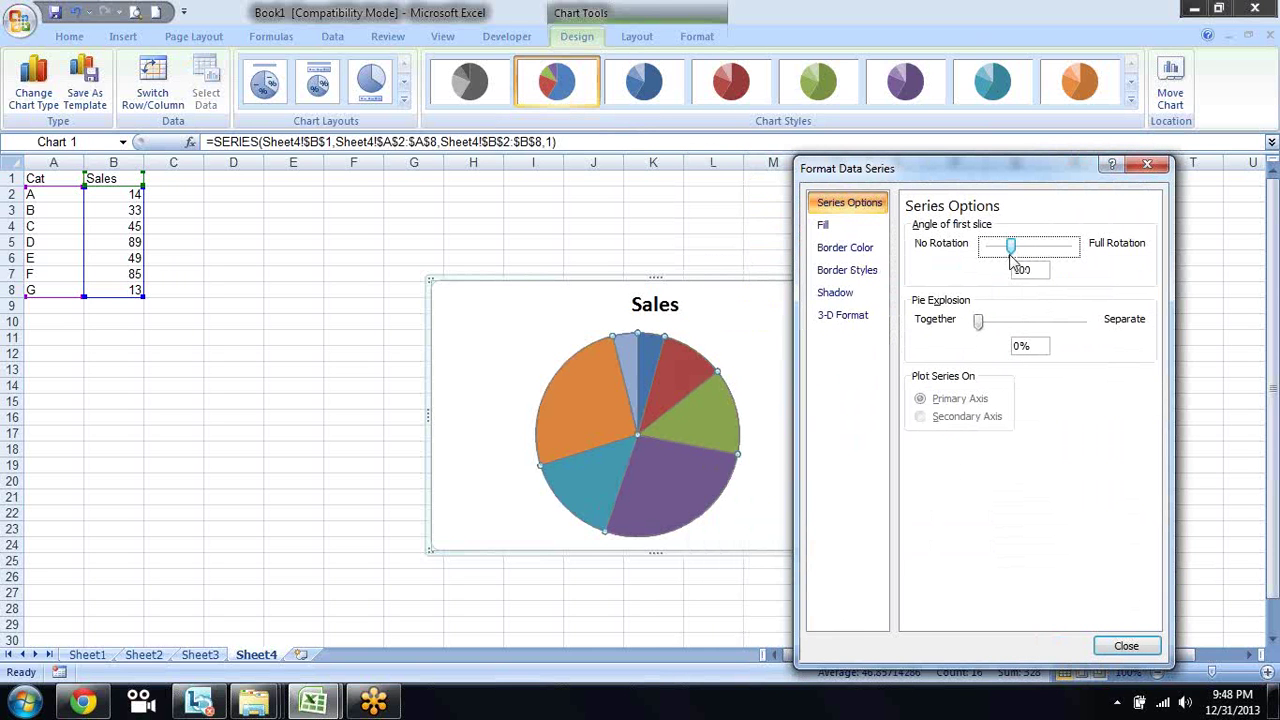
pyautogui.click(999, 330)
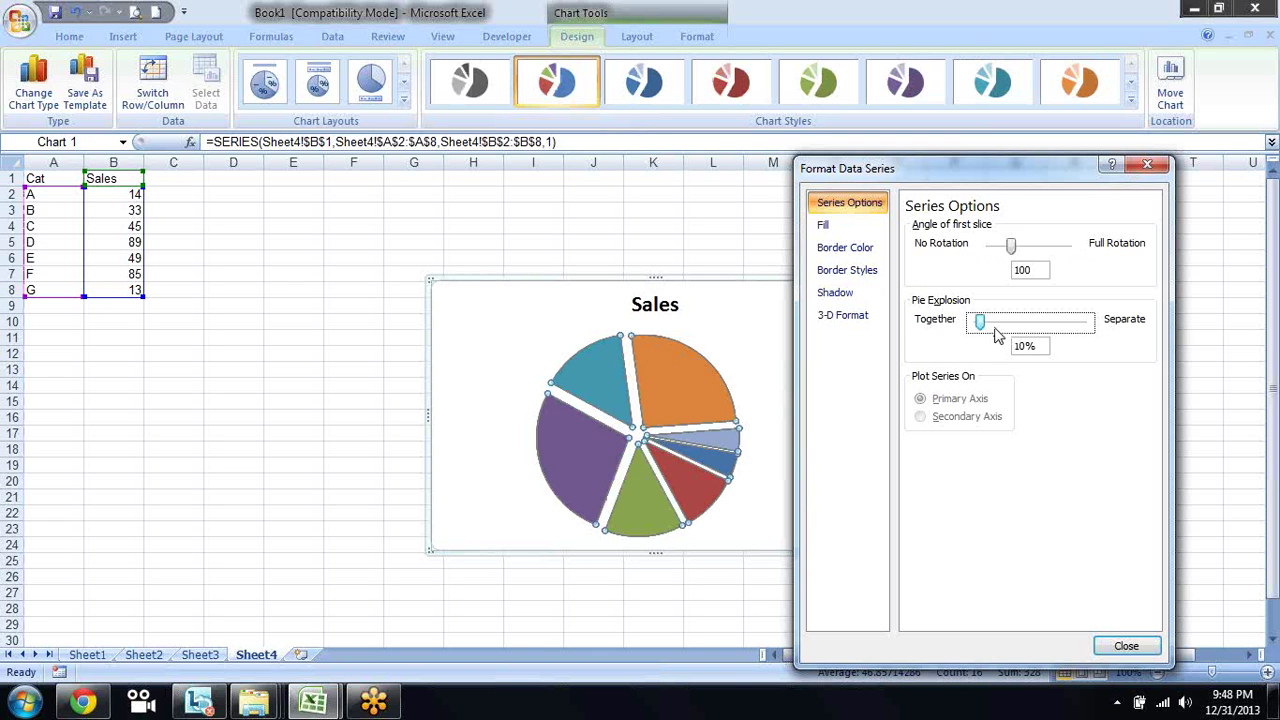
pyautogui.moveTo(977, 322); pyautogui.dragTo(960, 334)
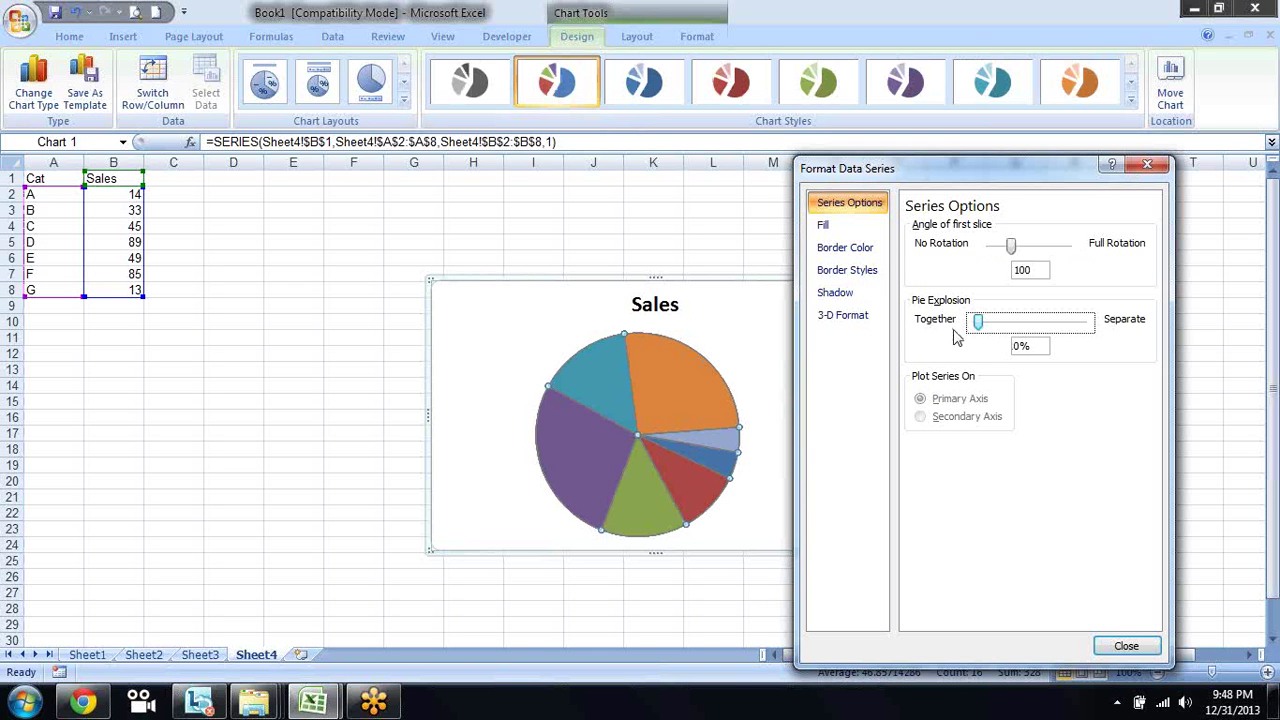
# Step: Leave the slice fill on Automatic colours and close Format Data Series
pyautogui.click(825, 225)
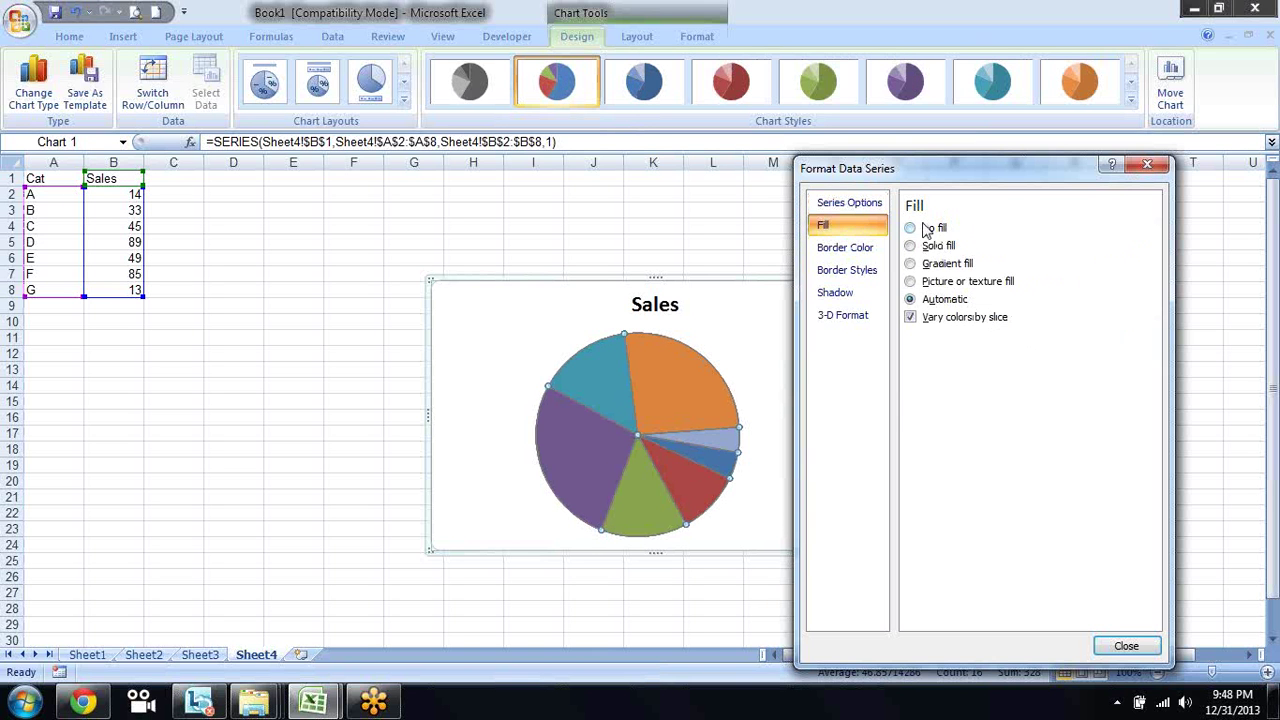
pyautogui.click(928, 229)
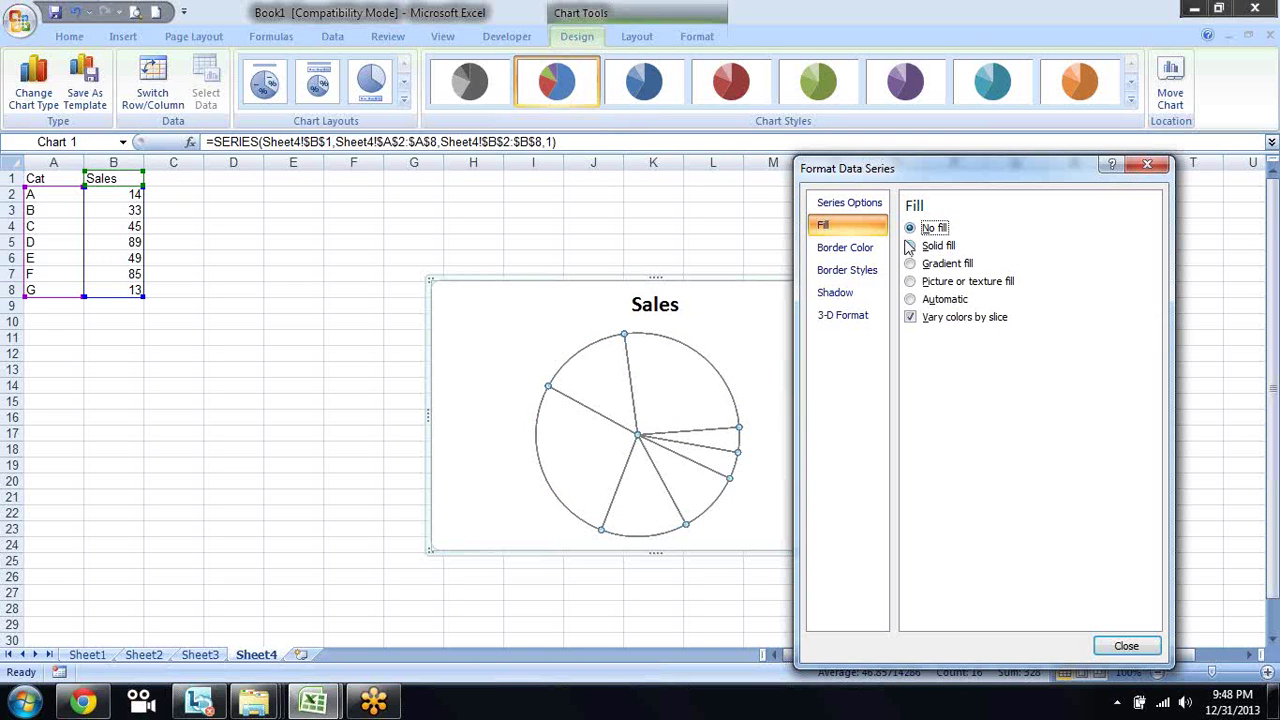
pyautogui.click(928, 300)
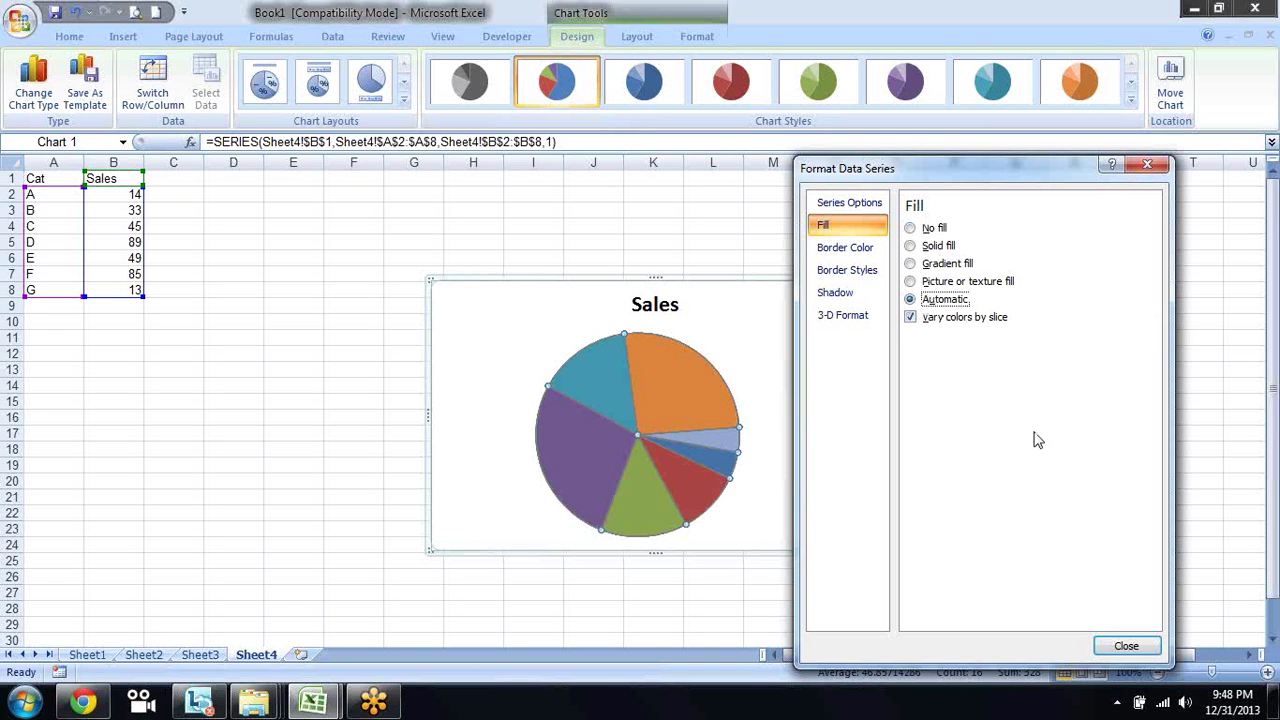
pyautogui.click(1112, 650)
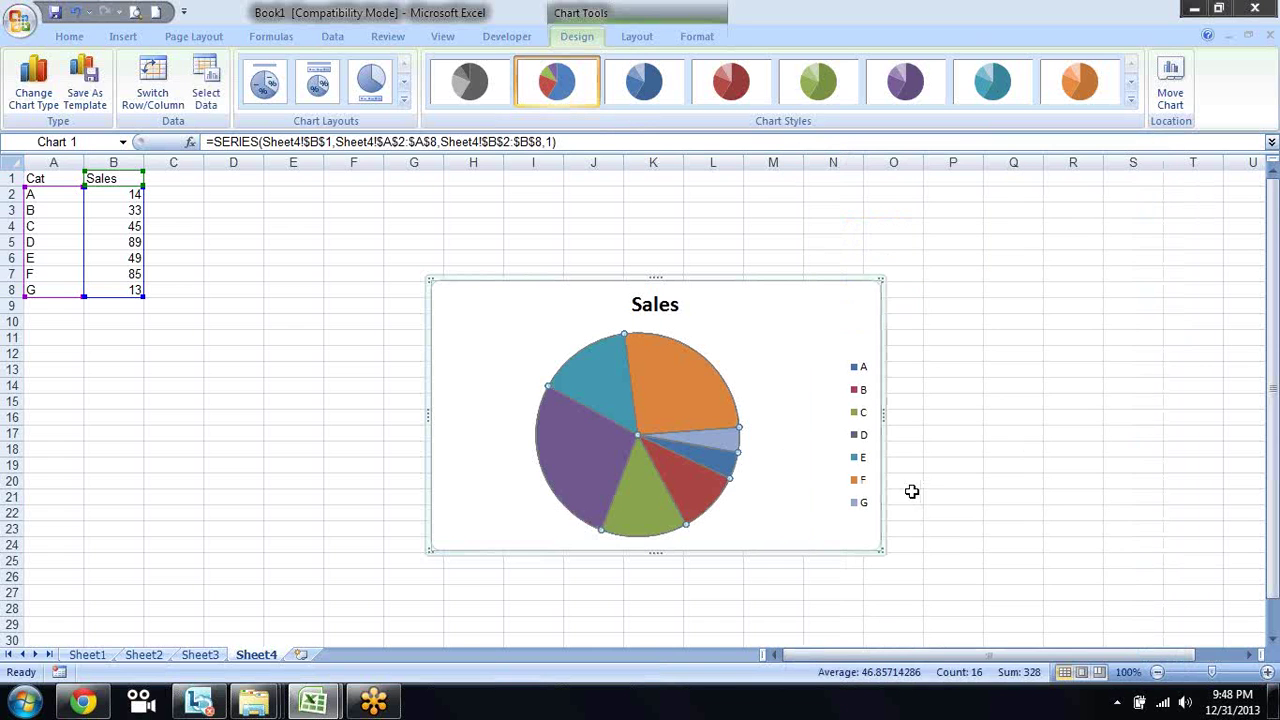
# Step: Try exploding slice F and labelling slice D alone, undoing both changes
pyautogui.click(690, 400)
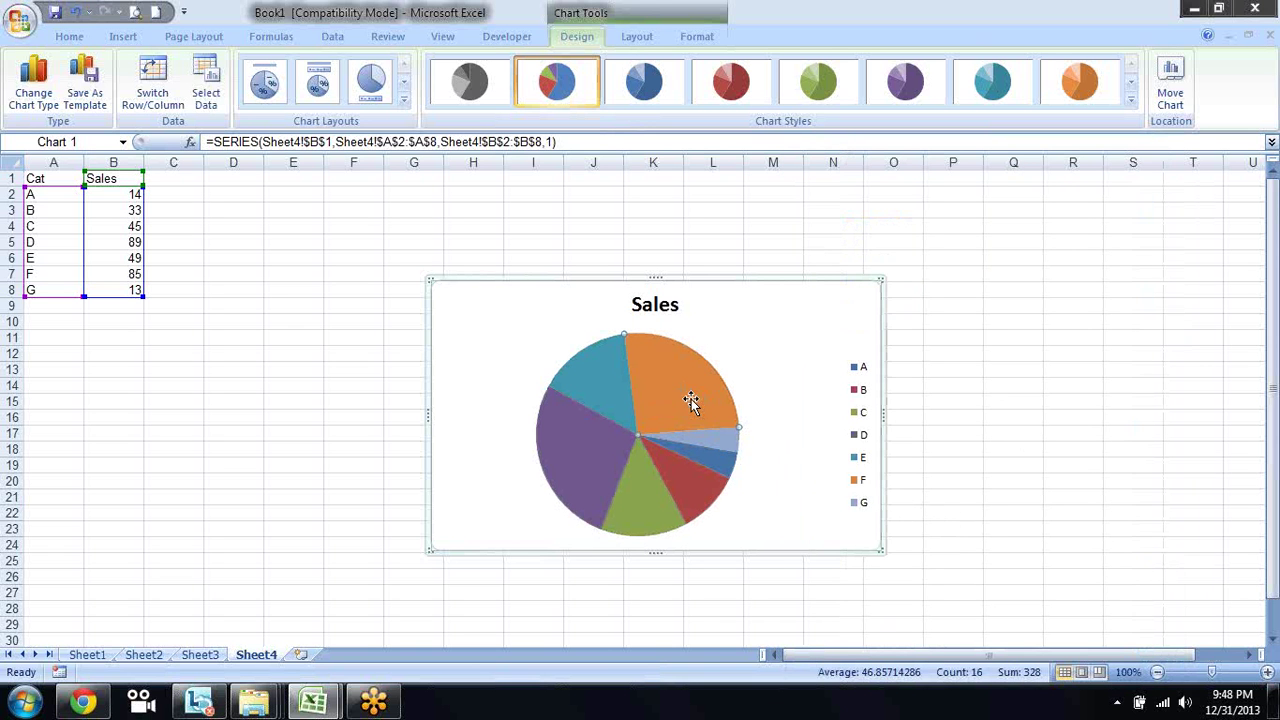
pyautogui.moveTo(667, 380); pyautogui.dragTo(748, 368)
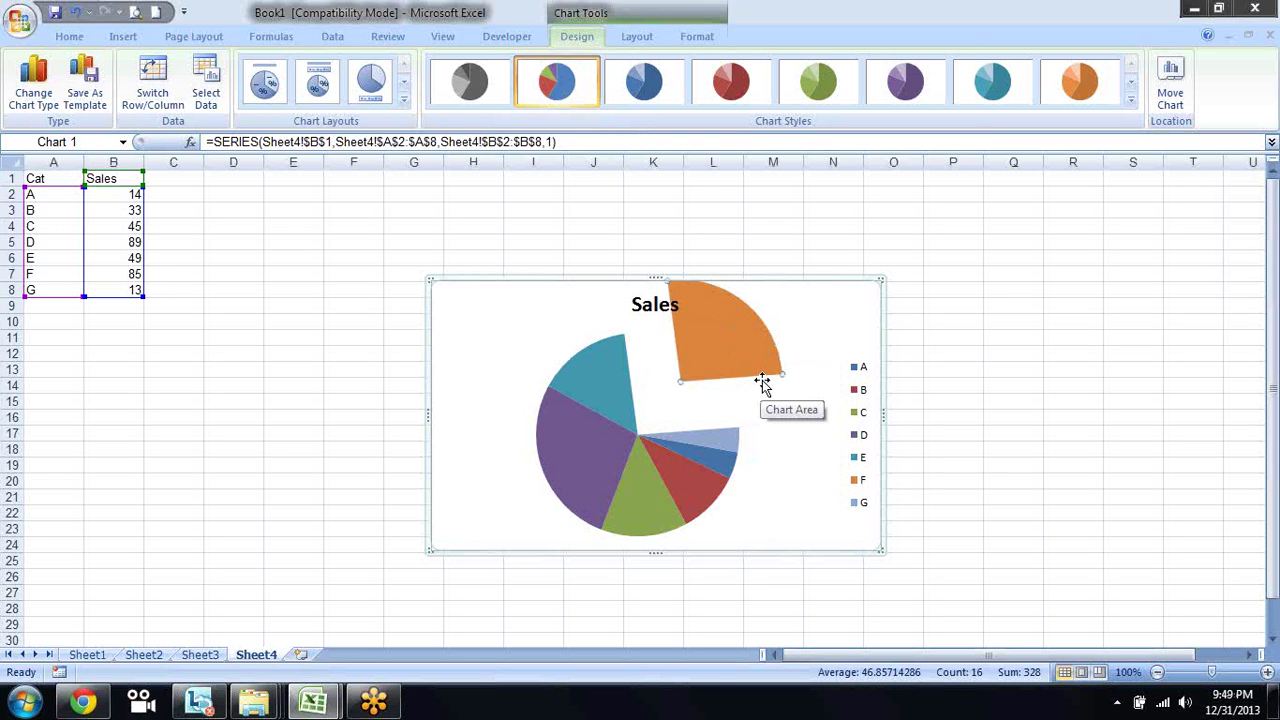
pyautogui.hotkey('ctrl', 'z')
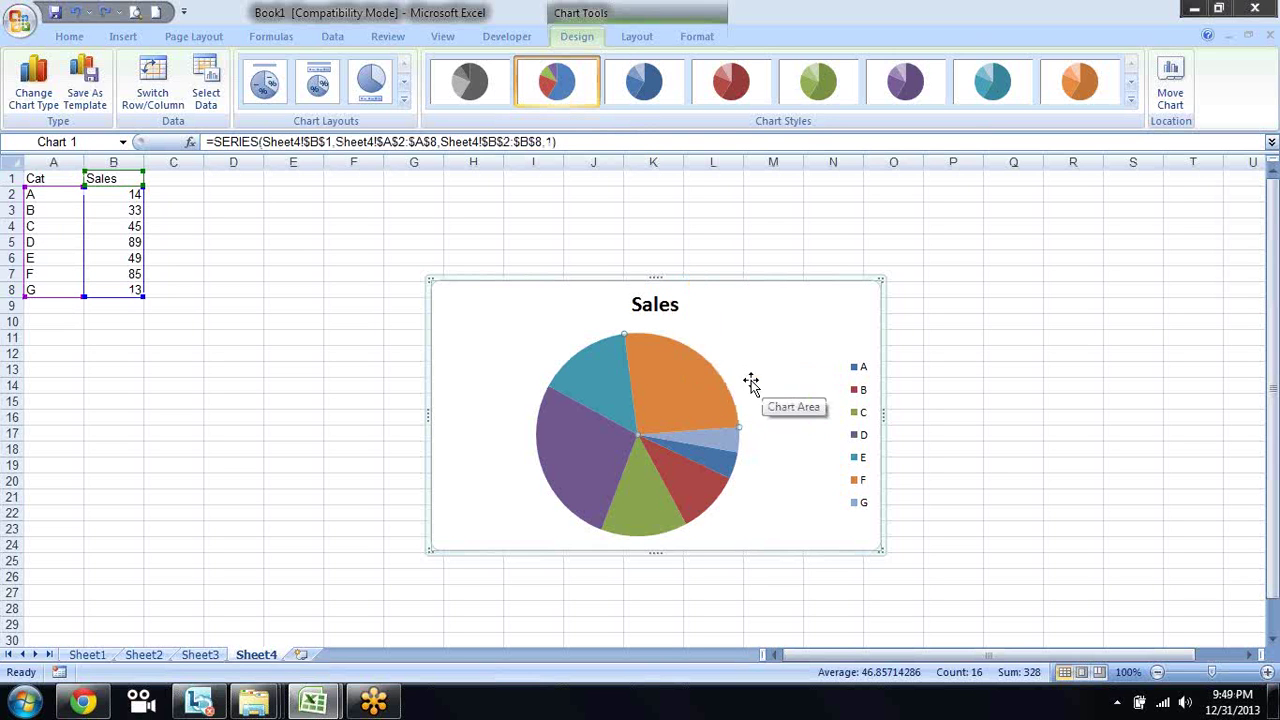
pyautogui.moveTo(711, 401); pyautogui.dragTo(682, 388)
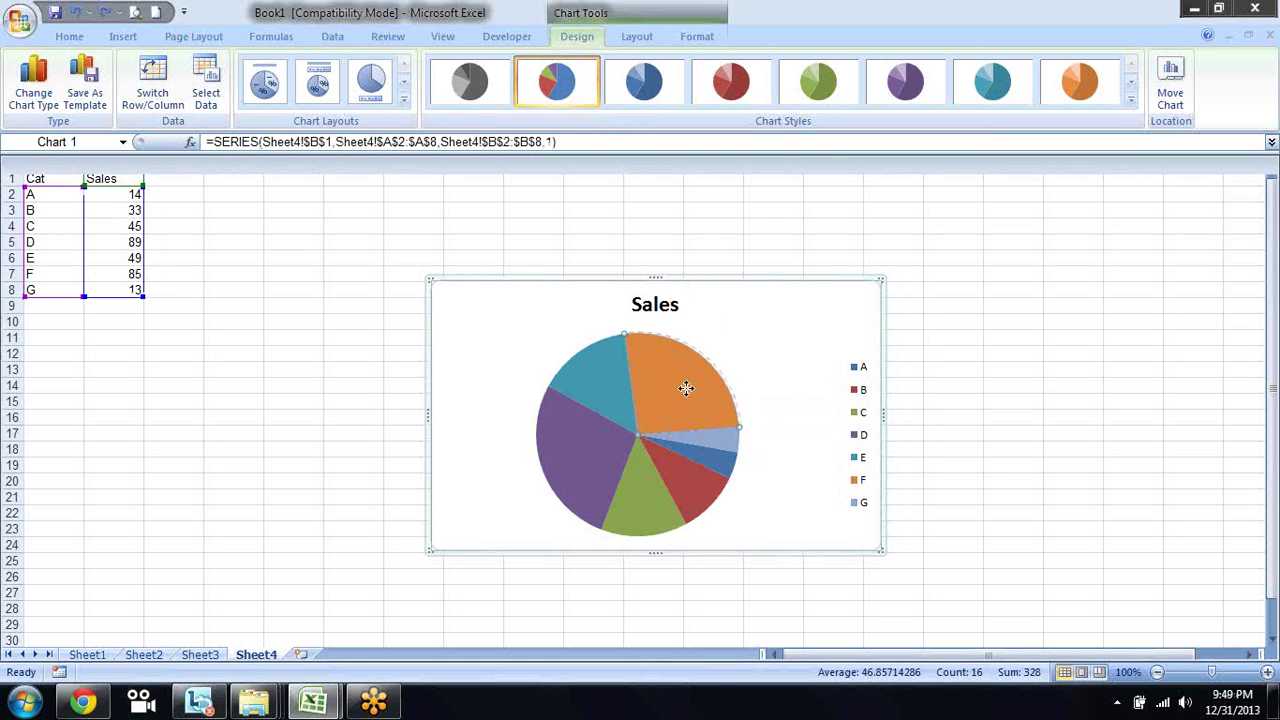
pyautogui.rightClick(683, 391)
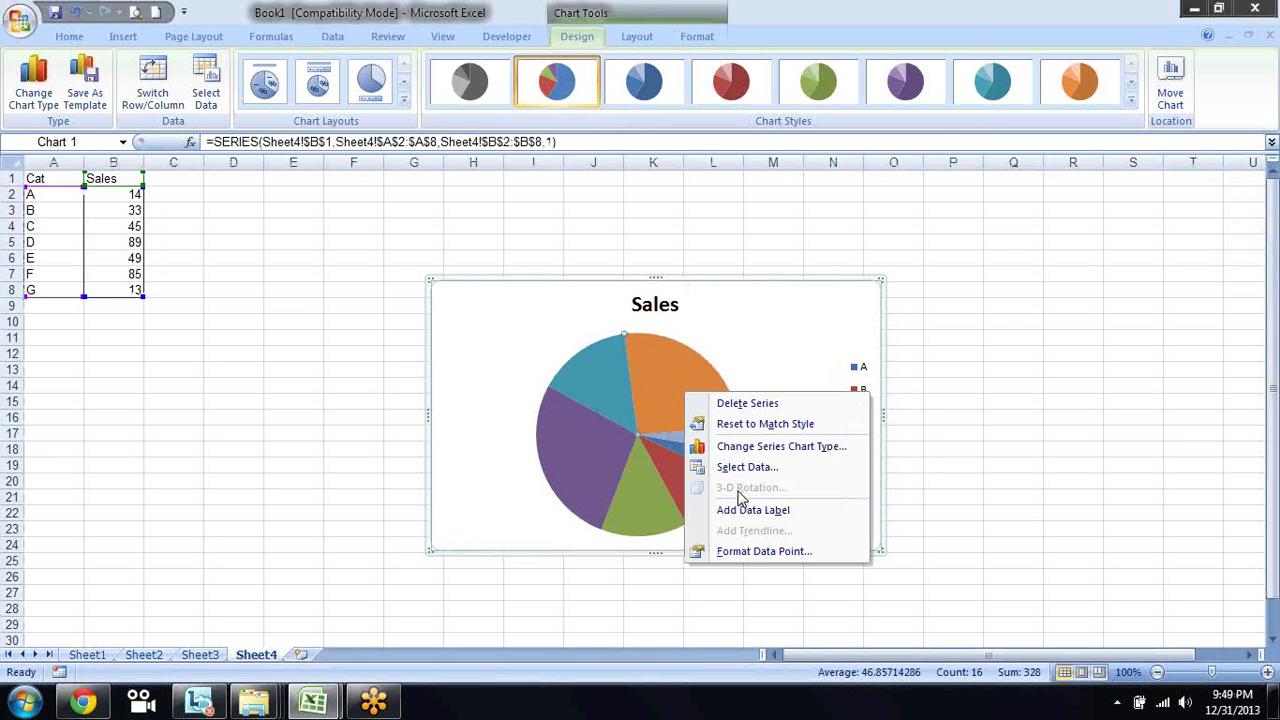
pyautogui.press('Escape')
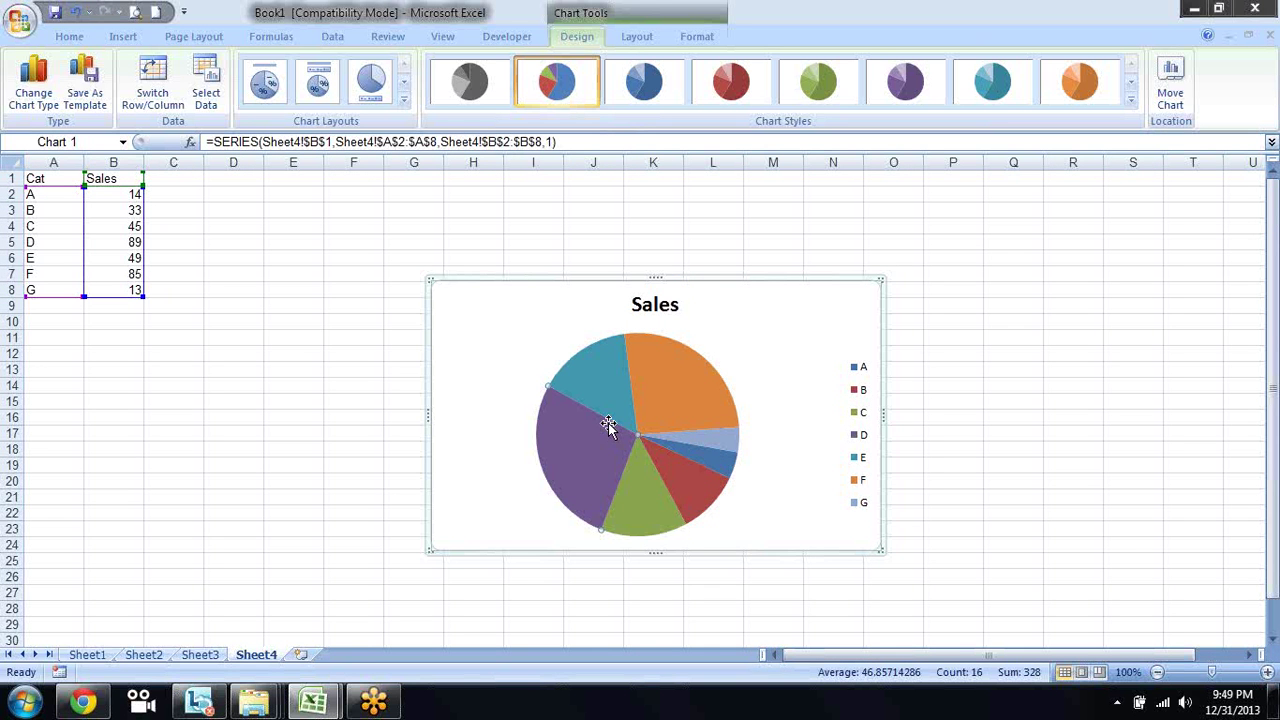
pyautogui.rightClick(608, 423)
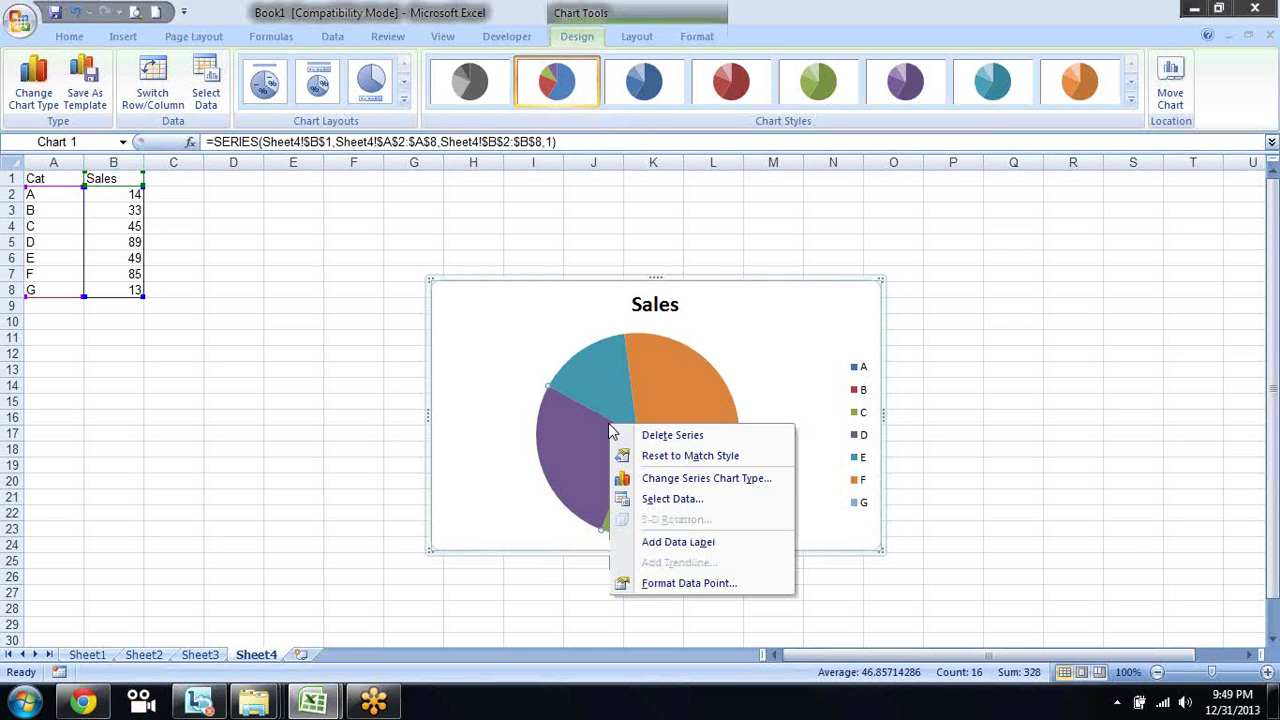
pyautogui.click(676, 542)
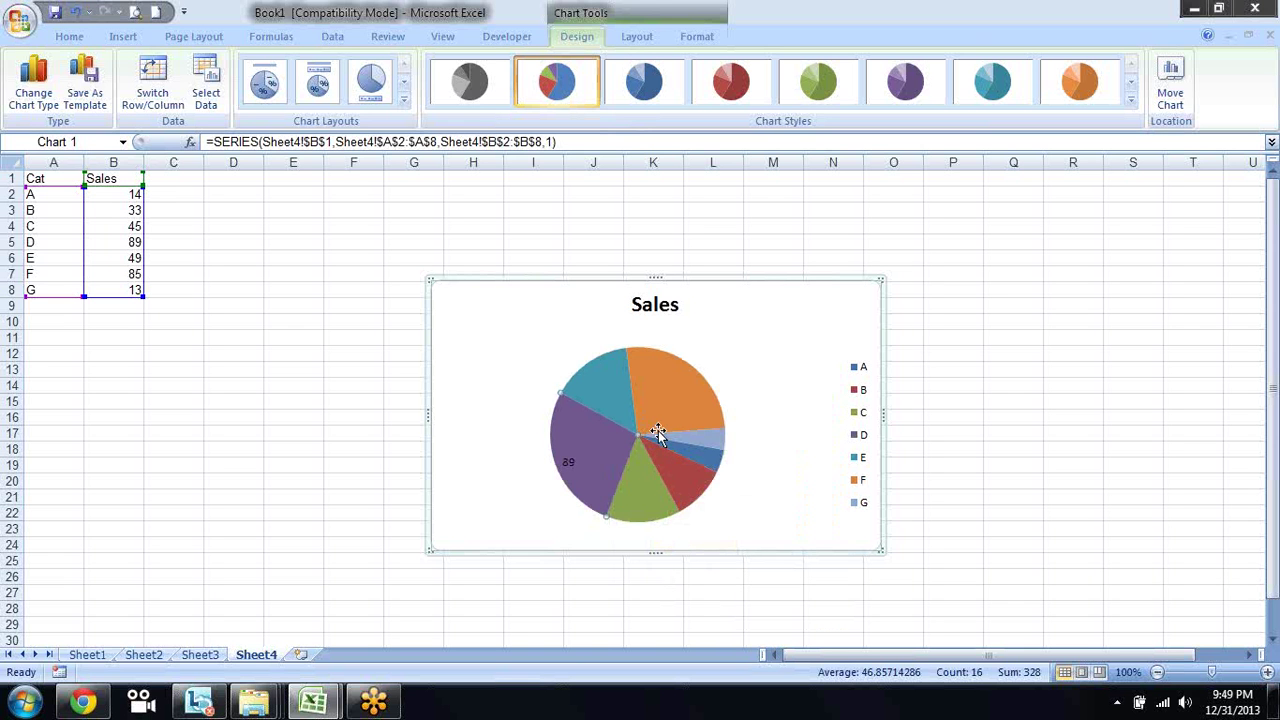
pyautogui.hotkey('ctrl', 'z')
# Step: Add value data labels to the whole pie series, showing 89, 85, 49 and others
pyautogui.click(800, 362)
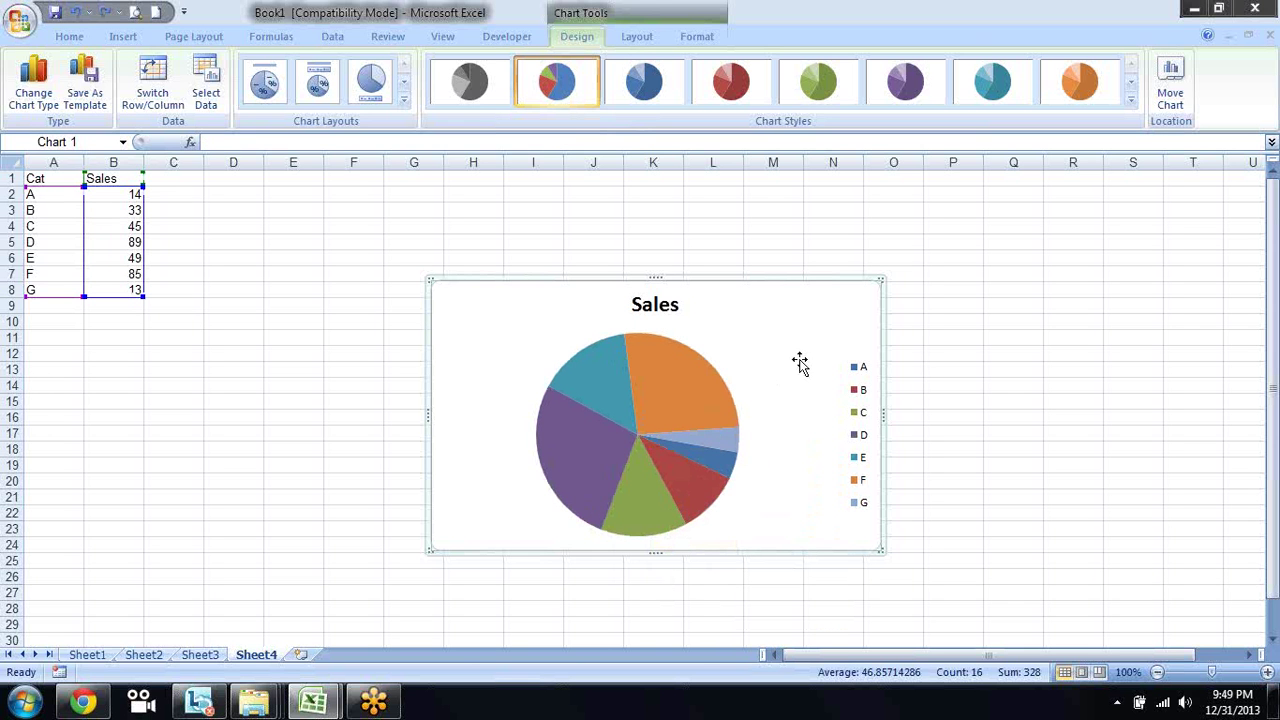
pyautogui.click(701, 384)
pyautogui.rightClick(701, 384)
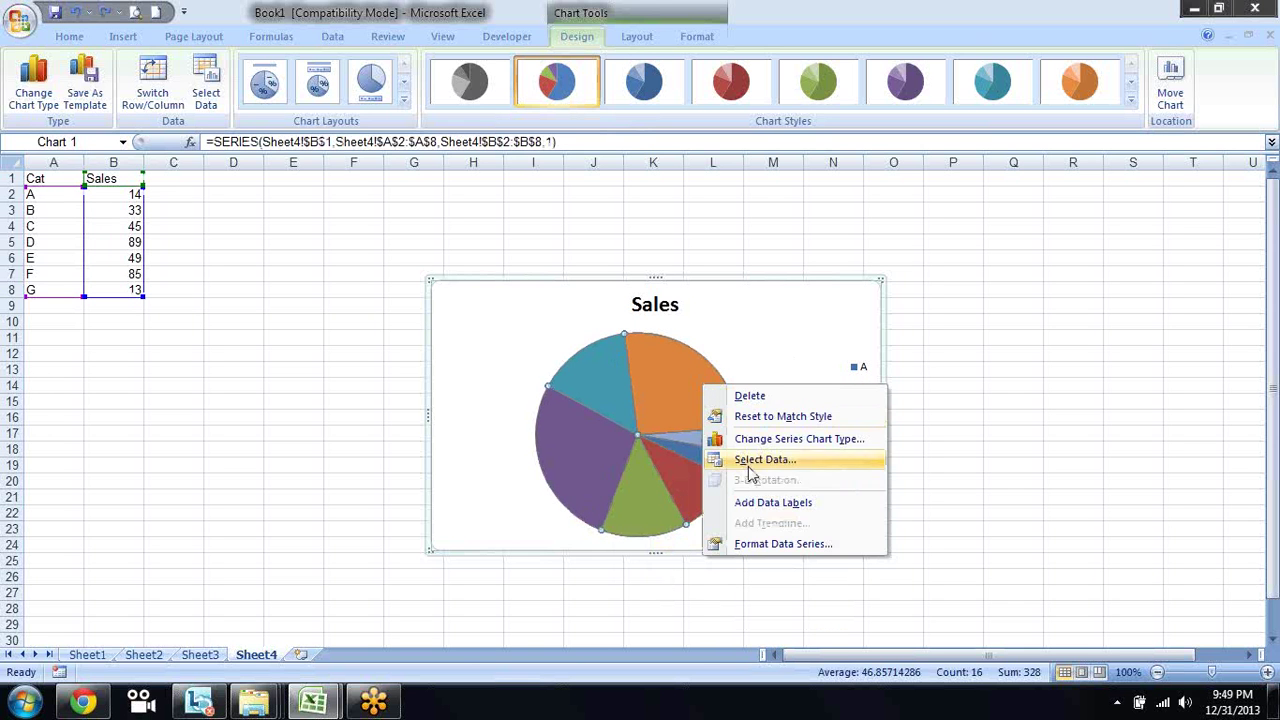
pyautogui.click(772, 502)
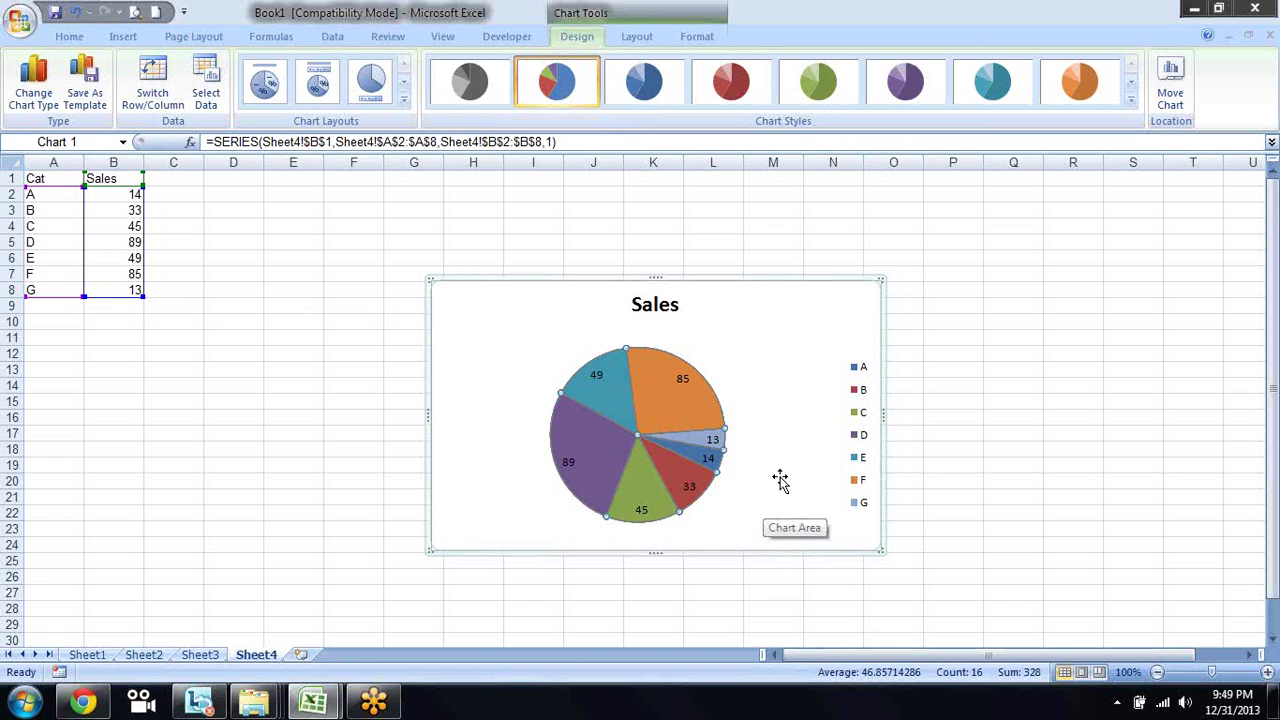
pyautogui.rightClick(697, 426)
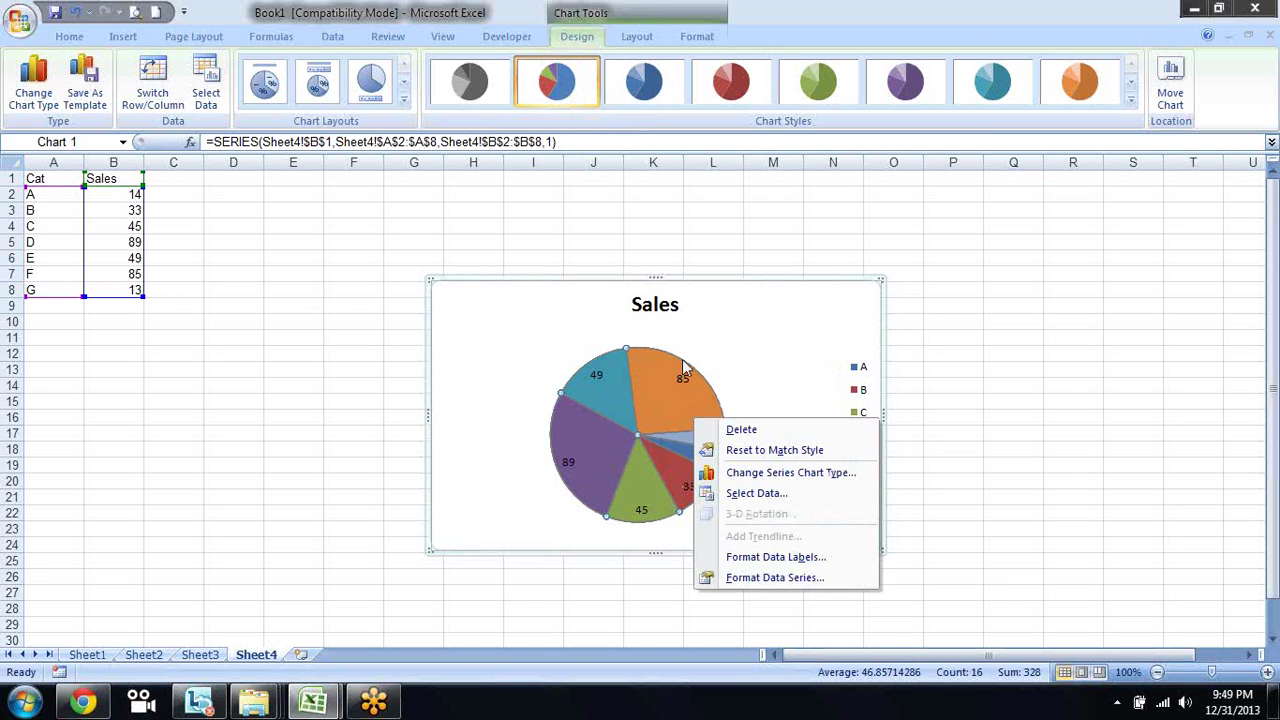
pyautogui.click(683, 380)
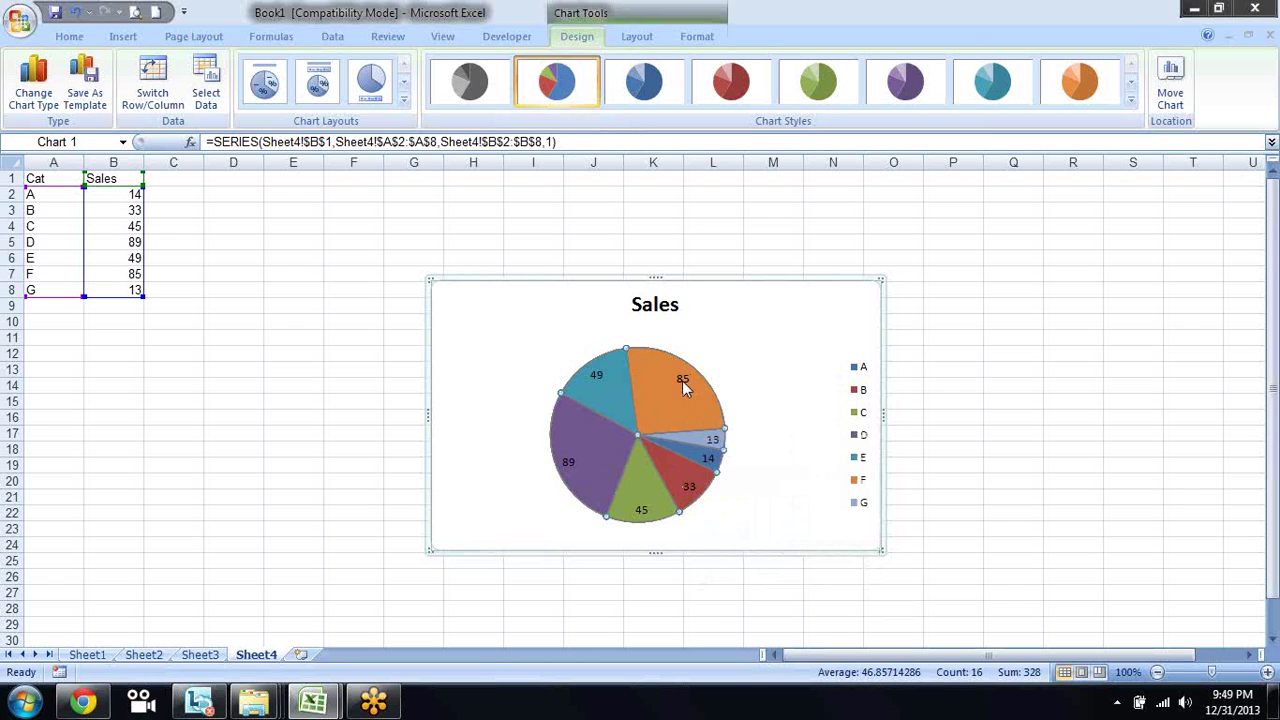
pyautogui.rightClick(683, 383)
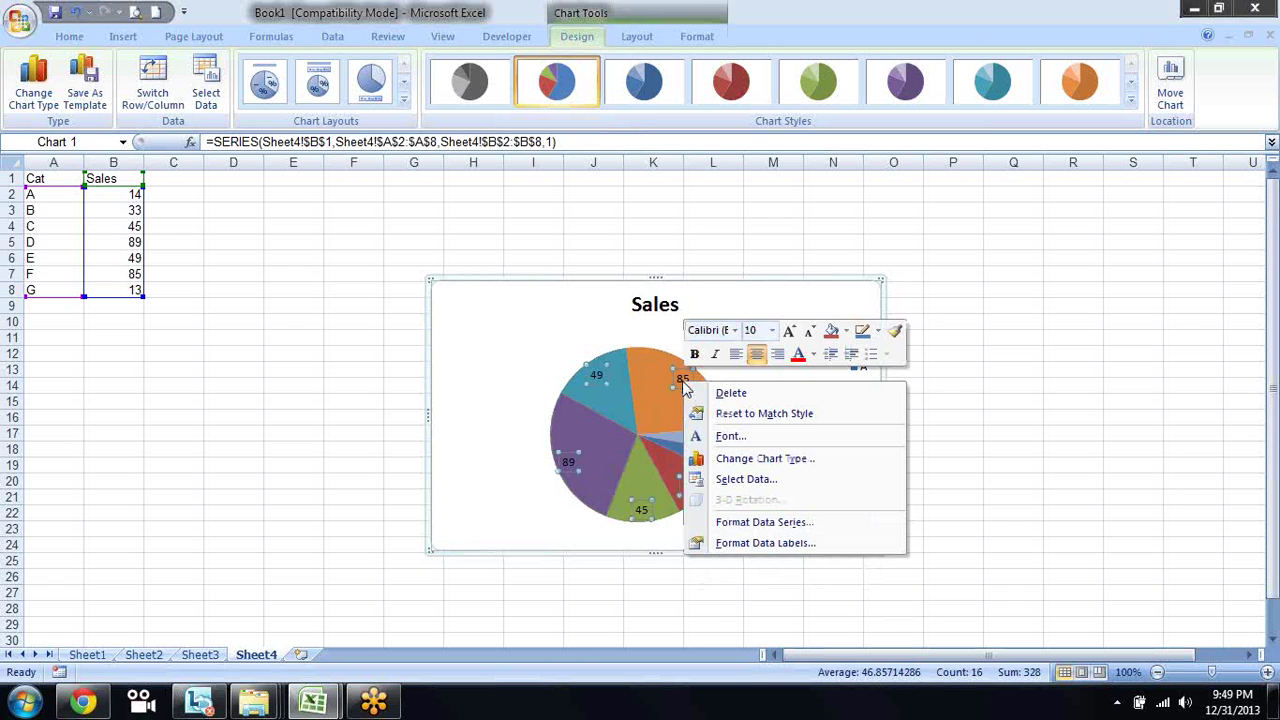
# Step: Open Format Data Series and look over its fill, border colour and border style settings
pyautogui.click(724, 524)
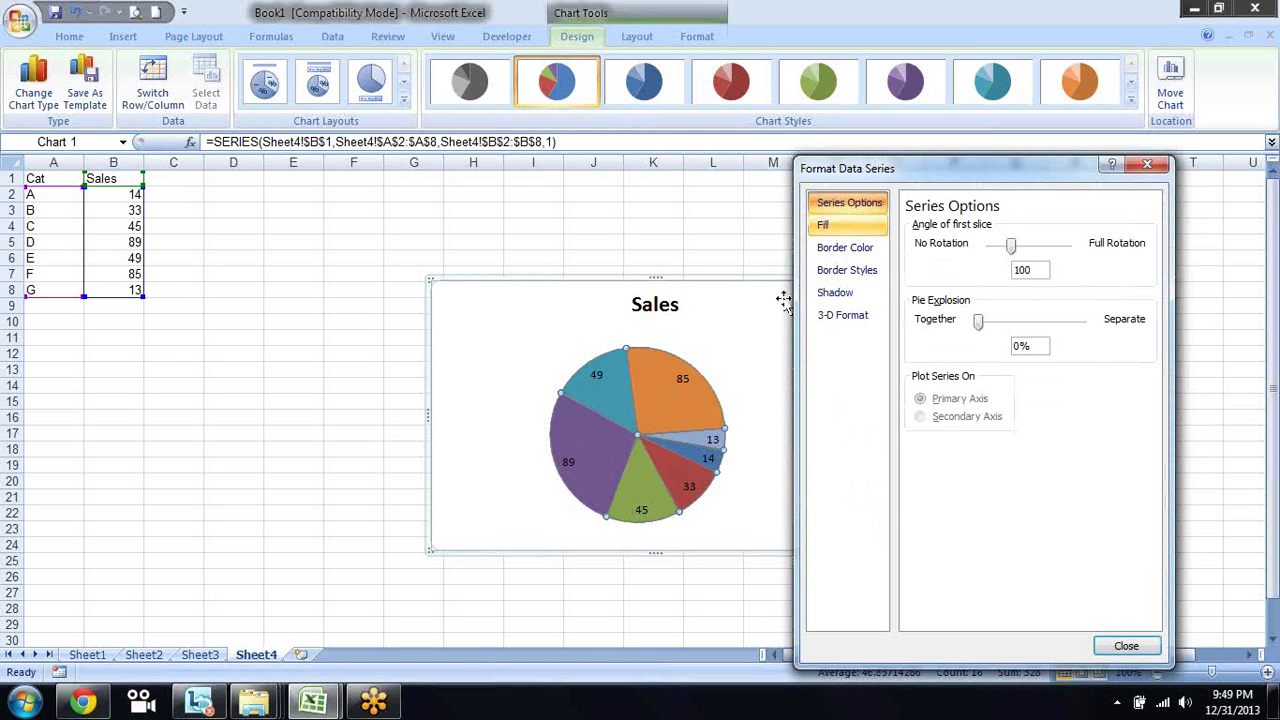
pyautogui.click(845, 229)
pyautogui.click(845, 248)
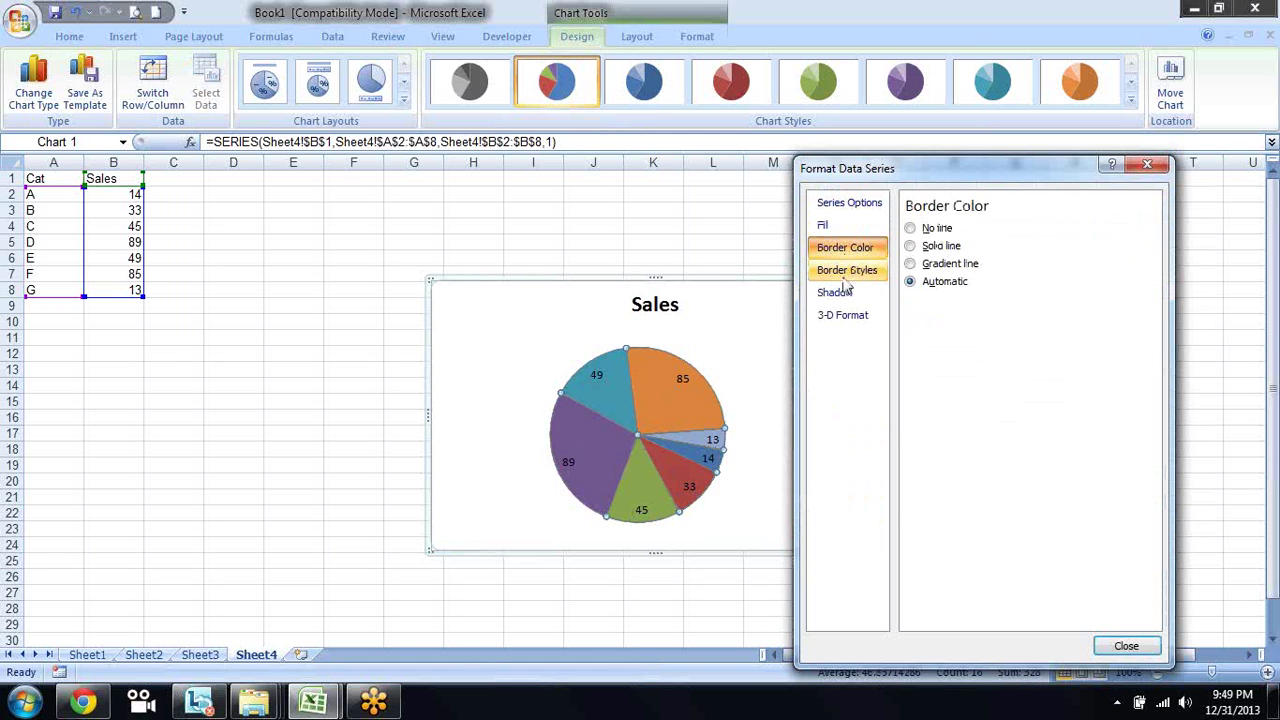
pyautogui.click(845, 280)
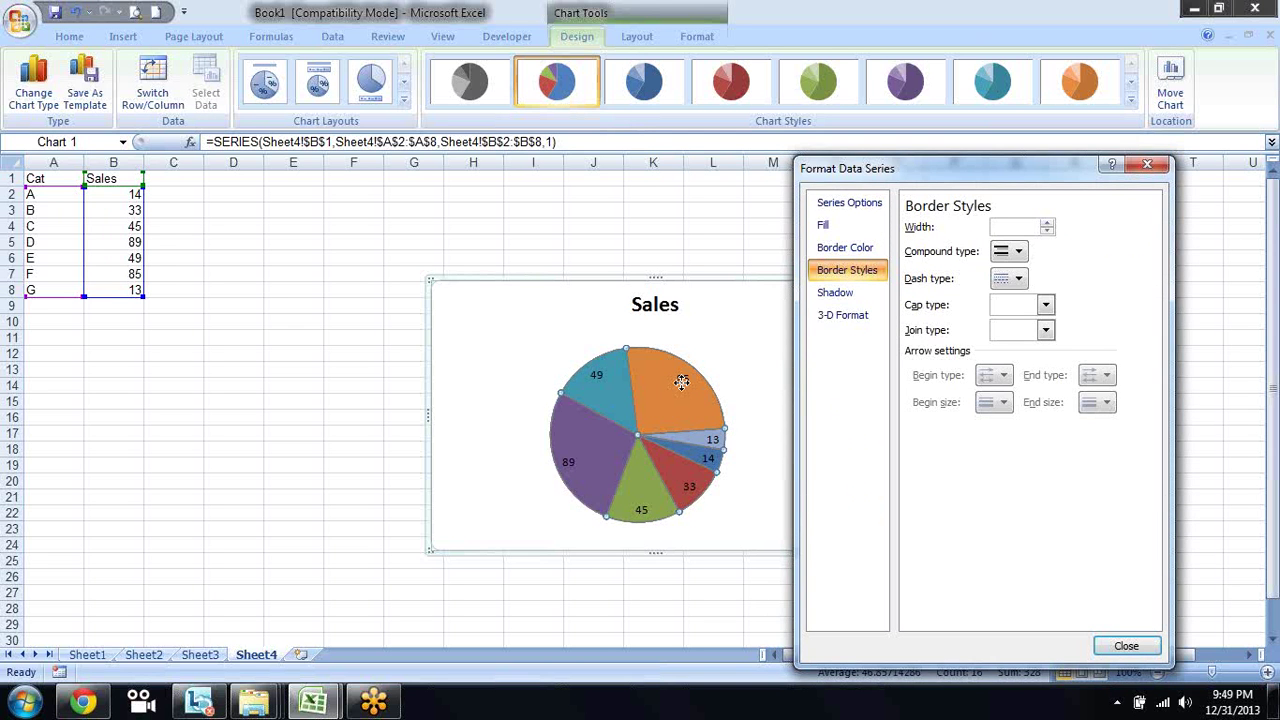
# Step: Switch the slice labels from sales values to percentages only, such as 27% and 26%
pyautogui.click(681, 384)
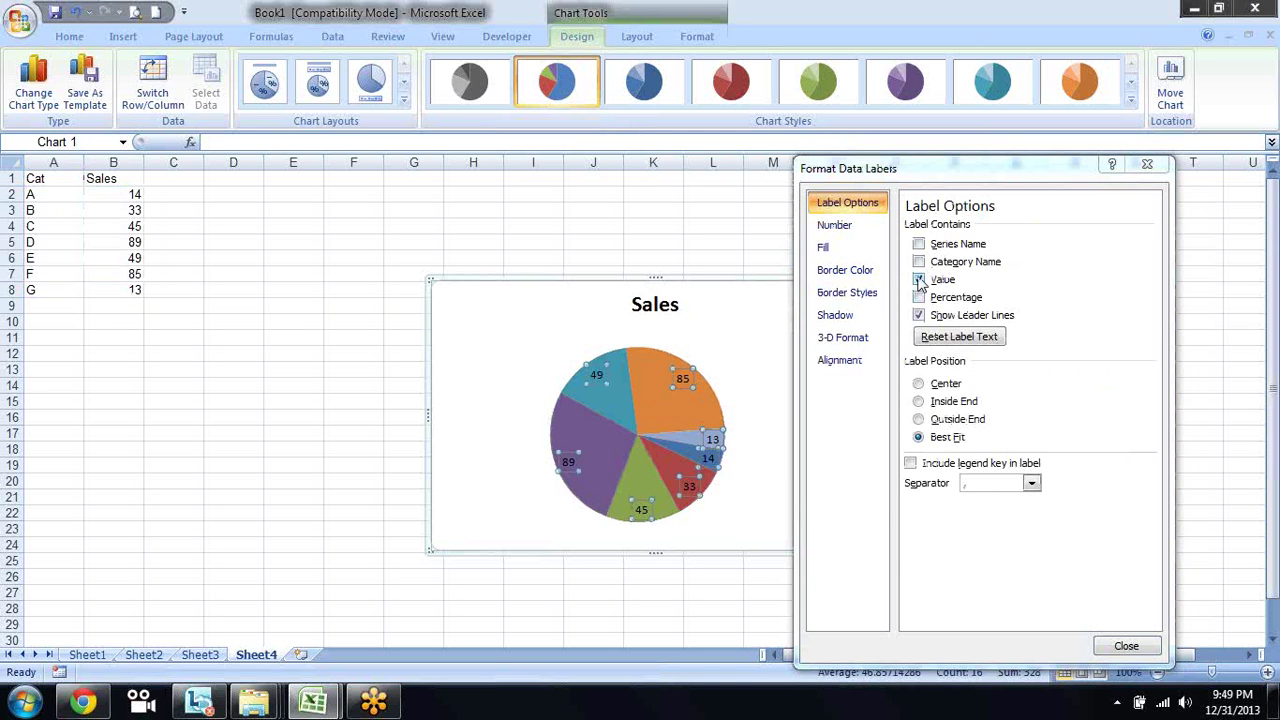
pyautogui.click(918, 280)
pyautogui.click(918, 298)
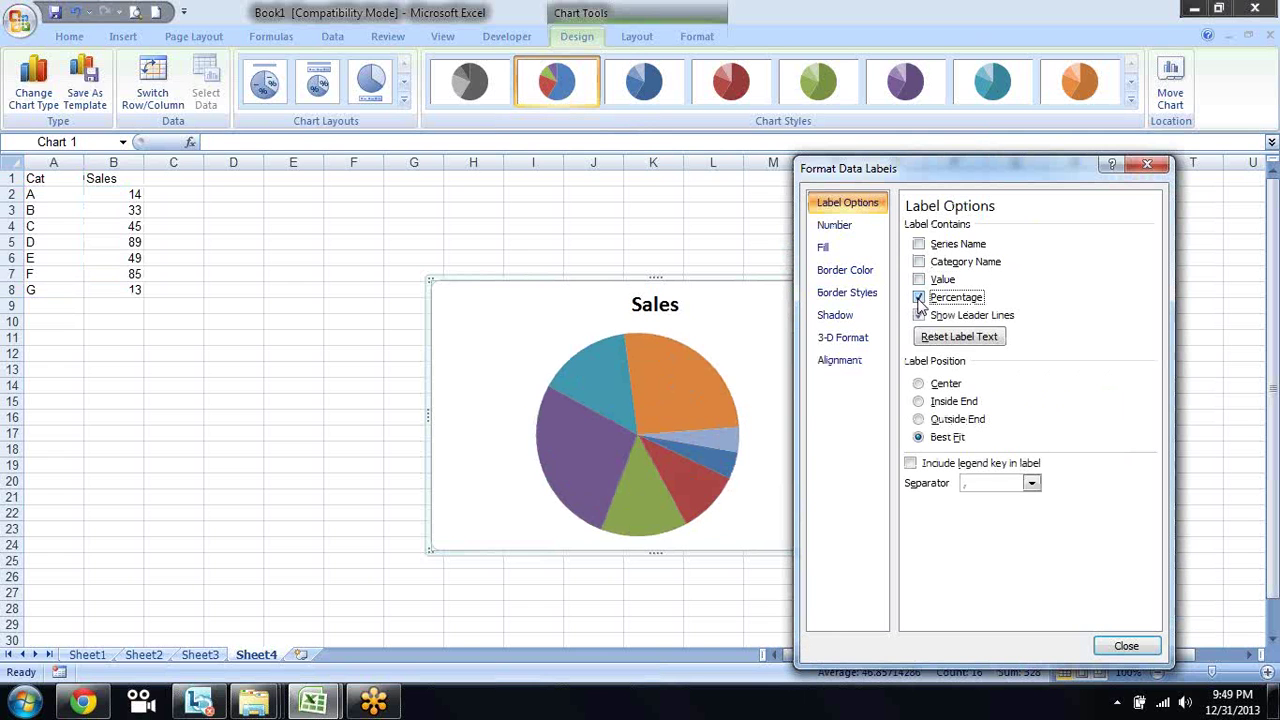
pyautogui.click(918, 280)
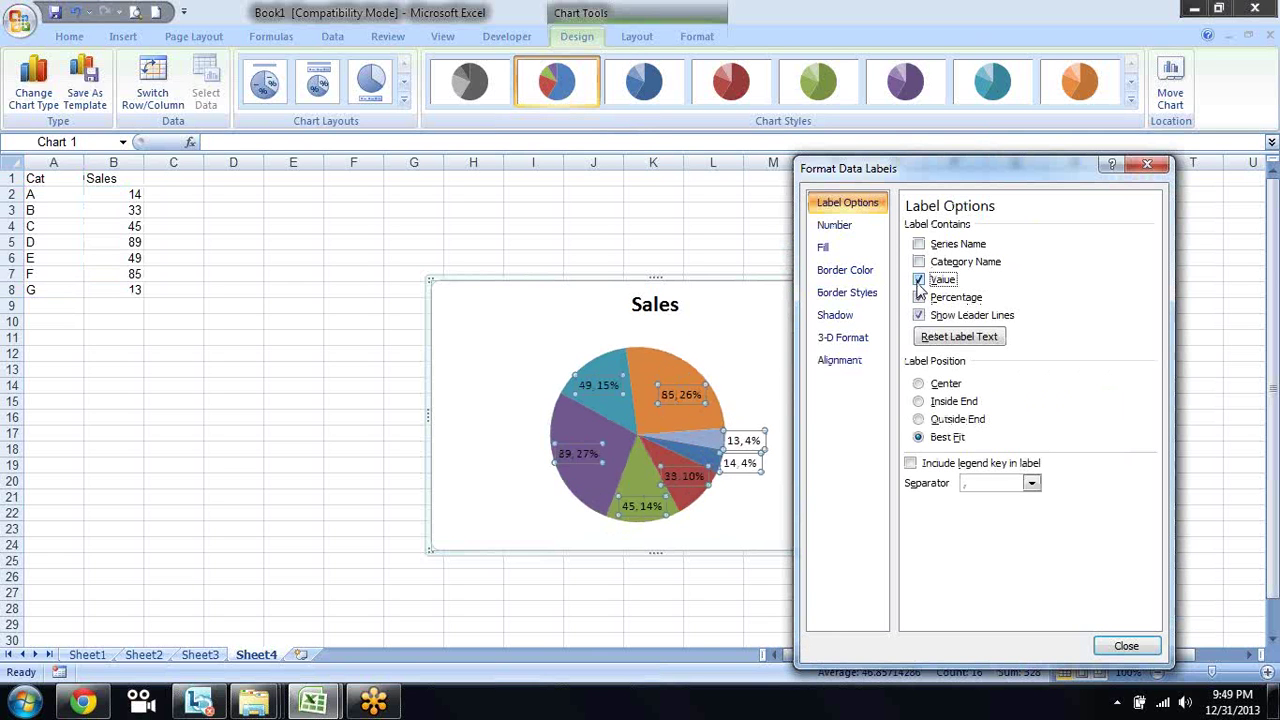
pyautogui.click(918, 280)
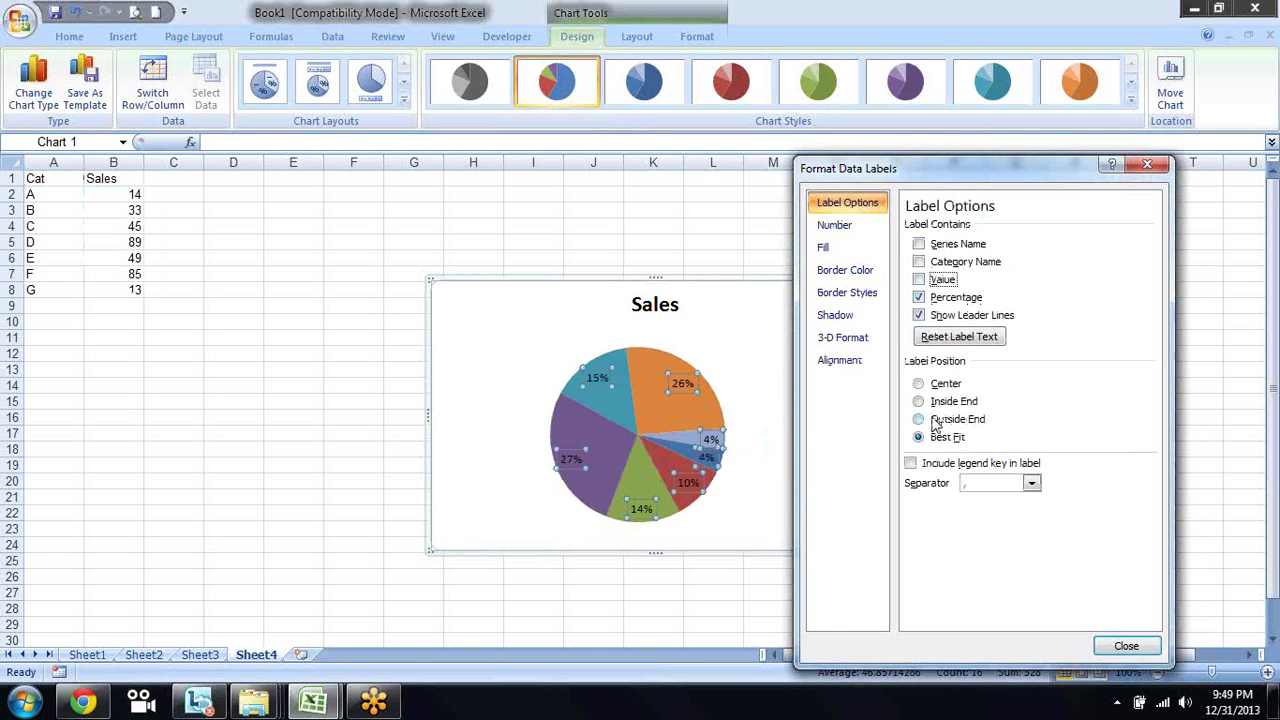
pyautogui.click(1126, 647)
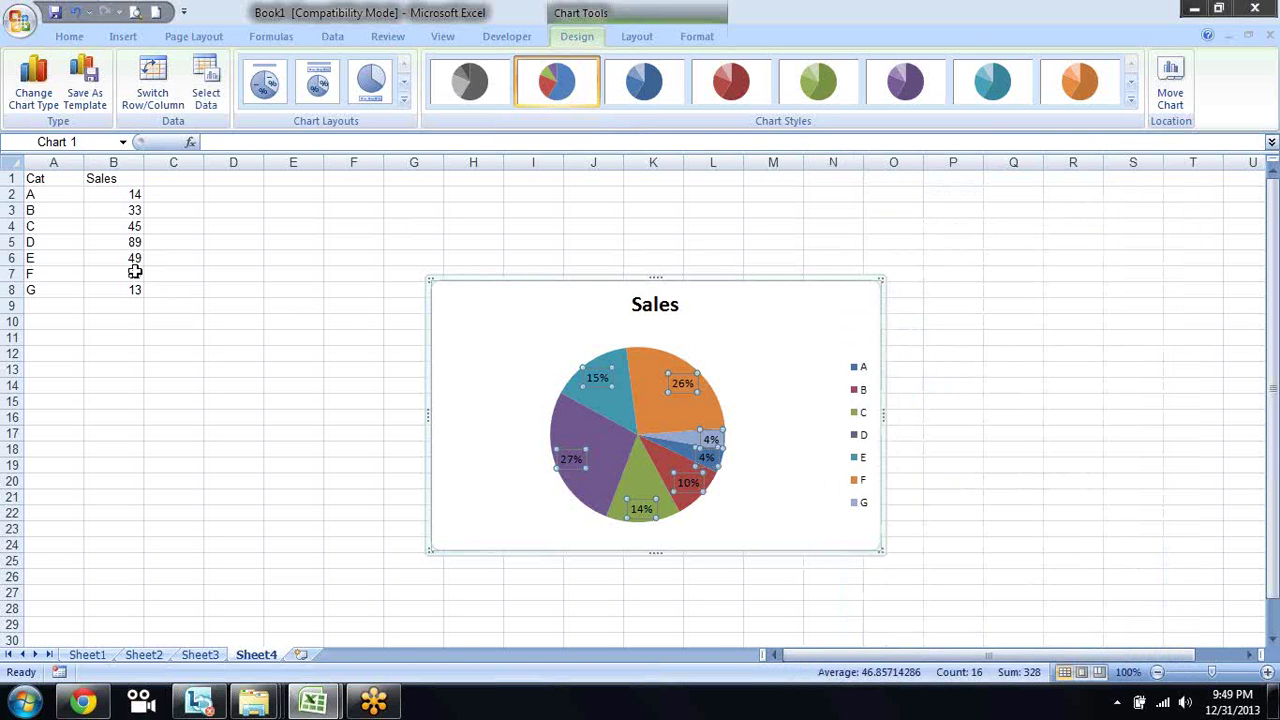
pyautogui.click(462, 281)
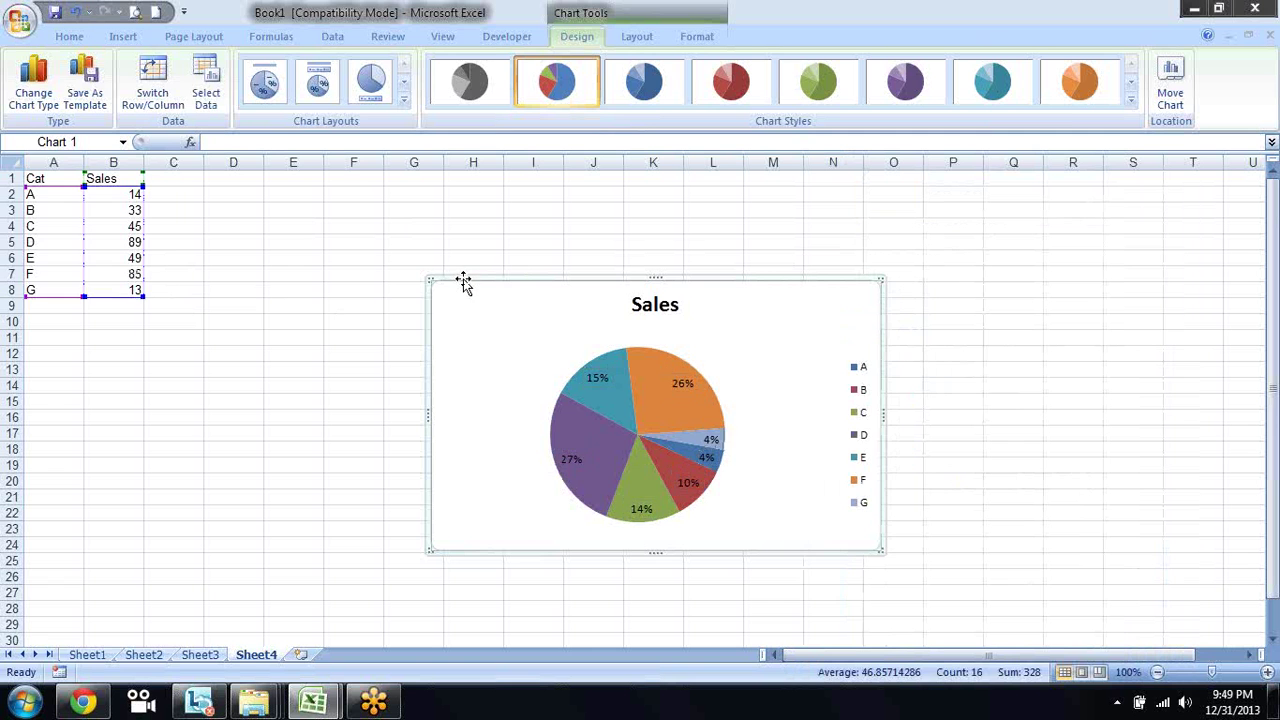
pyautogui.press('Delete')
pyautogui.press('Down')
pyautogui.press('Down')
pyautogui.press('Down')
pyautogui.press('Down')
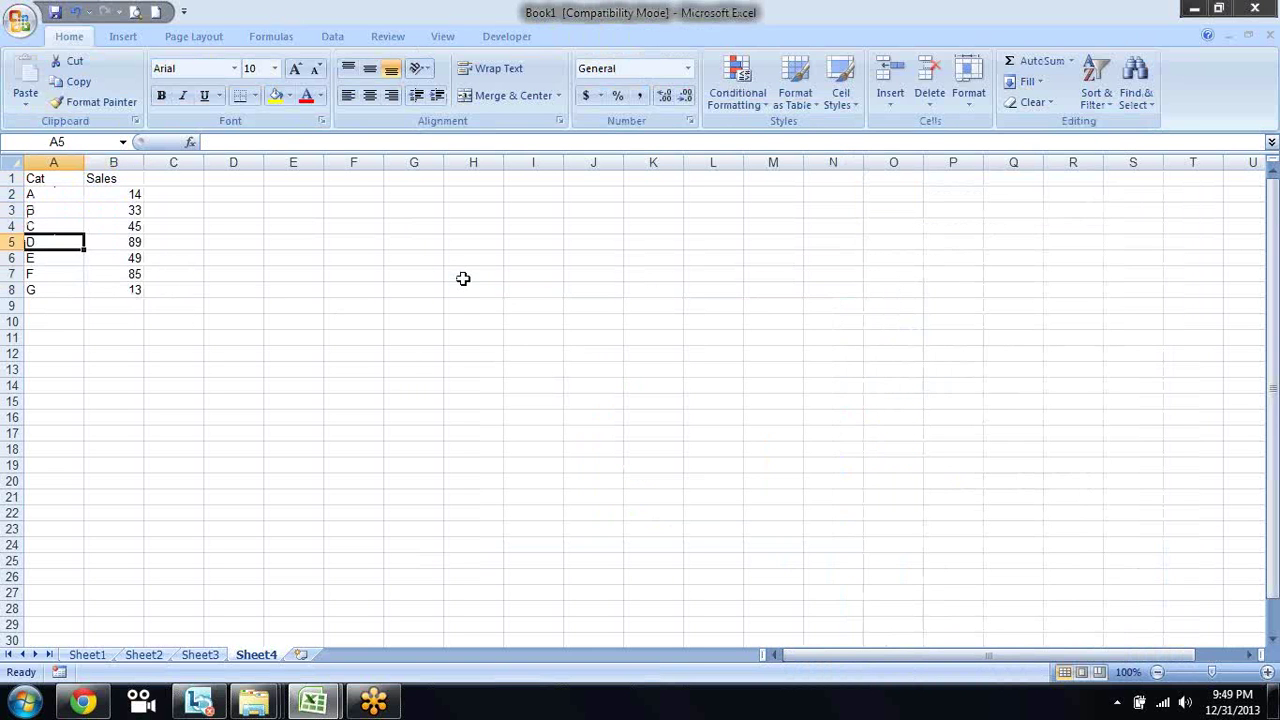
pyautogui.press('Right')
pyautogui.press('Right')
pyautogui.press('Left')
pyautogui.press('Down')
pyautogui.press('Down')
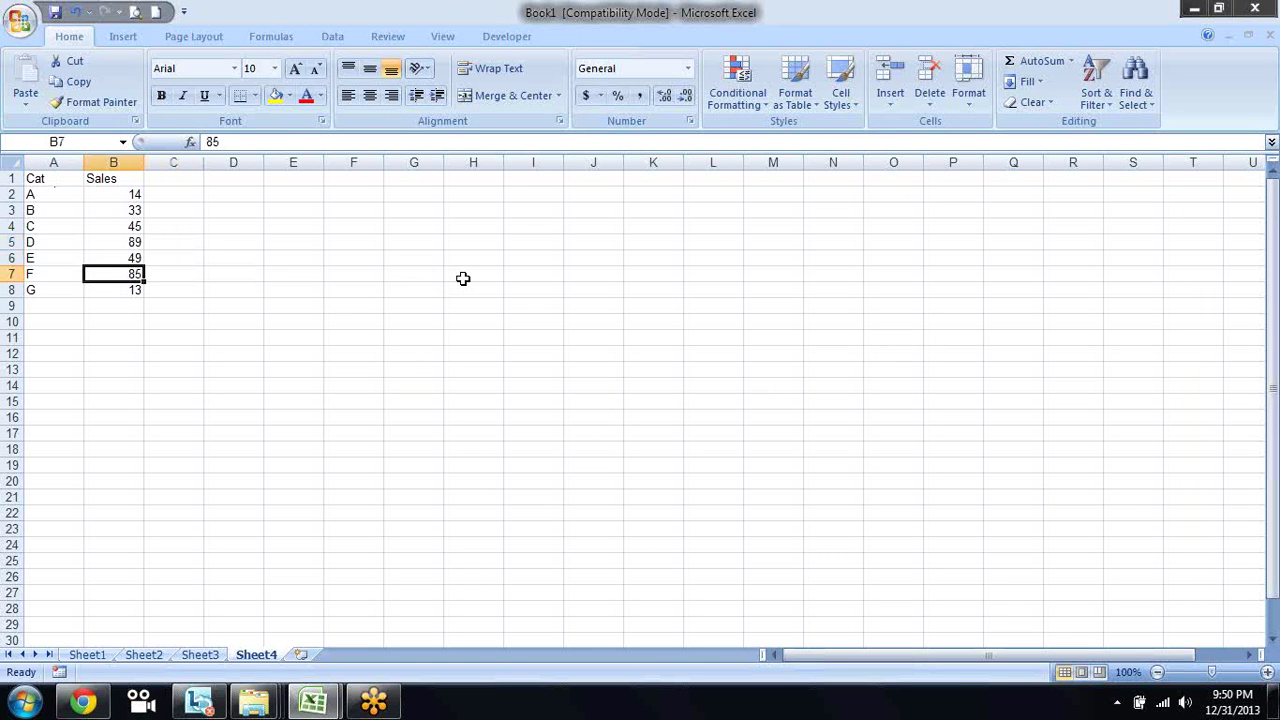
pyautogui.write('4')
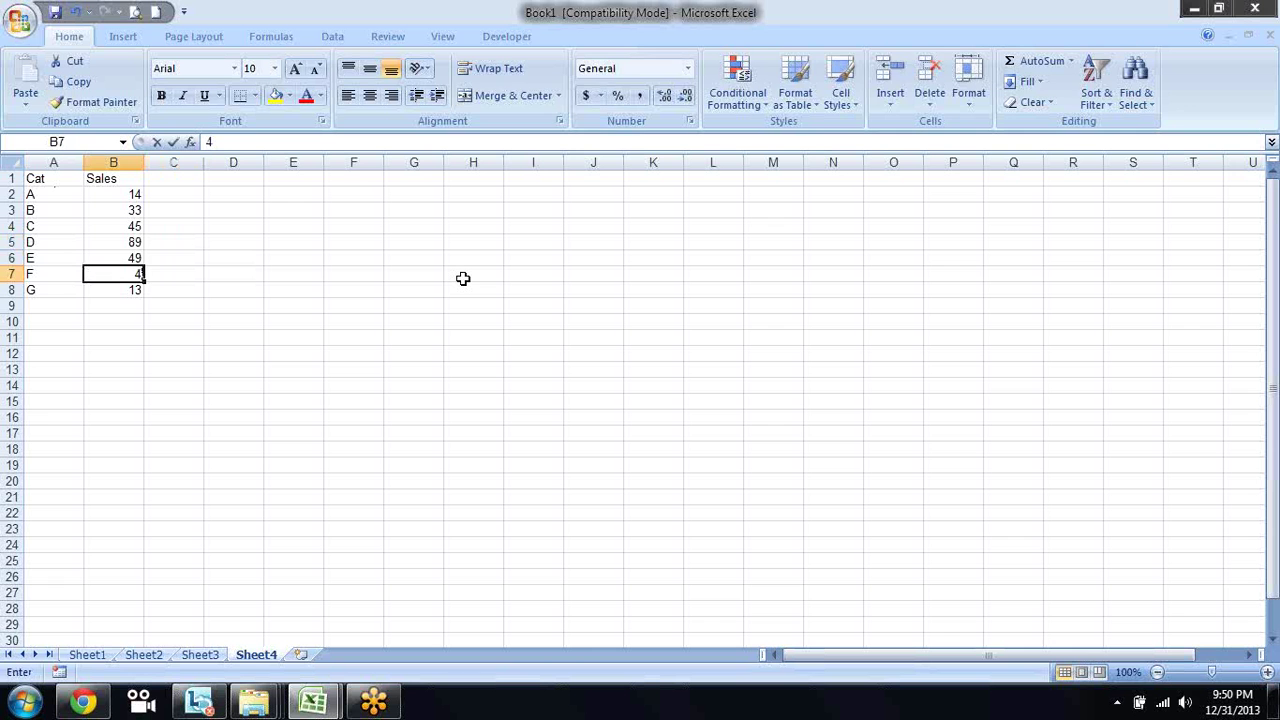
pyautogui.press('Return')
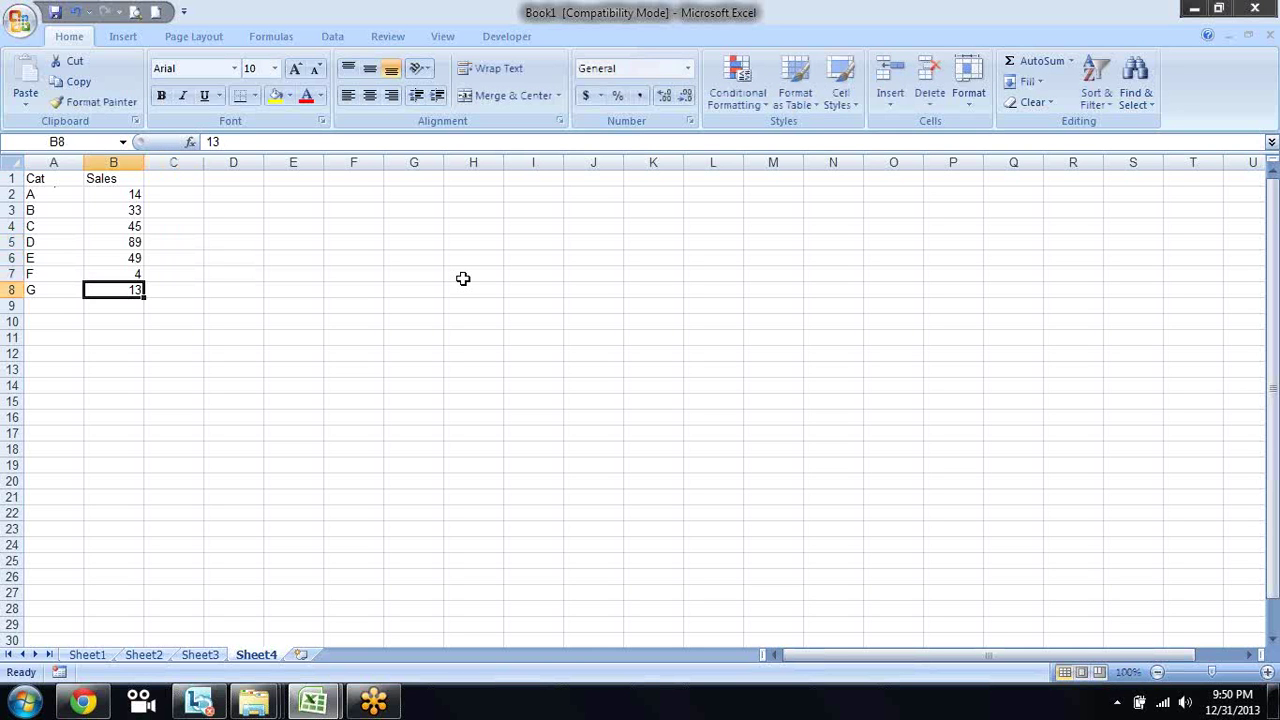
pyautogui.write('2')
pyautogui.press('Return')
pyautogui.press('Up')
pyautogui.press('Up')
pyautogui.press('Up')
pyautogui.press('Up')
pyautogui.press('Up')
pyautogui.press('Up')
pyautogui.press('Left')
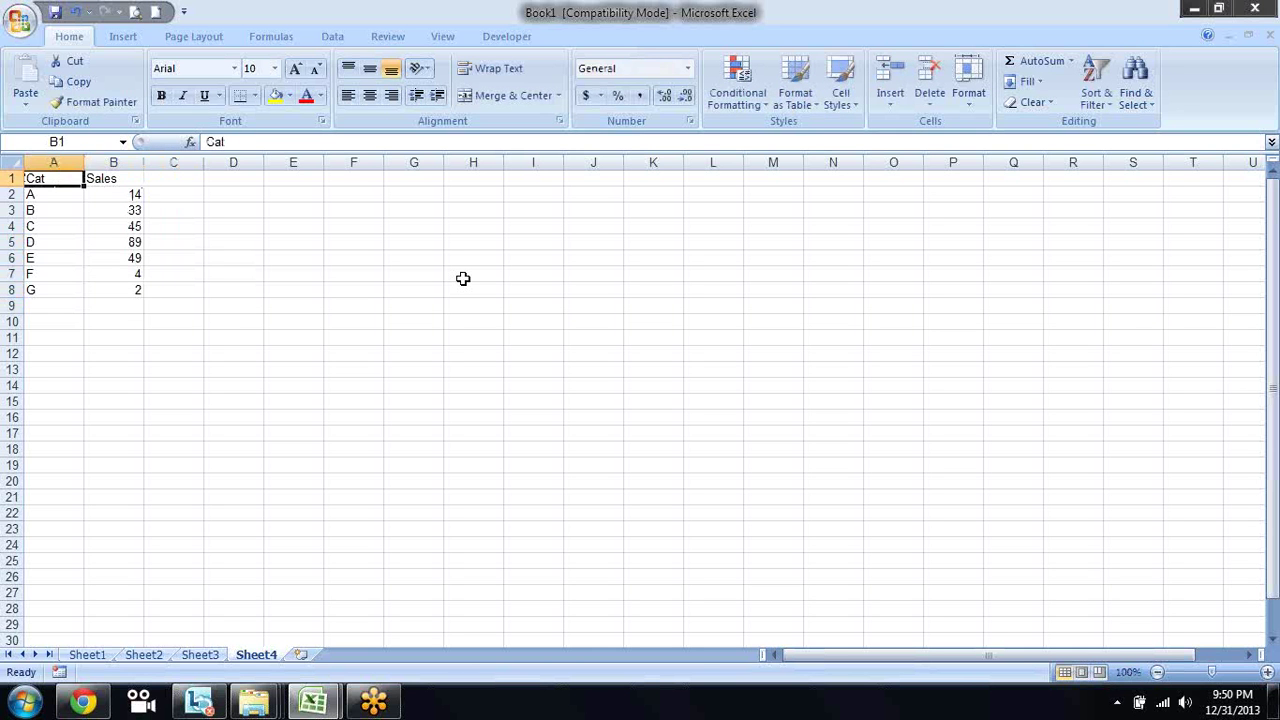
pyautogui.hotkey('ctrl', 'a')
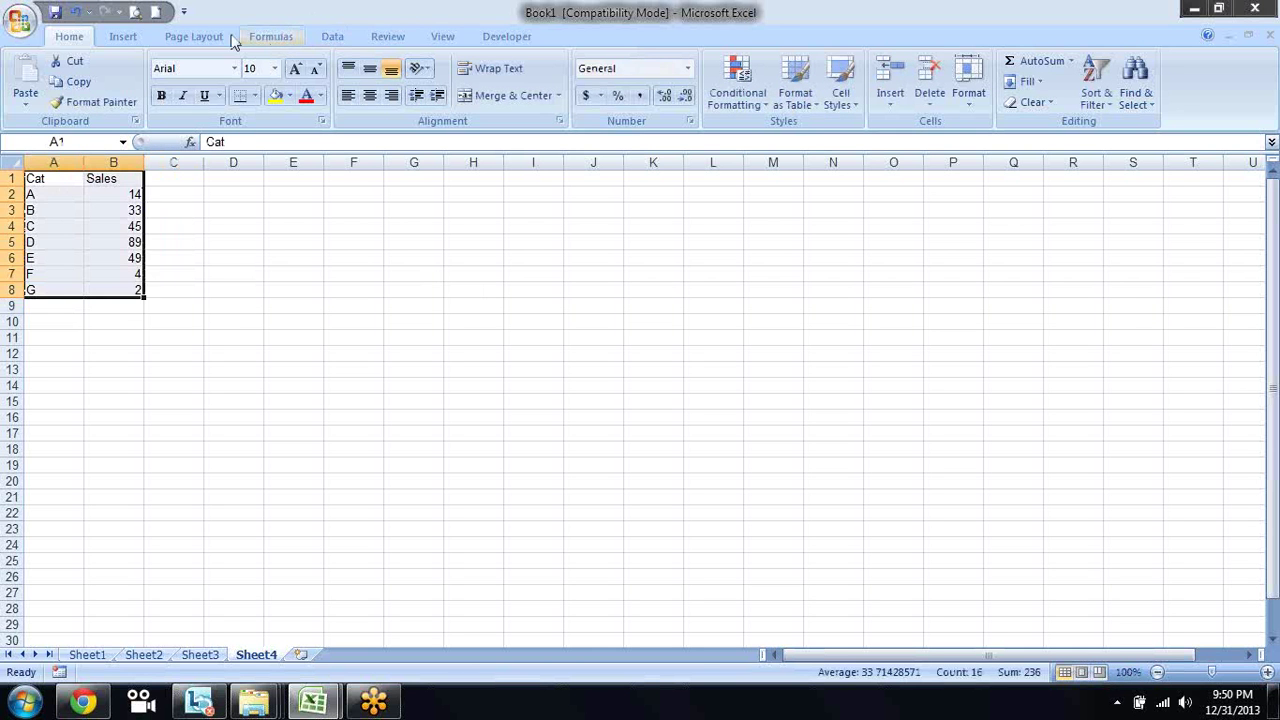
pyautogui.click(123, 36)
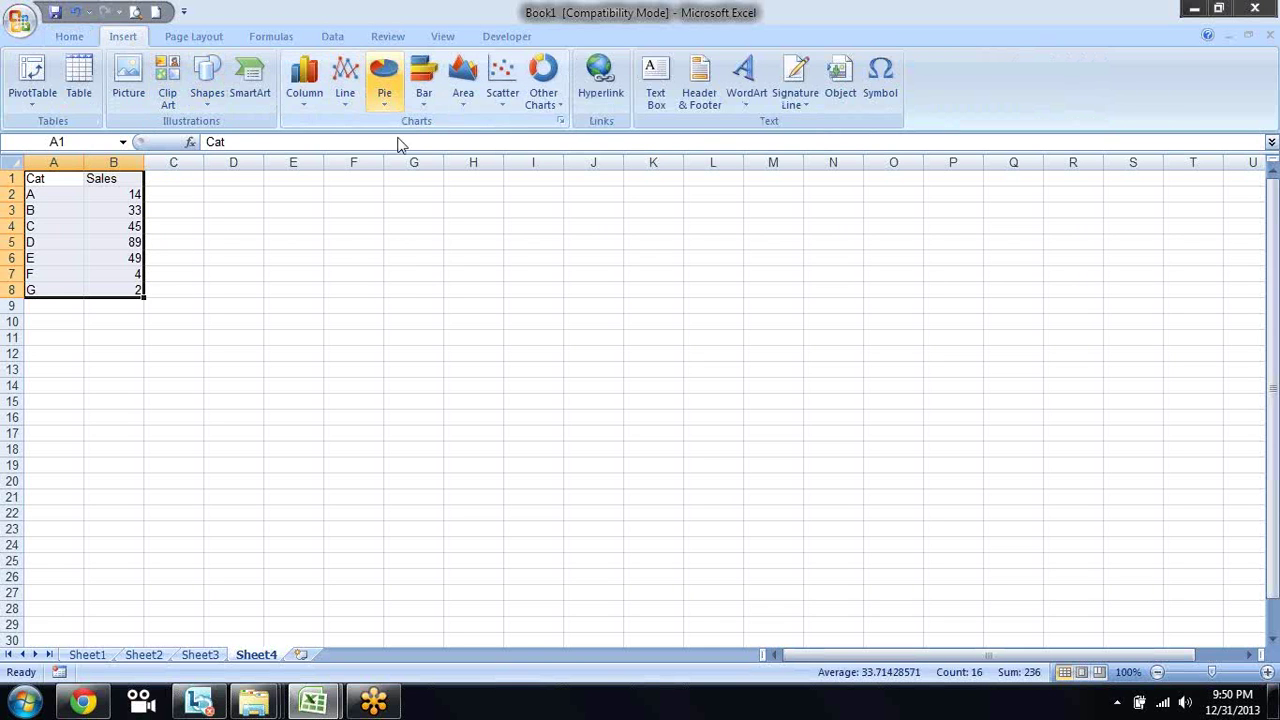
pyautogui.click(384, 80)
pyautogui.click(396, 160)
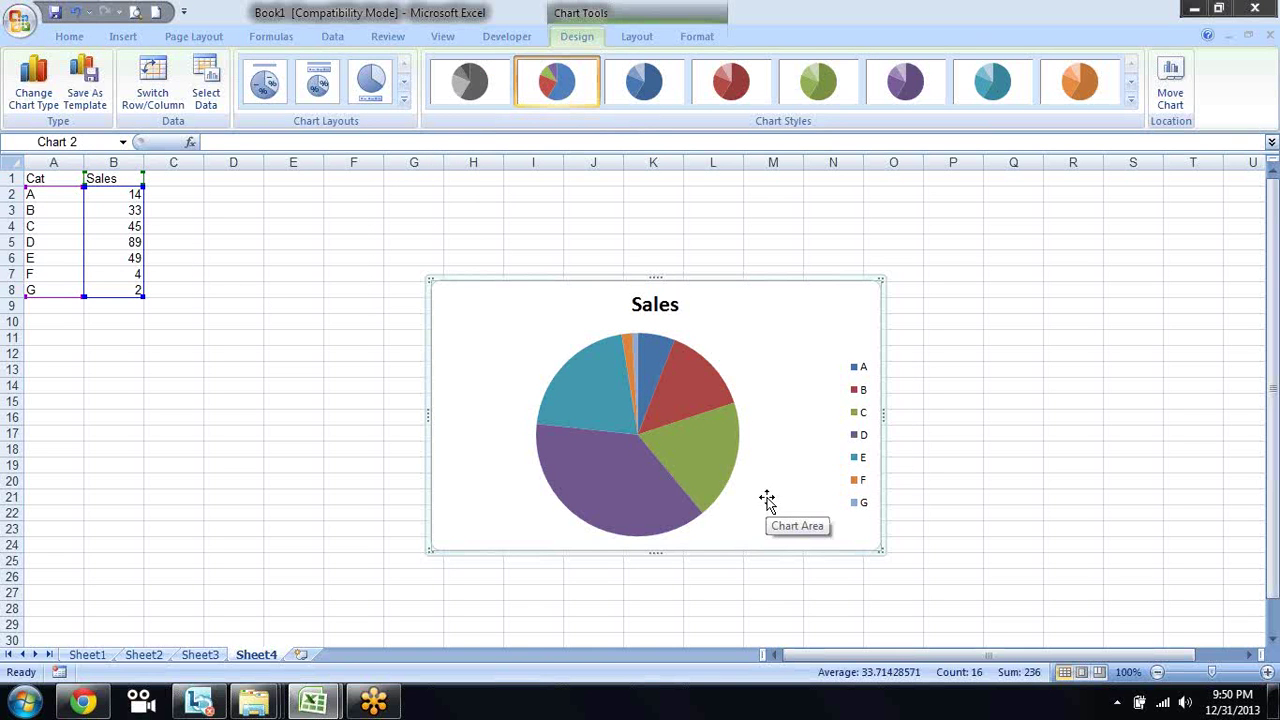
pyautogui.hotkey('ctrl', 'c')
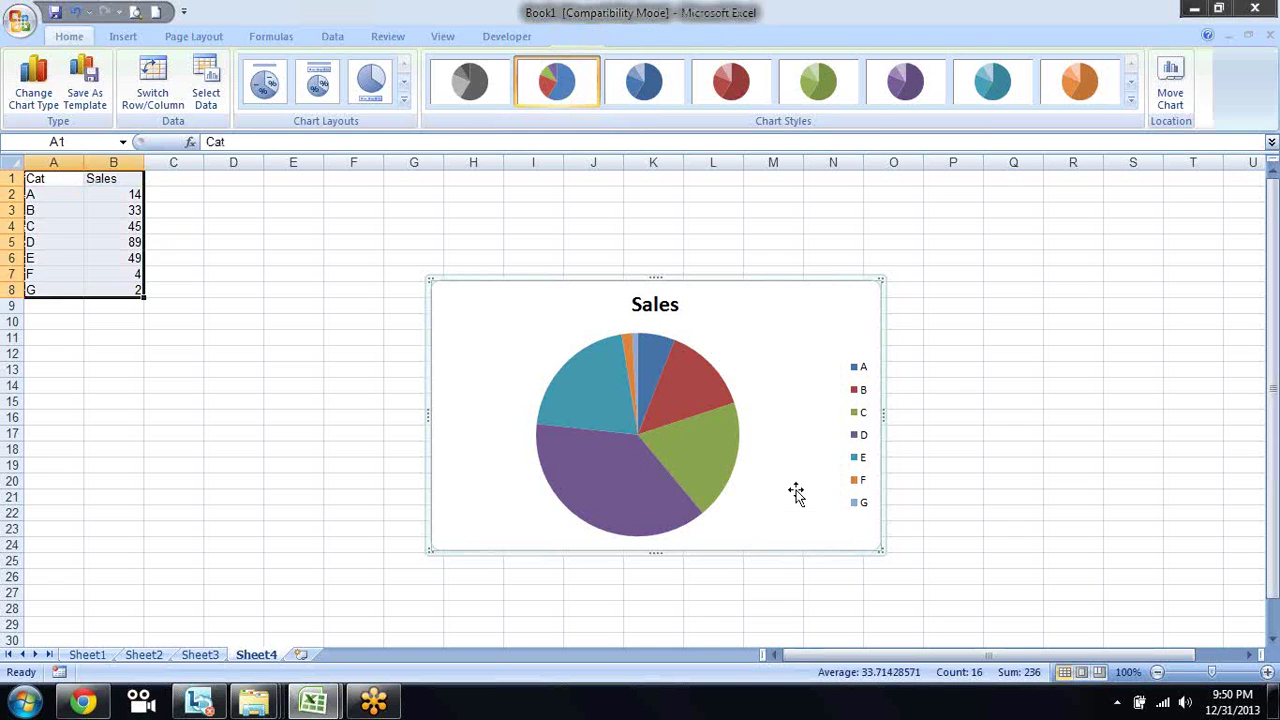
# Step: Delete the pie chart and insert a Pie of Pie chart of the Sales data
pyautogui.press('Delete')
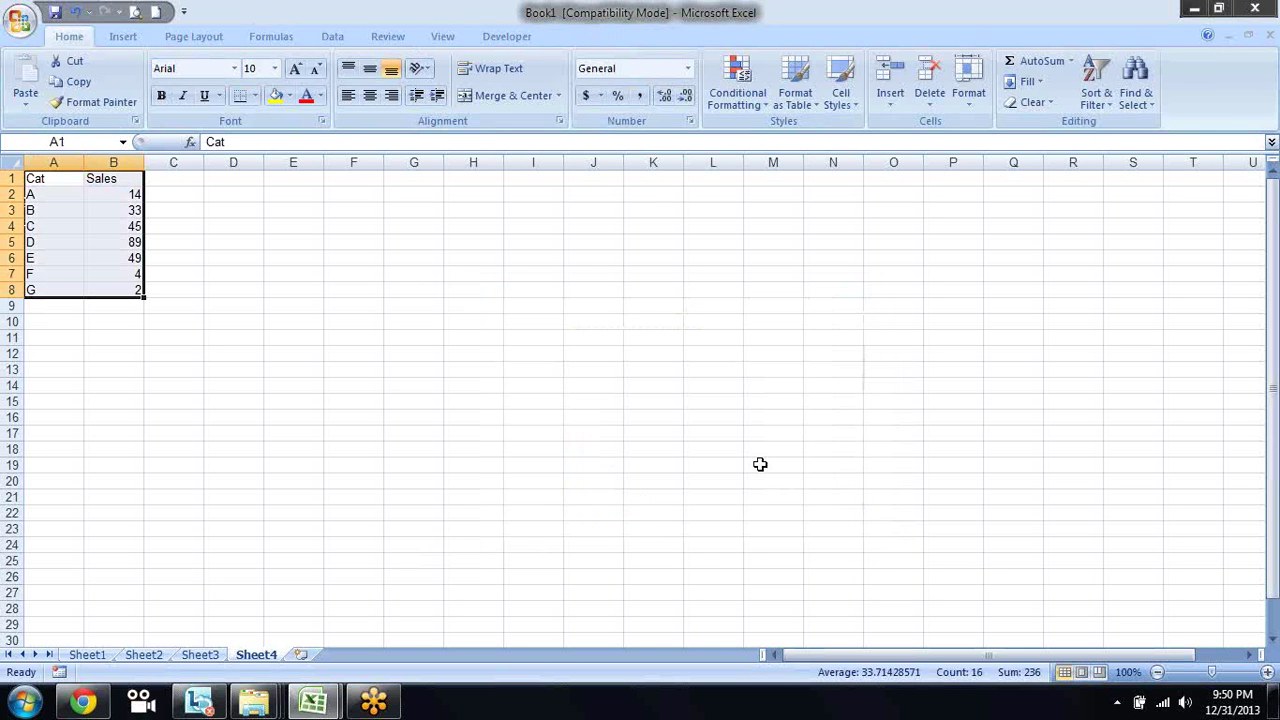
pyautogui.click(123, 38)
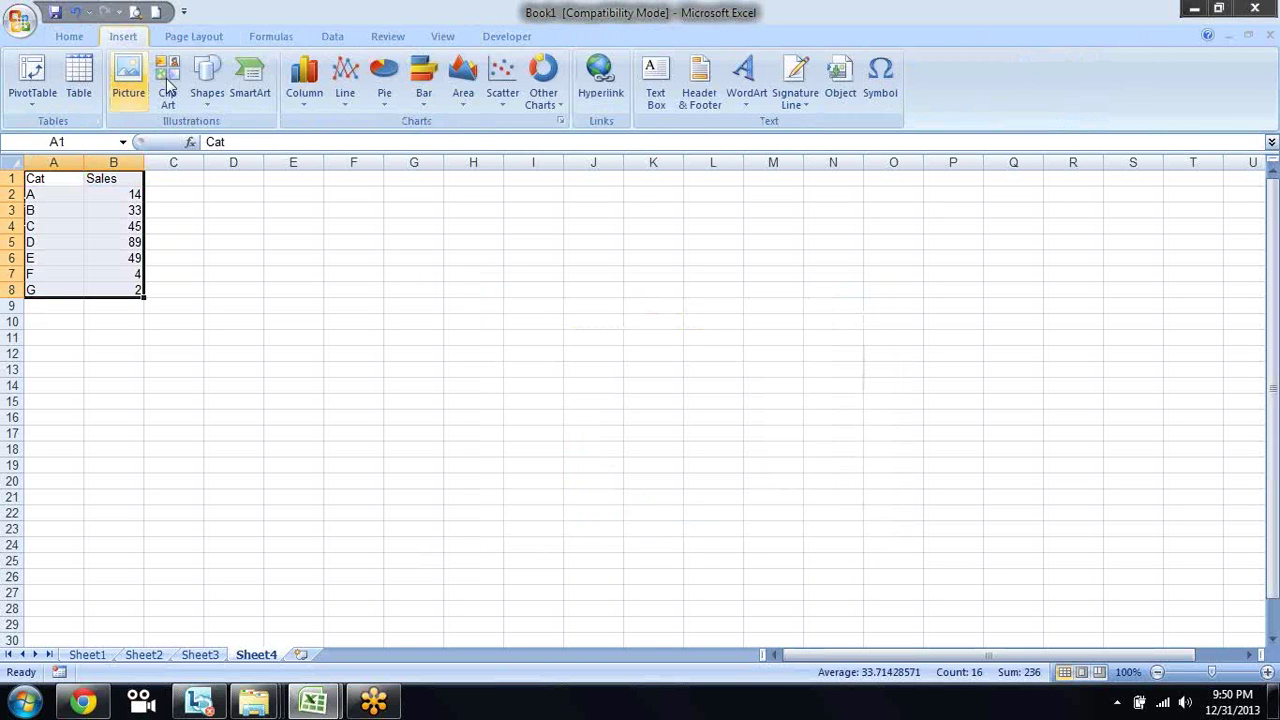
pyautogui.click(386, 94)
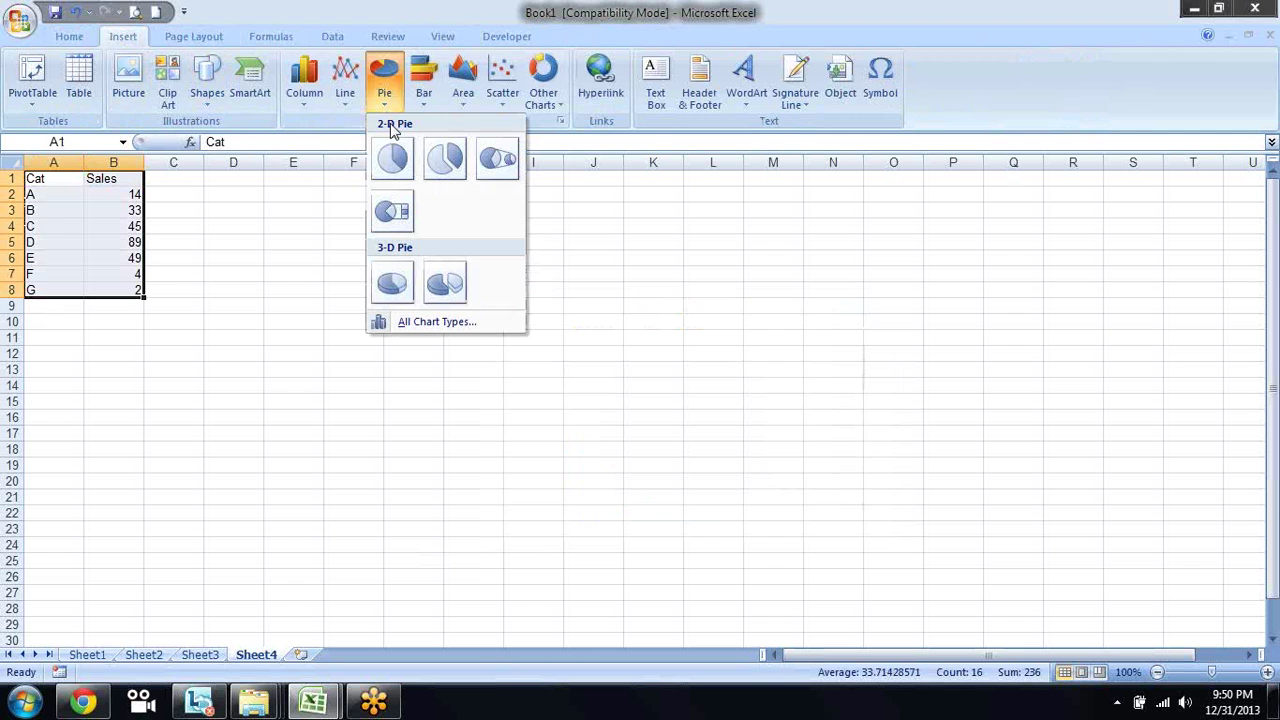
pyautogui.click(493, 176)
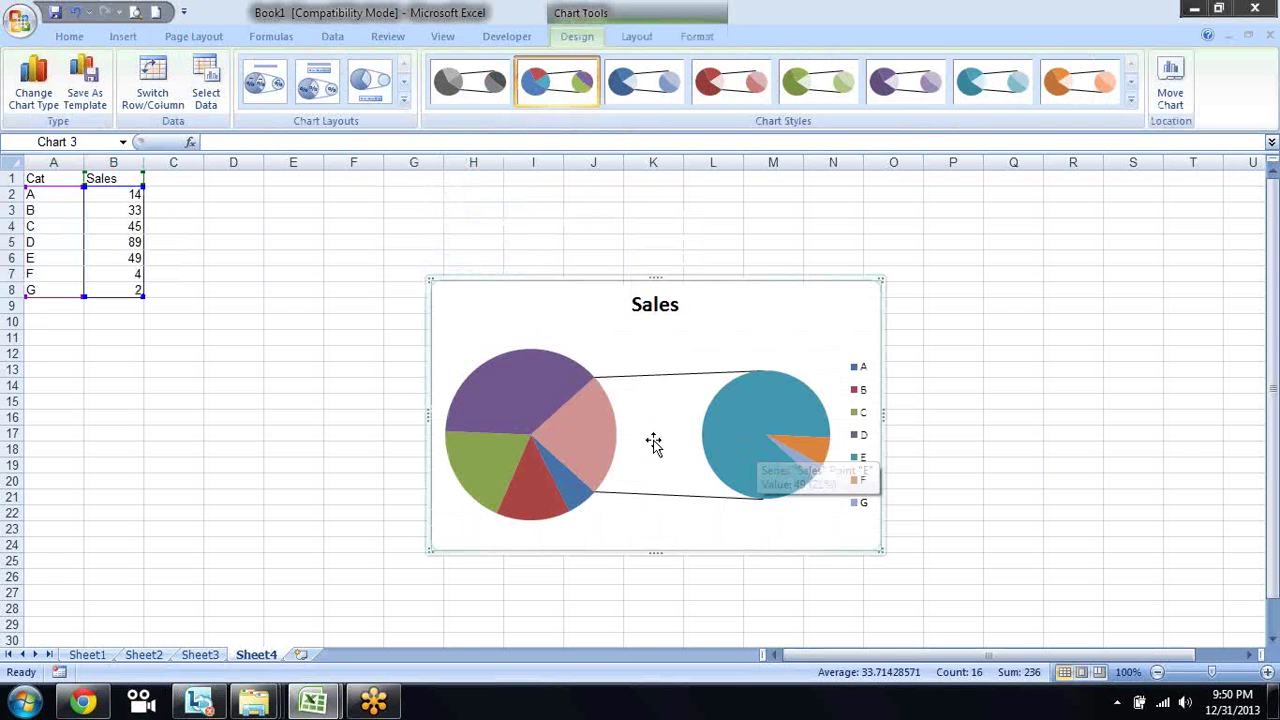
# Step: Set the second plot to contain only the last 2 values, F and G
pyautogui.rightClick(751, 437)
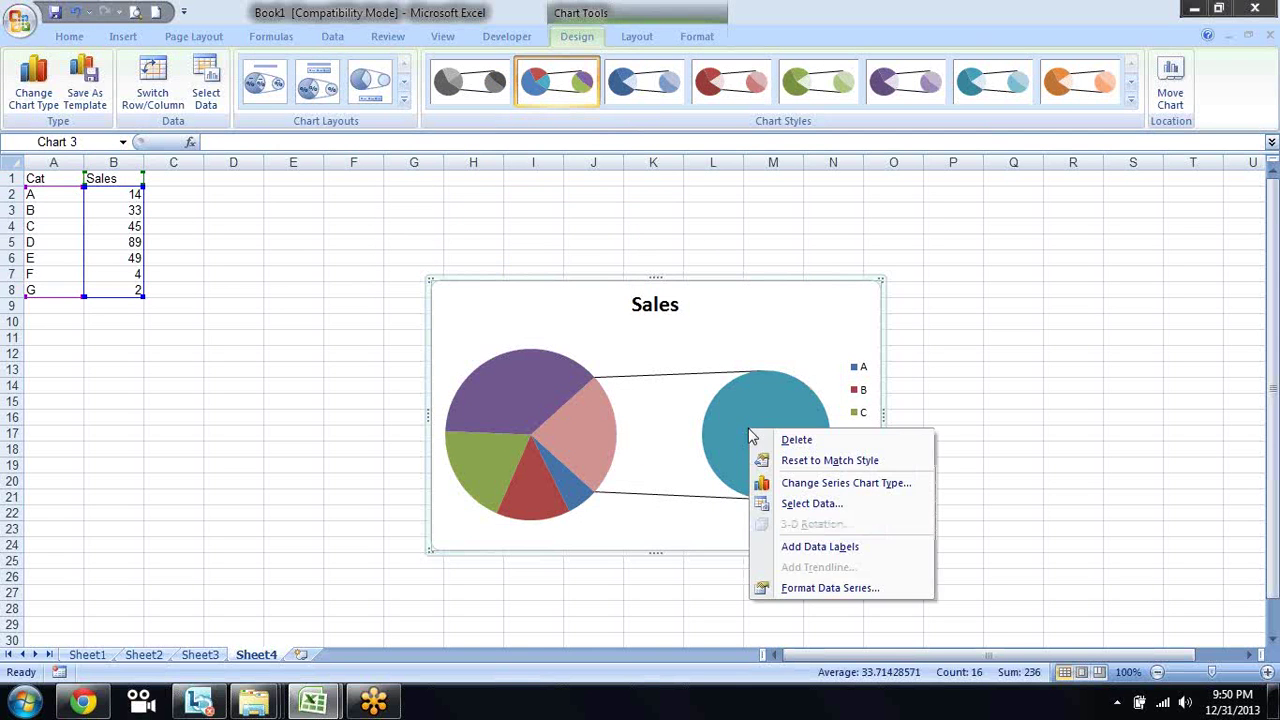
pyautogui.click(795, 590)
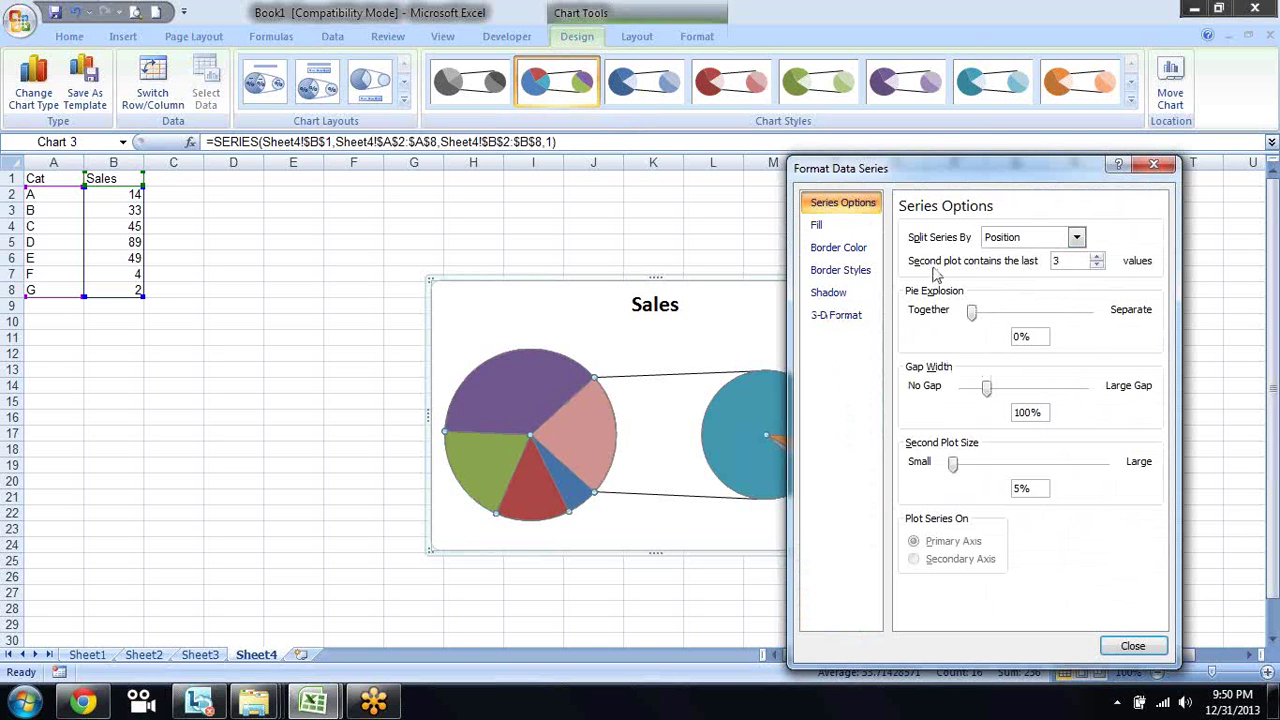
pyautogui.click(1097, 265)
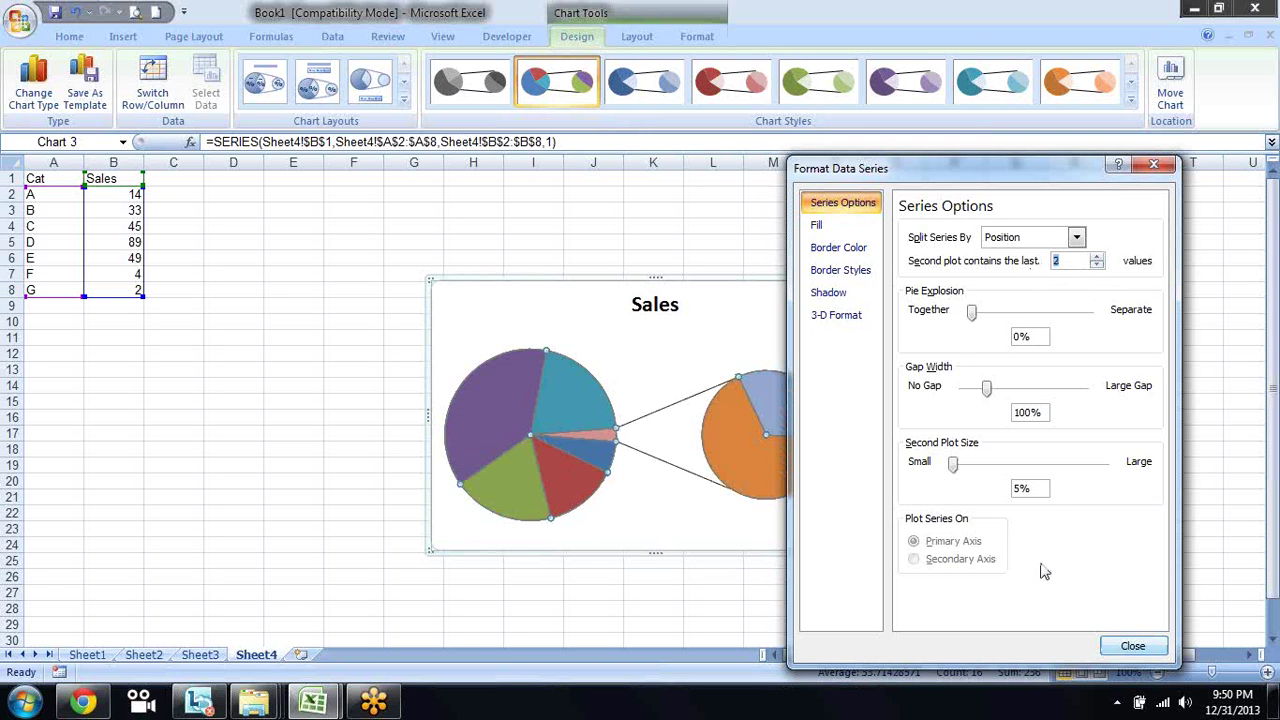
pyautogui.press('Escape')
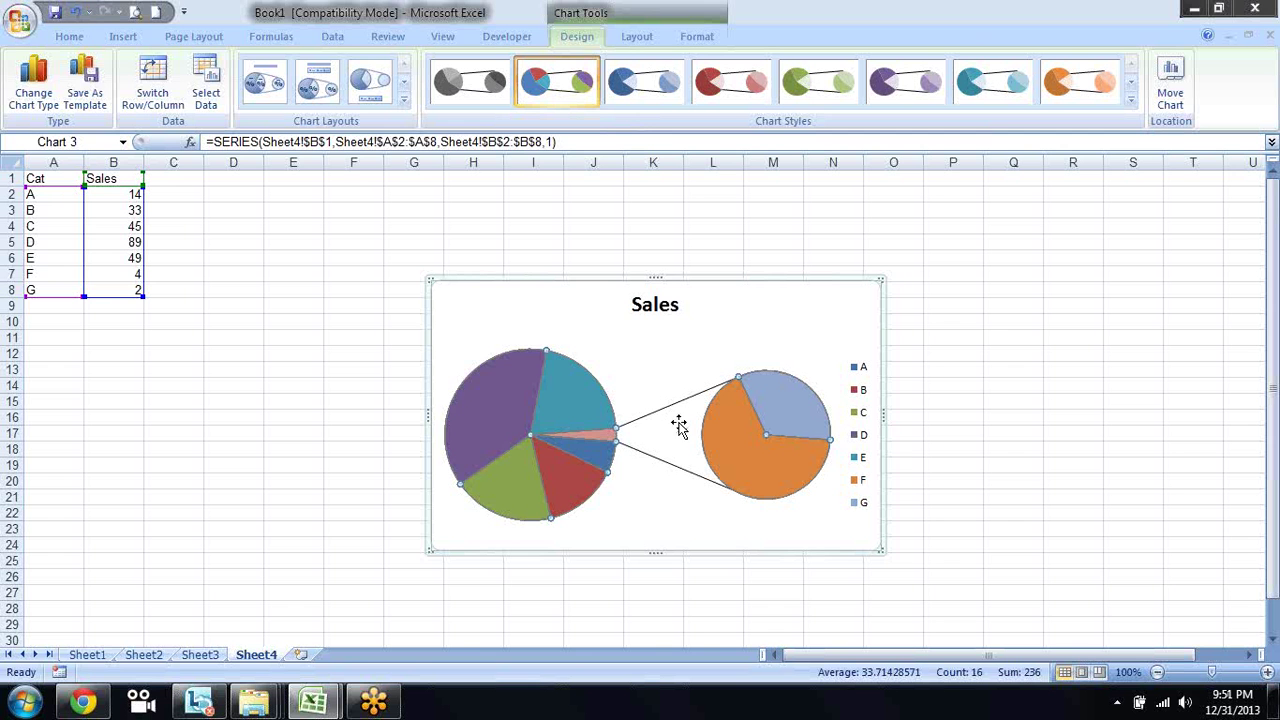
# Step: Add data labels to the pie of pie slices
pyautogui.rightClick(759, 458)
pyautogui.click(805, 569)
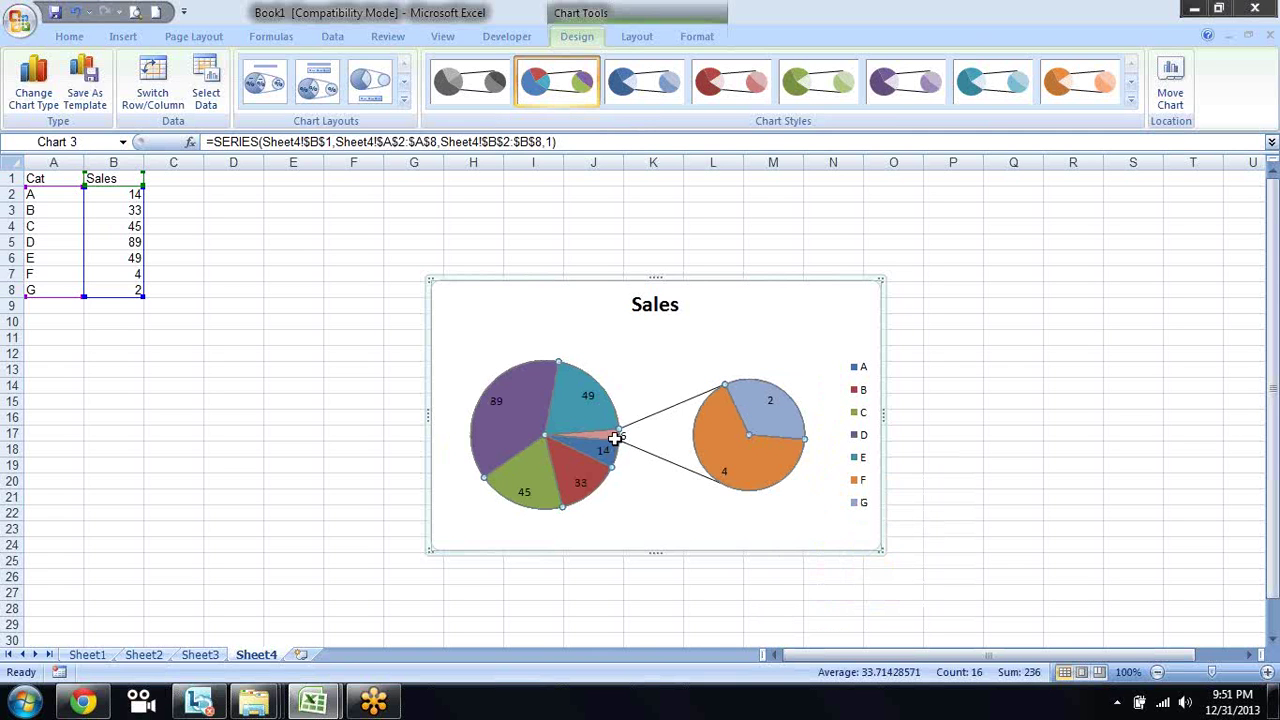
pyautogui.rightClick(747, 433)
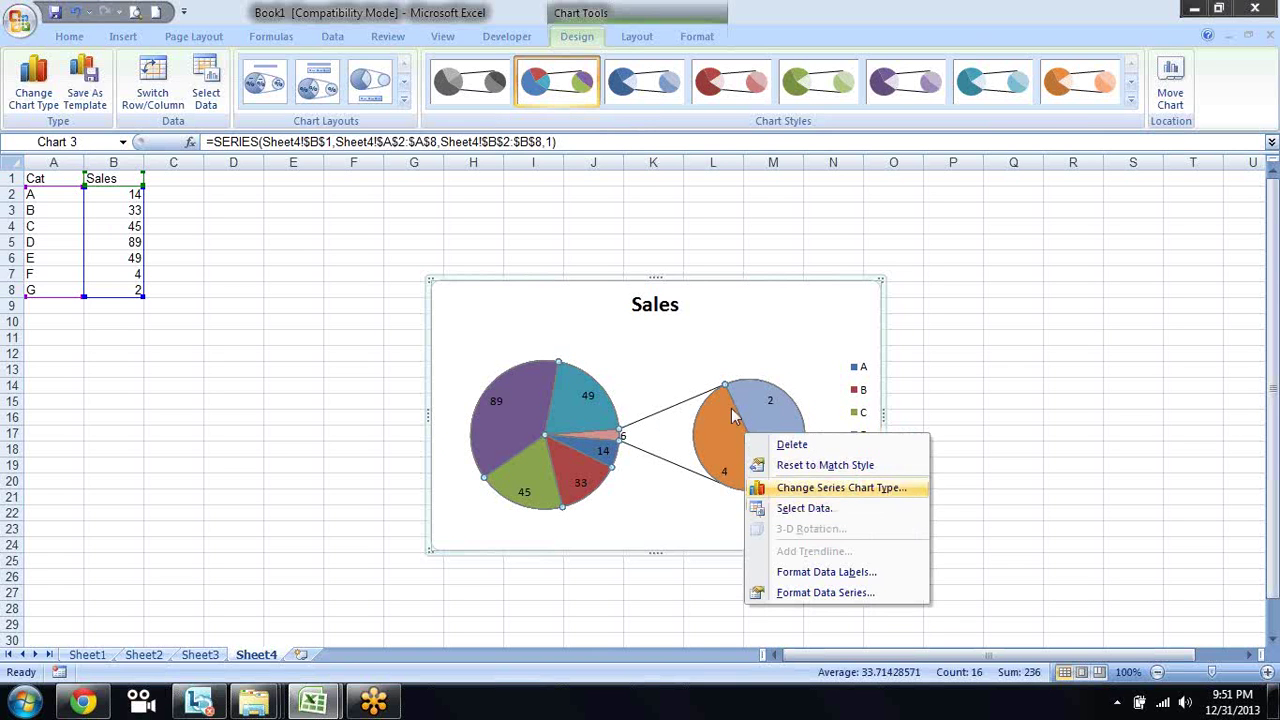
pyautogui.press('Escape')
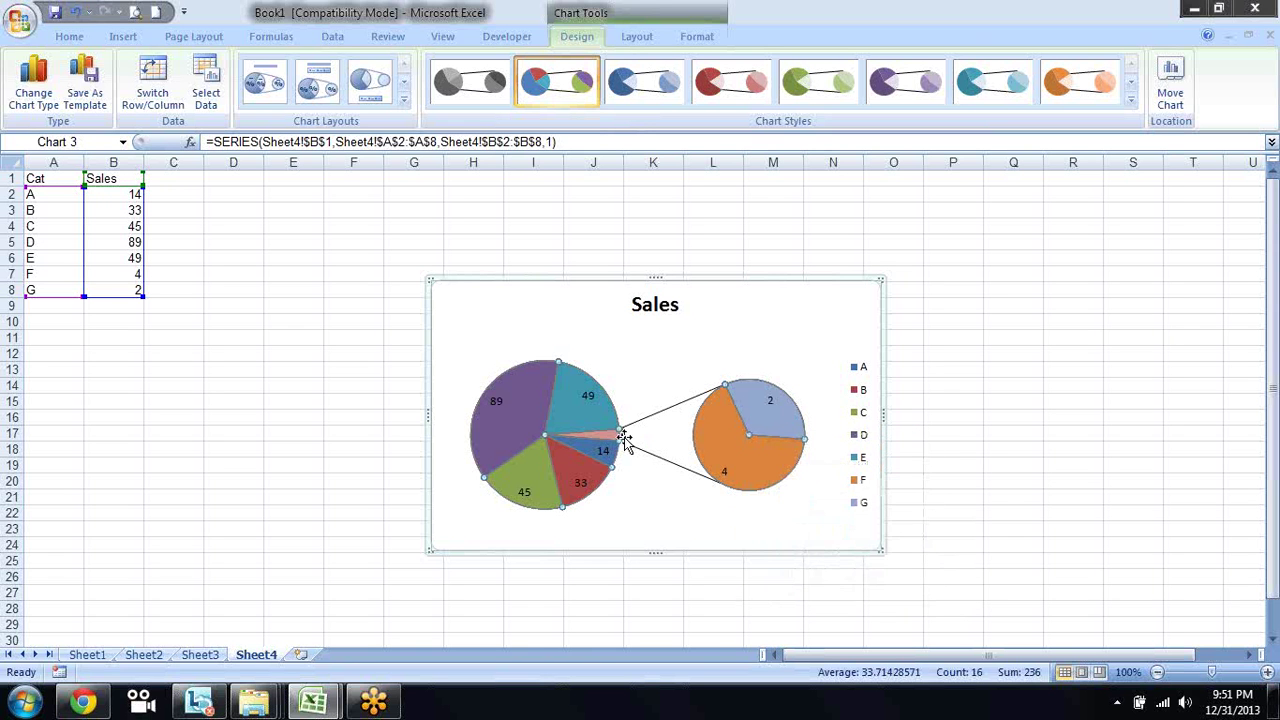
# Step: Make the labels show percentages instead of values, positioned at the slice centres
pyautogui.rightClick(622, 437)
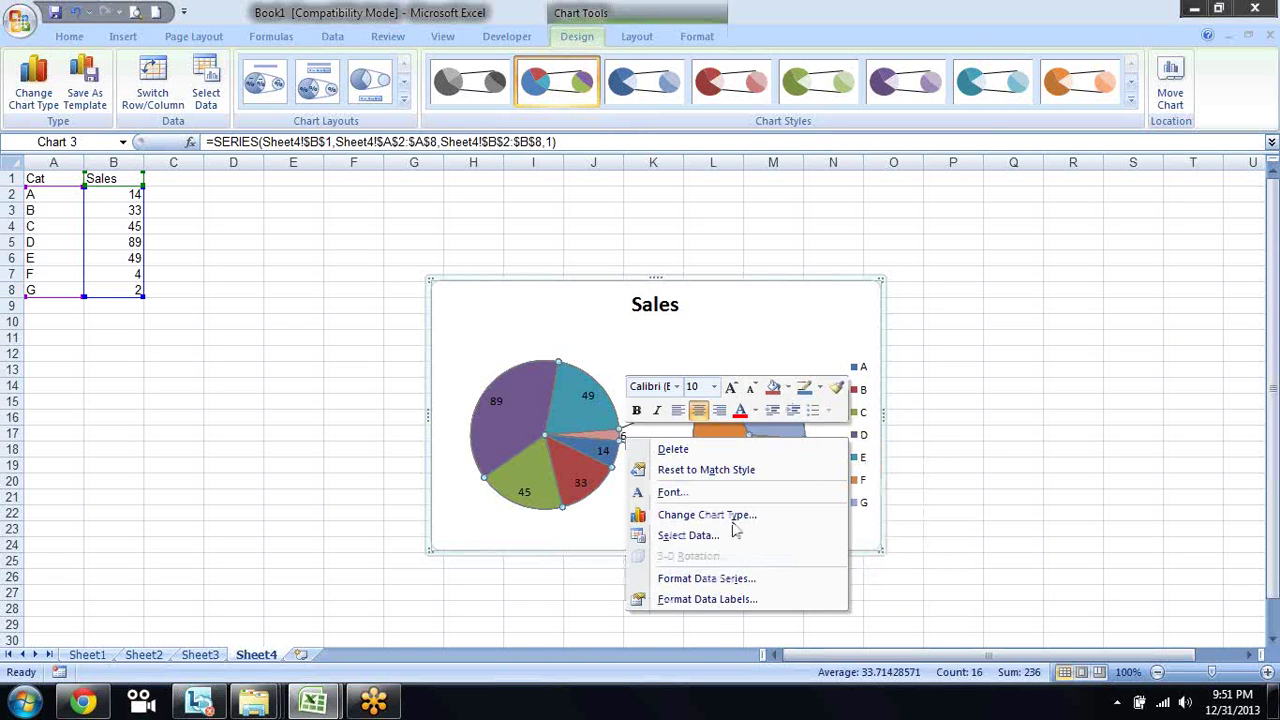
pyautogui.click(725, 600)
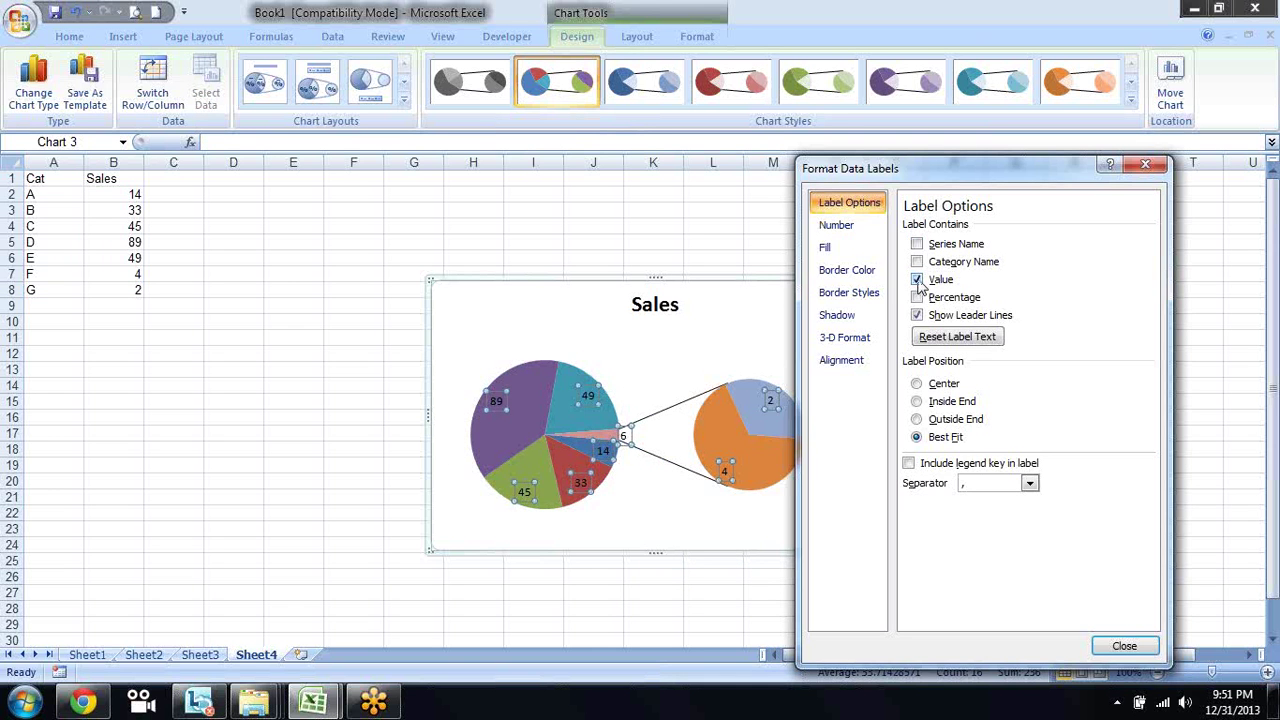
pyautogui.click(918, 280)
pyautogui.click(918, 298)
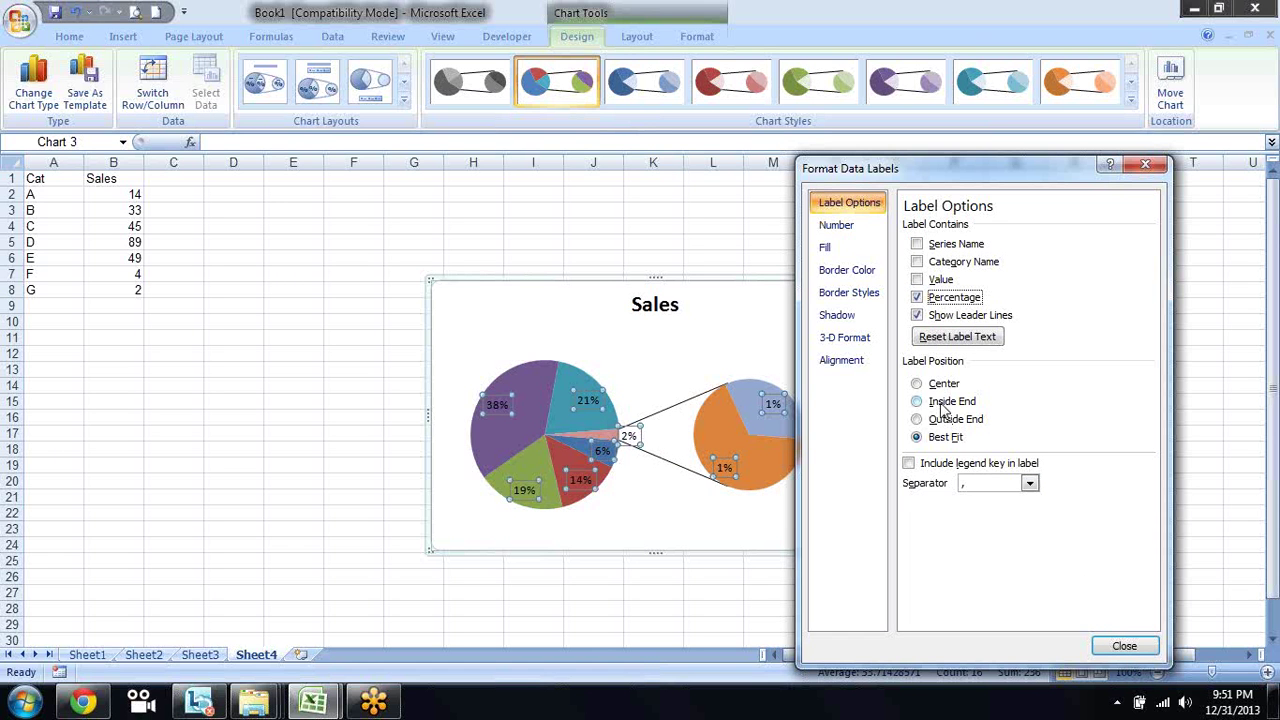
pyautogui.click(917, 385)
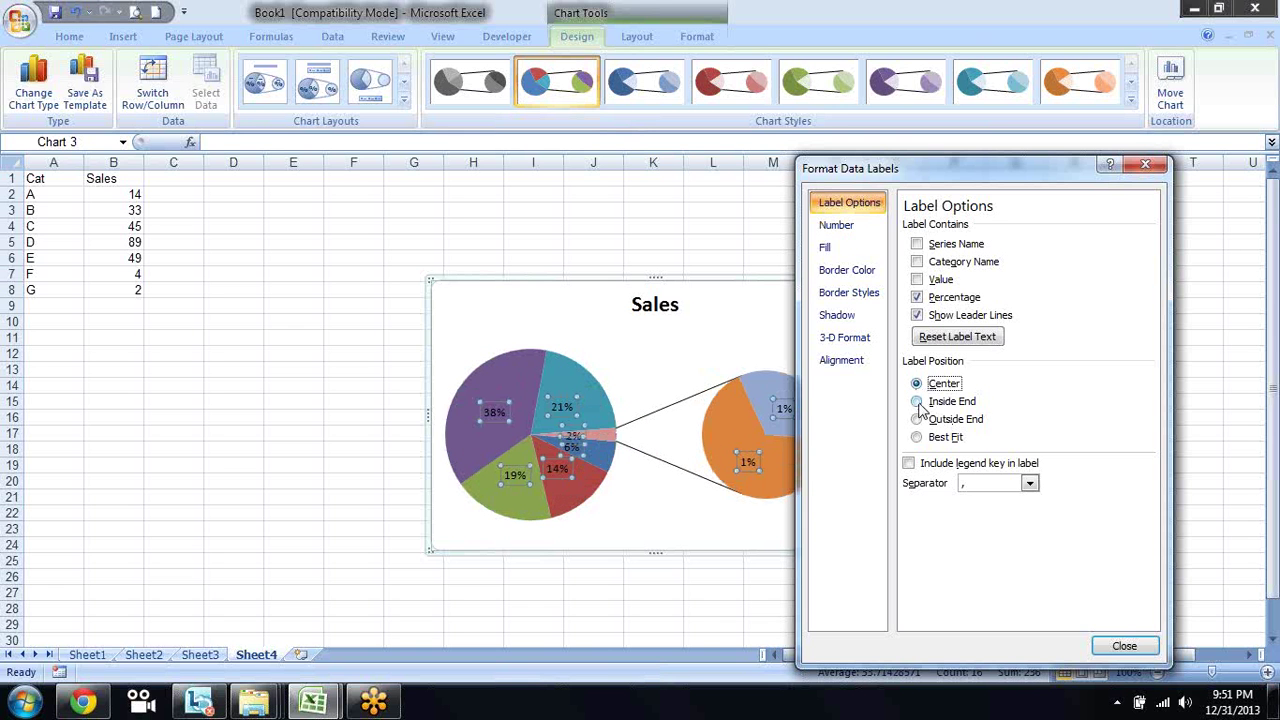
pyautogui.click(917, 402)
pyautogui.click(917, 384)
pyautogui.click(1124, 646)
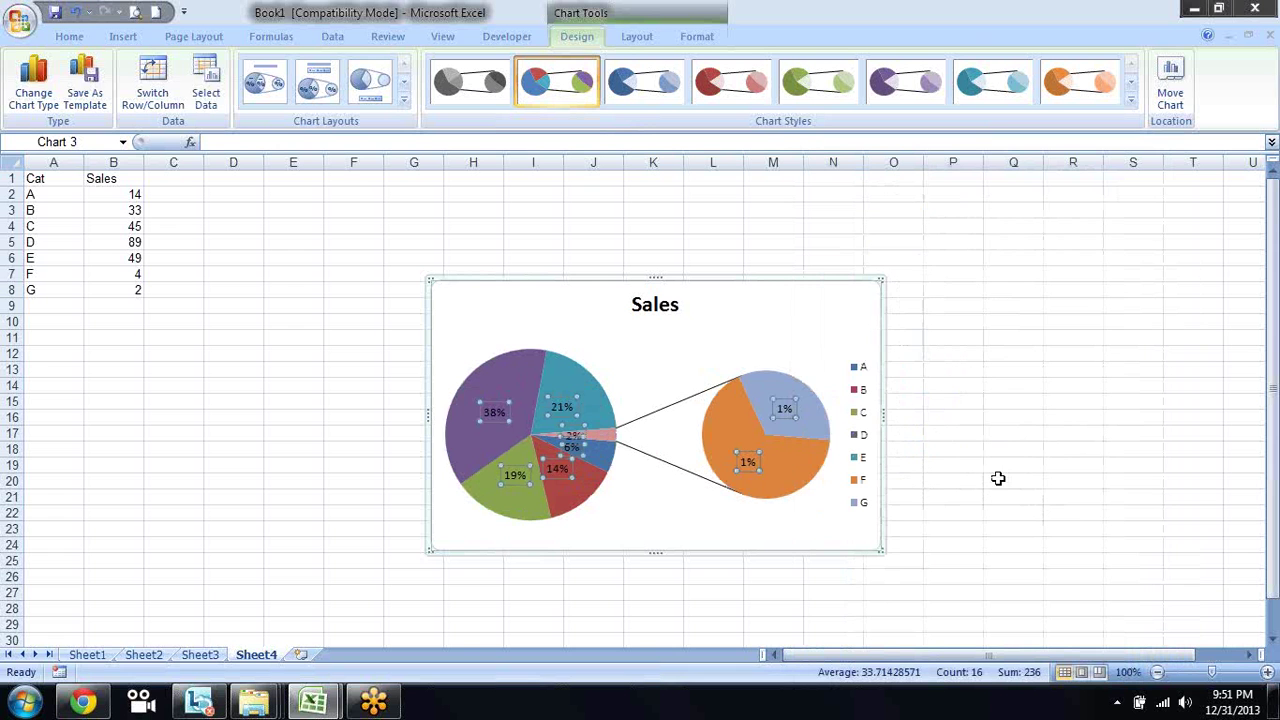
# Step: Move slice G's 1% label out to the small pie's upper-right edge
pyautogui.click(788, 412)
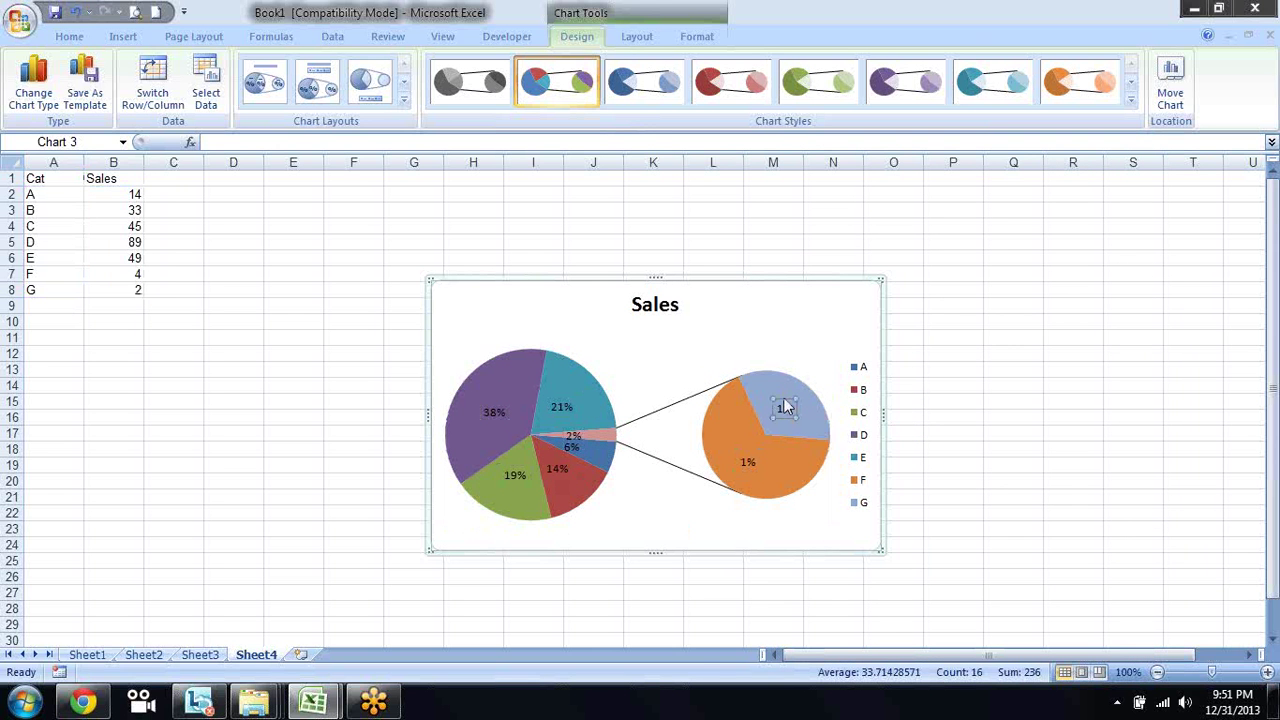
pyautogui.moveTo(808, 381); pyautogui.dragTo(812, 383)
pyautogui.click(987, 435)
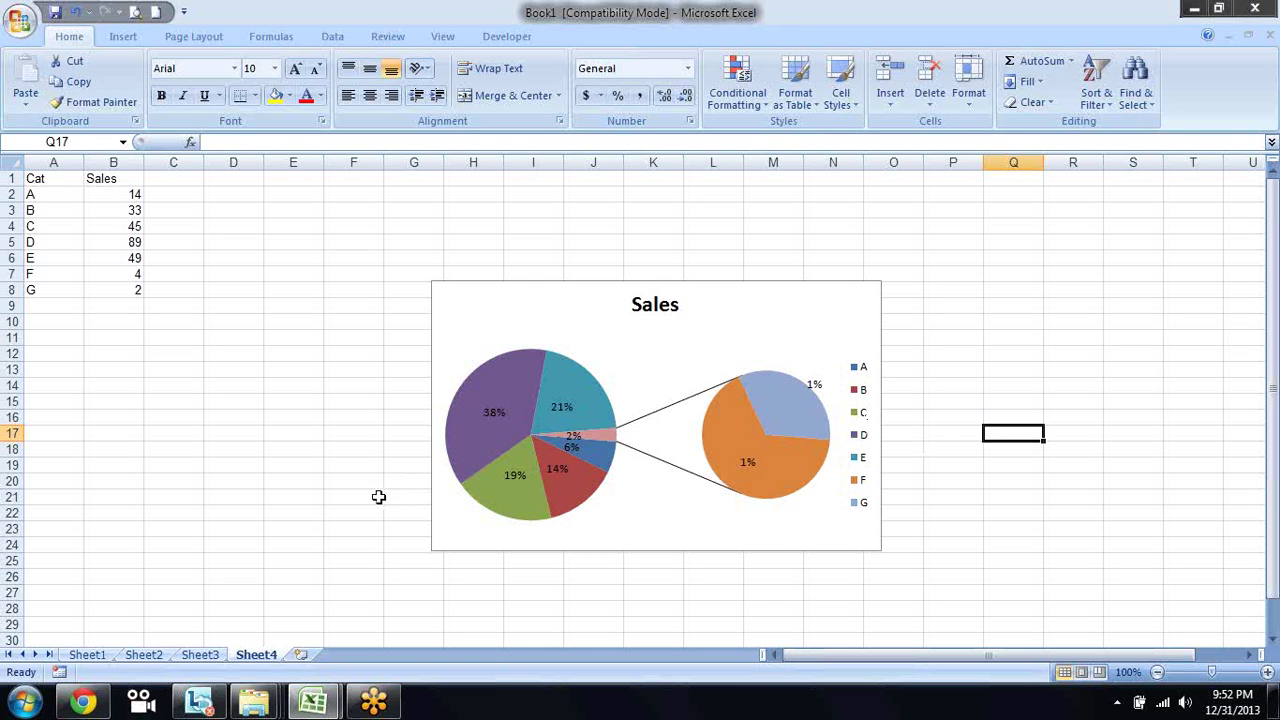
pyautogui.click(200, 655)
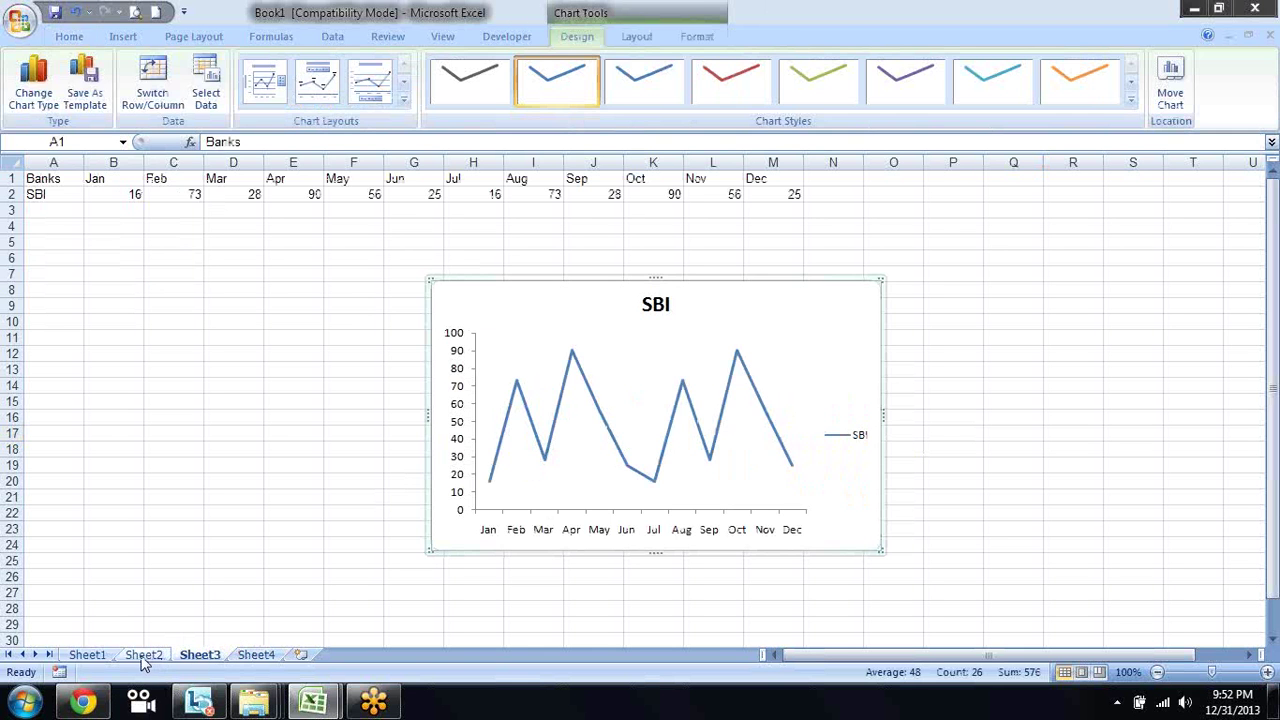
pyautogui.click(143, 655)
pyautogui.click(87, 655)
pyautogui.click(148, 656)
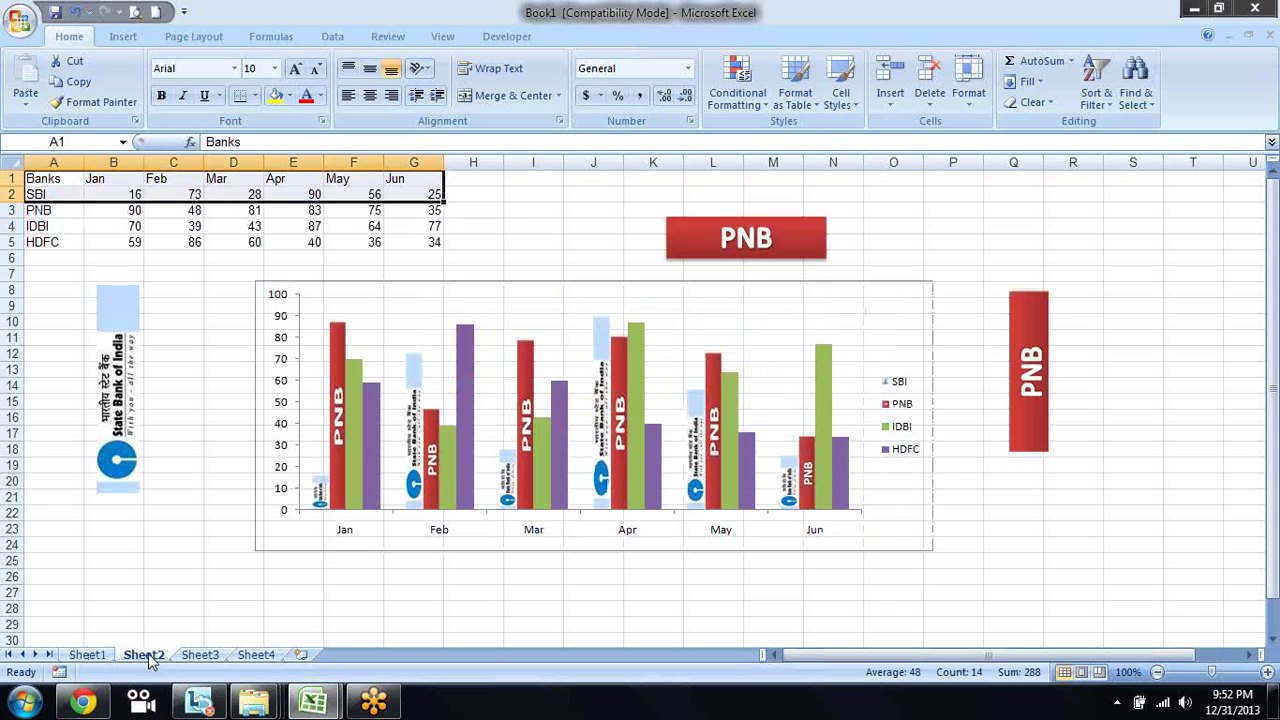
pyautogui.click(208, 658)
pyautogui.click(258, 656)
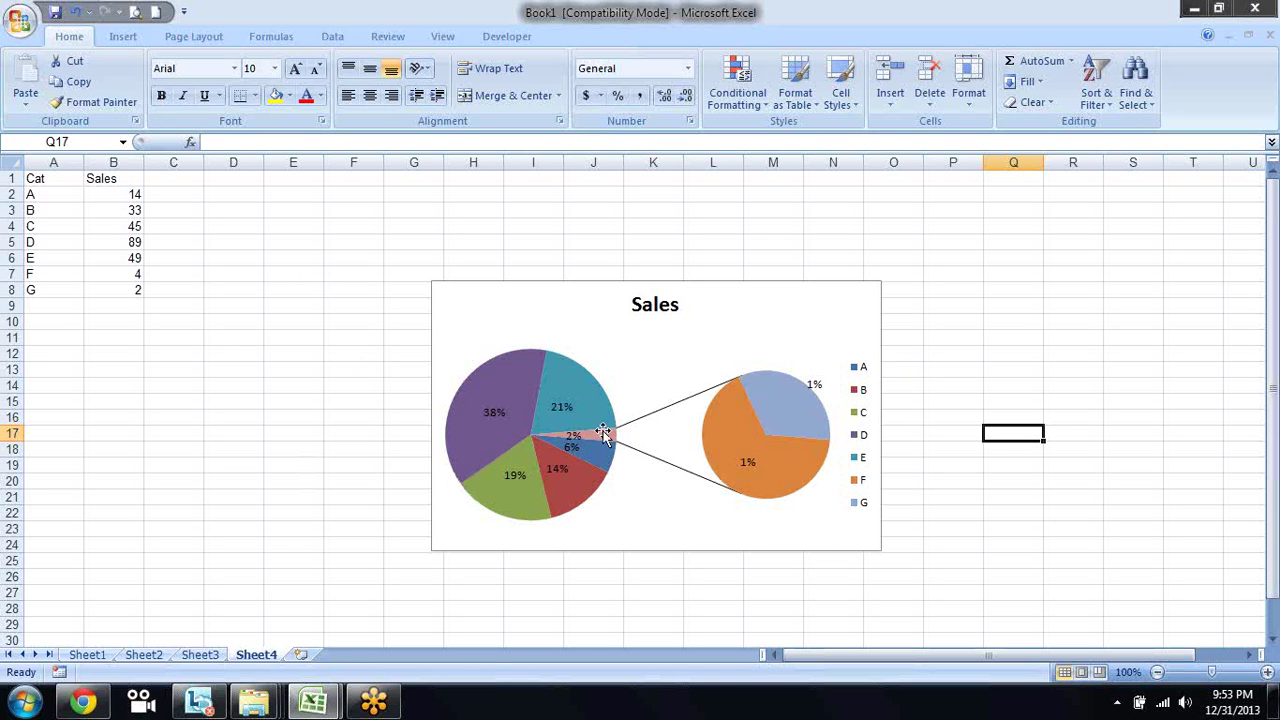
pyautogui.click(711, 293)
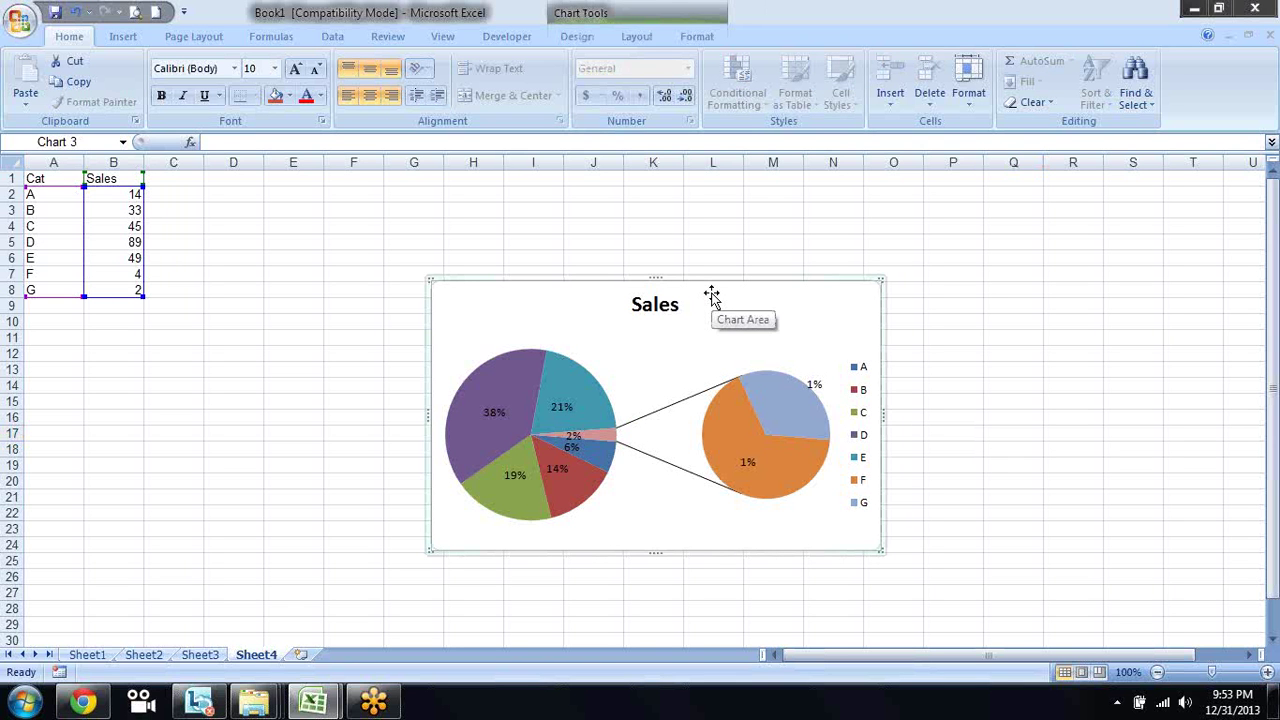